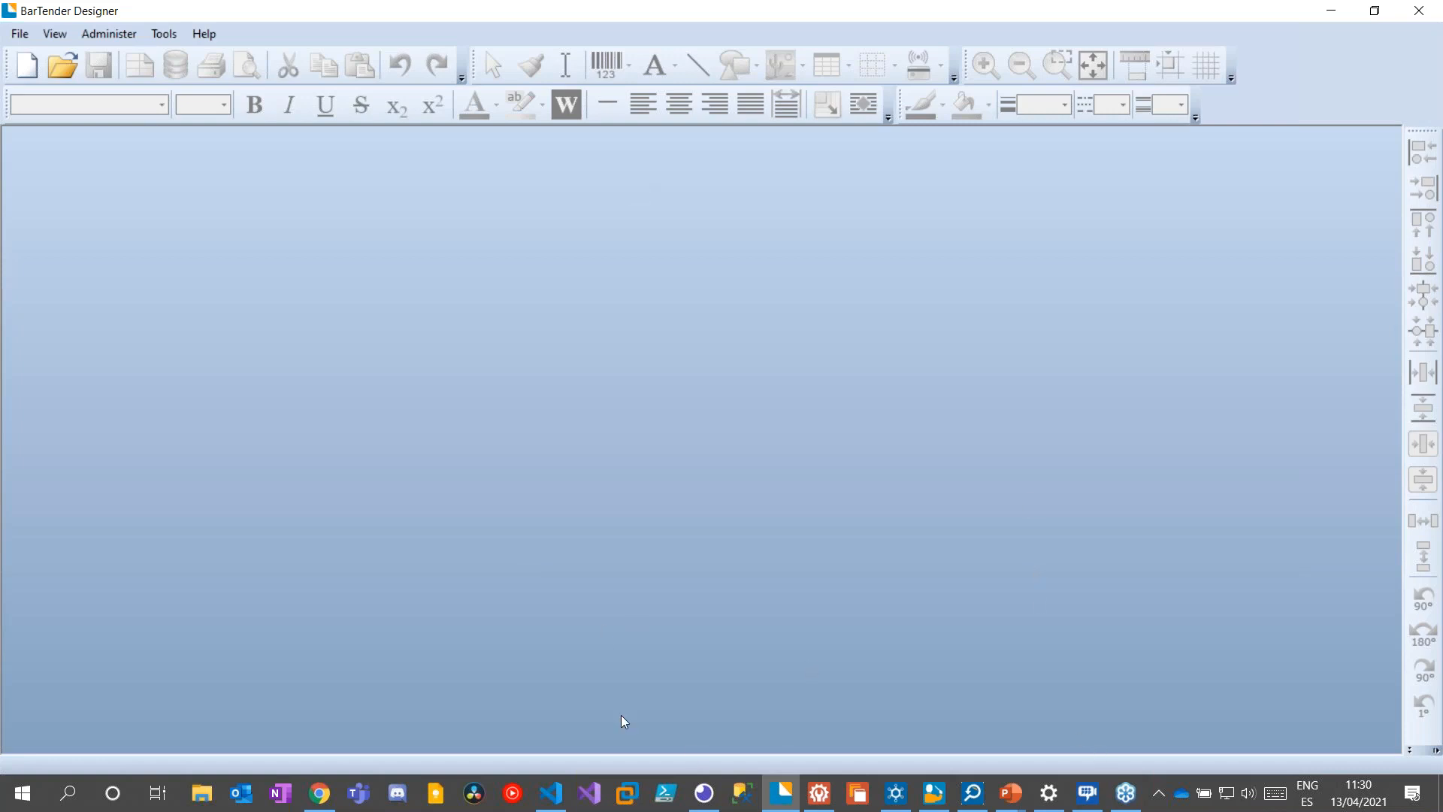
Switch to the BarTender Administration Console and inspect the product key fields in the new-license activation wizard without activating a license
left_click(818, 793)
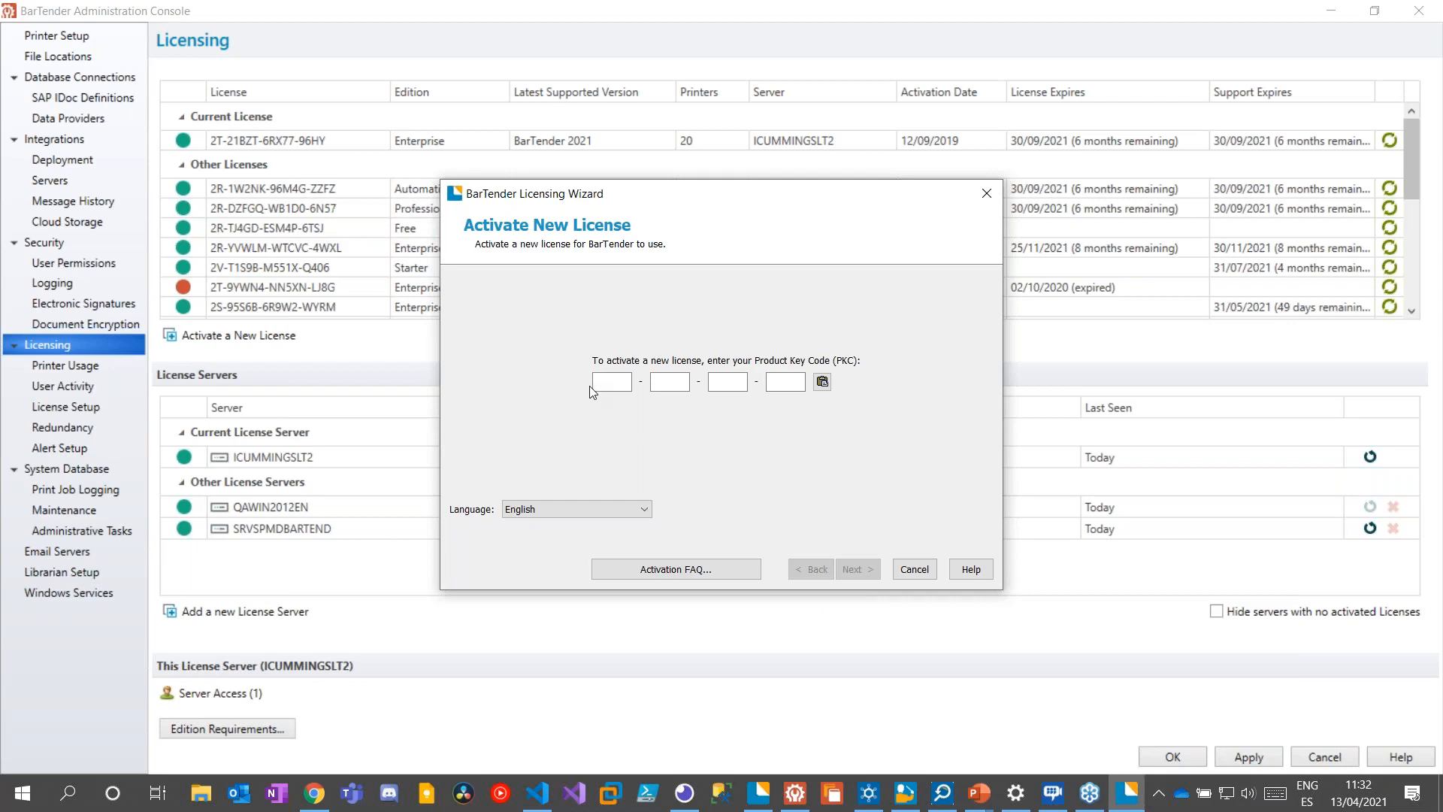
left_click(596, 385)
left_click(785, 382)
left_click(930, 571)
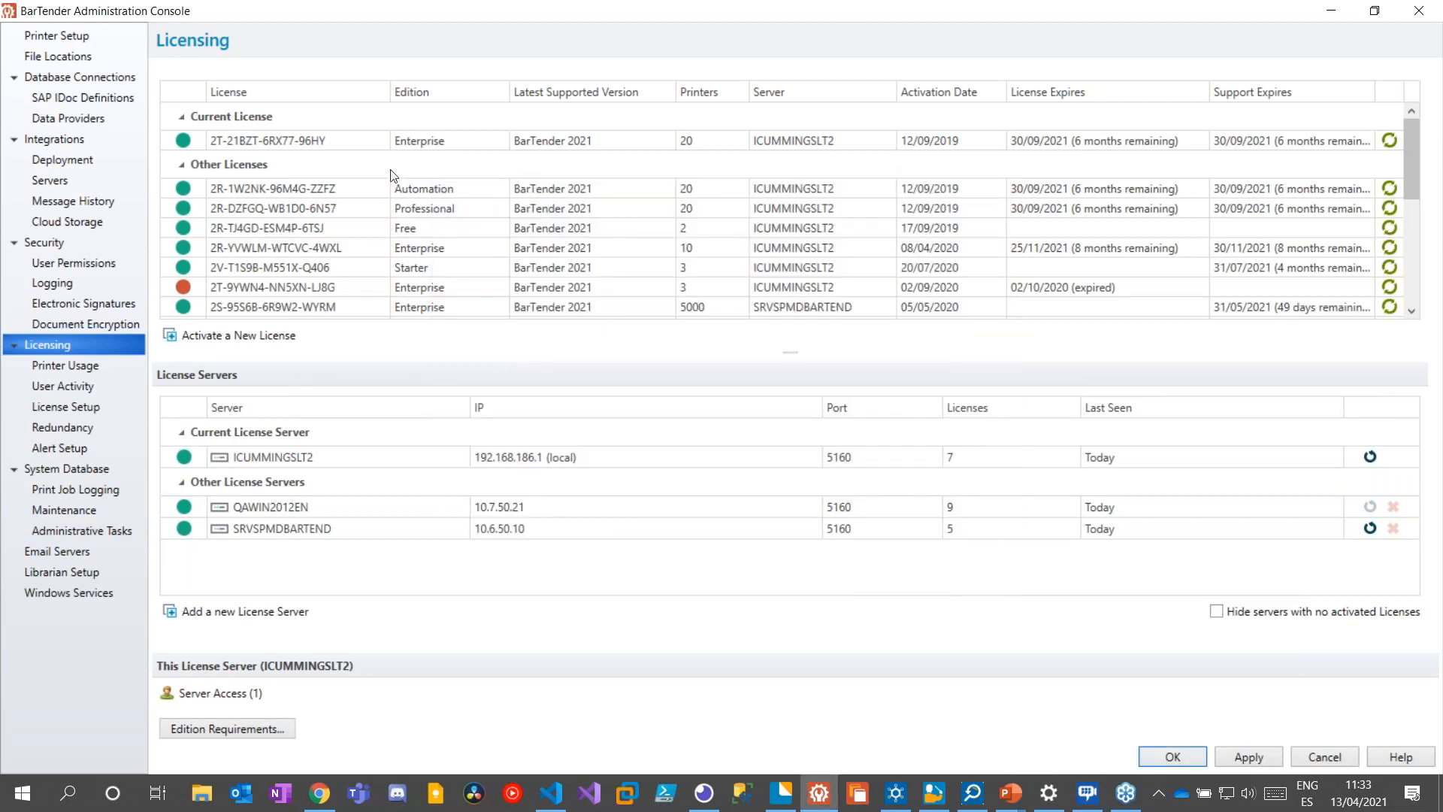
Examine the current license and the full list of other licenses on the Licensing page
left_click(263, 140)
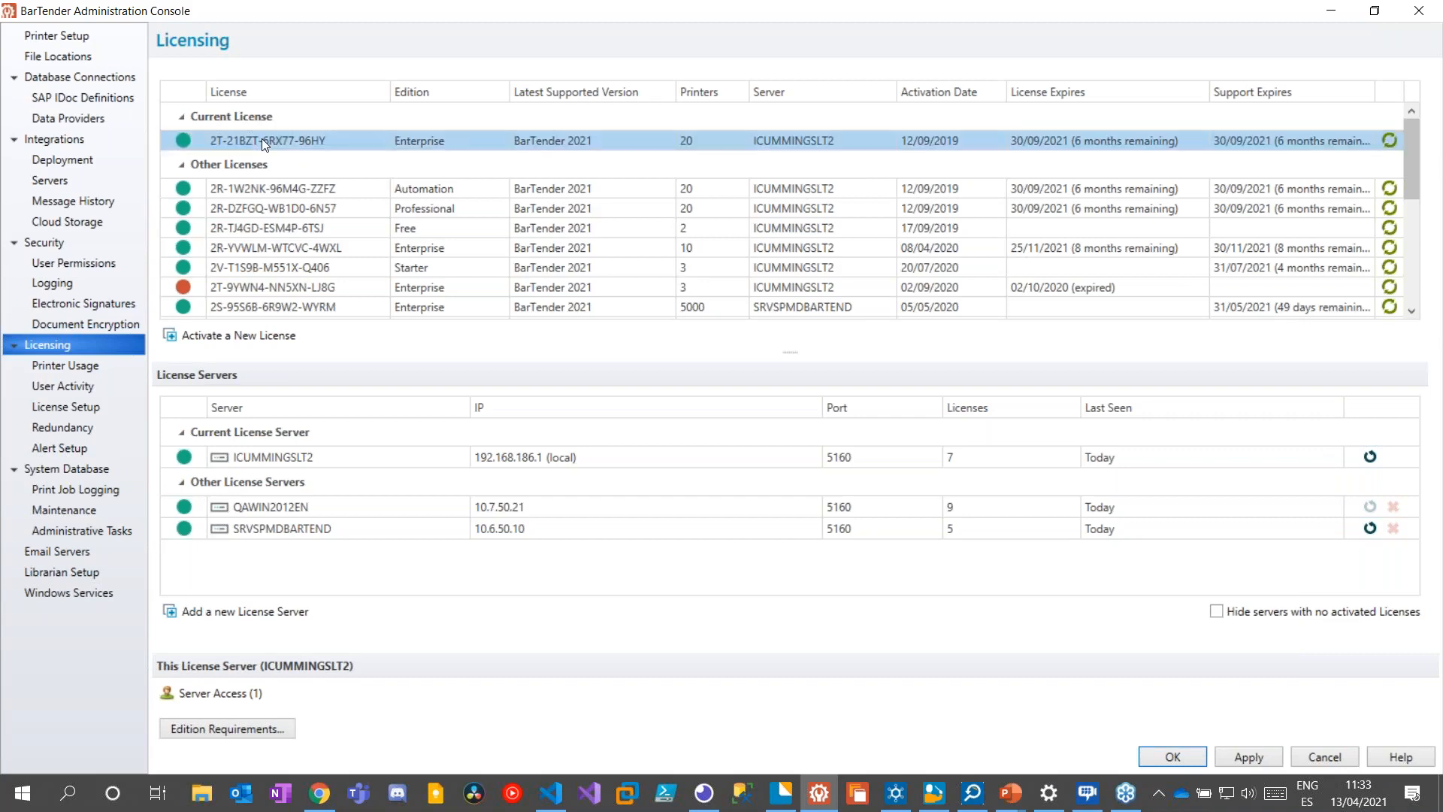
left_click(304, 188)
left_click(315, 208)
left_click(313, 244)
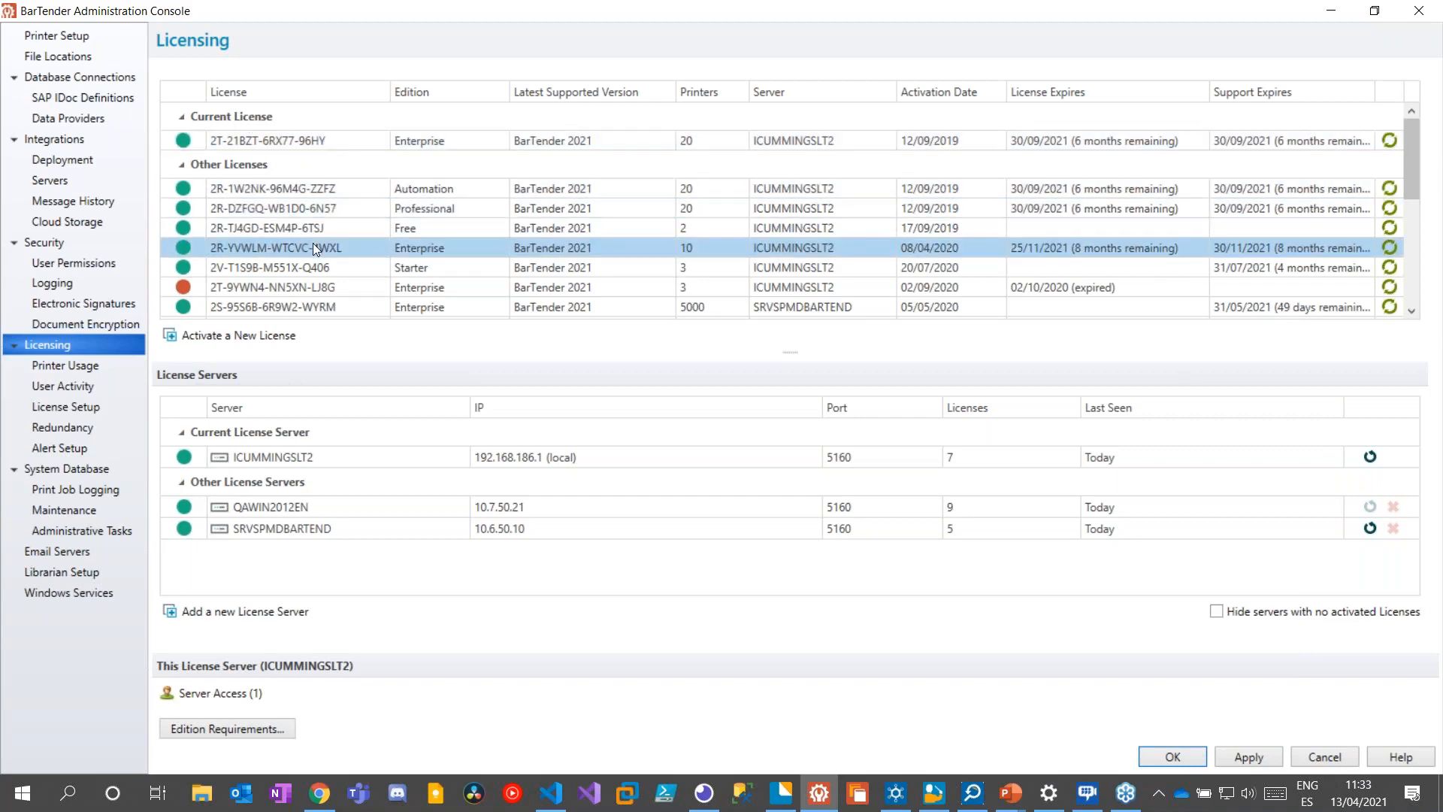
scroll(331, 232, "down", 3)
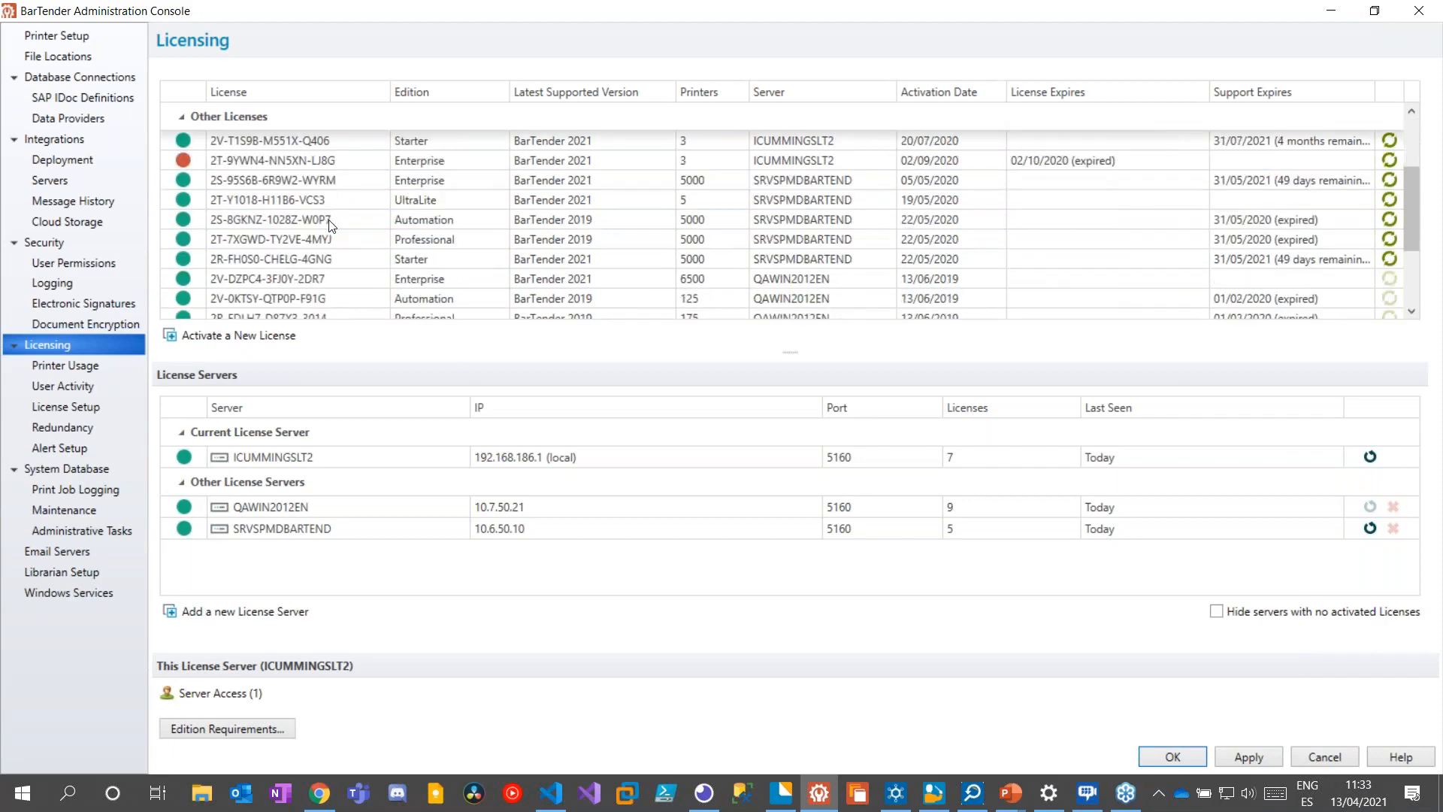
scroll(328, 228, "down", 3)
scroll(318, 235, "down", 2)
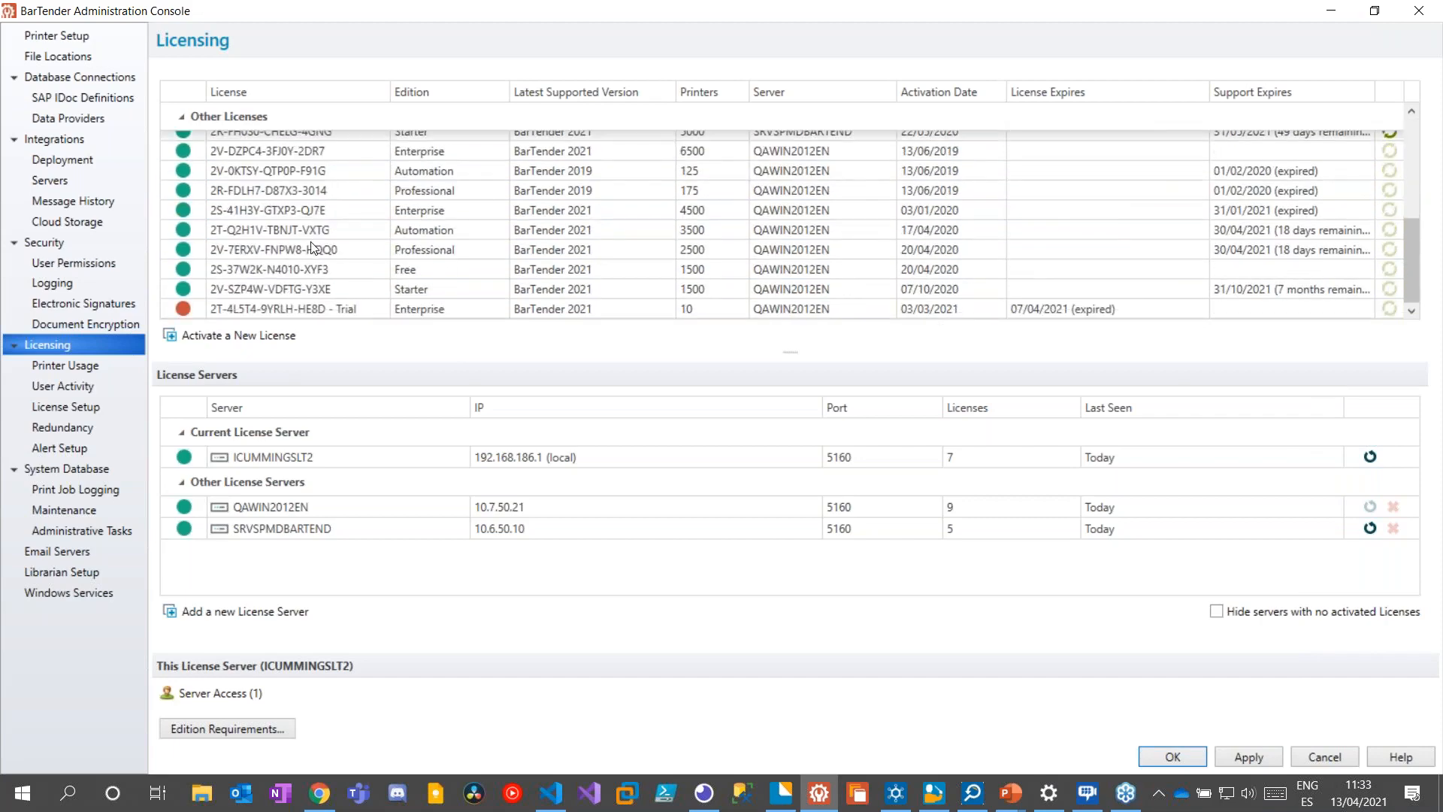
scroll(347, 257, "up", 1)
scroll(346, 256, "up", 5)
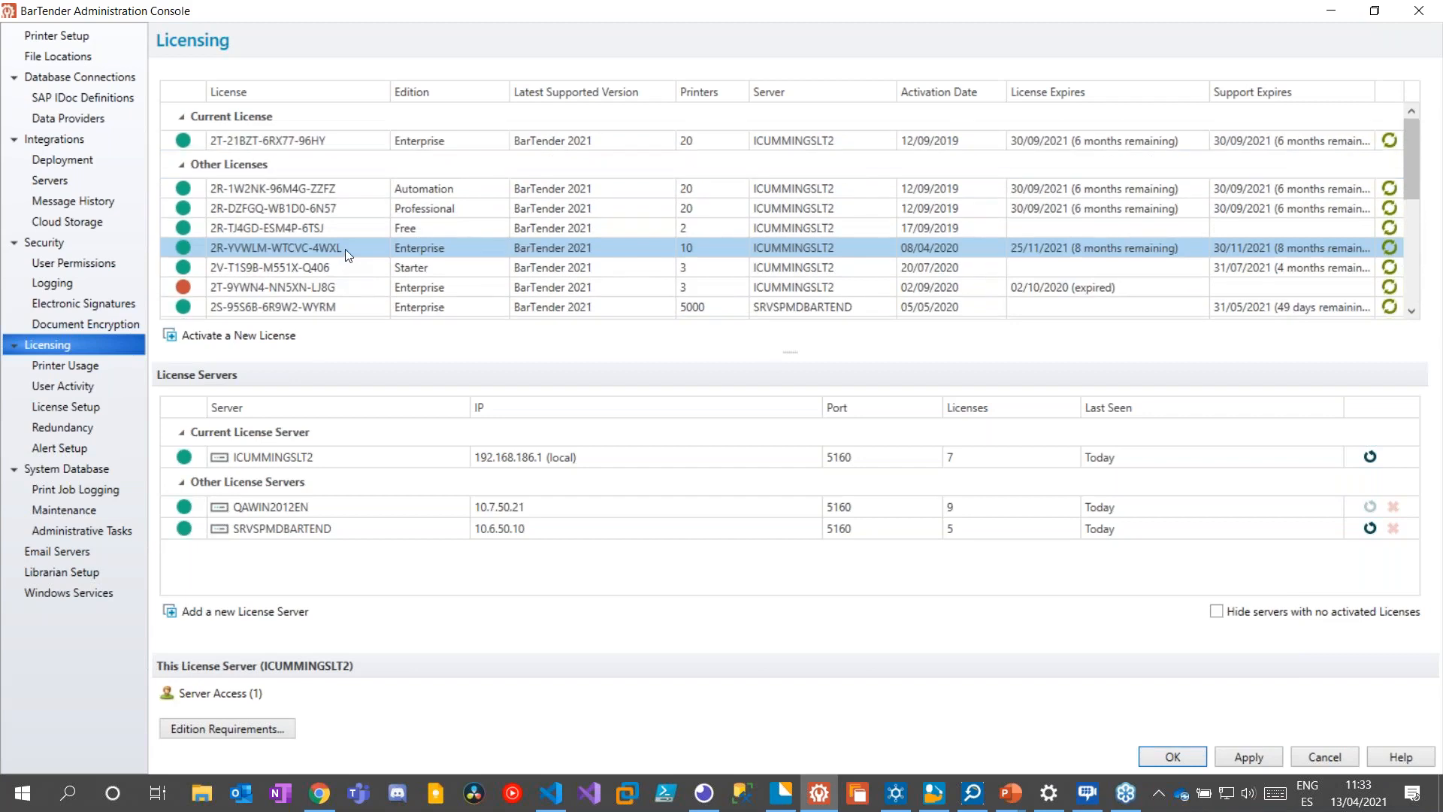
Review the destination server and printer pool options for moving the current Enterprise license, without moving it
left_click(263, 142)
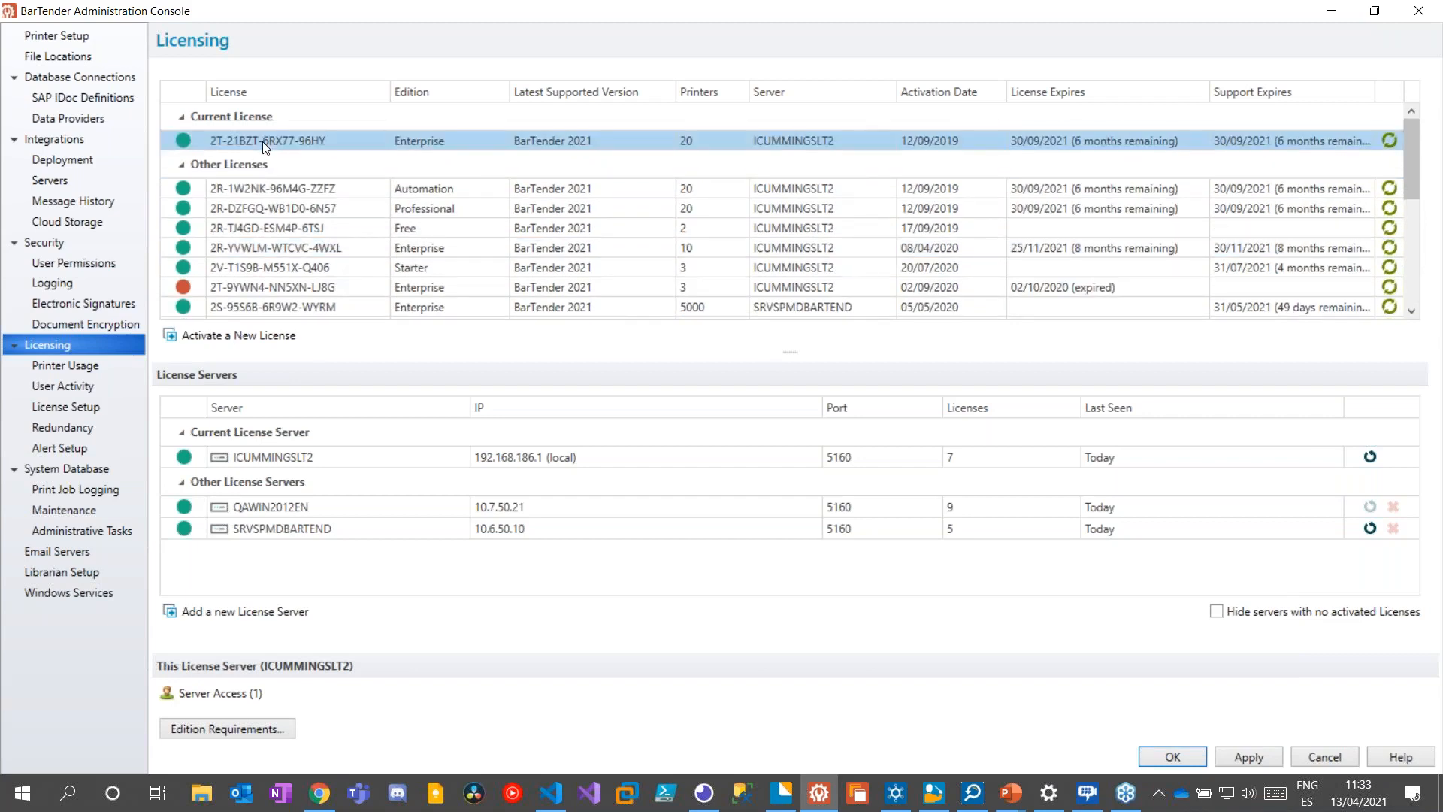
right_click(263, 142)
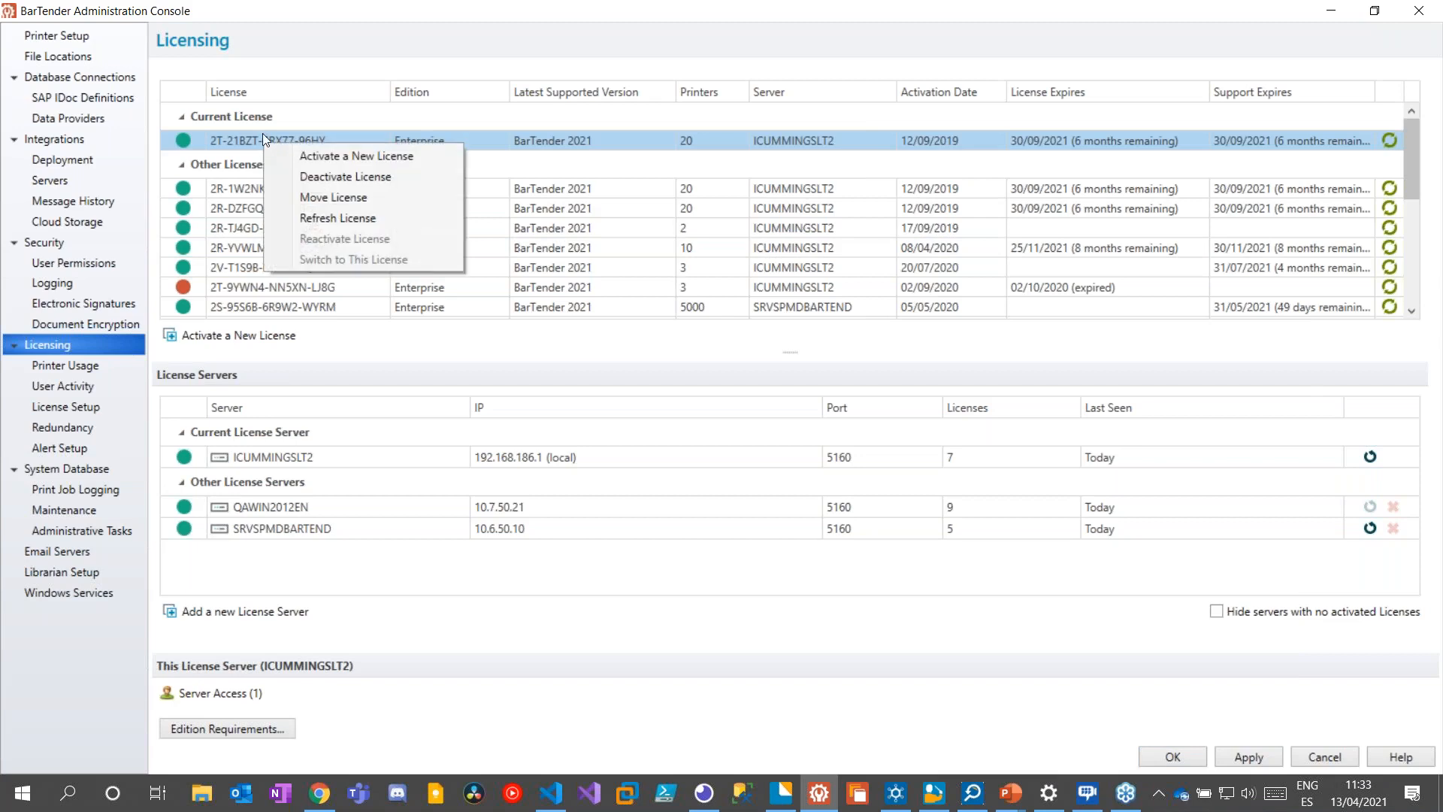
left_click(380, 196)
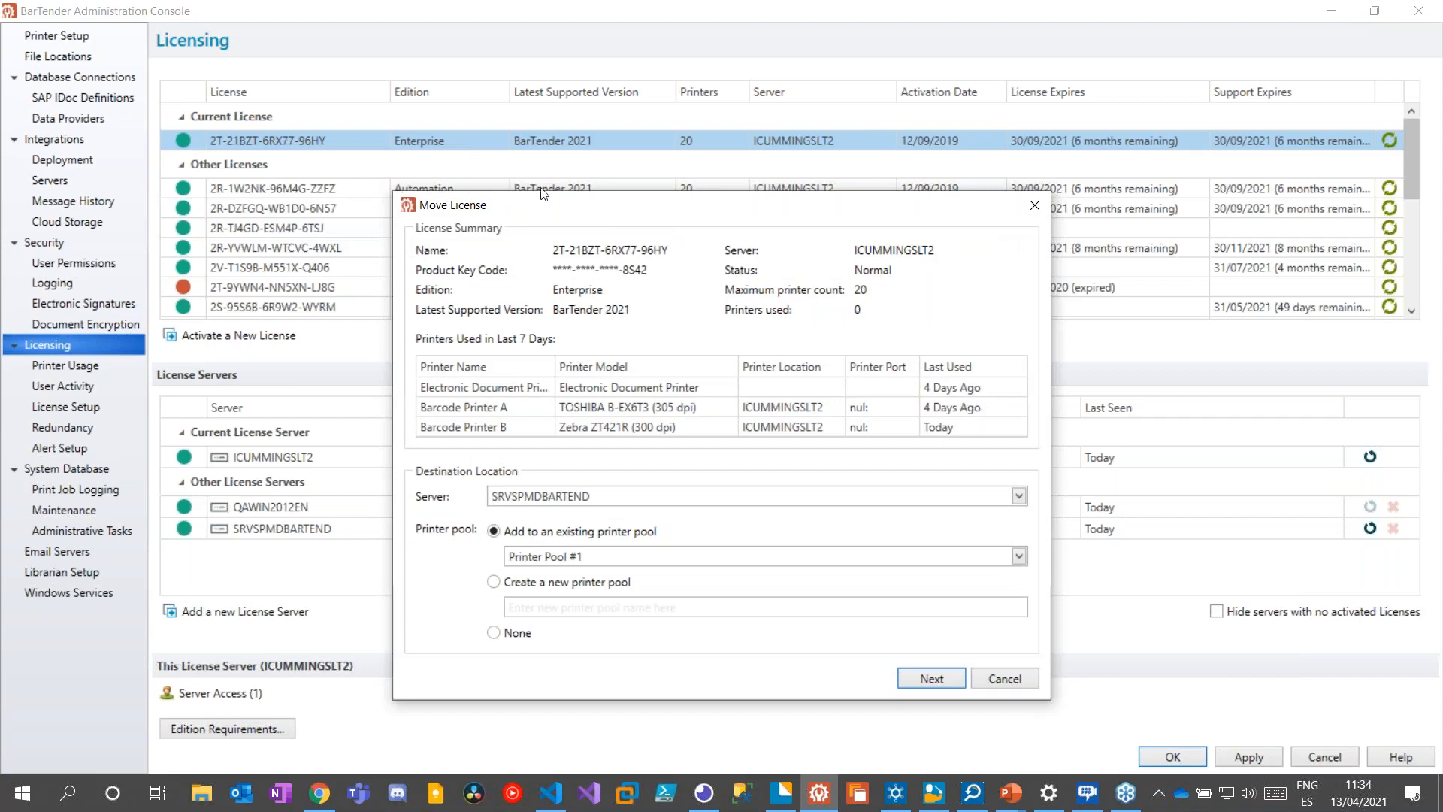
left_click_drag(575, 205, 565, 160)
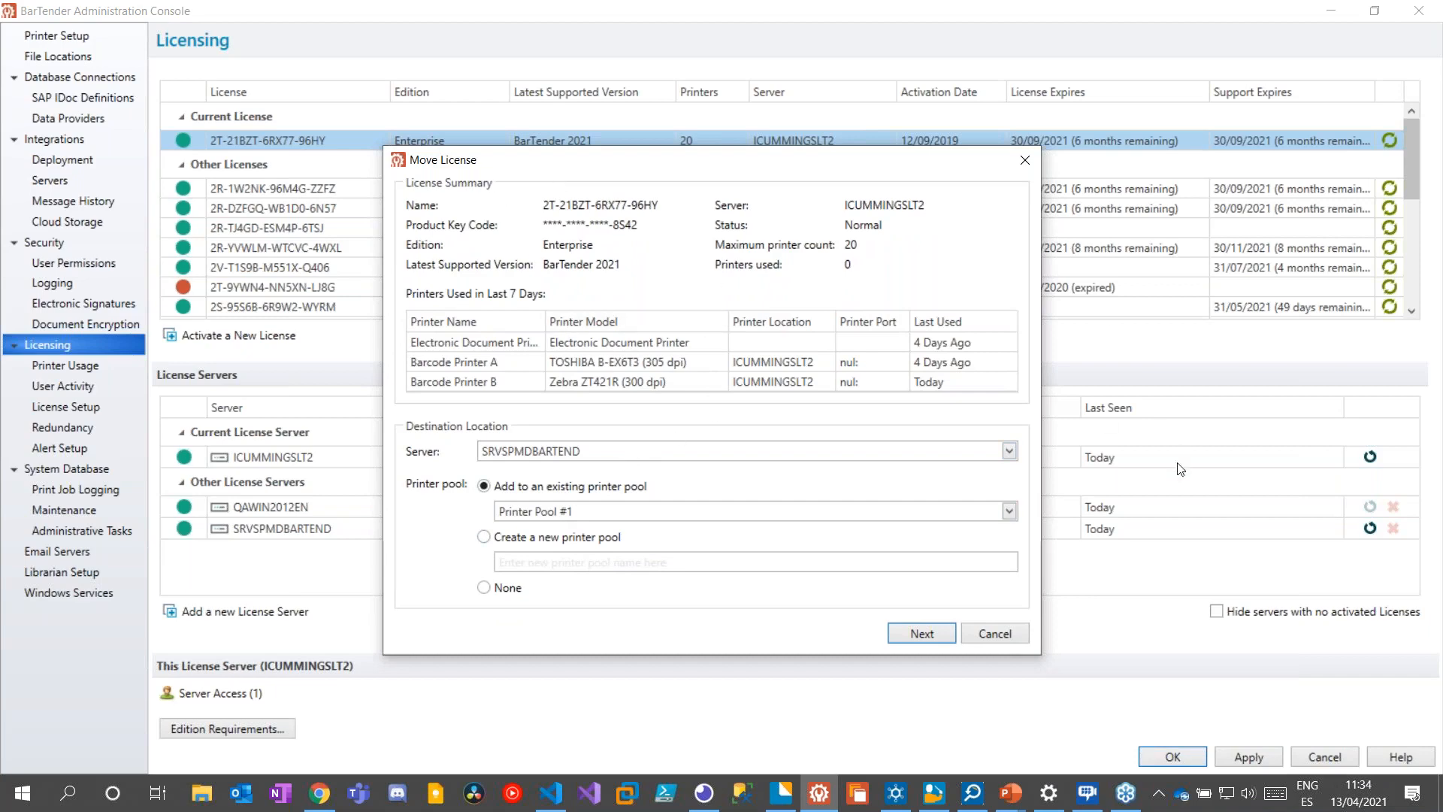
left_click(1010, 451)
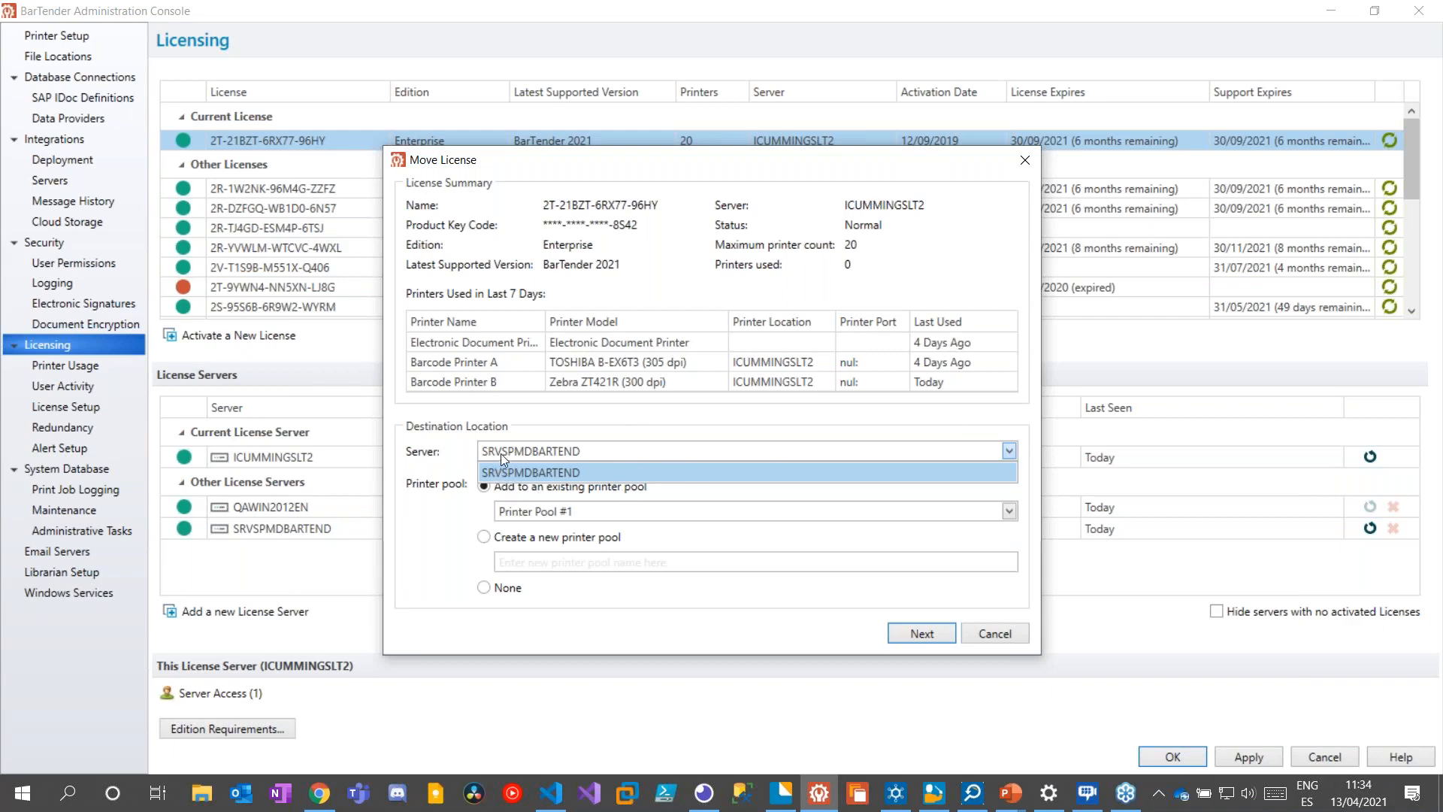
left_click(639, 424)
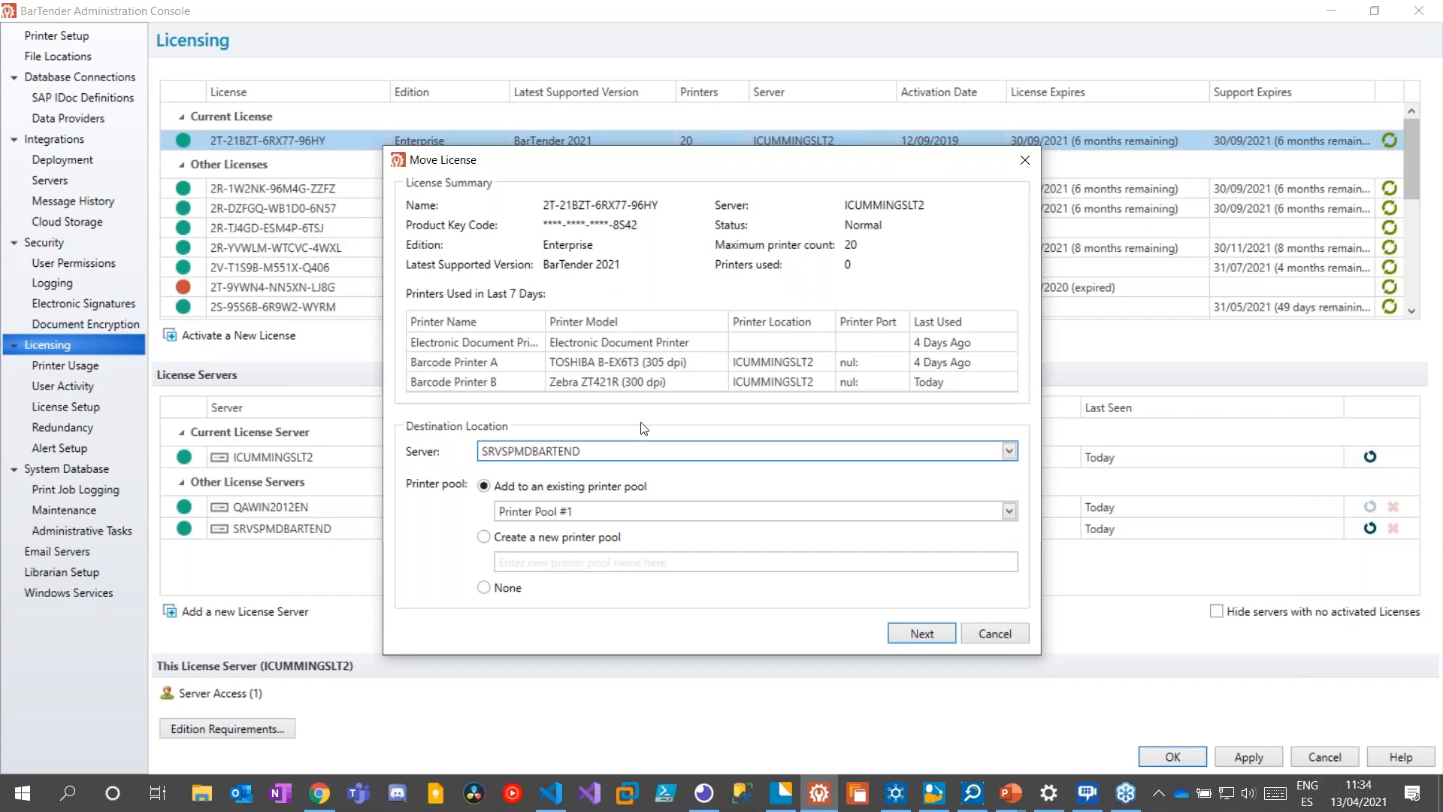
left_click(995, 633)
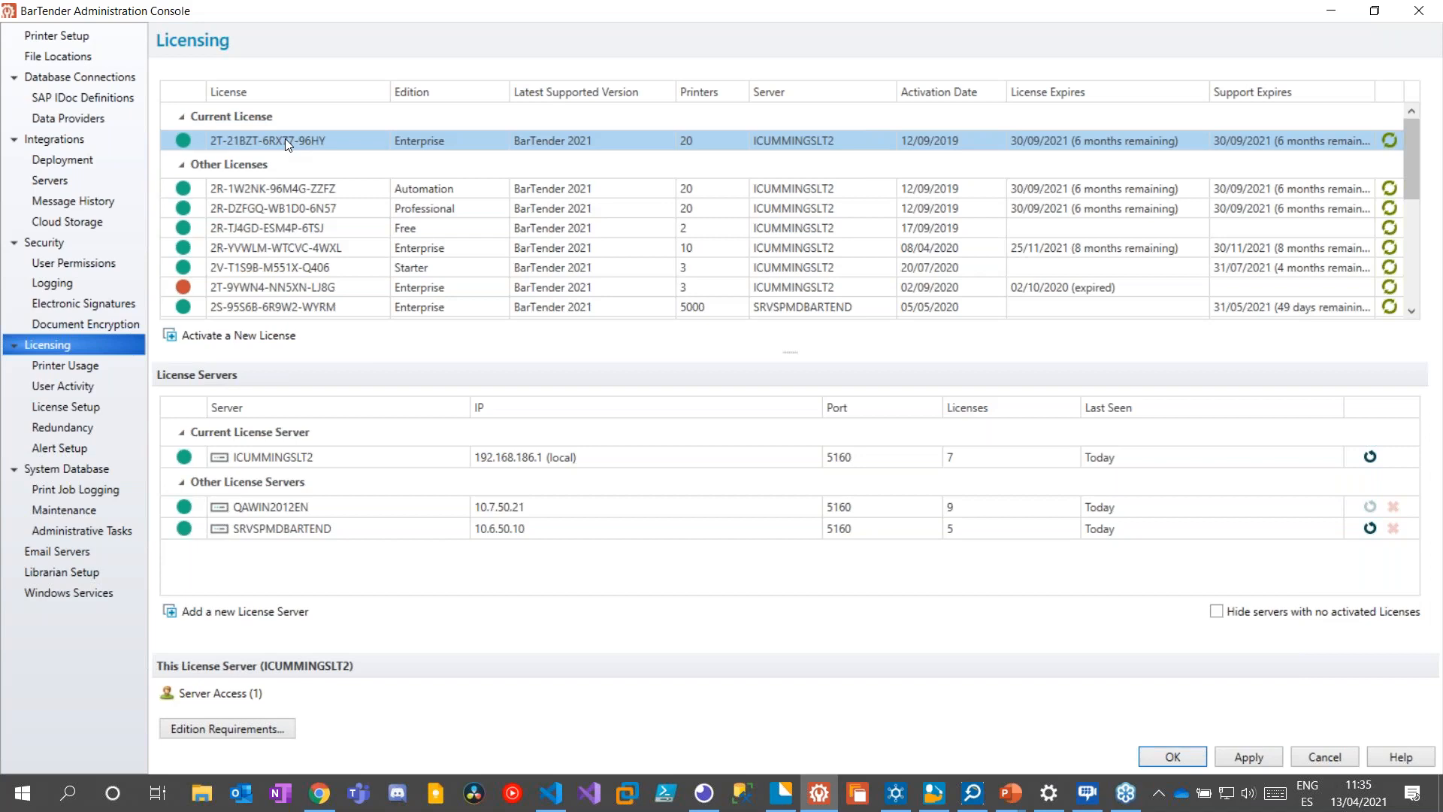
Make the 20-printer Automation license the current license
right_click(315, 190)
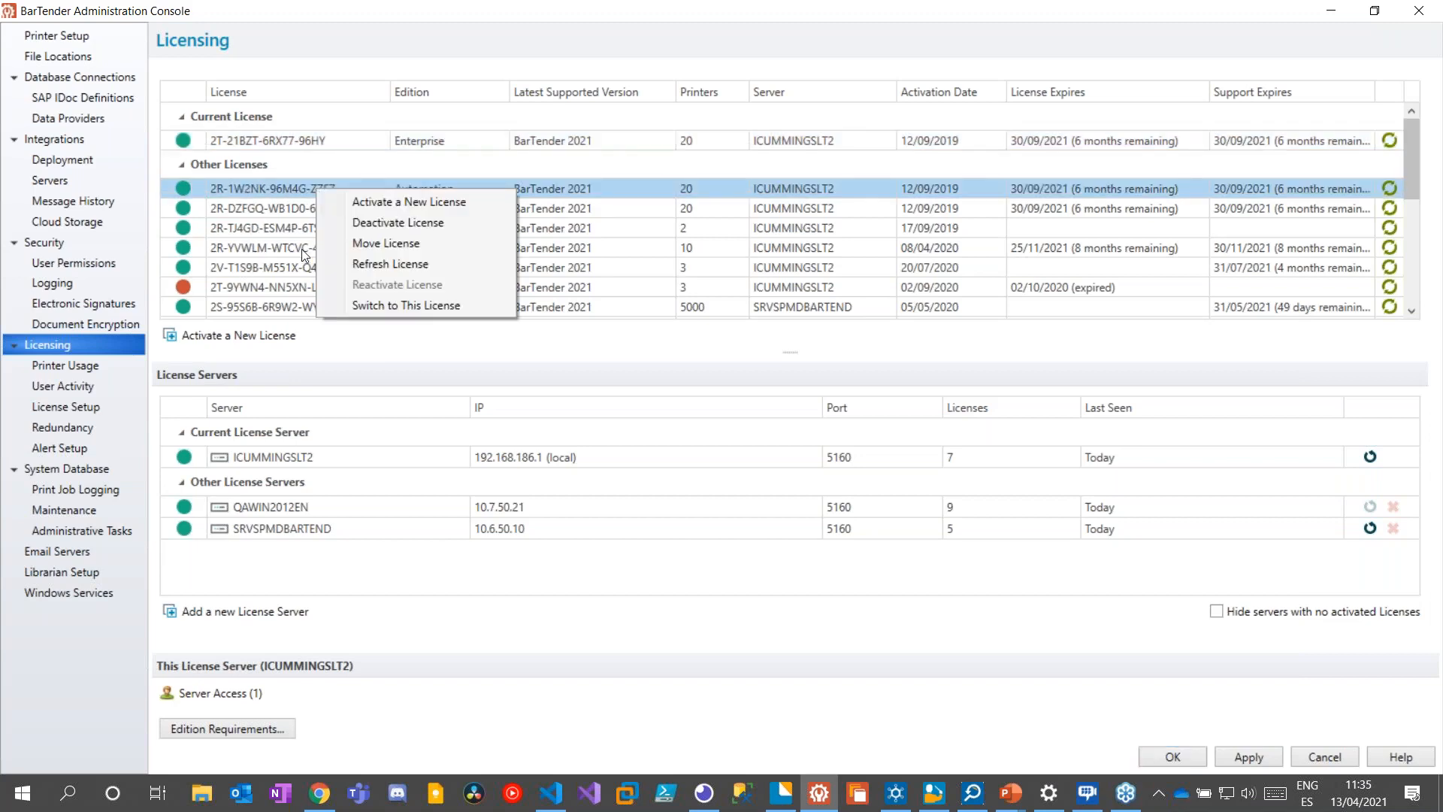
left_click(447, 306)
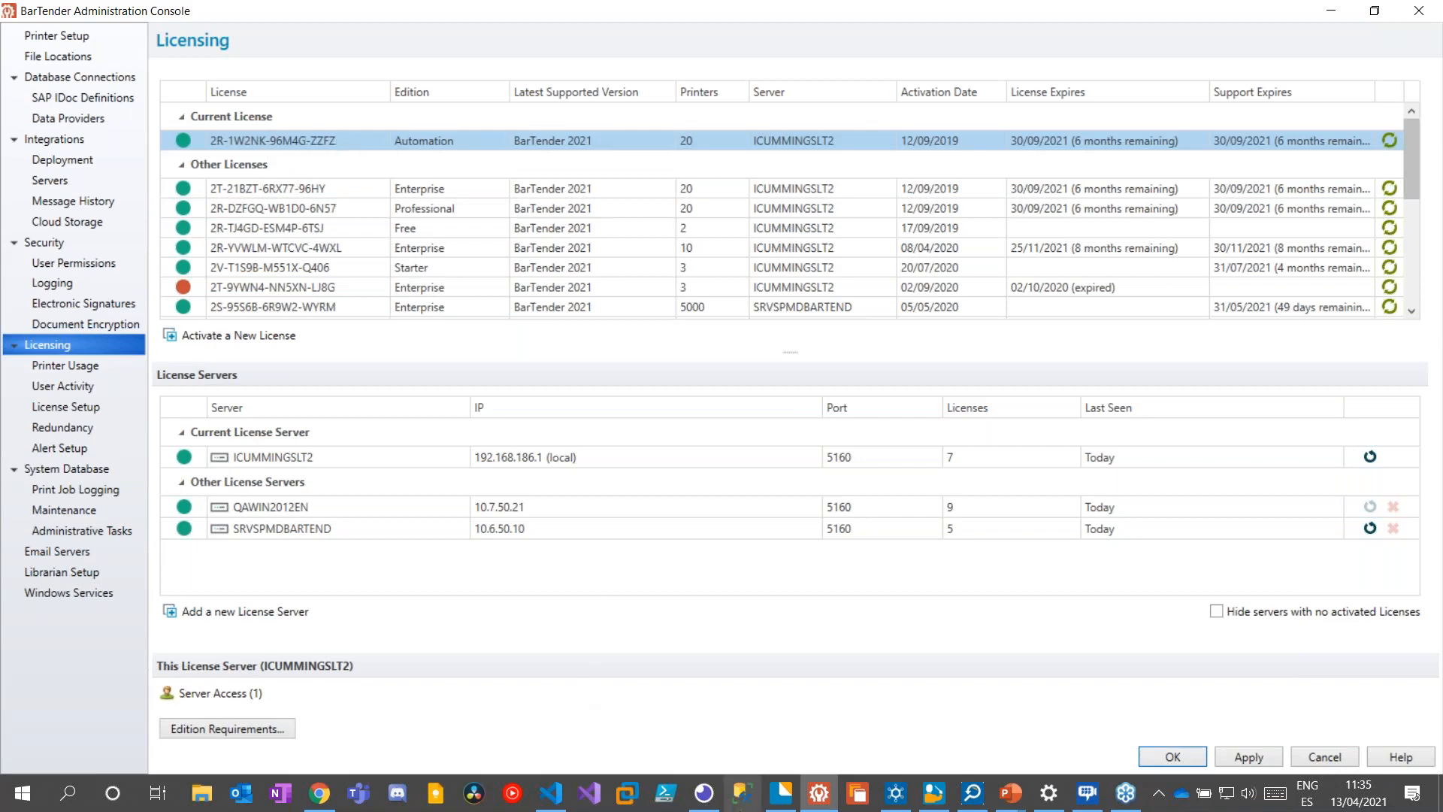
Switch to BarTender Designer and check the active license edition in its About information
left_click(781, 793)
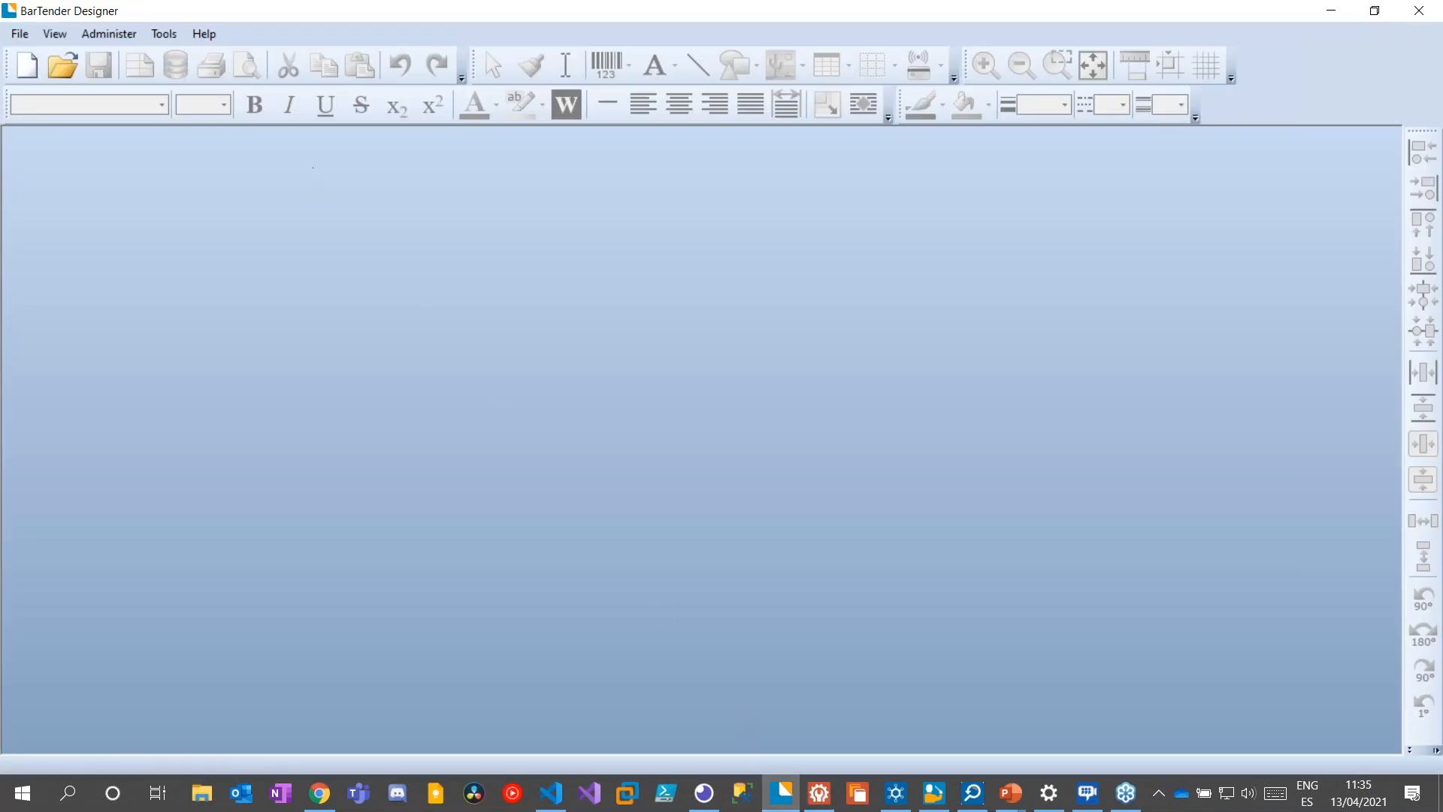
left_click(205, 33)
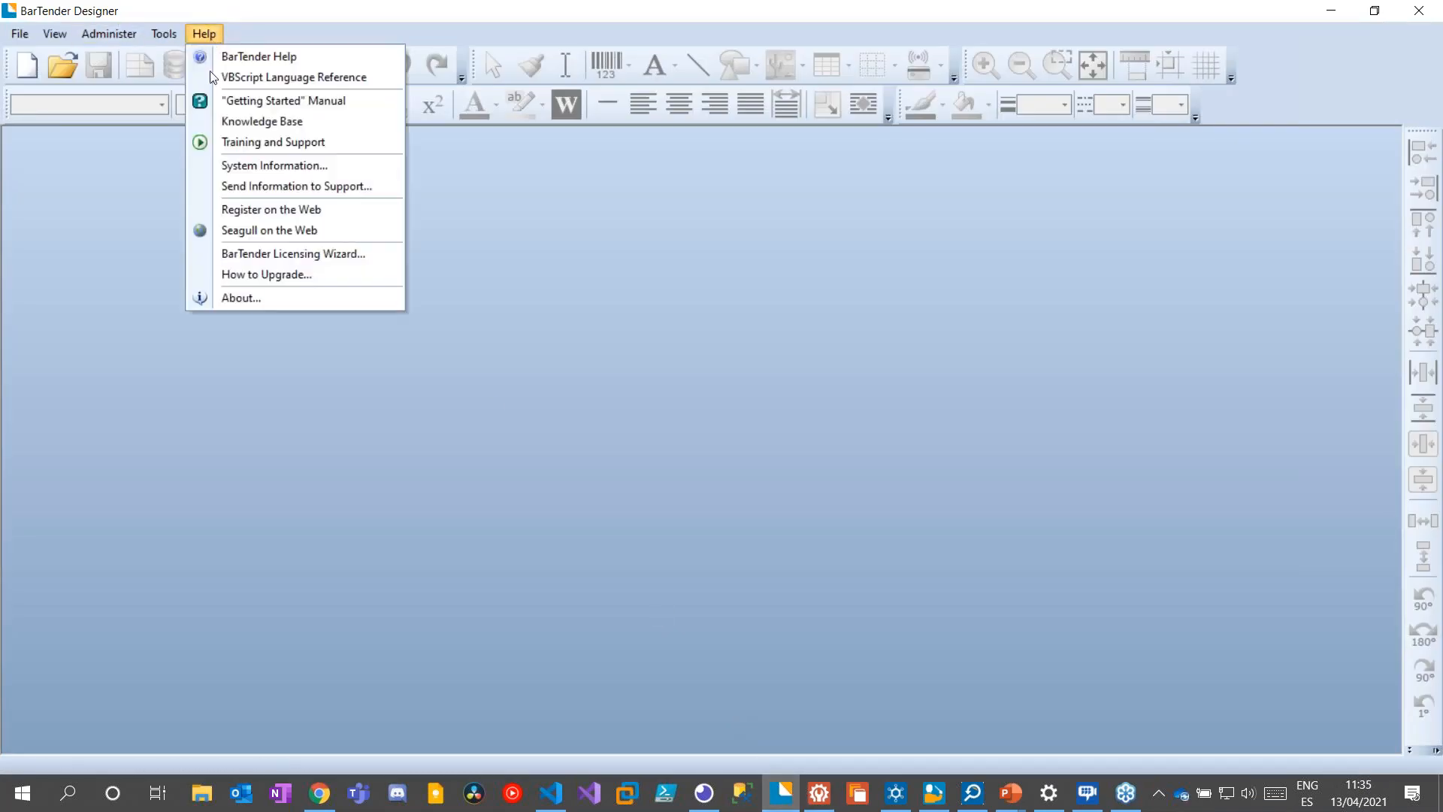
left_click(272, 304)
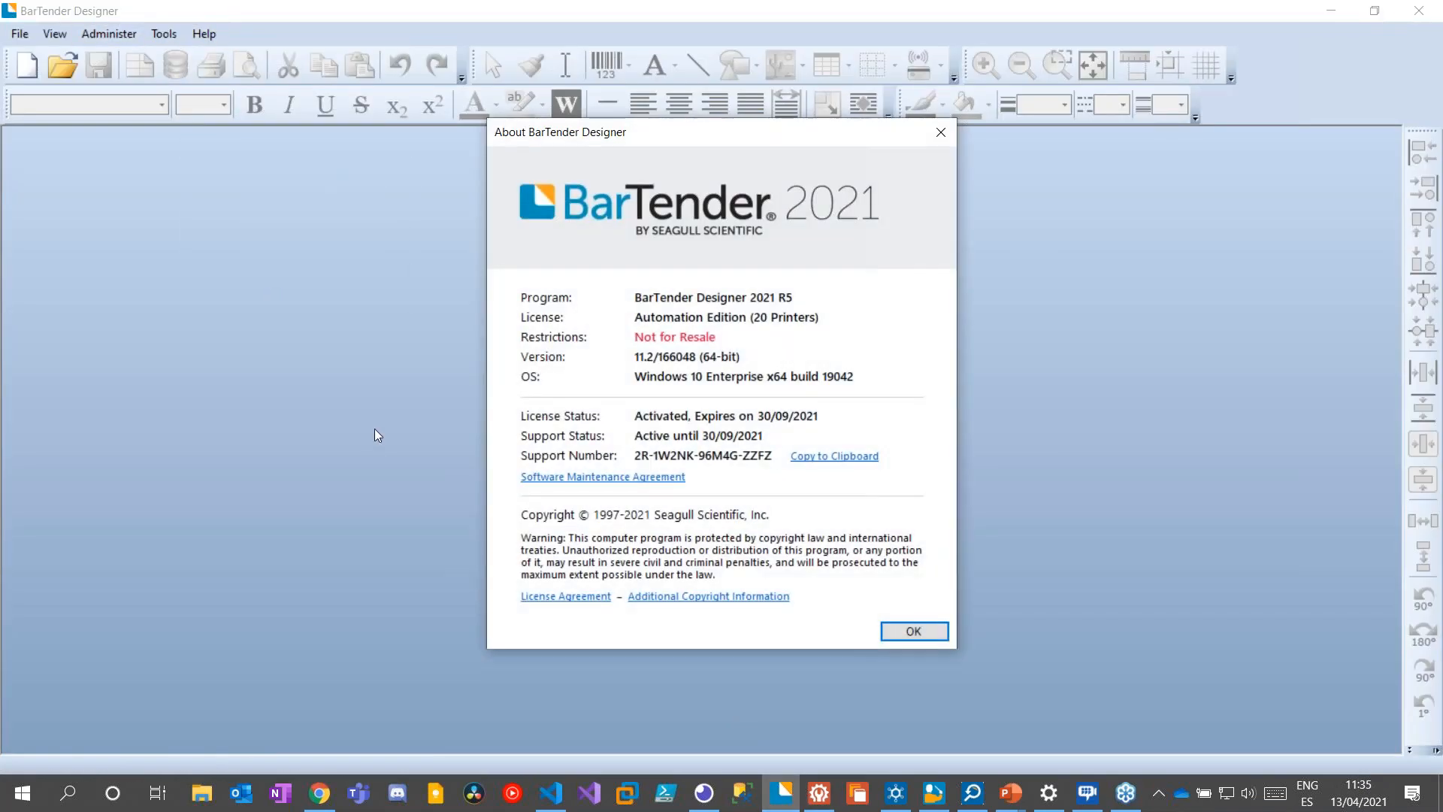
left_click_drag(644, 316, 824, 309)
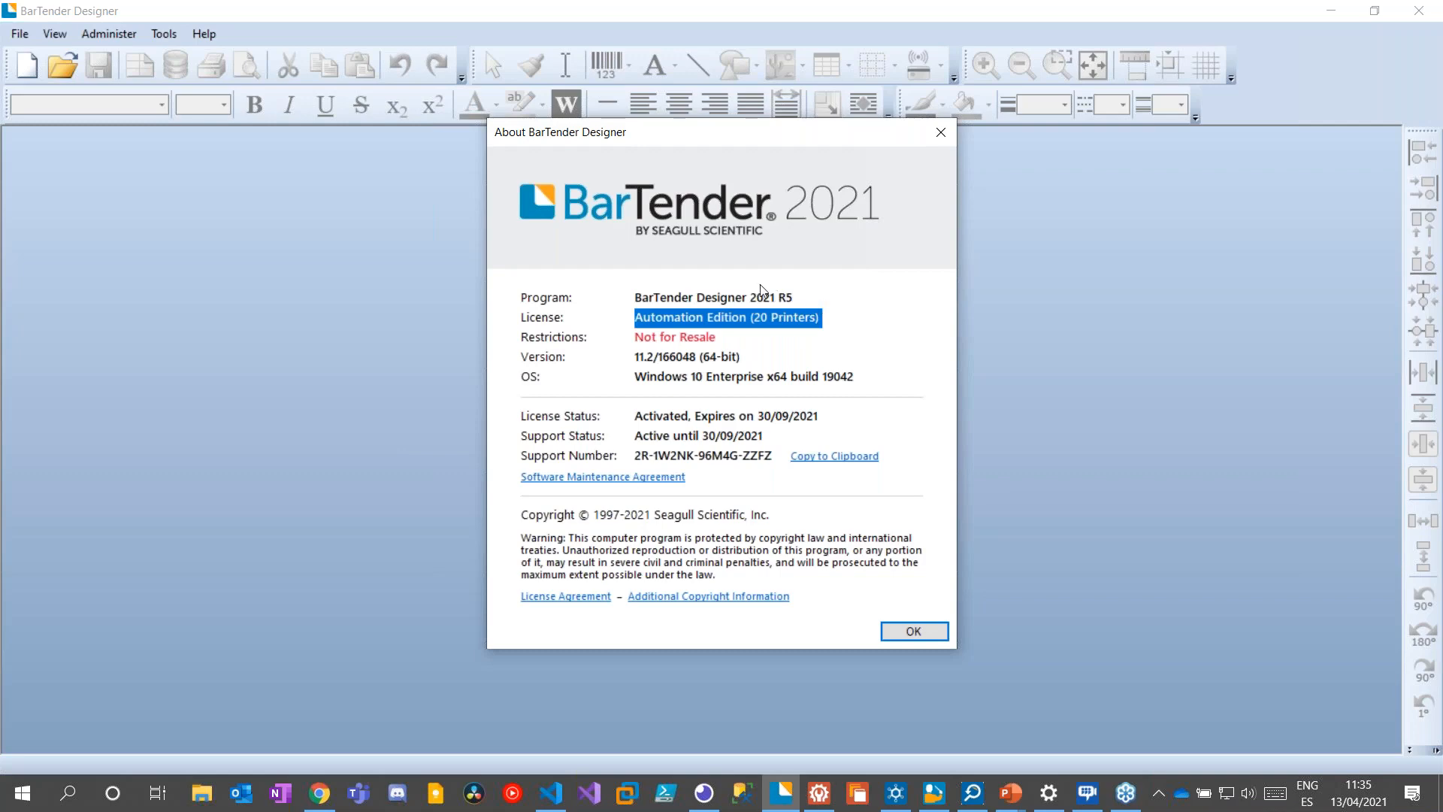
left_click(903, 636)
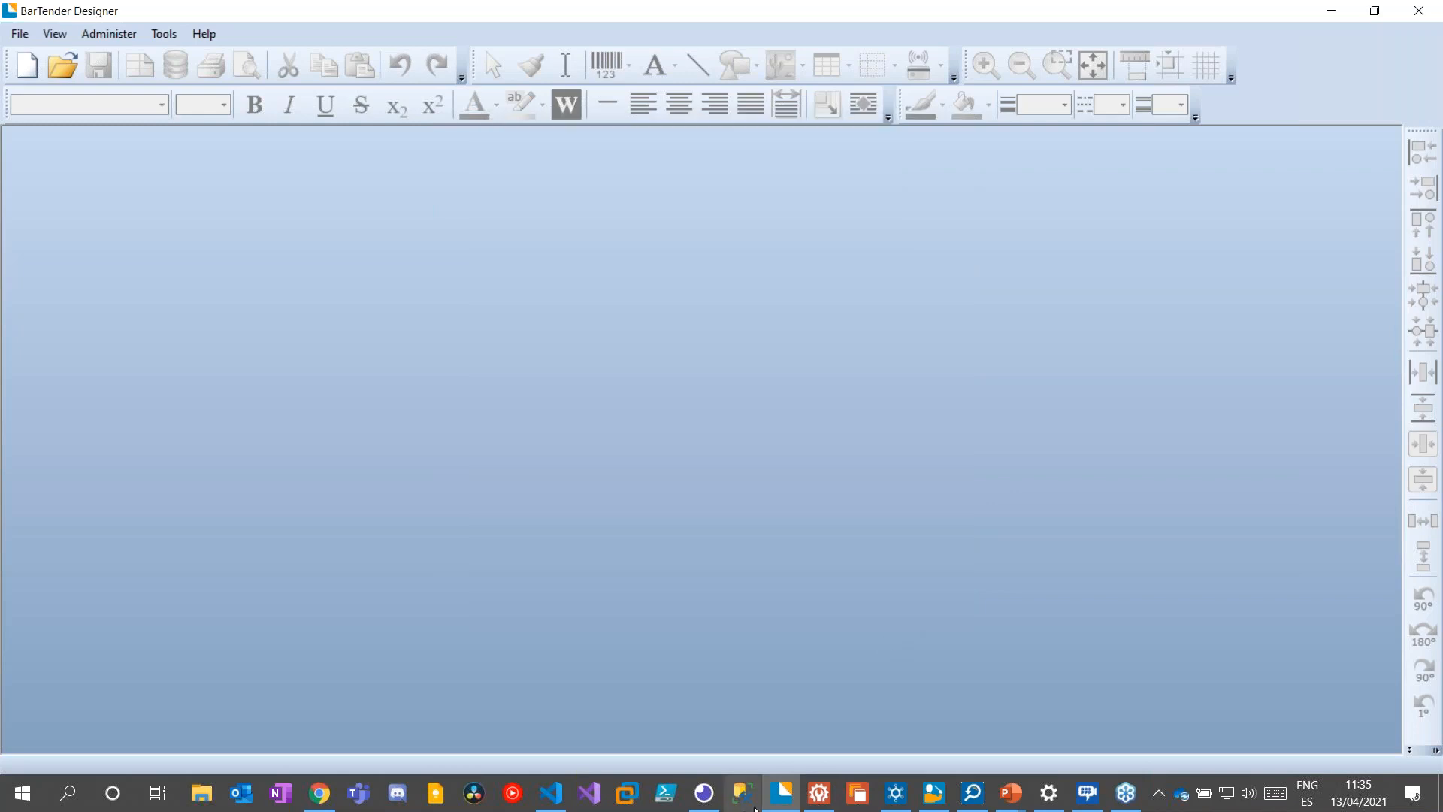
Return to the Administration Console and make the 20-printer Enterprise license the current license
left_click(820, 792)
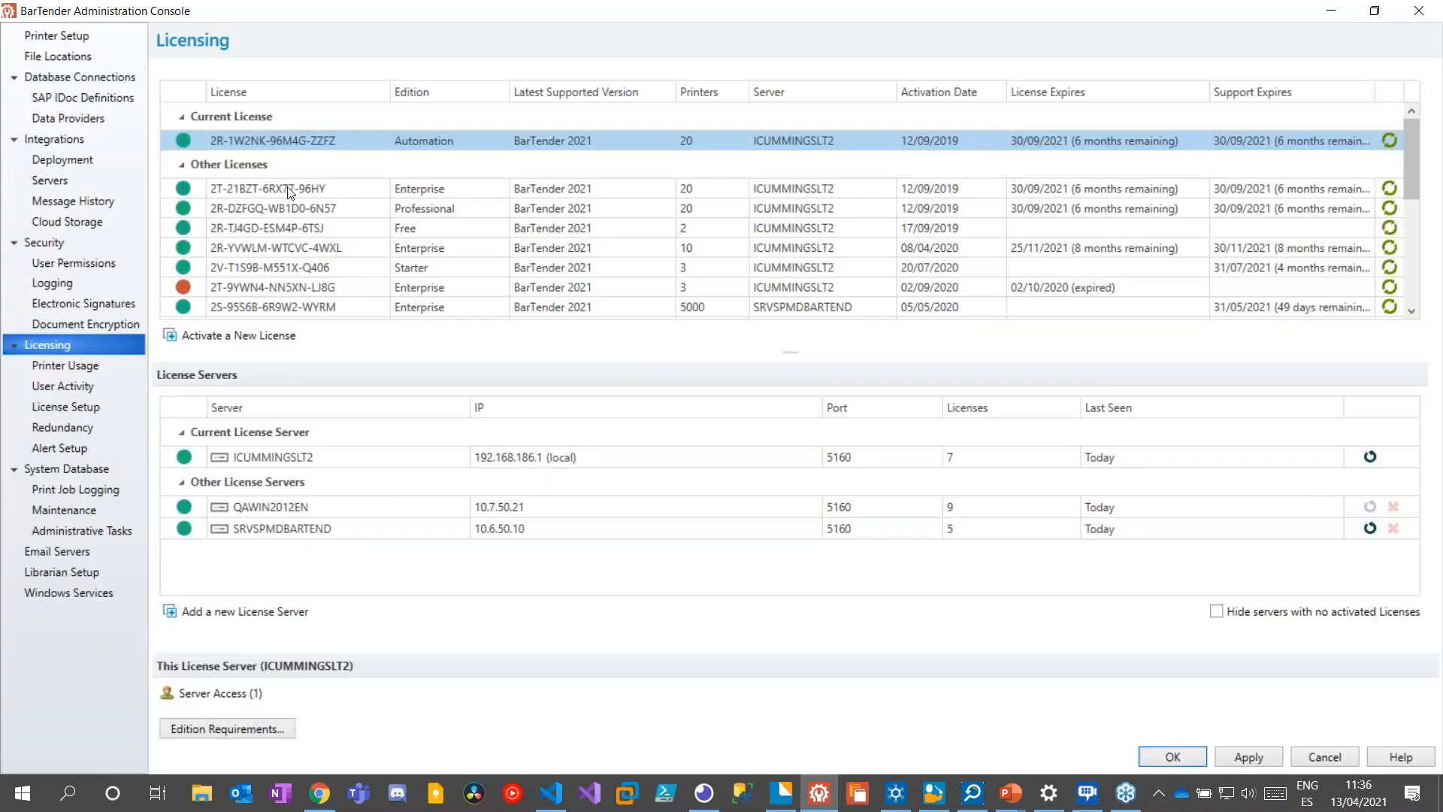
right_click(287, 193)
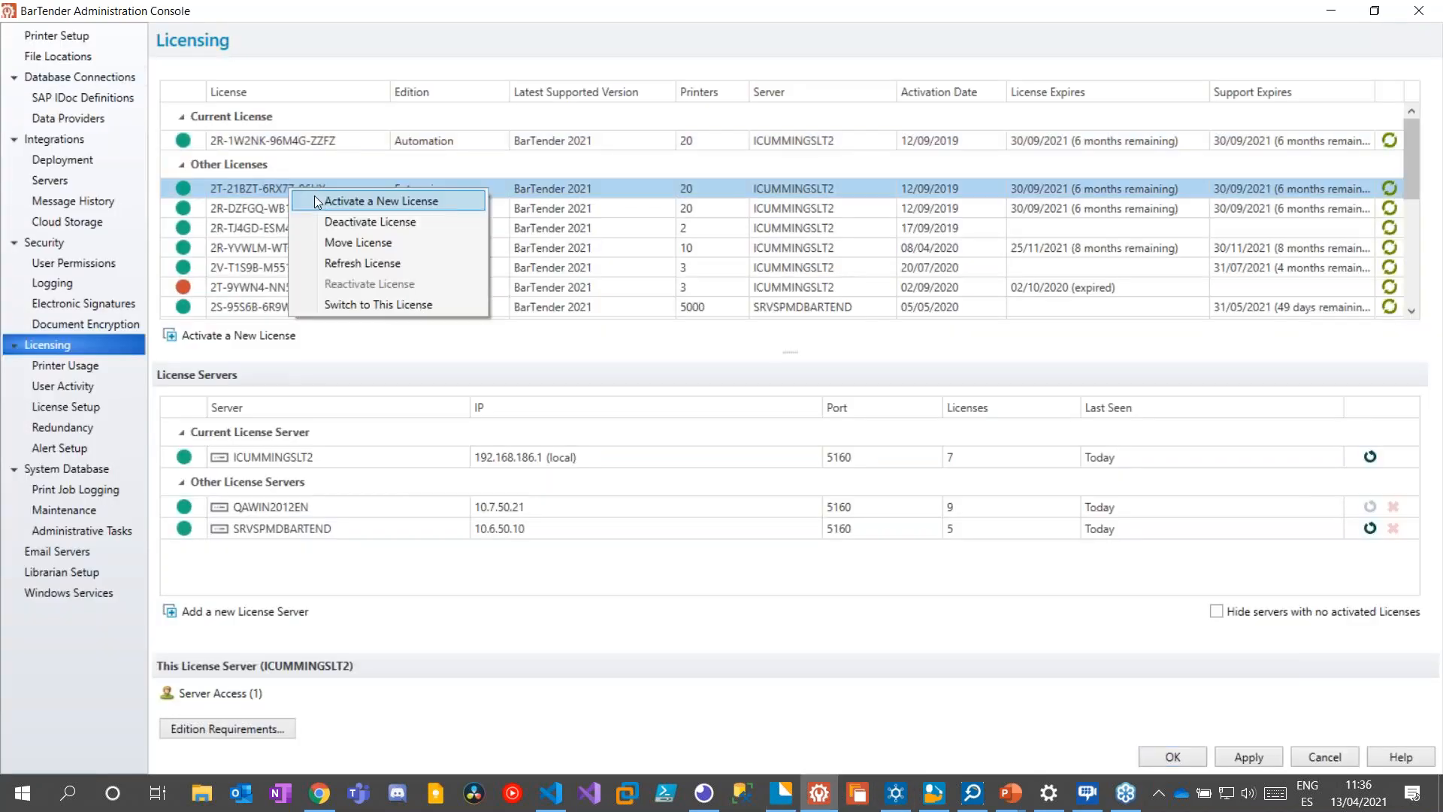
left_click(389, 304)
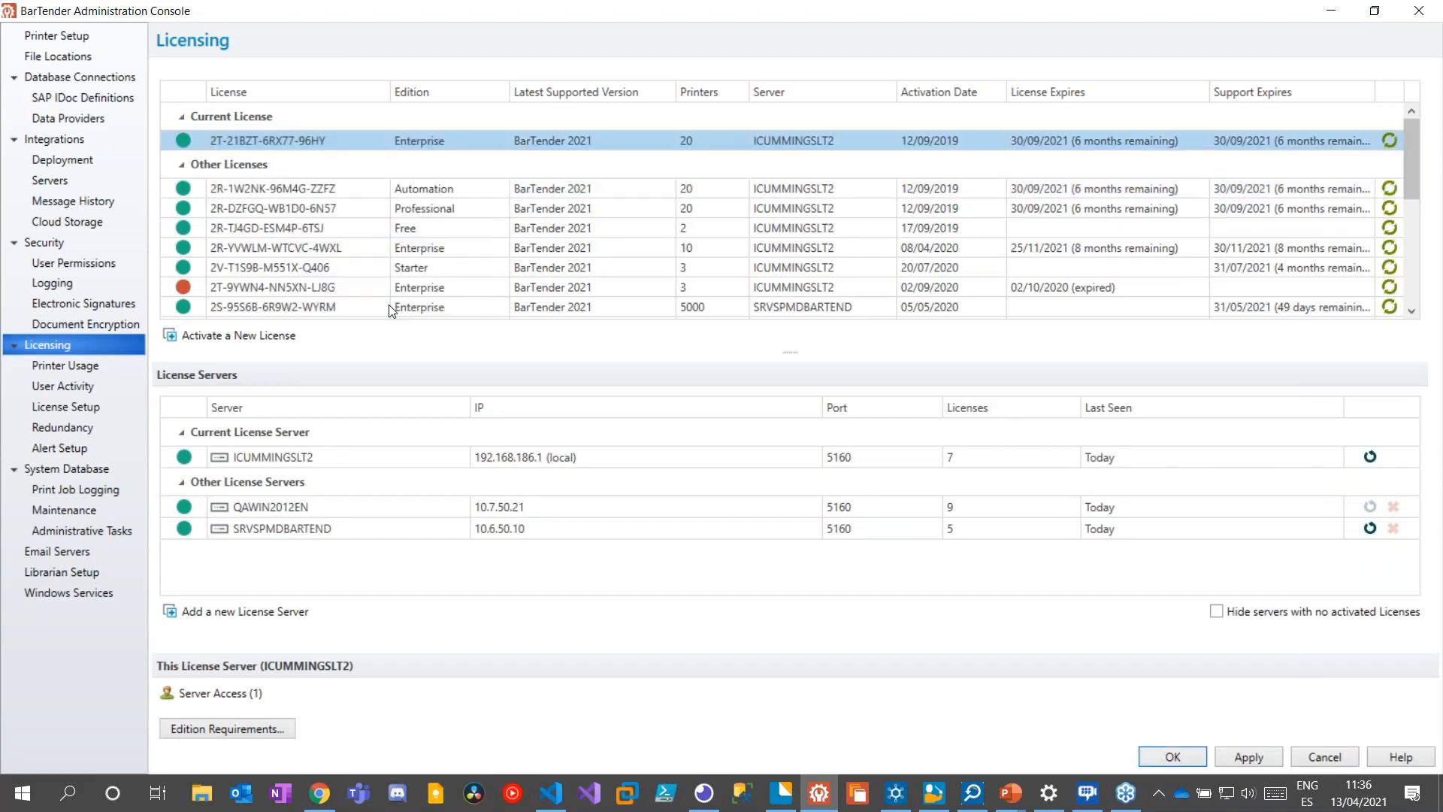
right_click(308, 141)
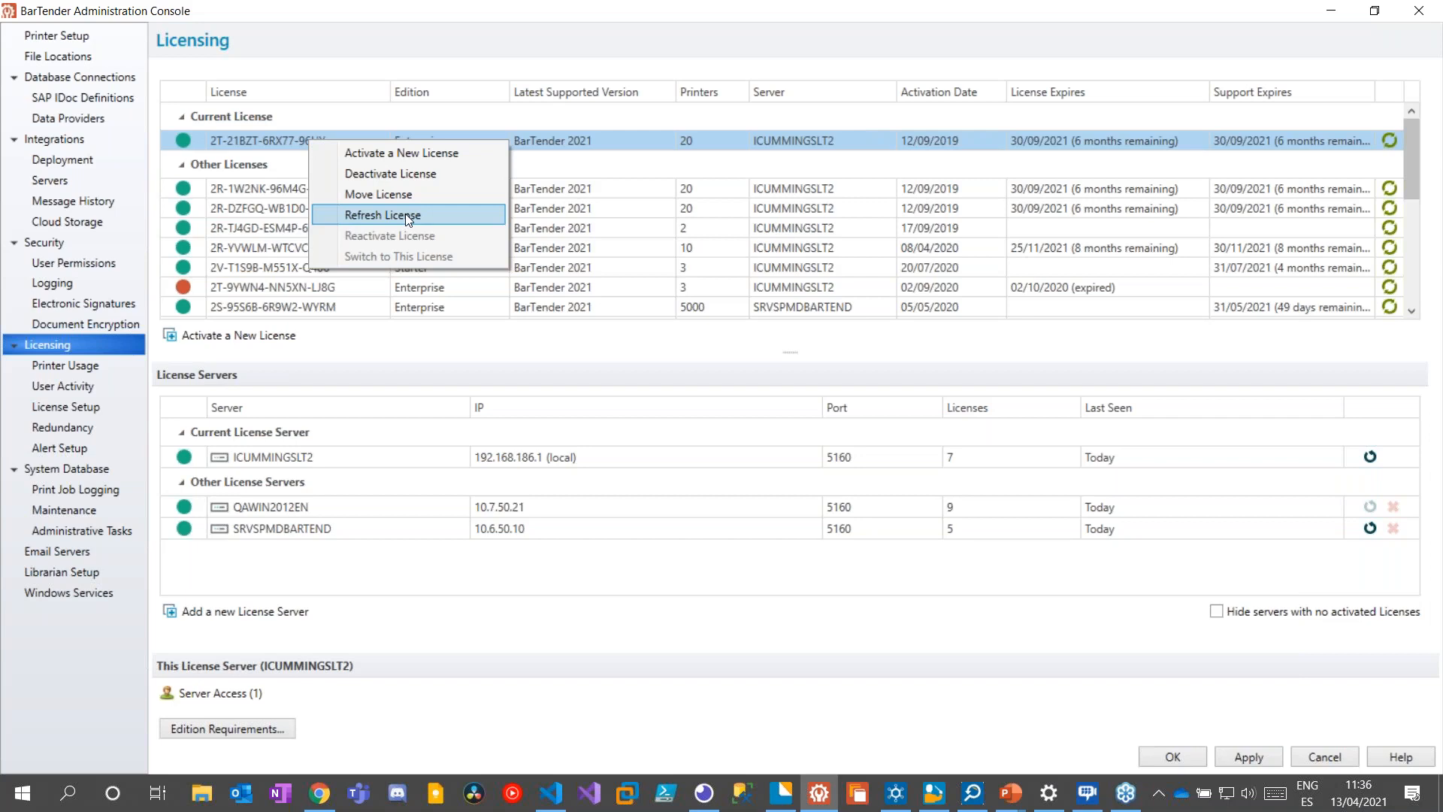
left_click(420, 62)
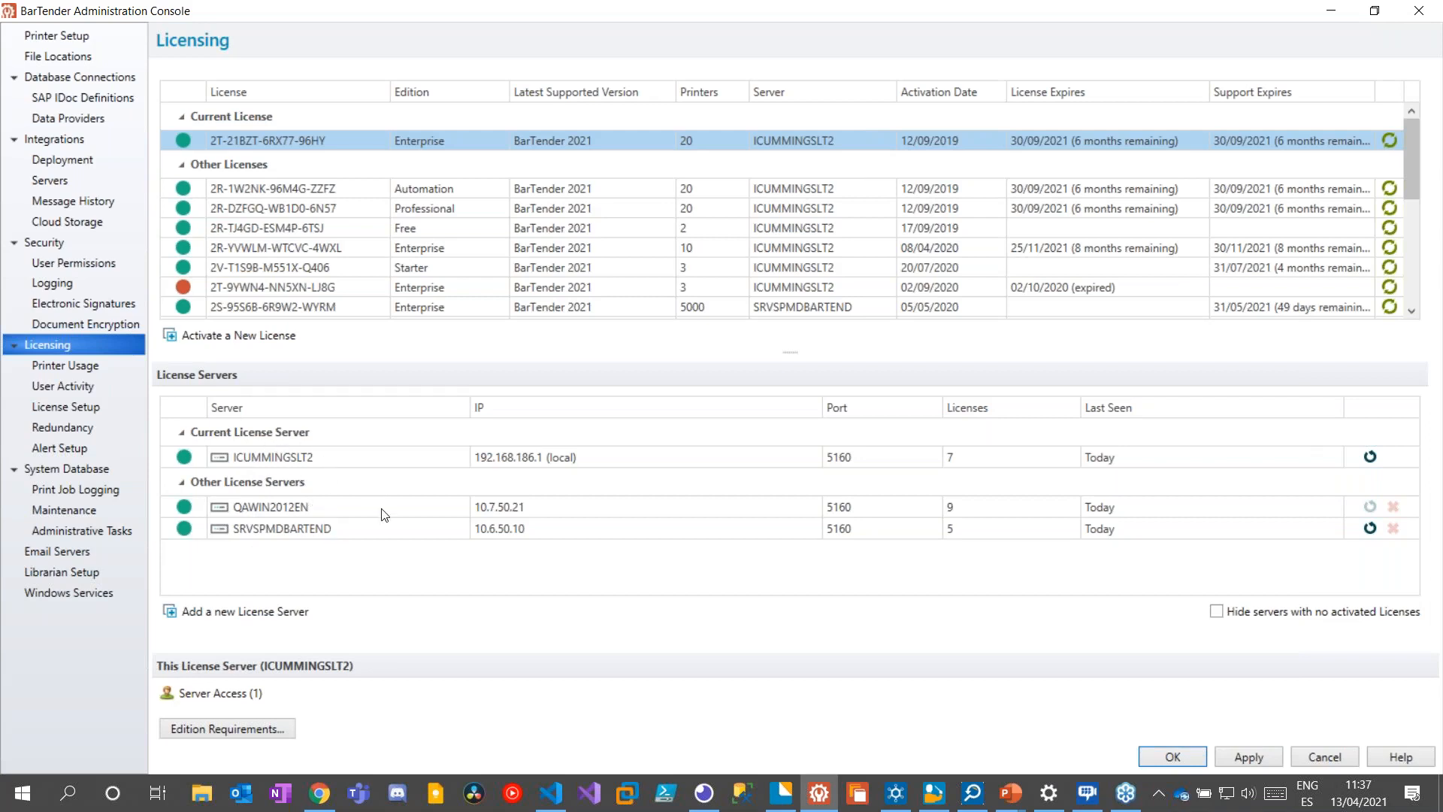
Look over the current and other license servers, and expand the server access rules of the local license server
left_click(311, 457)
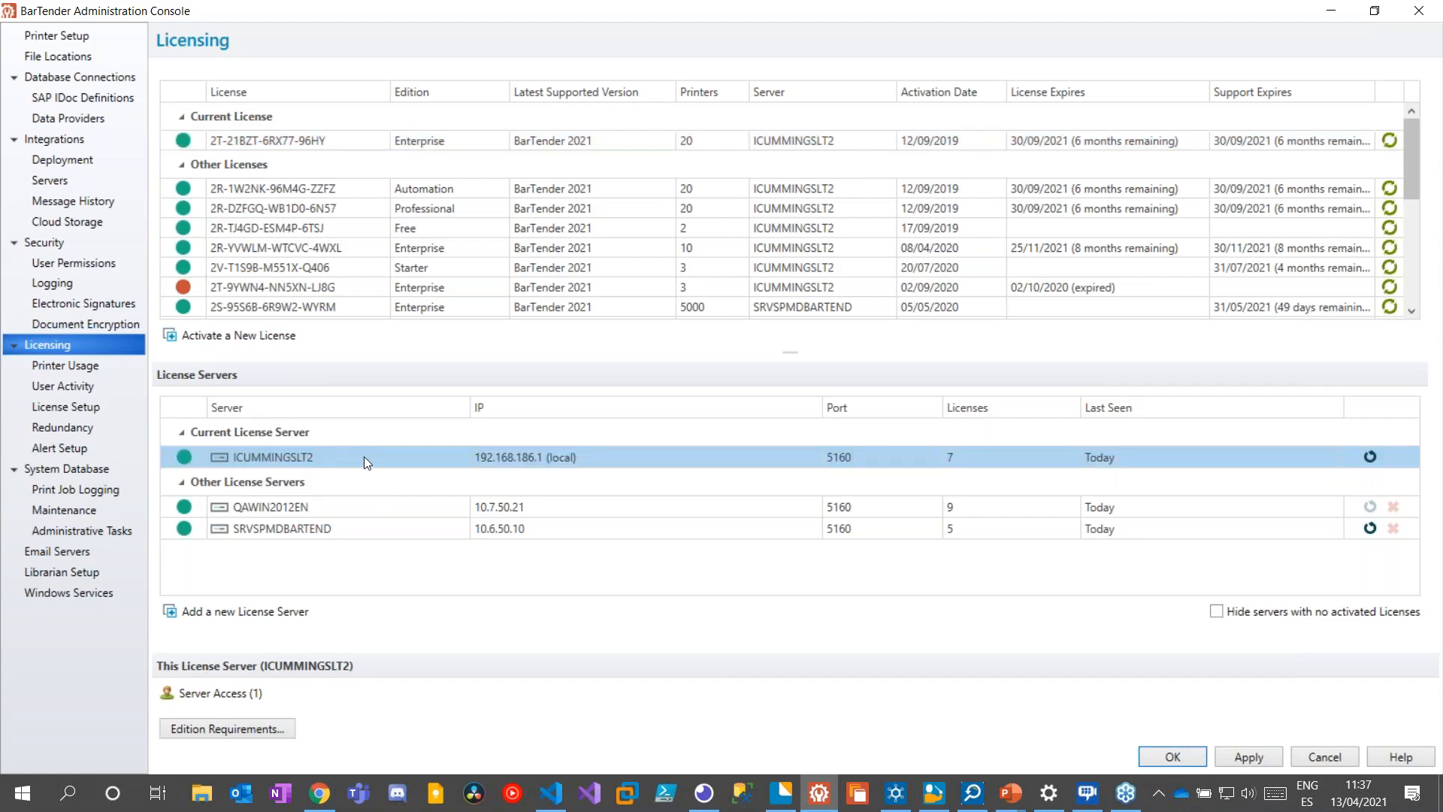
left_click(338, 530)
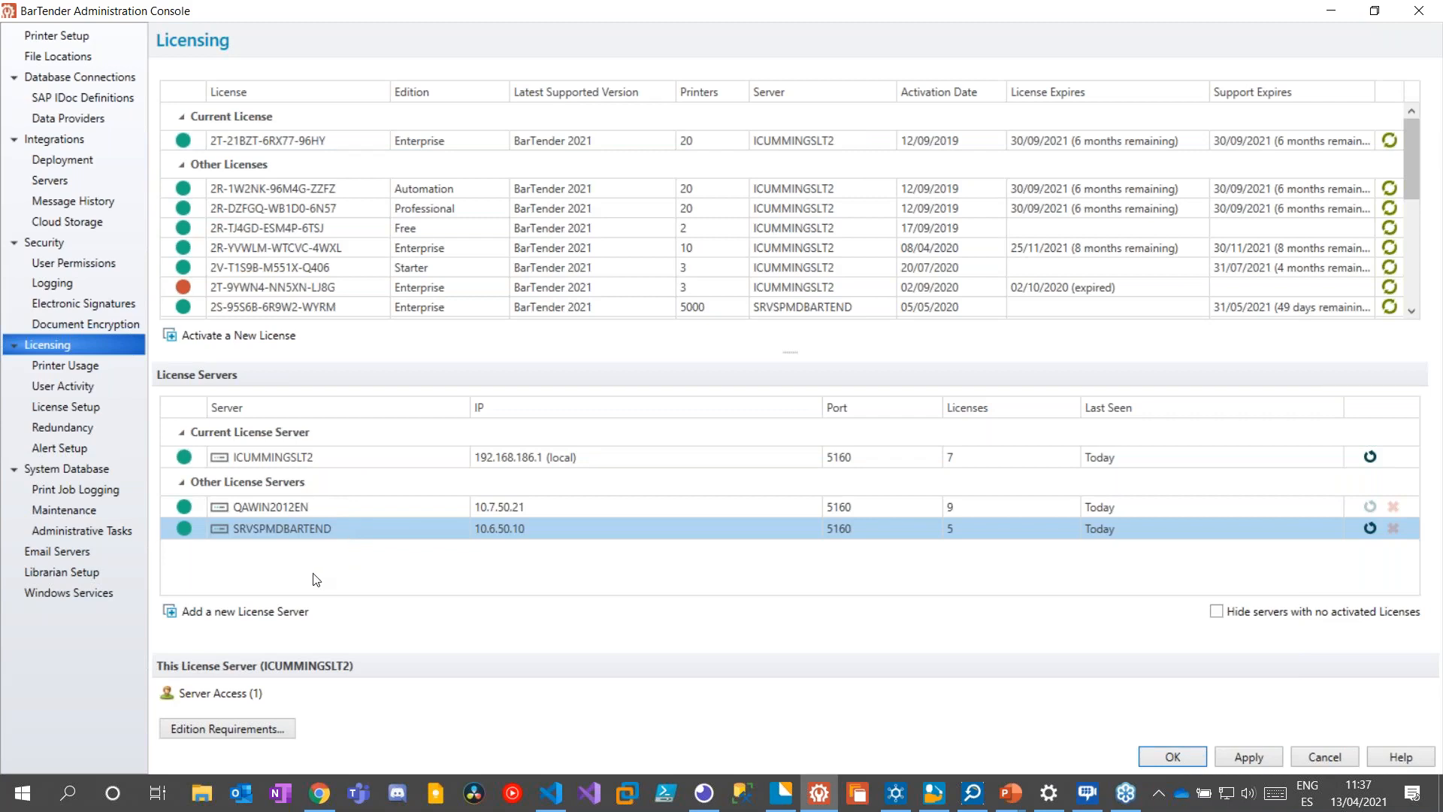
left_click(326, 505)
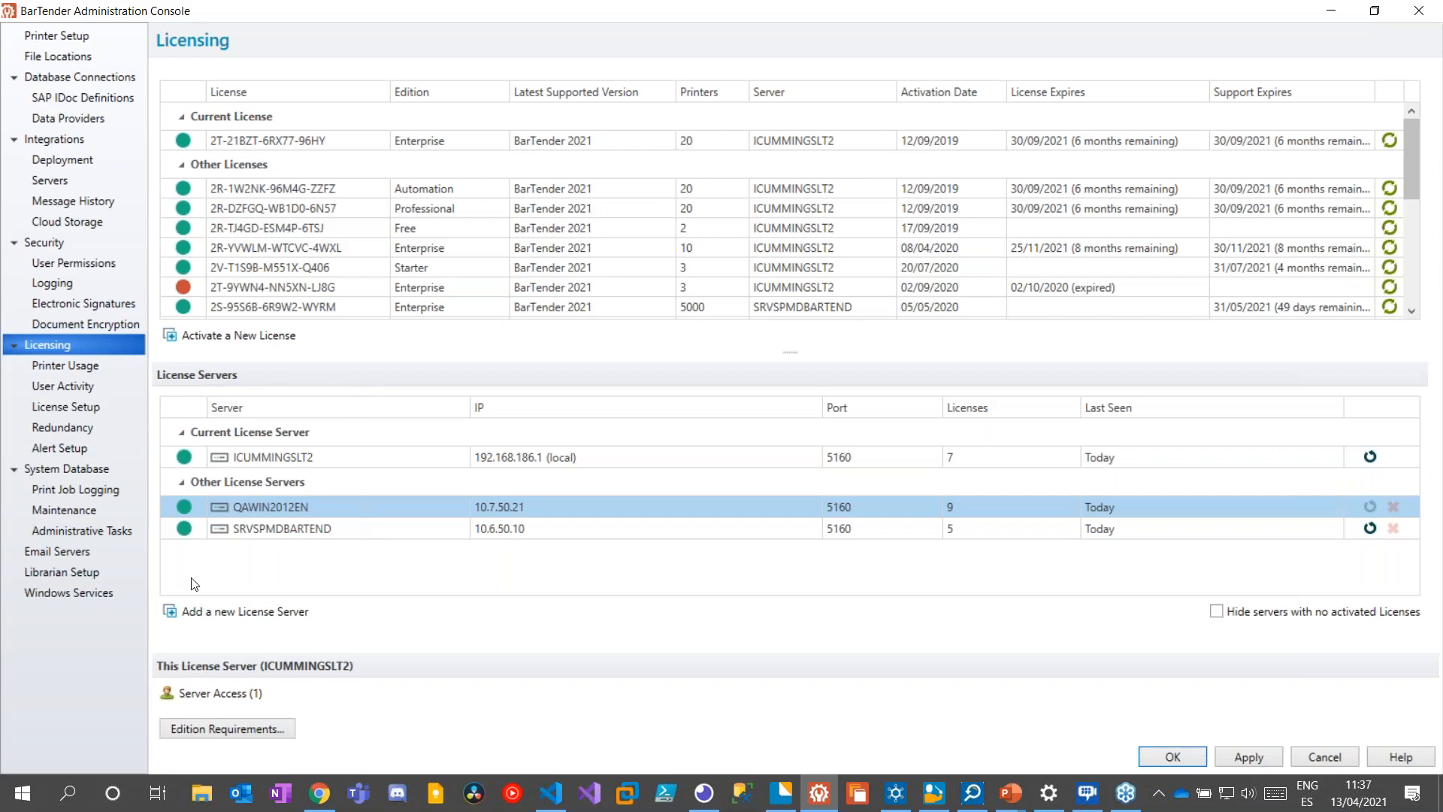
left_click(230, 693)
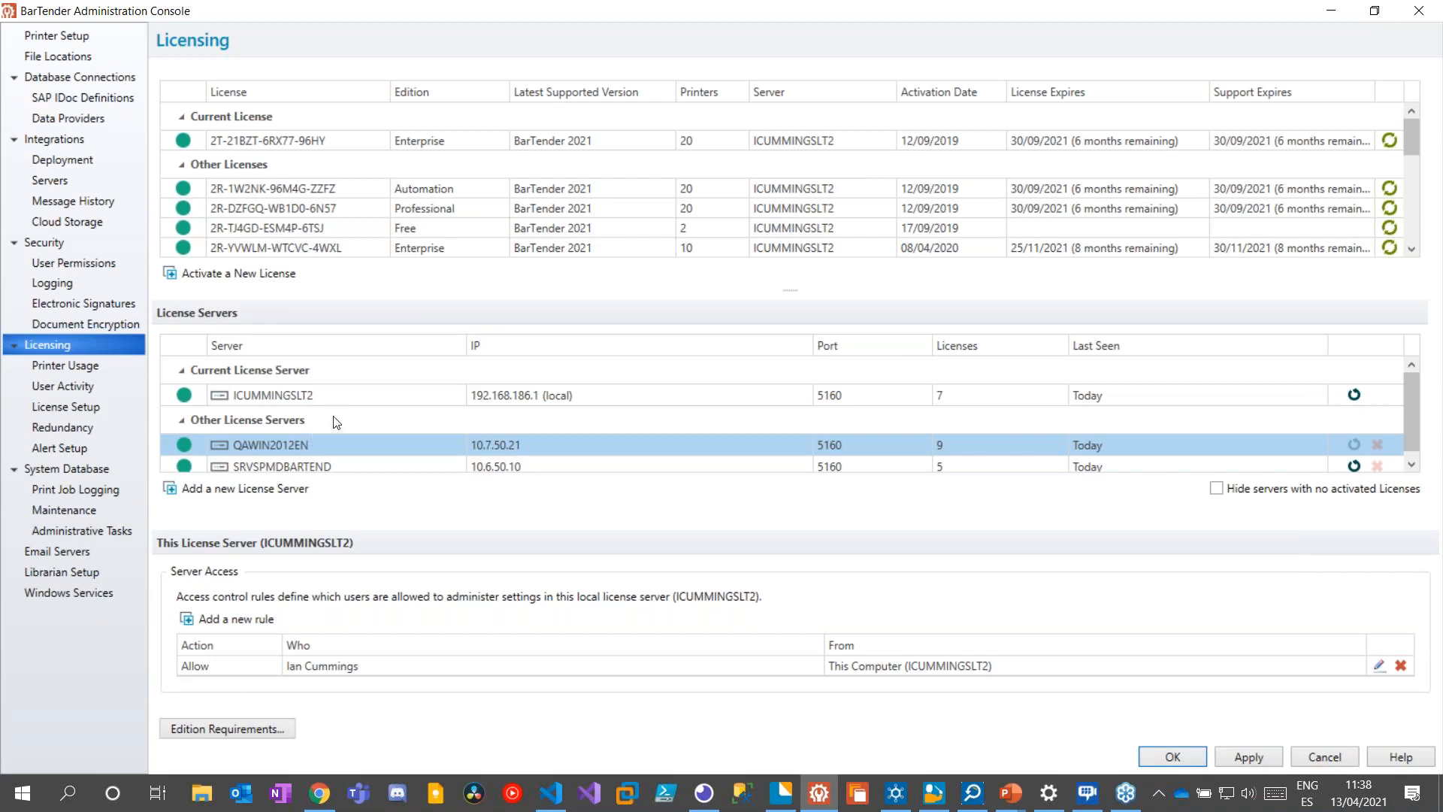
Review the Printer Usage activity and printer group permissions for the SRVSPMDBARTEND license server
left_click(94, 365)
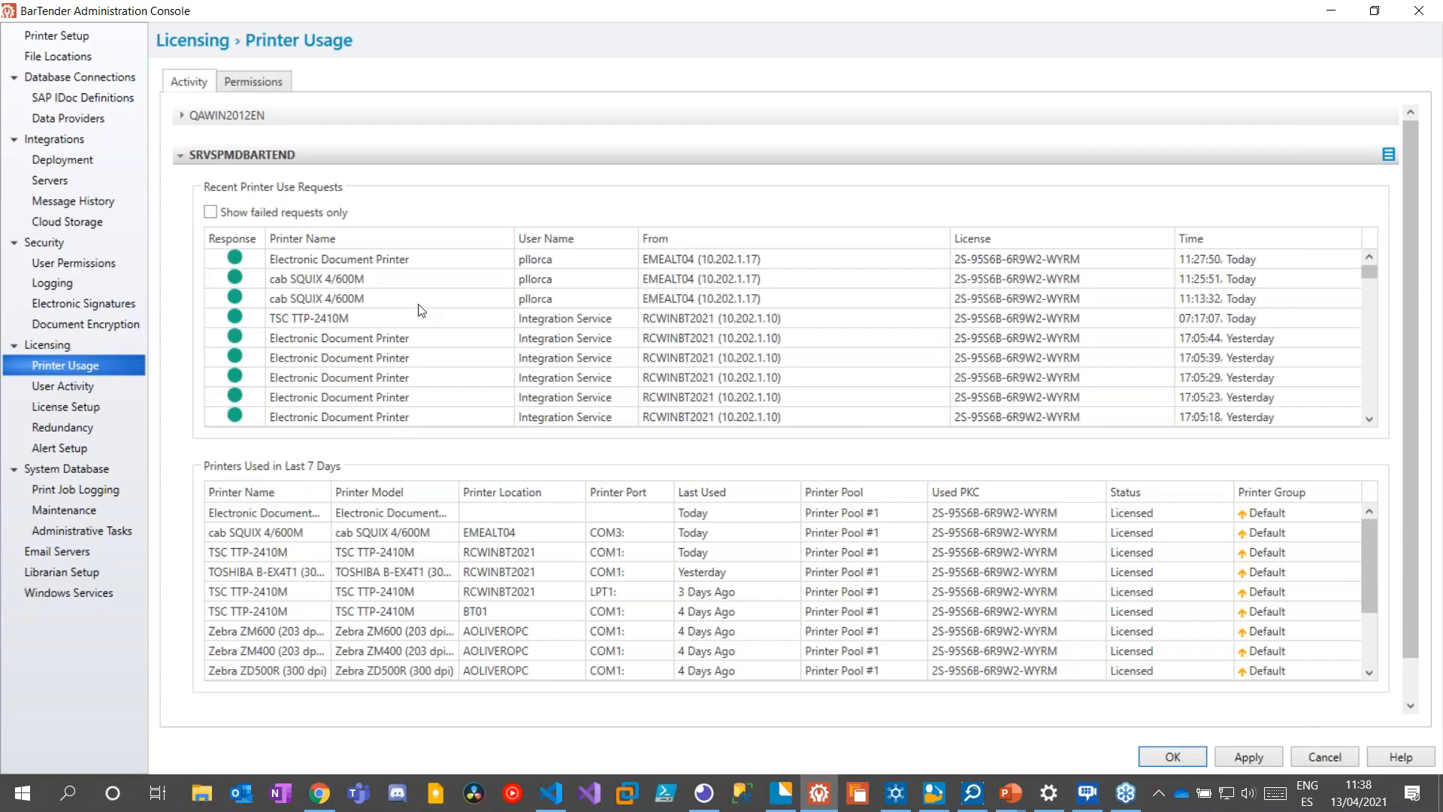
scroll(504, 425, "down", 3)
scroll(505, 413, "up", 3)
left_click(267, 84)
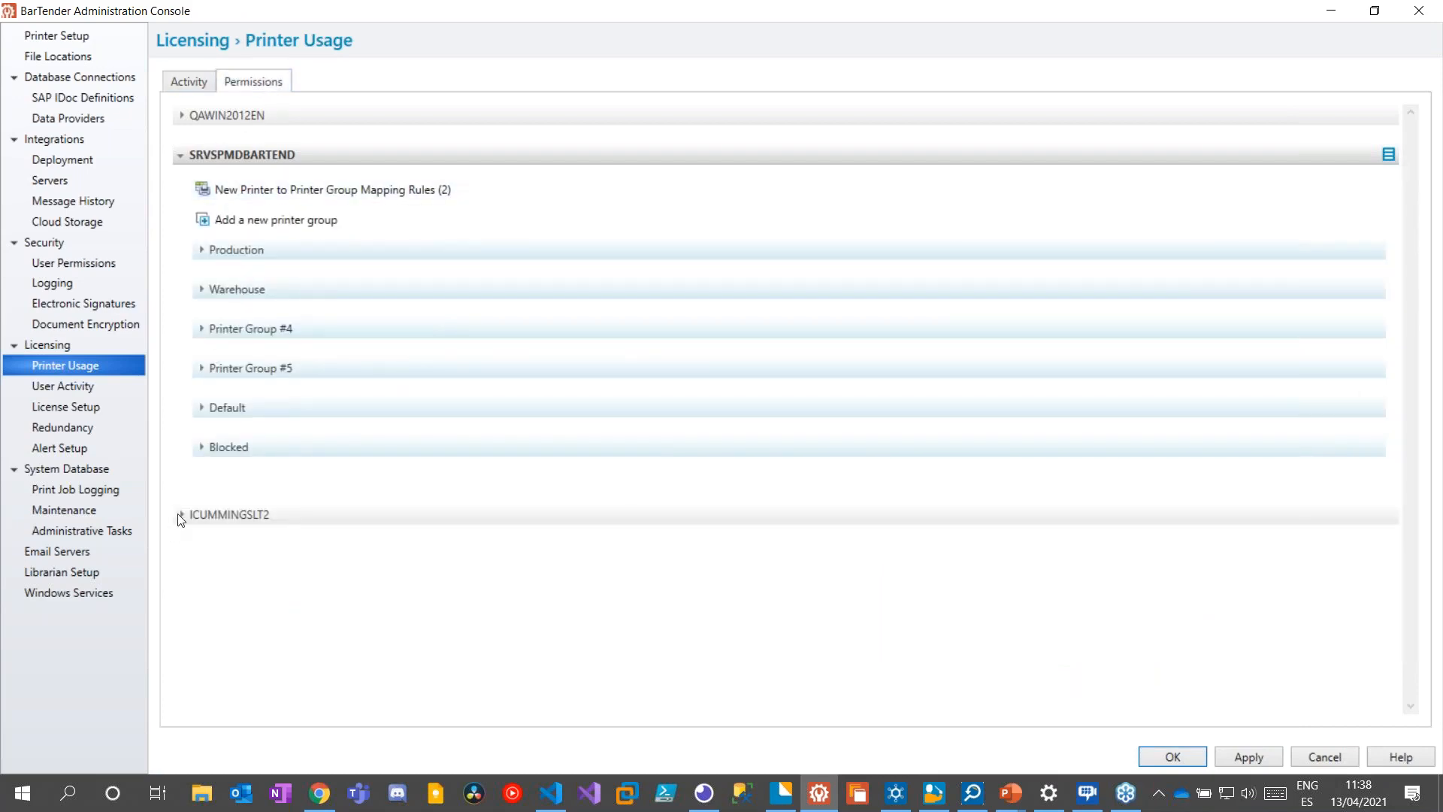
Review the current User Activity of the license servers, briefly expanding the local server's user list
left_click(88, 385)
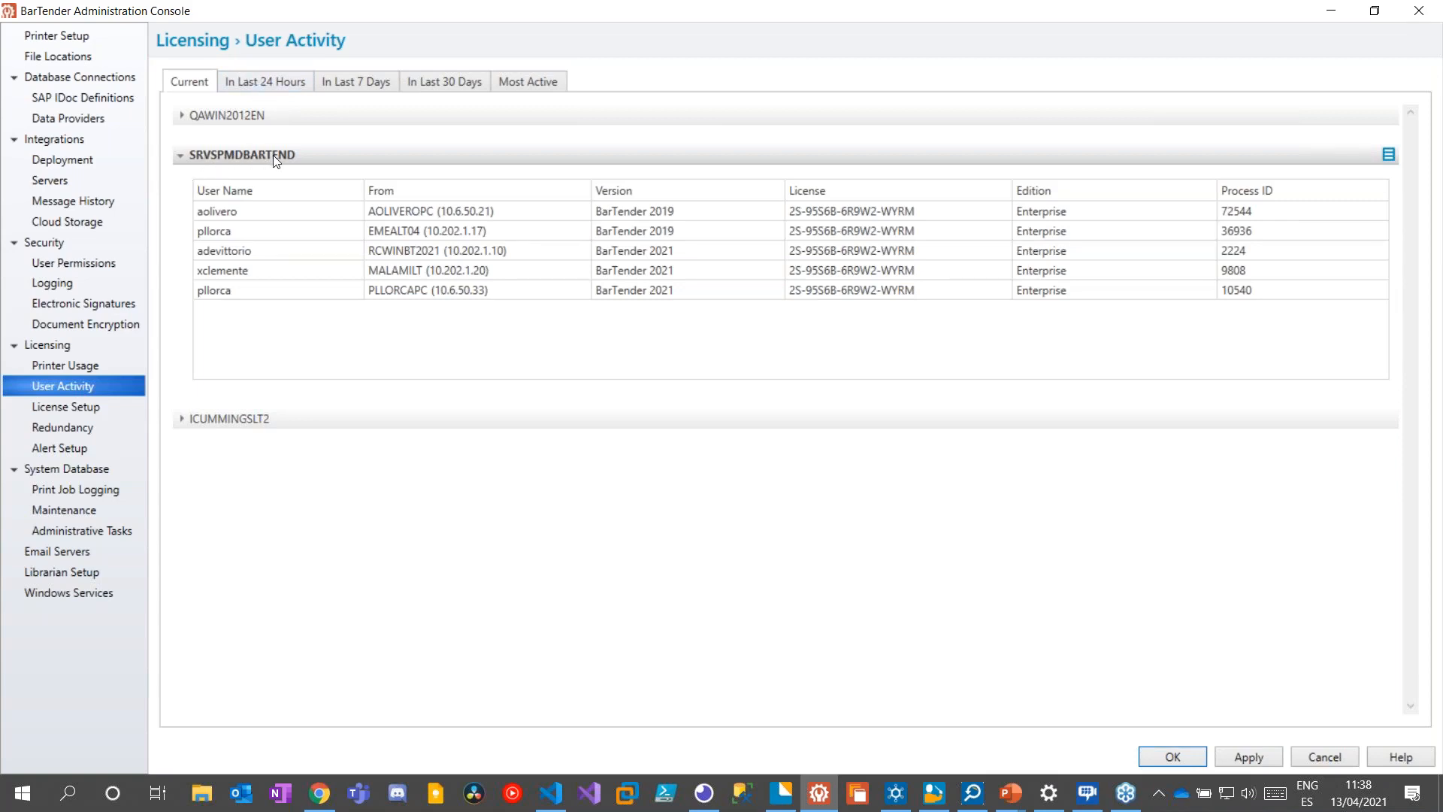
left_click(181, 419)
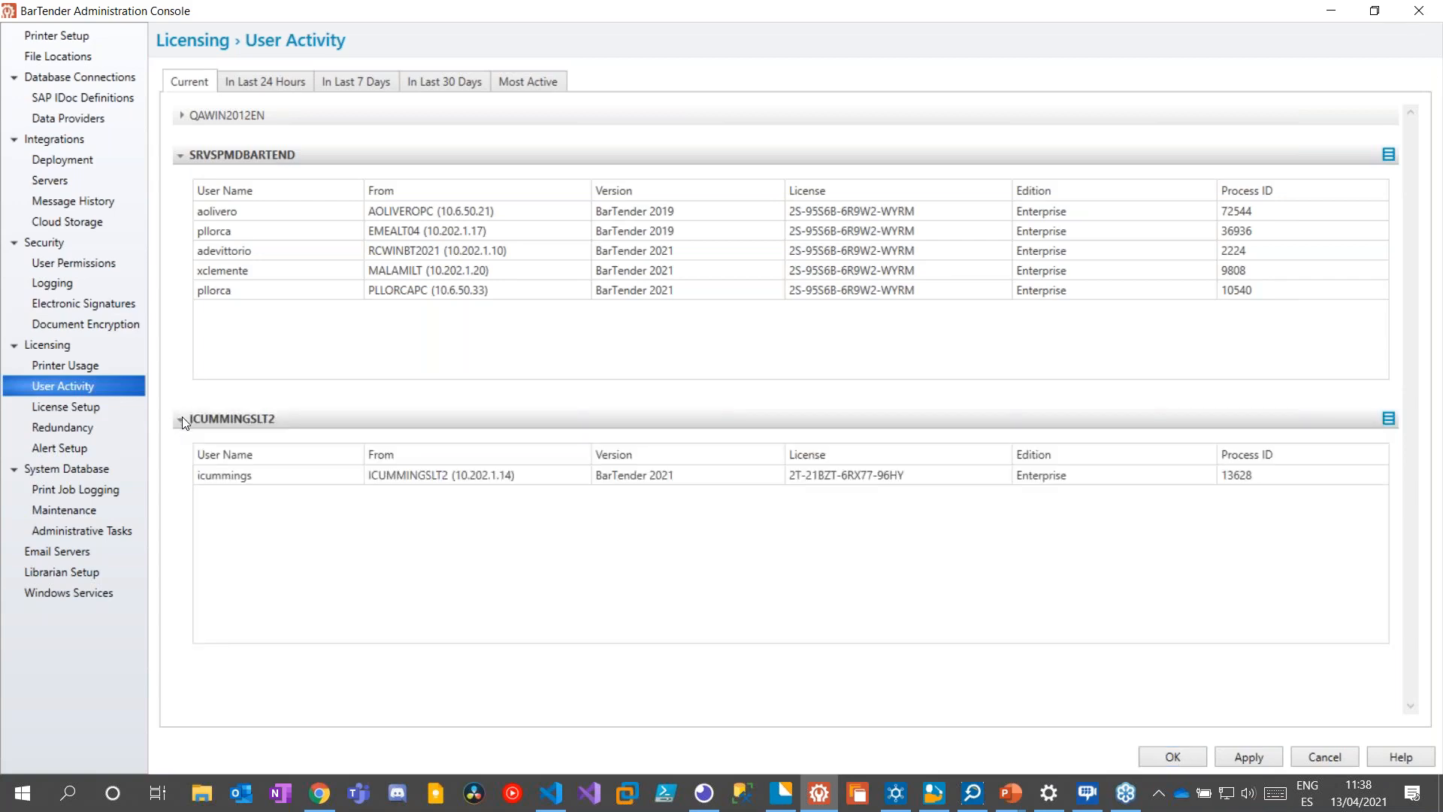
left_click(182, 418)
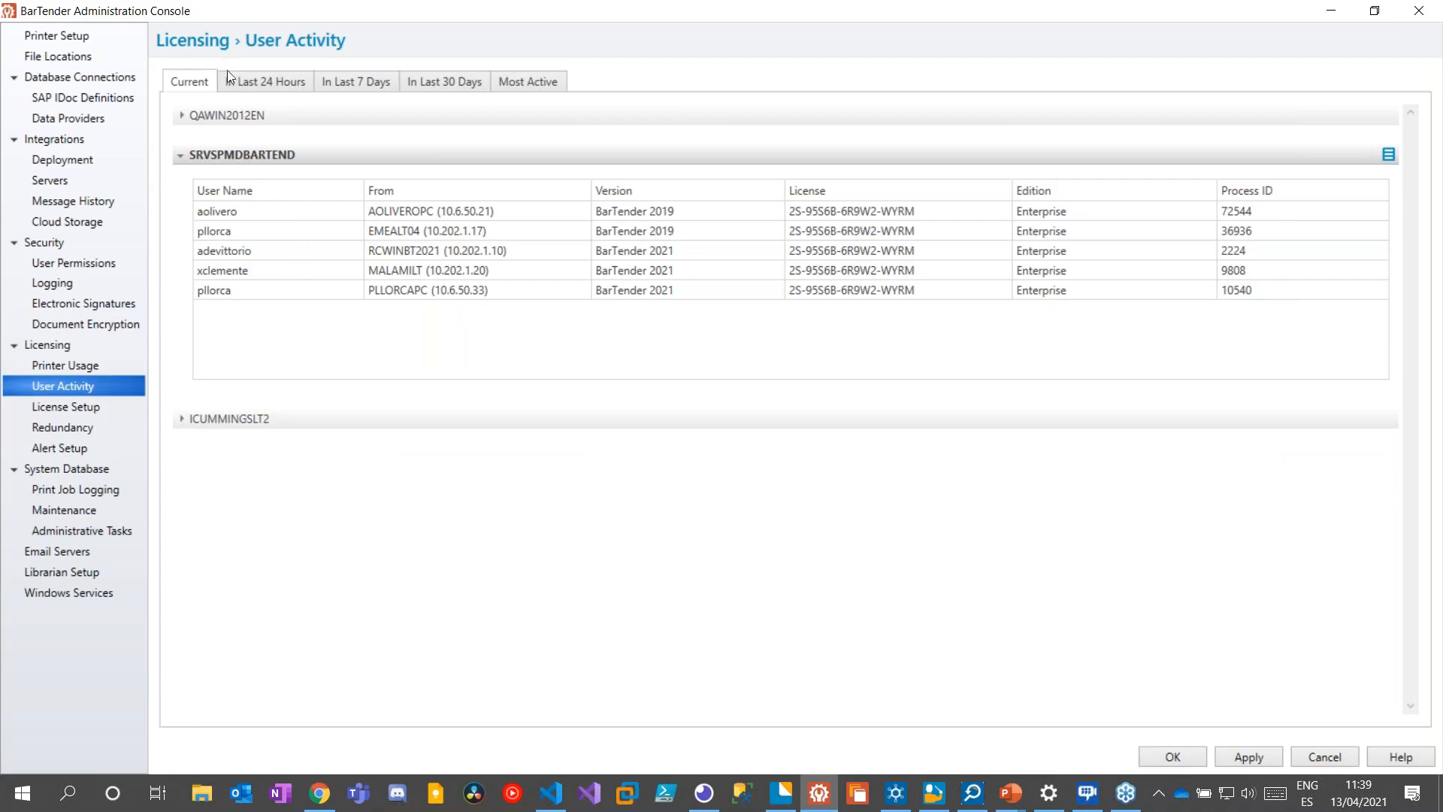
Review the SRVSPMDBARTEND user activity for the last 24 hours and the most active users, sorted by printed items in descending order
left_click(278, 87)
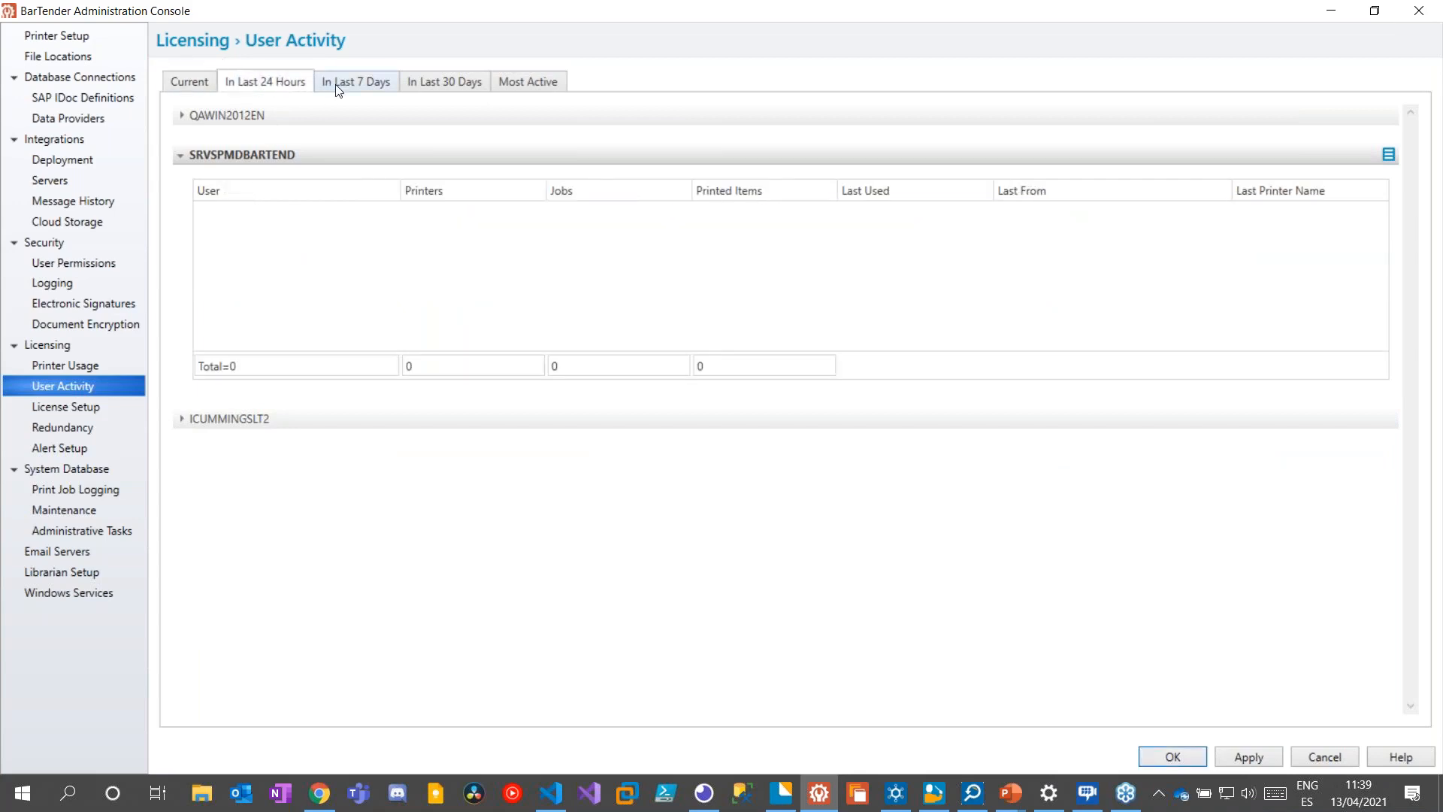
left_click(548, 87)
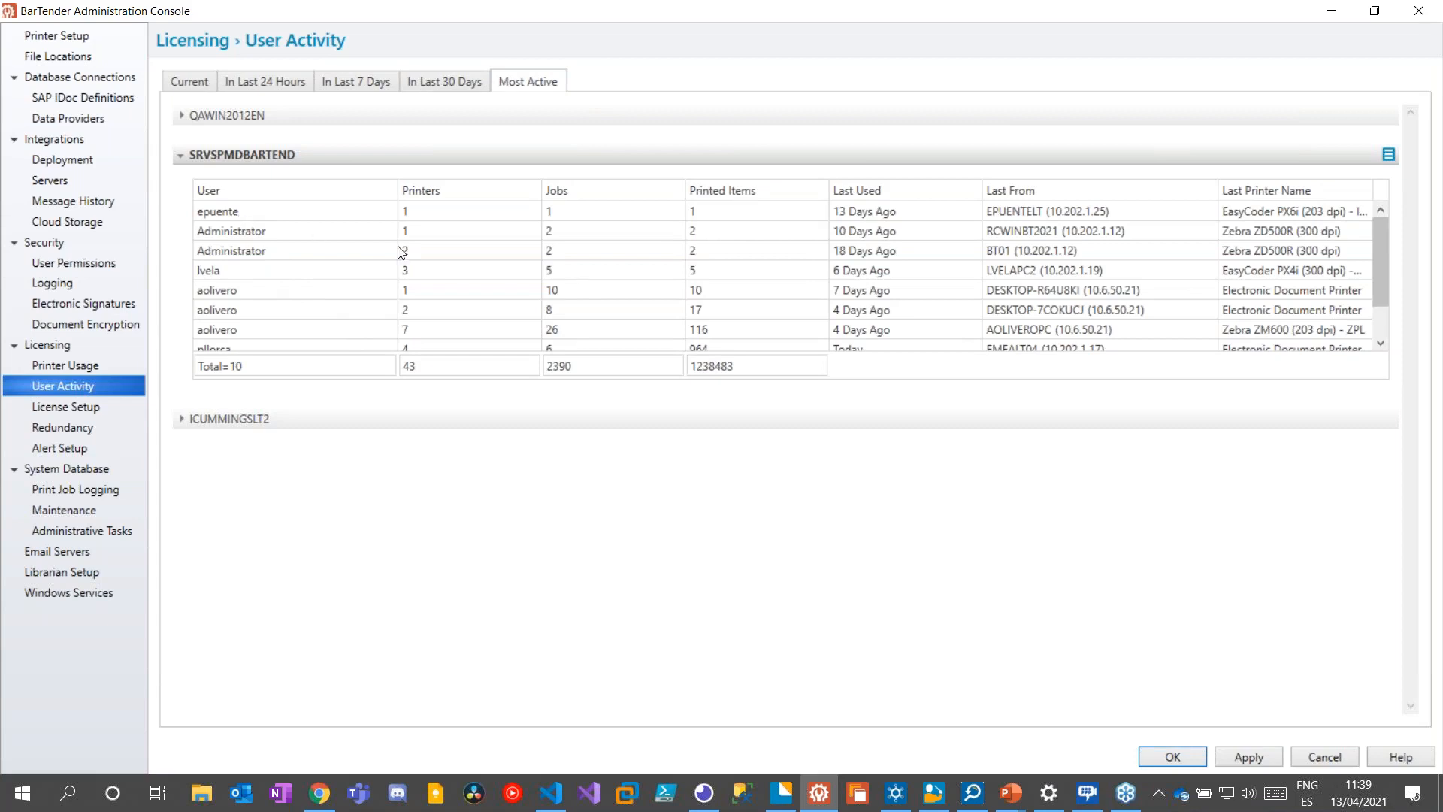
scroll(566, 277, "down", 1)
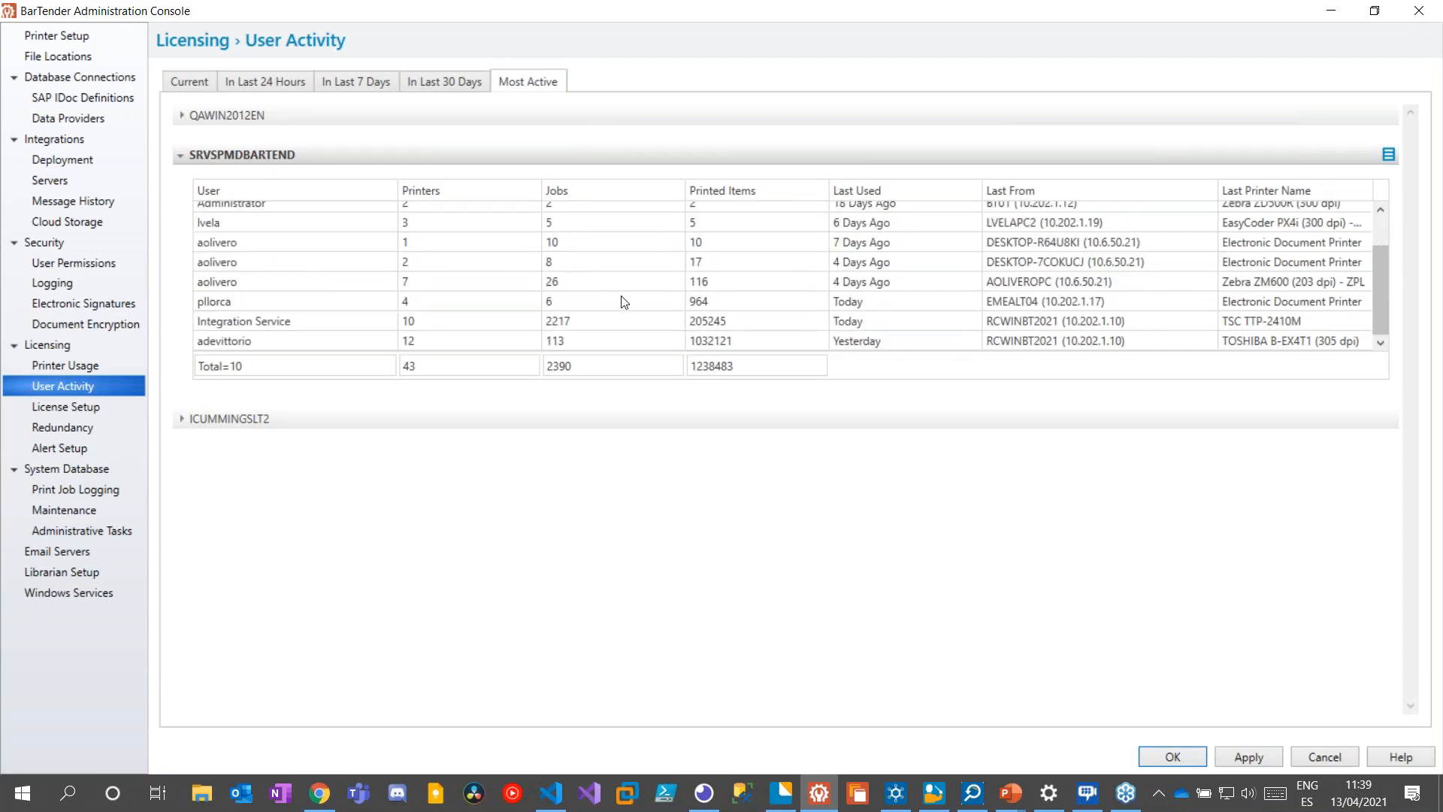
scroll(620, 297, "up", 1)
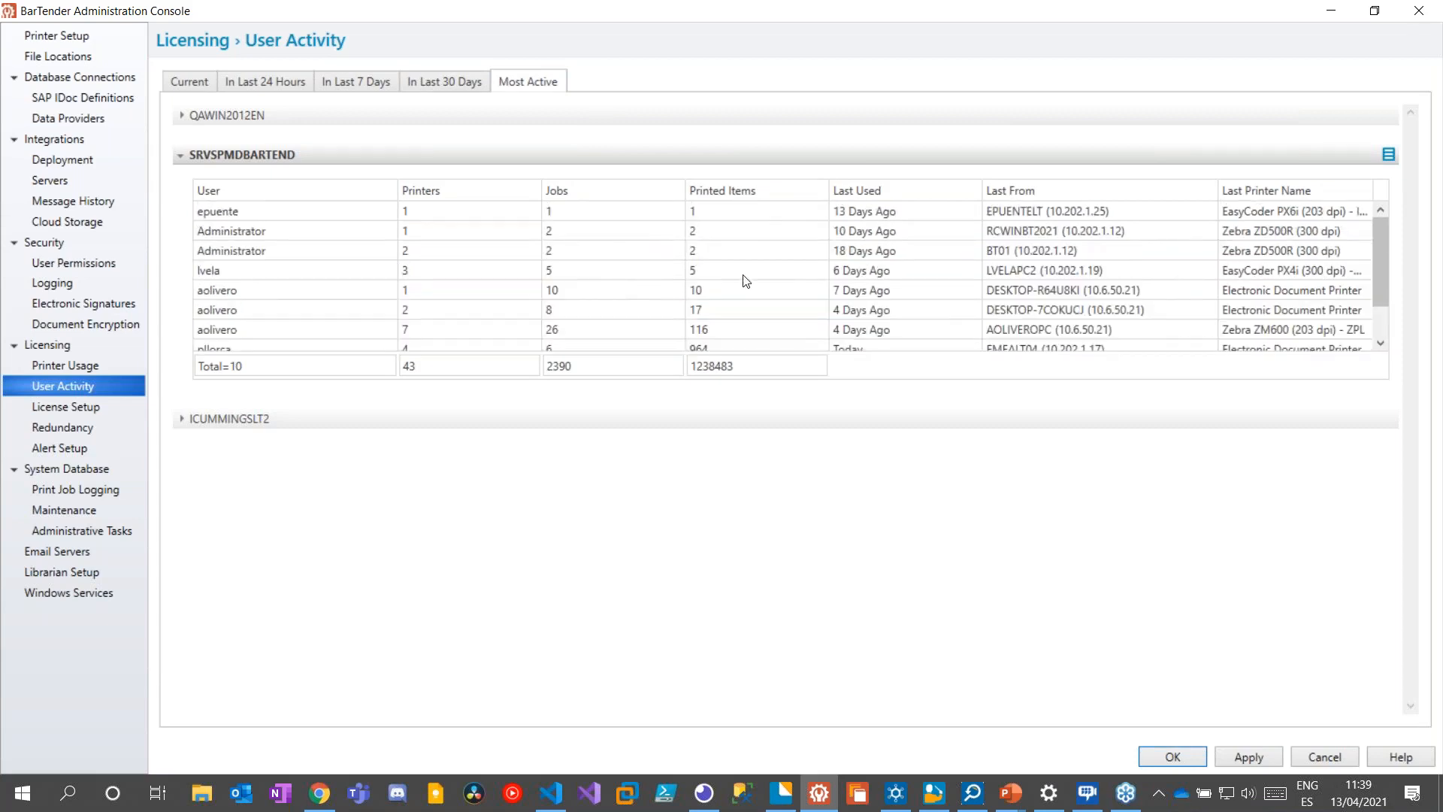
left_click(779, 187)
left_click(778, 186)
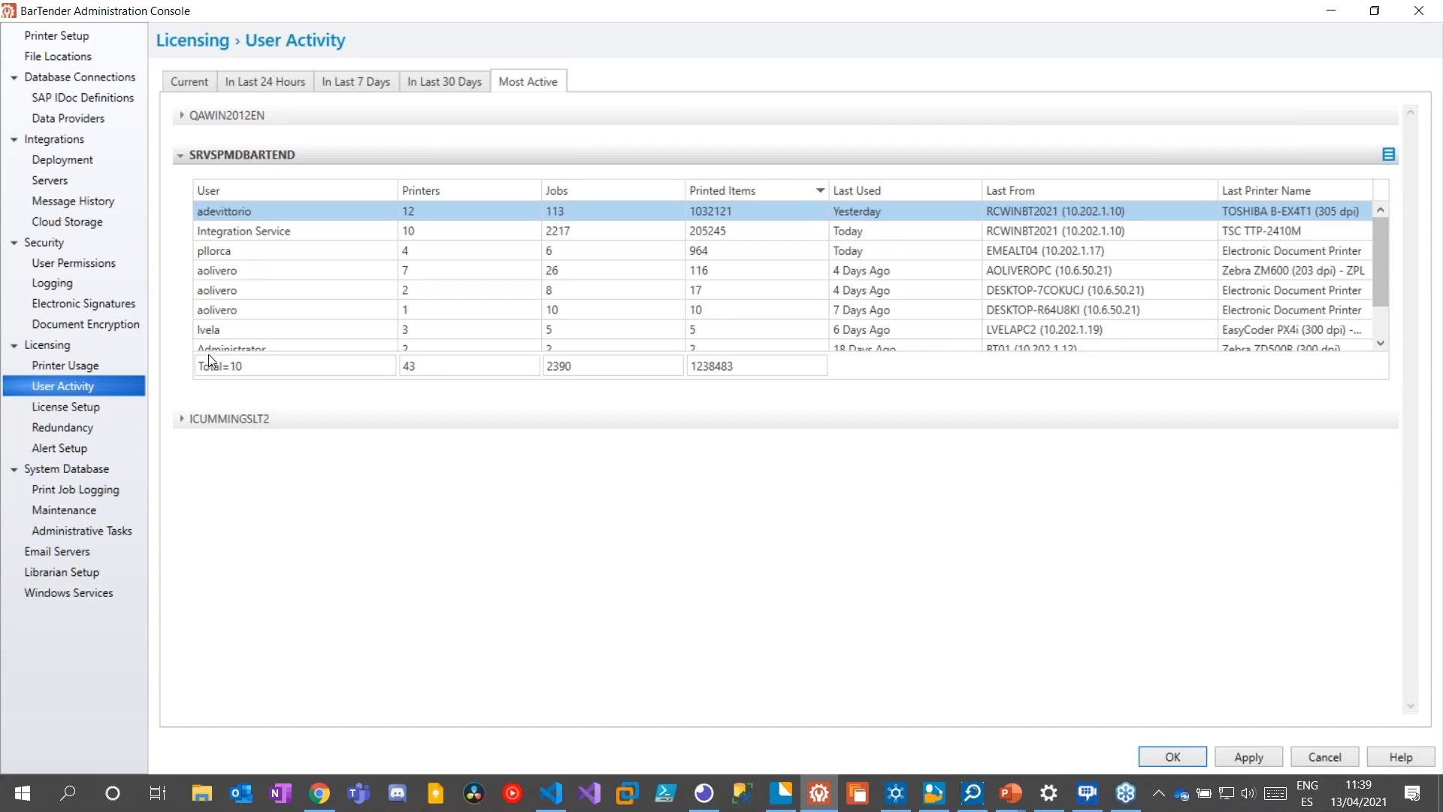
Look over the licenses of the SRVSPMDBARTEND server in License Setup, and collapse its list
left_click(84, 409)
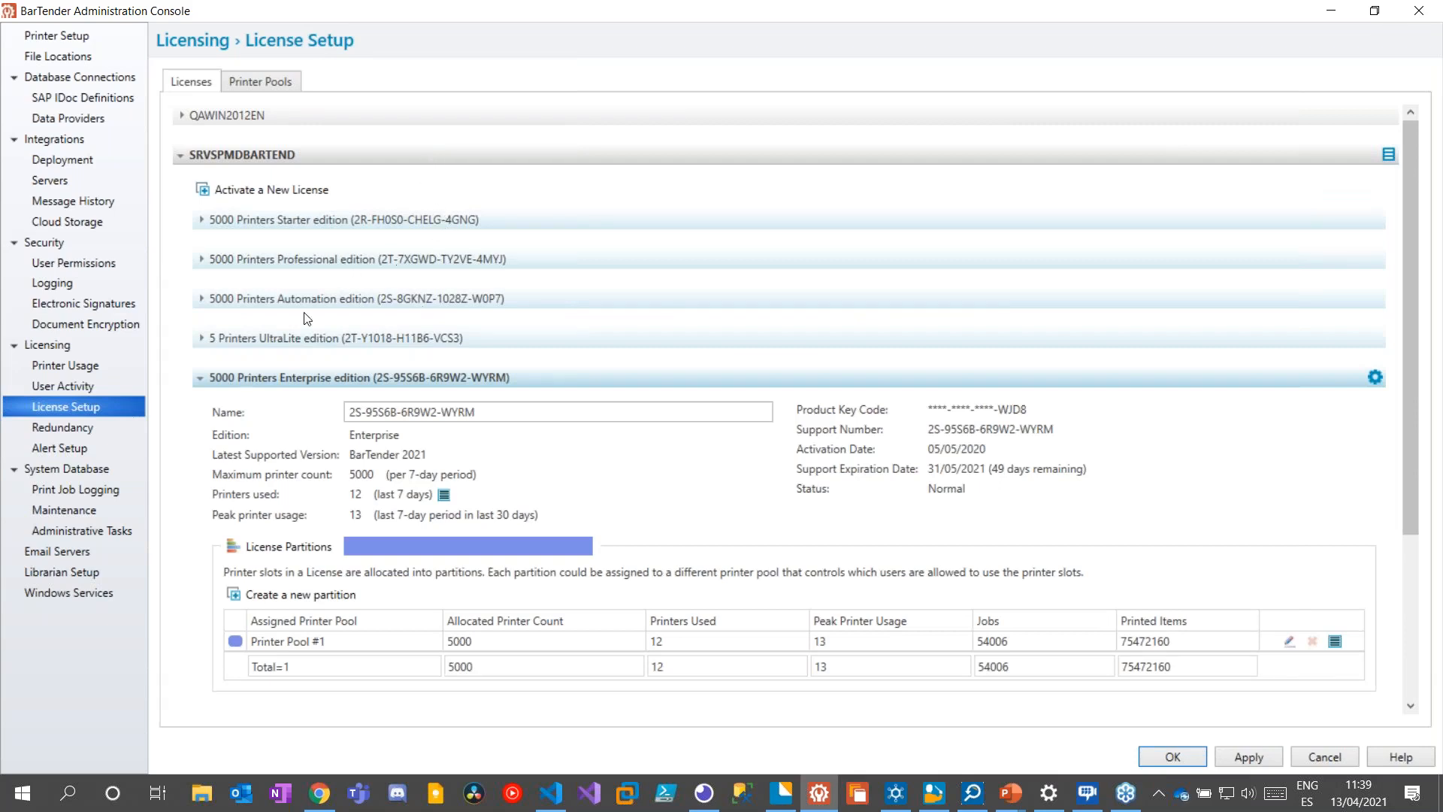
left_click(200, 379)
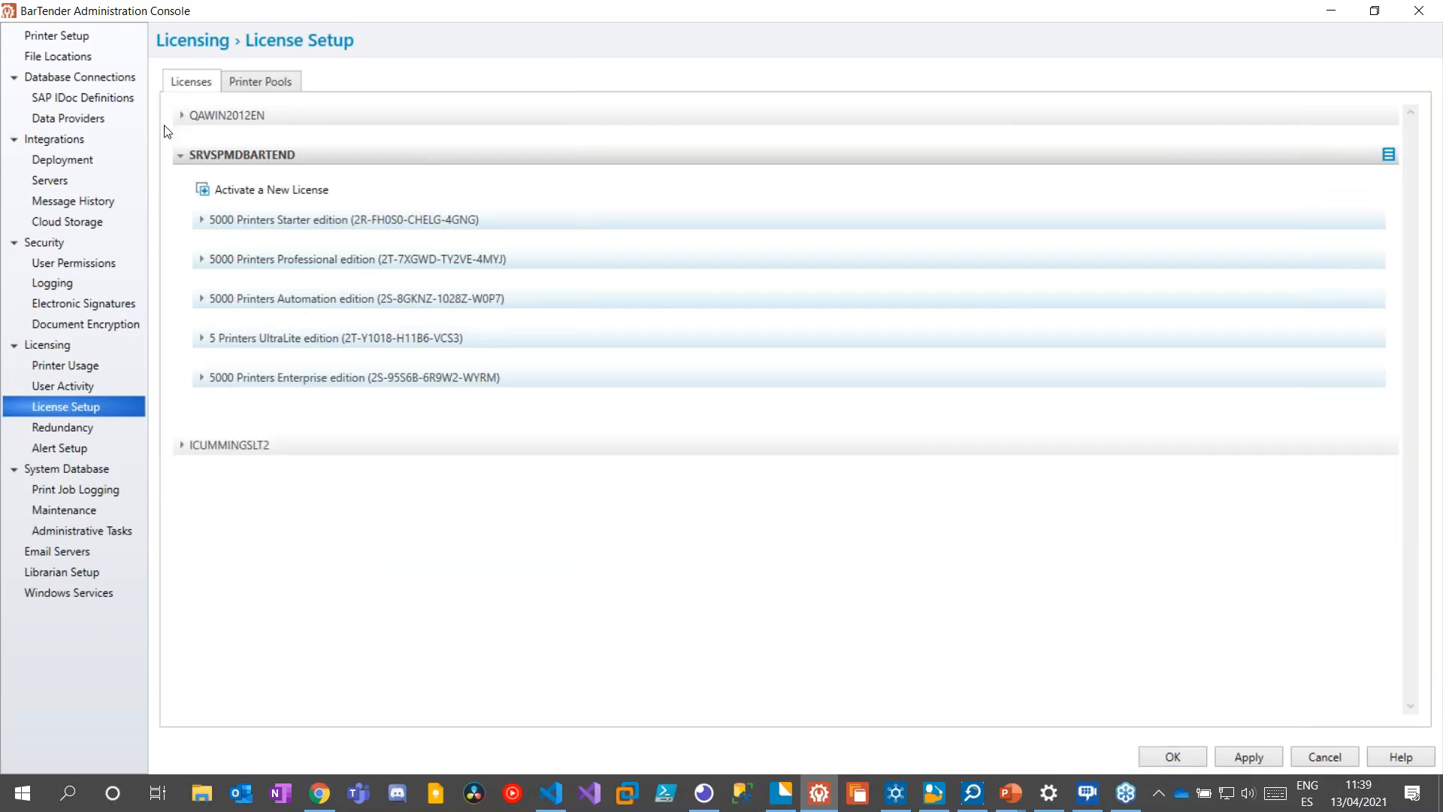
left_click(178, 156)
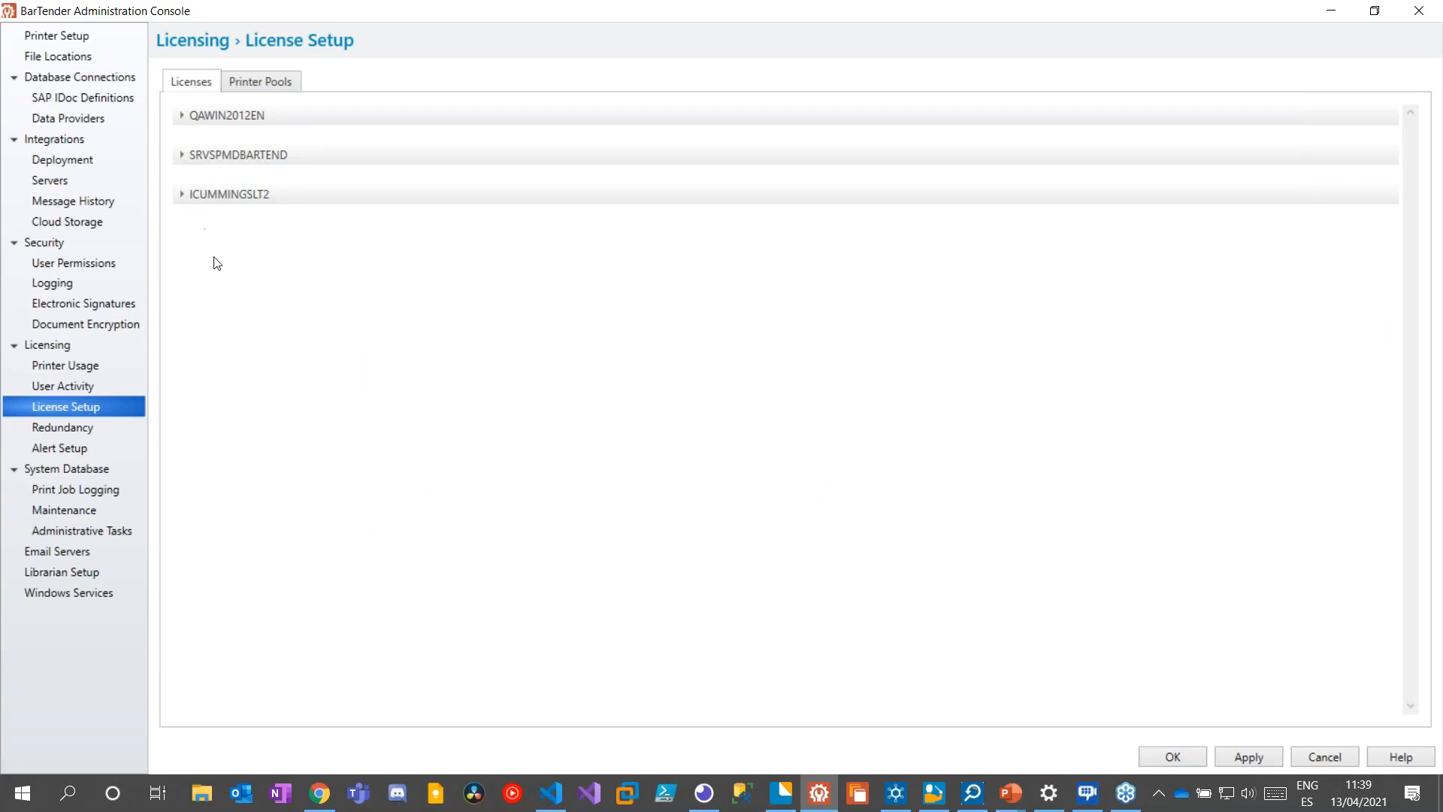
Examine the local server's 20-printer Professional, Automation and Enterprise licenses, including the Enterprise license's partitions
left_click(182, 194)
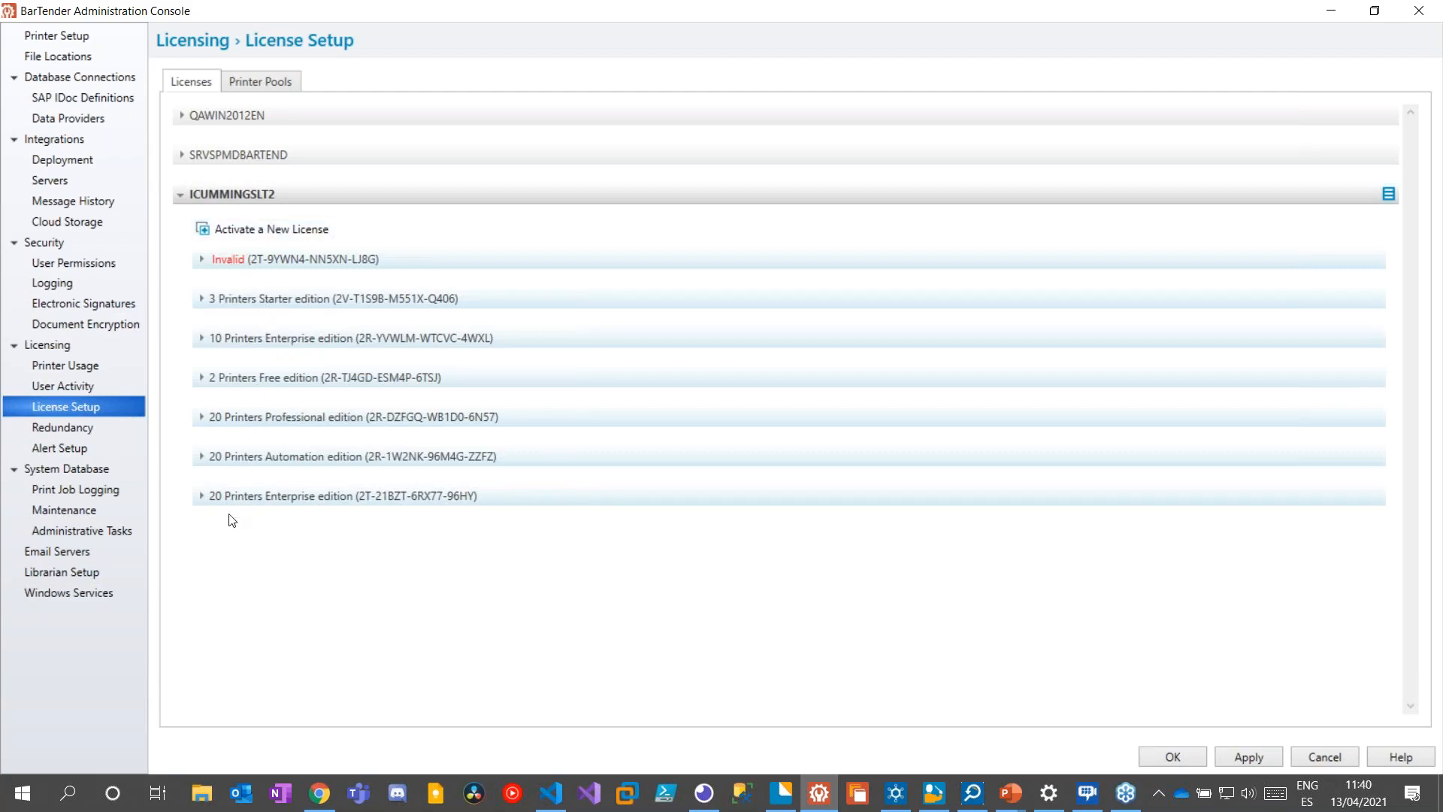
left_click(201, 417)
left_click(201, 417)
left_click(202, 458)
left_click(202, 457)
left_click(201, 496)
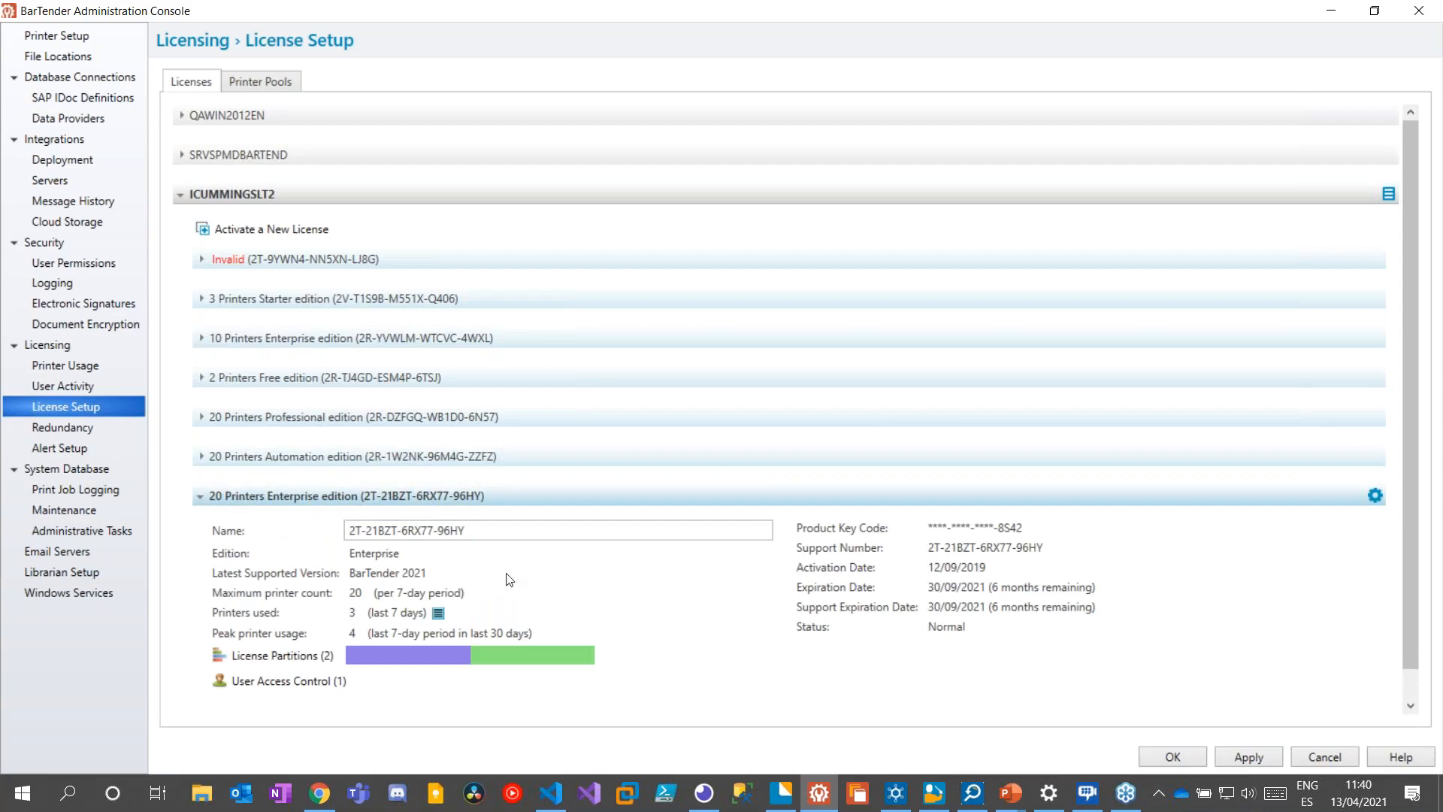
scroll(665, 572, "down", 1)
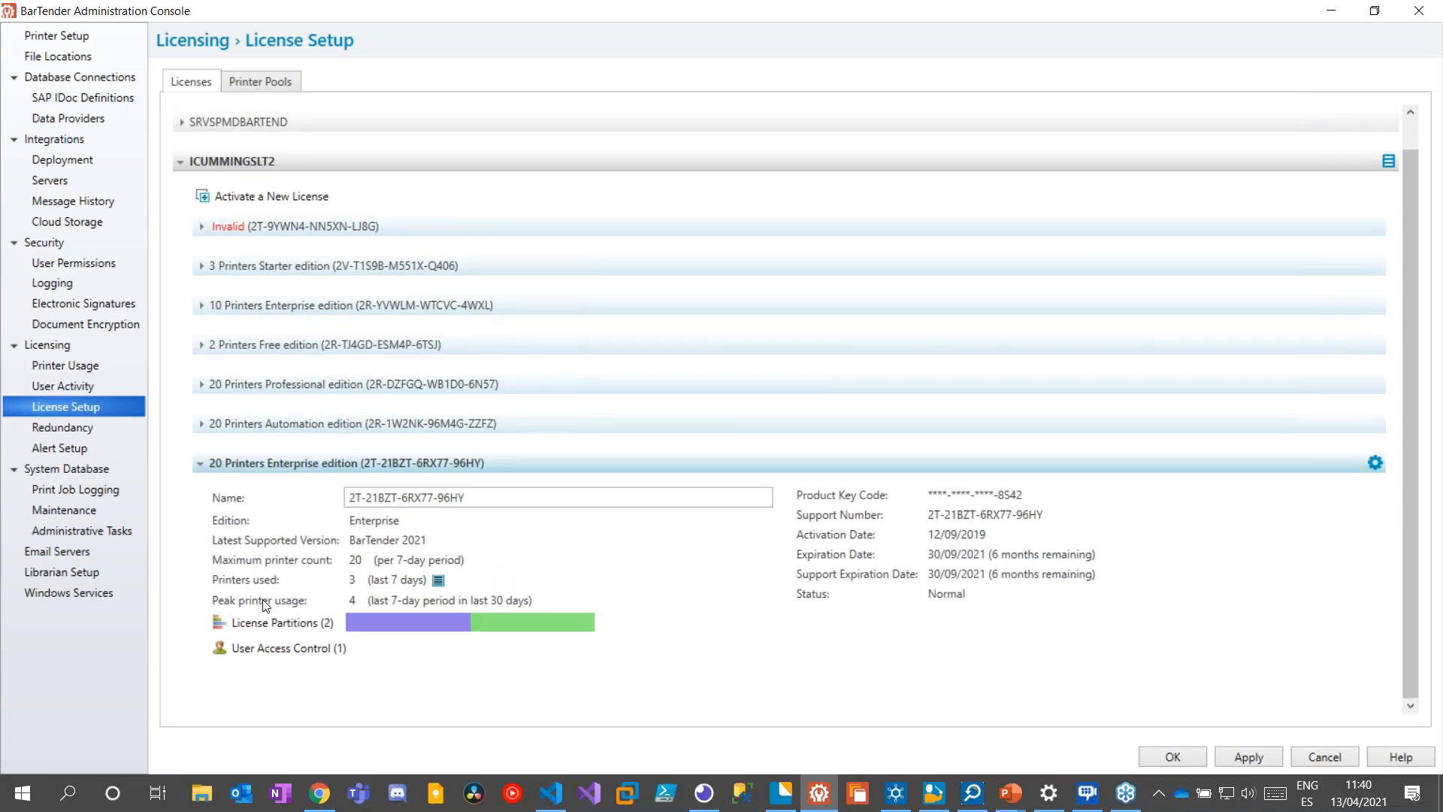
mouse_move(397, 623)
Examine the license partitions and user access control rules of the local server's Production printer pool
left_click(279, 87)
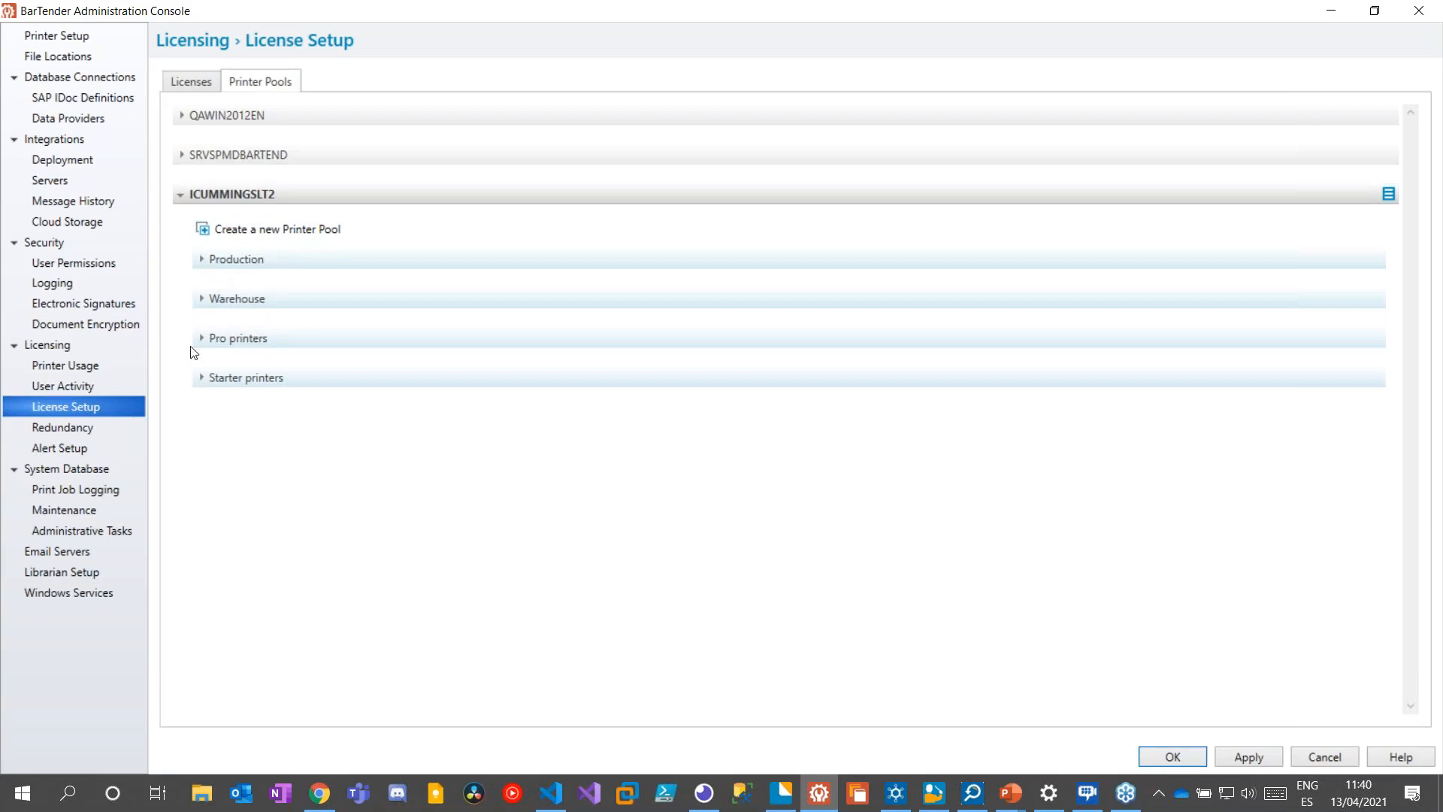
left_click(202, 259)
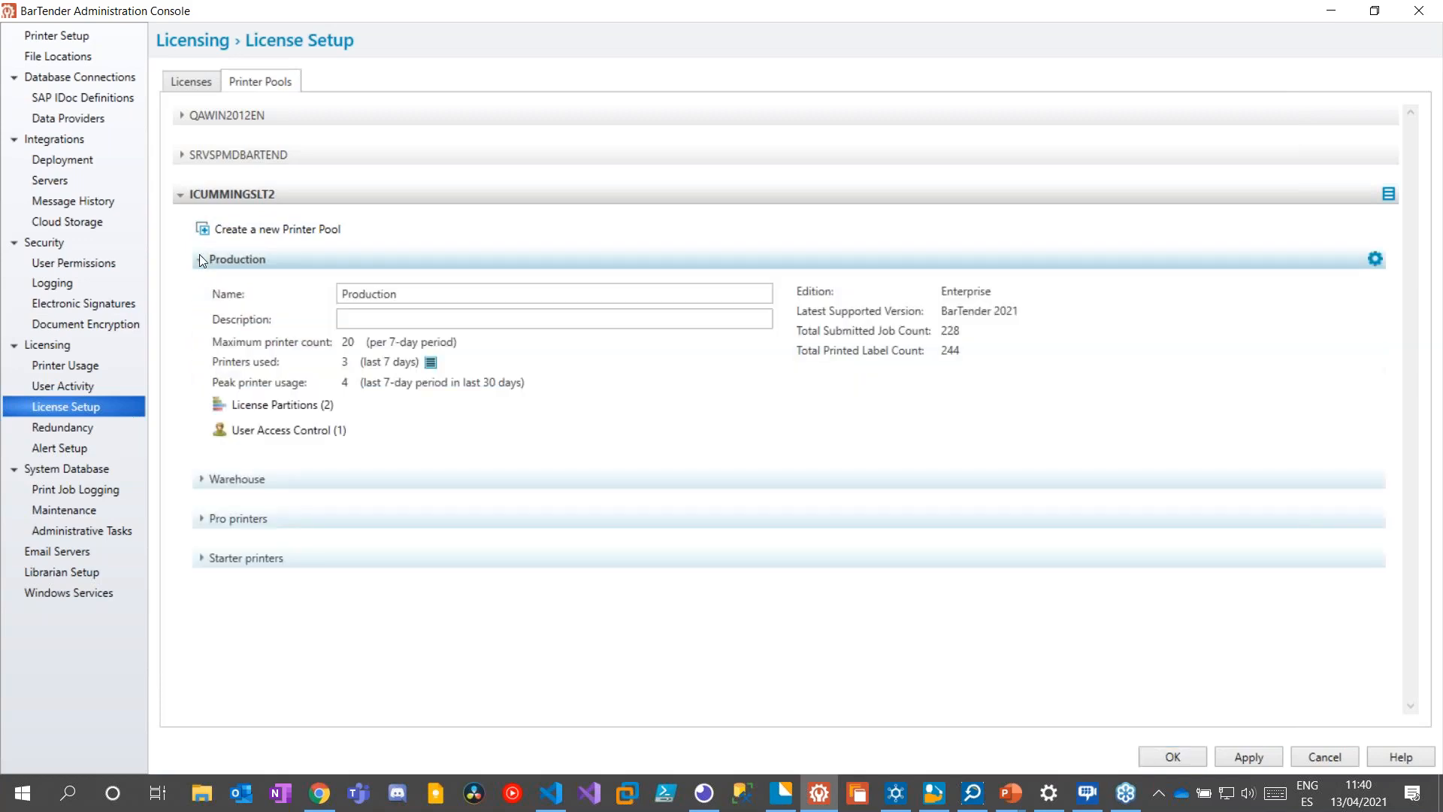
left_click(284, 406)
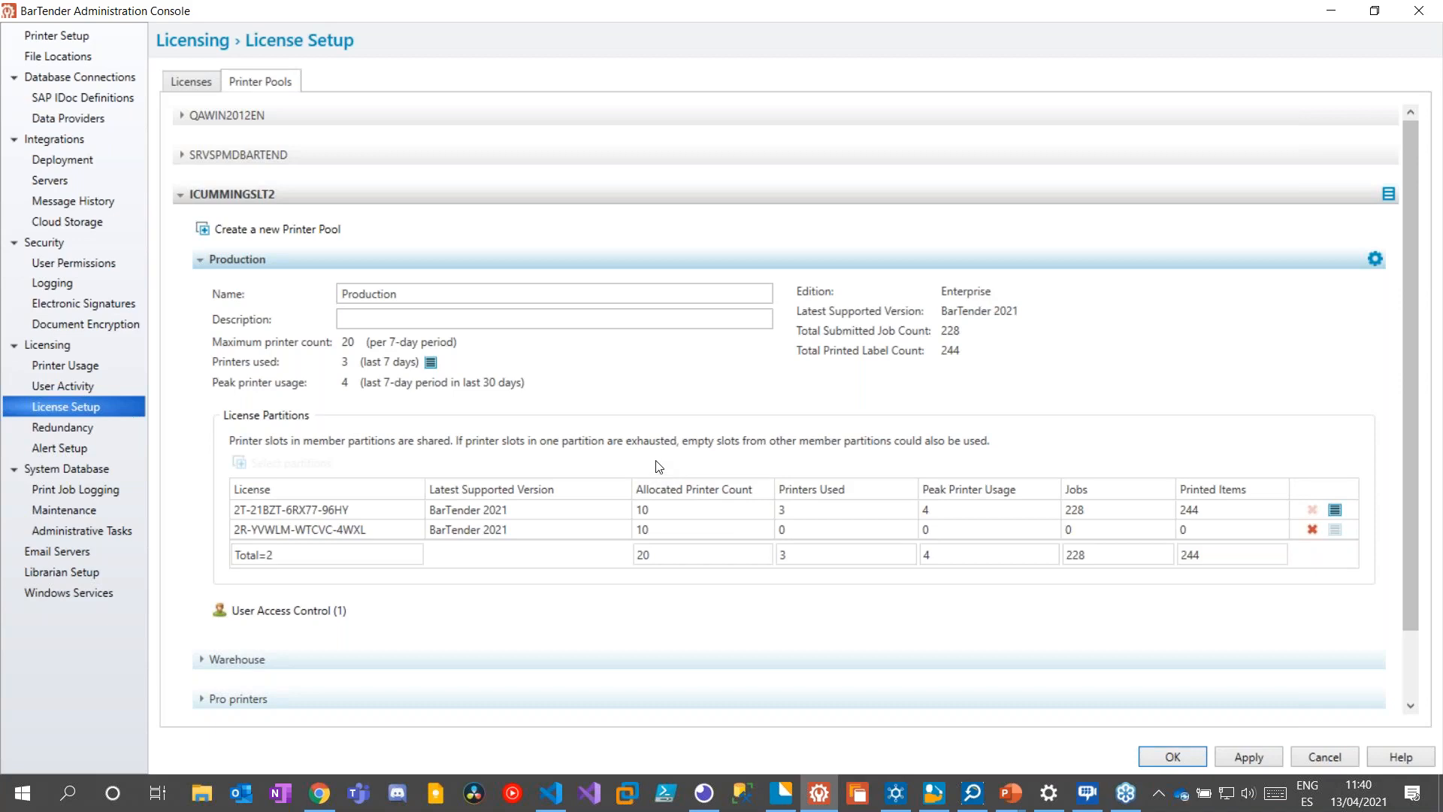
left_click(200, 260)
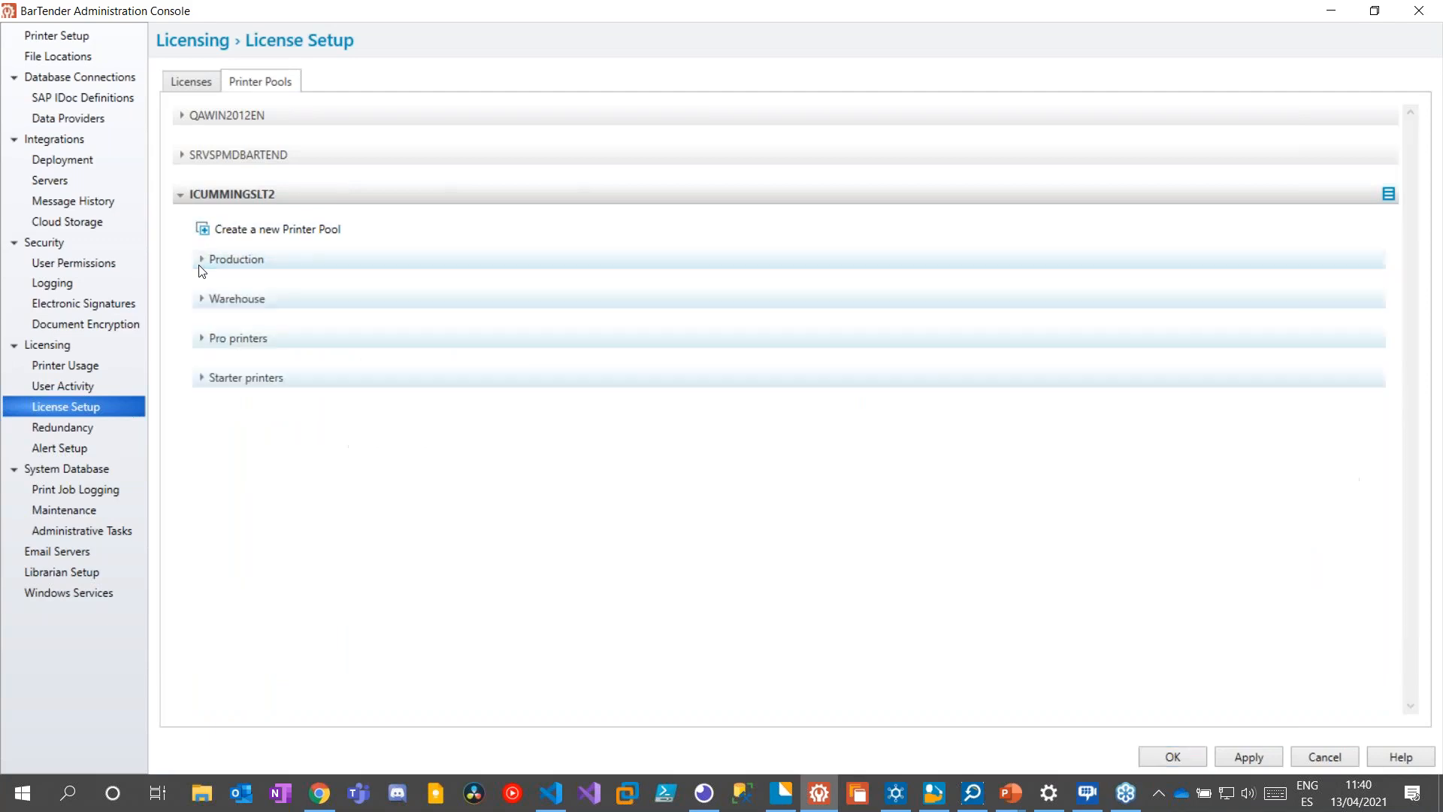
left_click(199, 259)
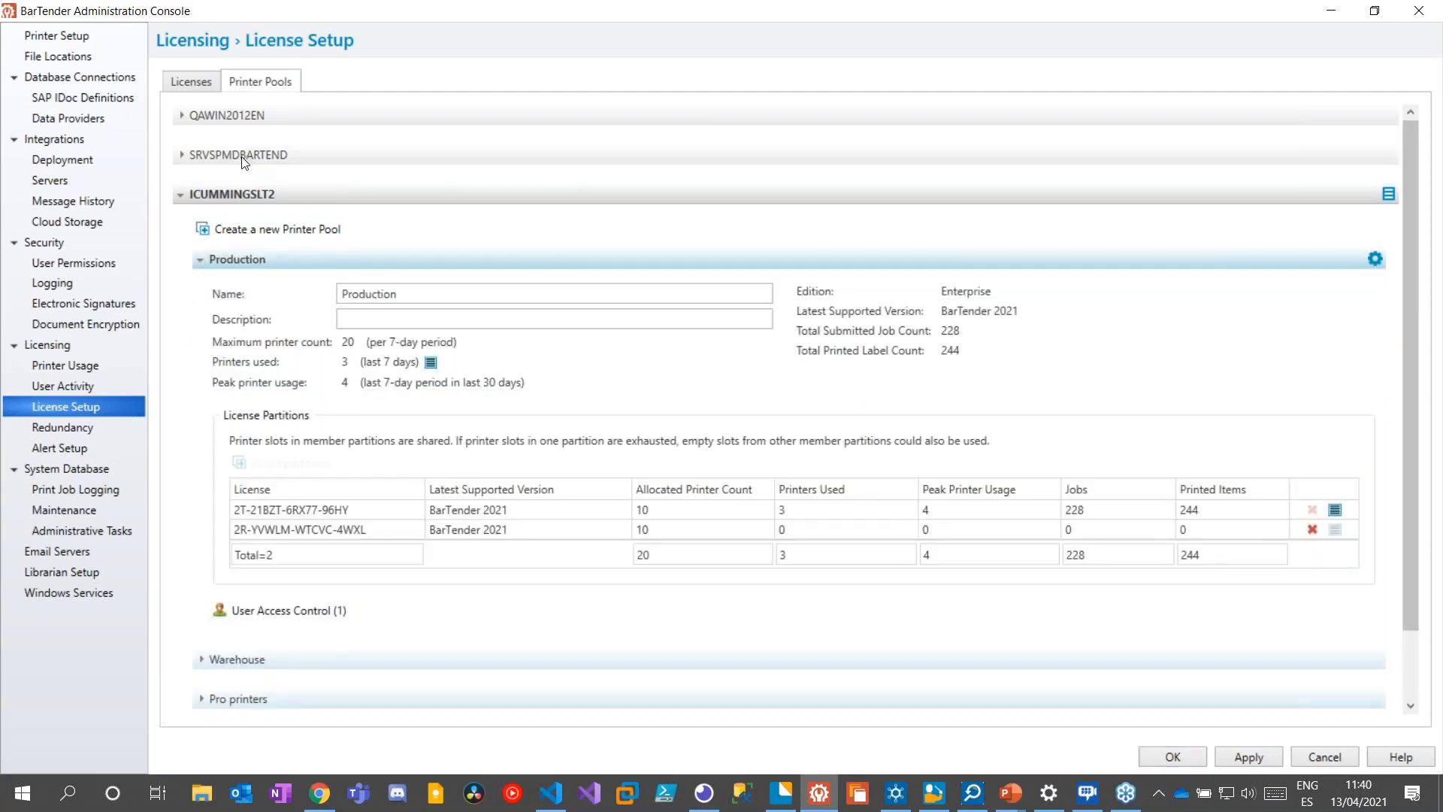
left_click(301, 613)
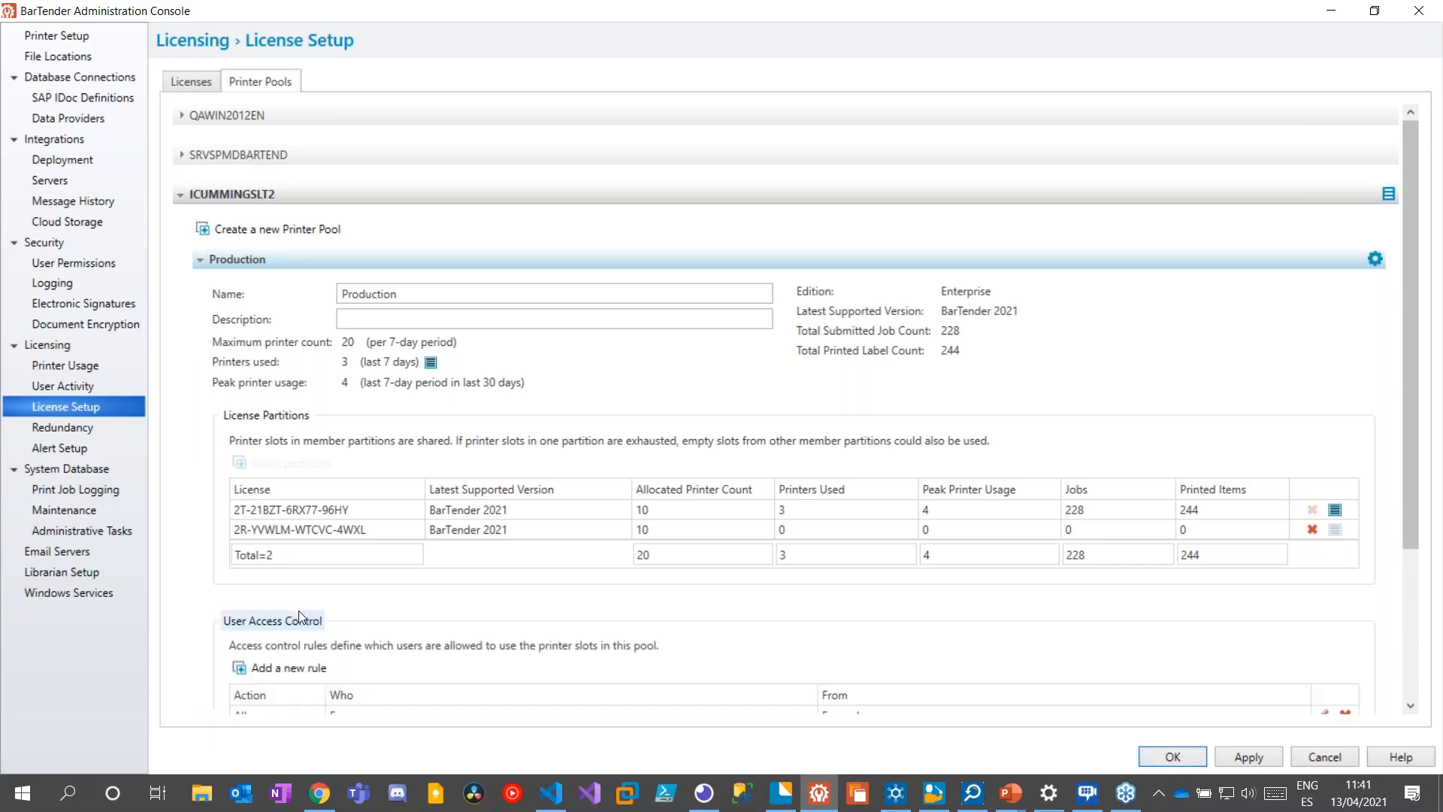
scroll(421, 605, "down", 3)
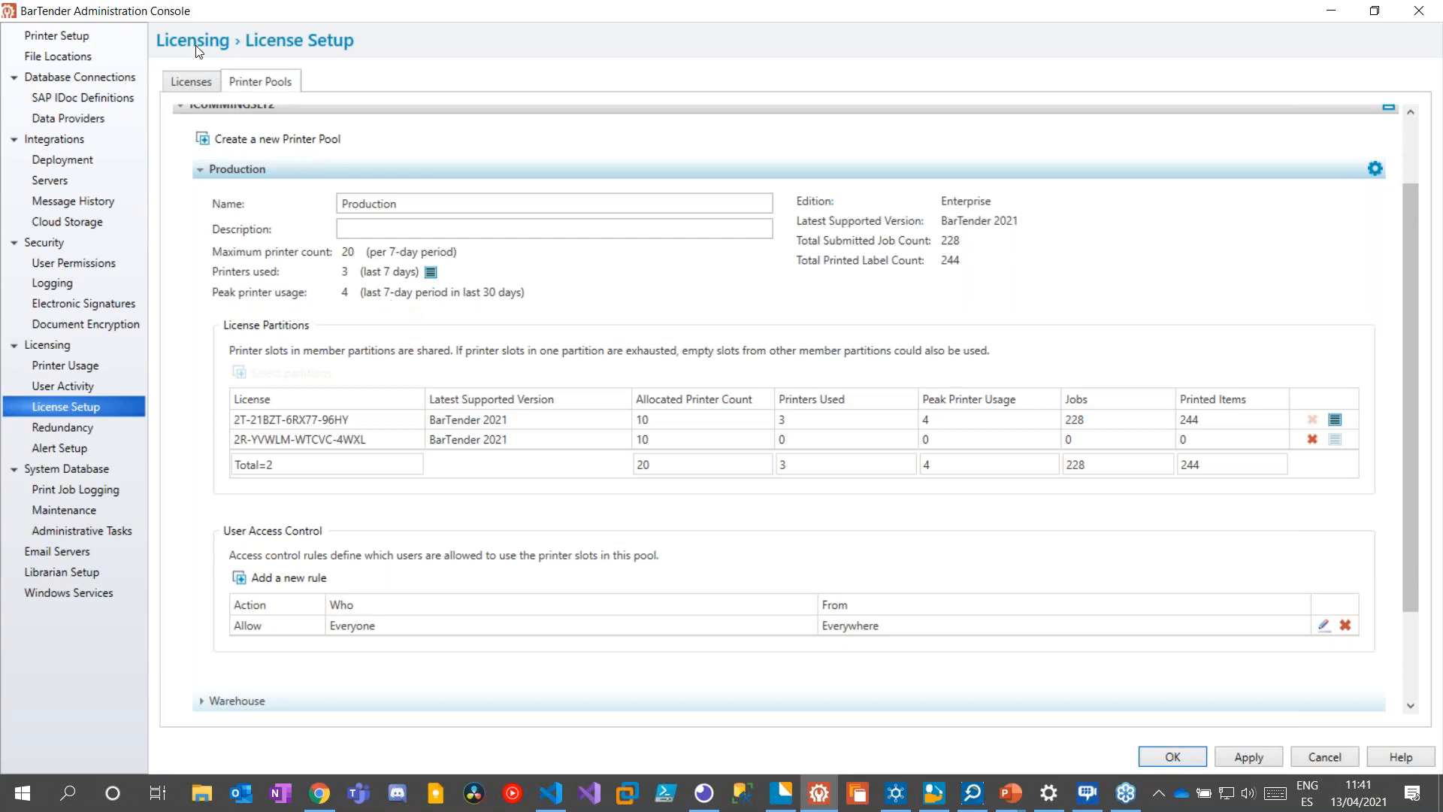
Review the backup and triad modes offered for license server redundancy, and cancel the setup
left_click(83, 428)
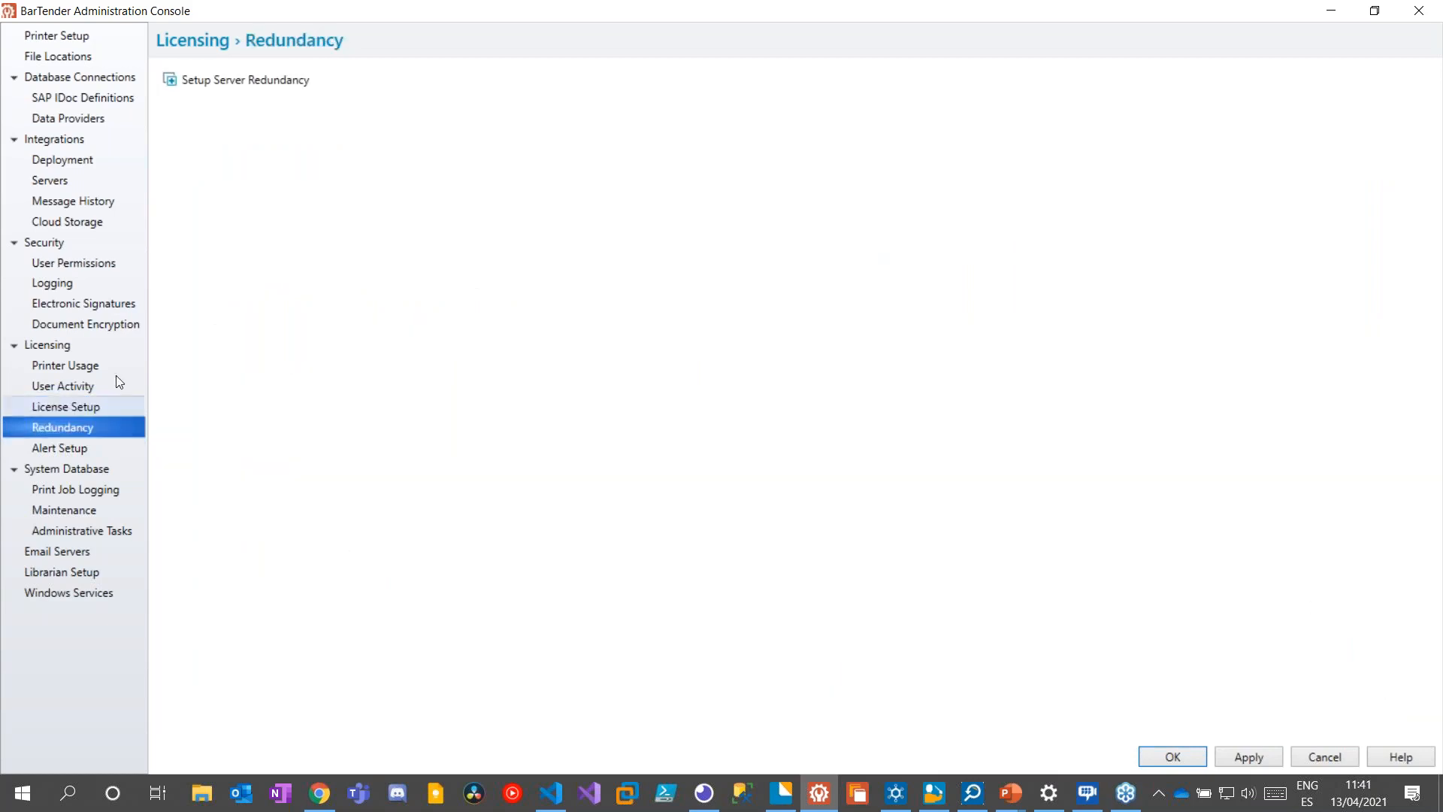
left_click(237, 84)
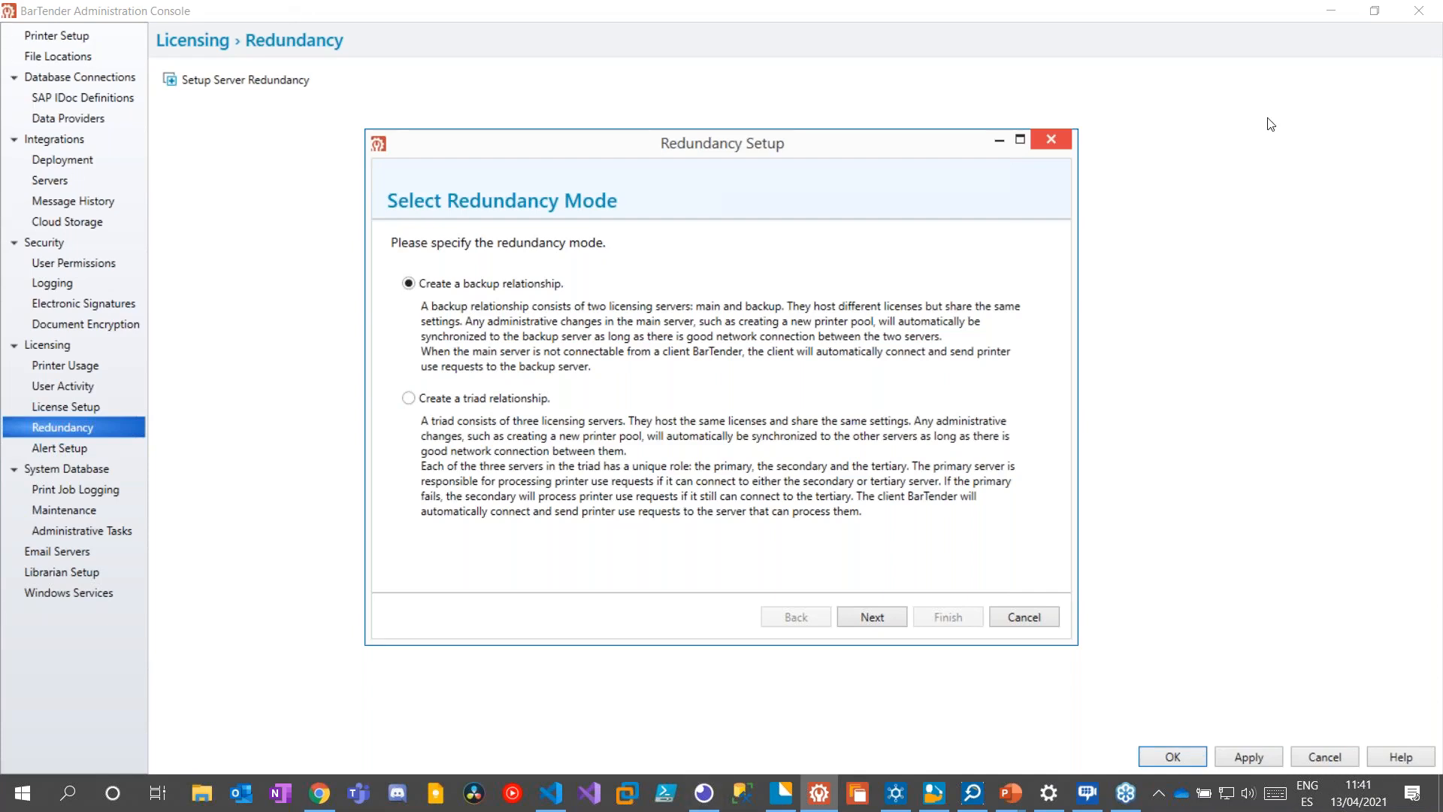
left_click(1021, 620)
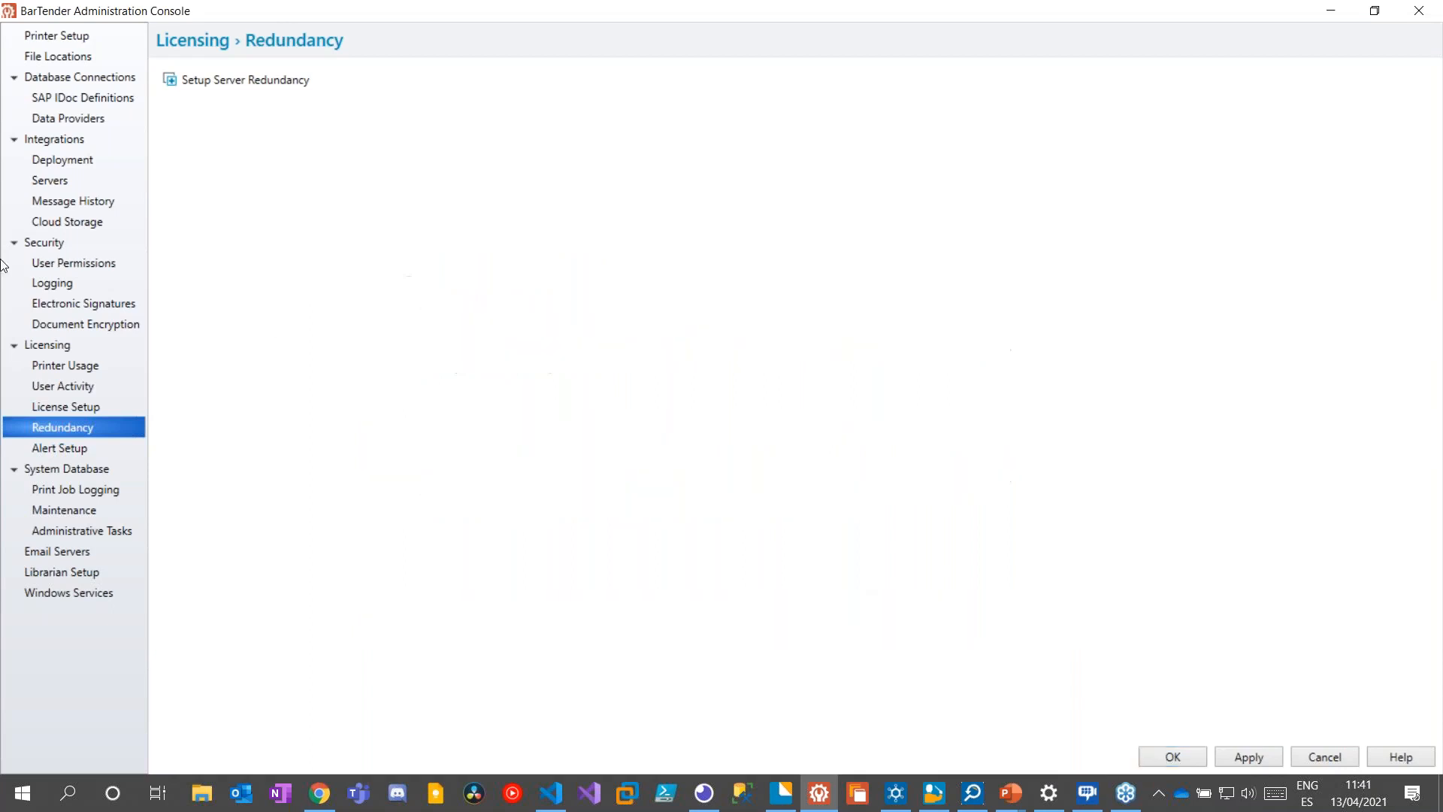
Review the licensing alert messages and their email notification settings, and close the email setup without saving
left_click(54, 449)
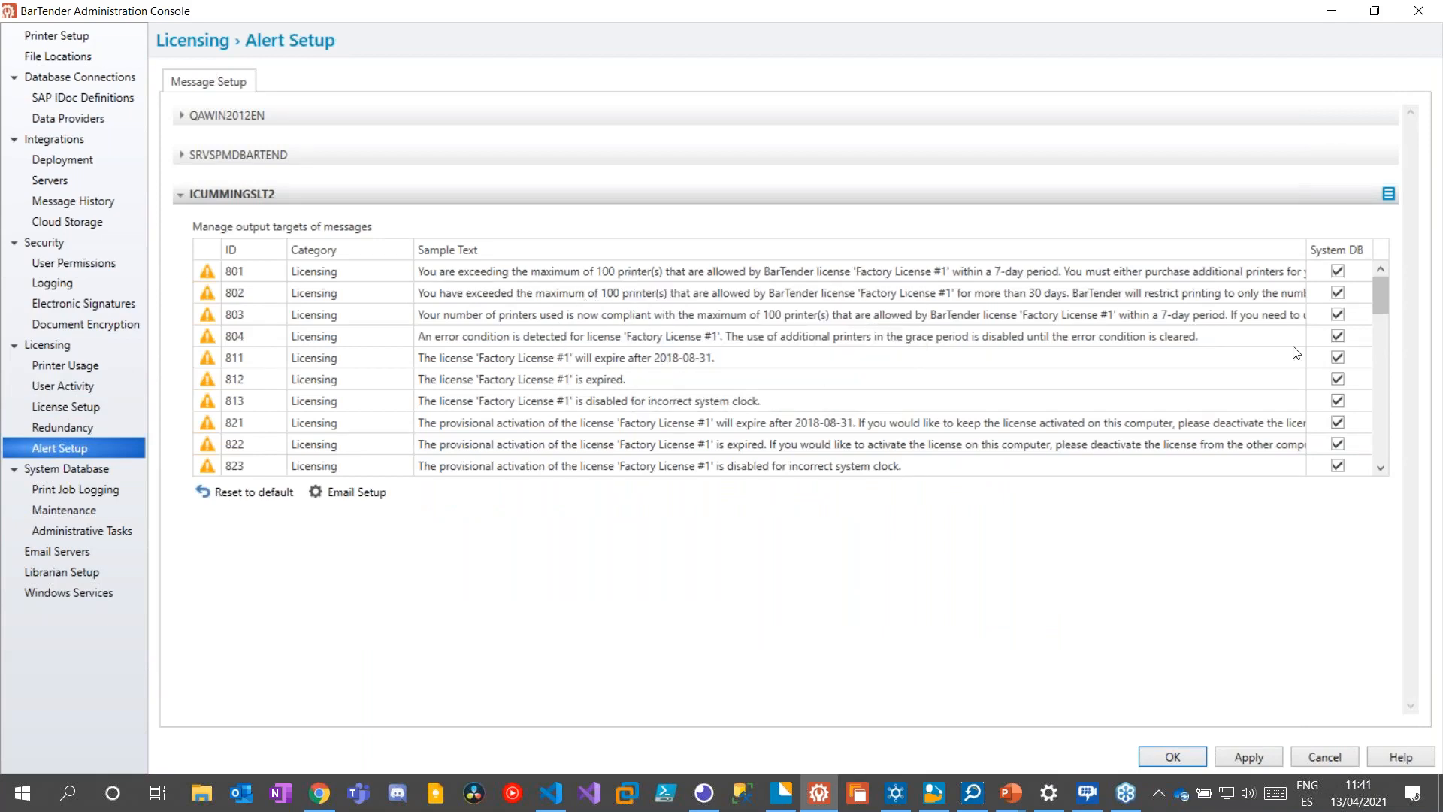
left_click(362, 493)
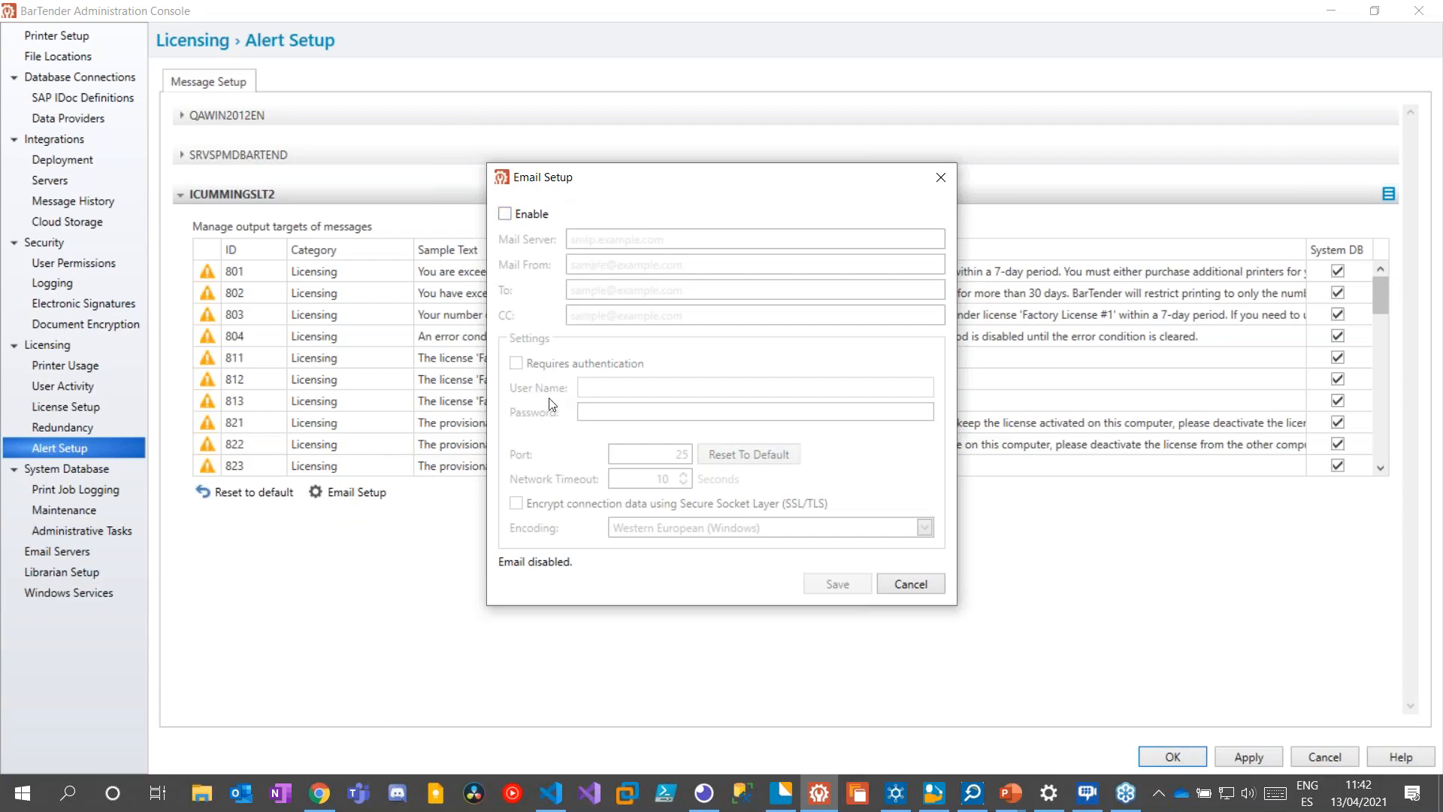
left_click(911, 584)
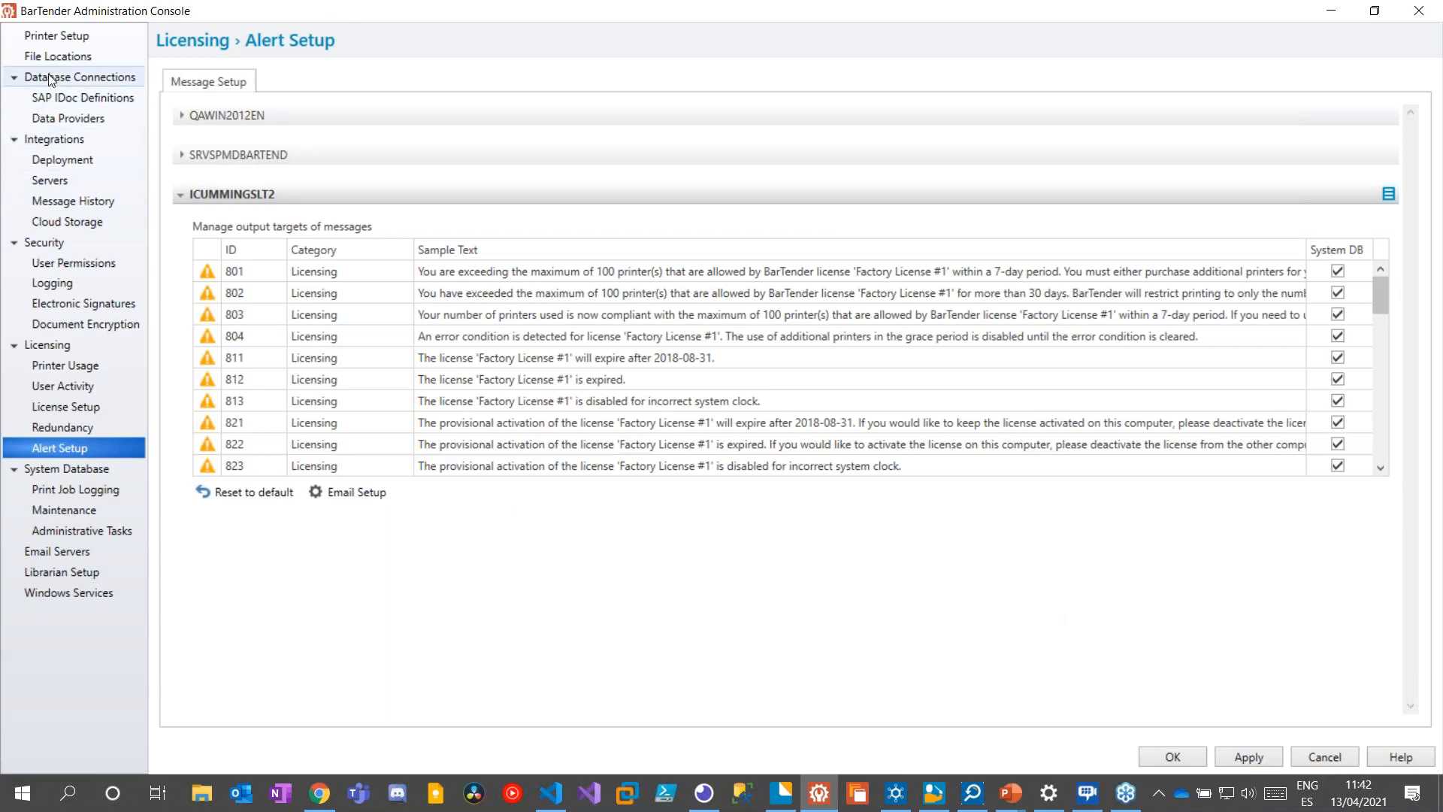
Review the redirection and failover settings of Barcode Printer A and the default printer options, and cancel out of the options
left_click(75, 39)
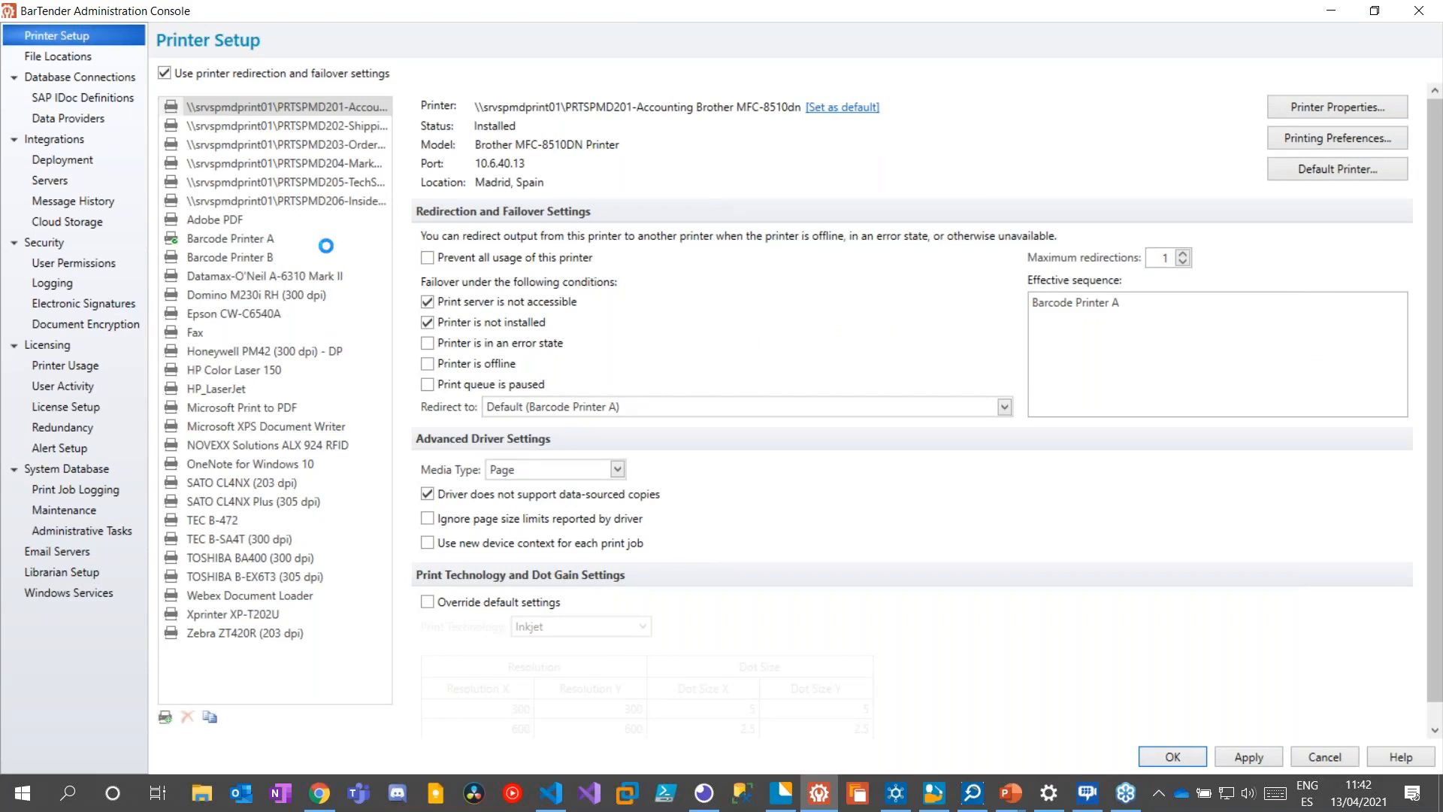
left_click(228, 236)
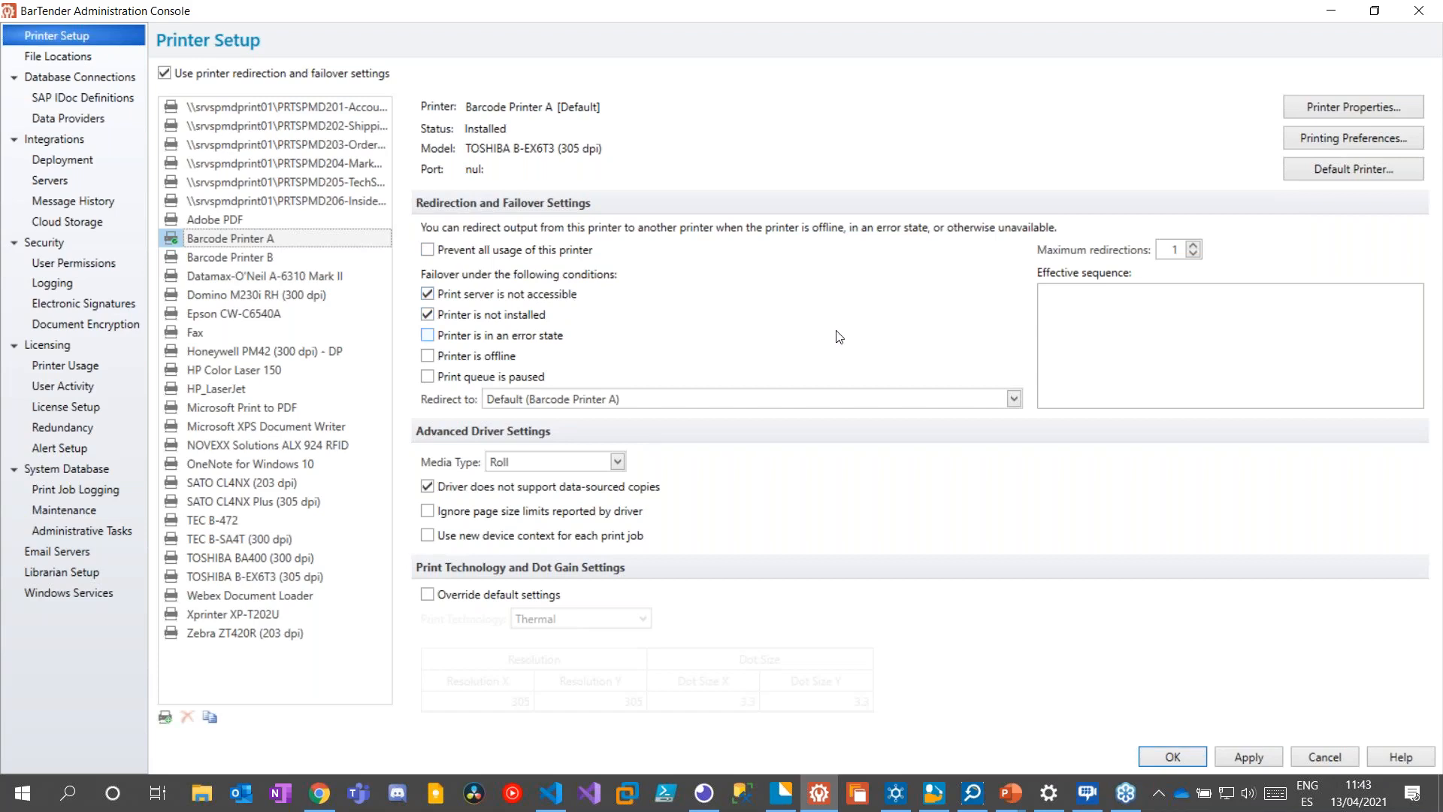
left_click(1338, 170)
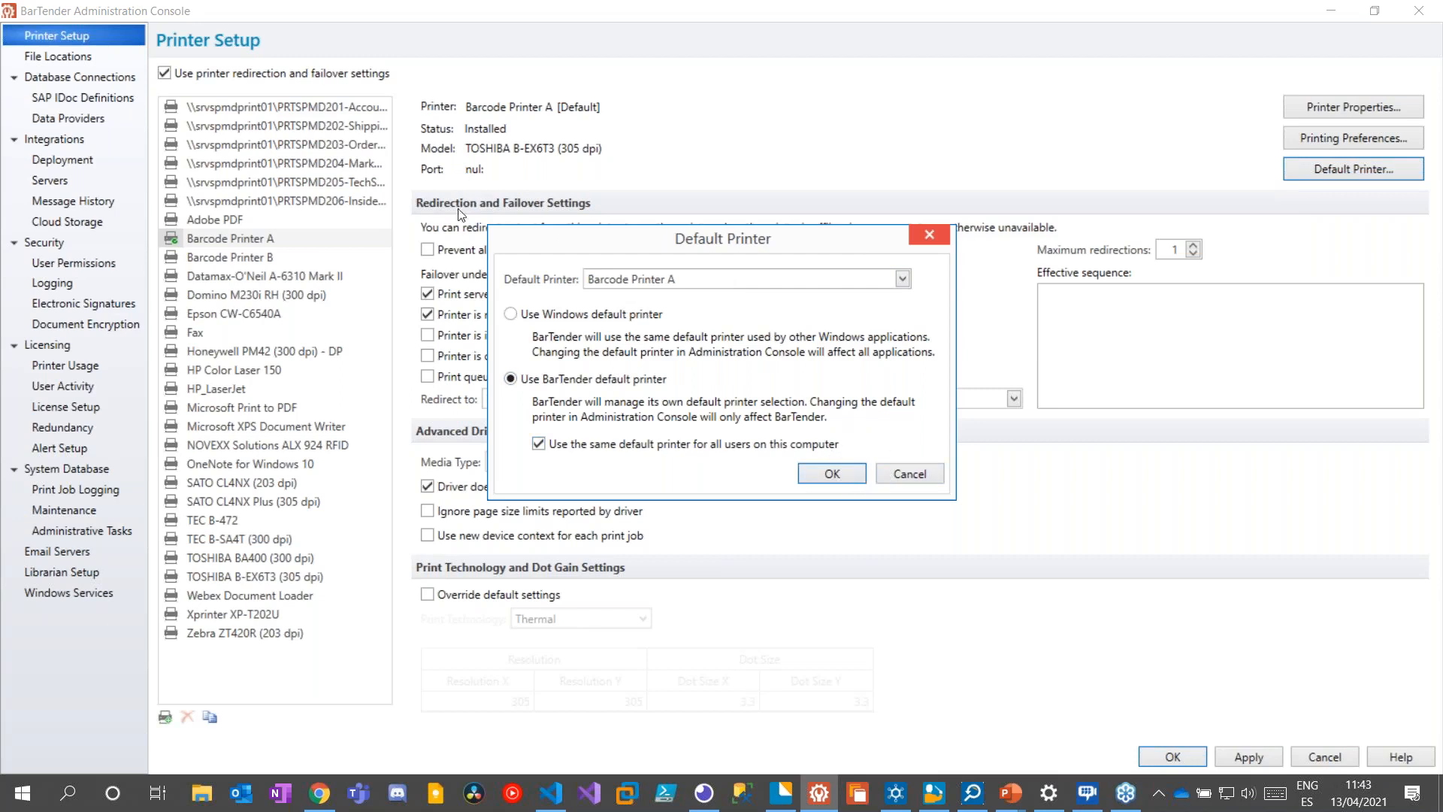
left_click(904, 476)
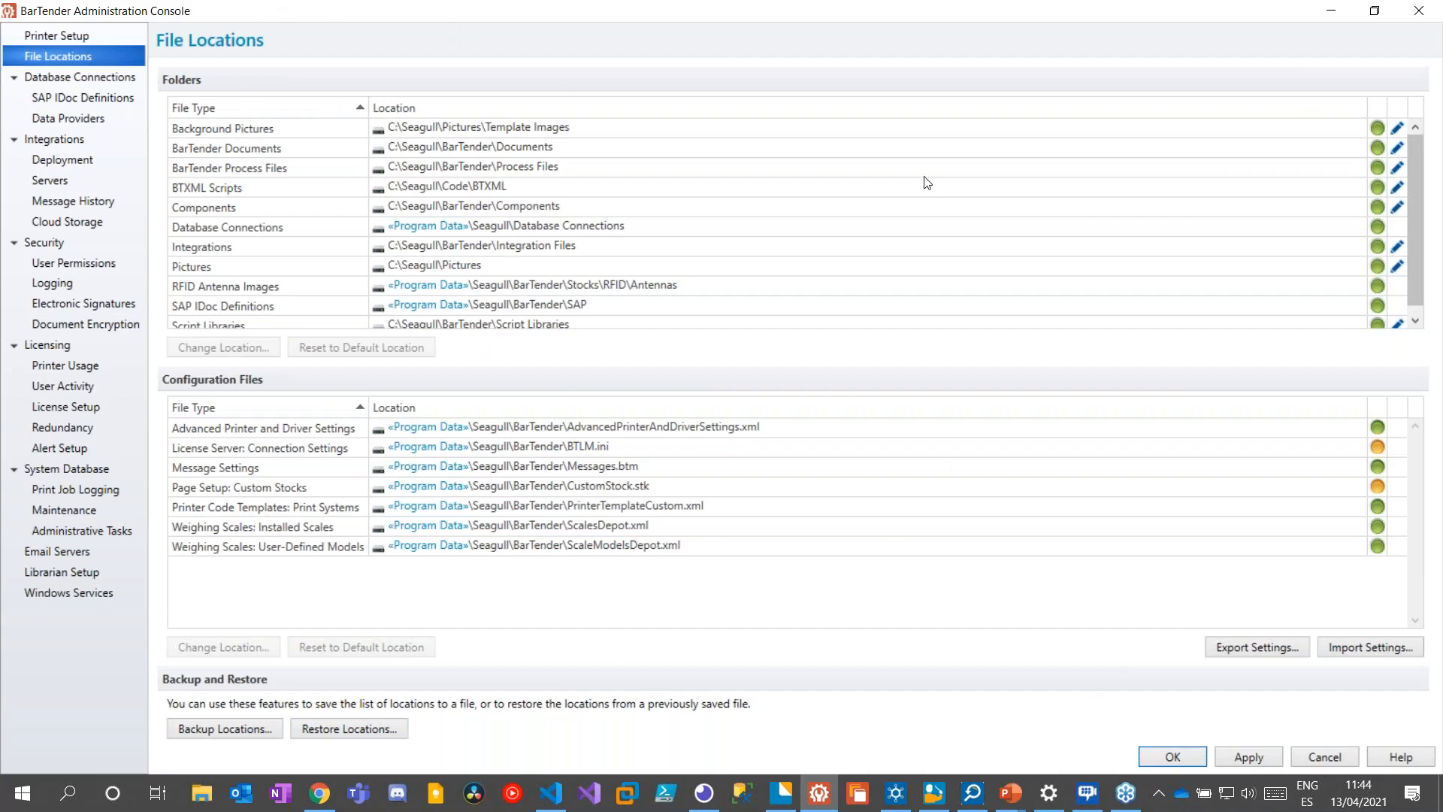
Review the security policy and user permissions, view the domain and local accounts available for adding, and cancel the addition
left_click(74, 246)
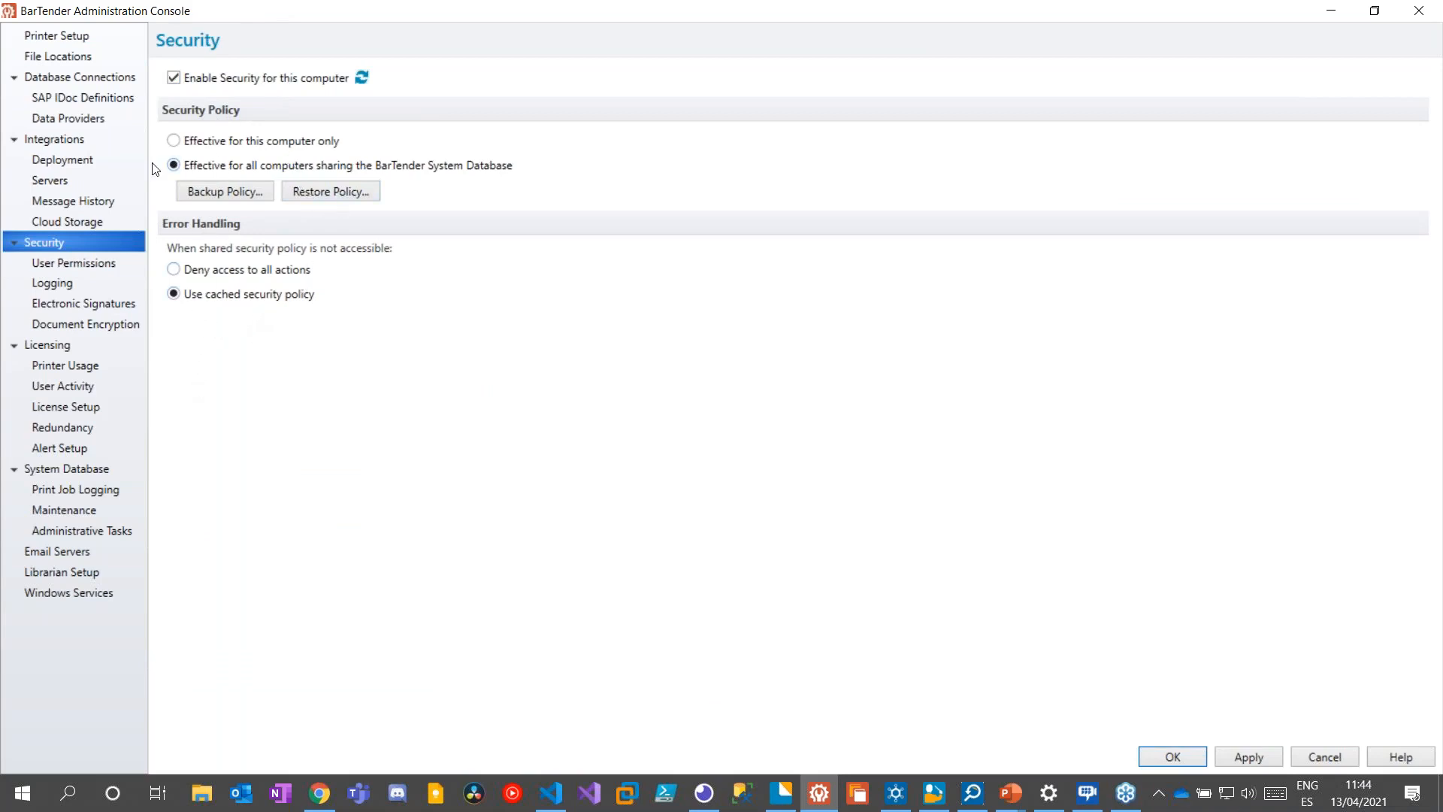
left_click(85, 263)
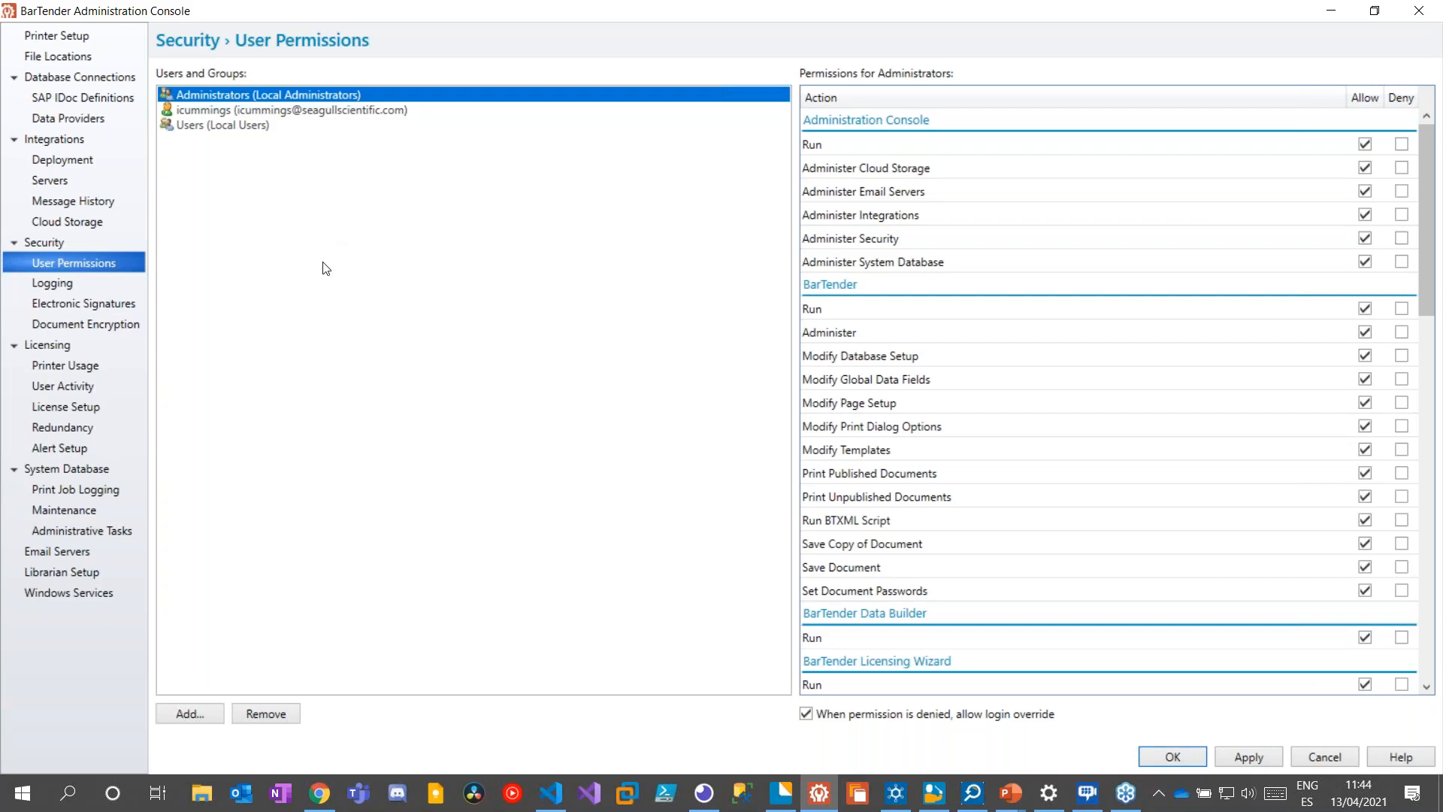
left_click(210, 711)
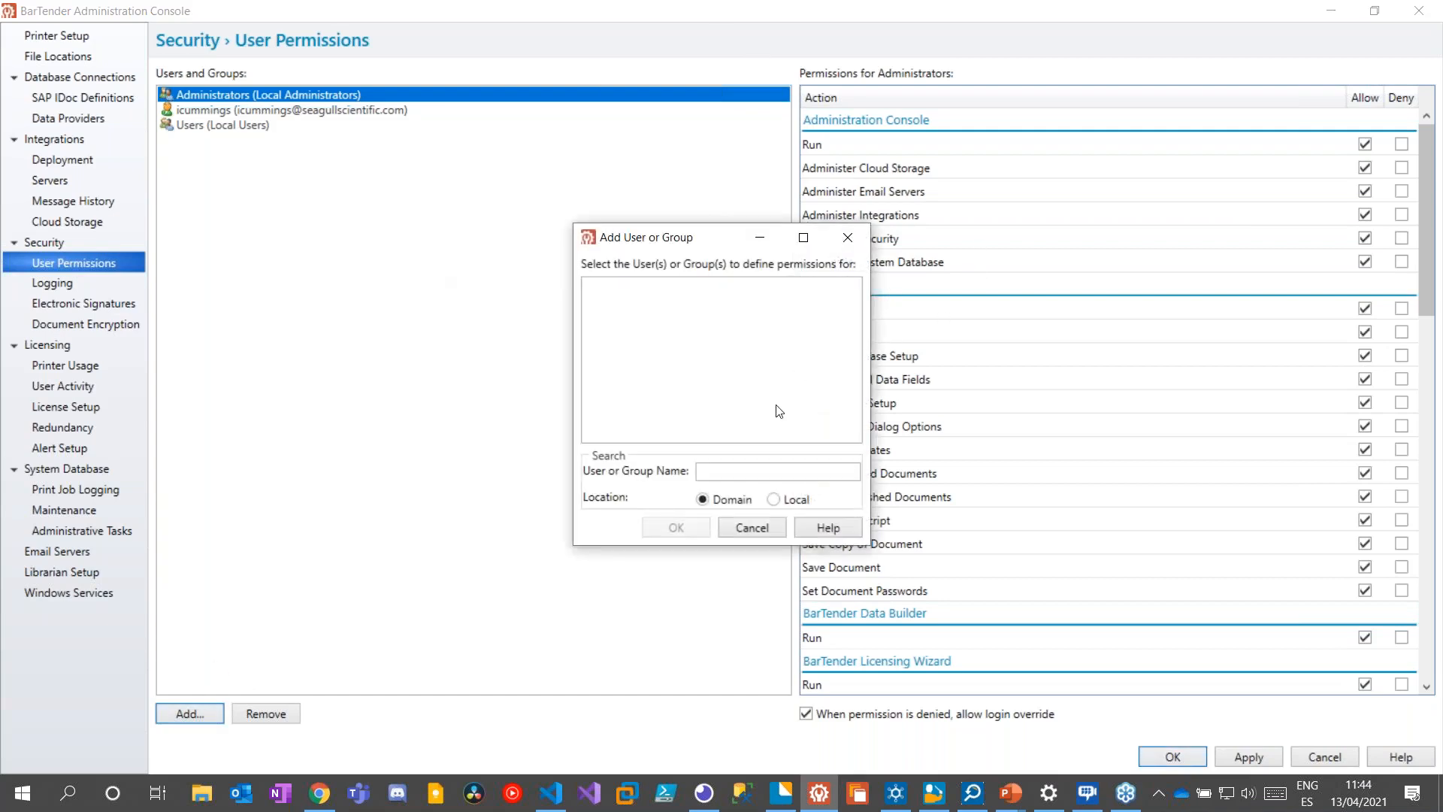
left_click(775, 500)
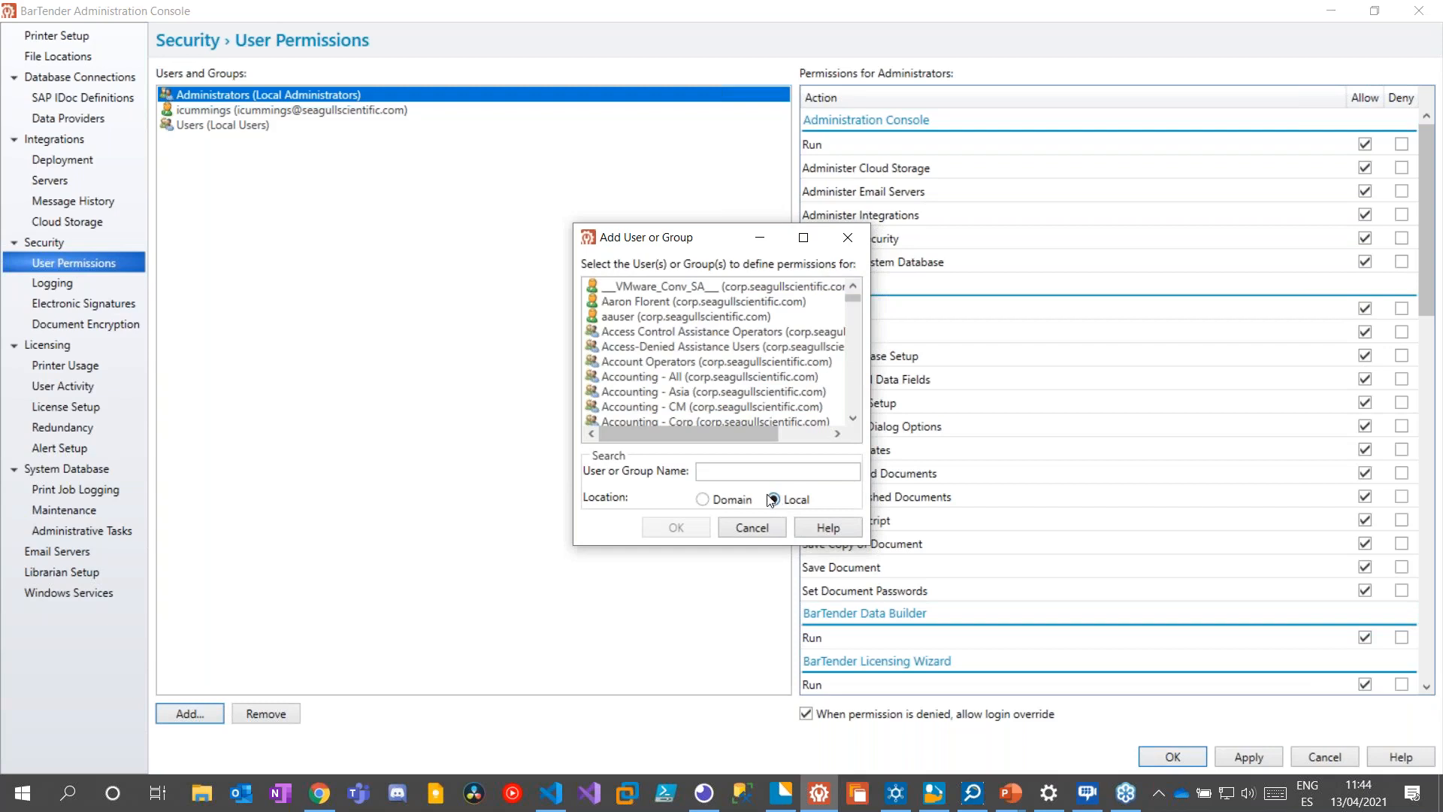
left_click(704, 500)
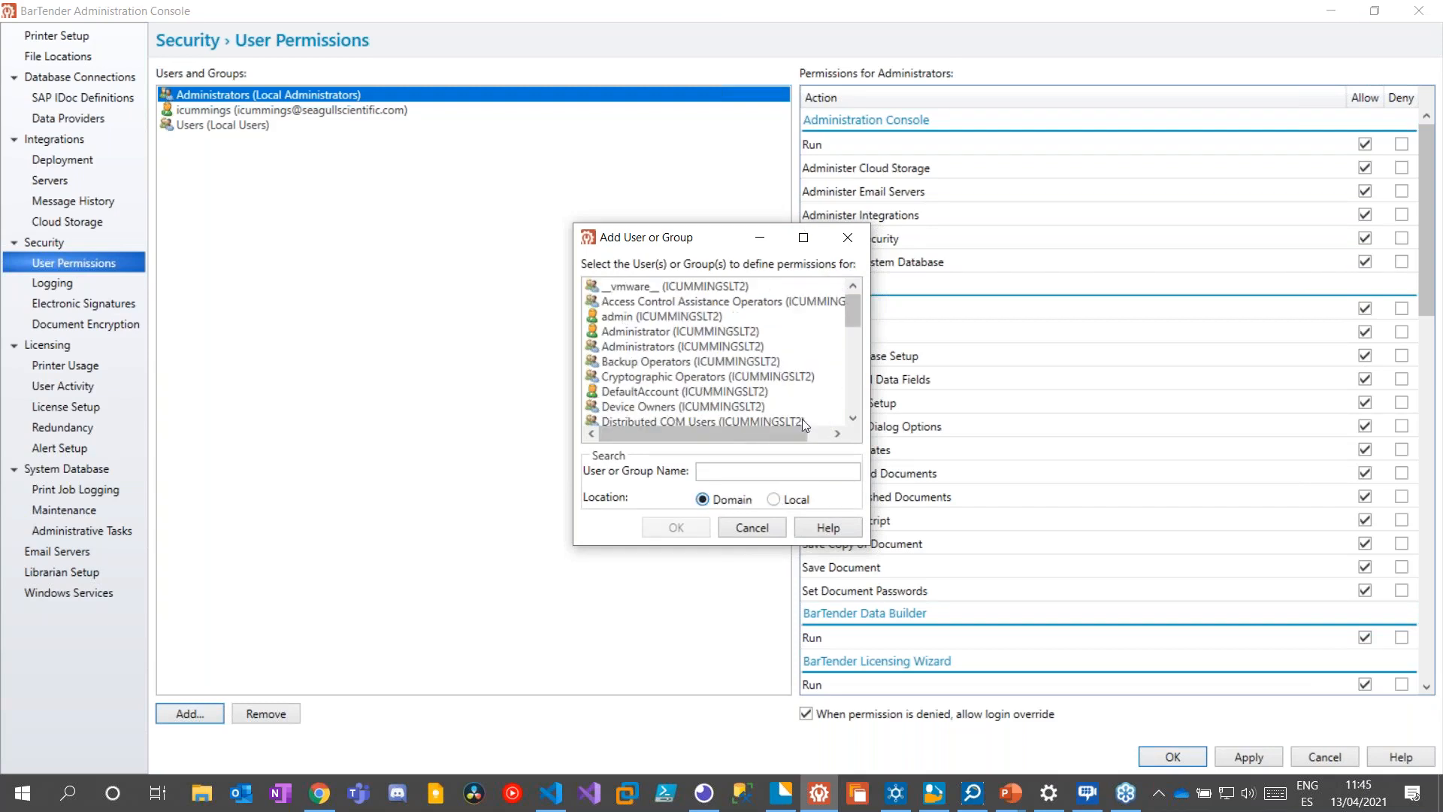
left_click(742, 530)
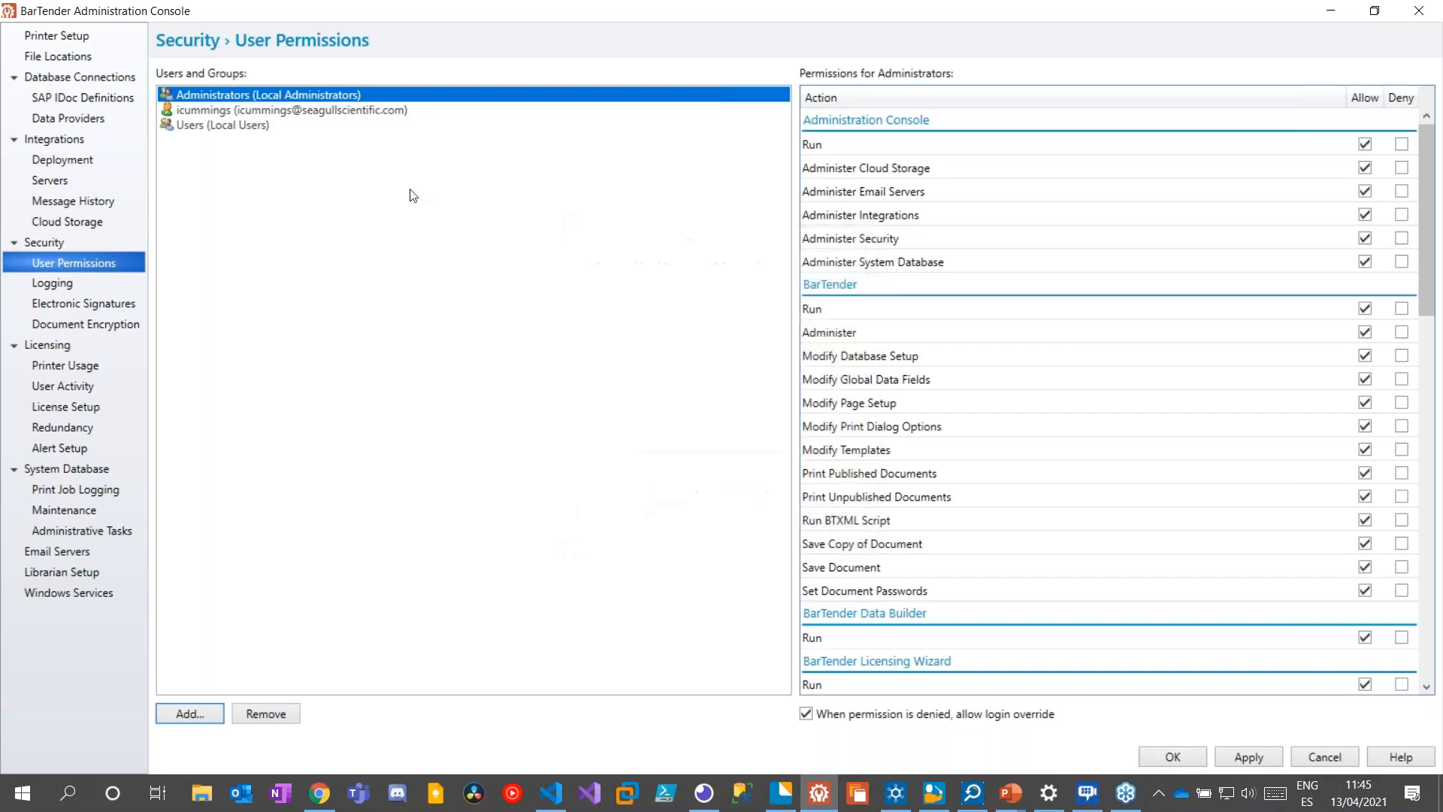
Review the local Users group's permissions and effective permissions, and view the permission options available for the group
left_click(264, 126)
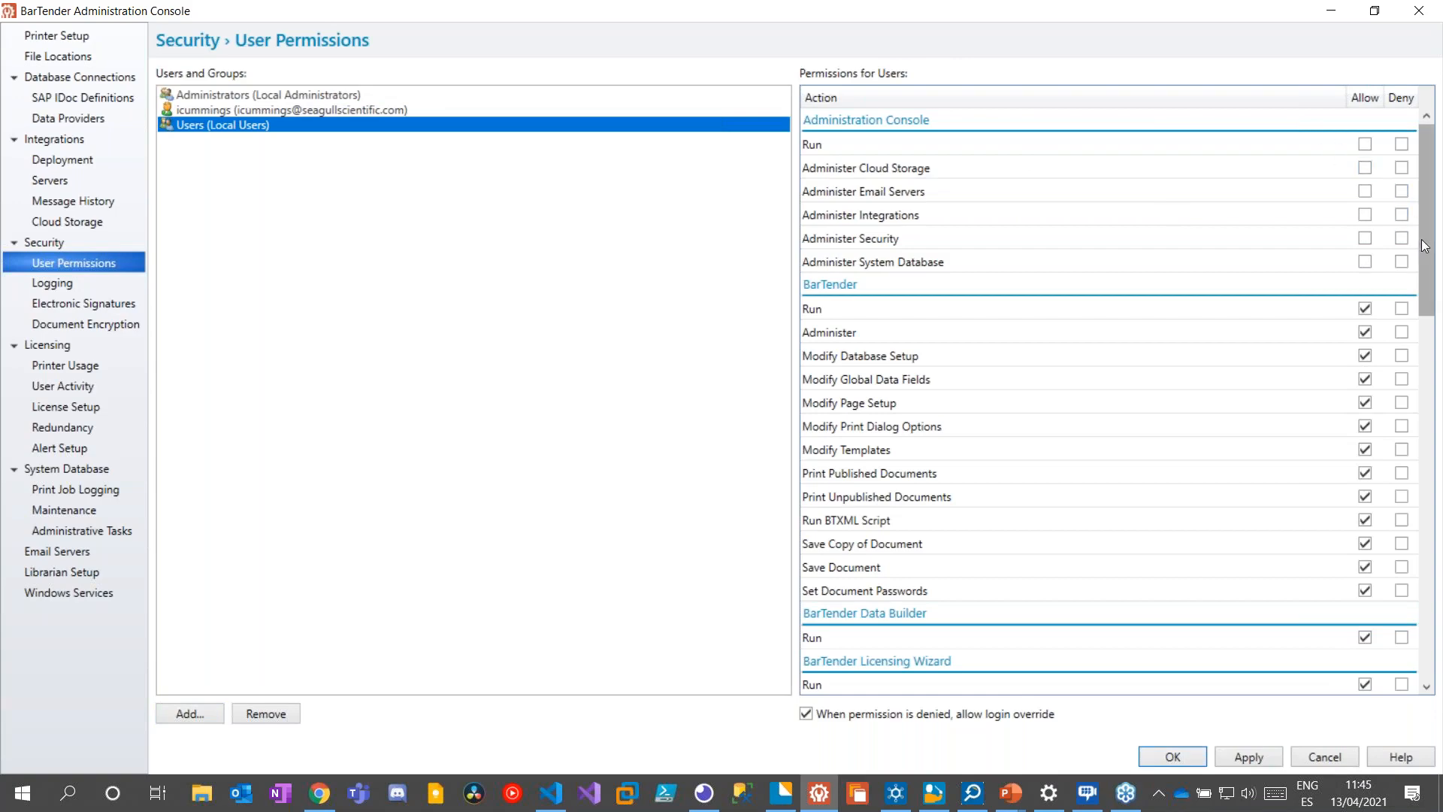
left_click_drag(1429, 250, 1437, 194)
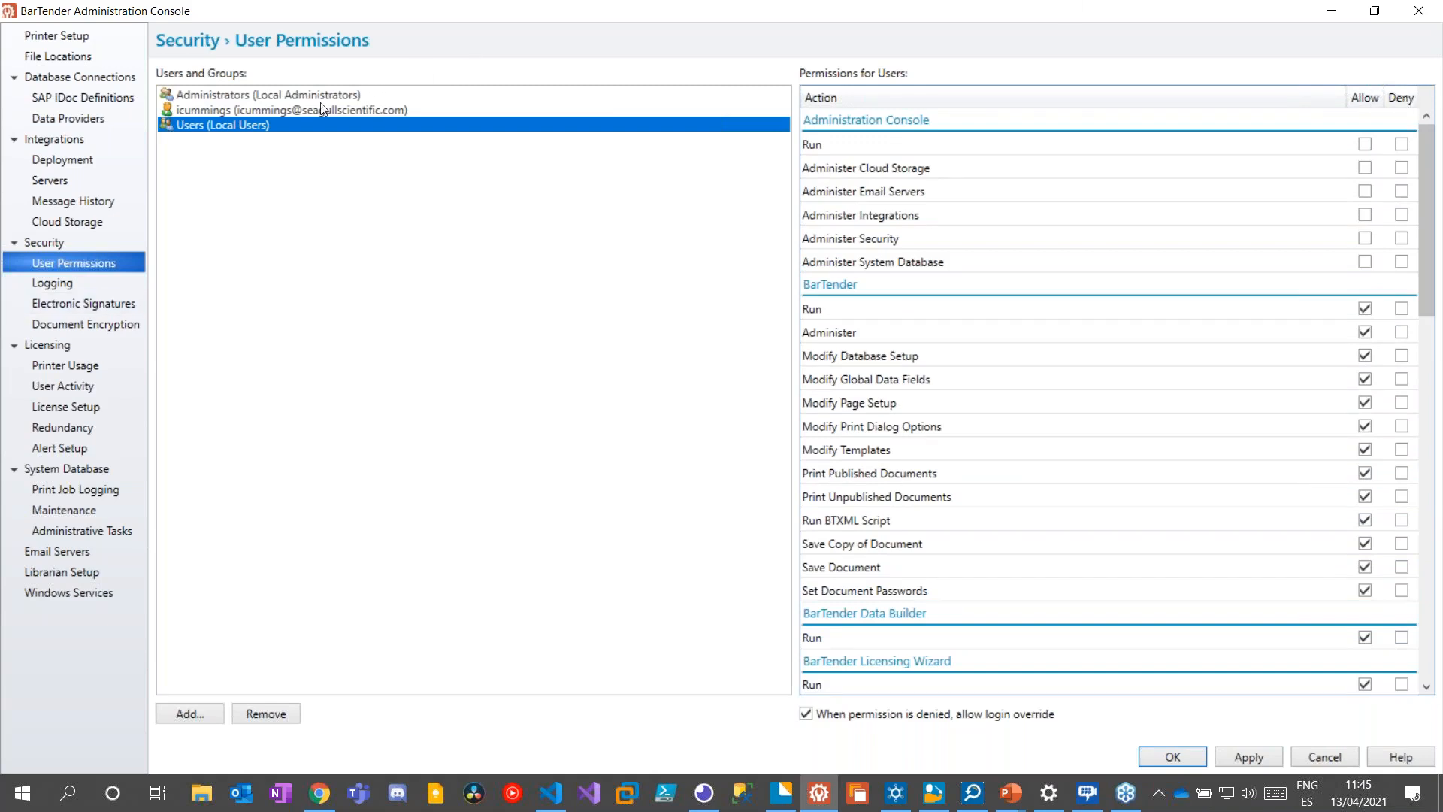
right_click(284, 126)
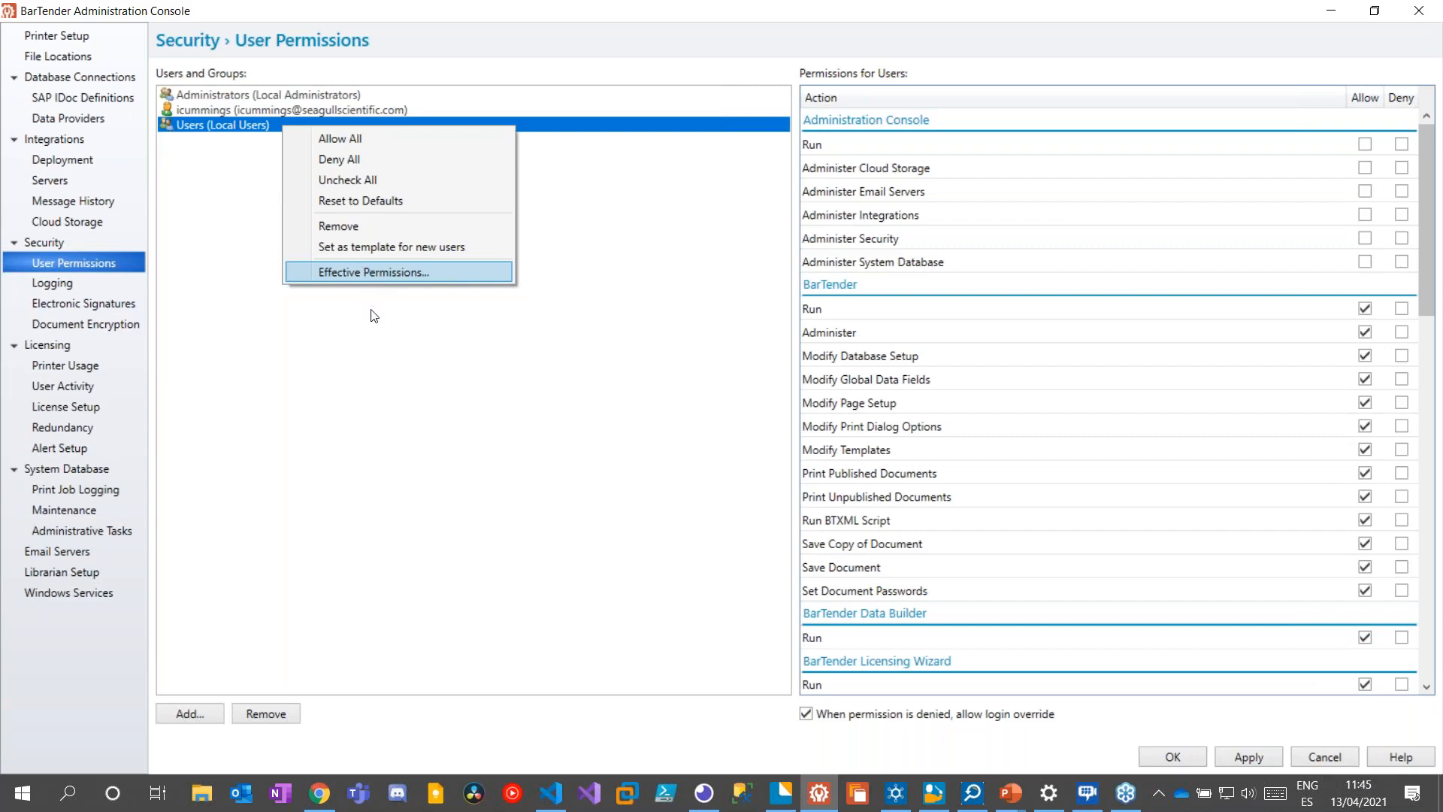
key("Return")
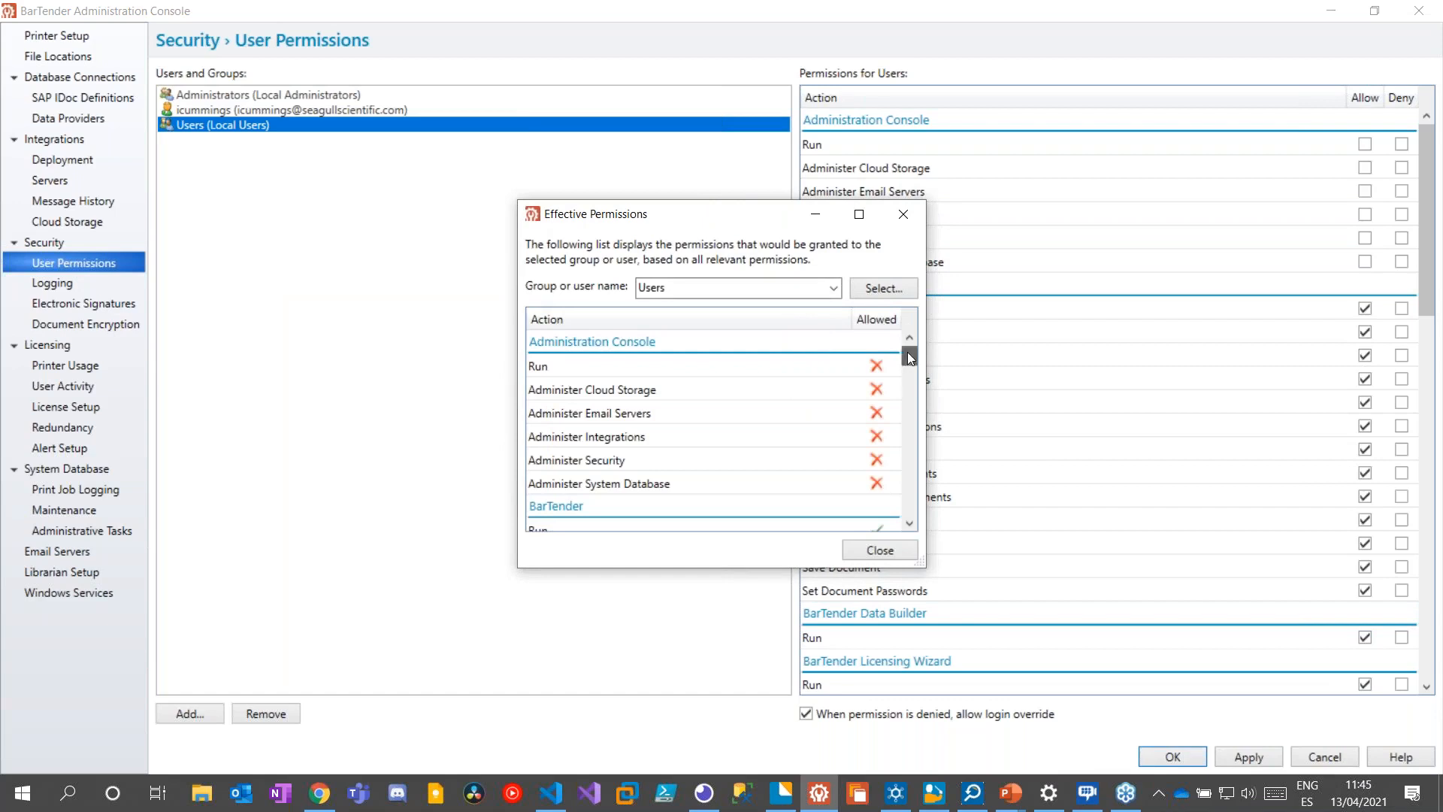
left_click_drag(908, 352, 904, 509)
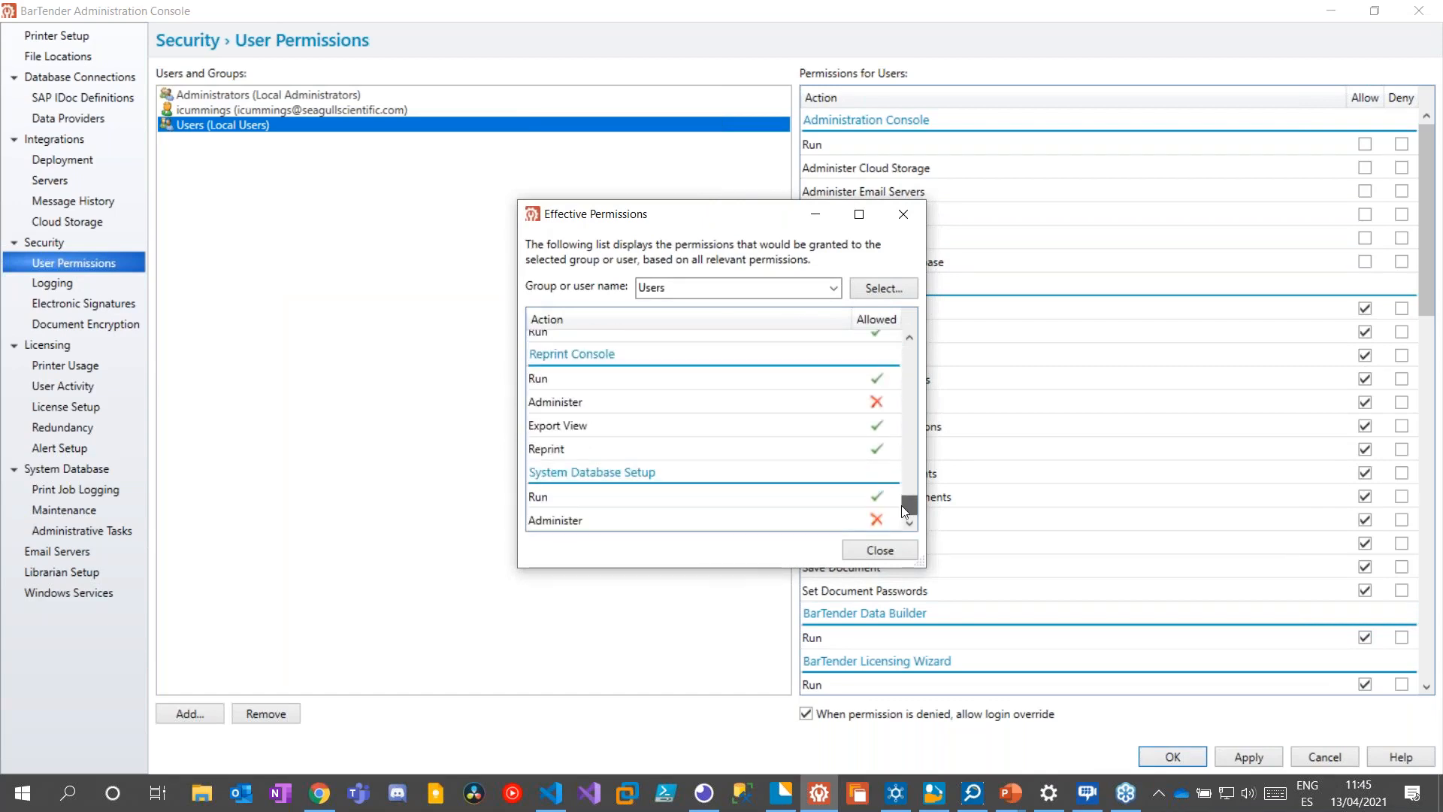
left_click(886, 552)
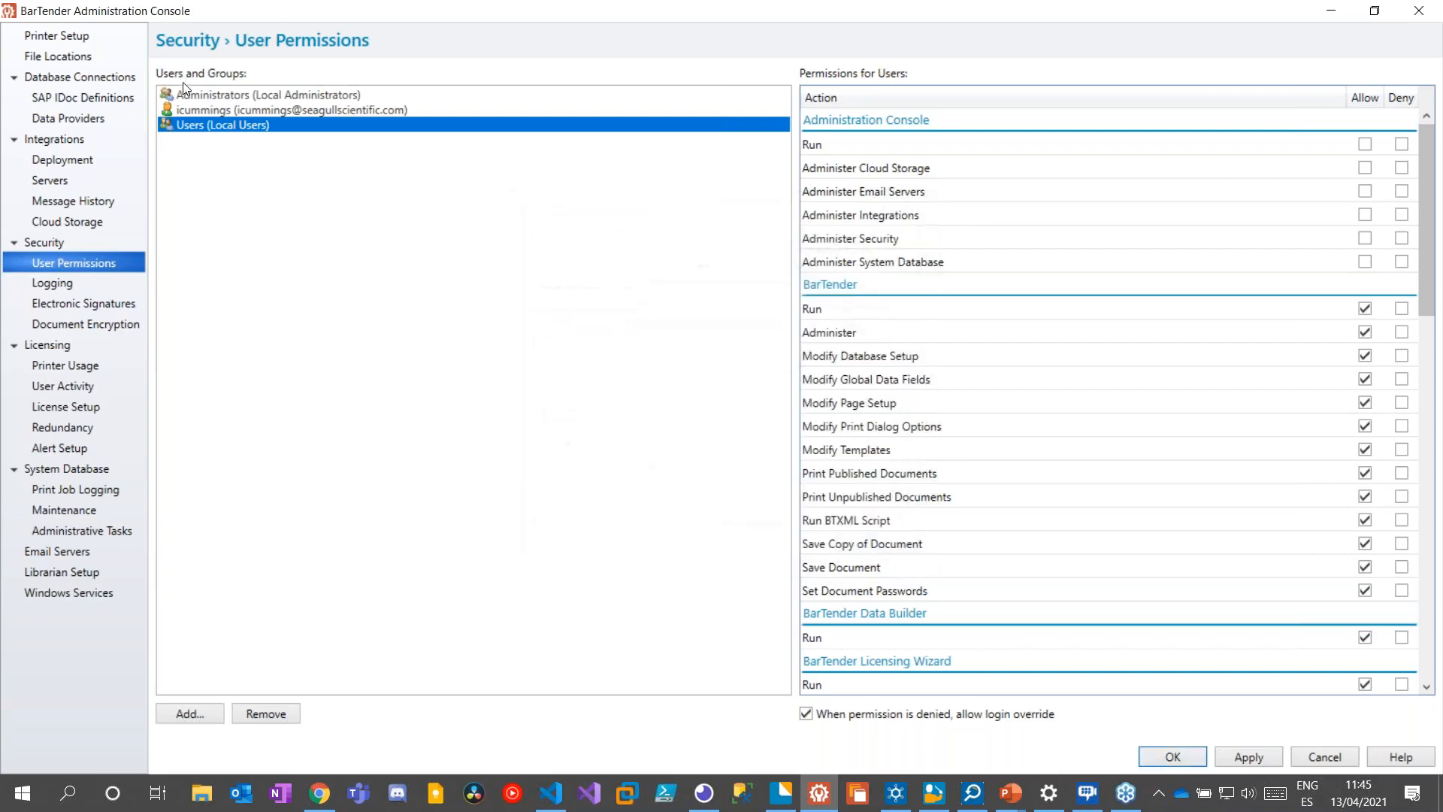
right_click(227, 125)
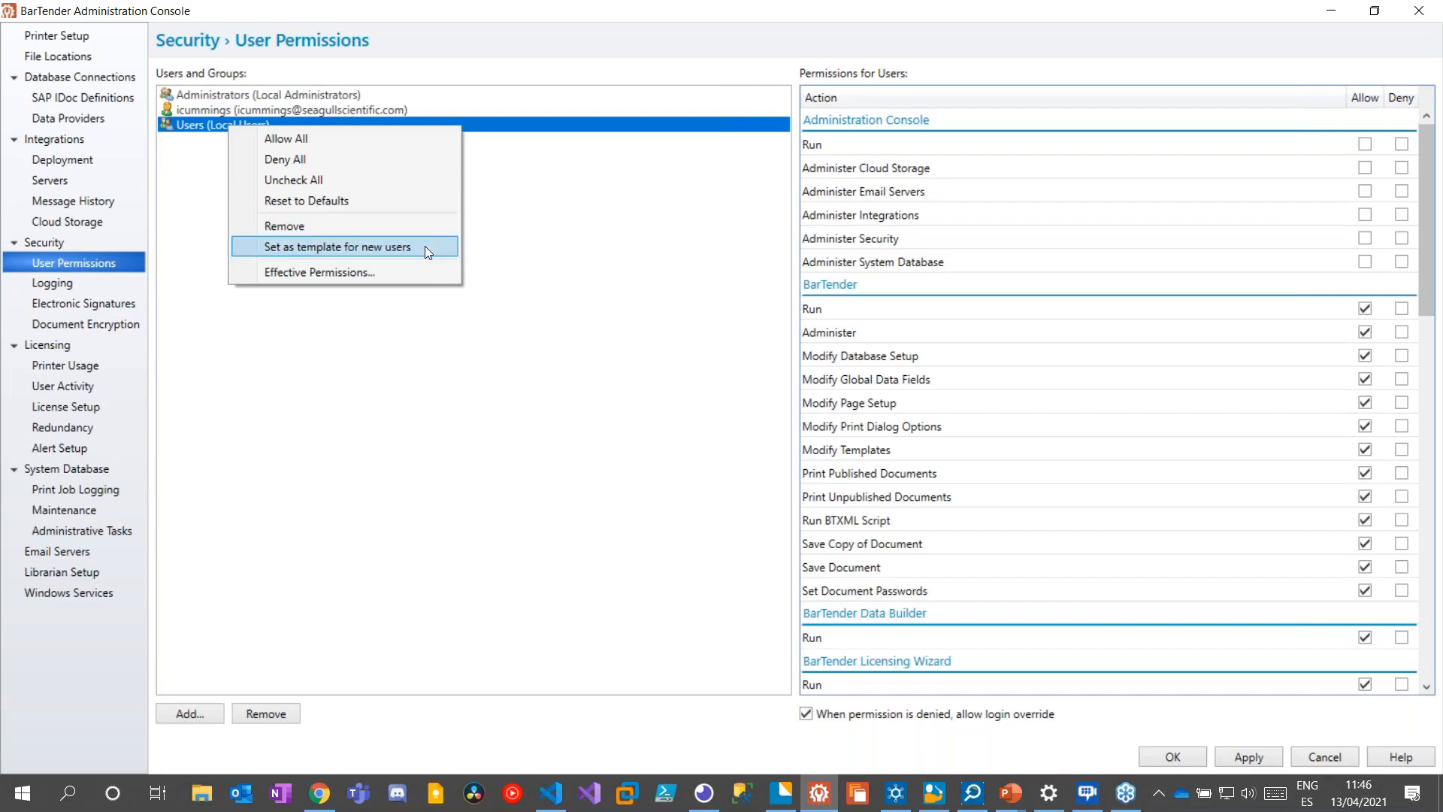
left_click(530, 286)
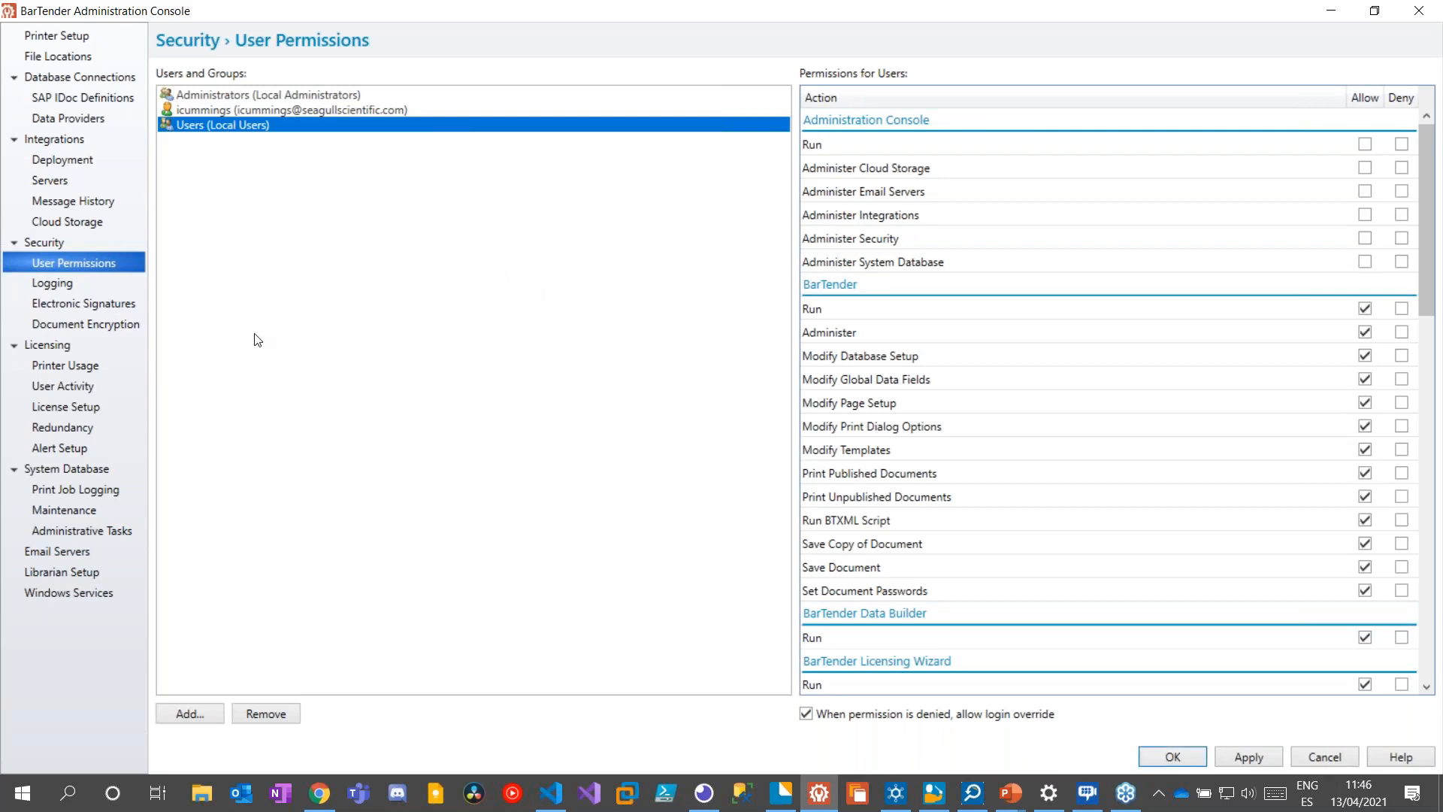
Start the System Database setup wizard with customized connection settings, keeping the local BarTender server instance and Windows Authentication
left_click(80, 470)
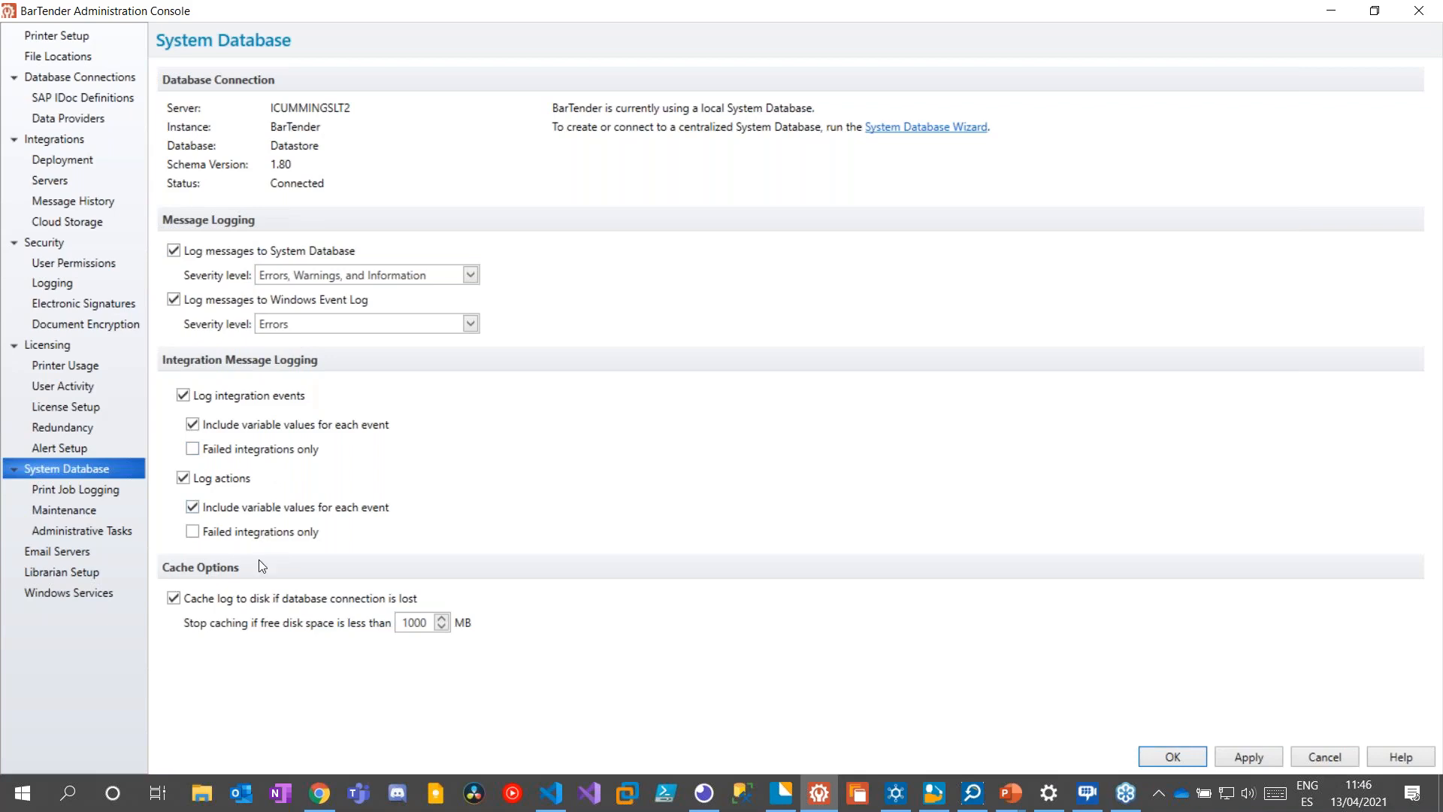
left_click(927, 128)
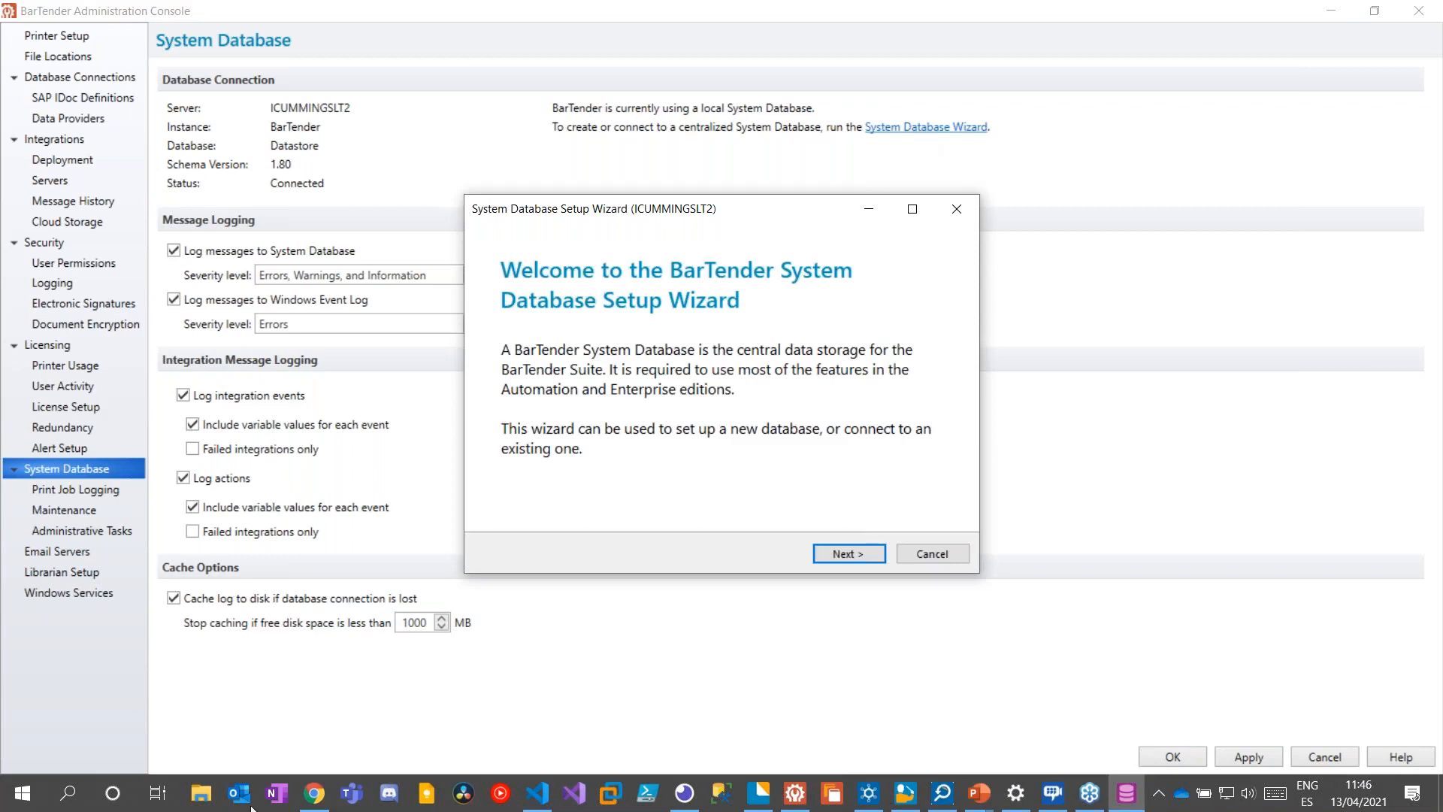
left_click(848, 554)
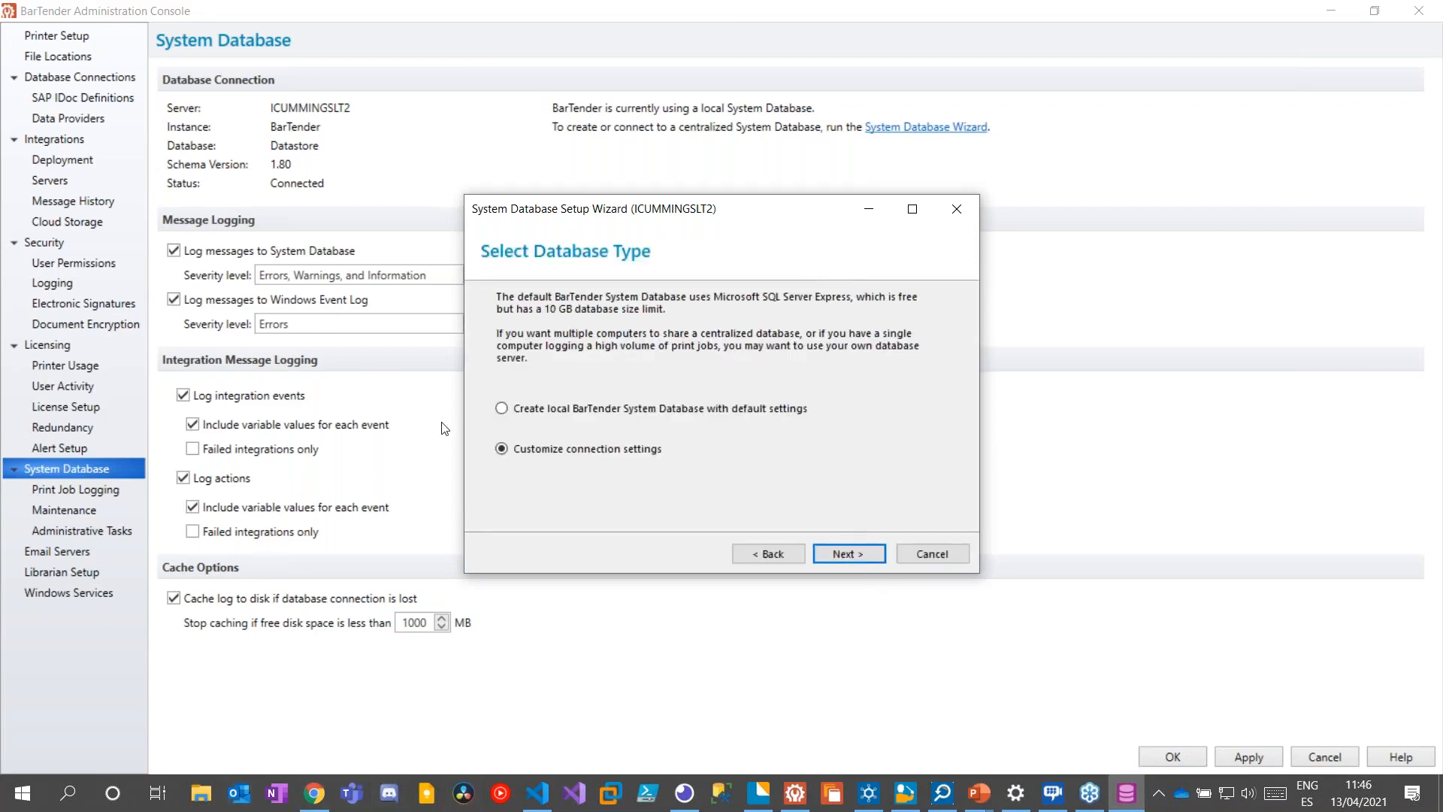
left_click(500, 409)
left_click(501, 450)
left_click(852, 553)
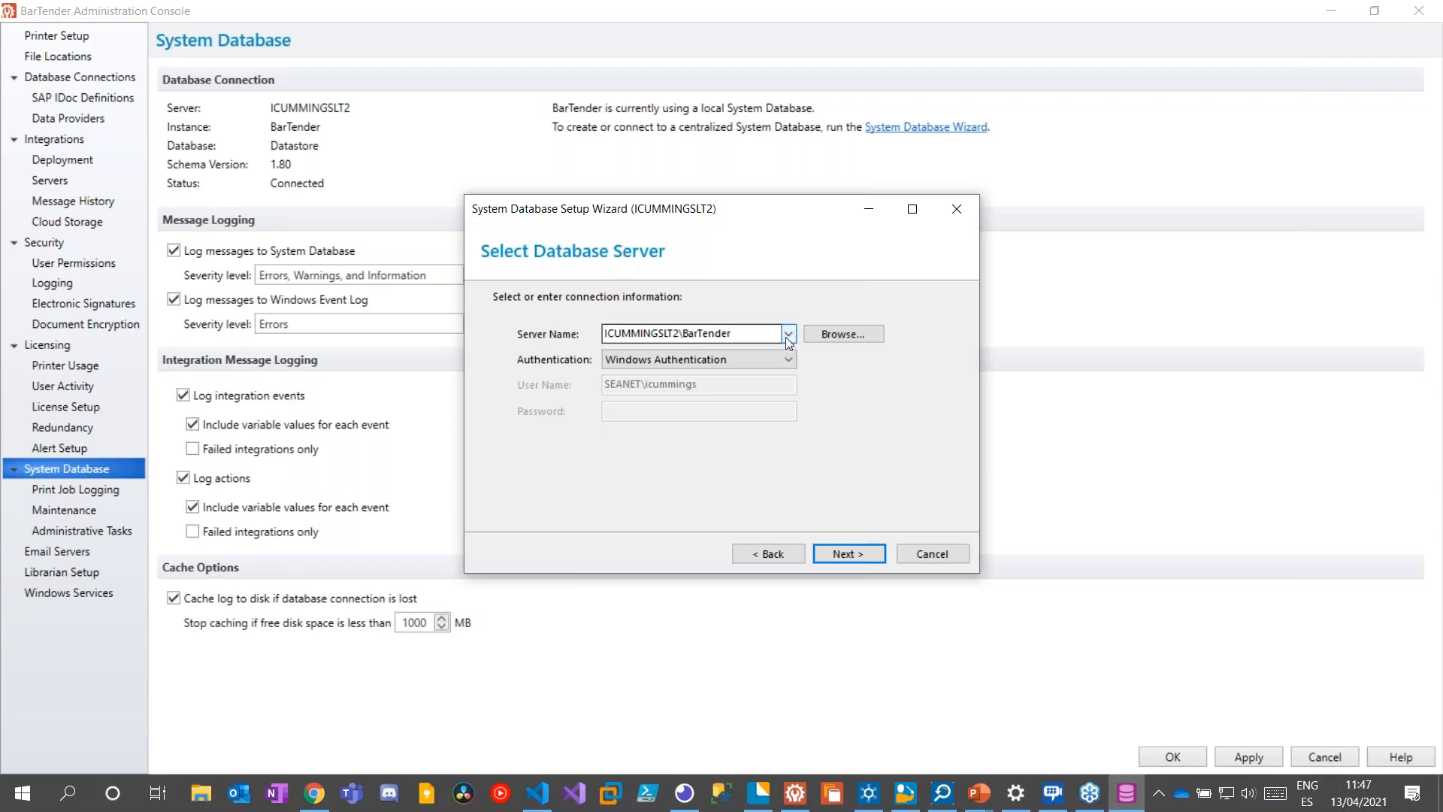
double_click(689, 332)
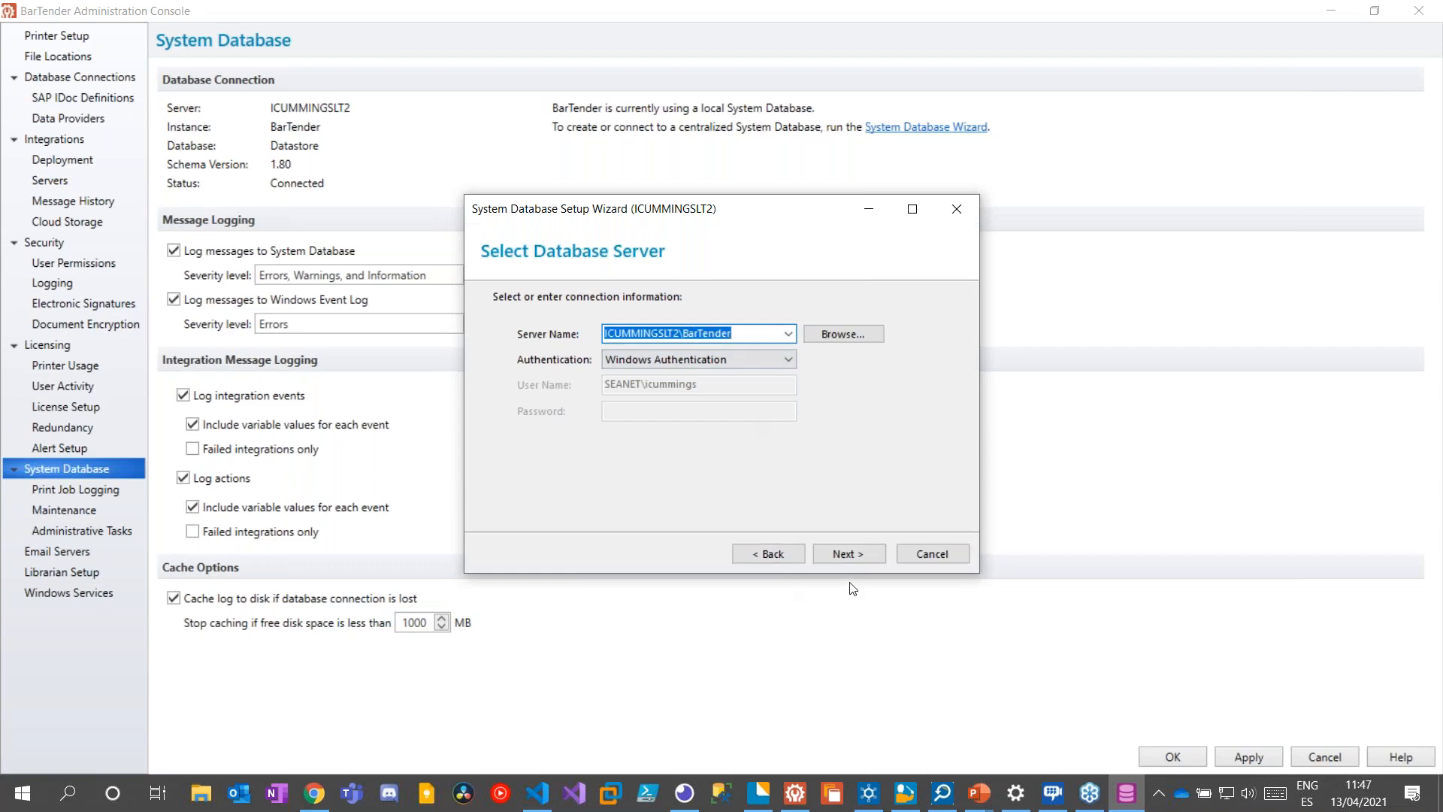
left_click(855, 554)
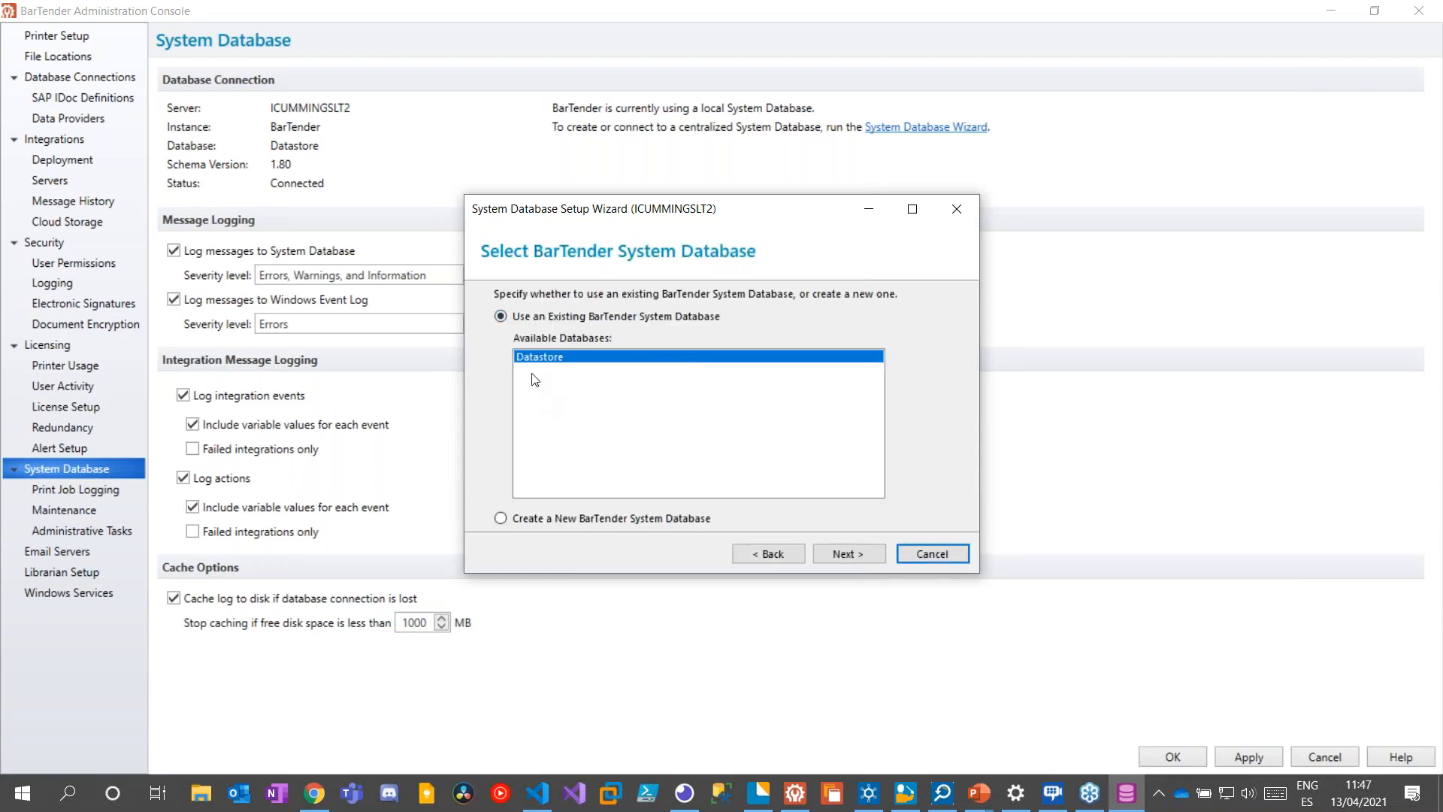
Choose the existing Datastore database as the BarTender System Database, run the setup and finish the wizard
left_click(560, 357)
left_click(500, 518)
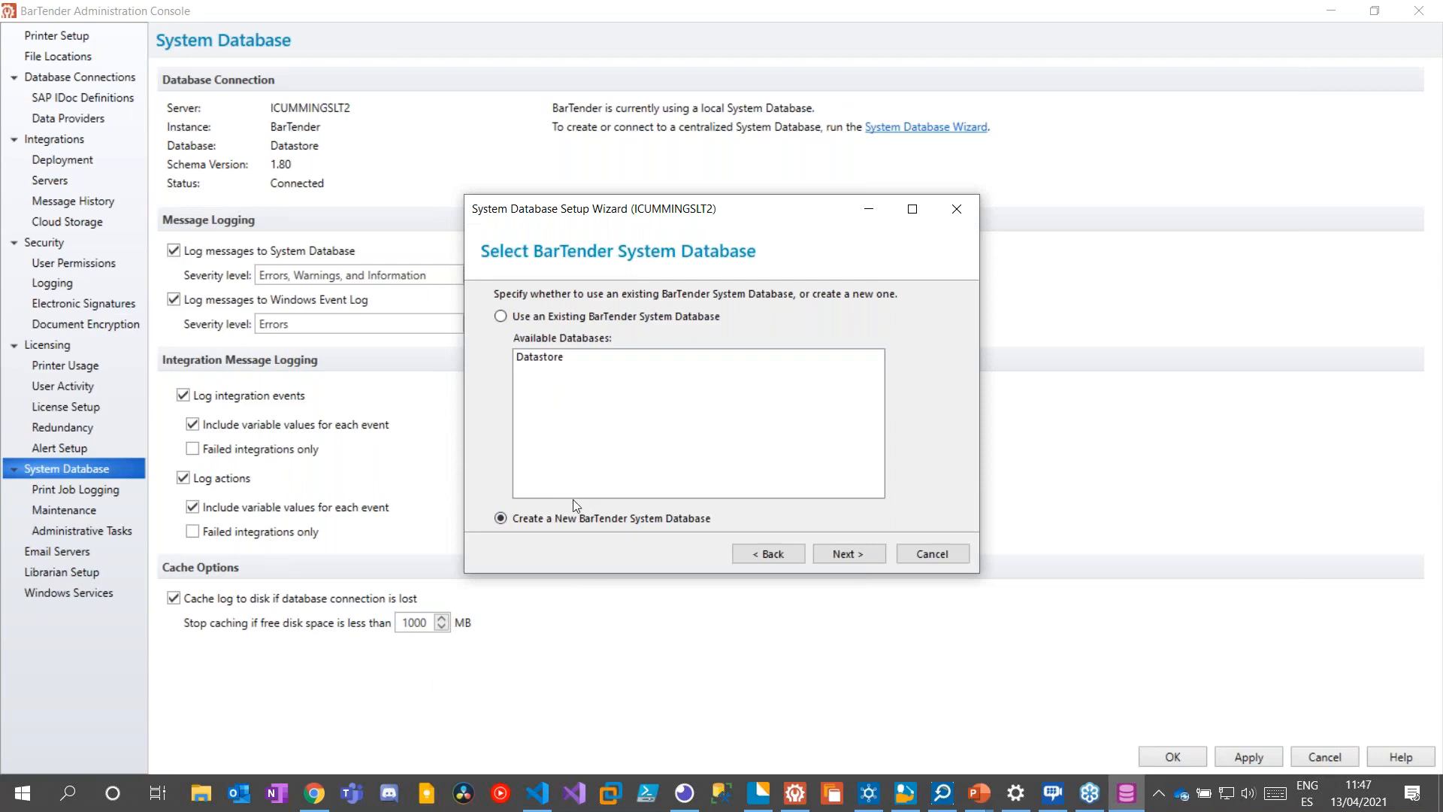
left_click(552, 359)
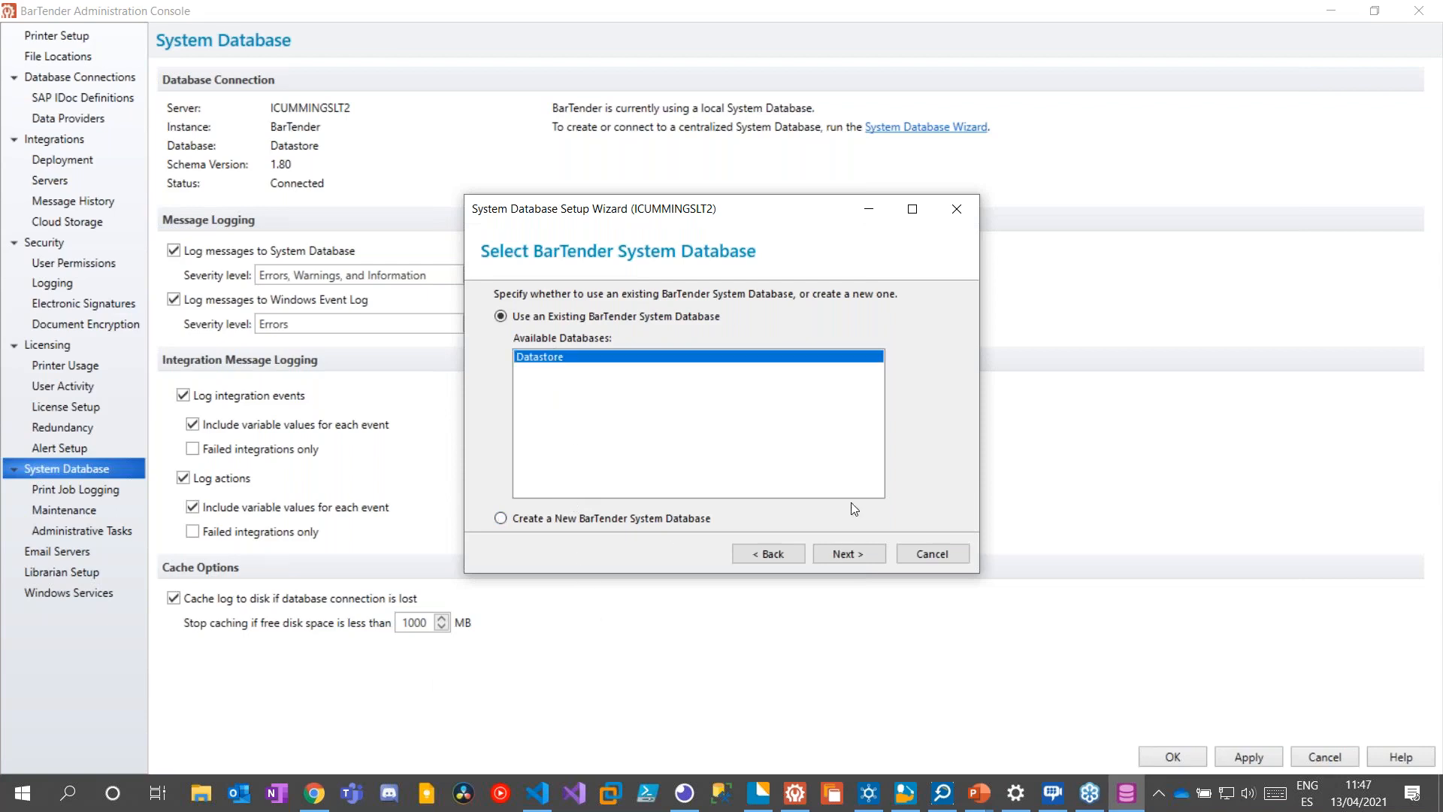
left_click(860, 552)
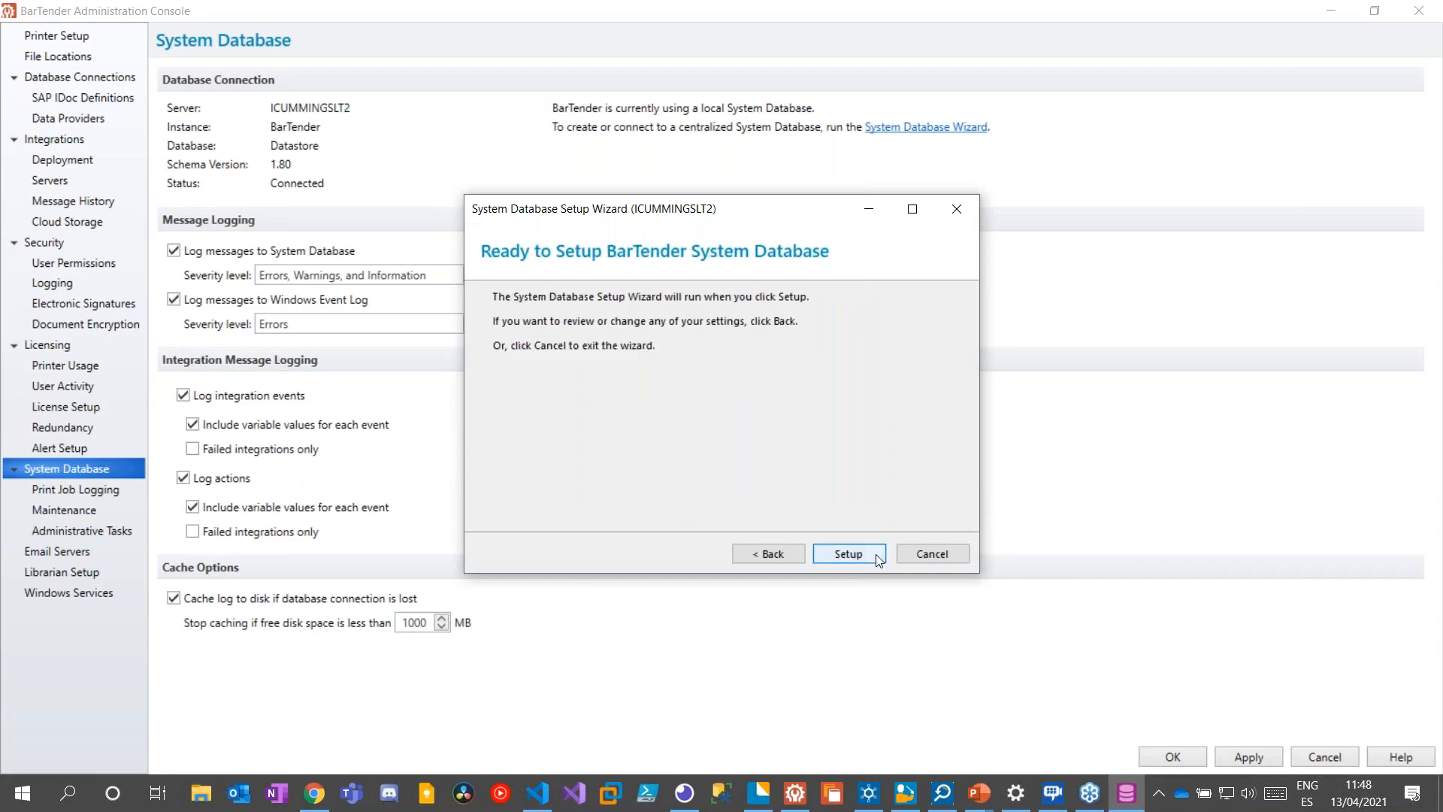
left_click(876, 553)
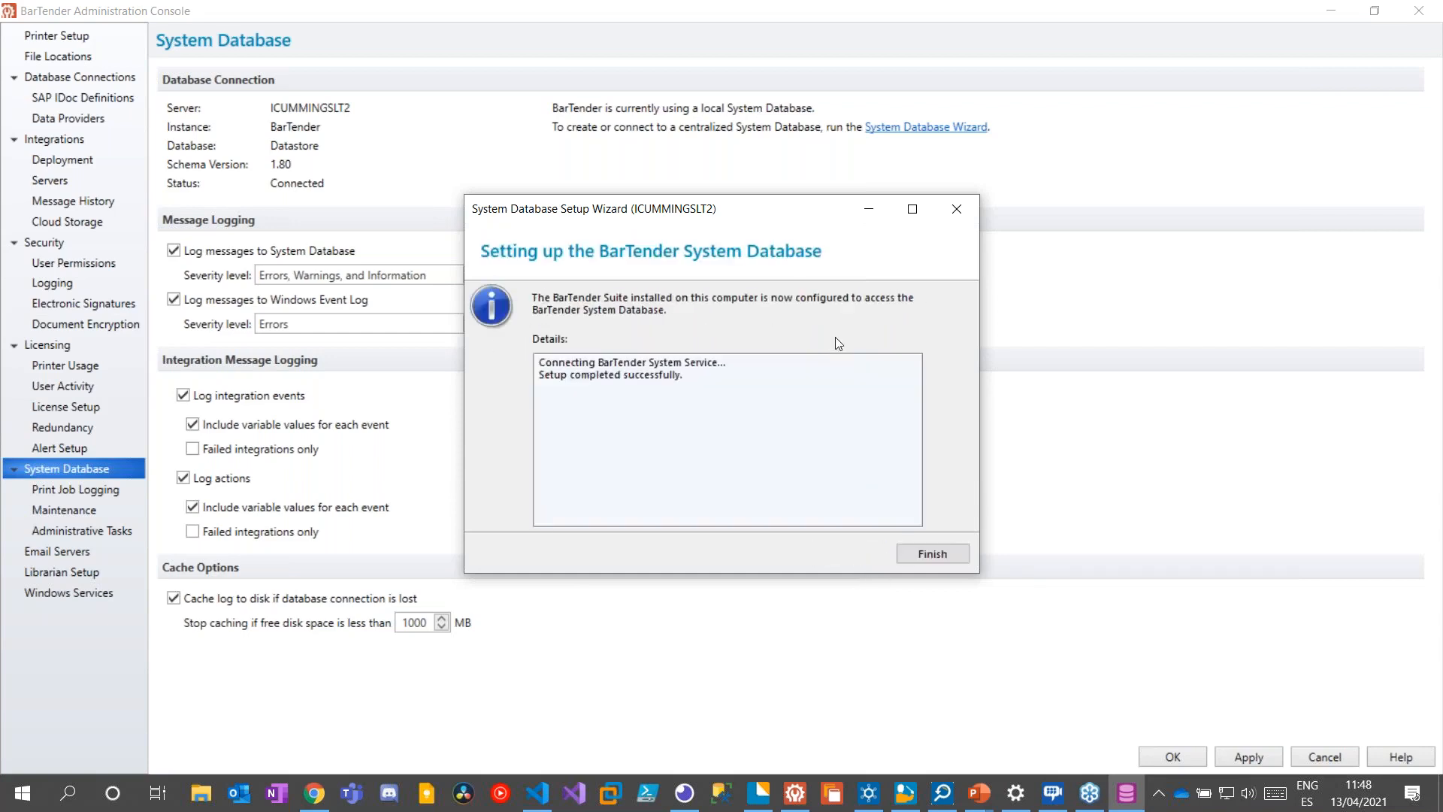
left_click(949, 555)
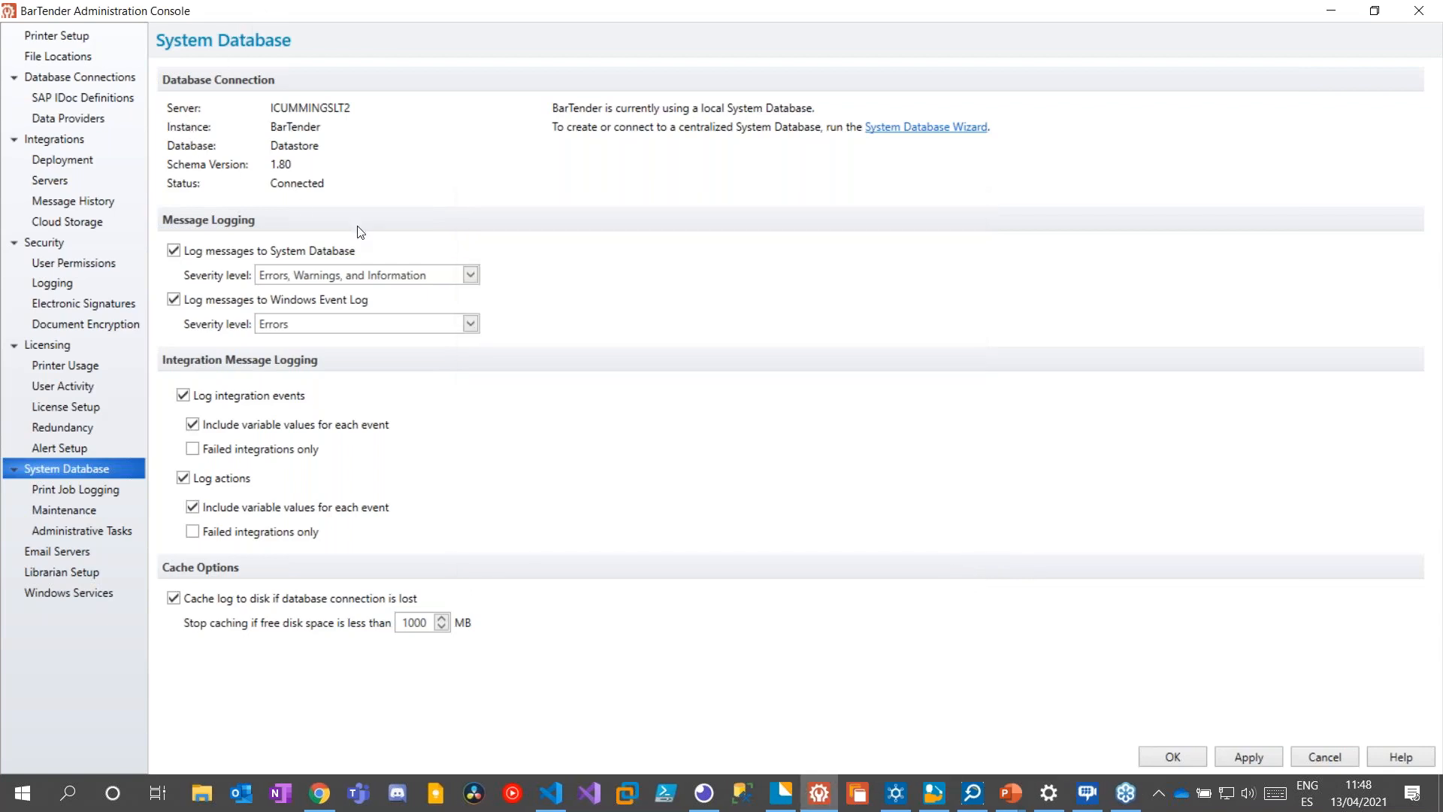
Review the print job logging settings, including the item and color choices for images of printed items
left_click(57, 489)
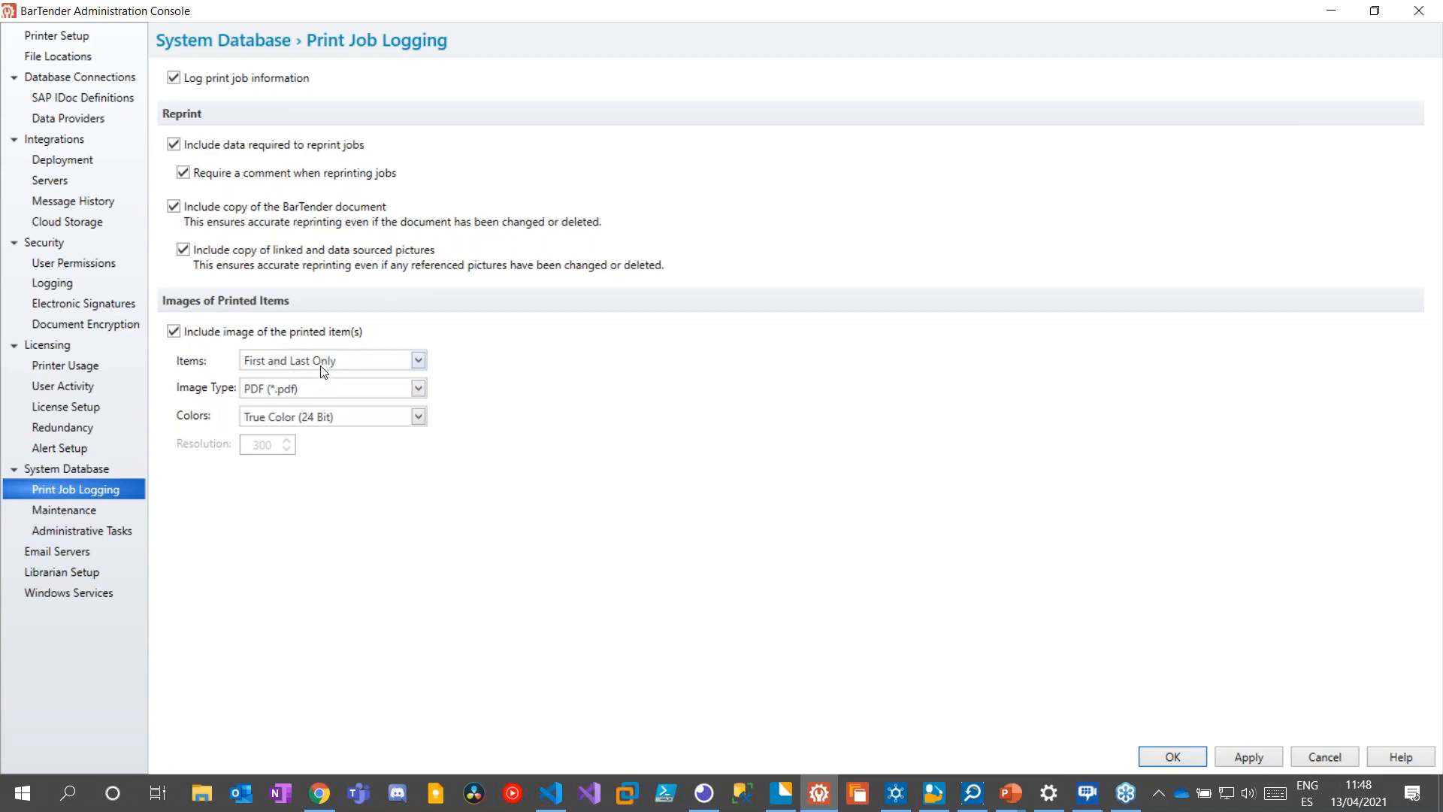
left_click(418, 361)
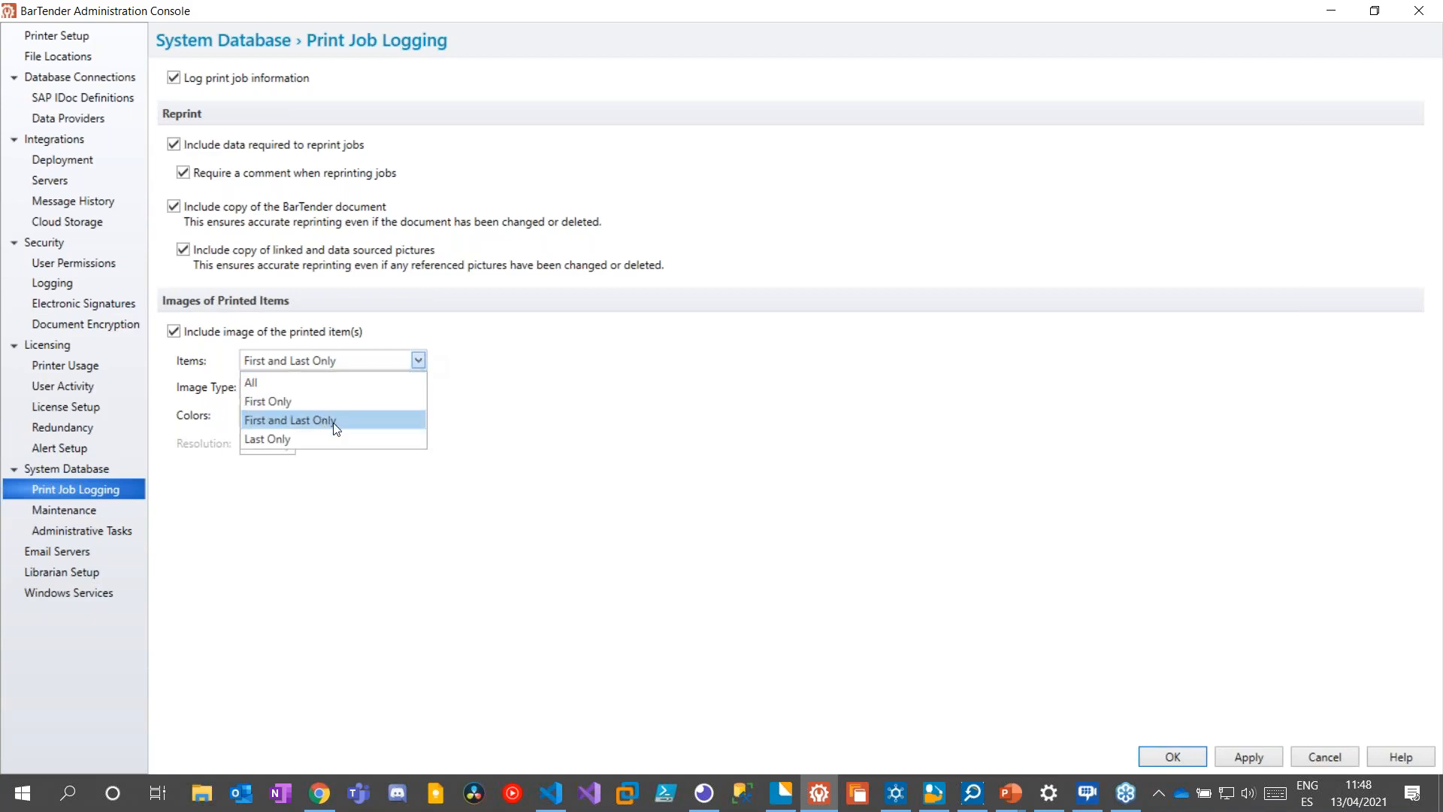
left_click(533, 415)
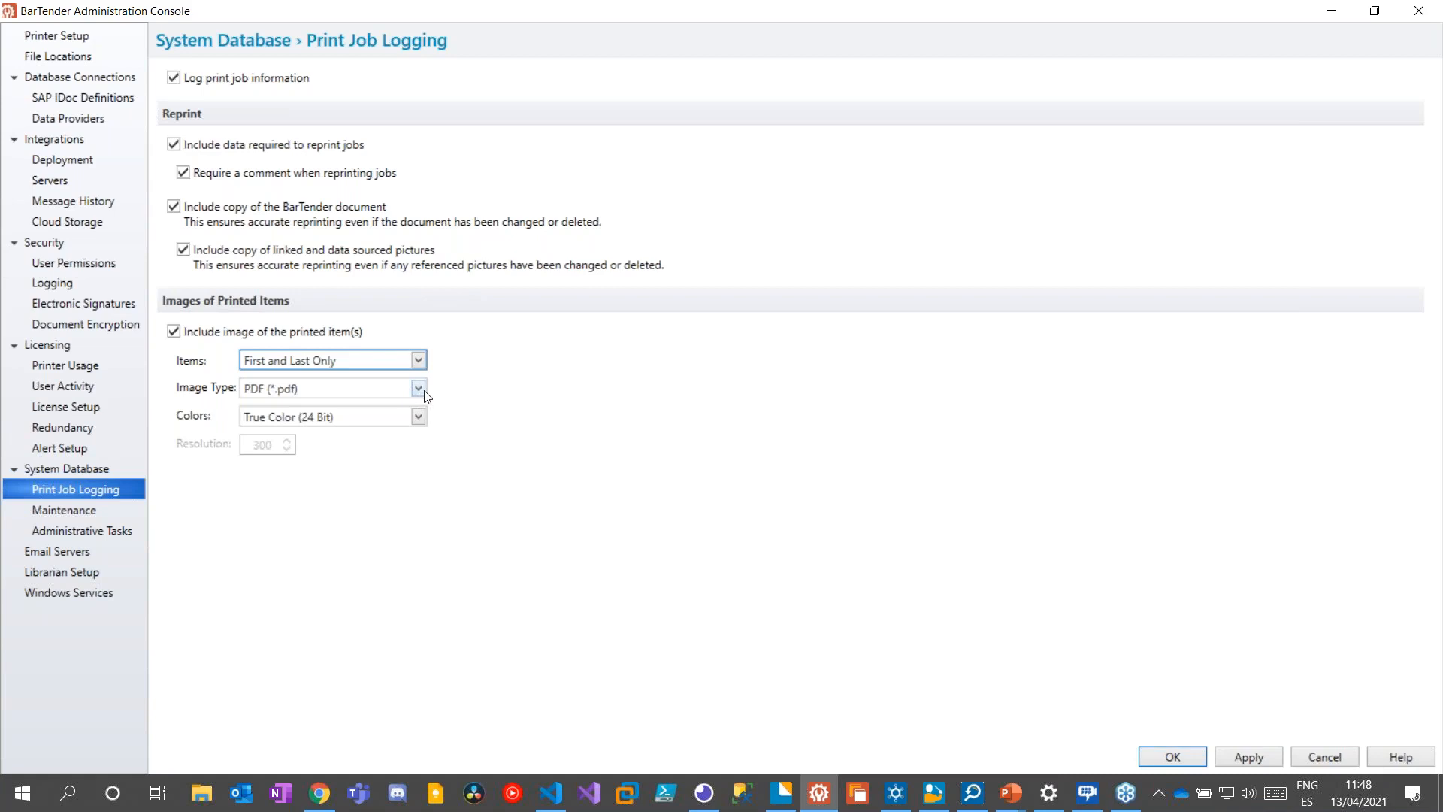
left_click(418, 418)
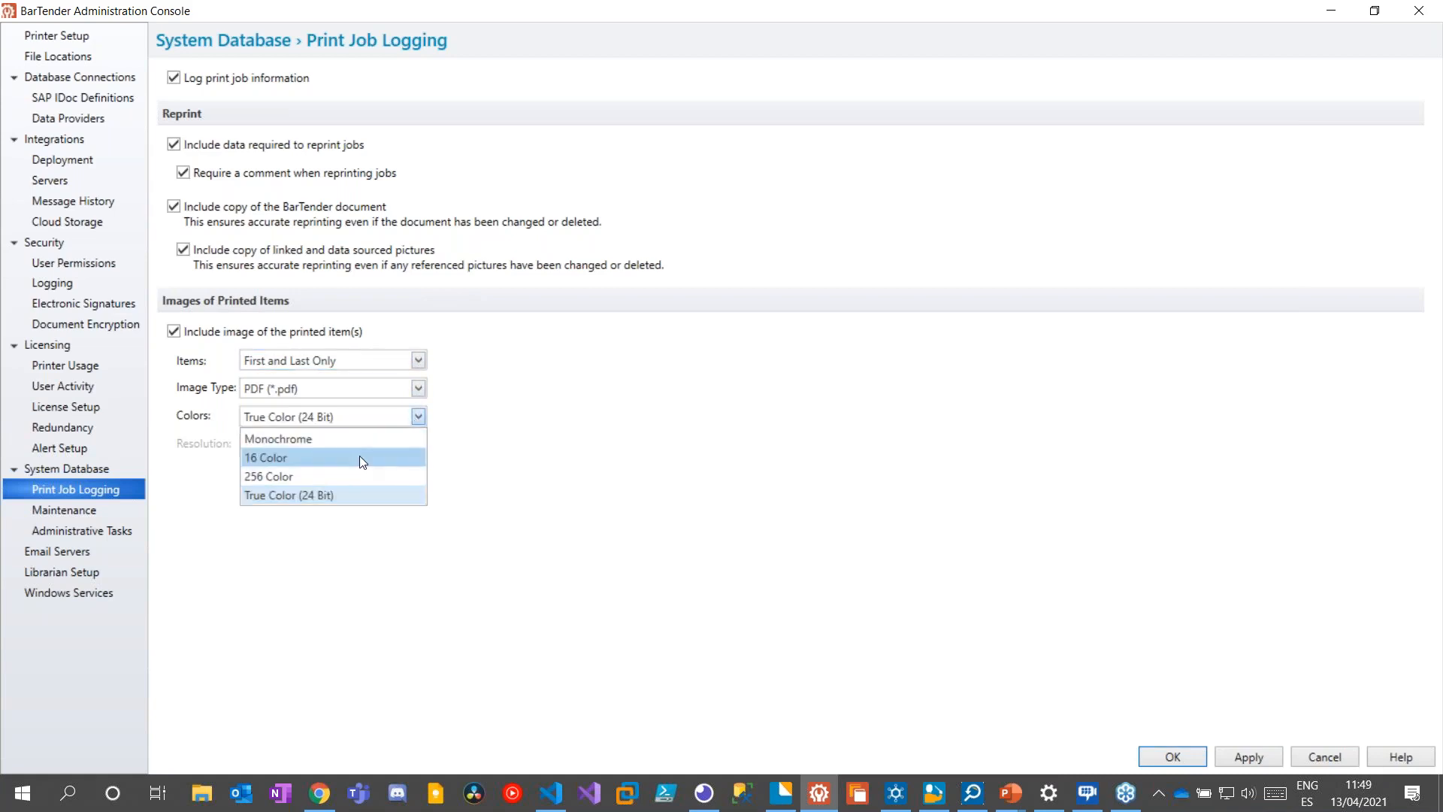
left_click(481, 447)
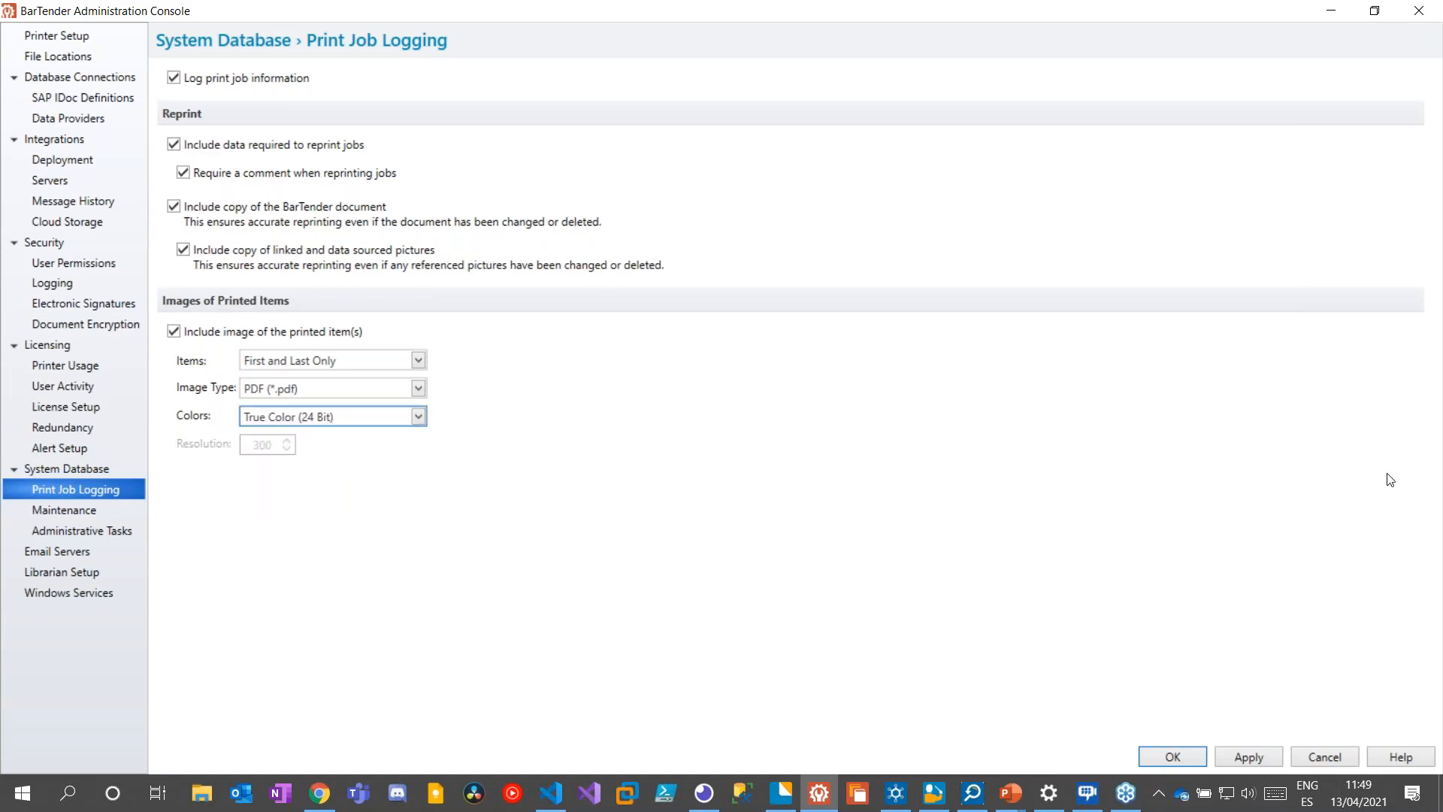
Switch to BarTender Designer, create a new blank document, and look through its data sources, layers and components
left_click(1327, 13)
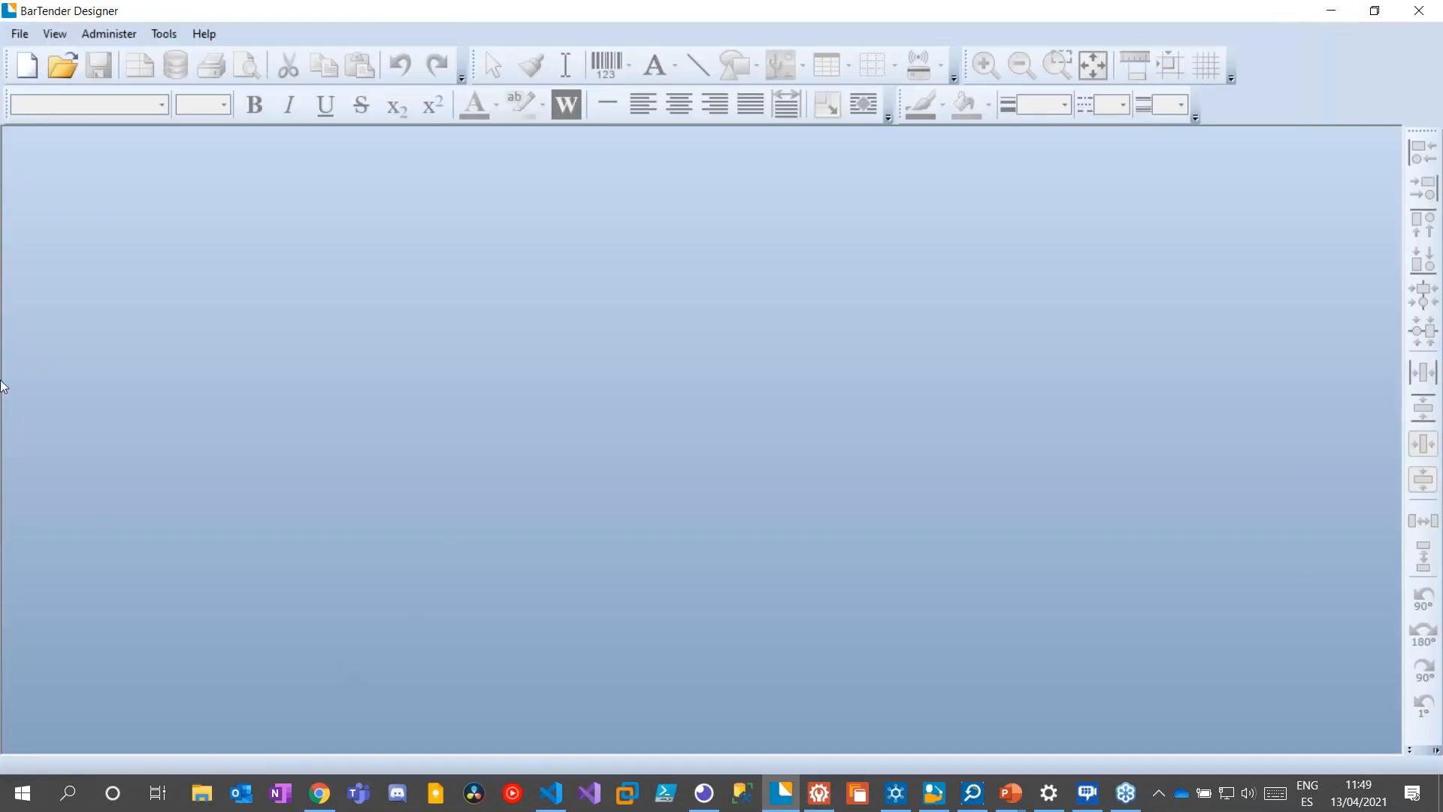
left_click(27, 67)
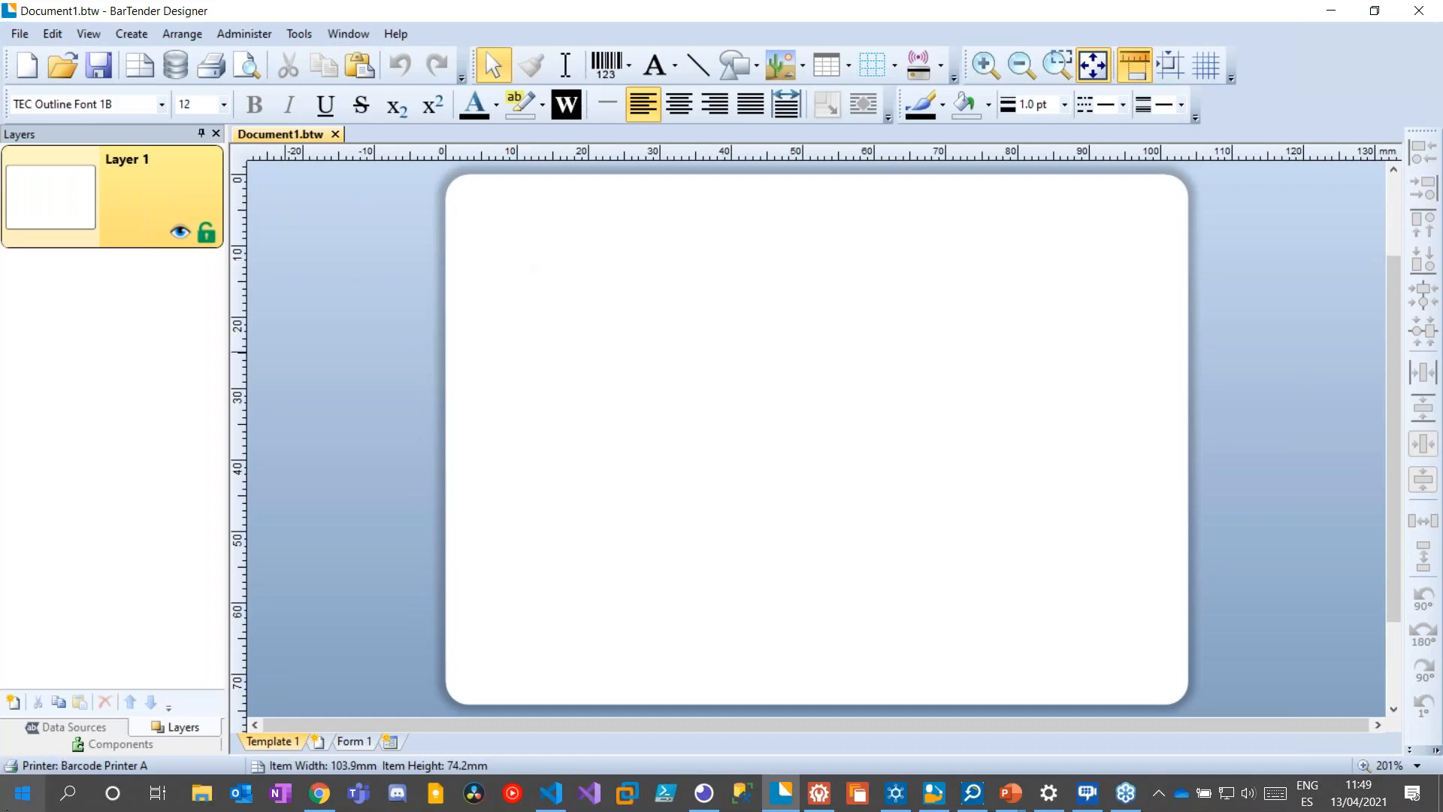
left_click(83, 726)
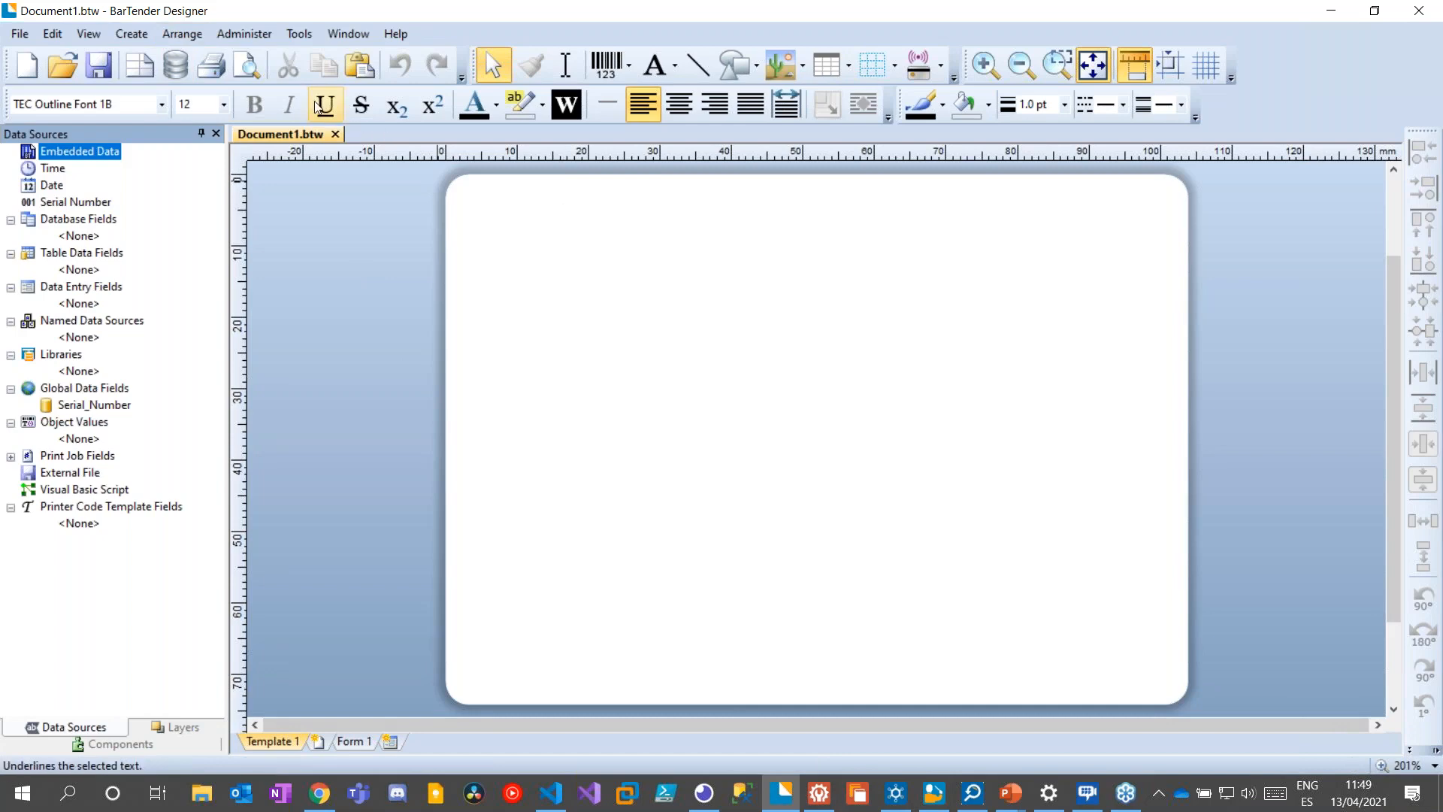
left_click(131, 34)
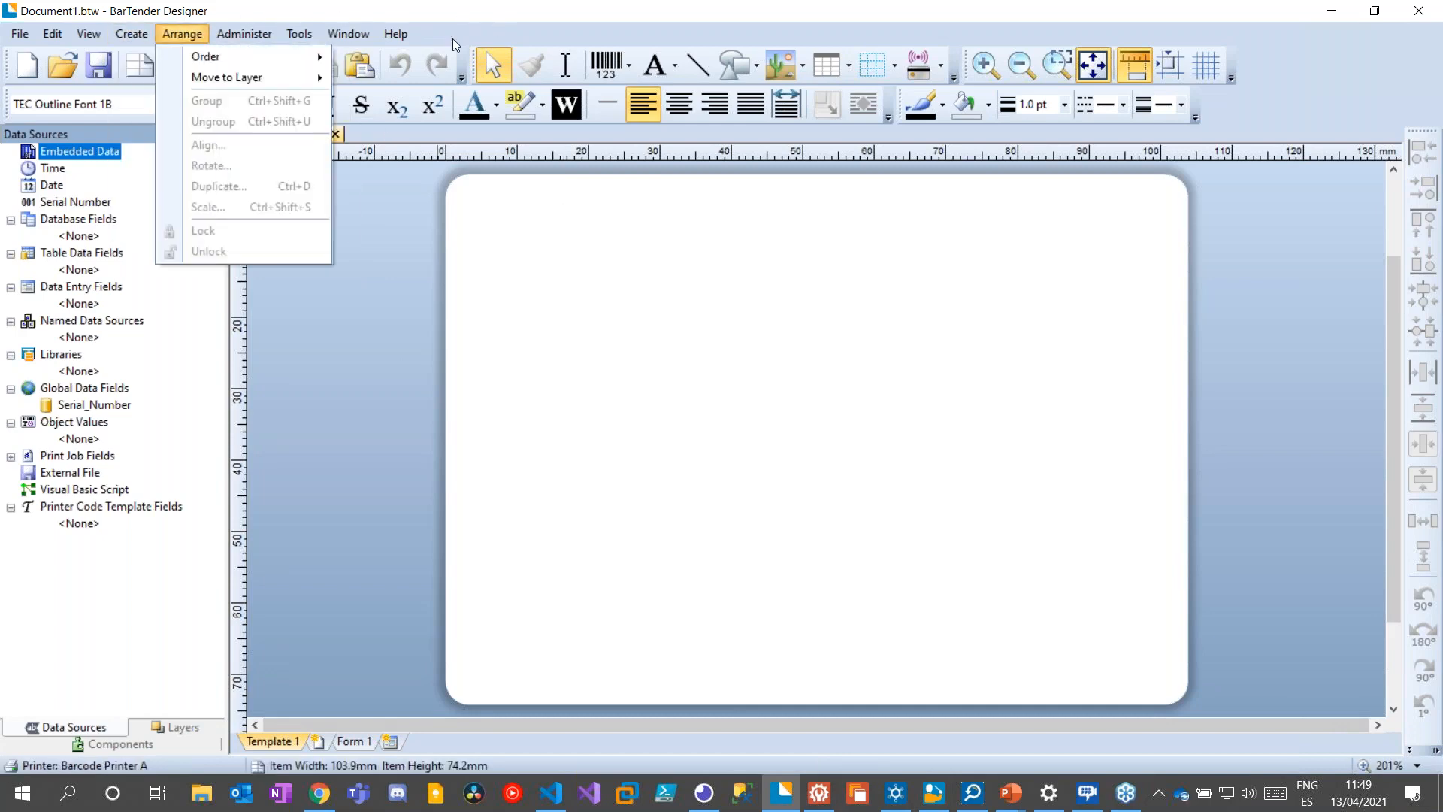
left_click(464, 54)
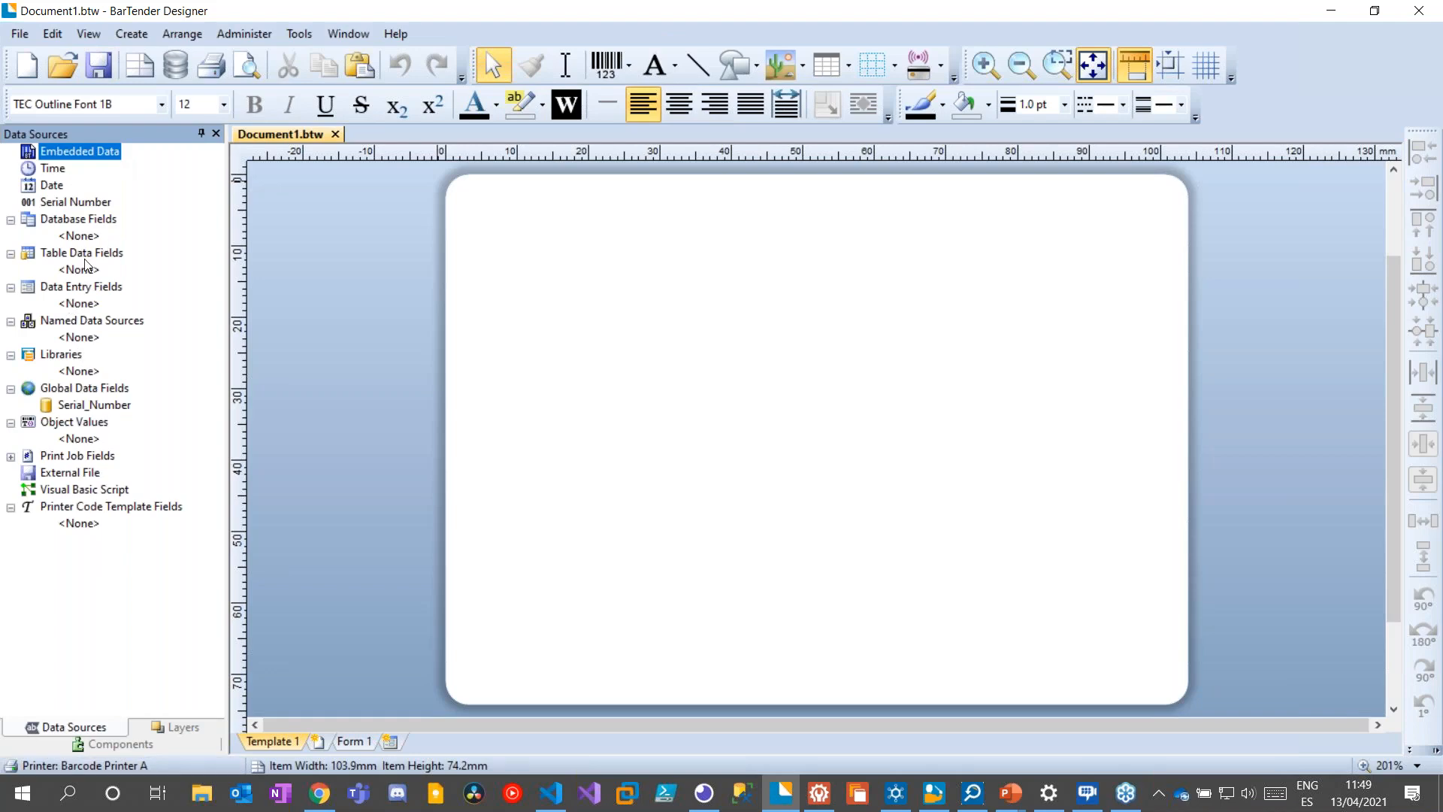
left_click(168, 729)
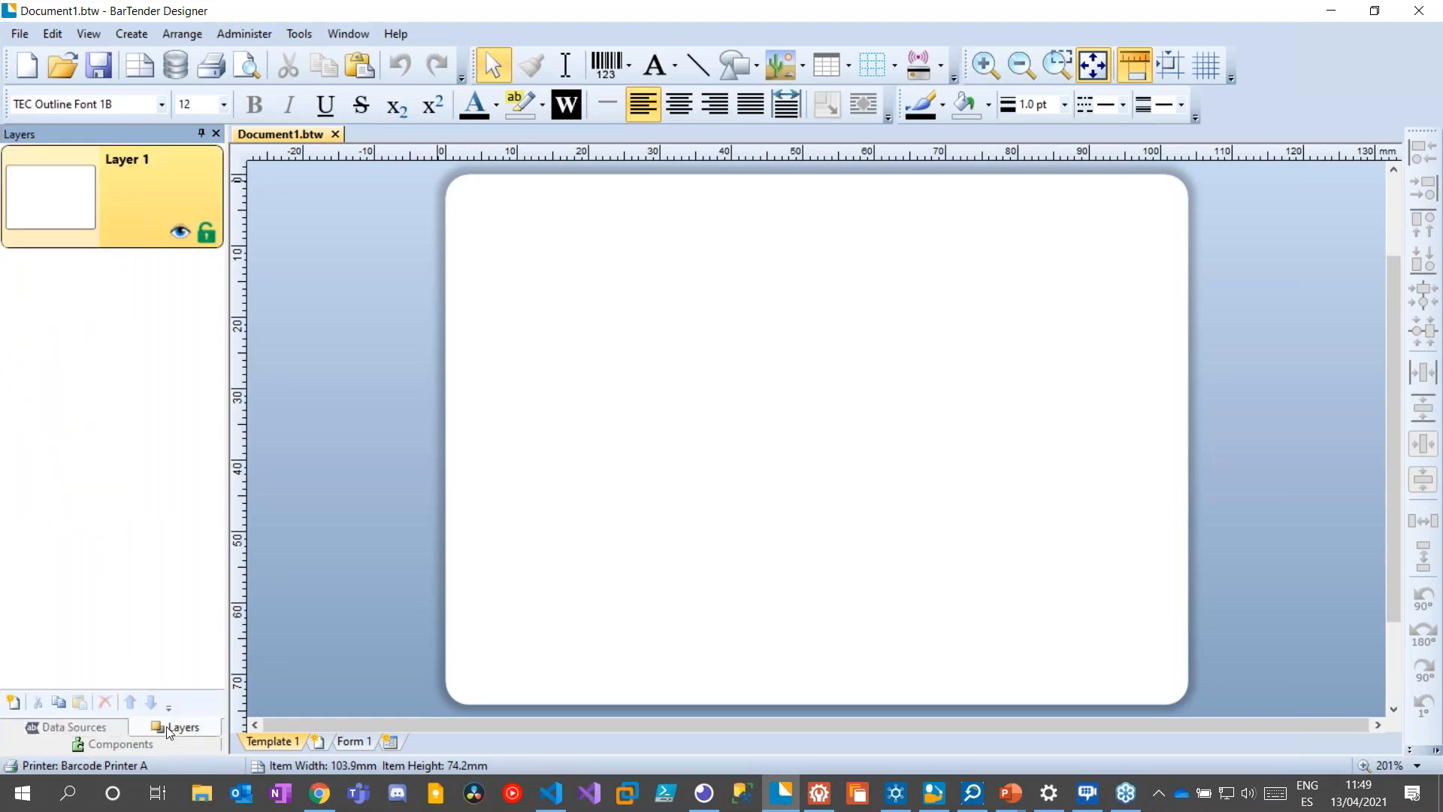
left_click(134, 748)
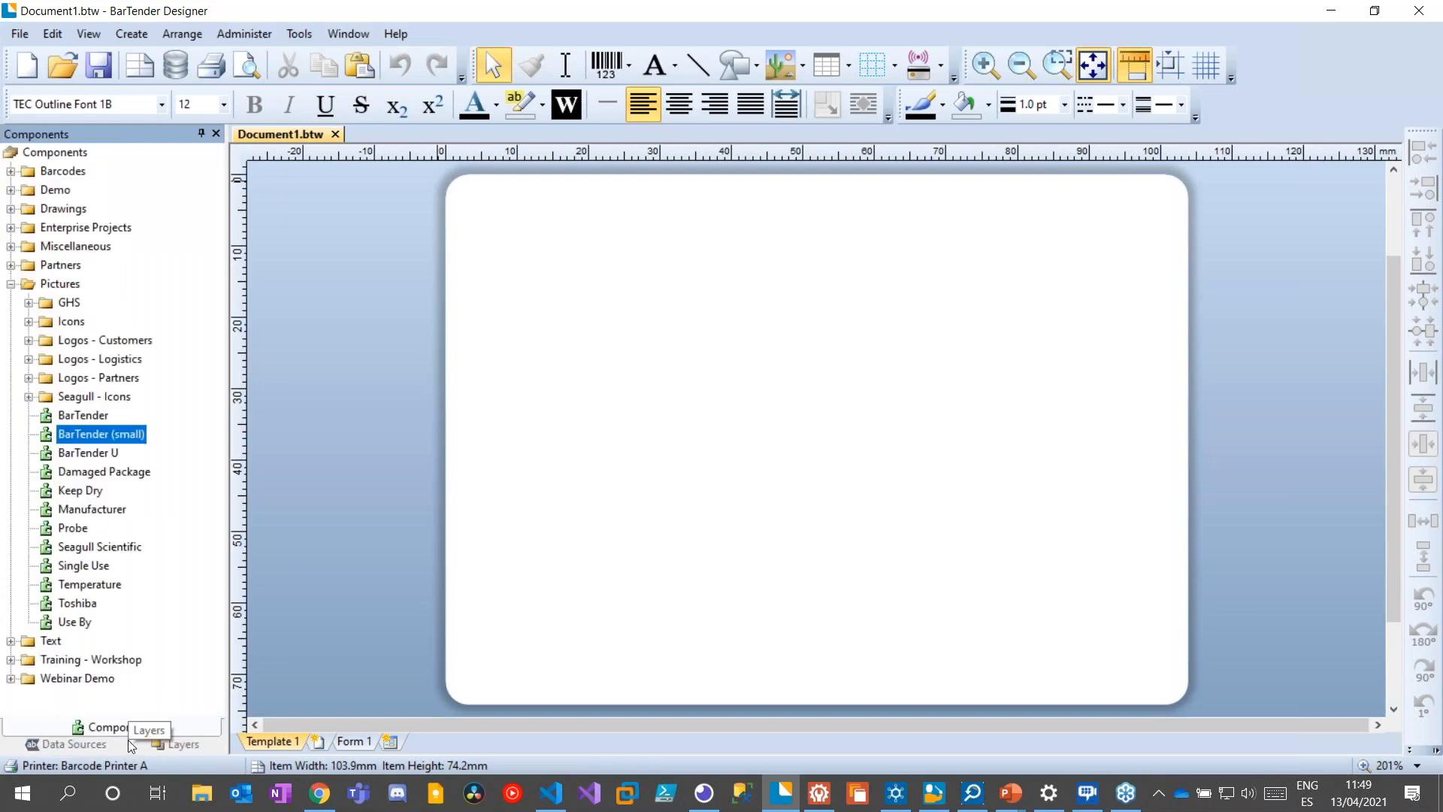
left_click(79, 745)
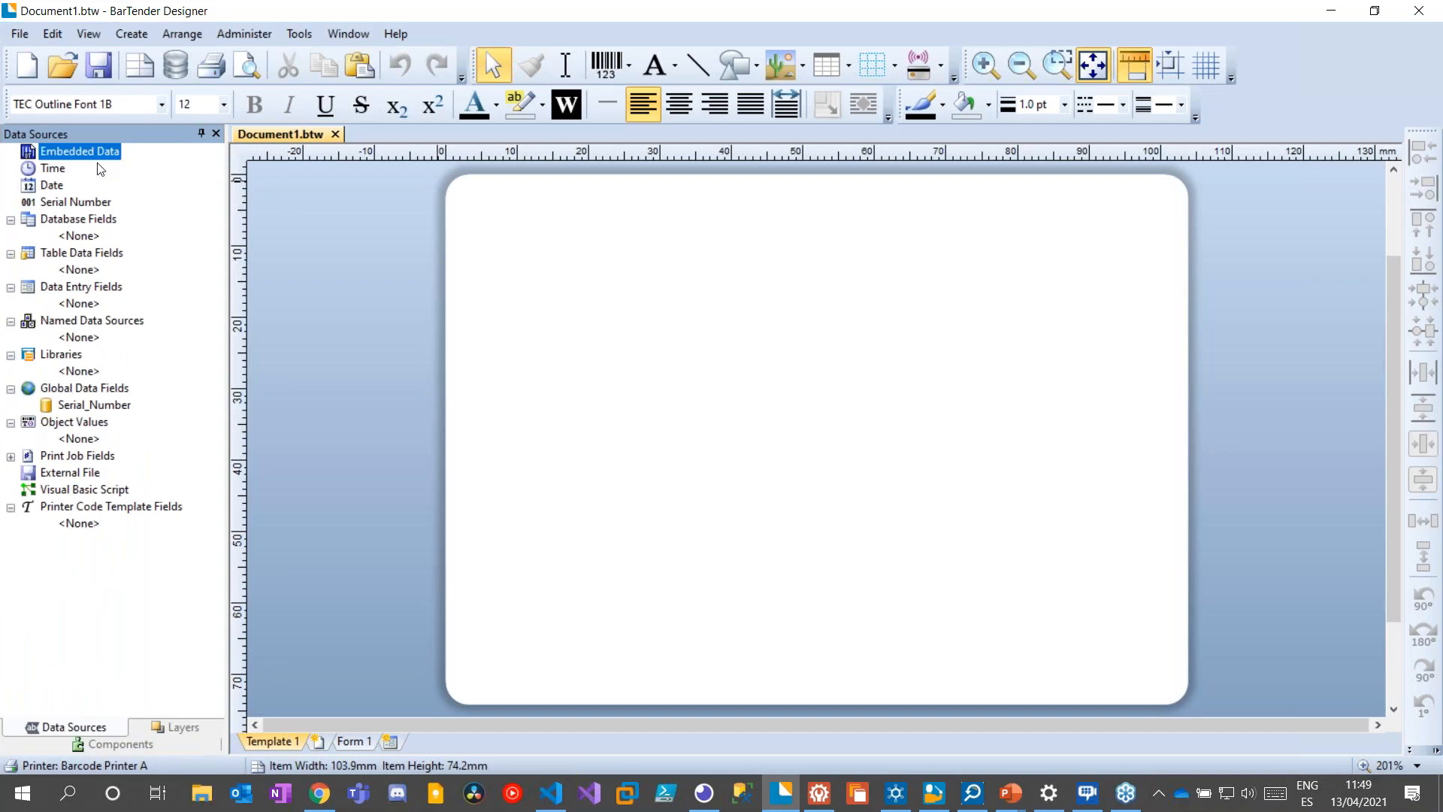
Place an embedded data text object near the template's upper-left corner and delete it
left_click_drag(100, 160, 581, 245)
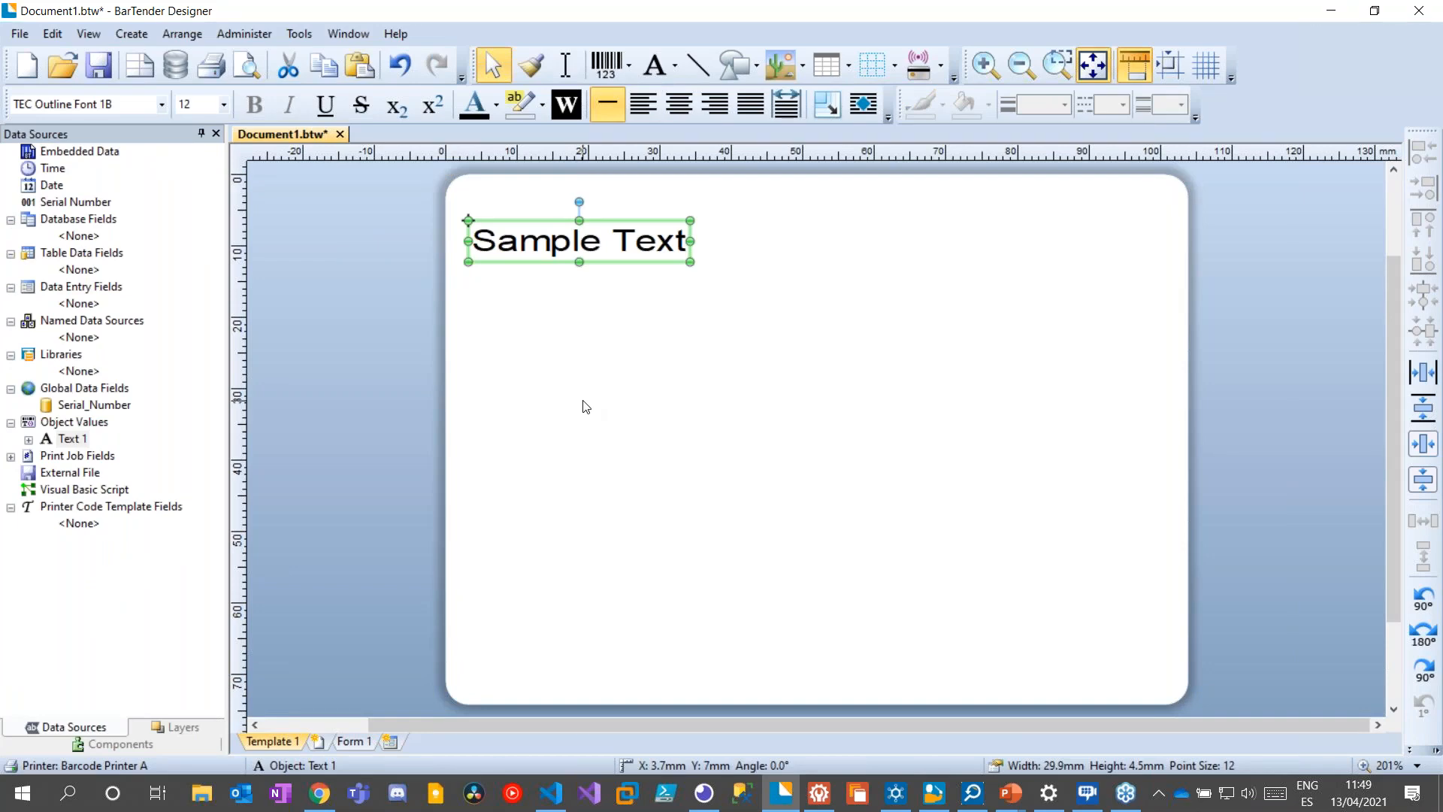
key("Delete")
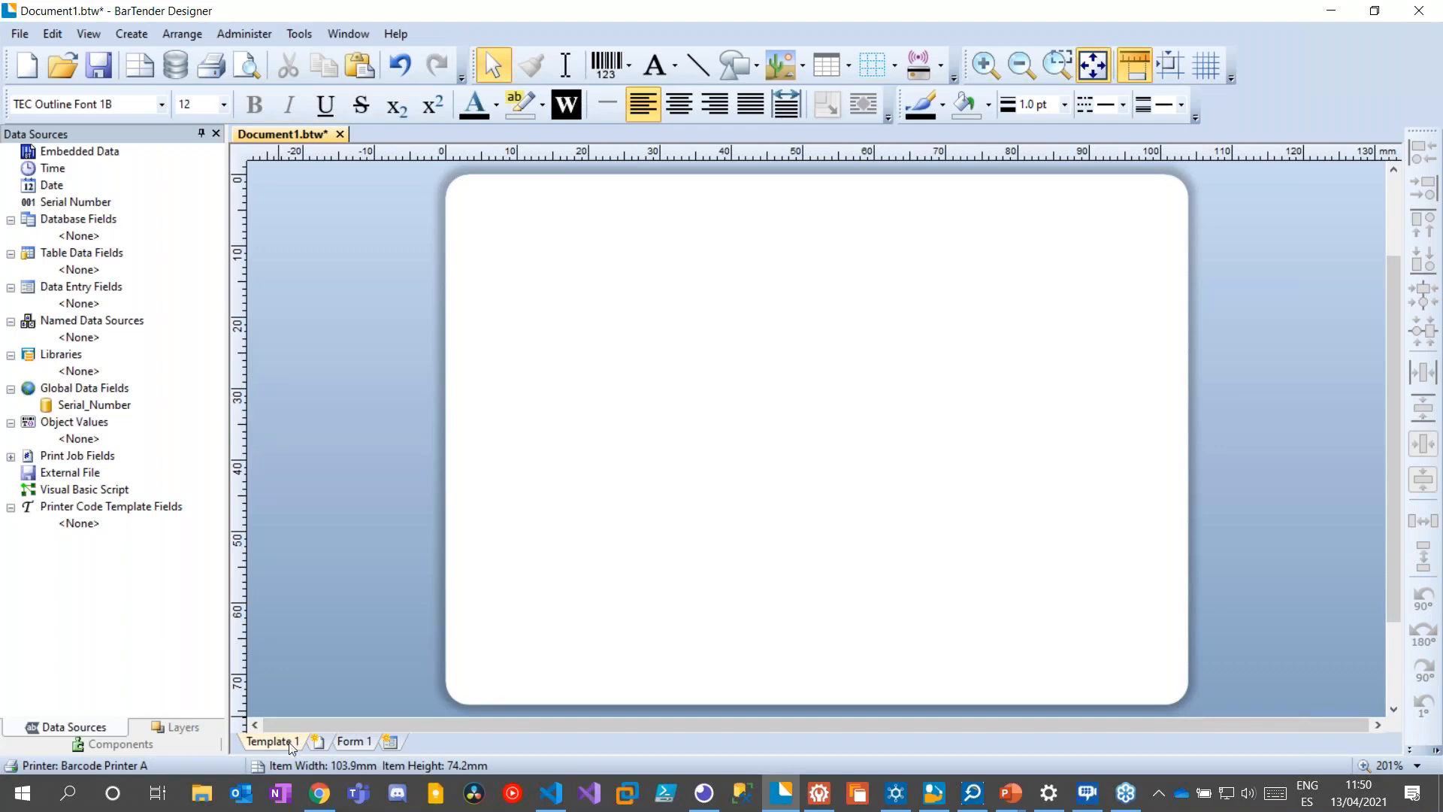
View the document's data entry form, Form 1
left_click(355, 746)
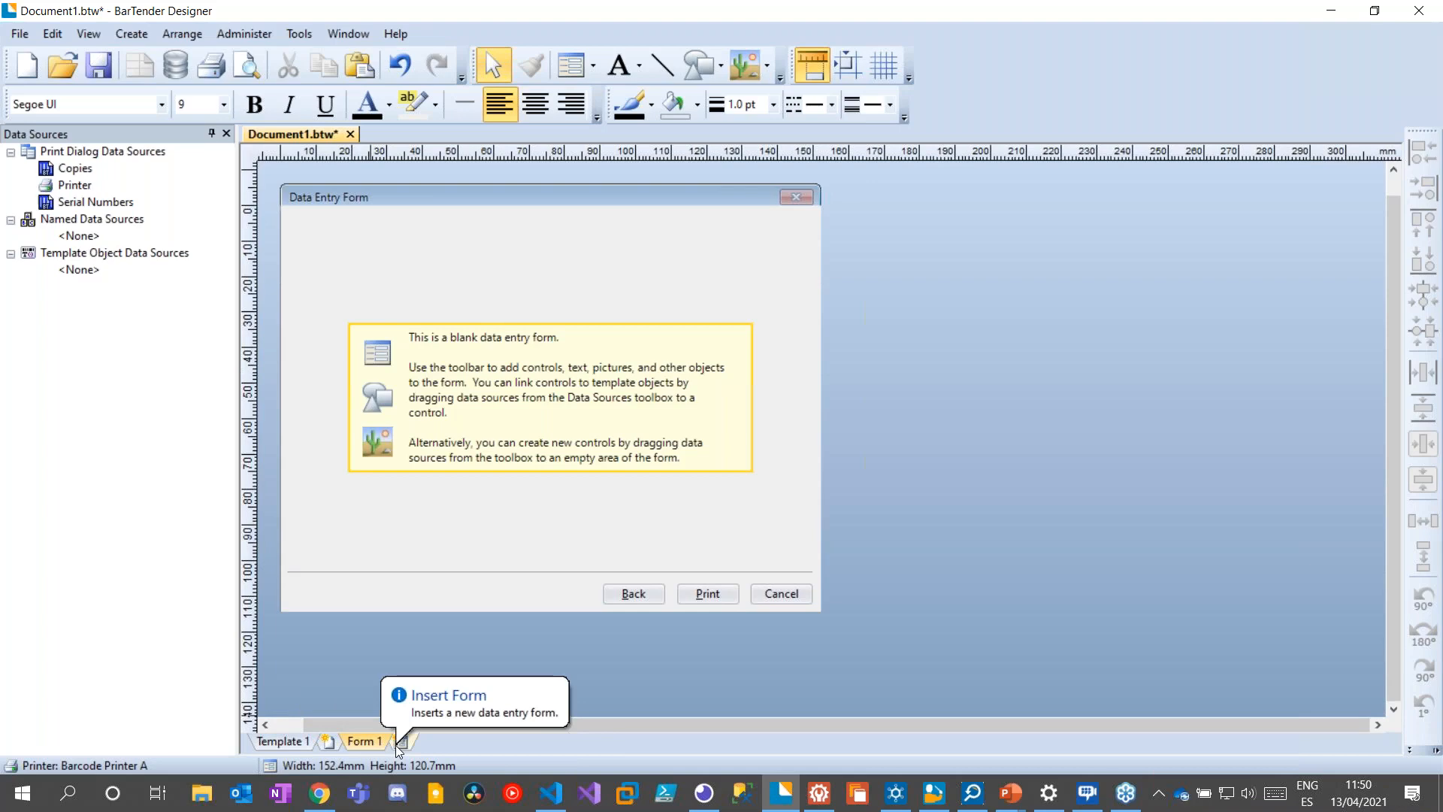
Return to Template 1, open the document's print settings, and select Barcode Printer B as the printer
left_click(280, 741)
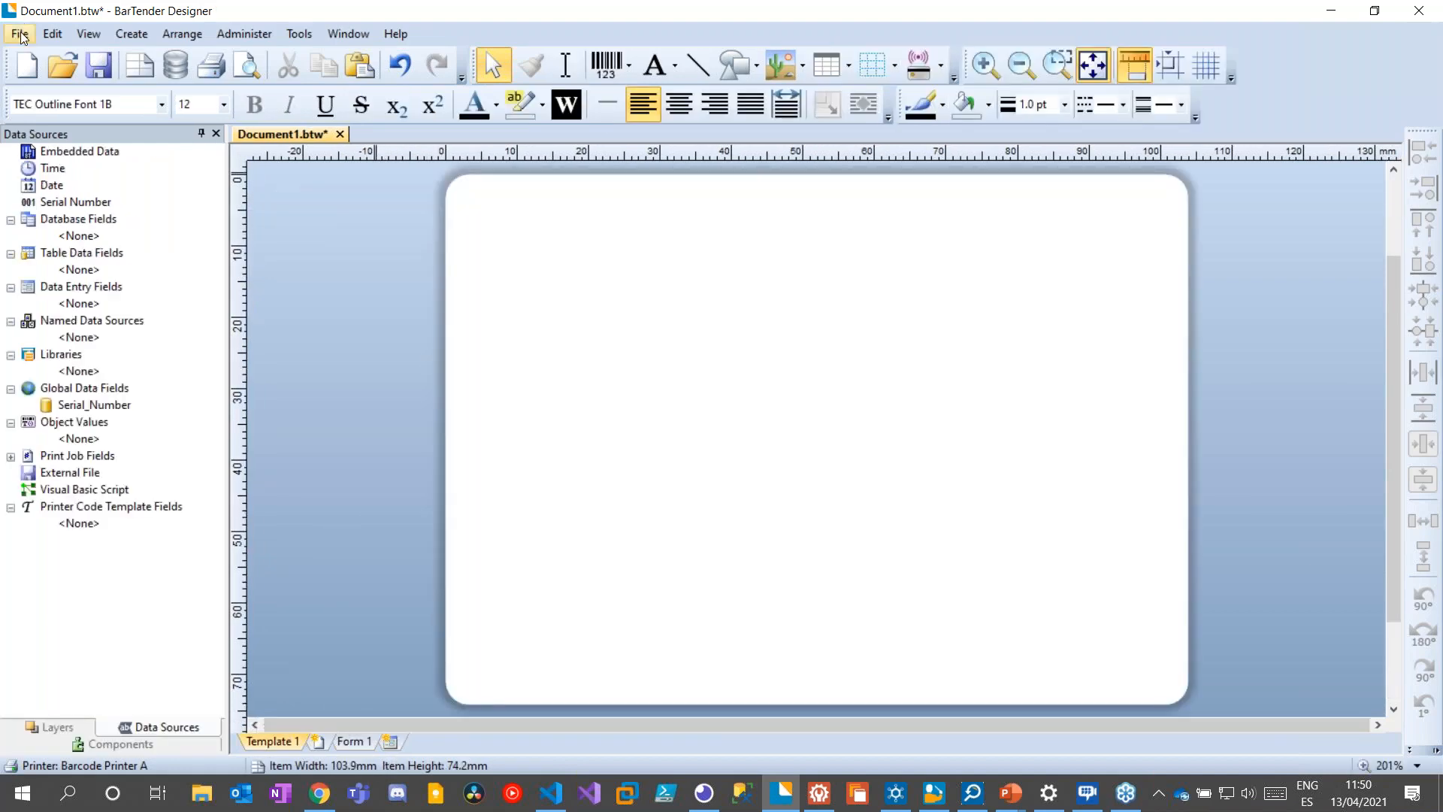
left_click(20, 35)
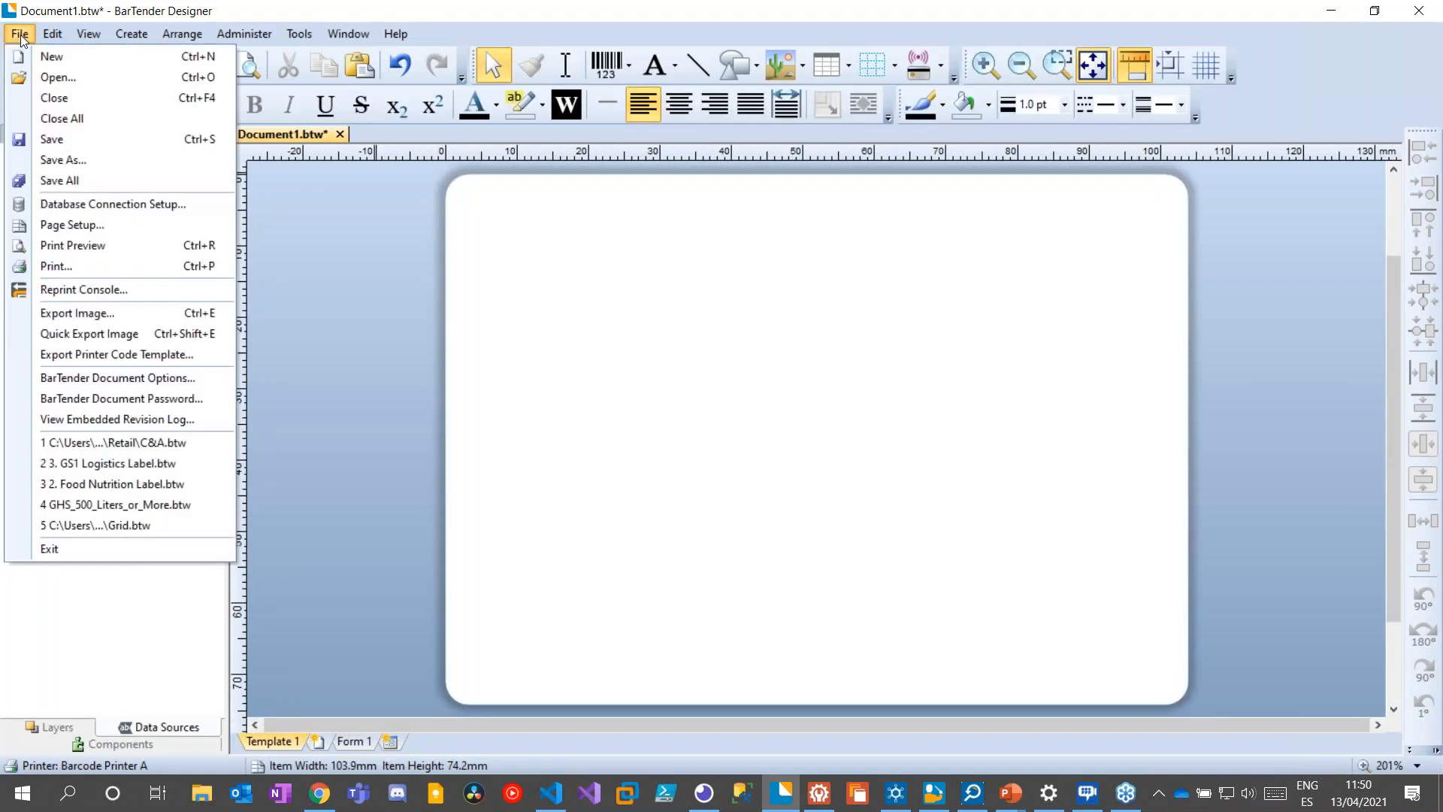
left_click(56, 265)
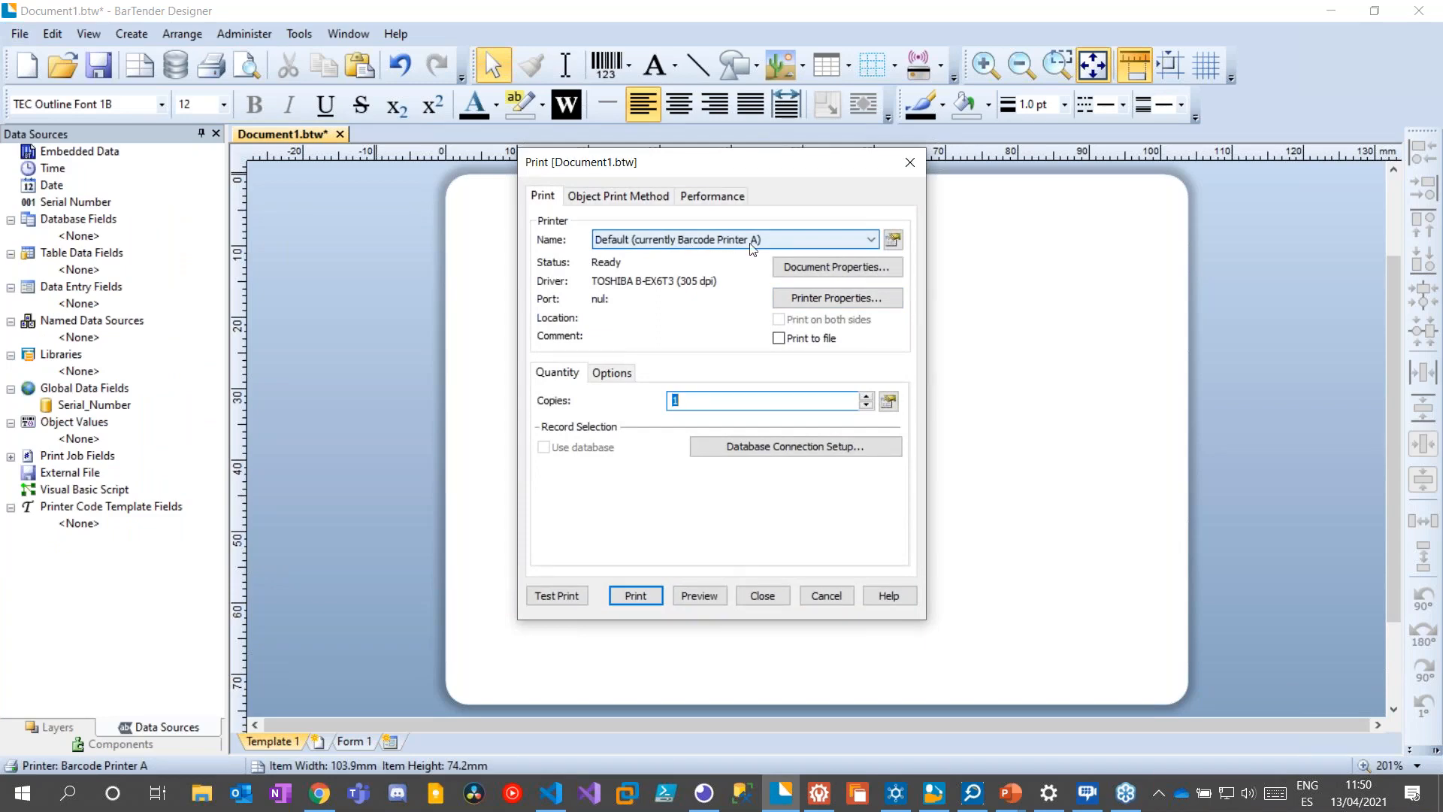
left_click(623, 242)
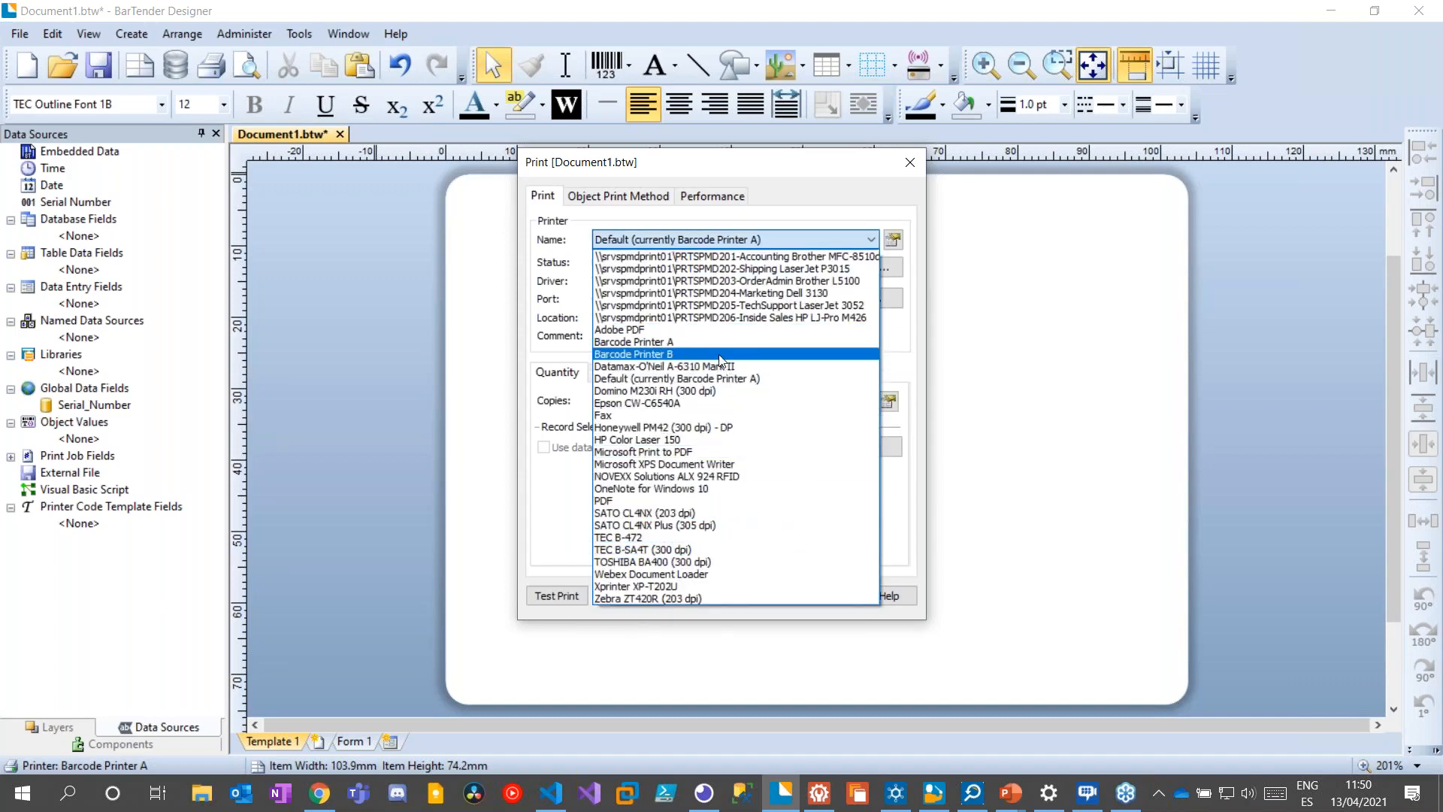
left_click(719, 354)
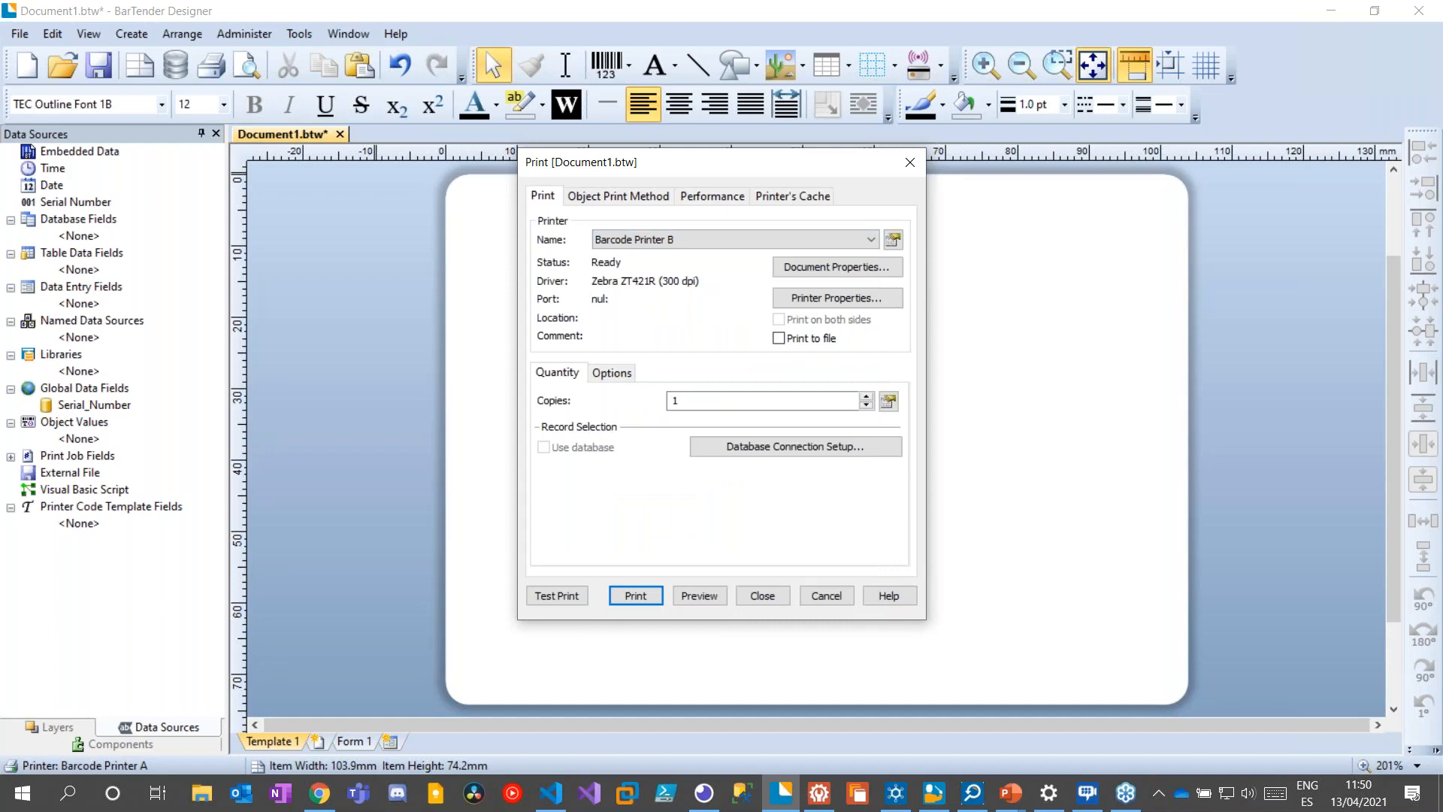
Review Barcode Printer B's document properties, including page setup, driver information, darkness and speed options, and stock settings
left_click(839, 275)
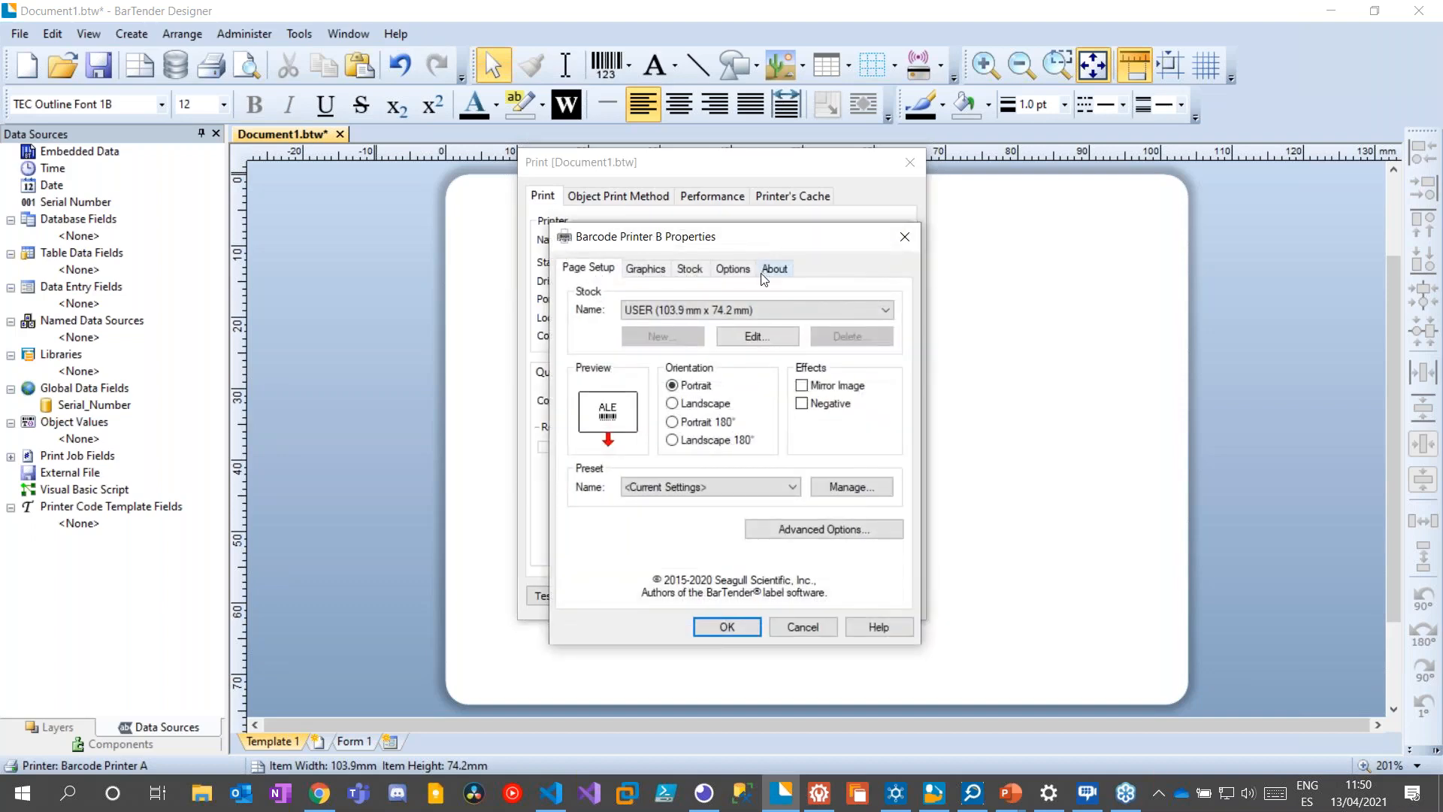
left_click(775, 268)
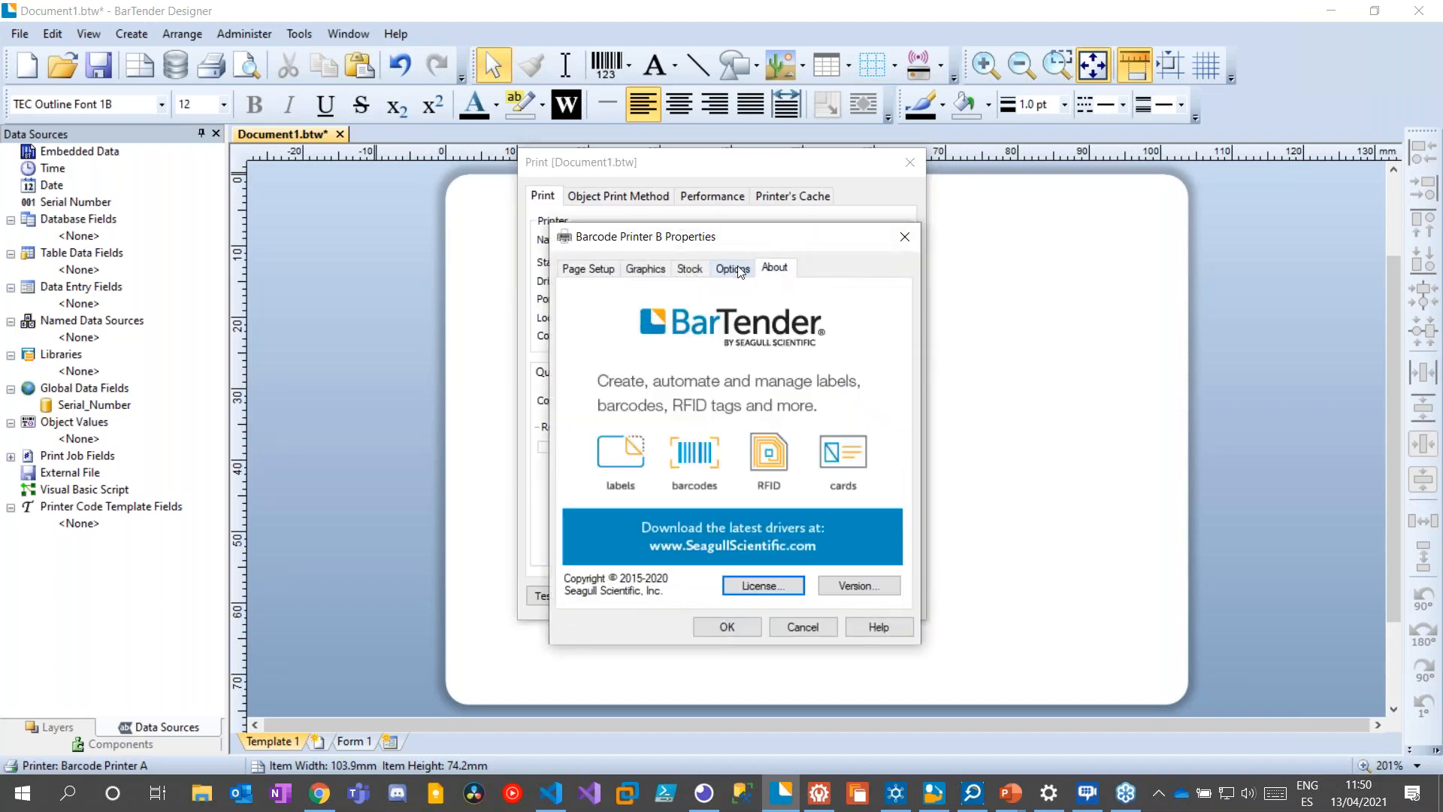
left_click(740, 269)
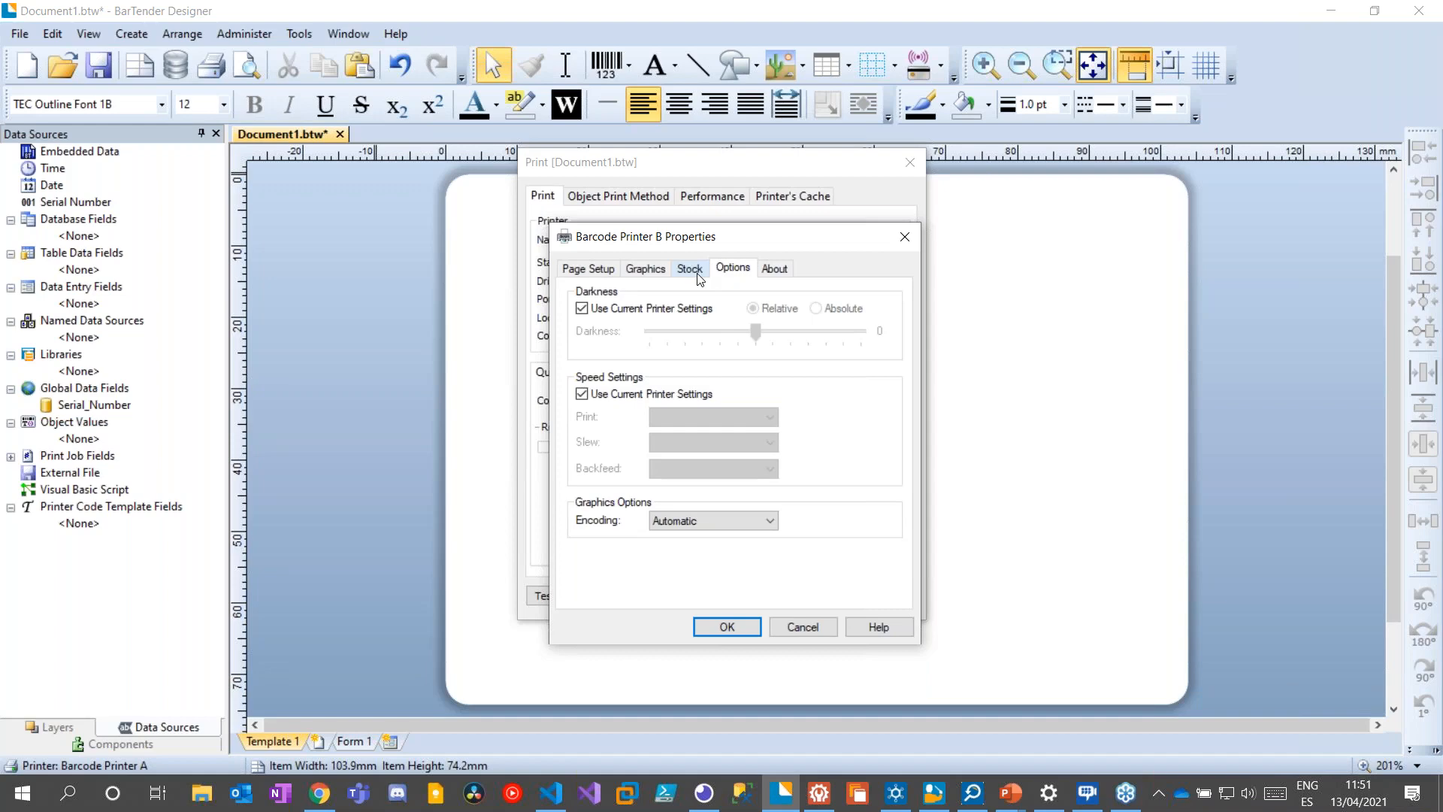
left_click(698, 272)
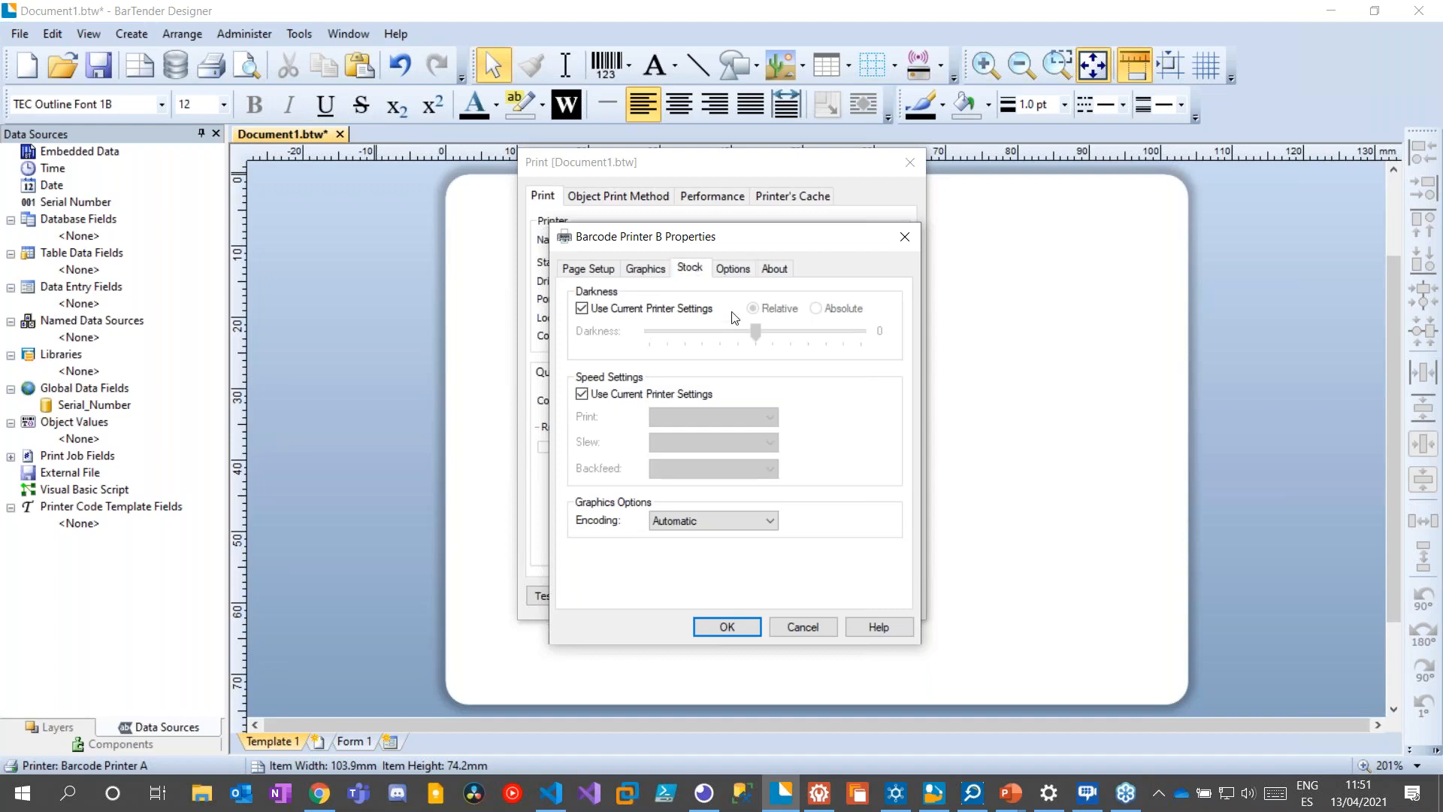
left_click(726, 628)
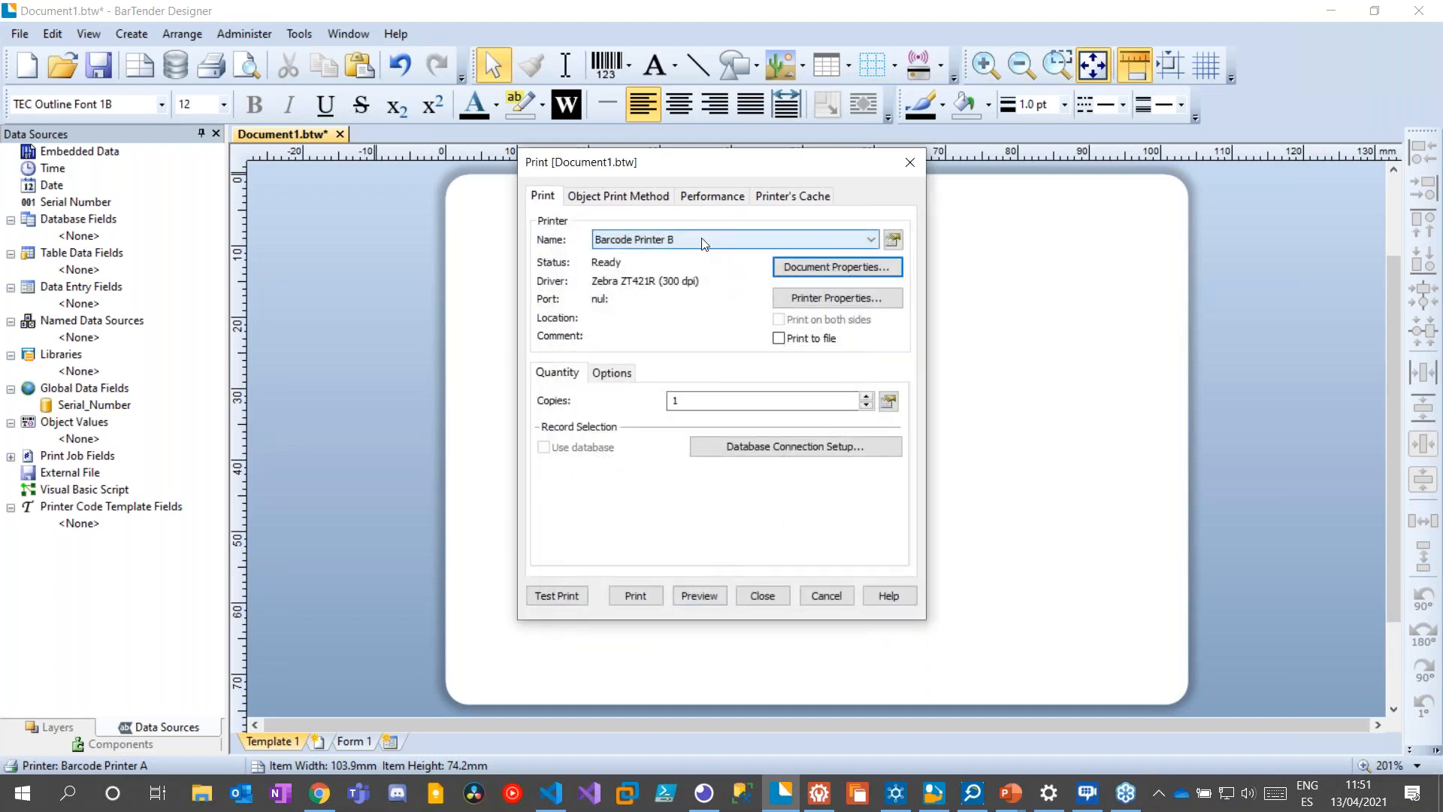
Select Barcode Printer A as the document's printer and close the print settings
left_click(704, 243)
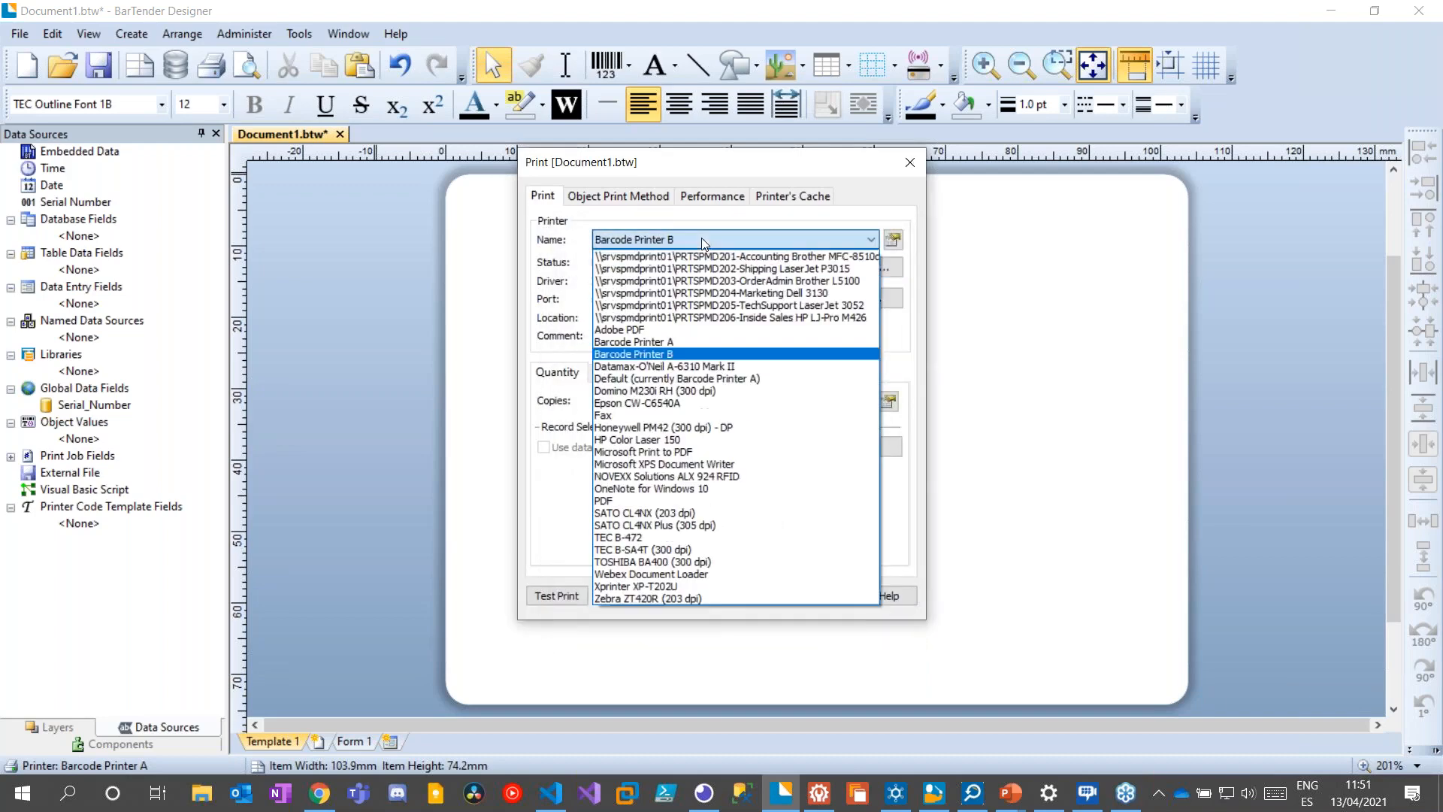
left_click(686, 344)
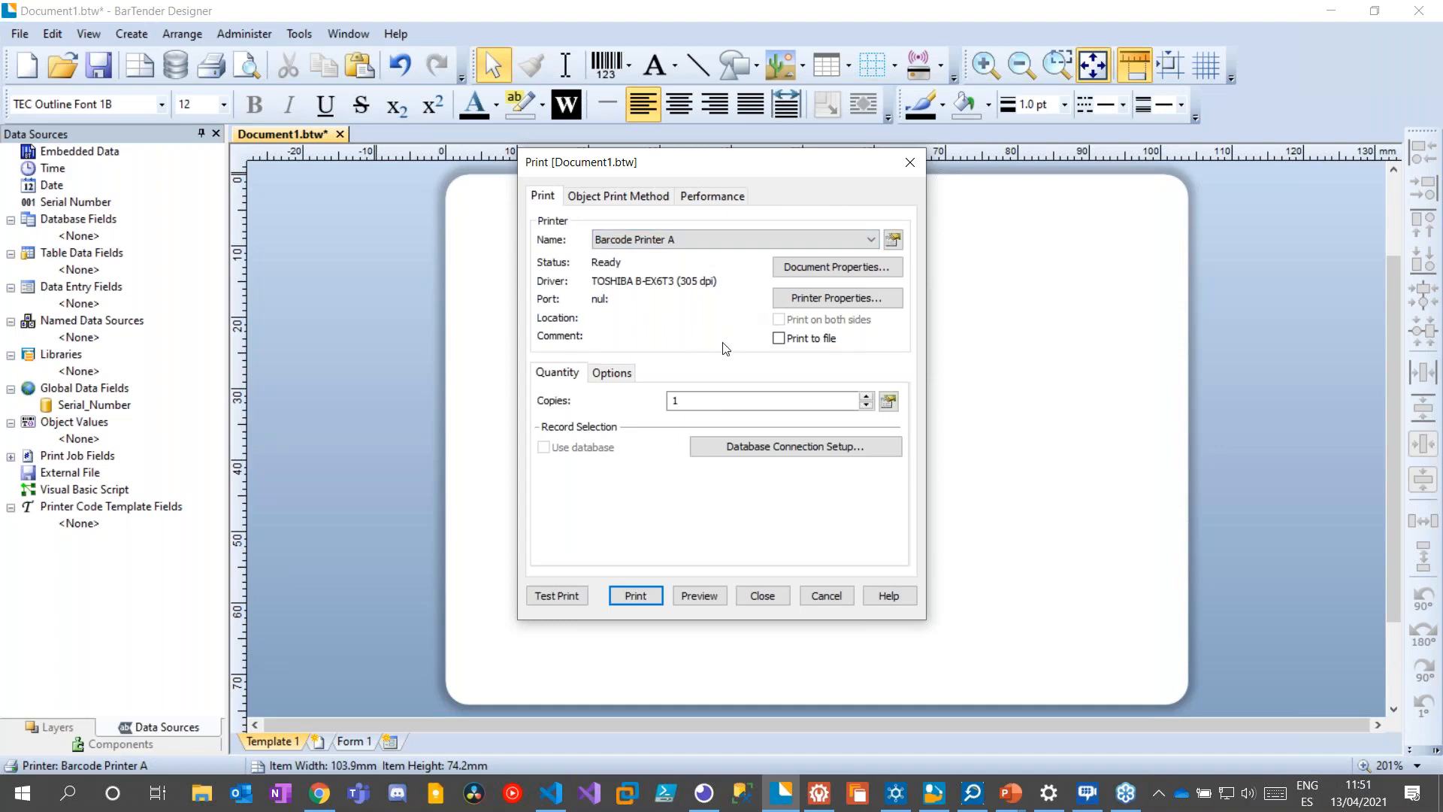
left_click(756, 594)
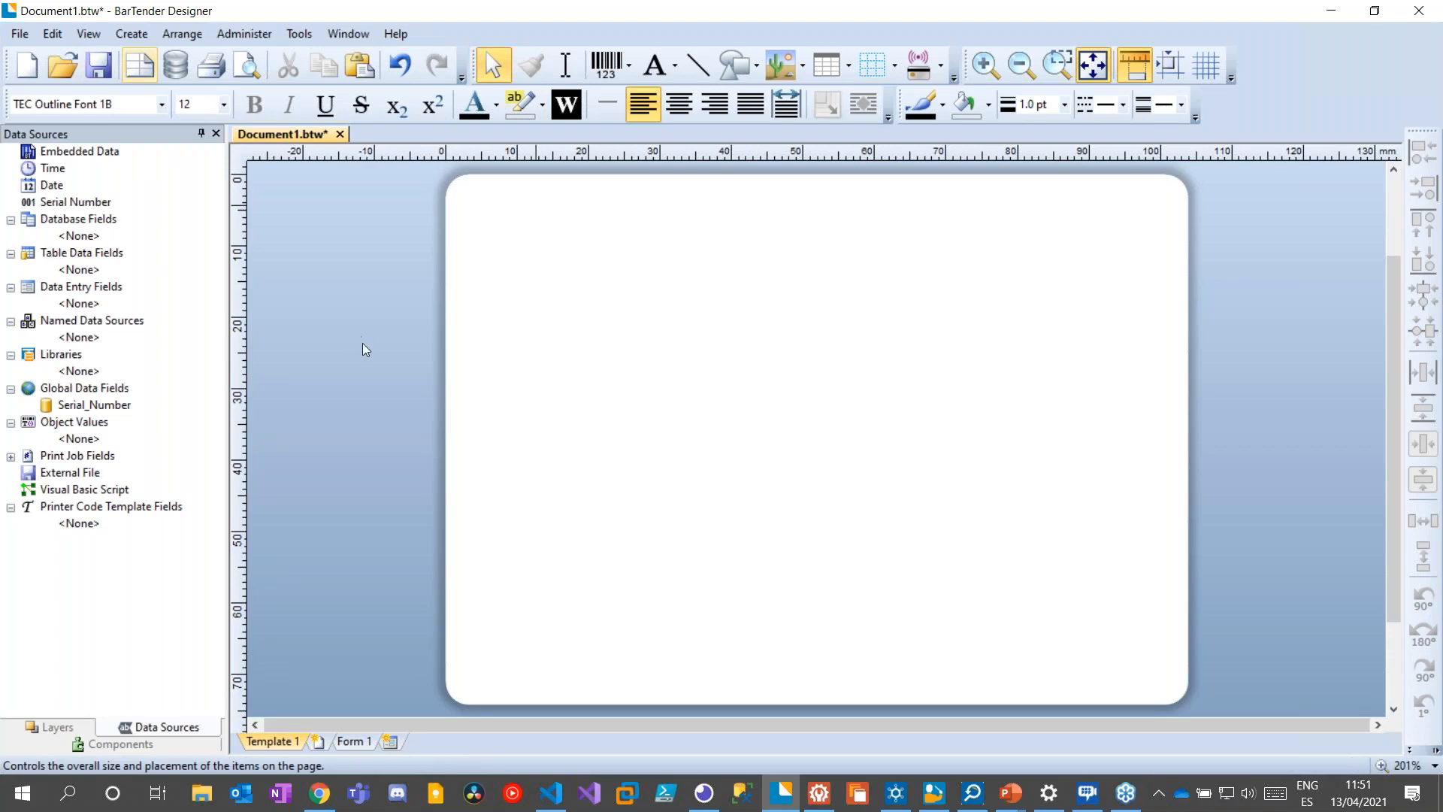
Open Page Setup for the template and review its layout, shape, media handling, printing order, templates and background settings
double_click(399, 272)
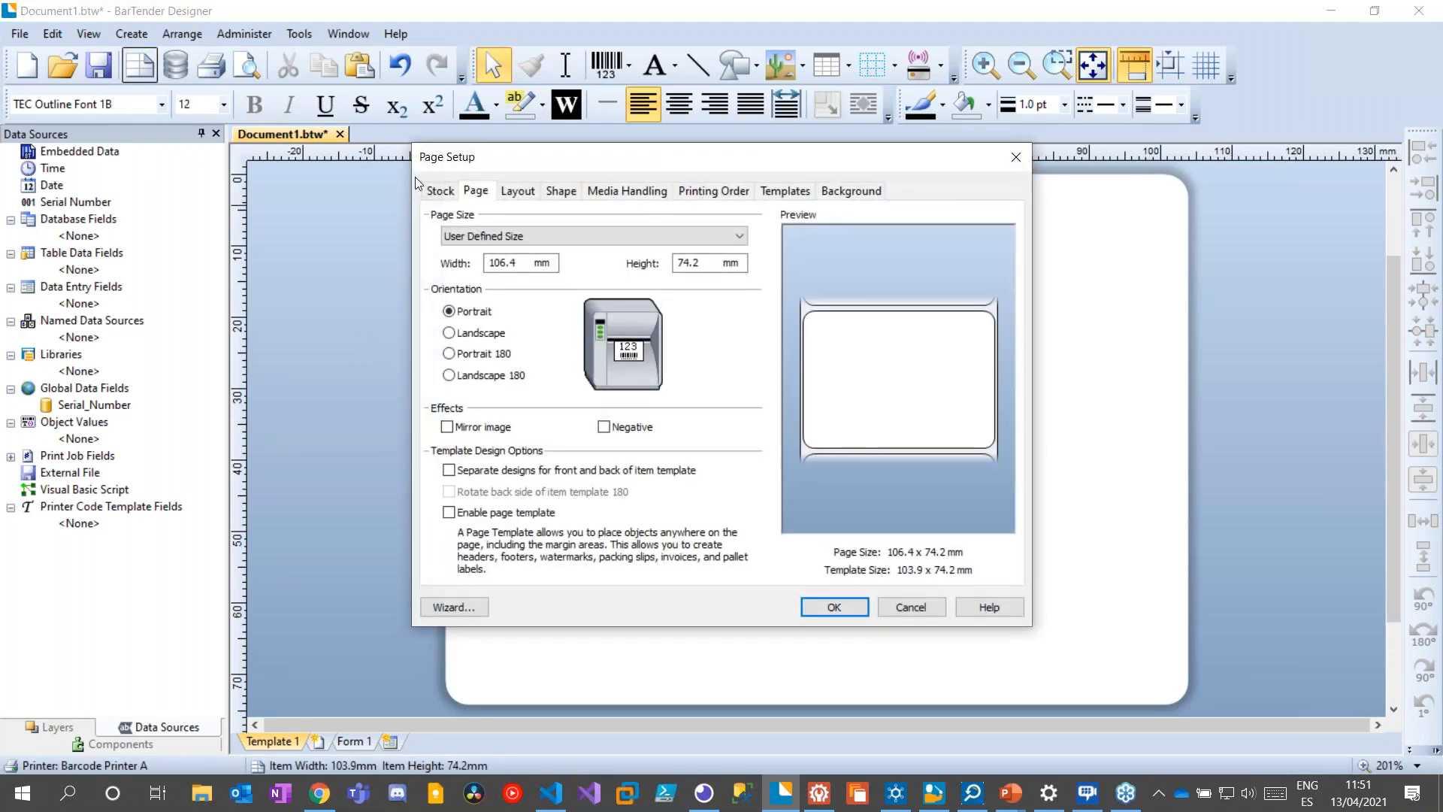
left_click(516, 194)
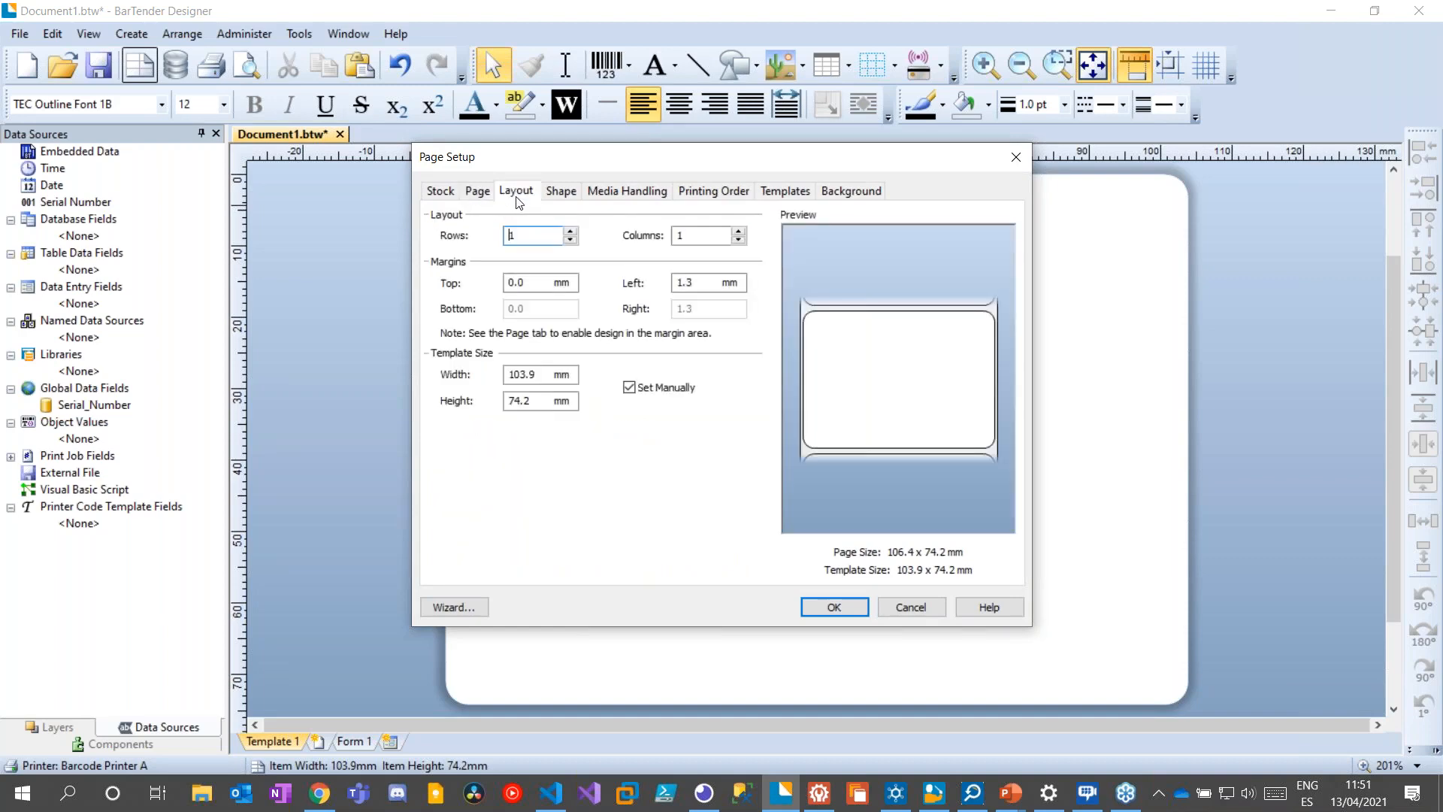
left_click(568, 197)
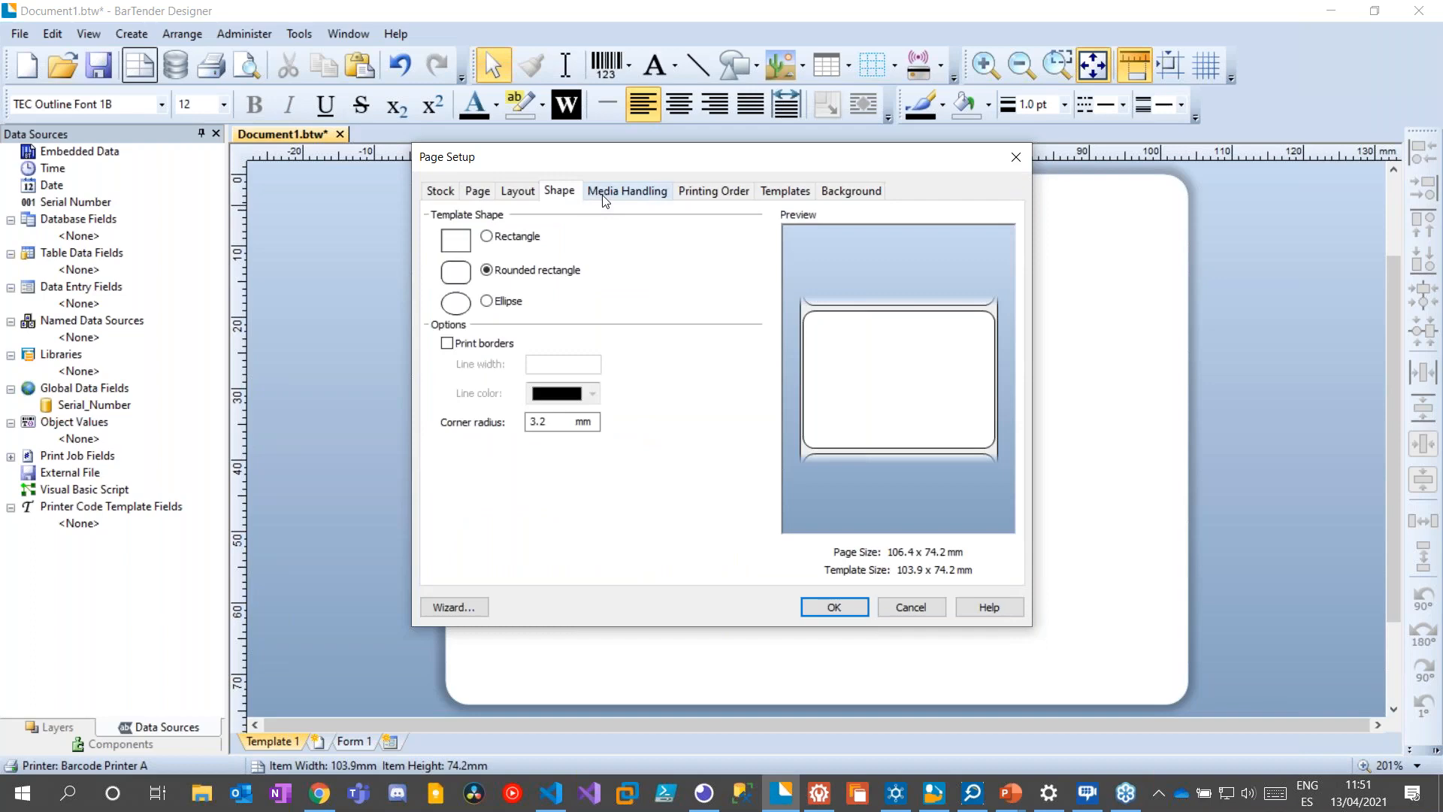
left_click(602, 197)
left_click(707, 194)
left_click(803, 197)
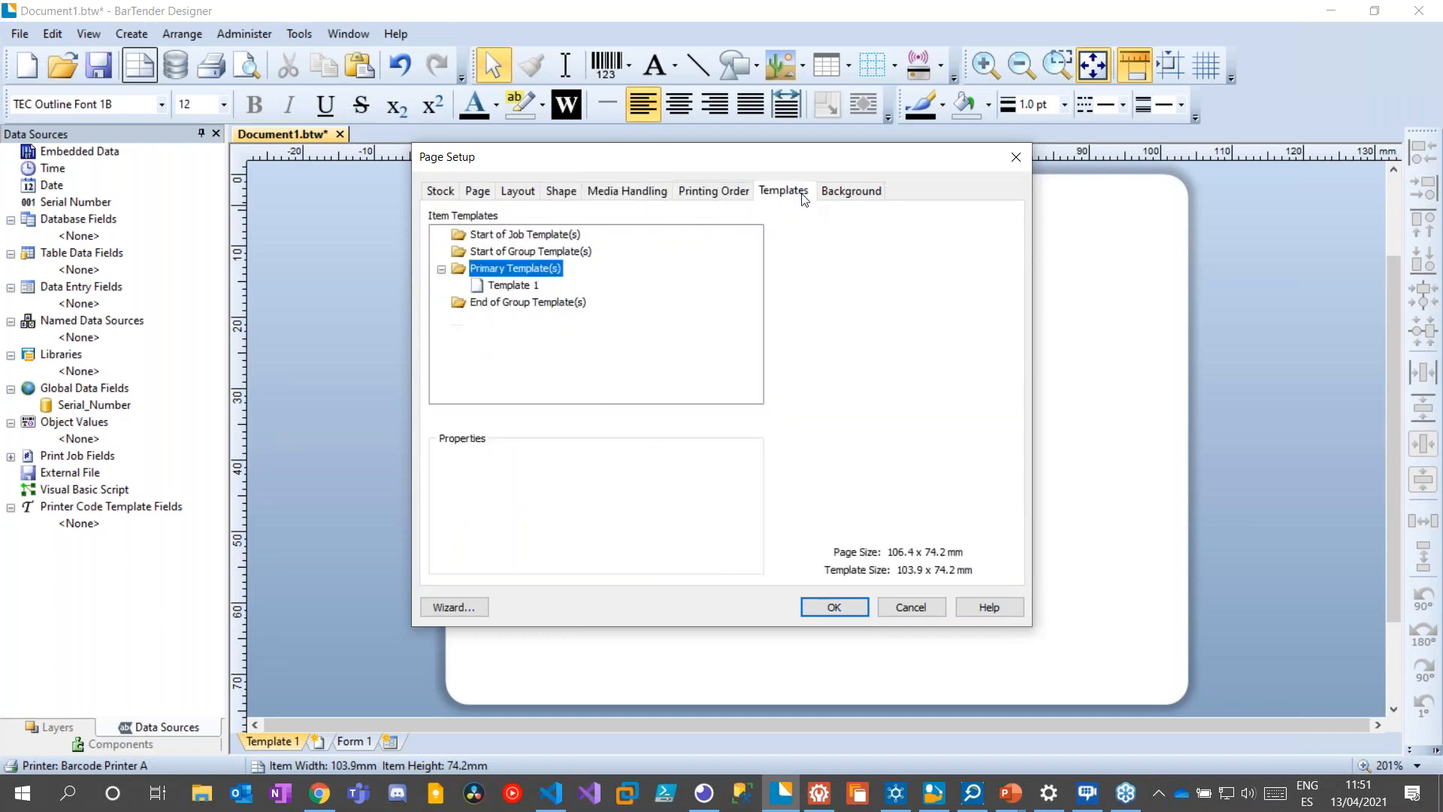
left_click(853, 193)
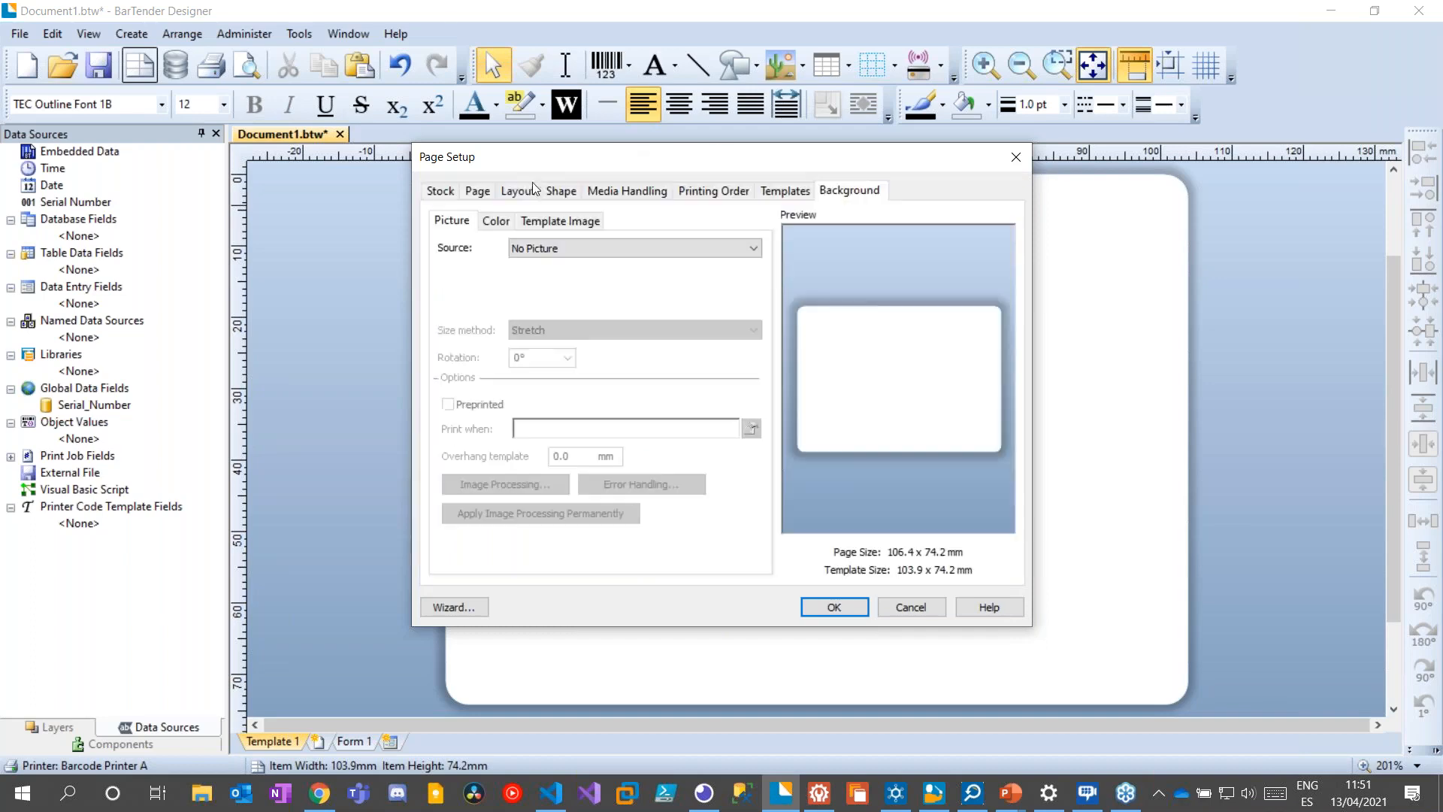
Set the page width to 104 mm and turn off manual sizing for the template
left_click(476, 192)
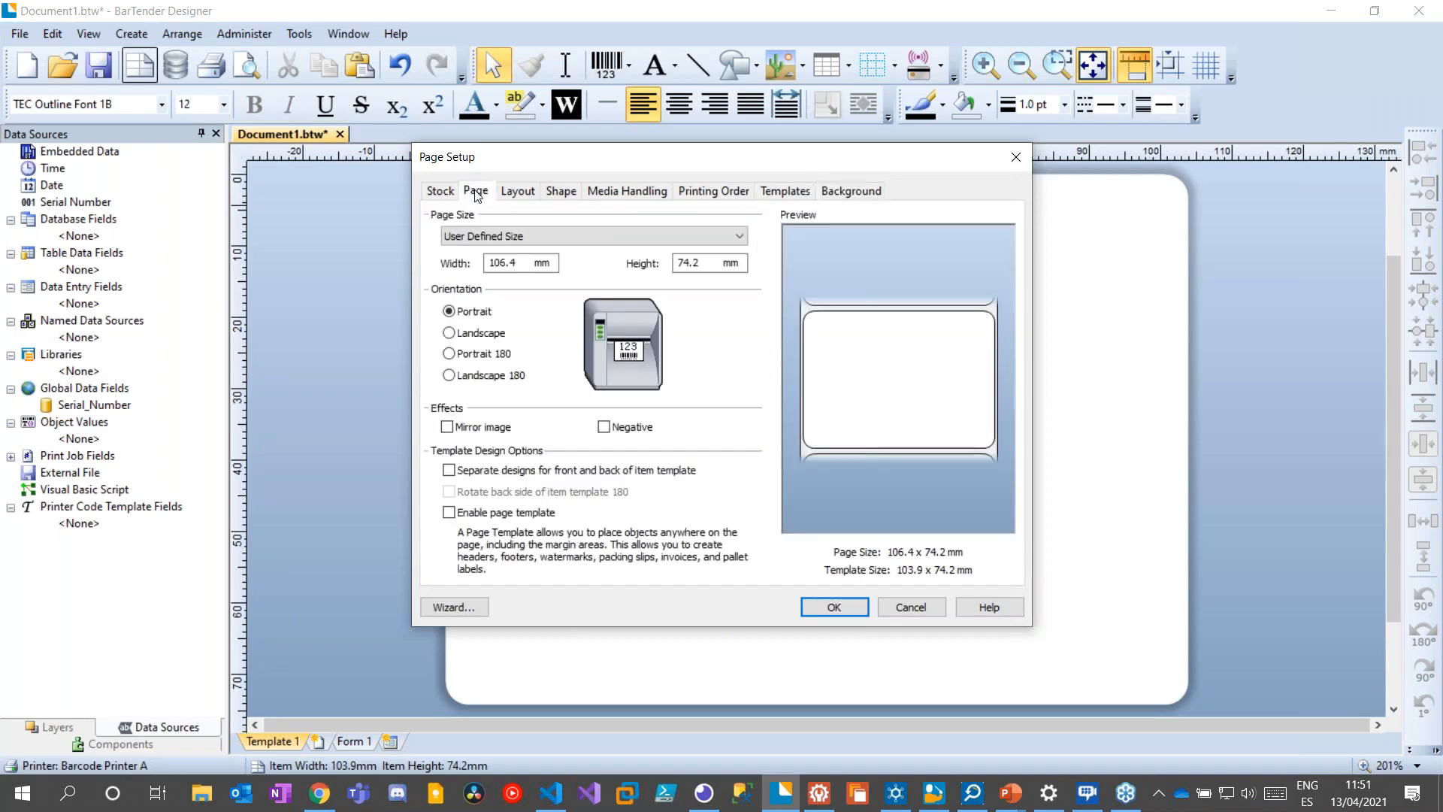
left_click_drag(517, 263, 473, 256)
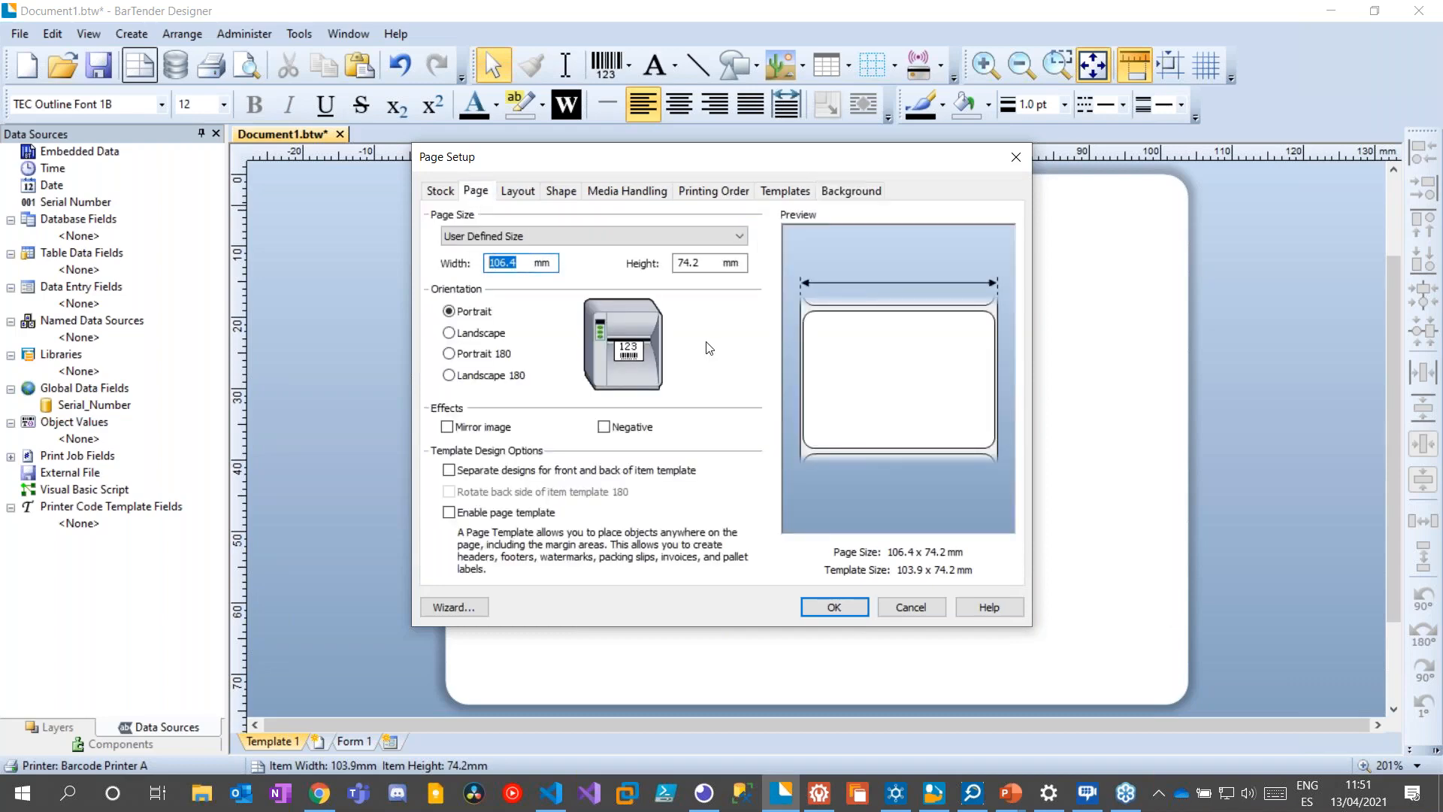
type("104")
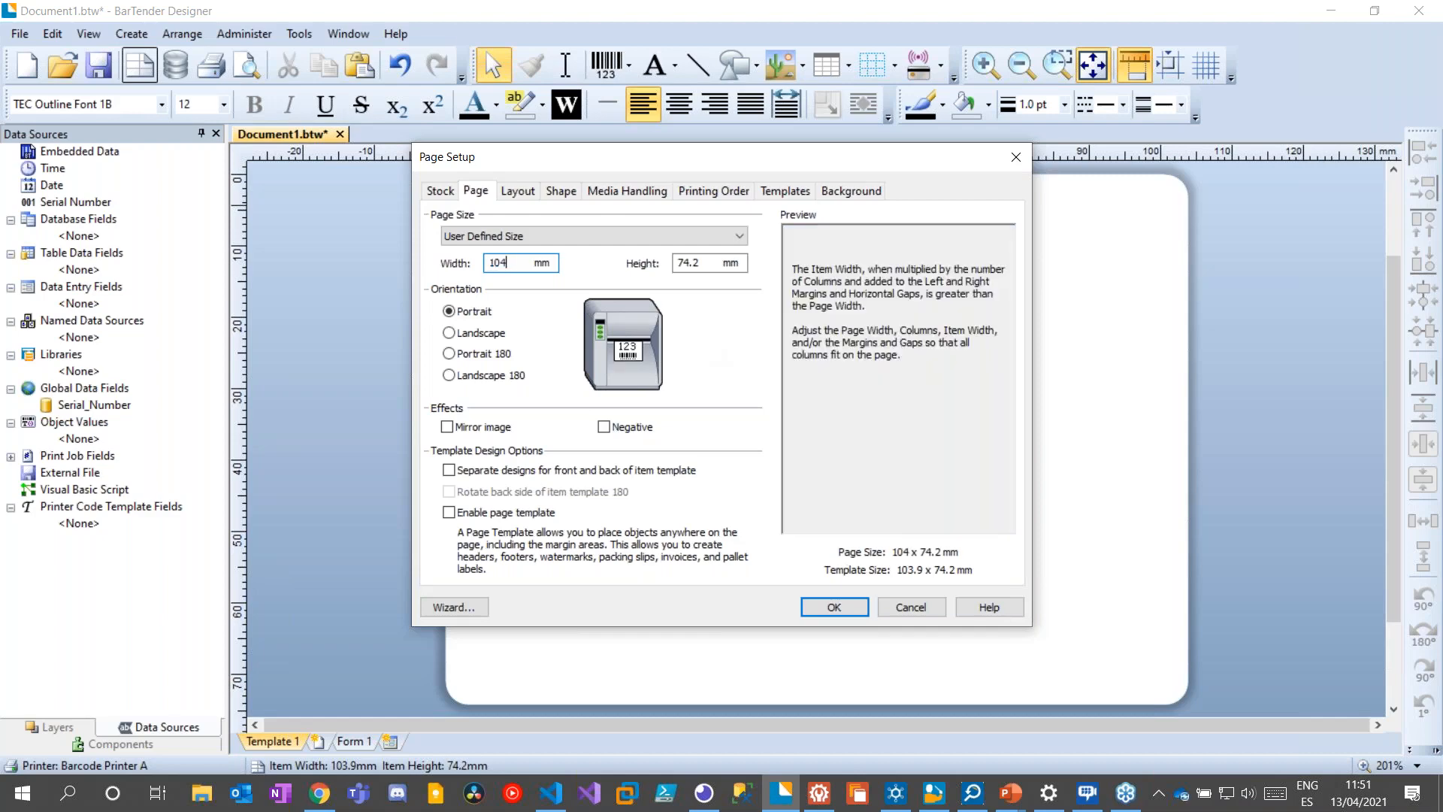
key("Tab")
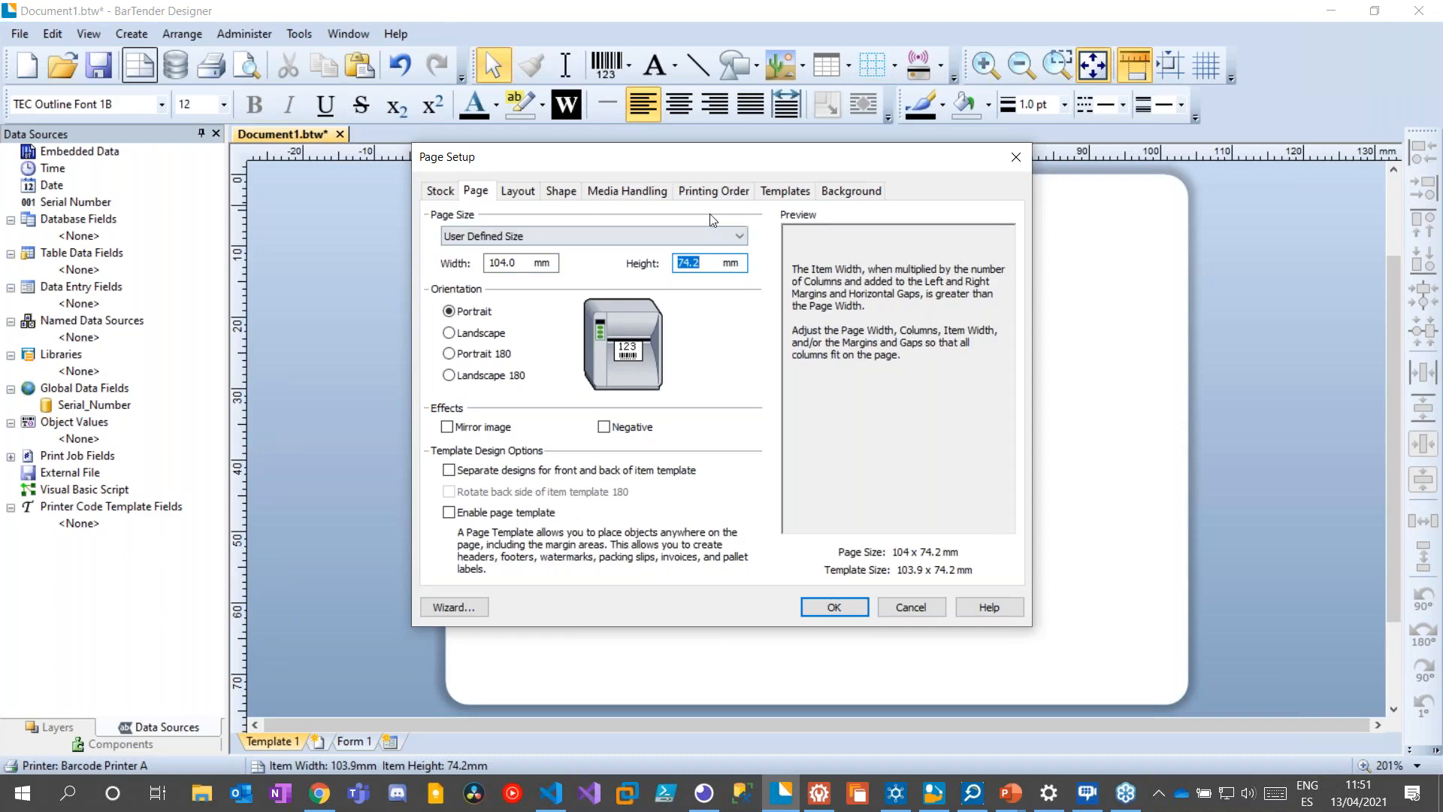
left_click(526, 193)
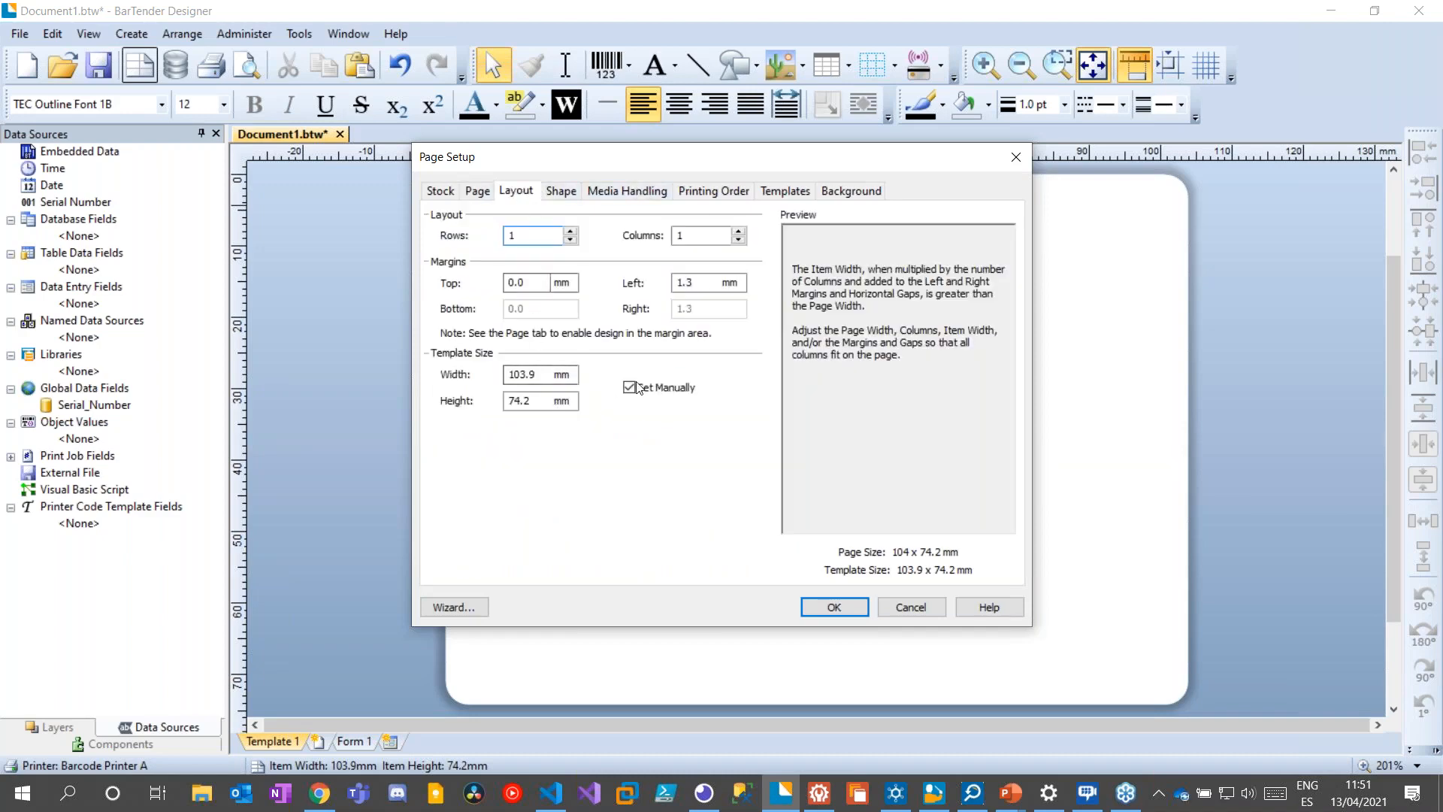
left_click(636, 387)
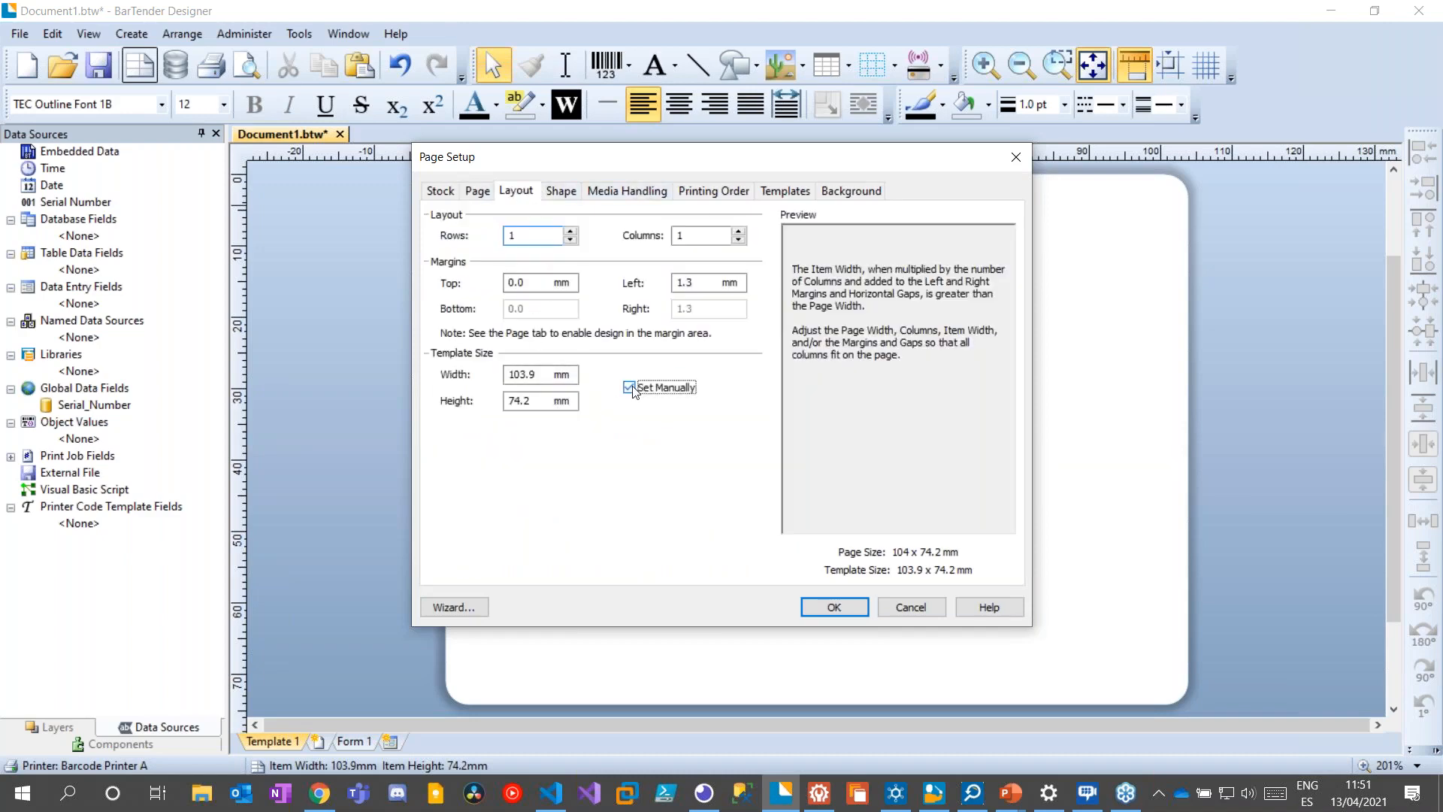
Set the page height to 76.2 mm, and try the Landscape orientation before returning to Portrait
left_click(479, 190)
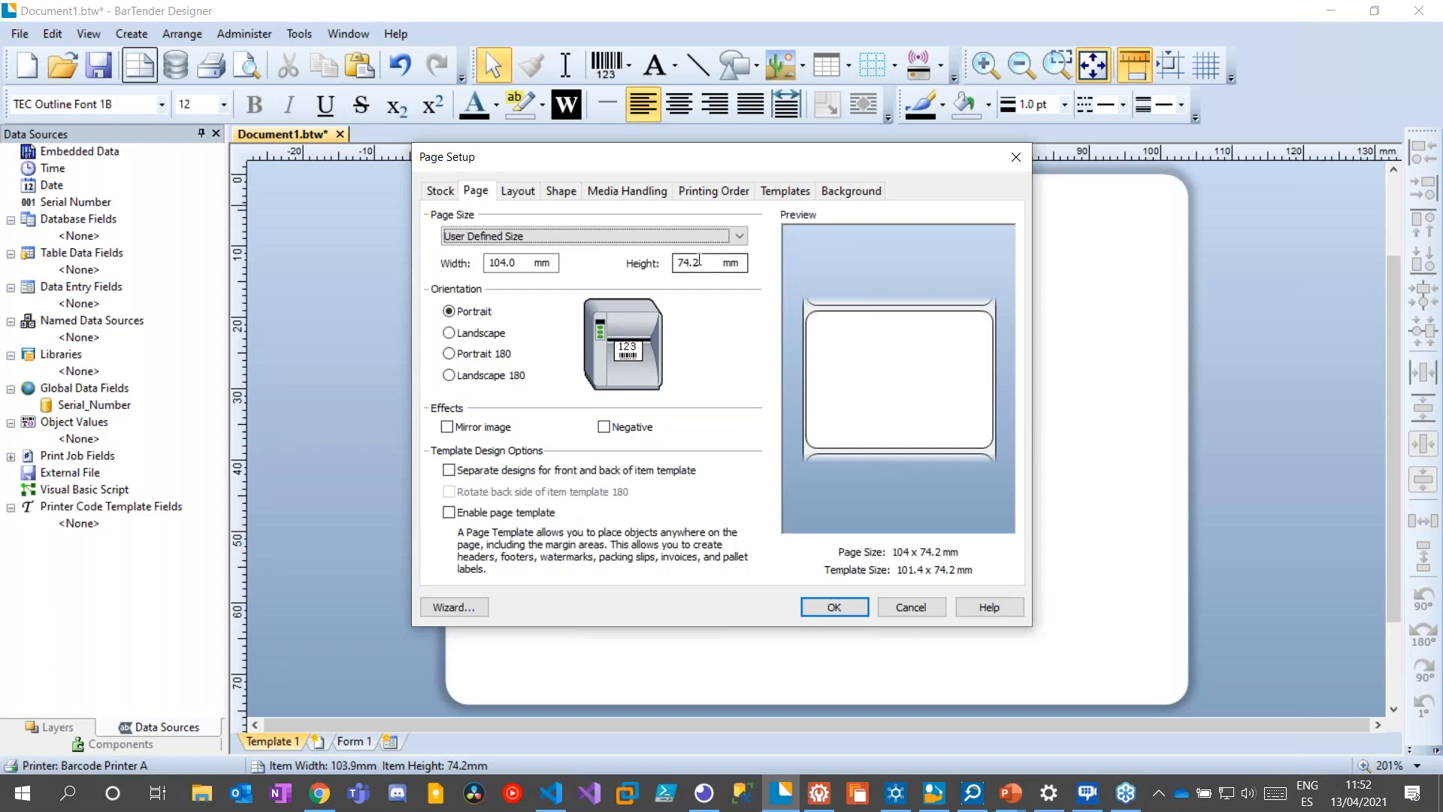
left_click_drag(700, 260, 648, 250)
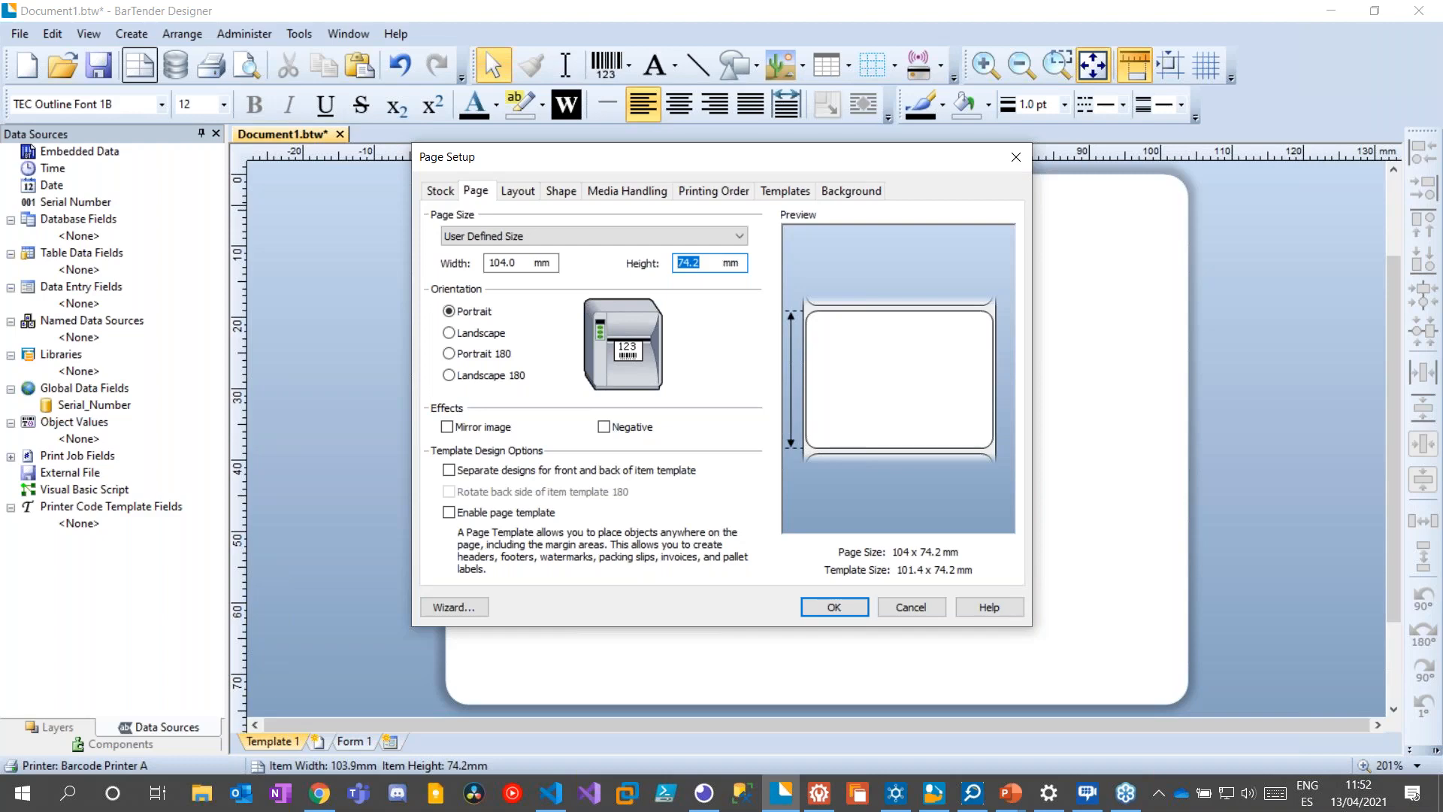
type("76.2")
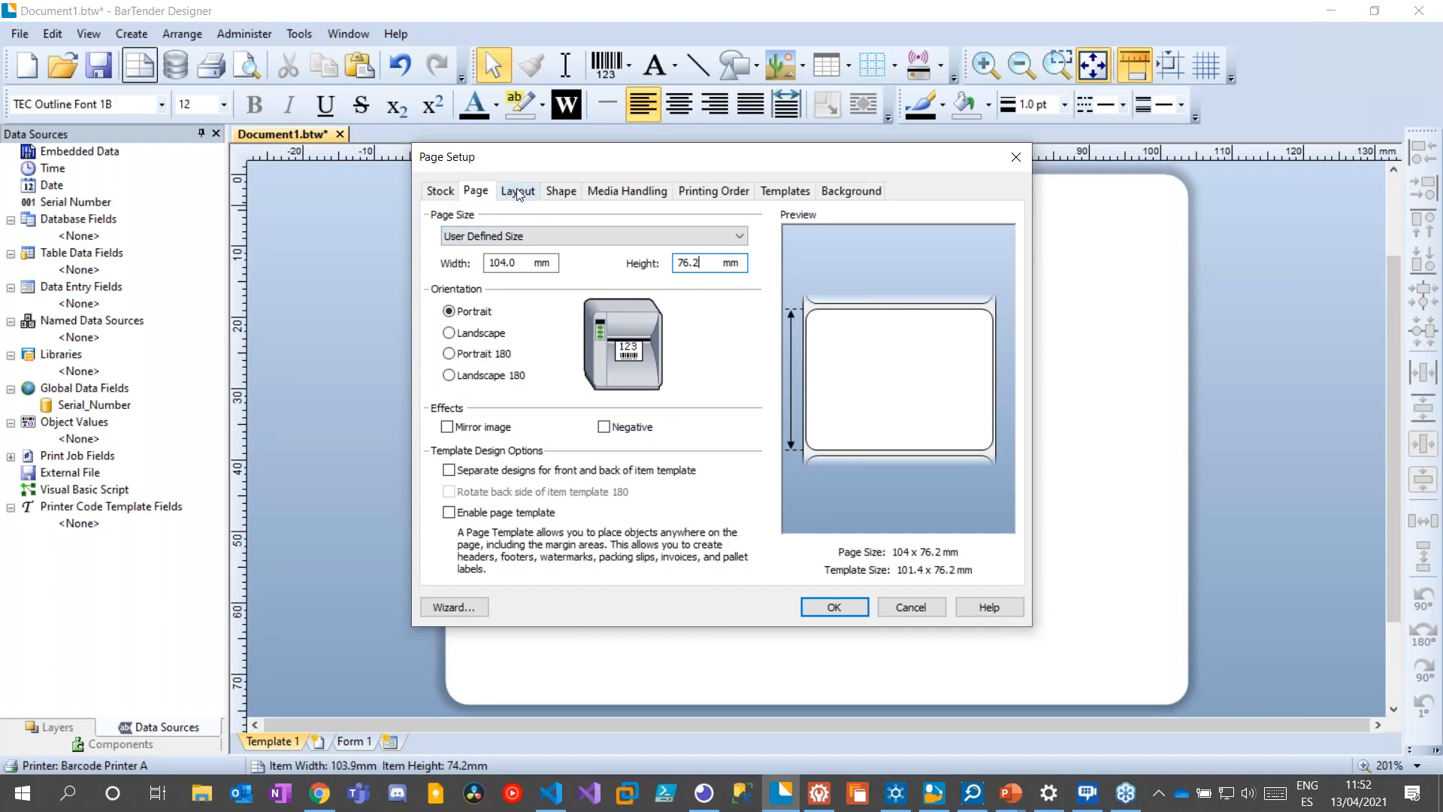
left_click(452, 336)
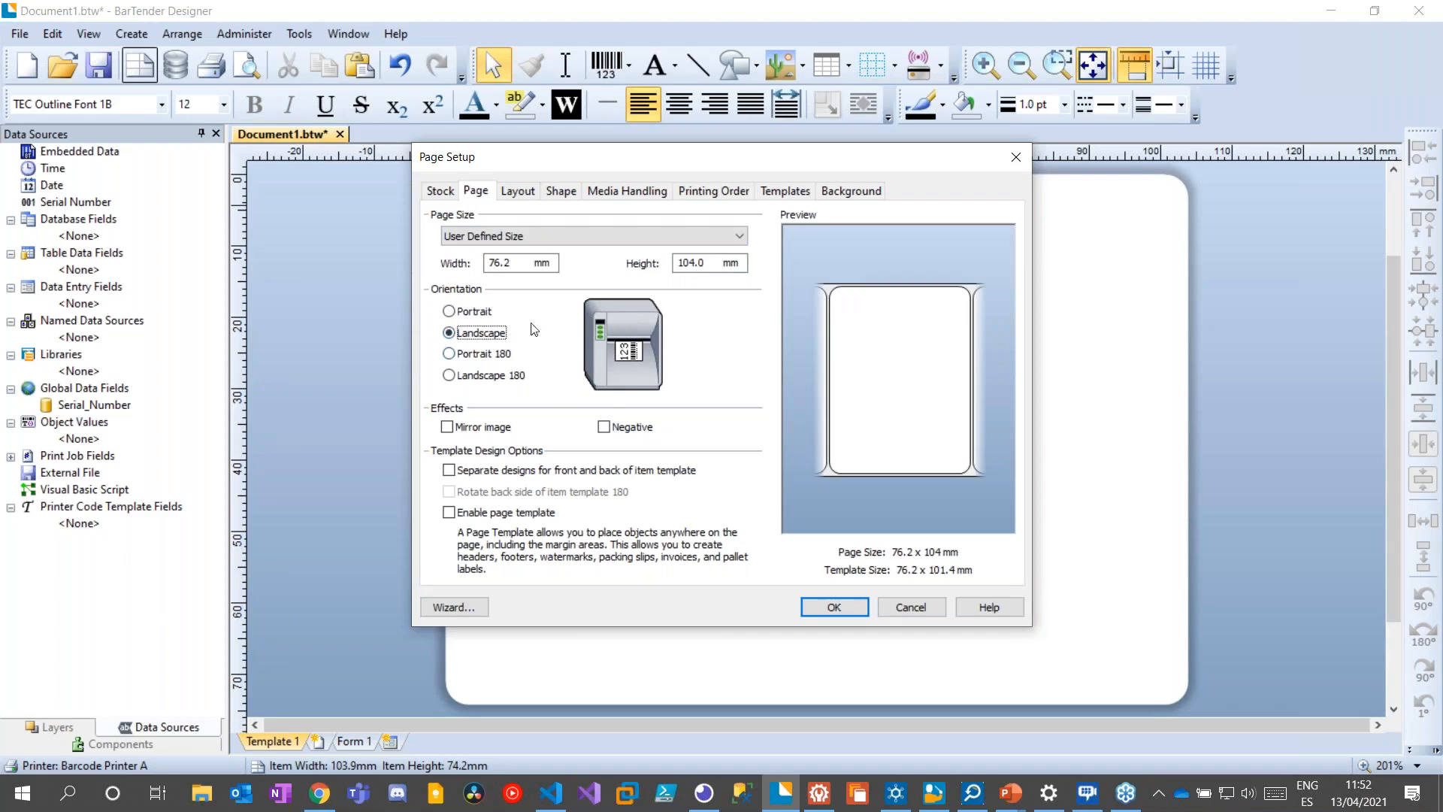
left_click(451, 313)
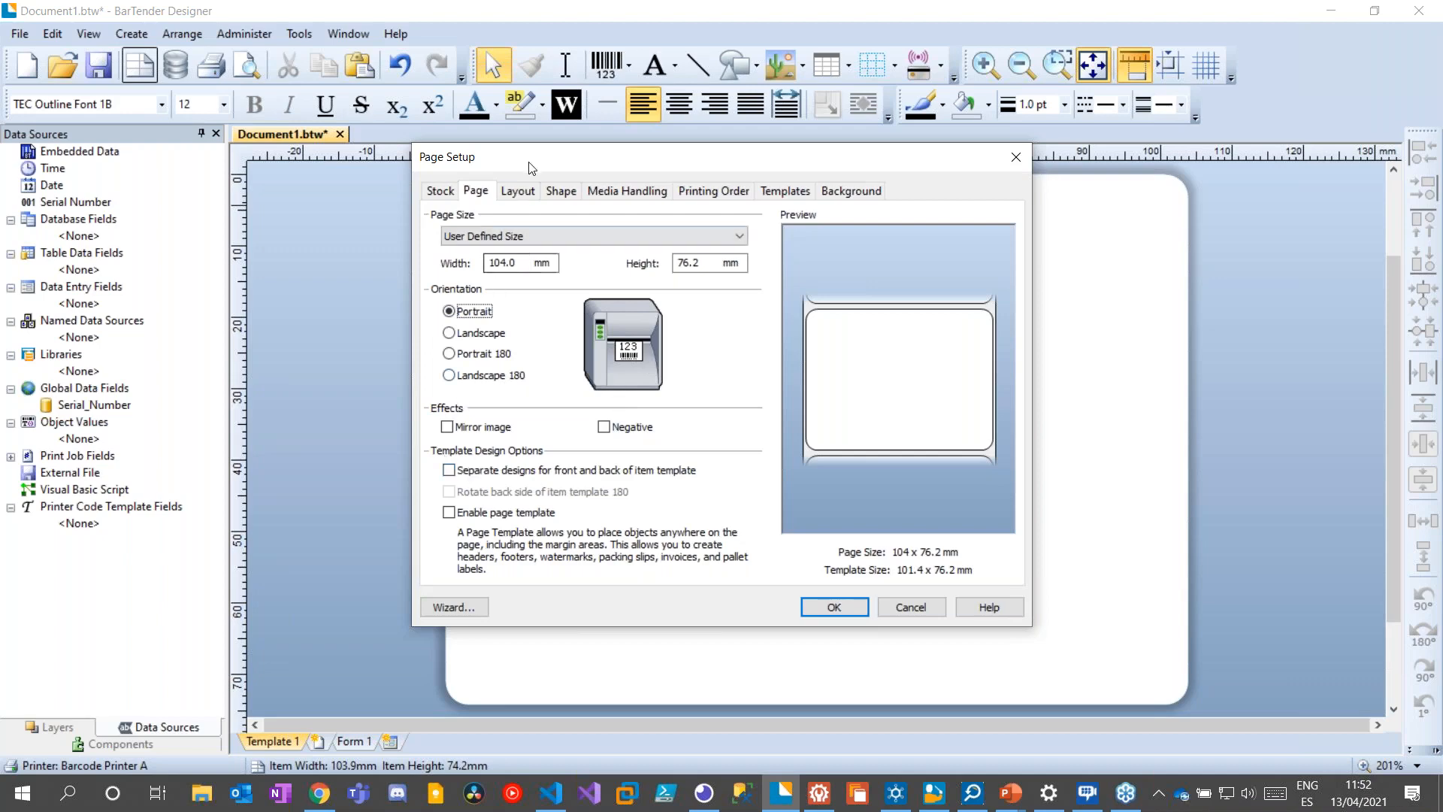
Try a page layout of 4 rows and 4 columns
left_click(518, 192)
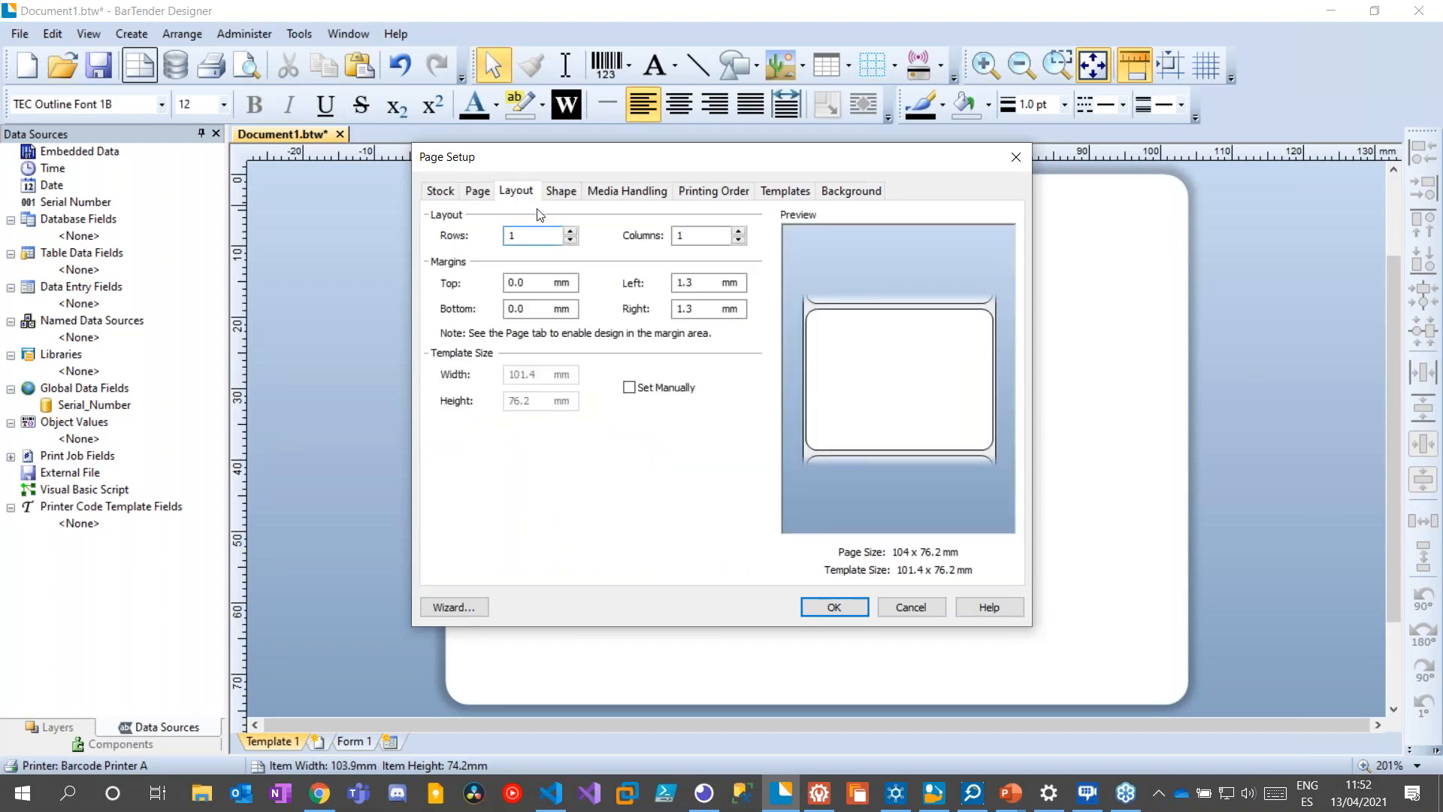
left_click(570, 231)
left_click(569, 231)
left_click(570, 231)
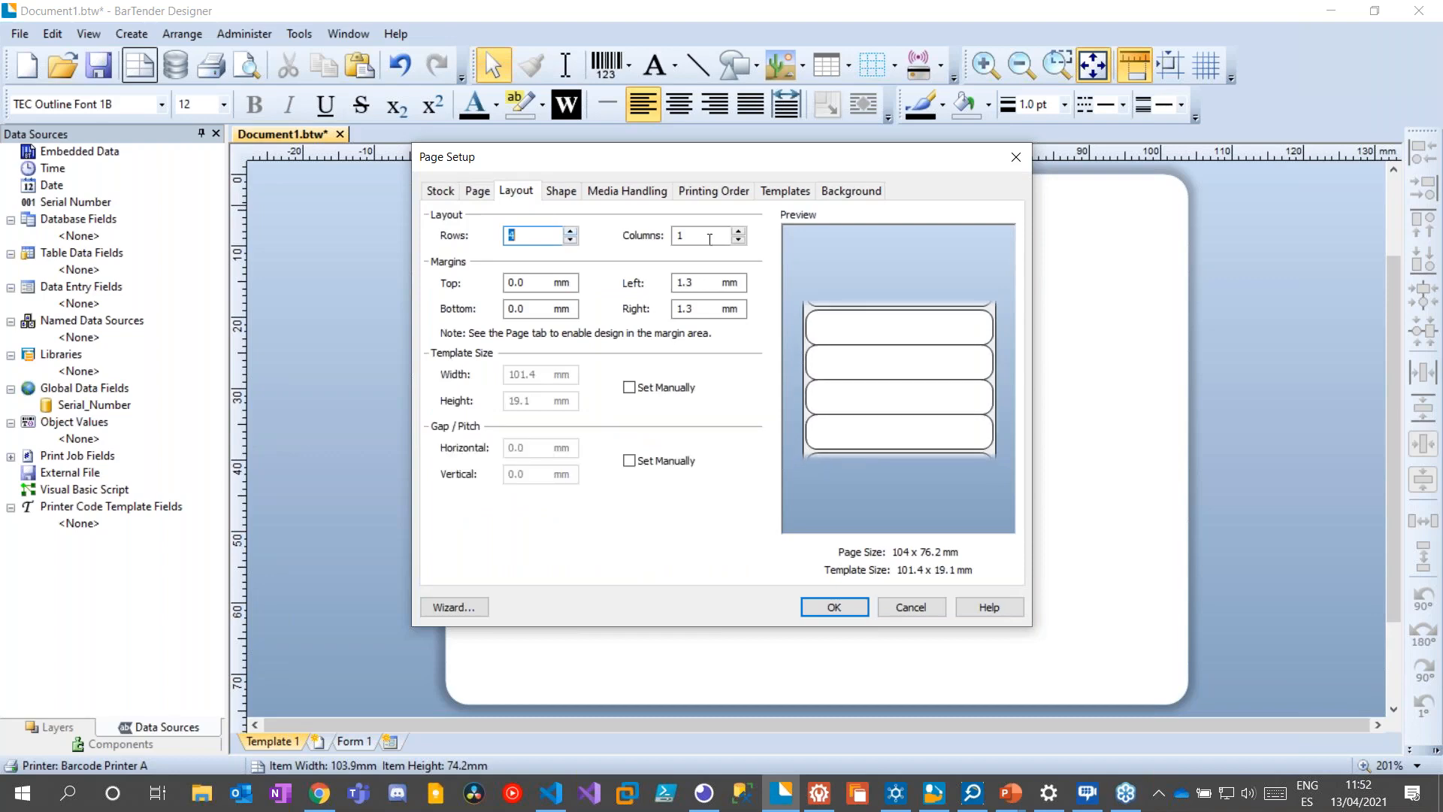
left_click(740, 233)
left_click(739, 232)
left_click(740, 232)
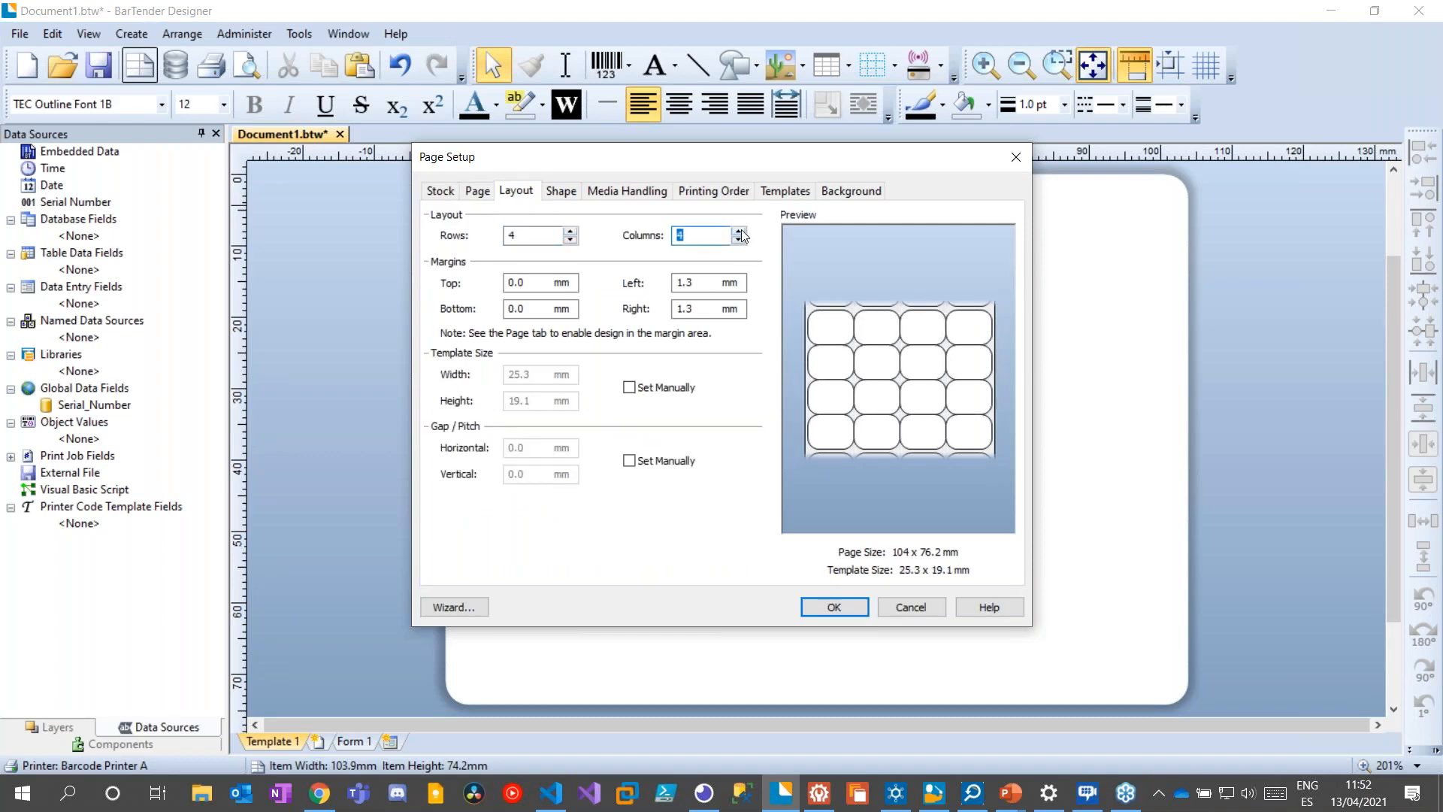
Reset the page layout to 1 row and 1 column
left_click(571, 240)
left_click(571, 240)
left_click(570, 240)
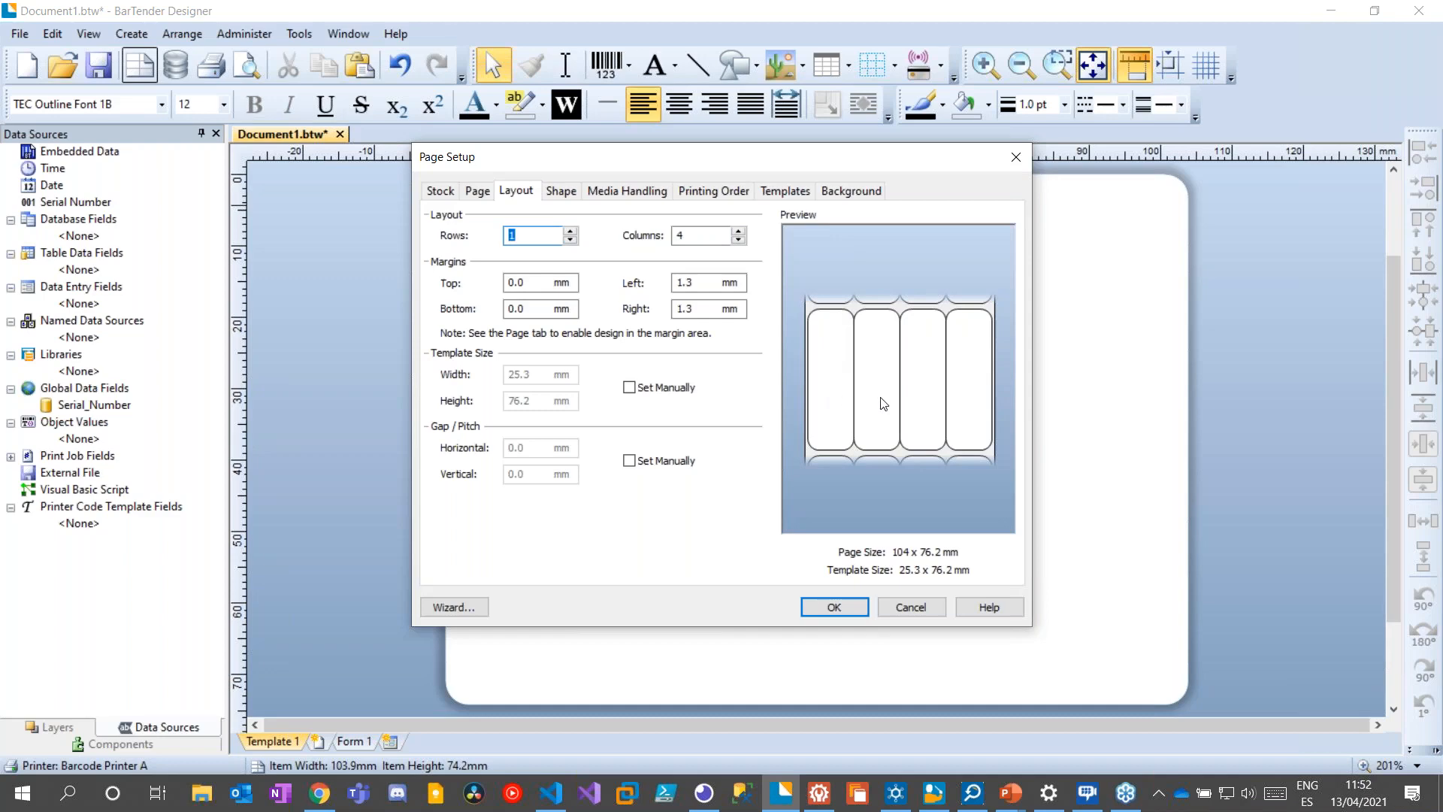
left_click(739, 240)
left_click(739, 239)
left_click(739, 239)
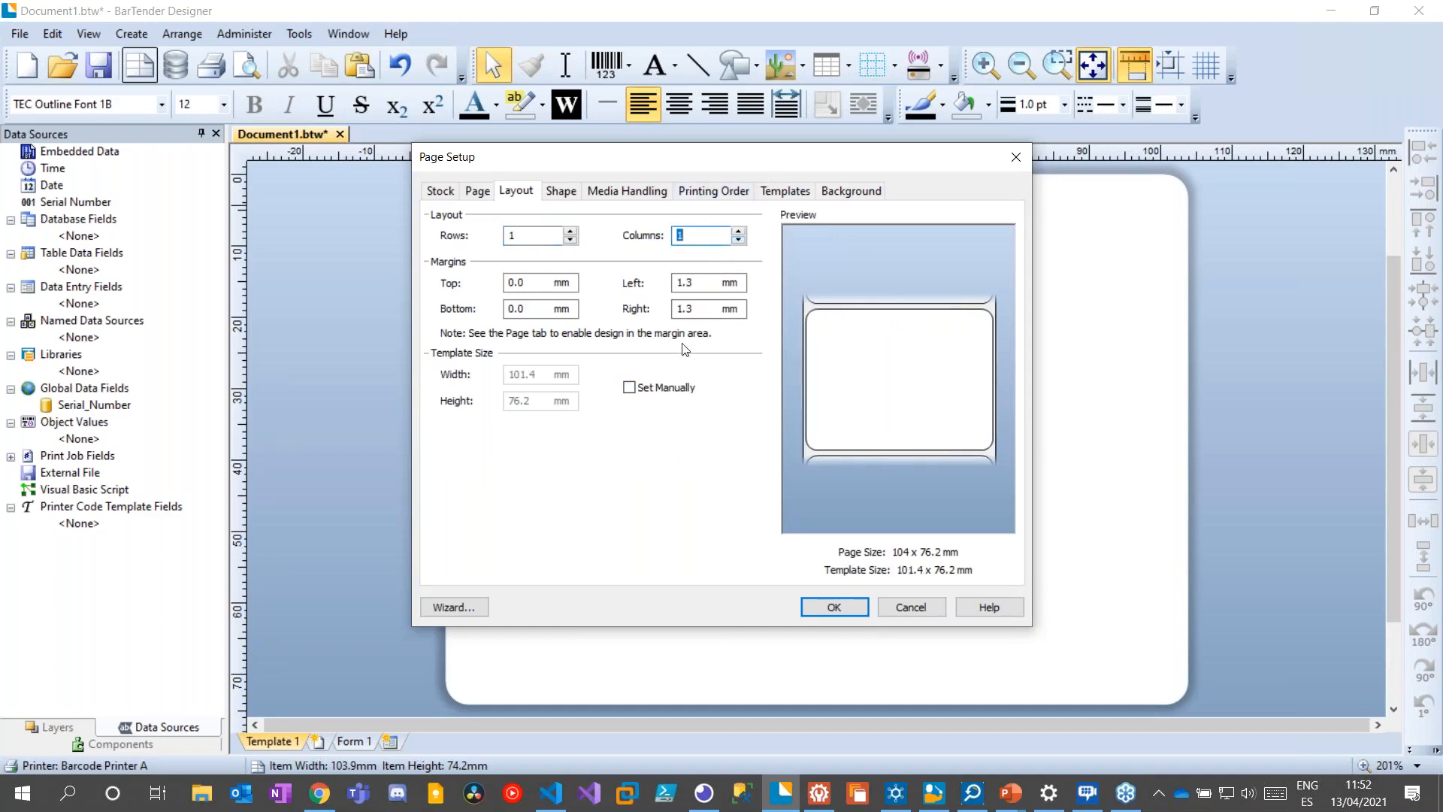
Set the left and right page margins to 2.0 mm and apply the page setup
left_click(538, 282)
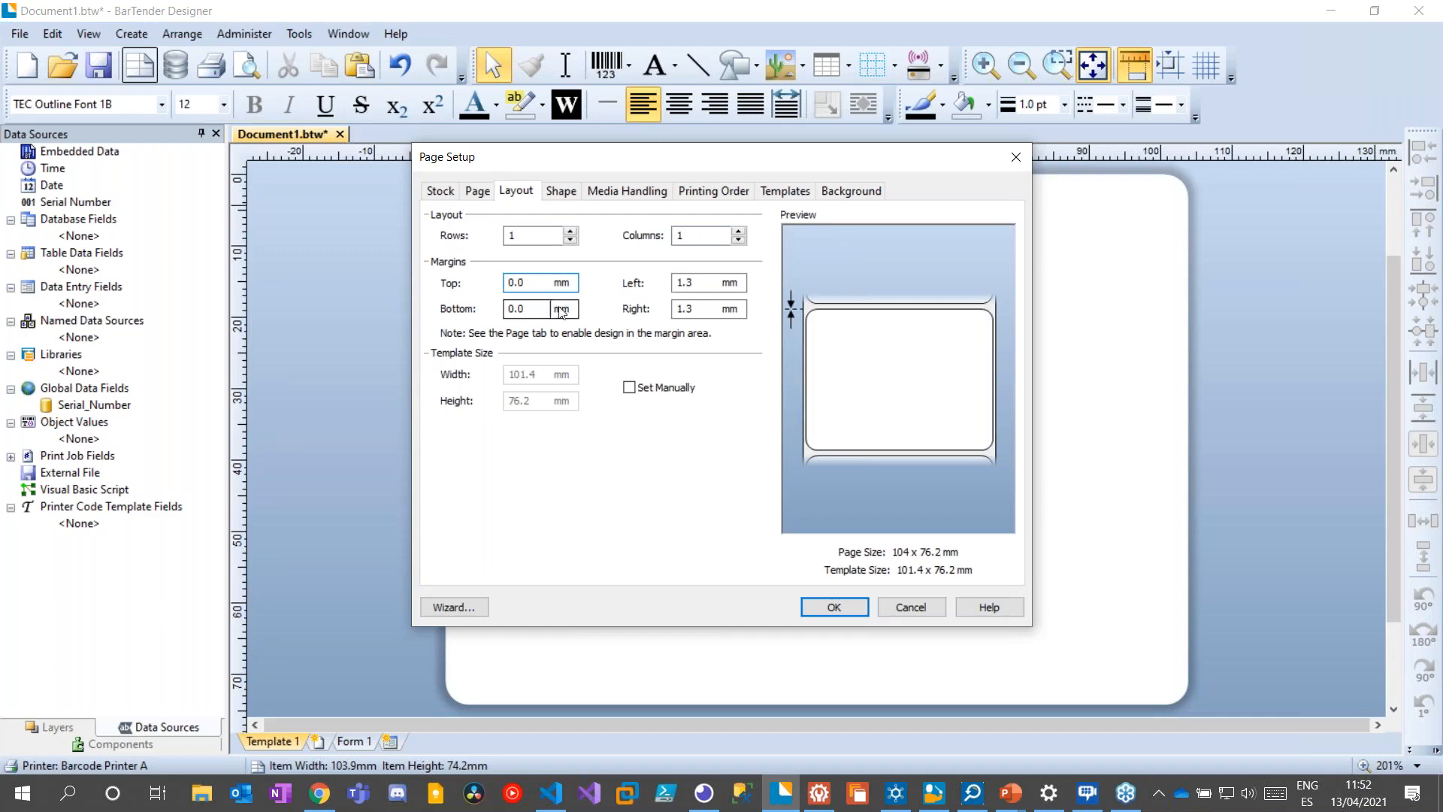
left_click(706, 284)
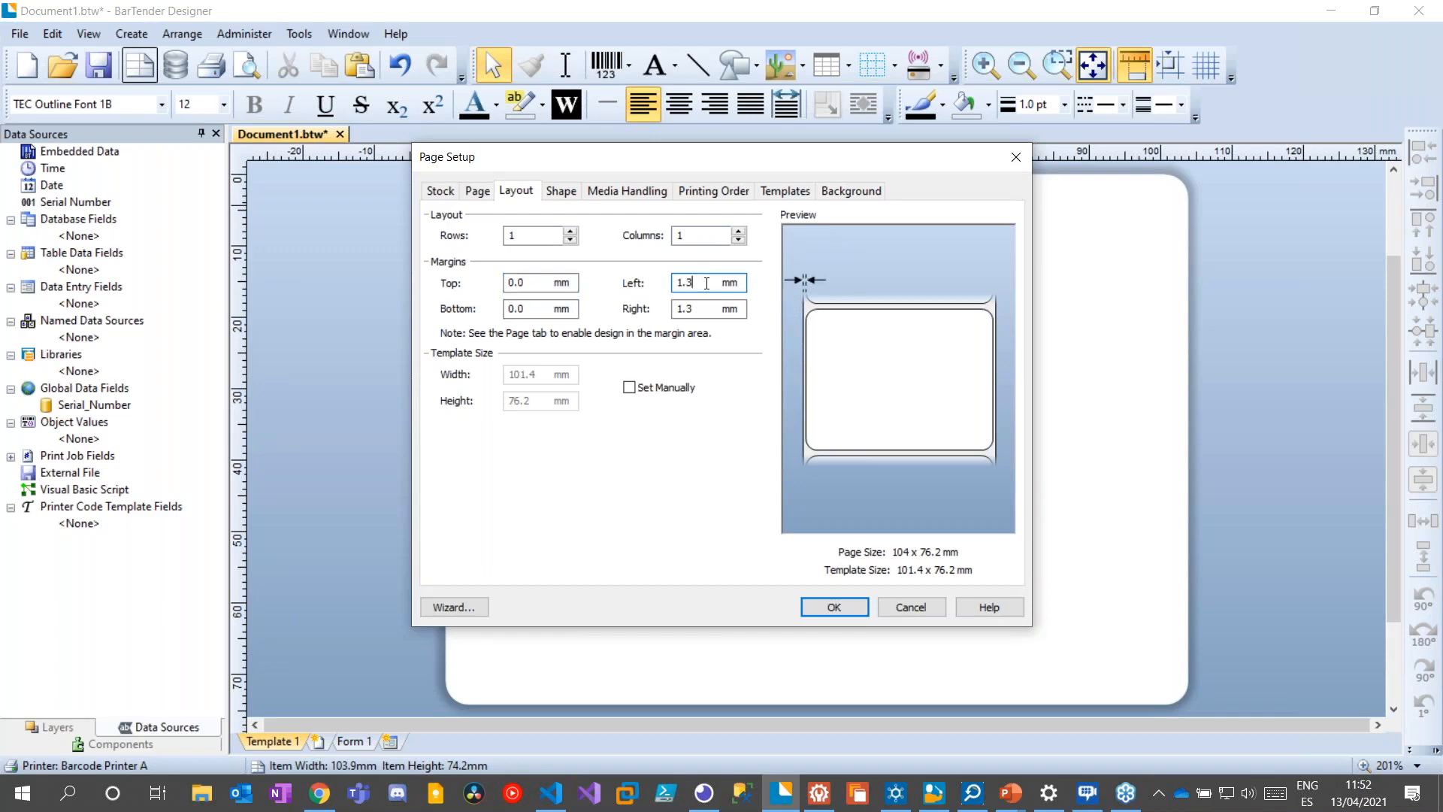
double_click(707, 283)
type("2.0")
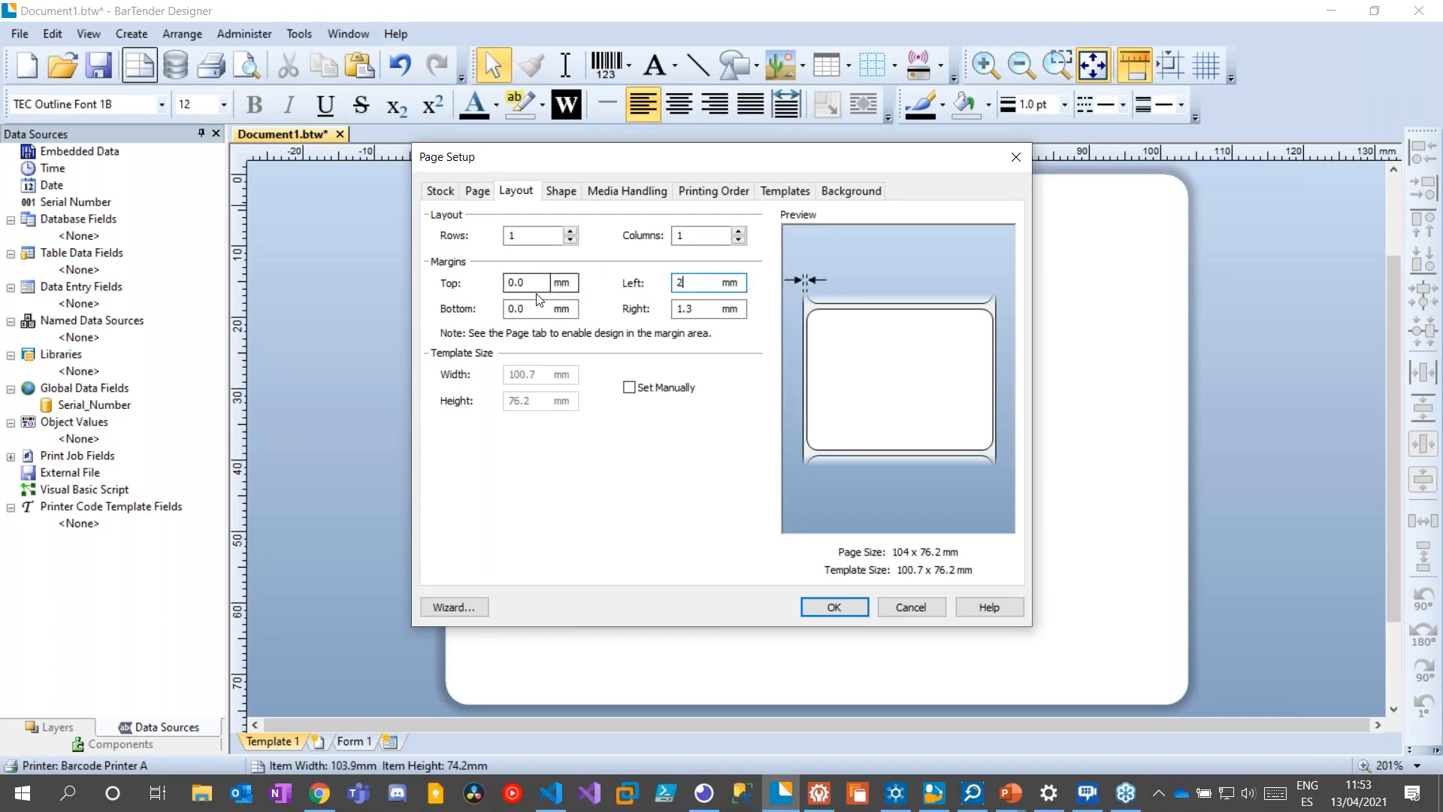
key("Tab")
type("2.0")
key("Tab")
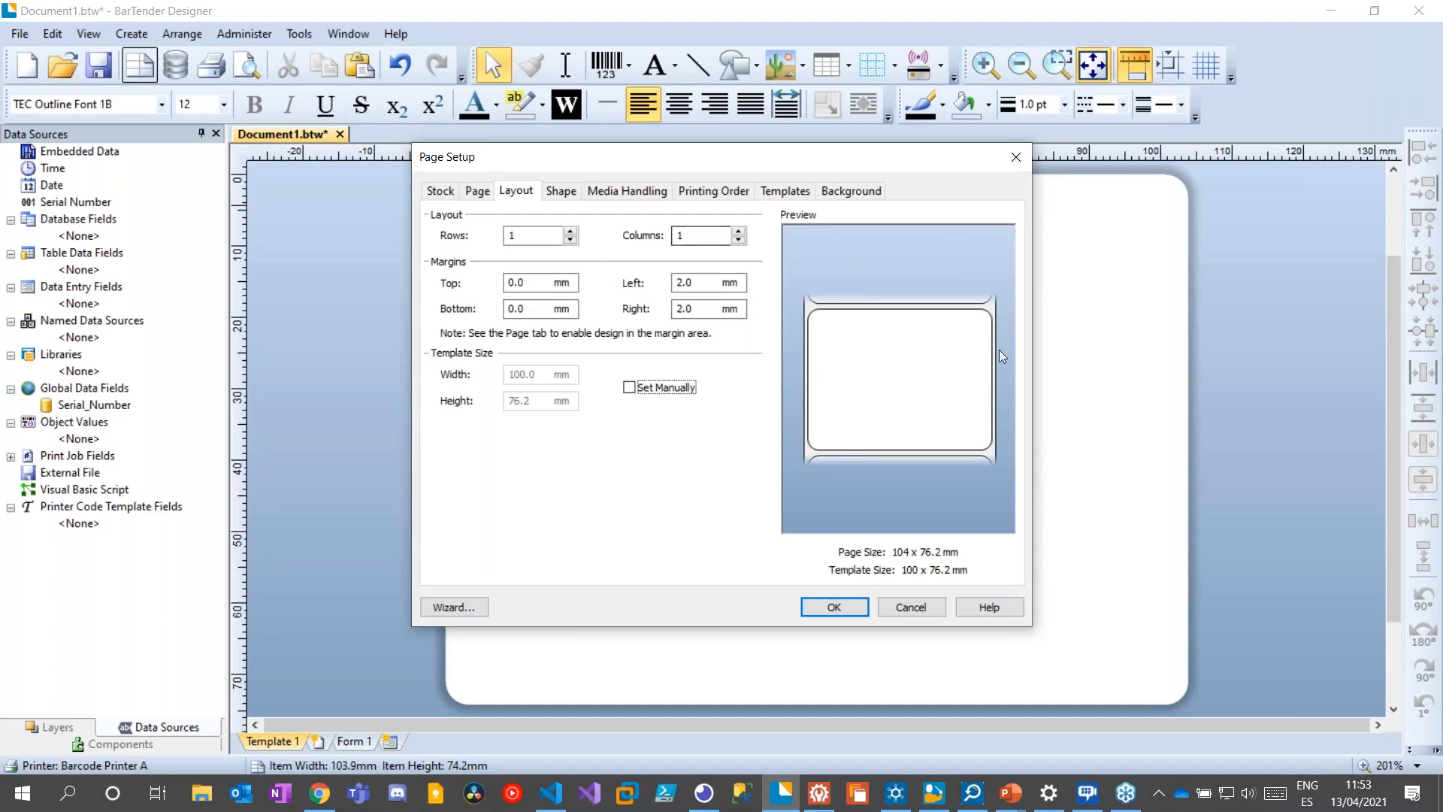
left_click(839, 610)
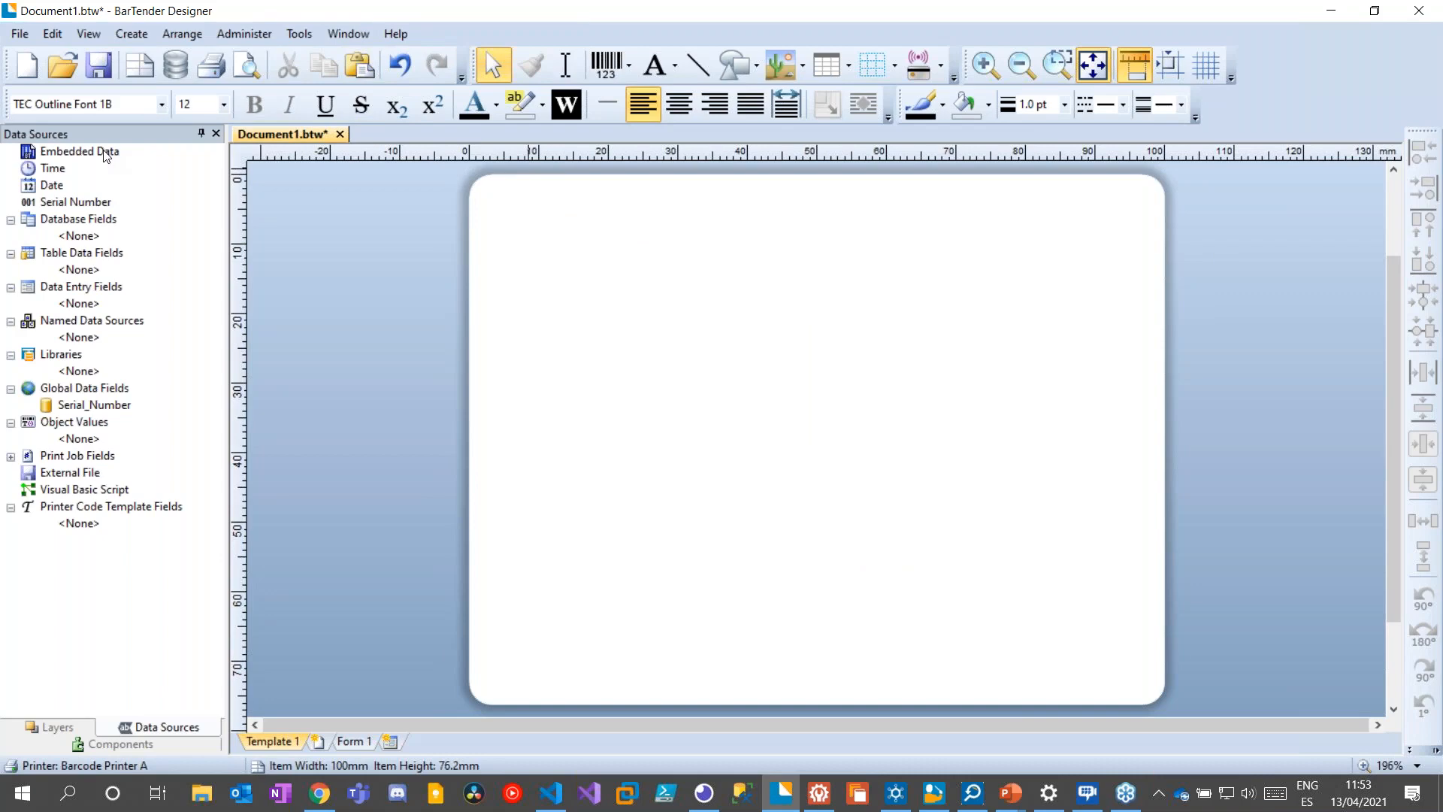
Add an embedded-data text object in Arial to the template, positioned at about X 8 mm, Y 7.2 mm
left_click_drag(106, 155, 609, 230)
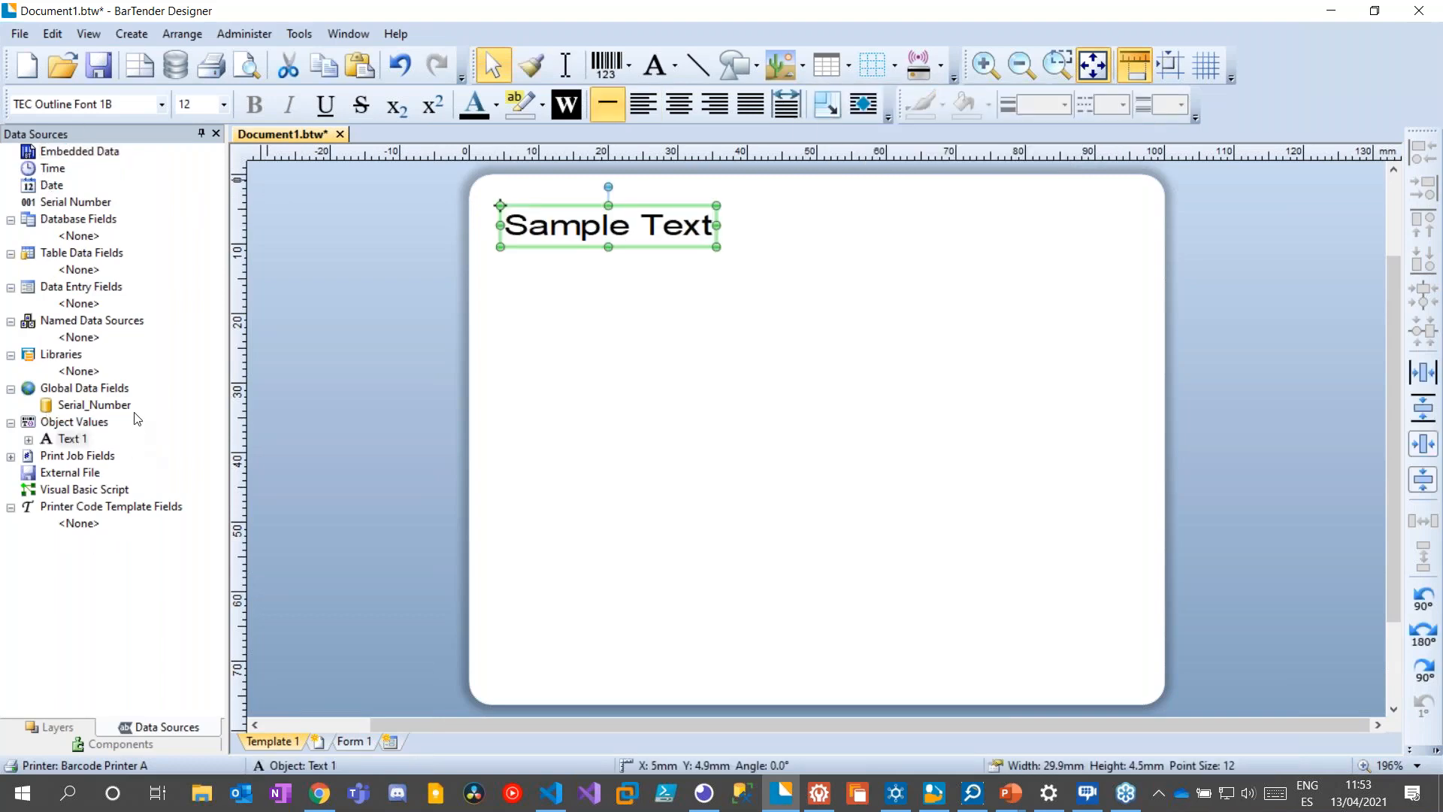
left_click(161, 104)
scroll(90, 358, "down", 9)
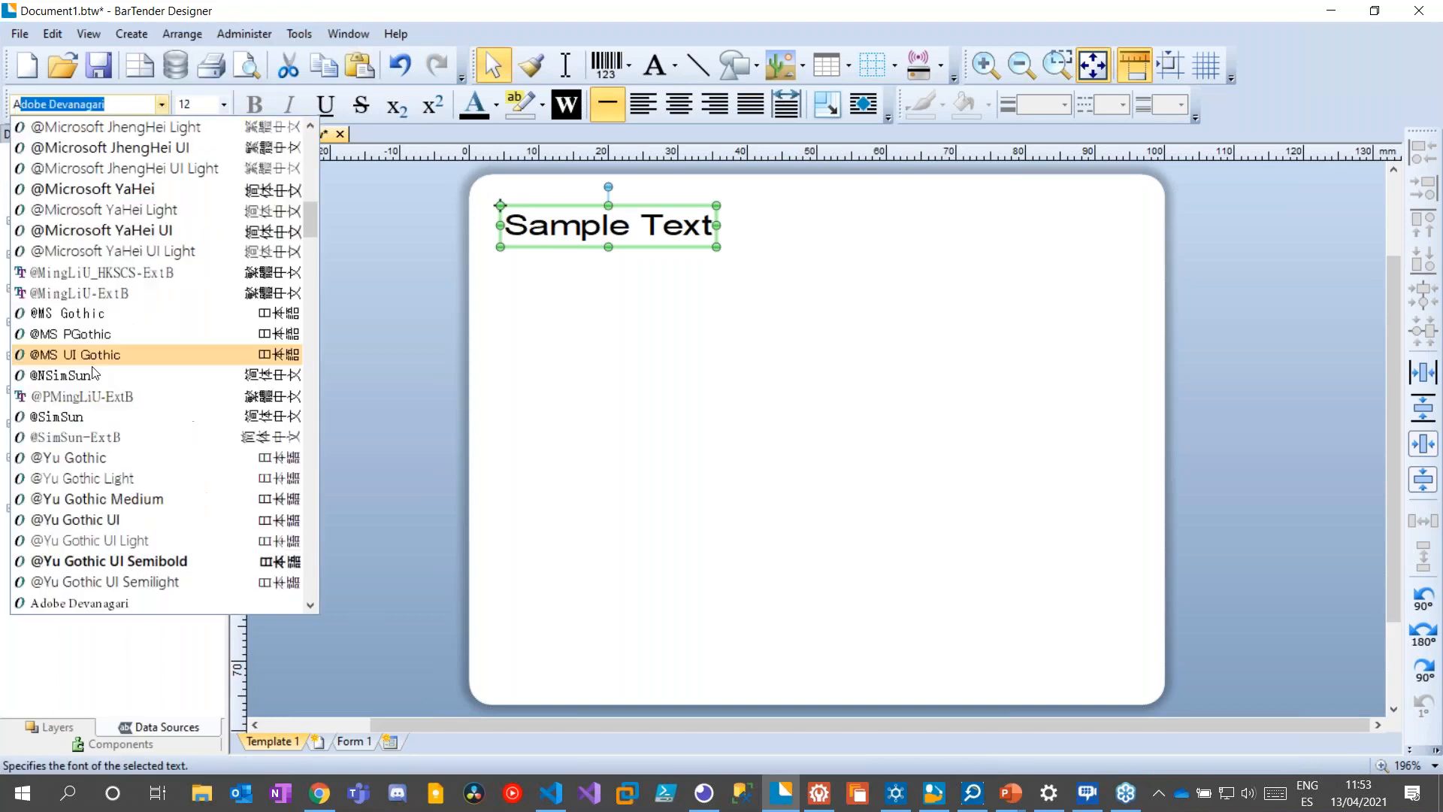
left_click(88, 478)
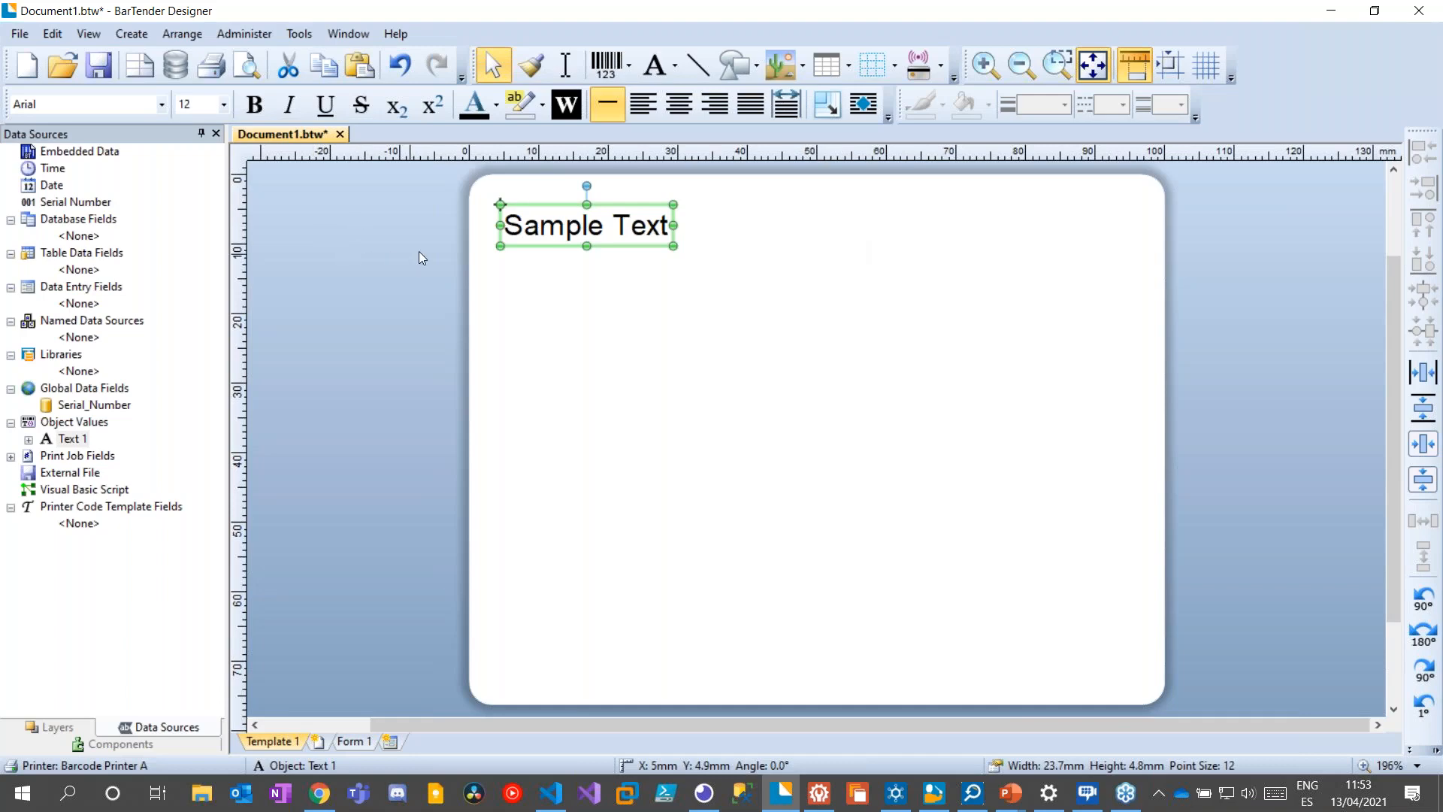
left_click_drag(630, 242, 653, 272)
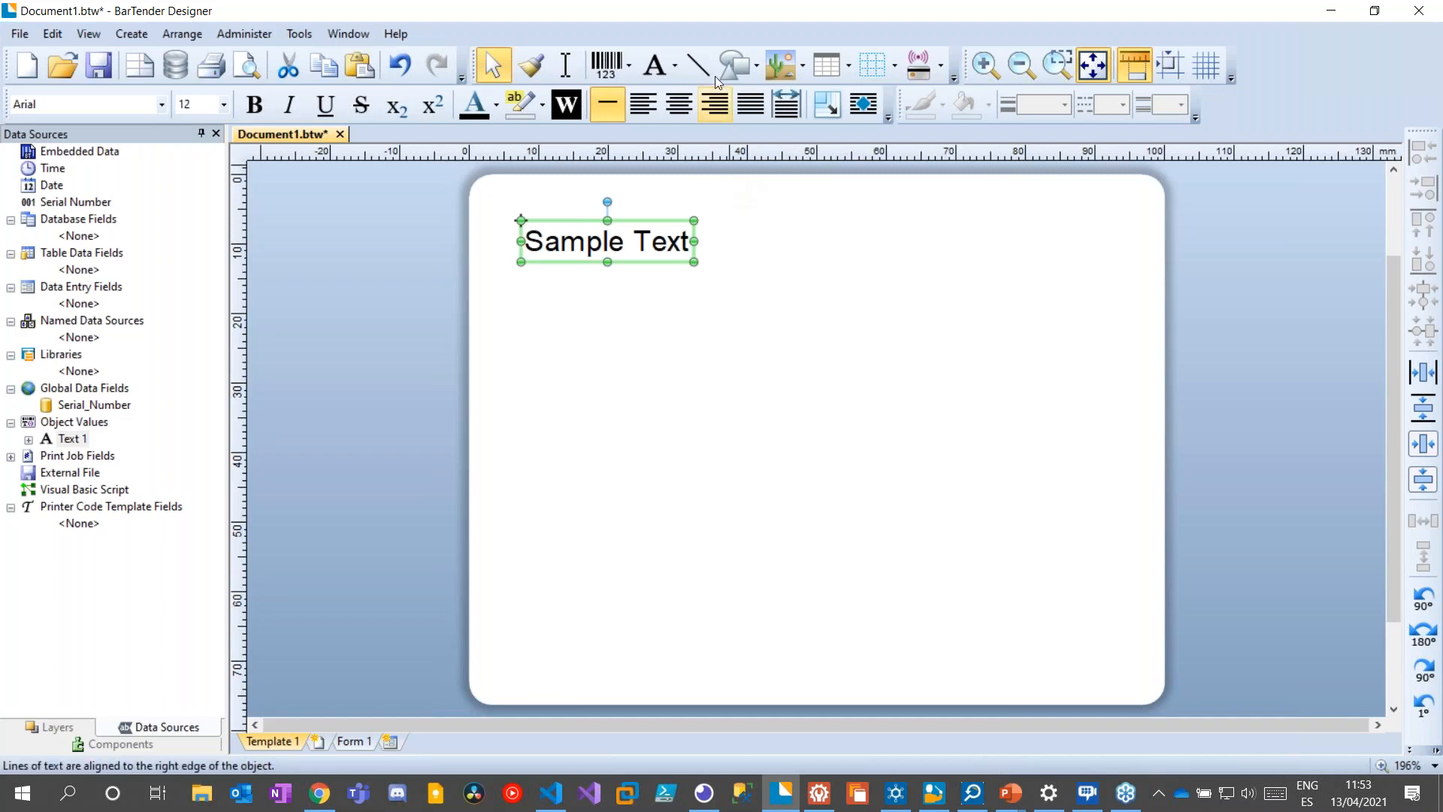
Place a second Normal text object beside the first one and deselect it
left_click(675, 67)
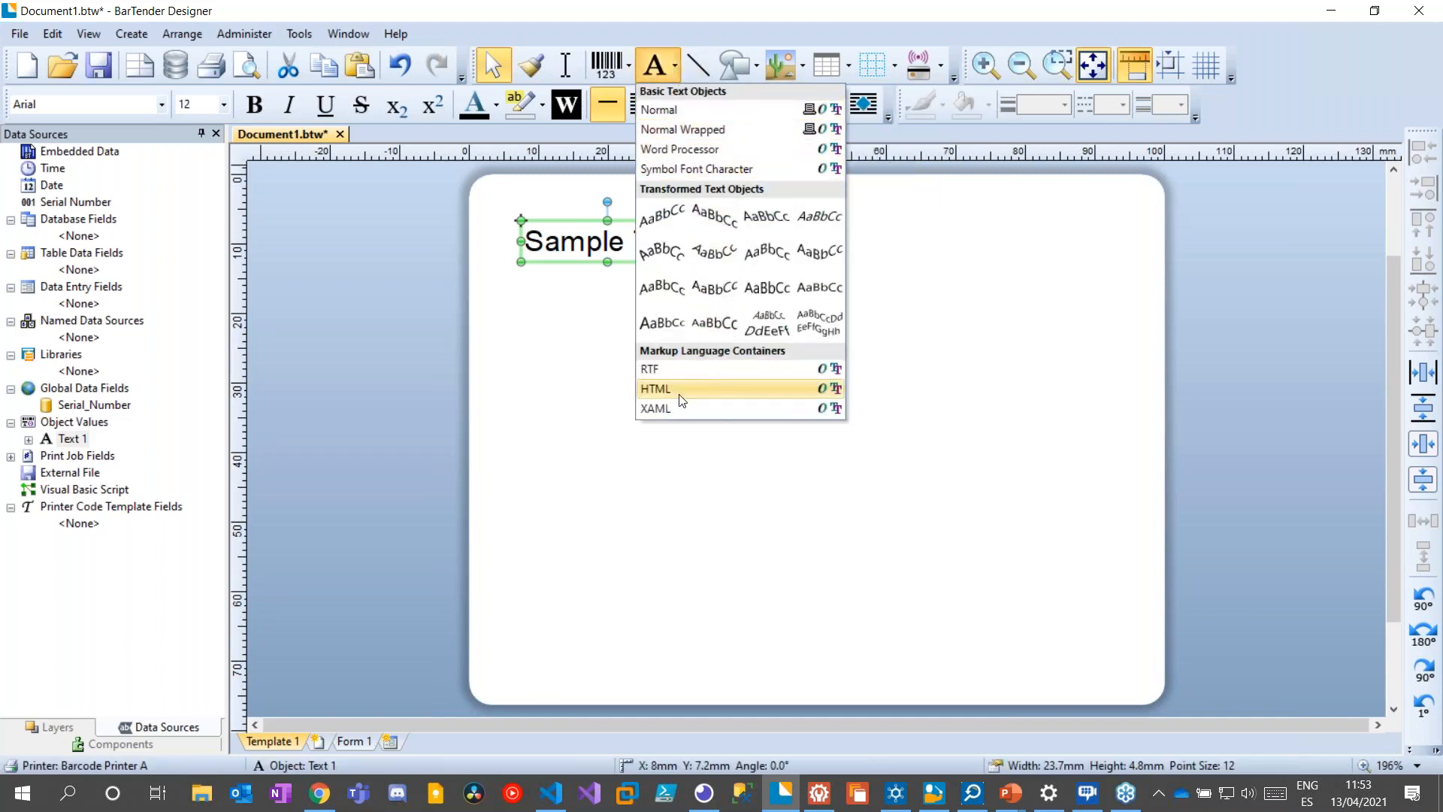
left_click(698, 113)
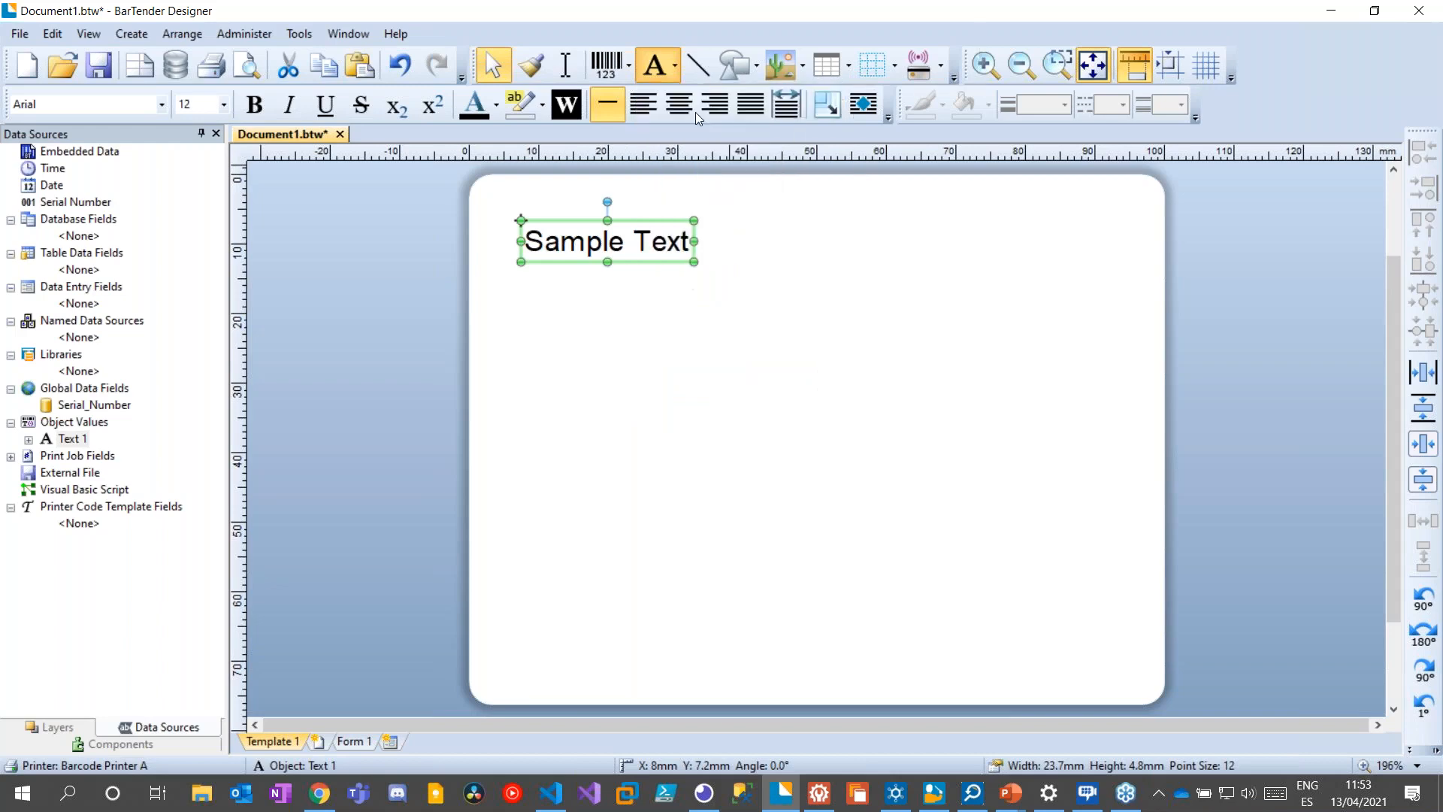
left_click(830, 247)
left_click(825, 290)
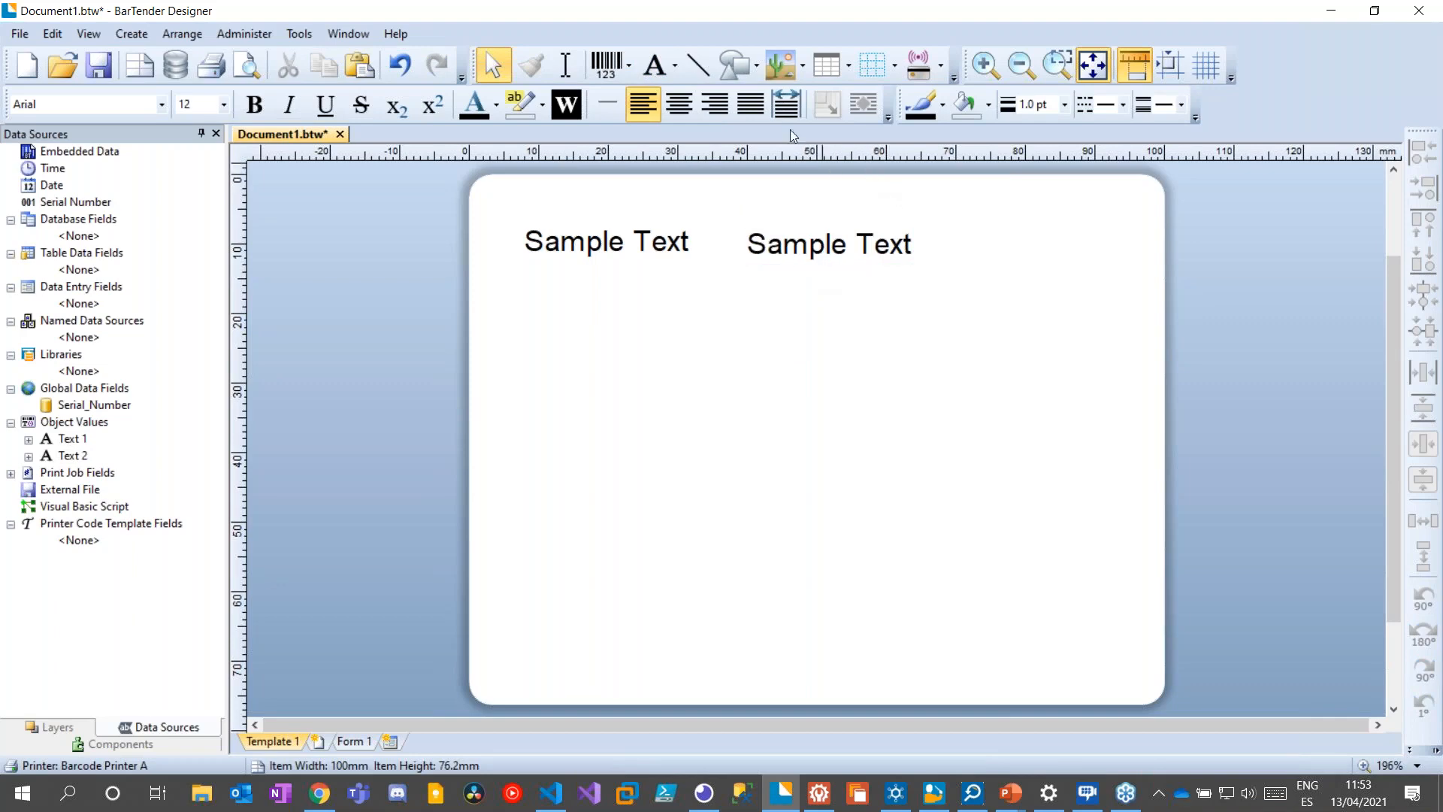
Open the full barcode selection dialog and resize and move it so that it fits on the screen
left_click(628, 68)
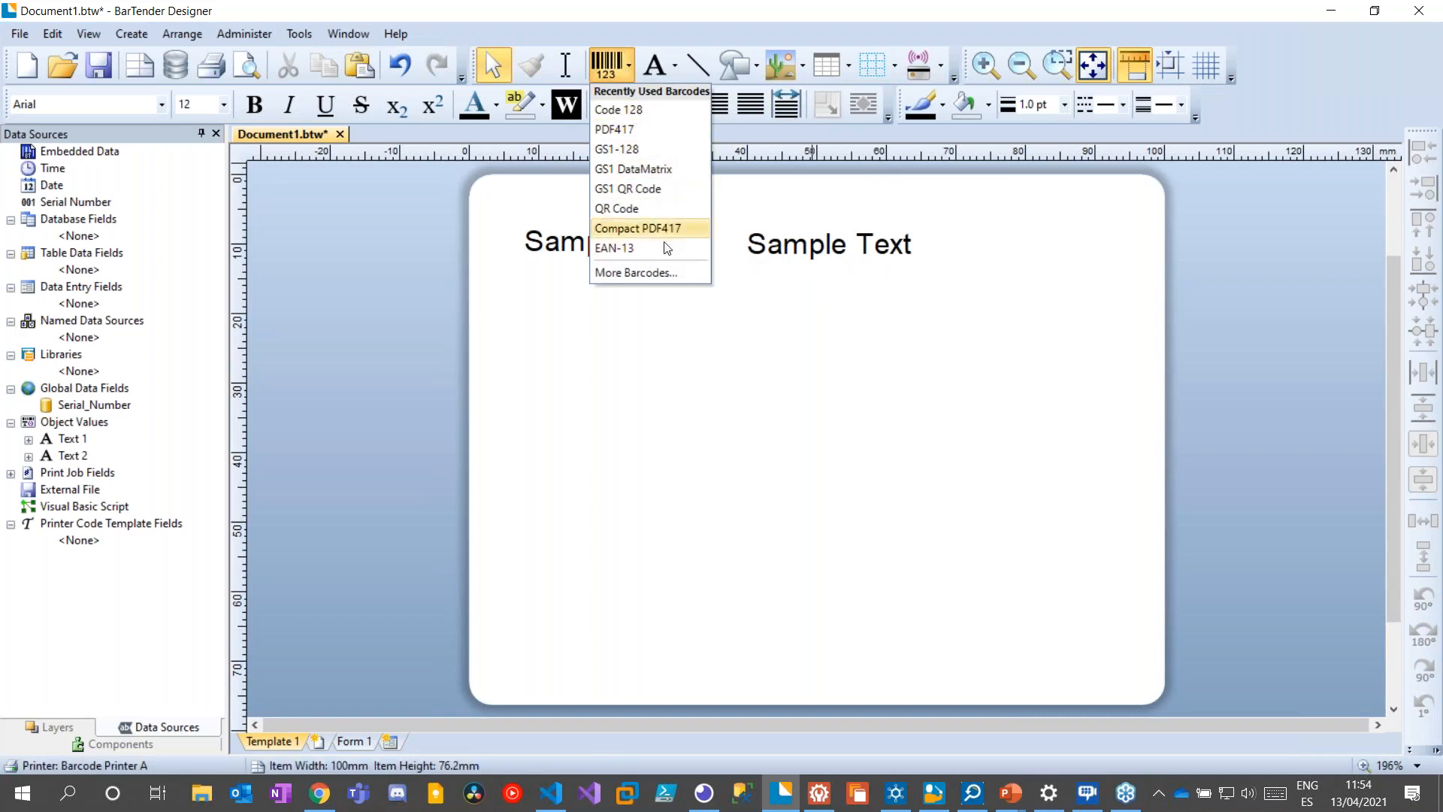
left_click(666, 271)
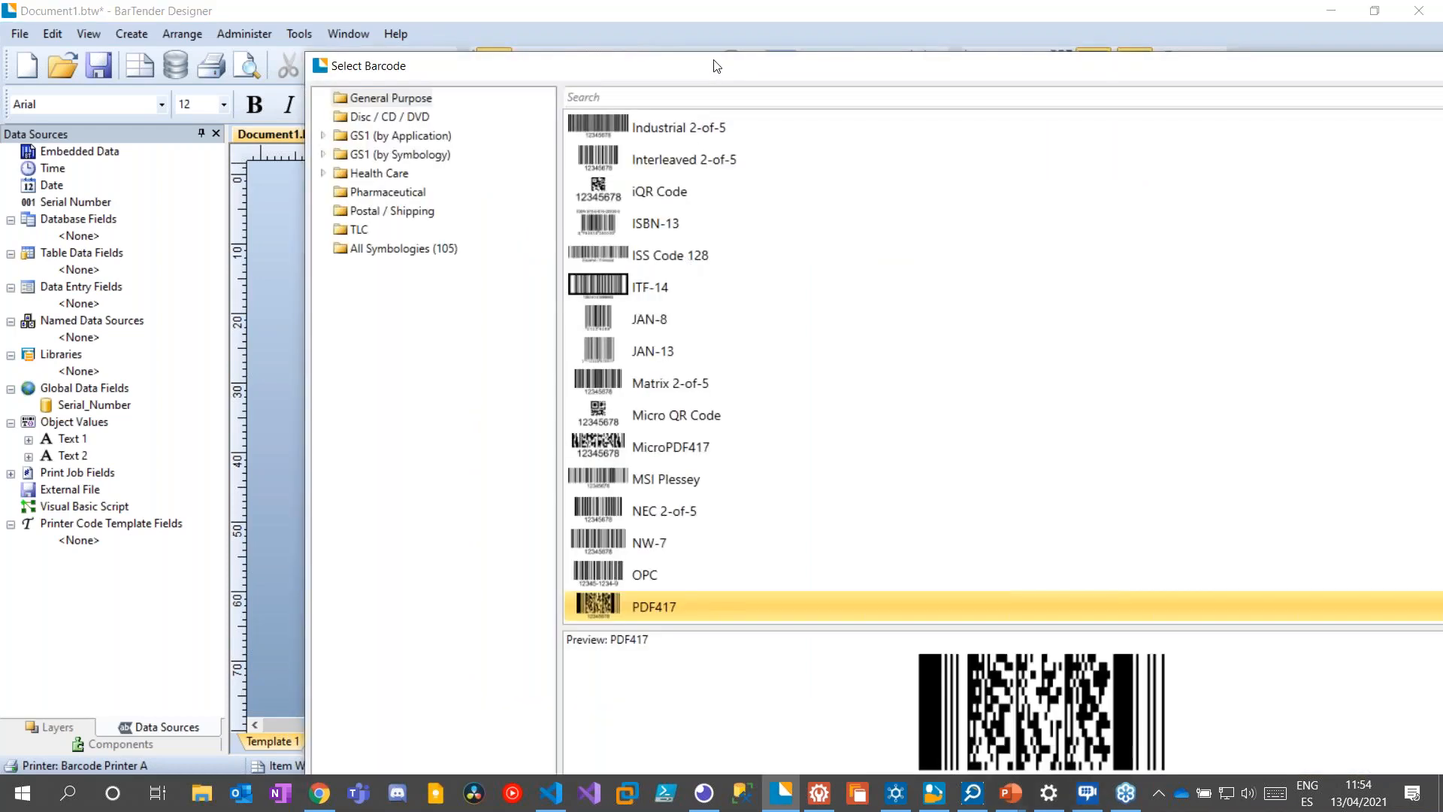
left_click_drag(715, 67, 621, 77)
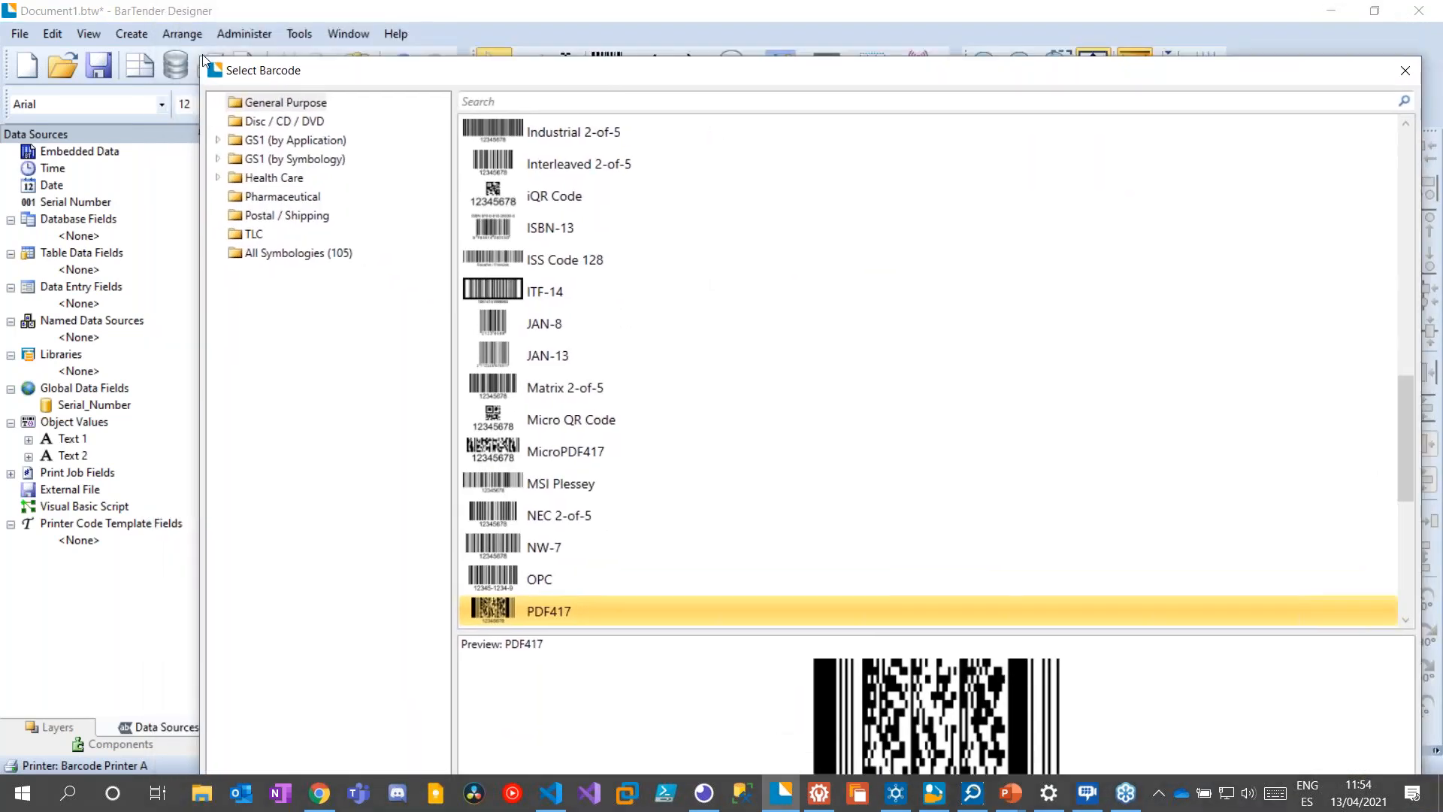
left_click_drag(197, 60, 366, 199)
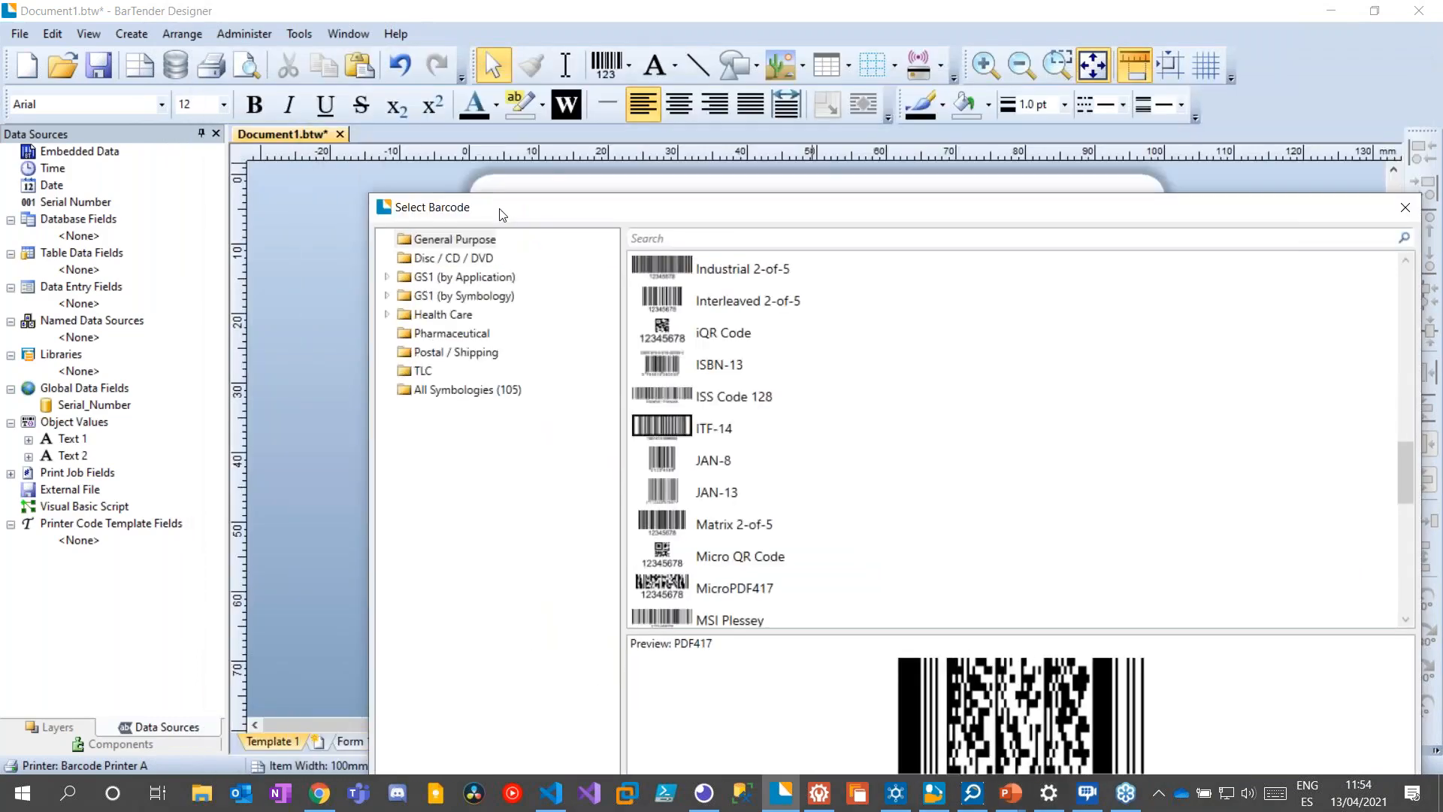
left_click_drag(500, 210, 317, 38)
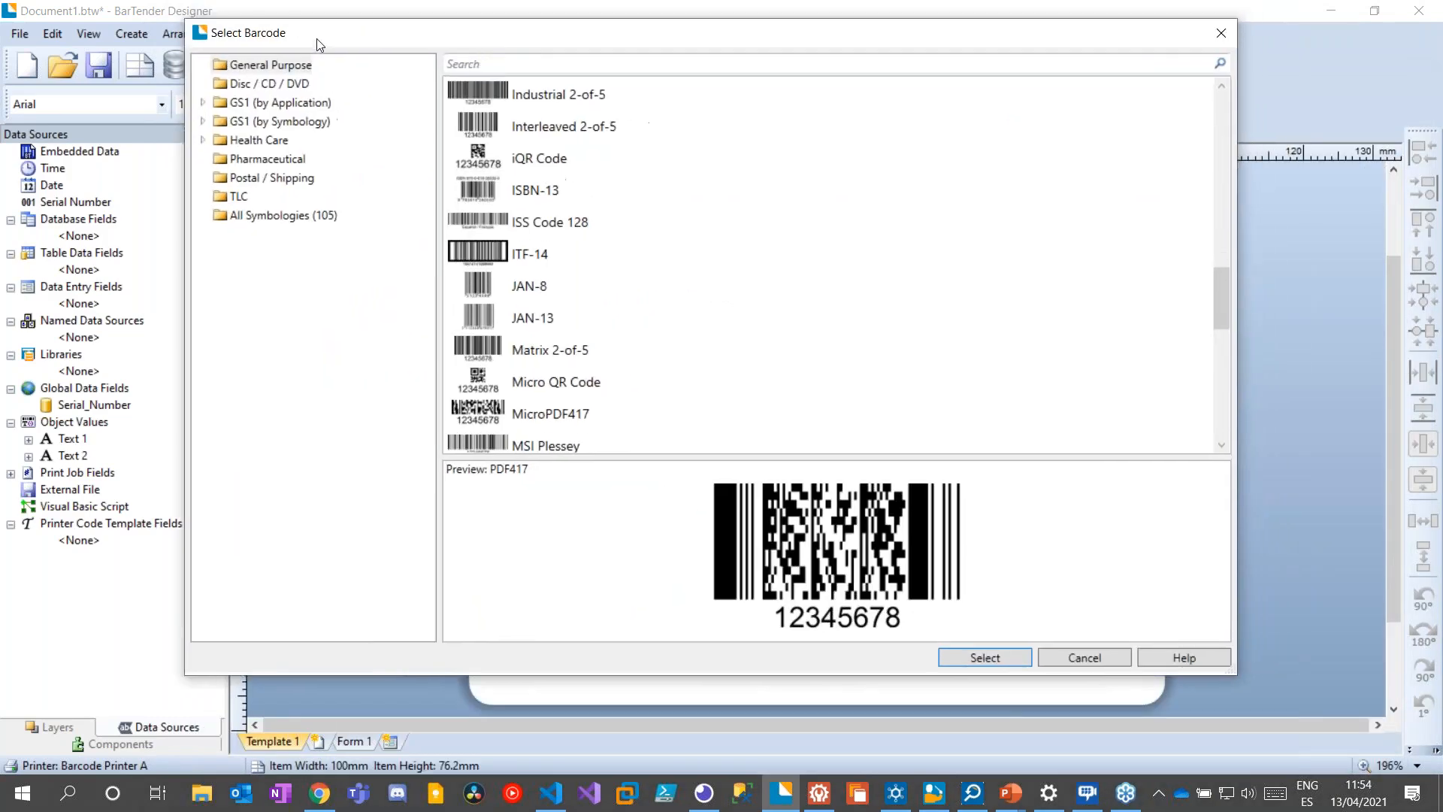
Examine the barcode types under Disc / CD / DVD, GS1 (by Application) with its Distribution sizes, and All Symbologies
left_click(256, 88)
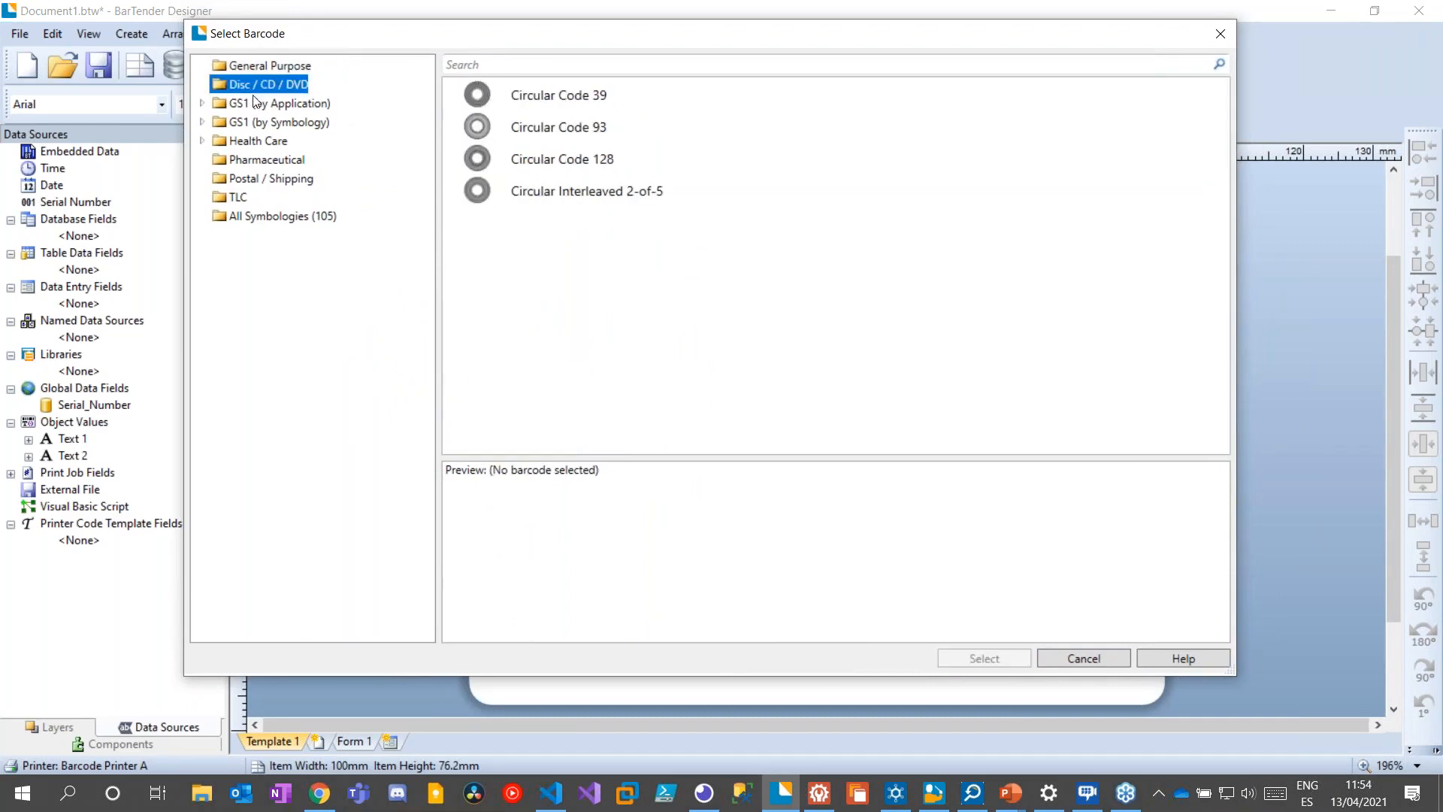
left_click(258, 104)
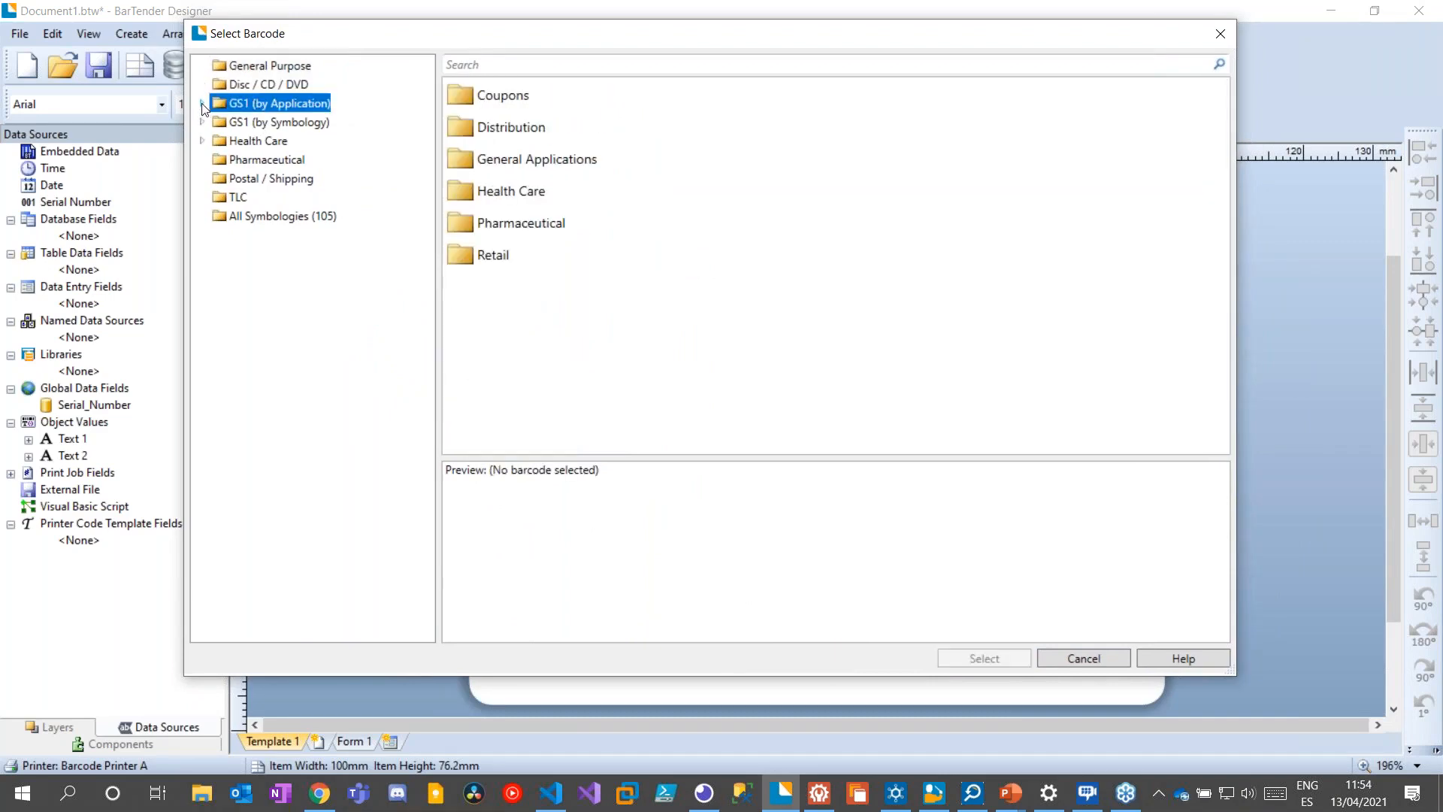
left_click(203, 103)
left_click(275, 124)
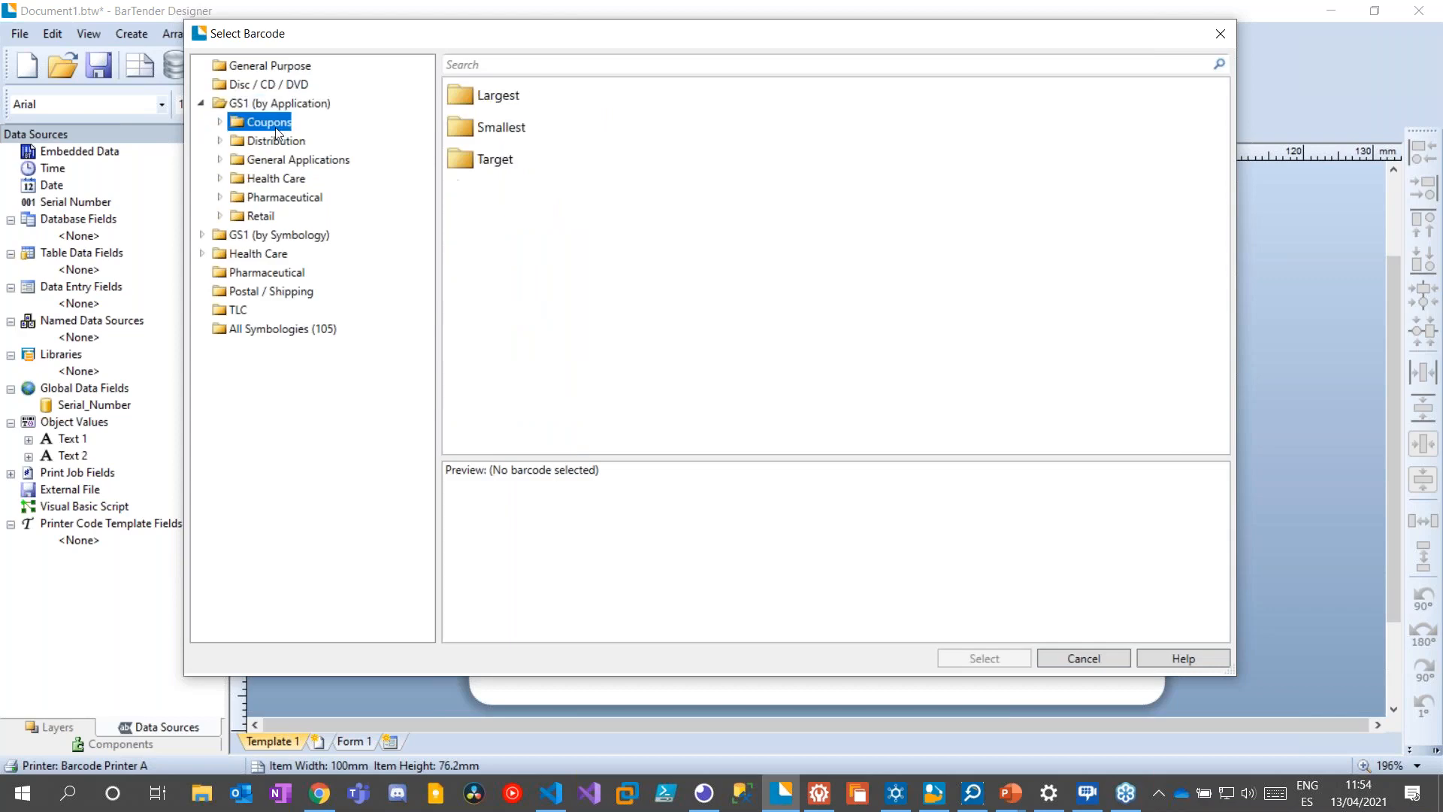
left_click(269, 144)
left_click(220, 141)
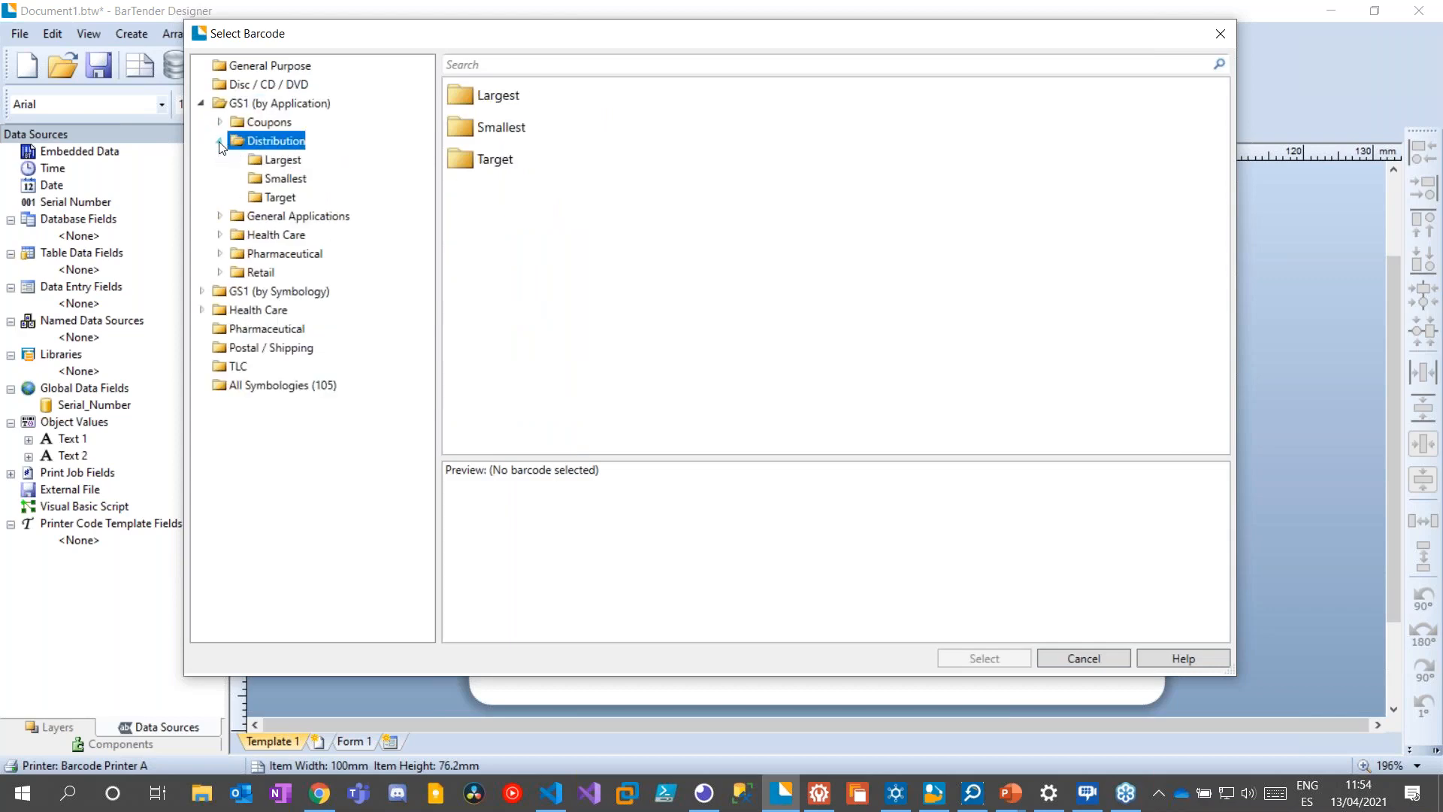
left_click(261, 163)
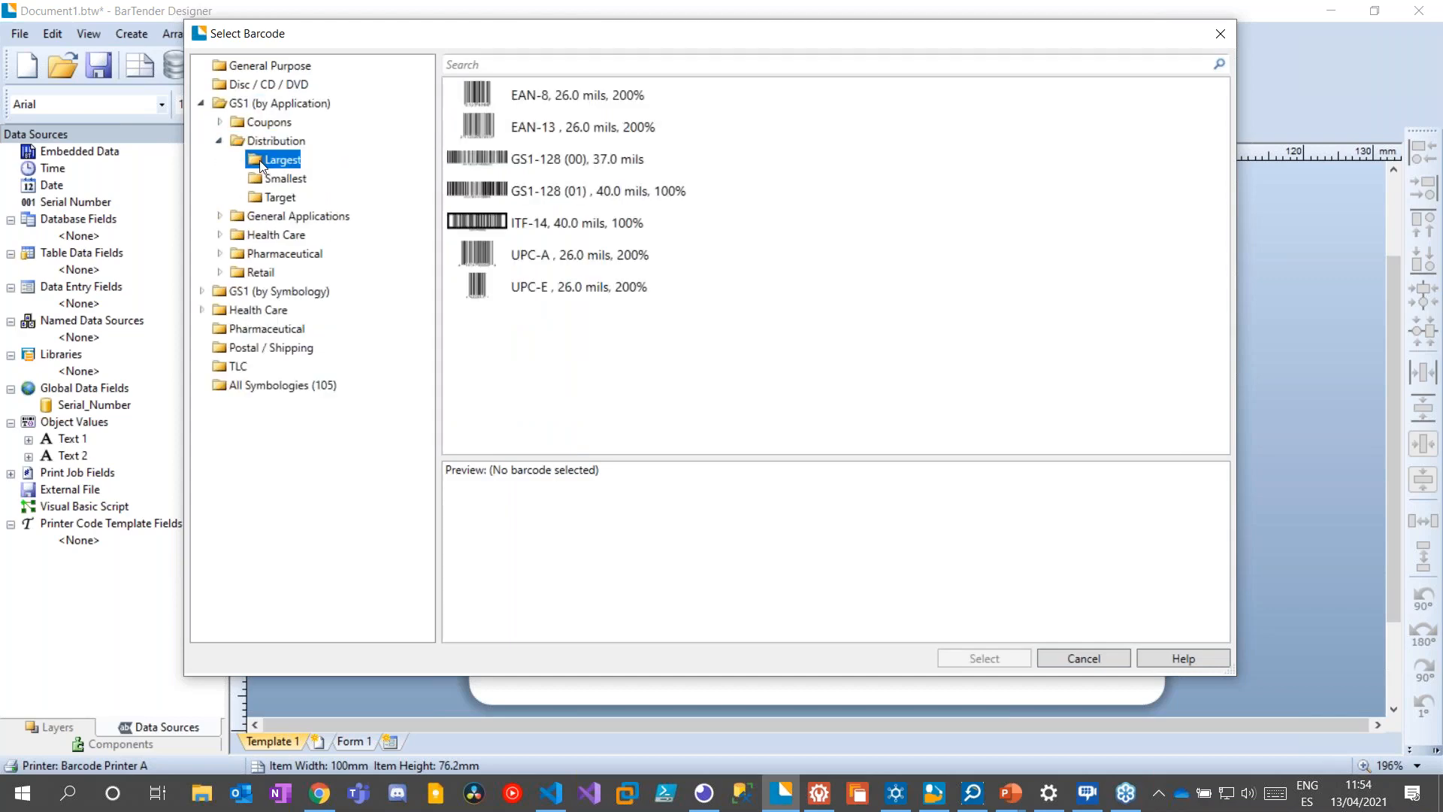
left_click(250, 389)
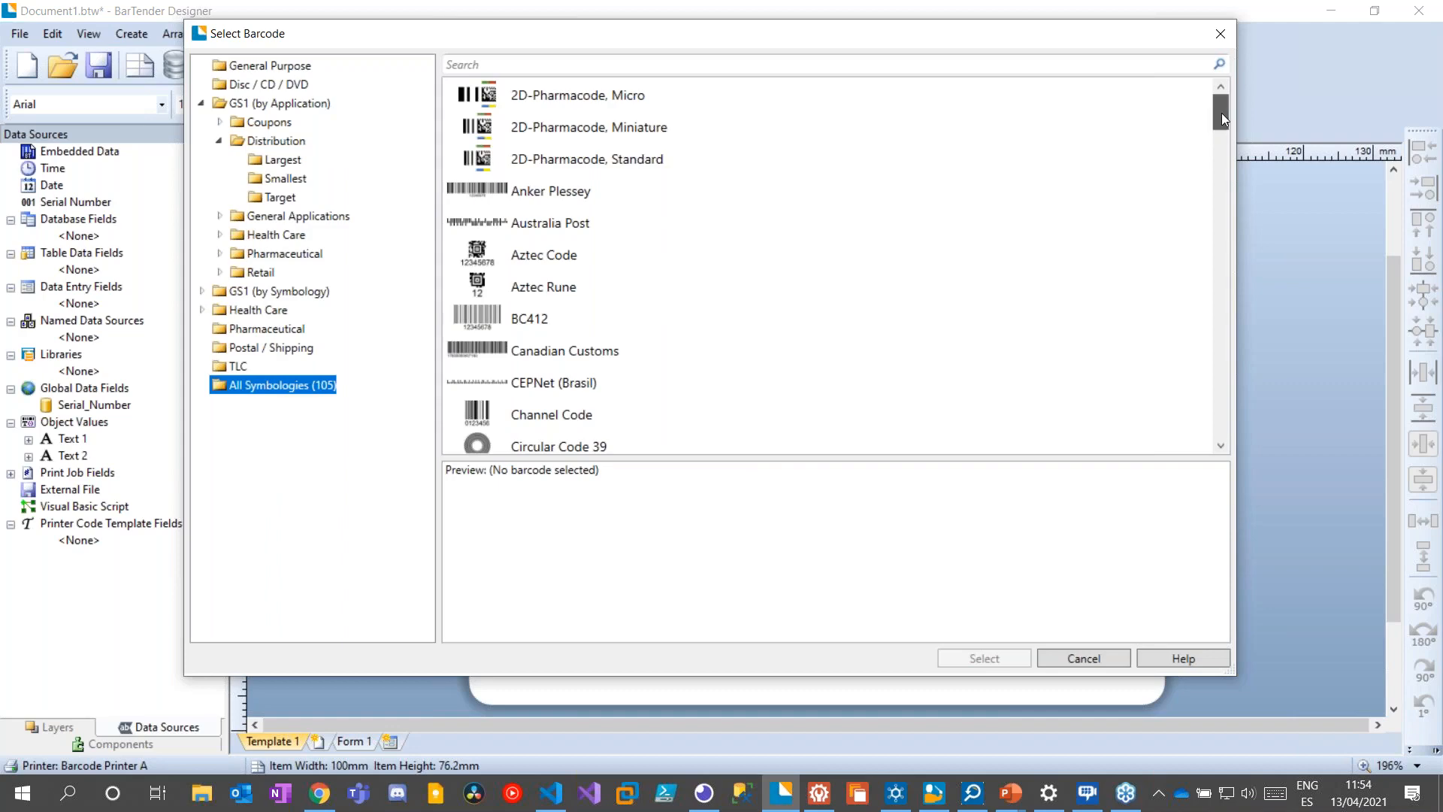
left_click_drag(1221, 113, 1221, 227)
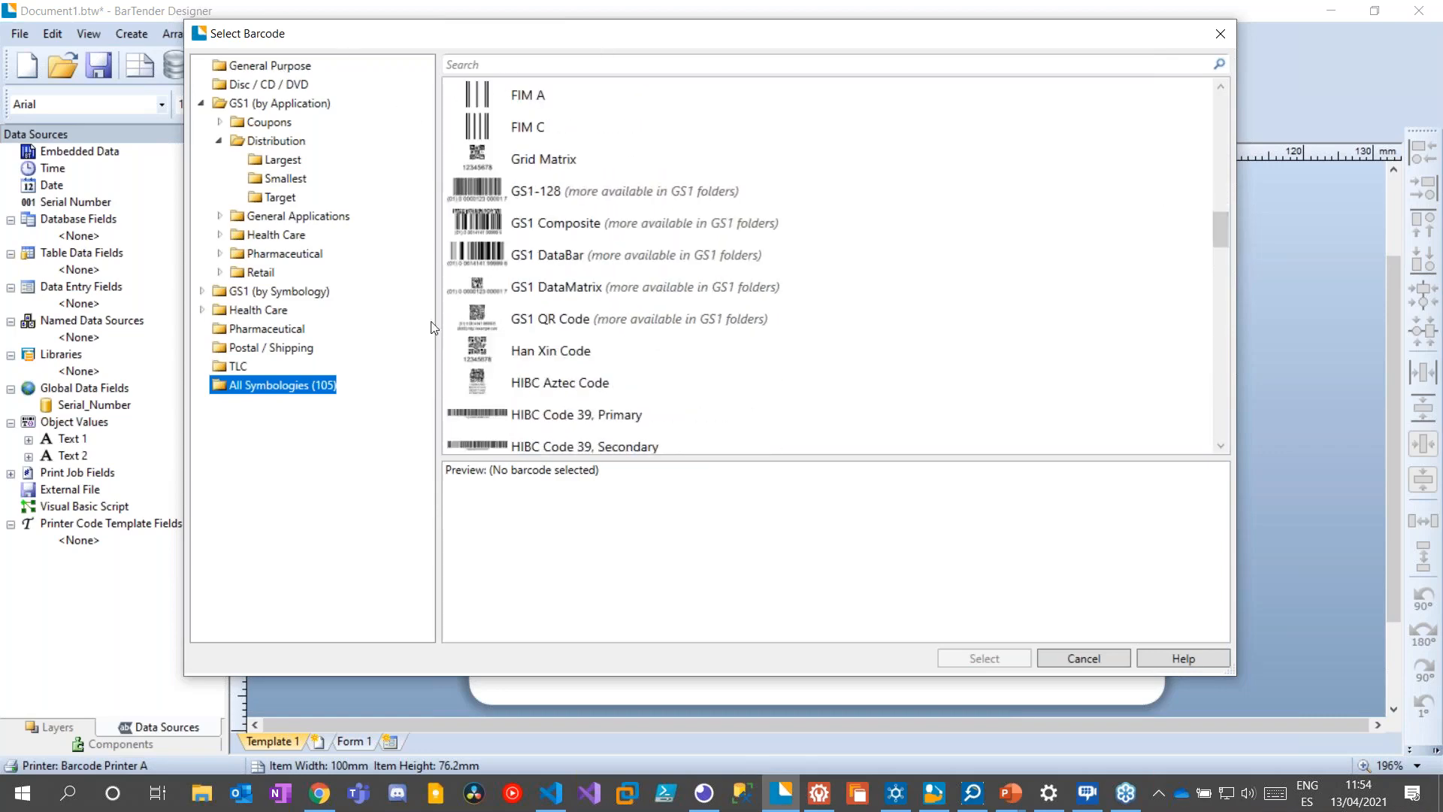
Insert a GS1 DataMatrix barcode, enlarge its symbol to about 24 mm and position it at about X 8 mm, Y 38.3 mm
left_click(494, 286)
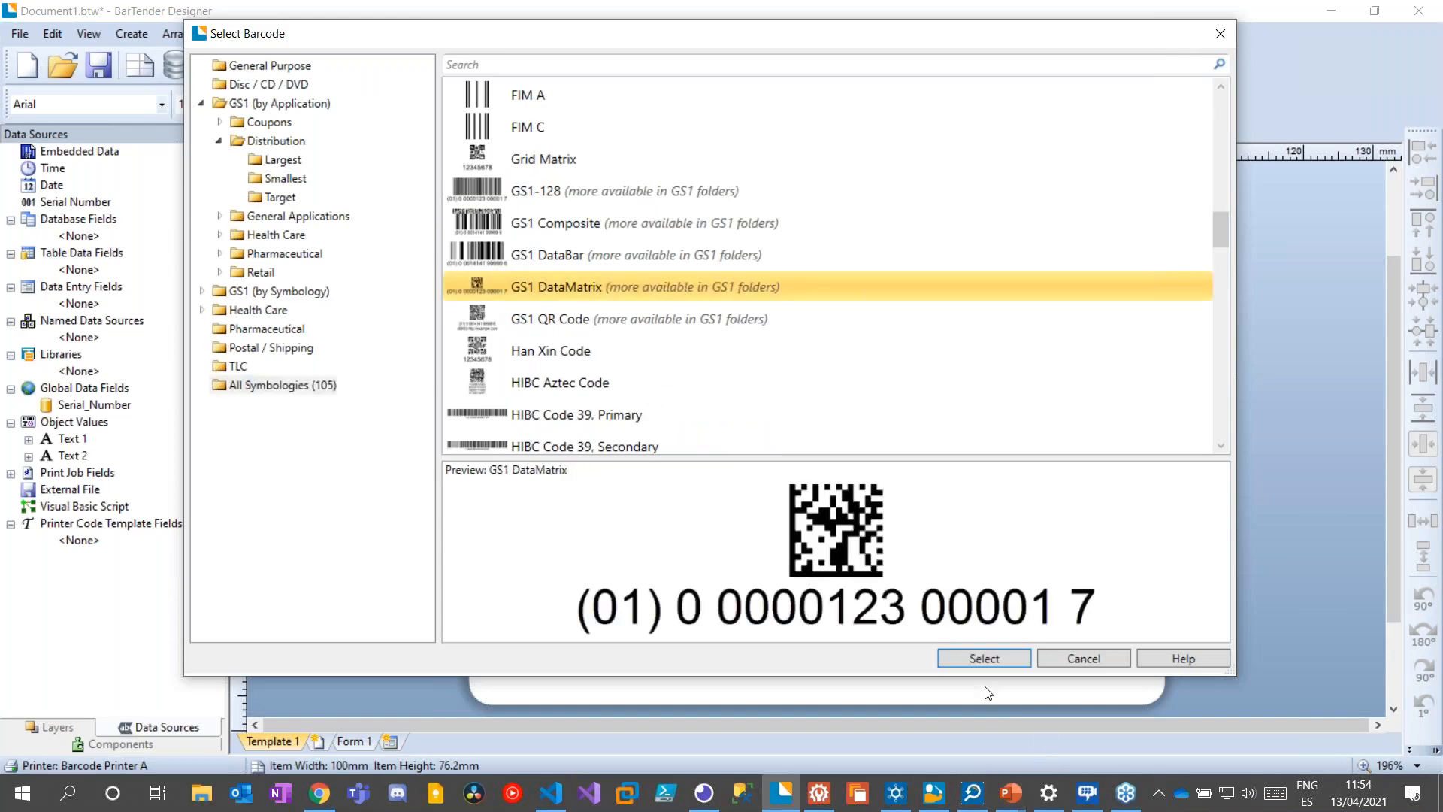
left_click(984, 658)
left_click(758, 451)
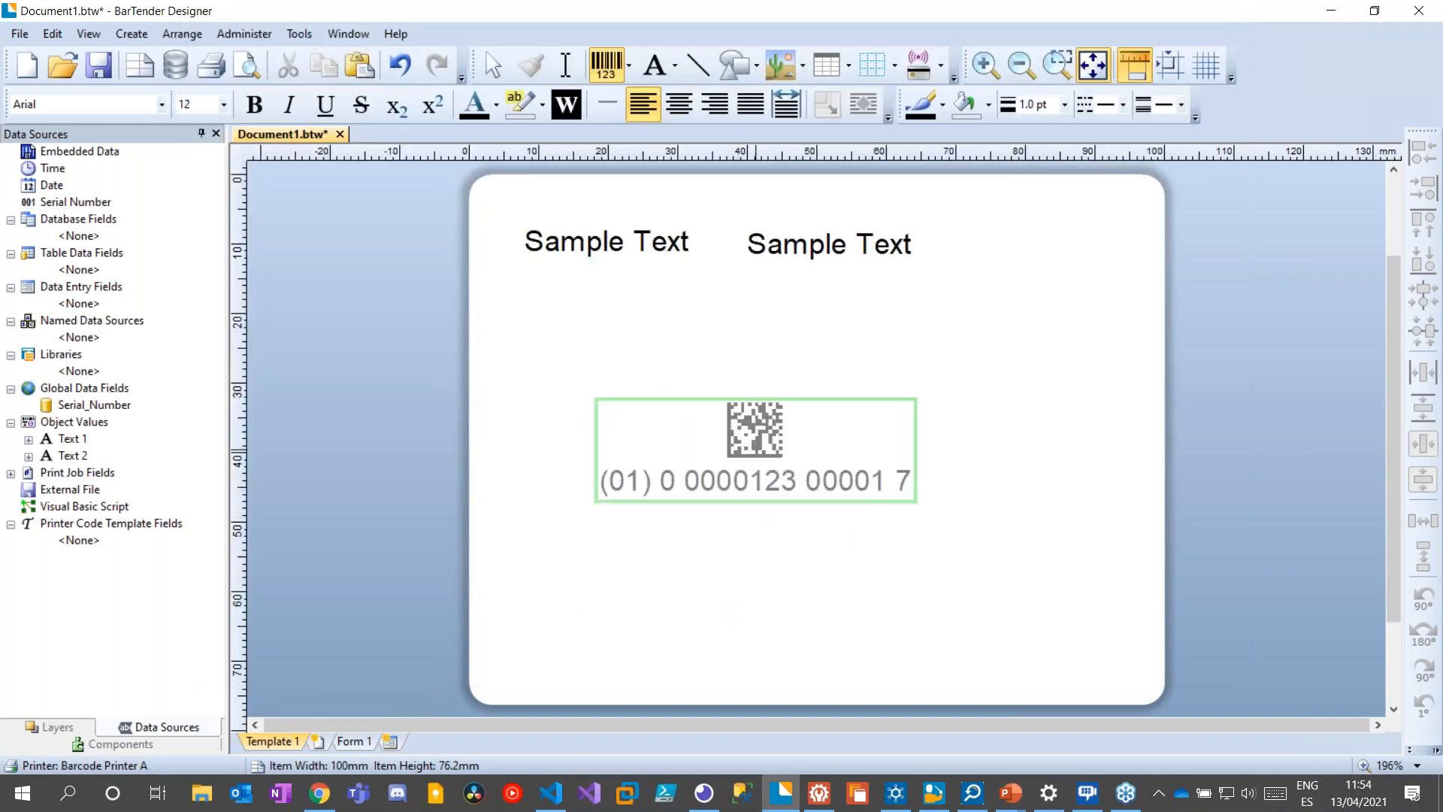
left_click_drag(914, 399, 1011, 300)
left_click_drag(786, 350, 920, 417)
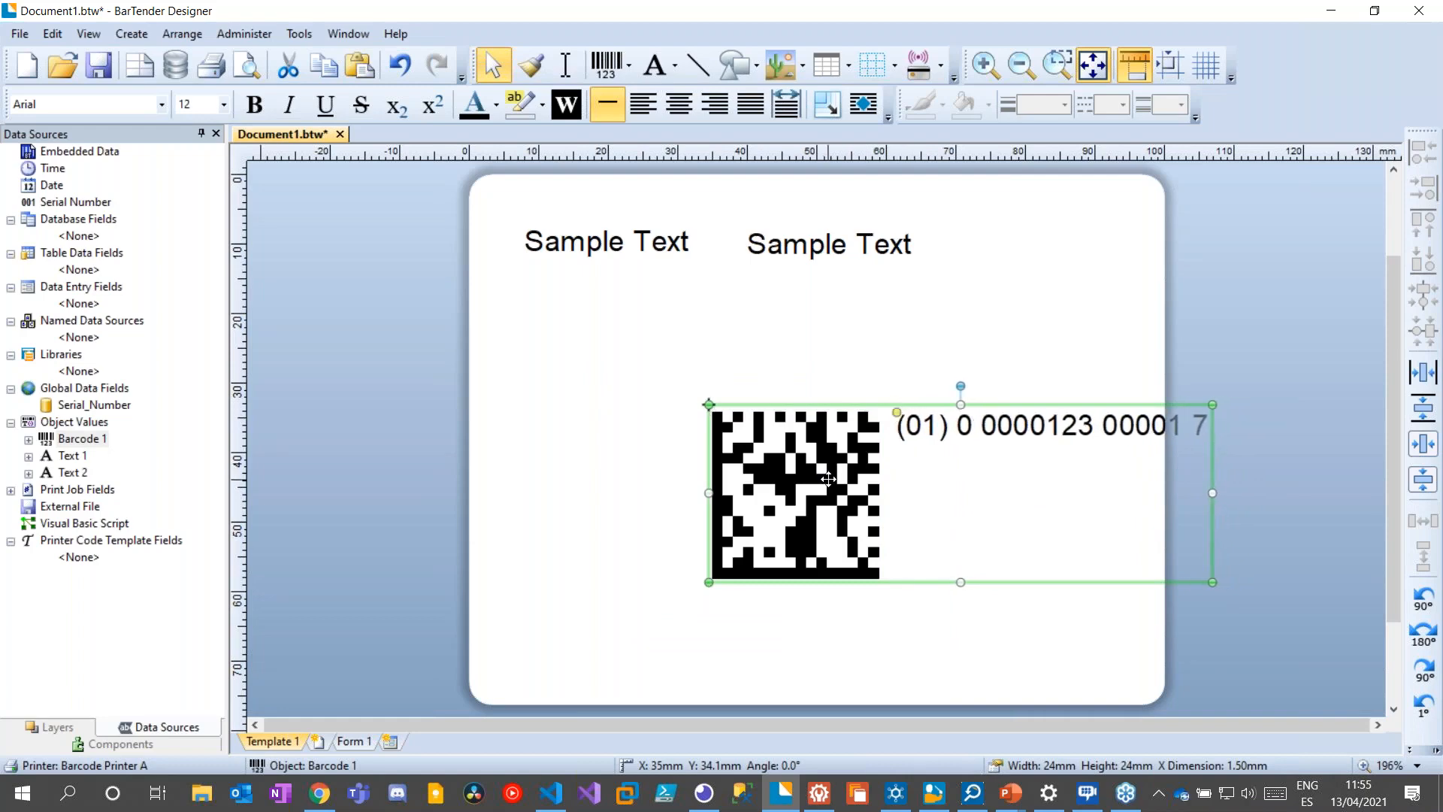
left_click_drag(829, 479, 640, 508)
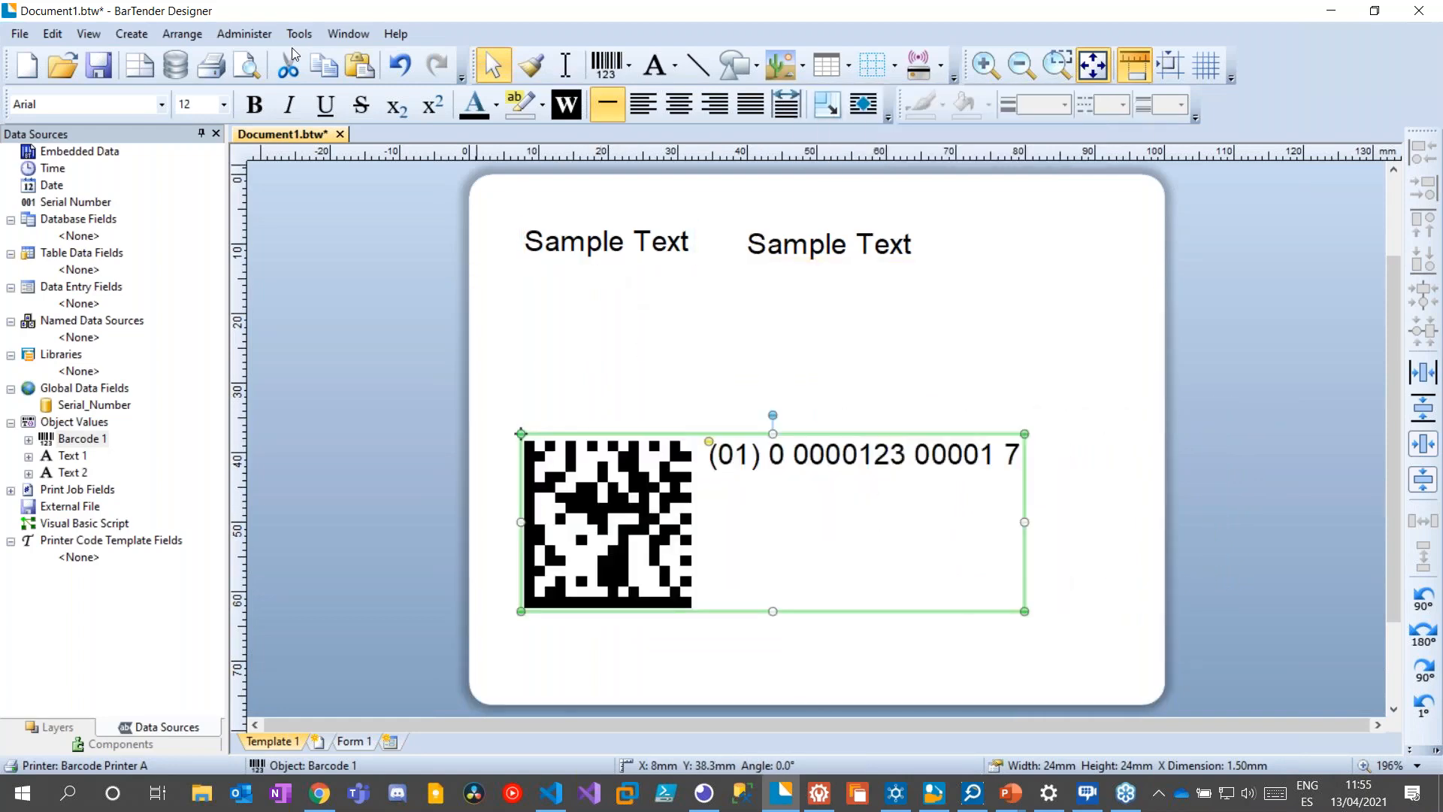
Set the font size of the barcode's human-readable text to 6 points and deselect the barcode
left_click(223, 107)
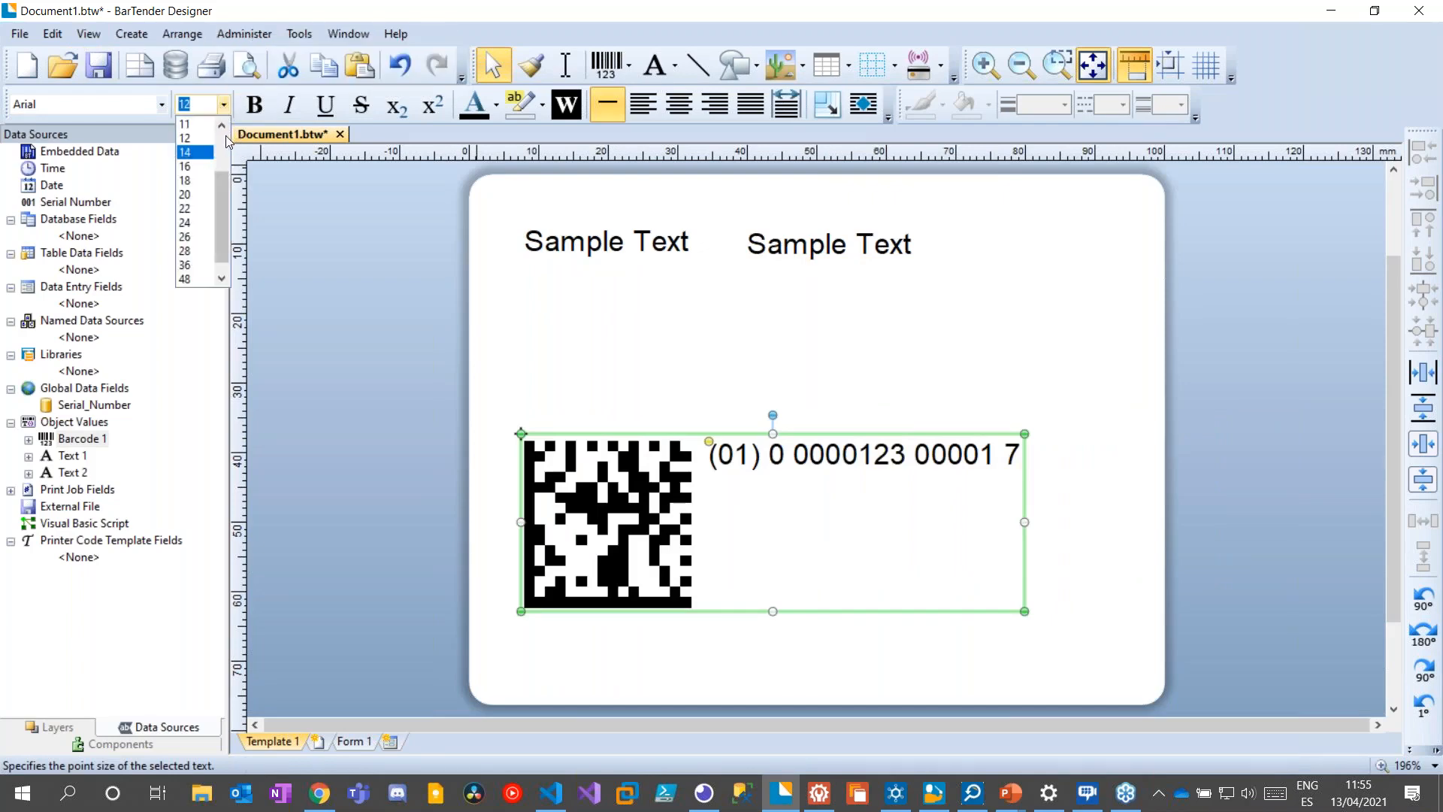
left_click(209, 132)
type("6")
key("Return")
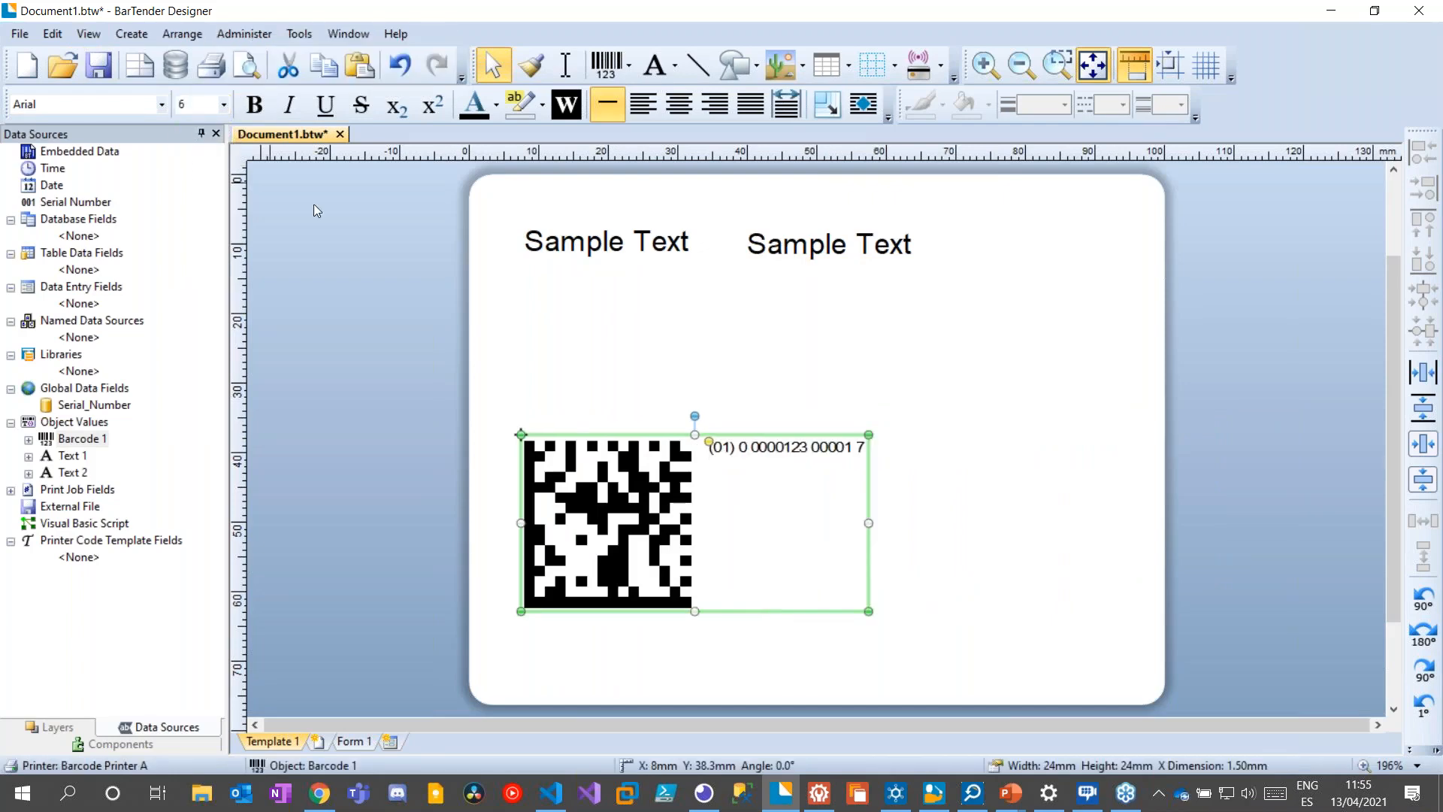
left_click(1017, 589)
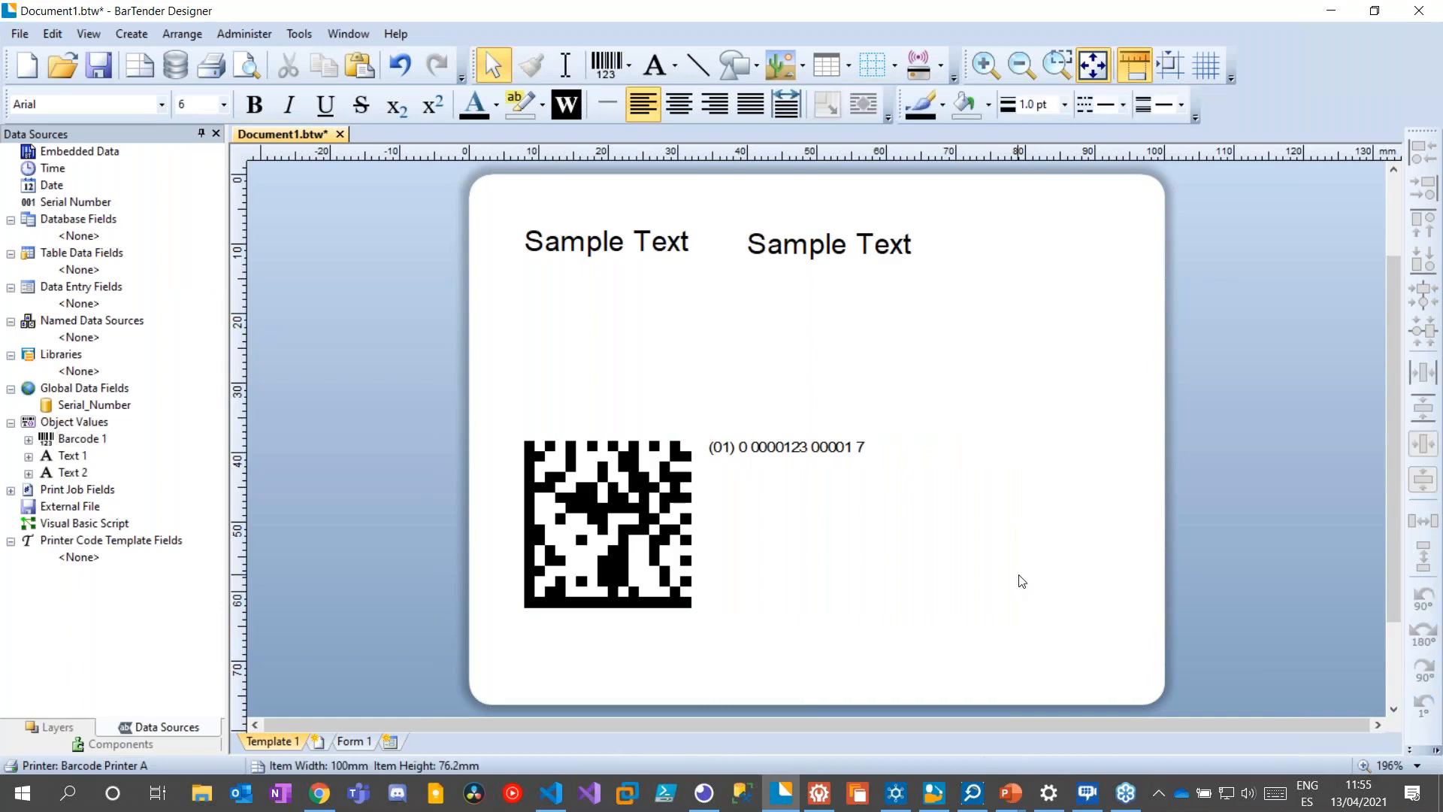
Move the barcode to about X 17.4 mm, Y 45 mm and shrink its symbol to about 22.7 mm
left_click(535, 467)
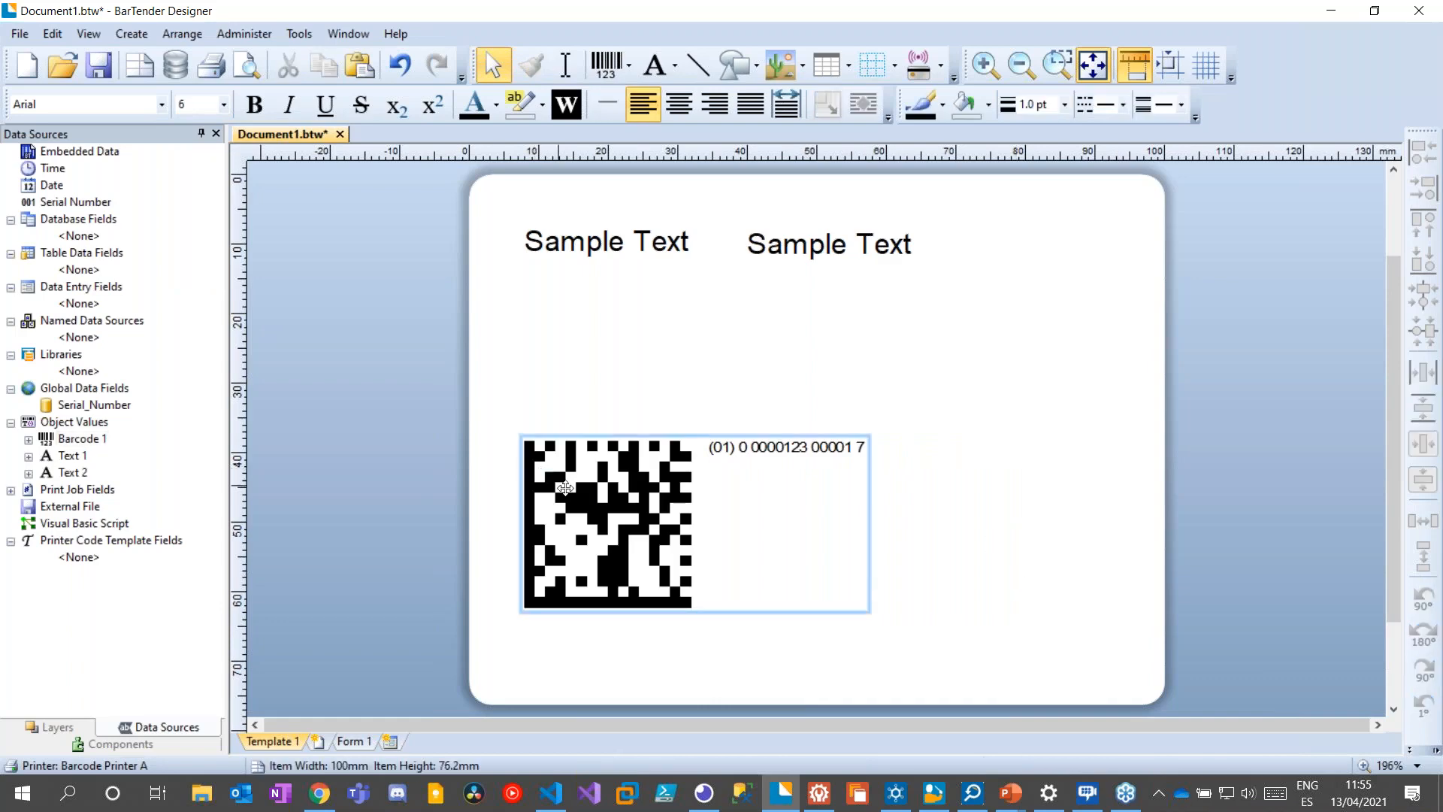
left_click_drag(597, 525, 663, 571)
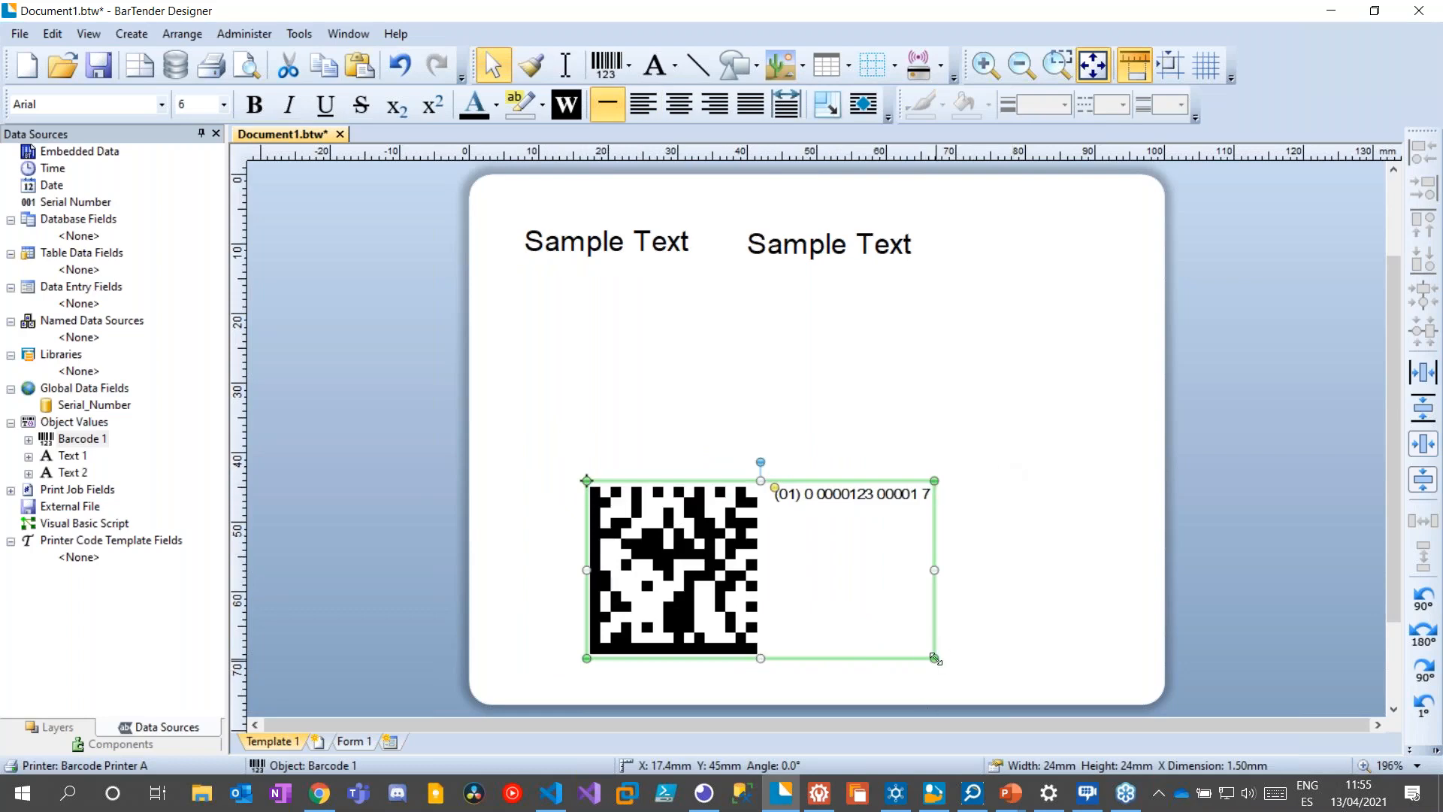
mouse_move(935, 659)
left_mouse_down()
mouse_move(864, 632)
mouse_move(840, 583)
mouse_move(926, 650)
left_mouse_up()
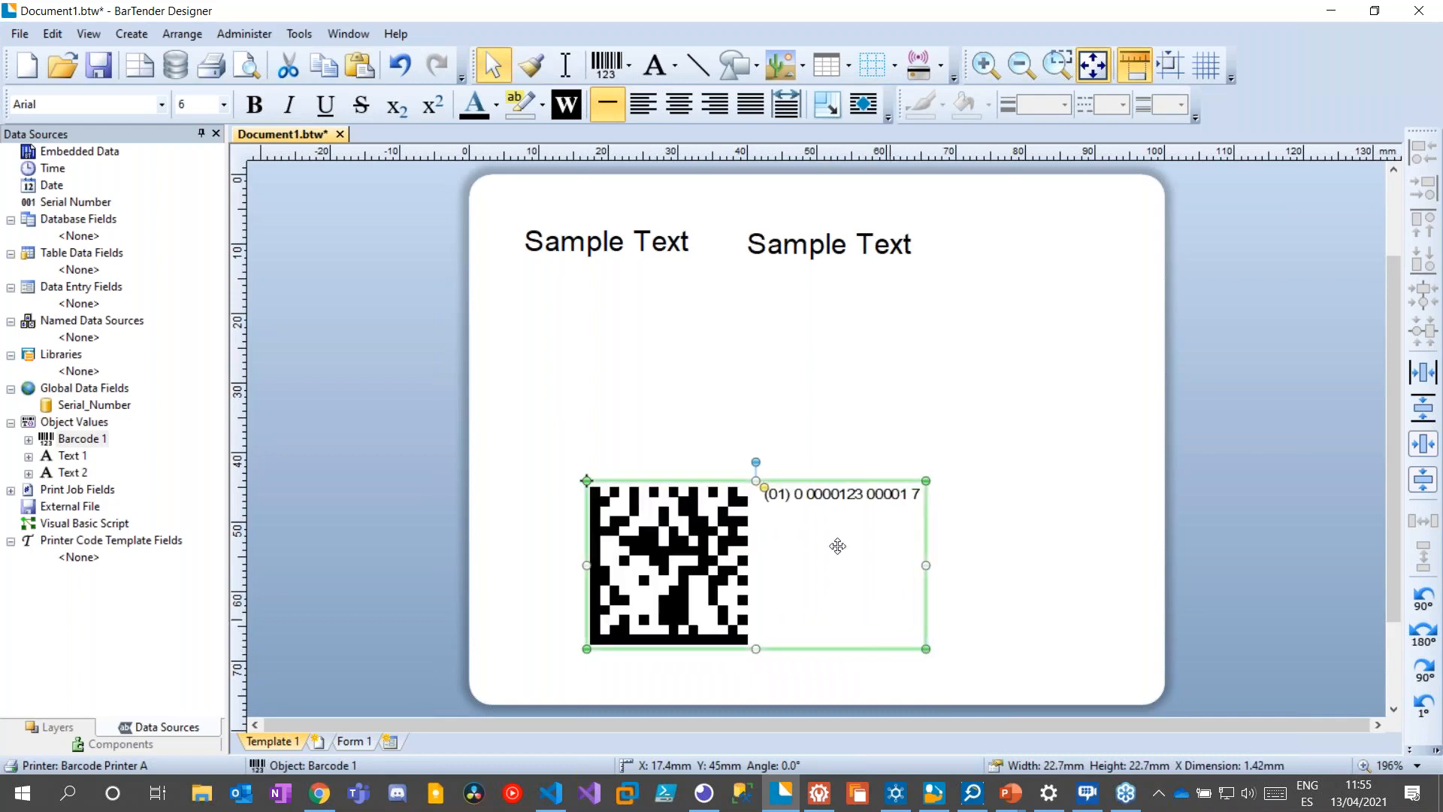
left_click_drag(756, 463, 802, 406)
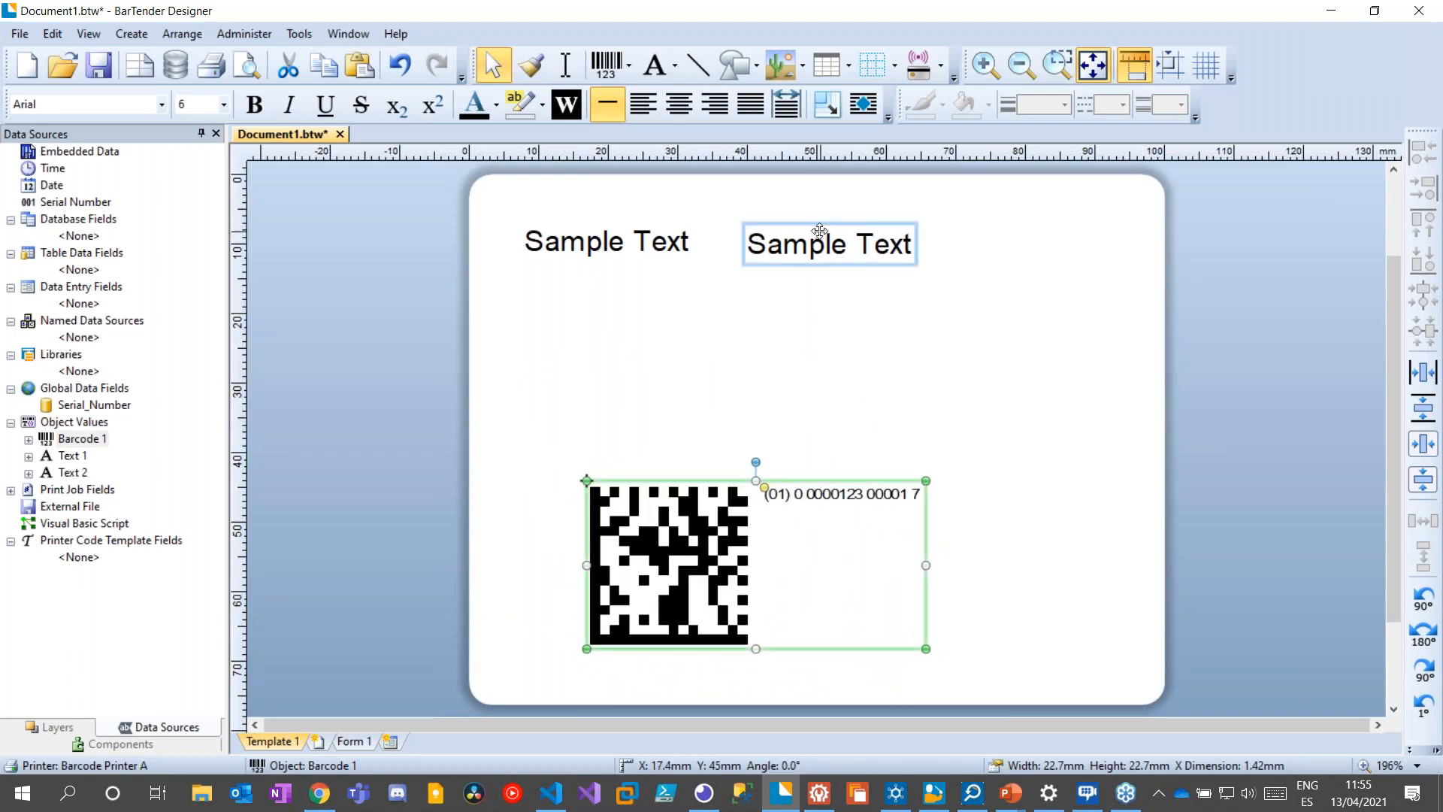
Move the second Sample Text object below the first, to about X 8 mm, Y 21.5 mm
left_click_drag(797, 216, 573, 320)
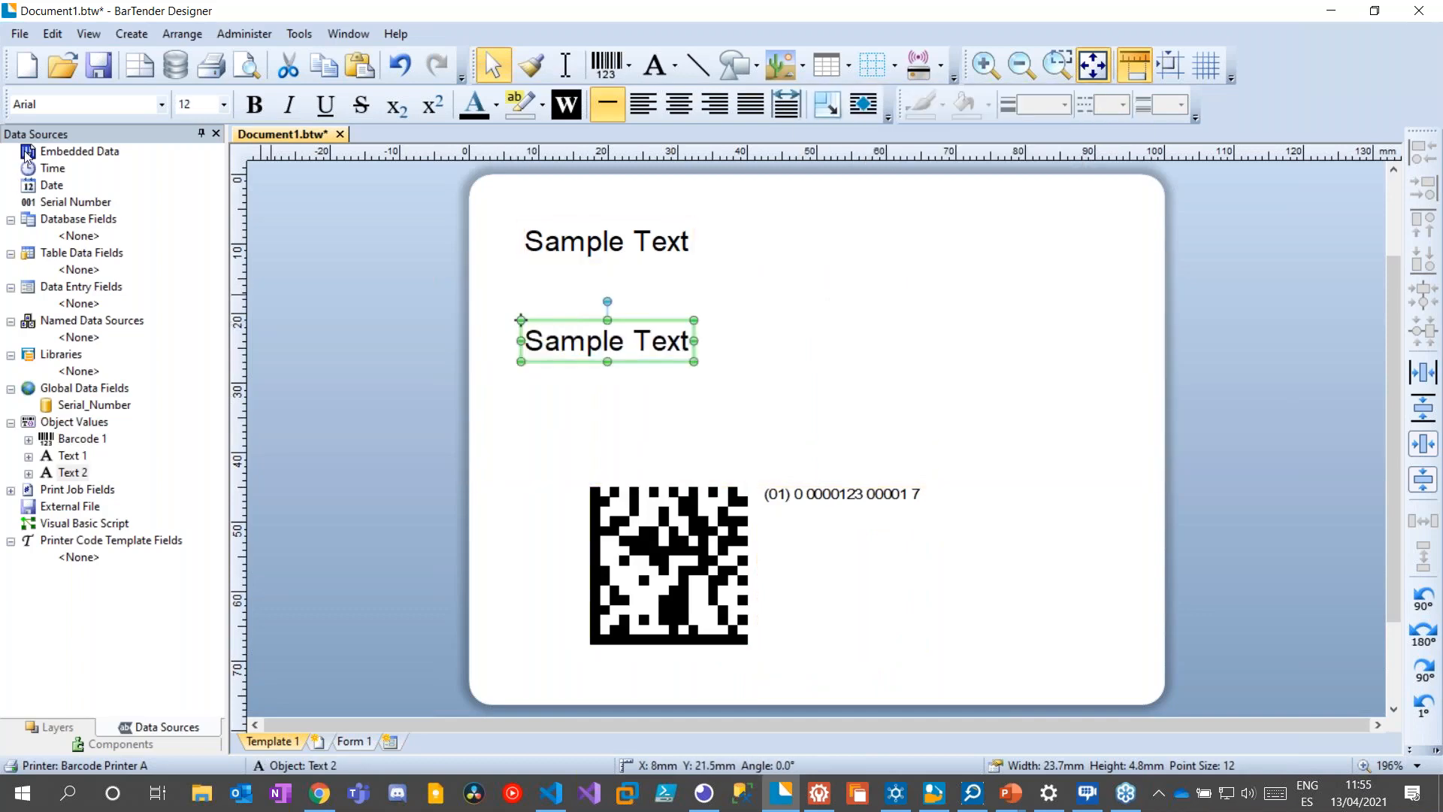
Add a date object near the label's lower-right corner, using the English (United Kingdom) format "Wednesday, 14 March 2001"
left_click_drag(30, 188, 1047, 656)
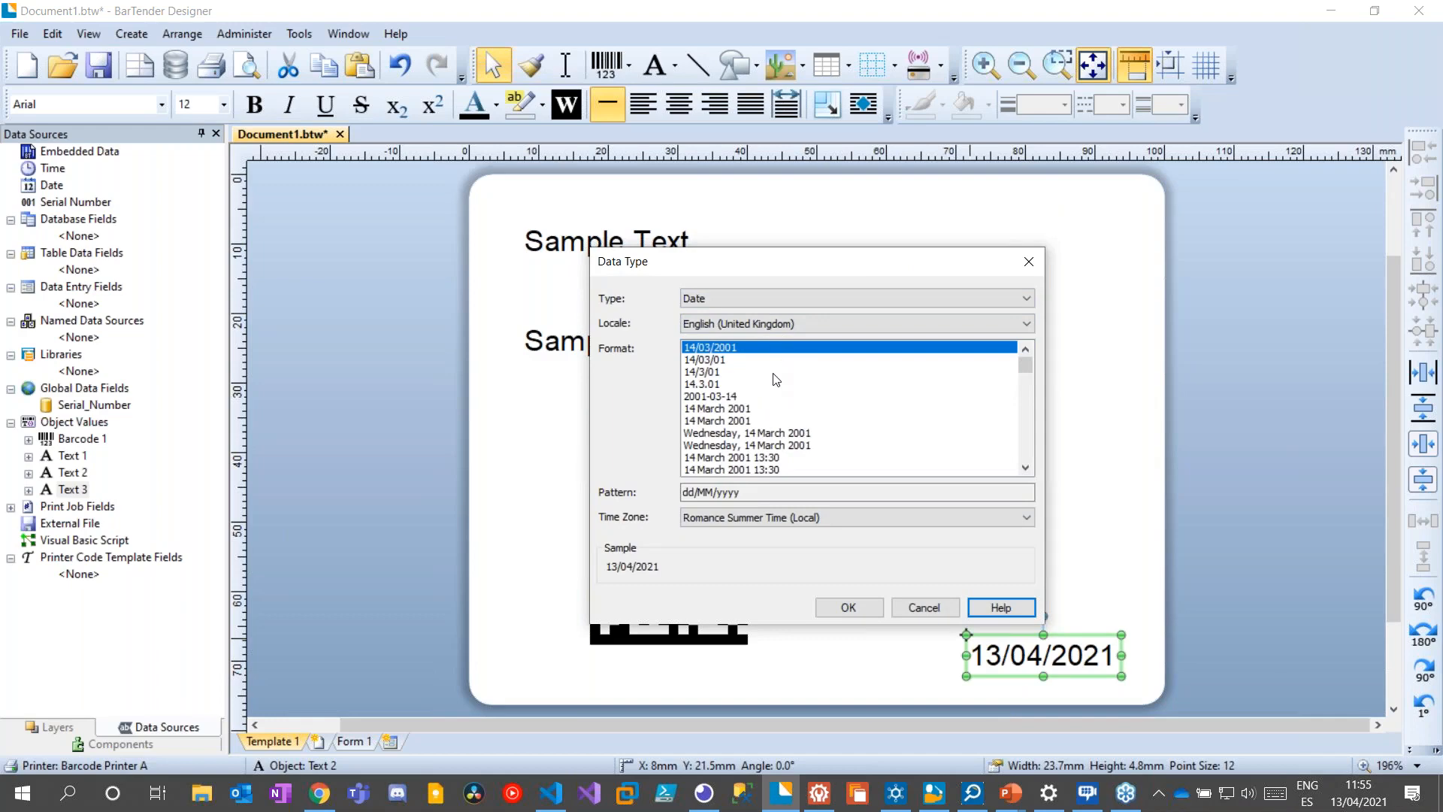
left_click(1027, 323)
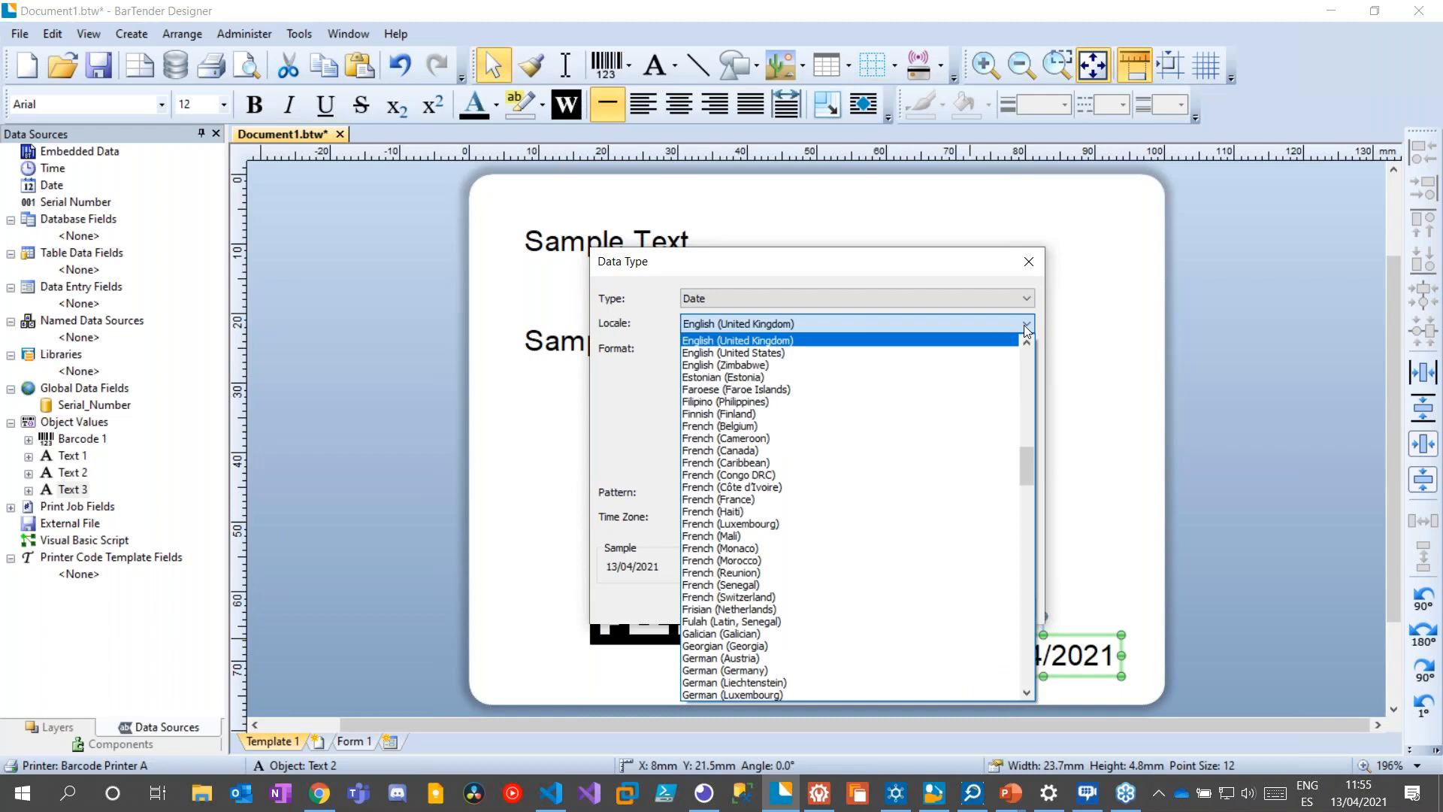
left_click(1027, 325)
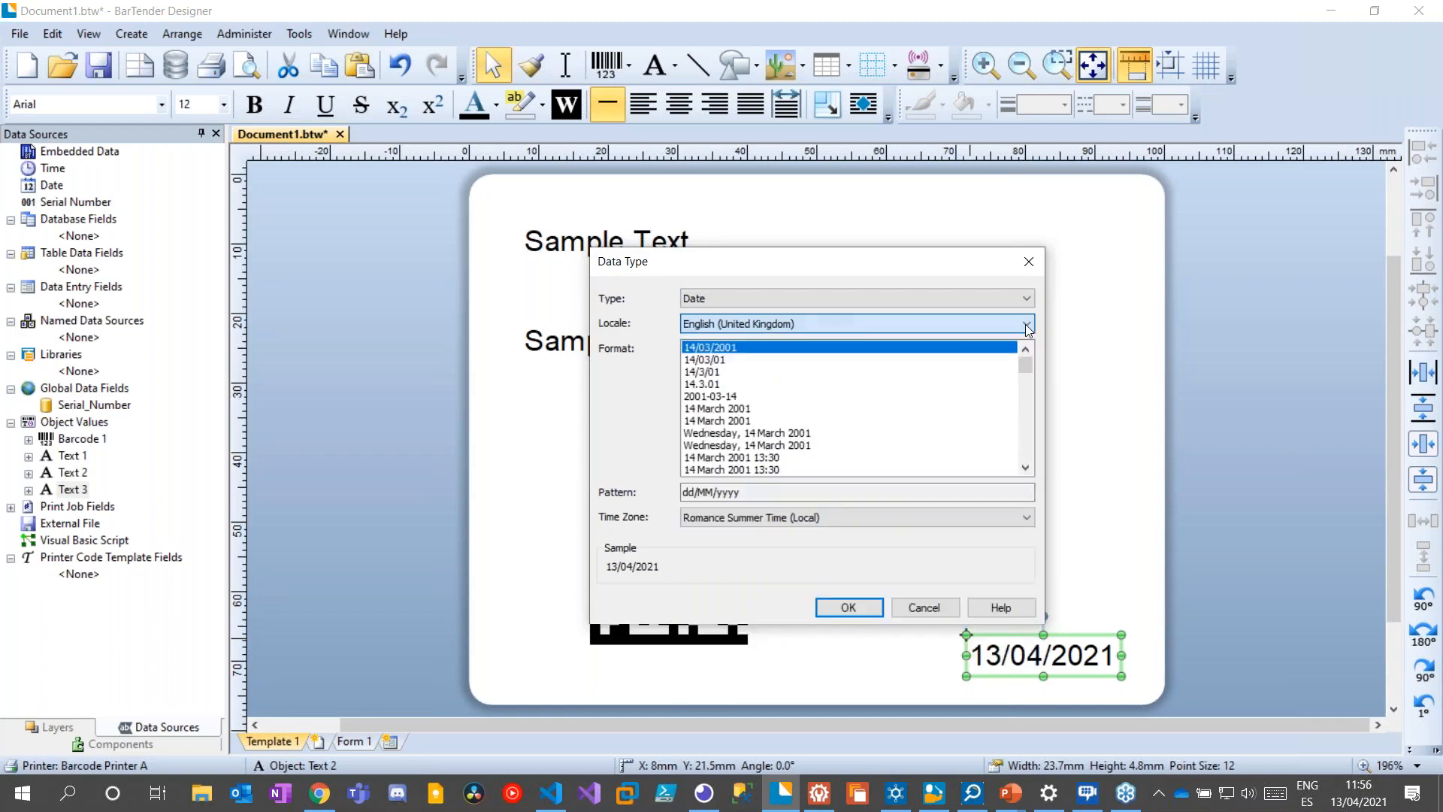
left_click(801, 434)
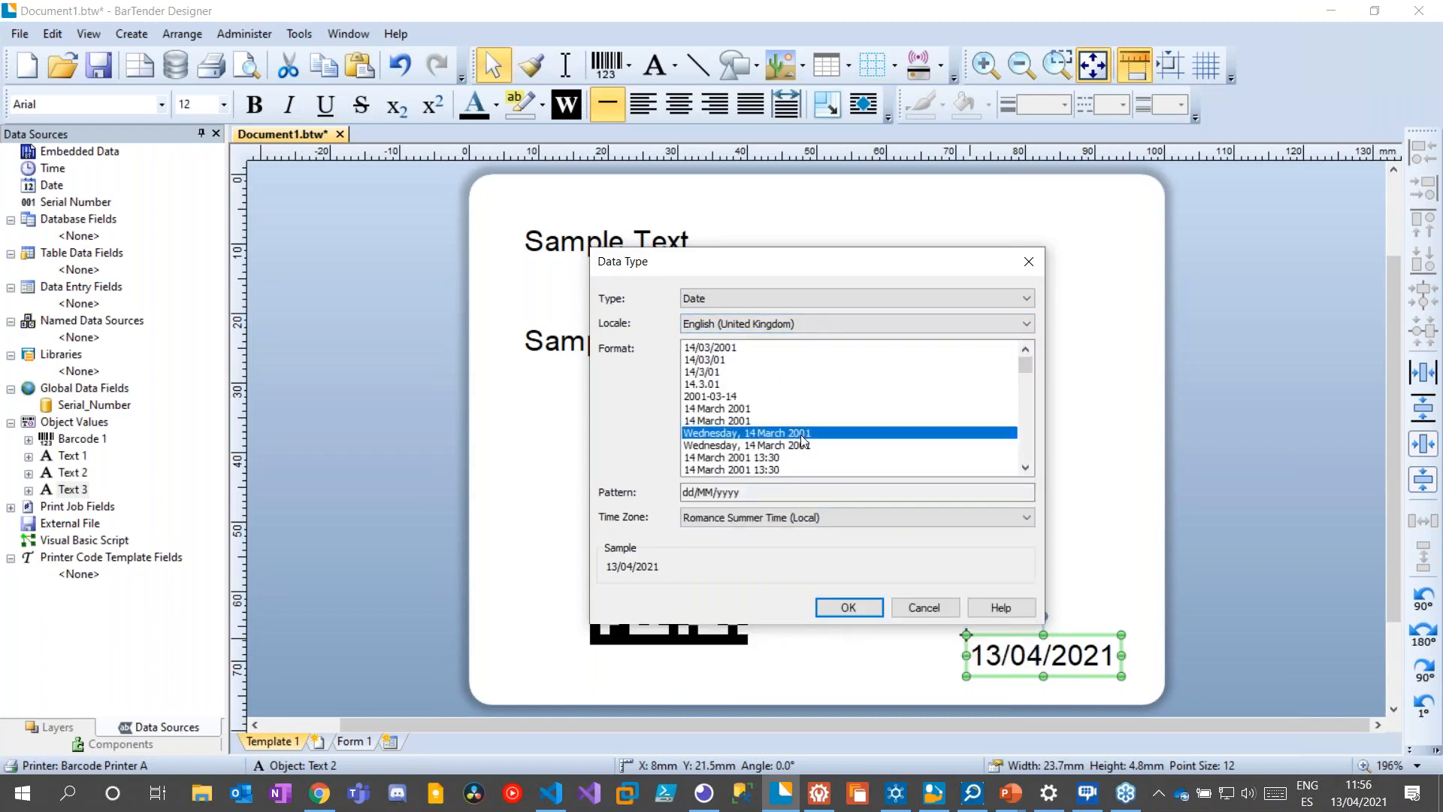
scroll(851, 409, "down", 7)
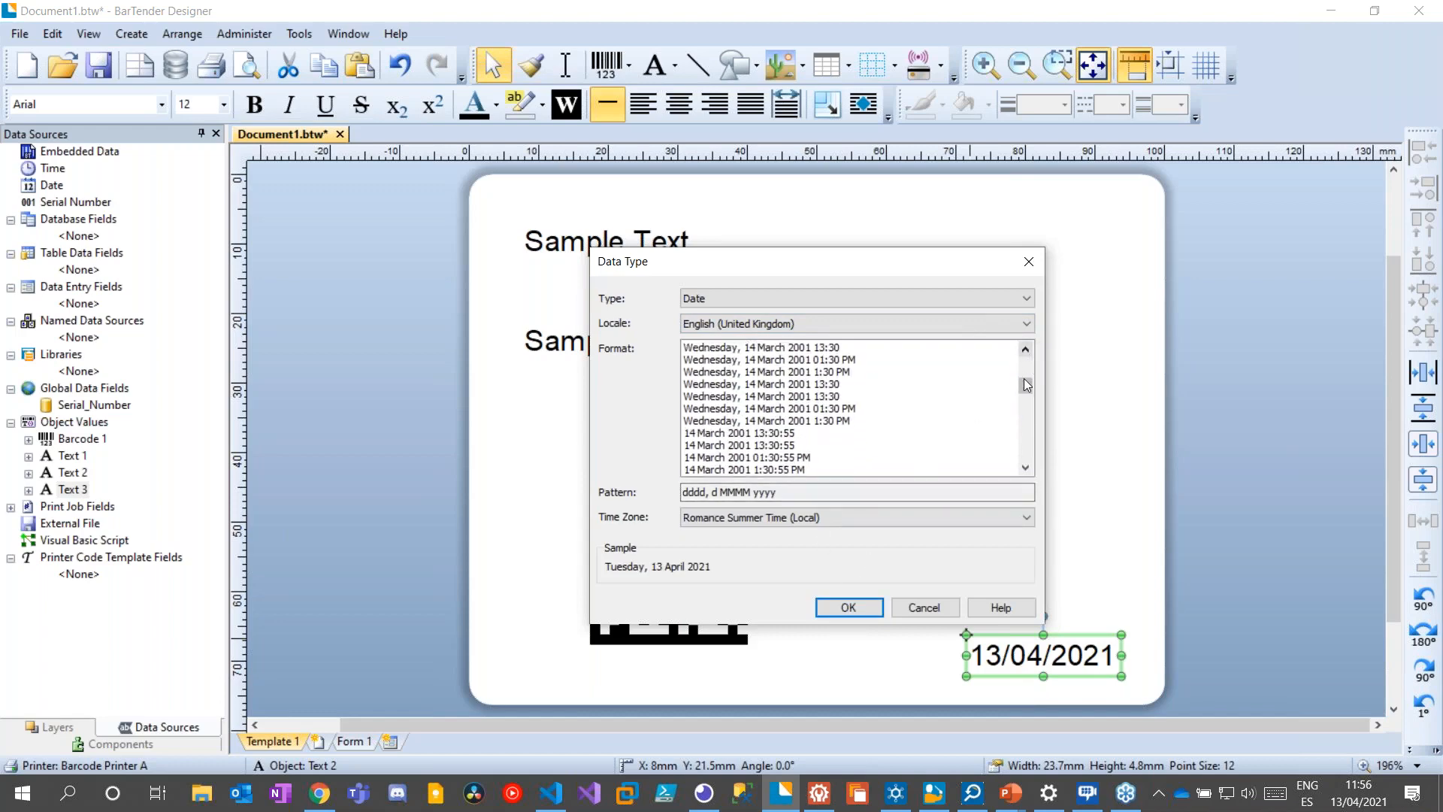
left_click_drag(1025, 385, 981, 507)
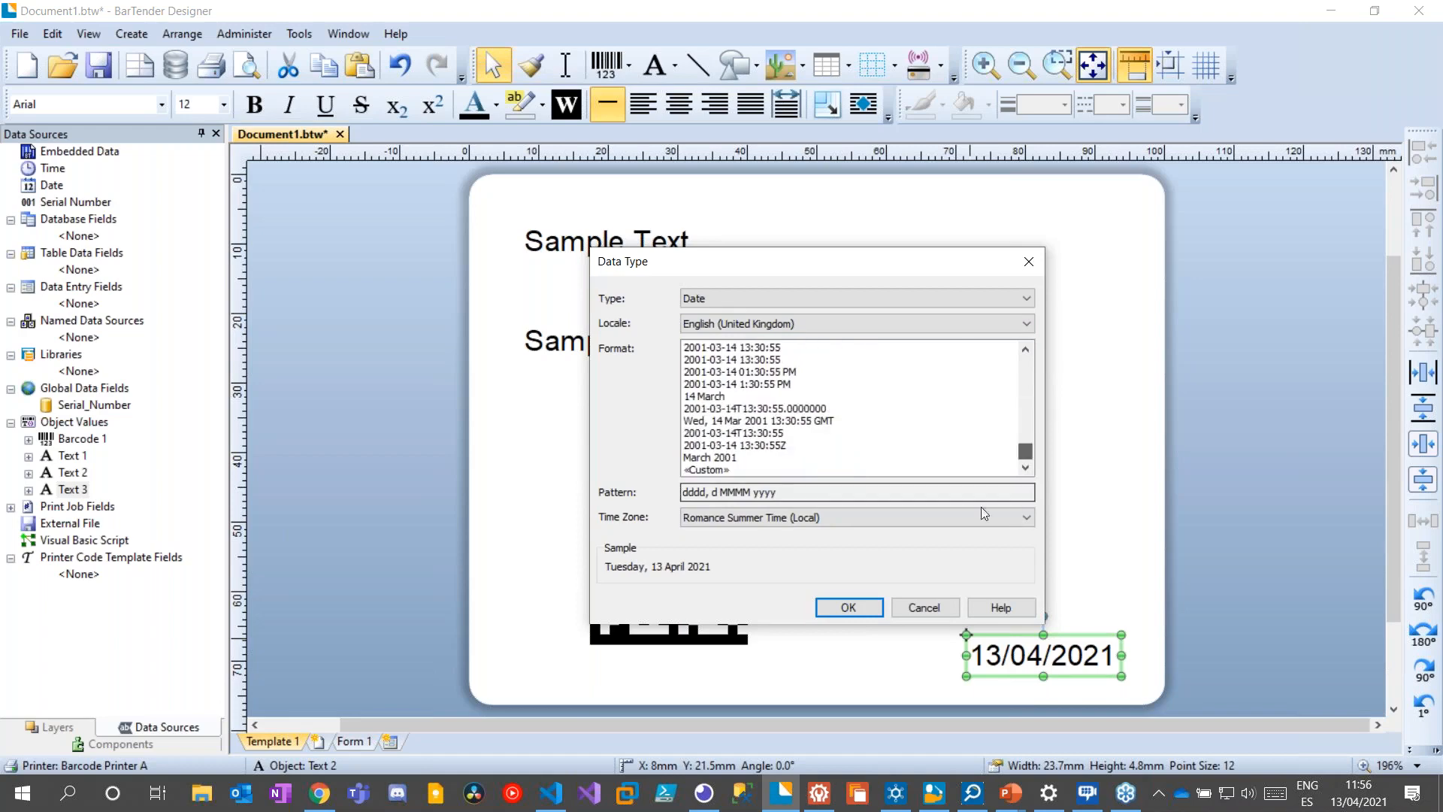
left_click(867, 610)
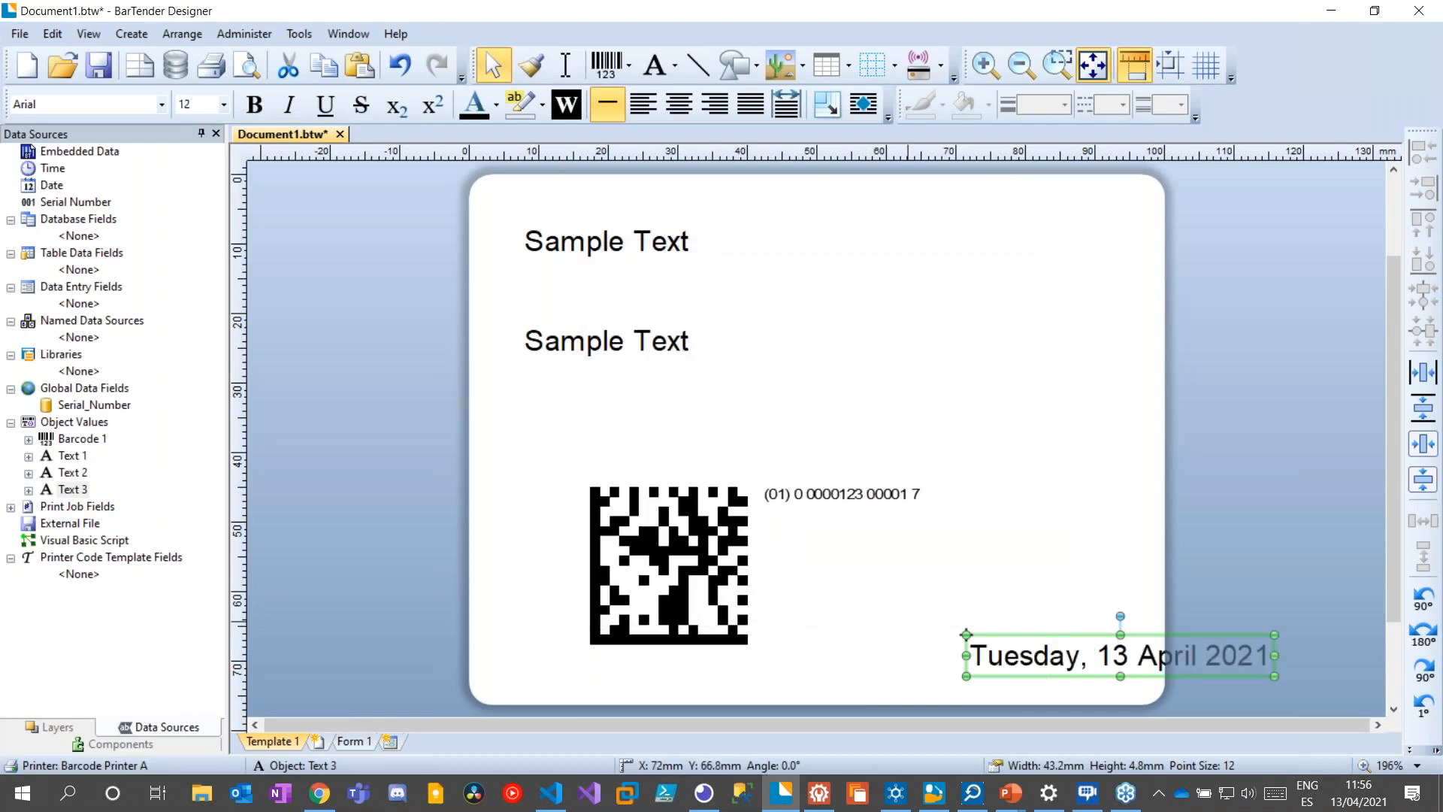
Move the date to about X 53.6 mm, Y 67.7 mm and the barcode to about X 11.2 mm, Y 40 mm
left_click_drag(1063, 639, 935, 647)
left_click(698, 536)
left_click_drag(698, 536, 656, 502)
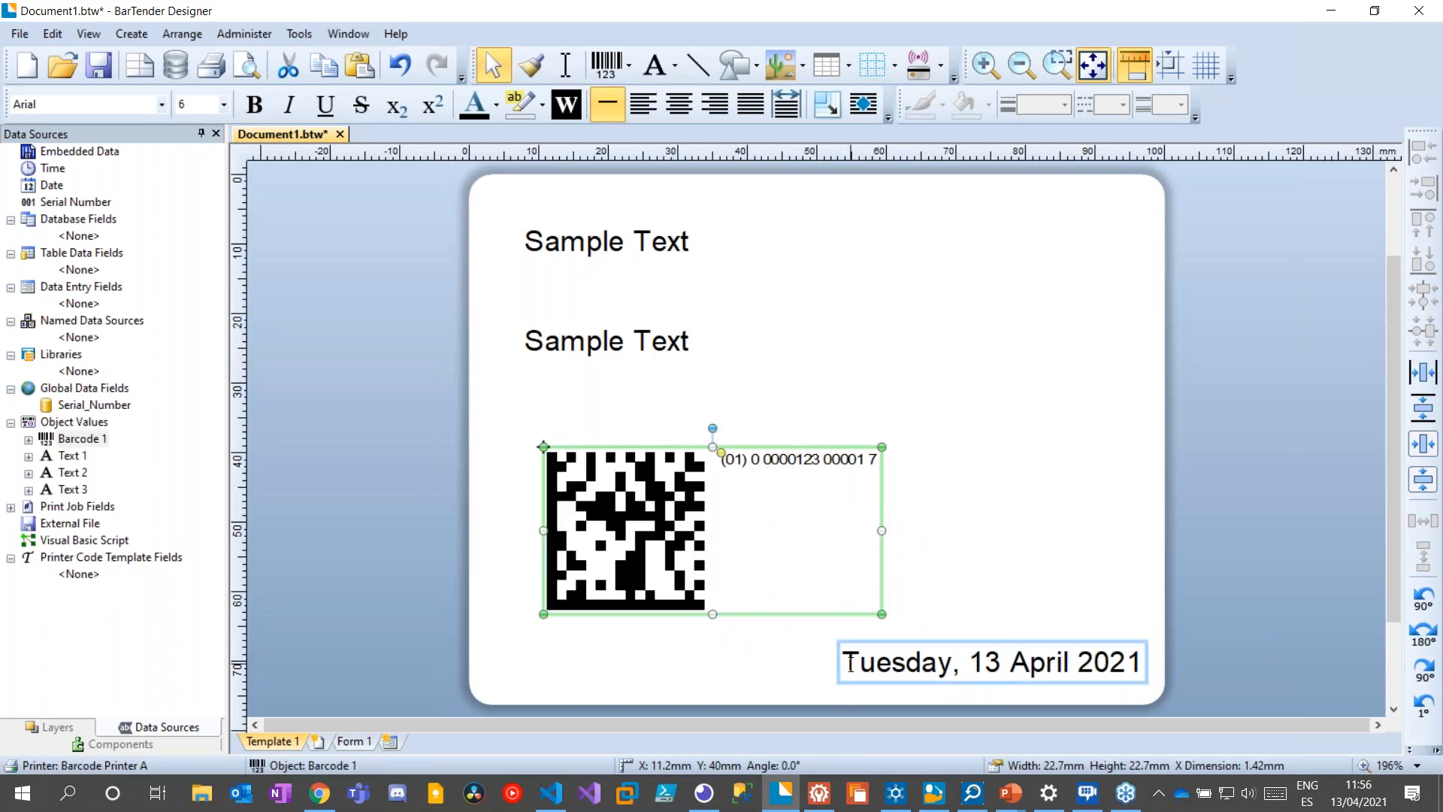
Insert the label "Date: " before the date and move the text object to about X 43.1 mm, Y 69.4 mm
left_click(850, 663)
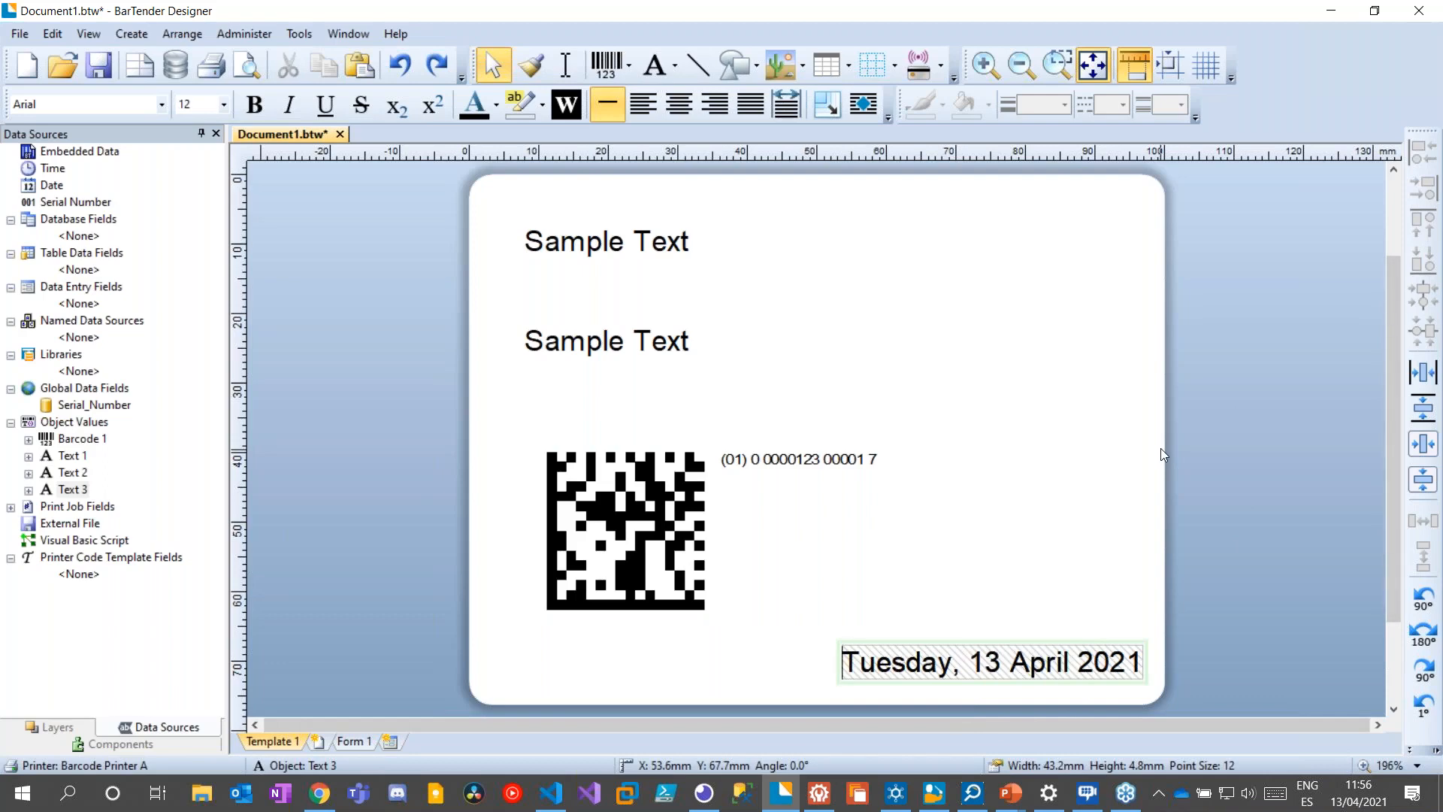
type("Date")
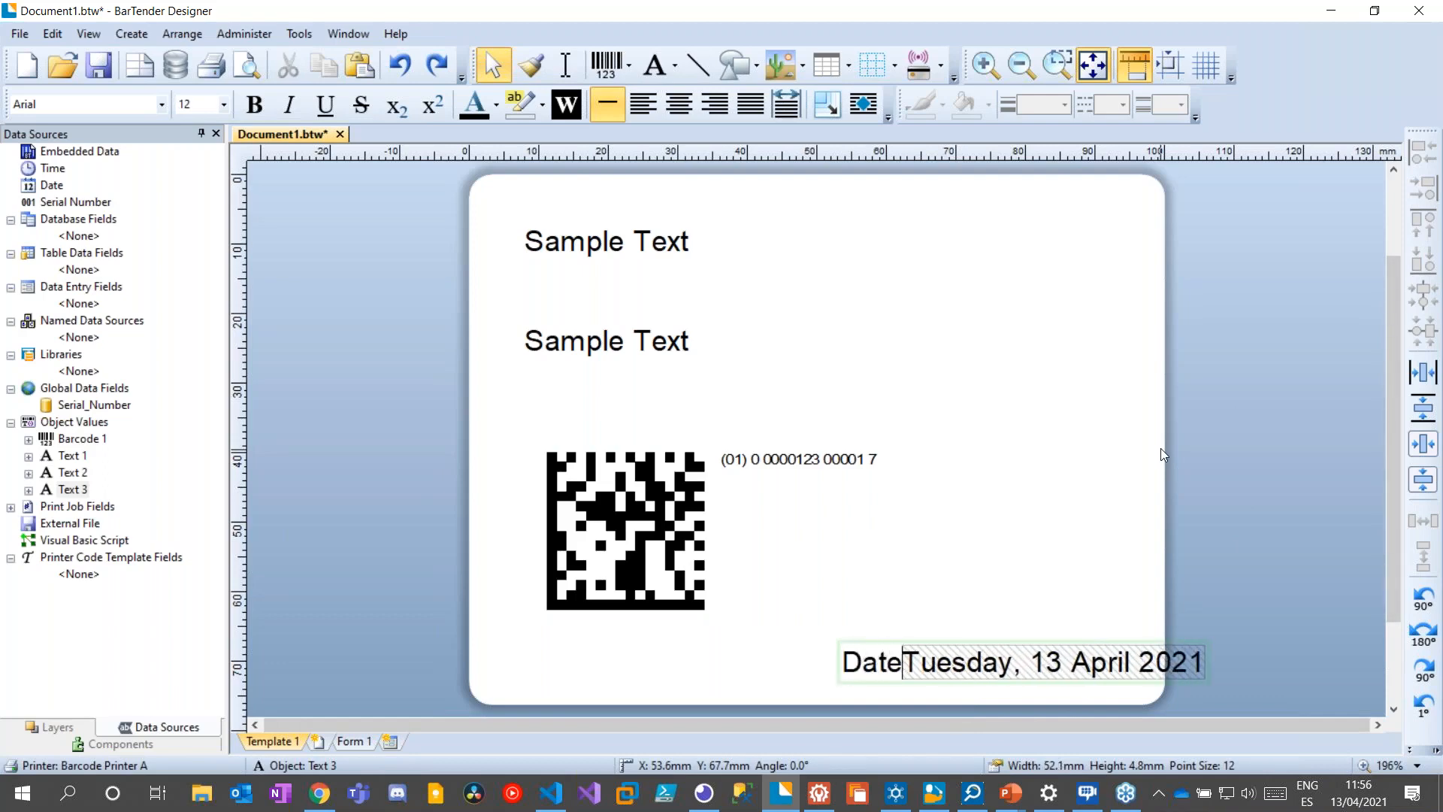
type(":")
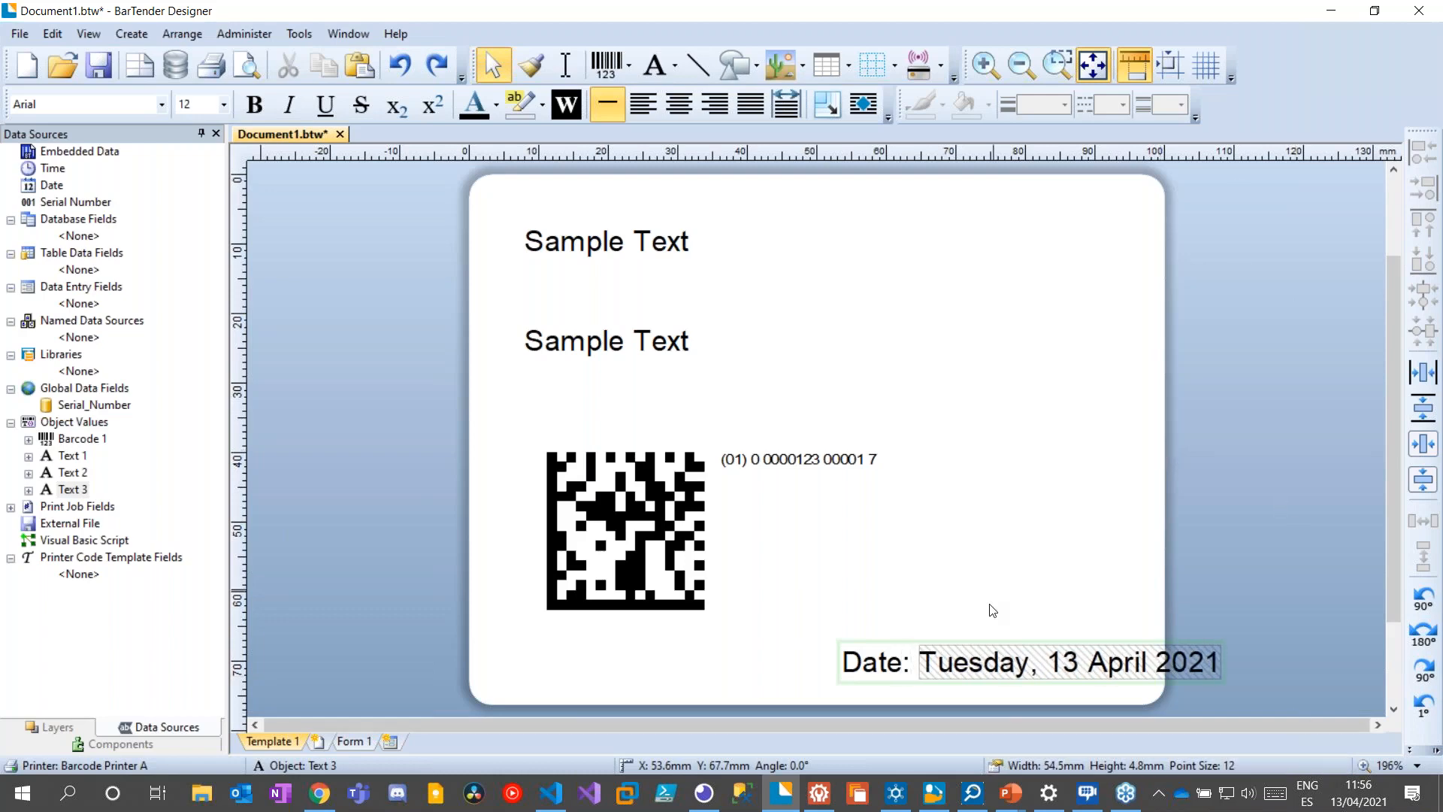
left_click_drag(990, 636, 924, 624)
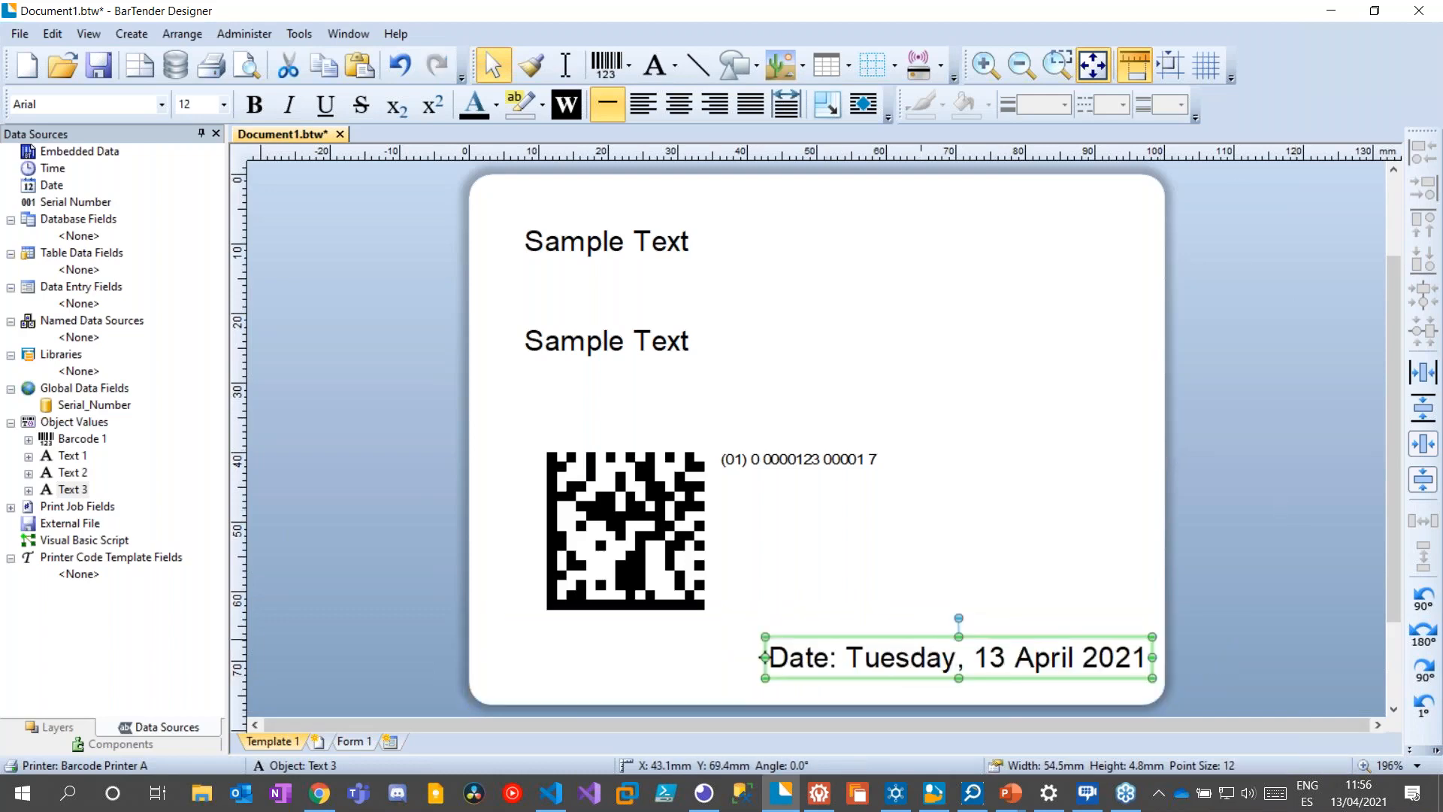
Format only the "Date:" label as bold at 8 points, leaving the text object deselected
left_click(855, 655)
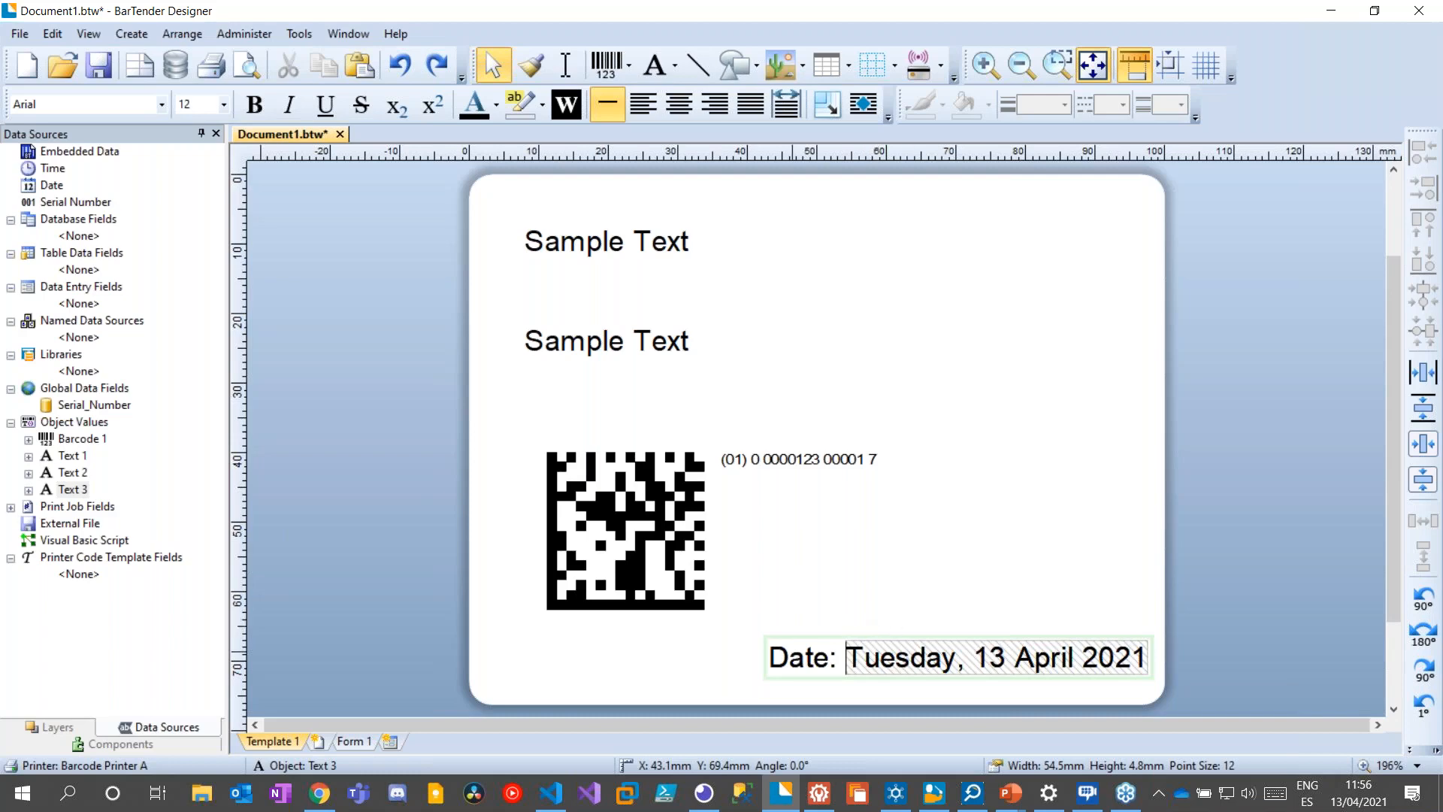
left_click_drag(766, 659, 848, 669)
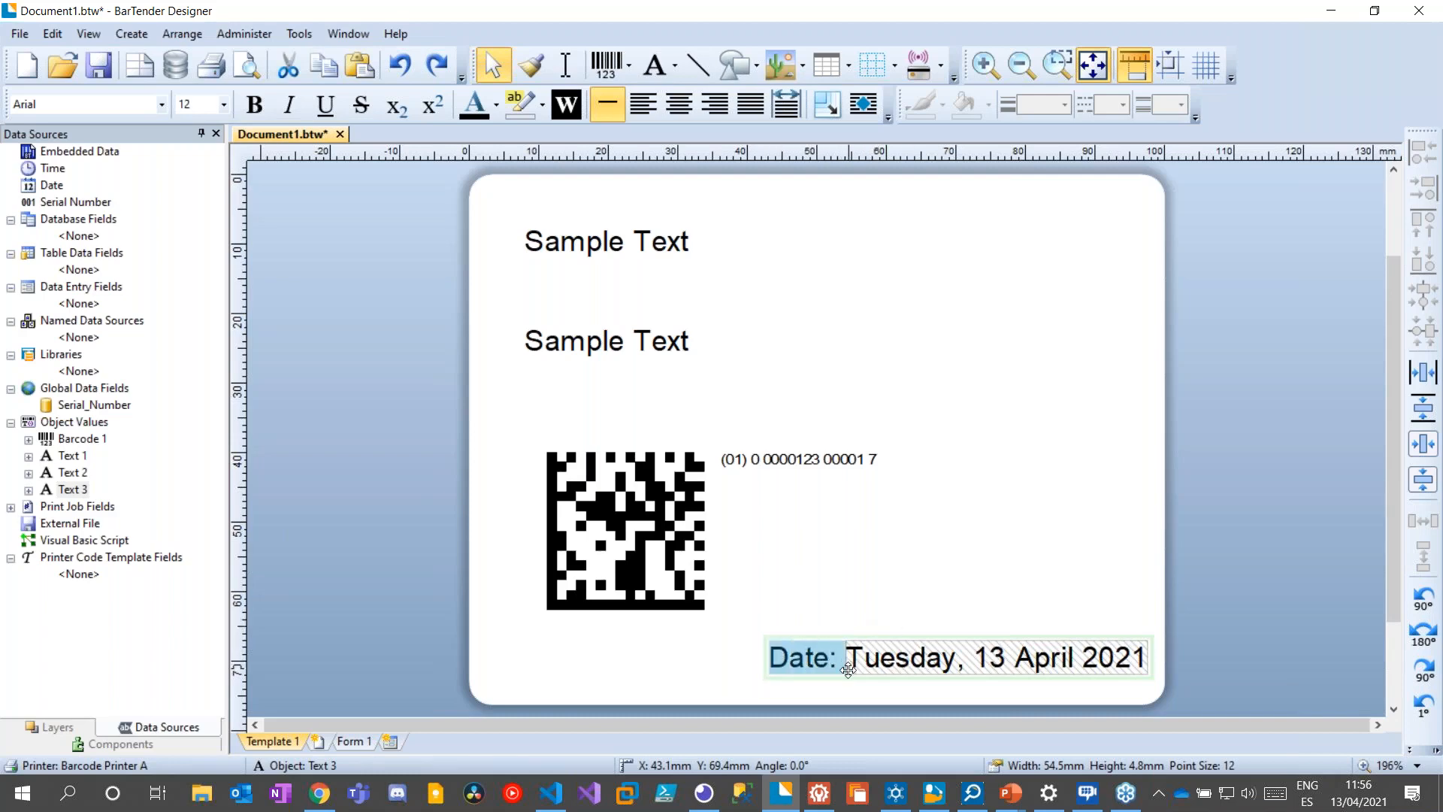
left_click(254, 108)
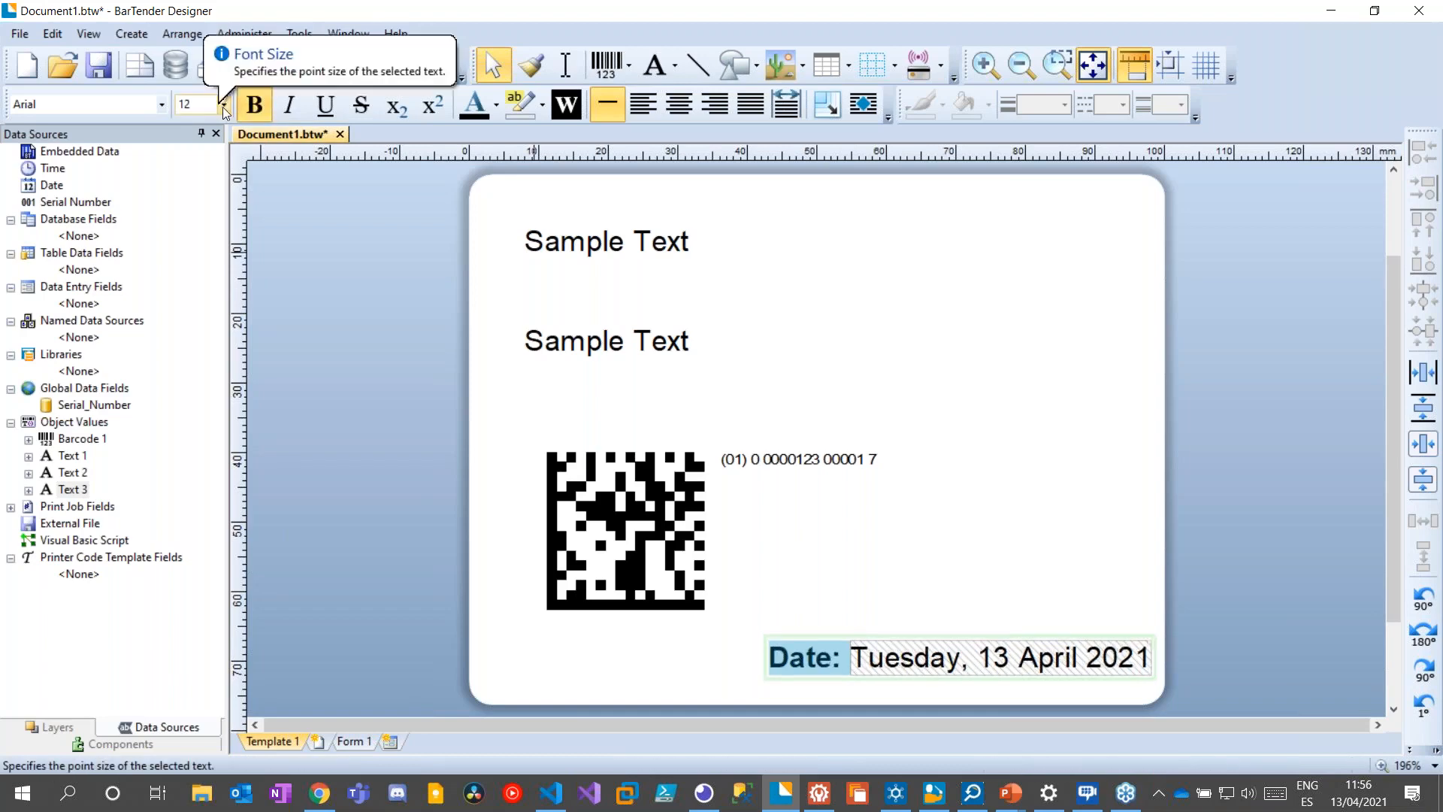
left_click(223, 105)
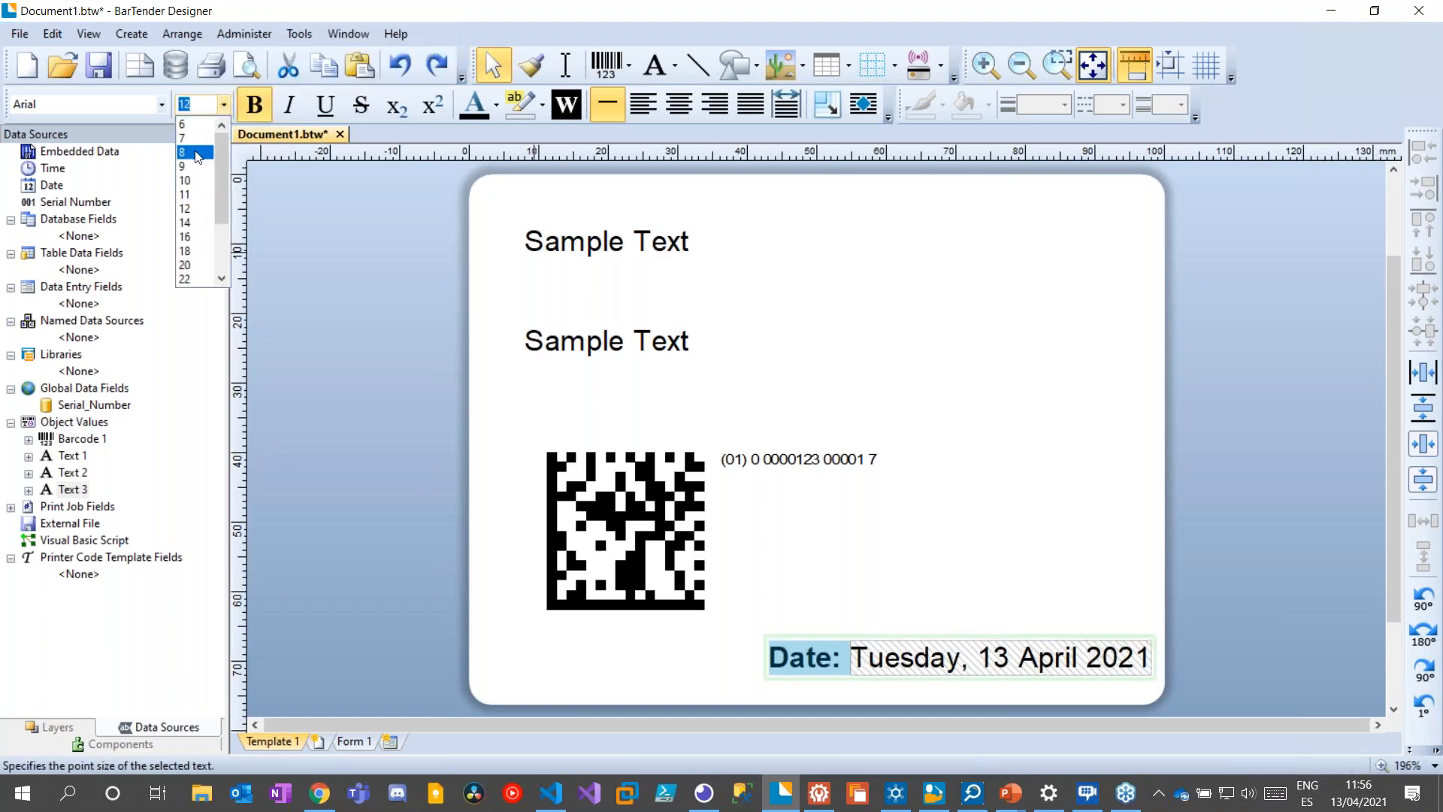
left_click(197, 154)
left_click(1261, 626)
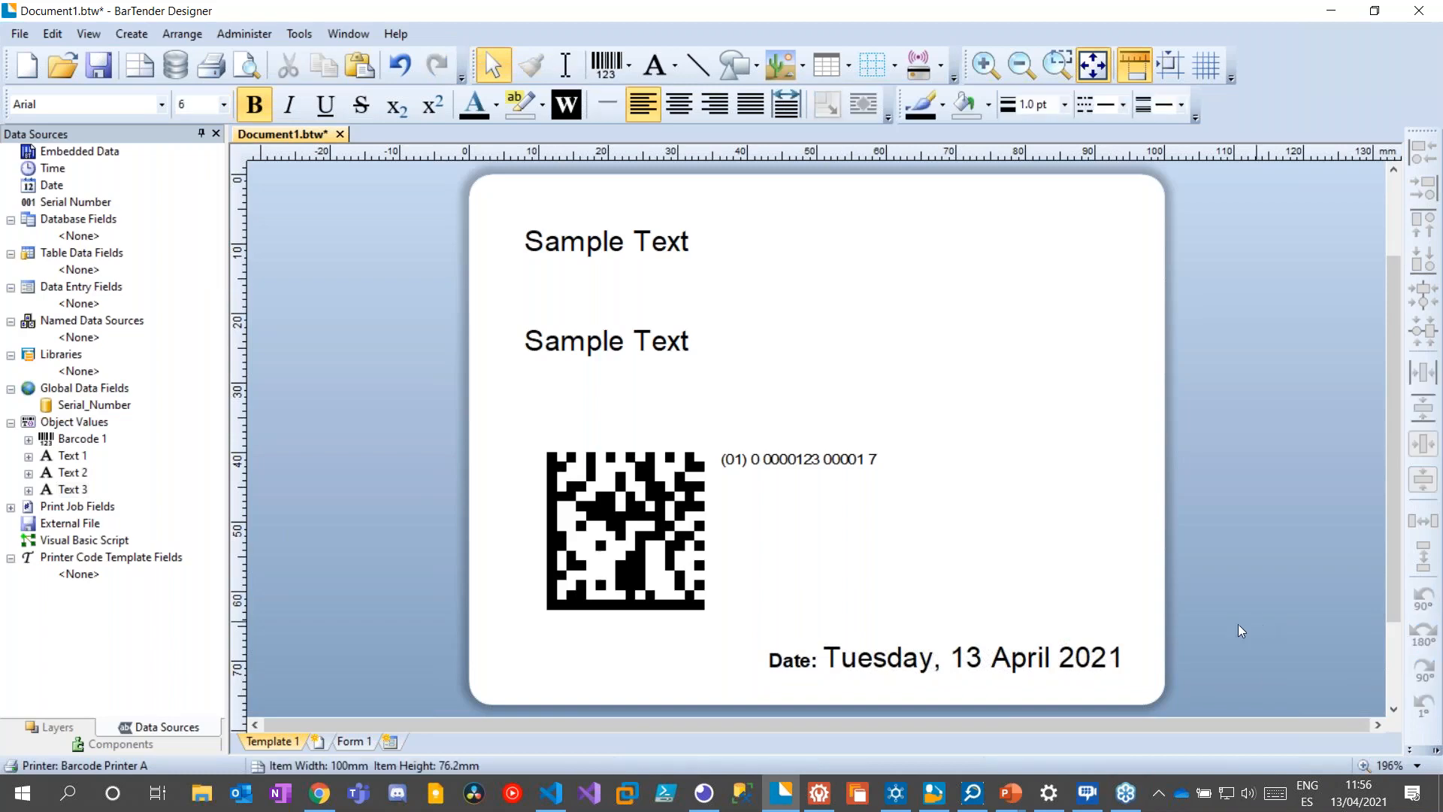
Examine the date text's properties, including its text format, the embedded "Date:" and clock data sources, and the clock's date format
double_click(905, 638)
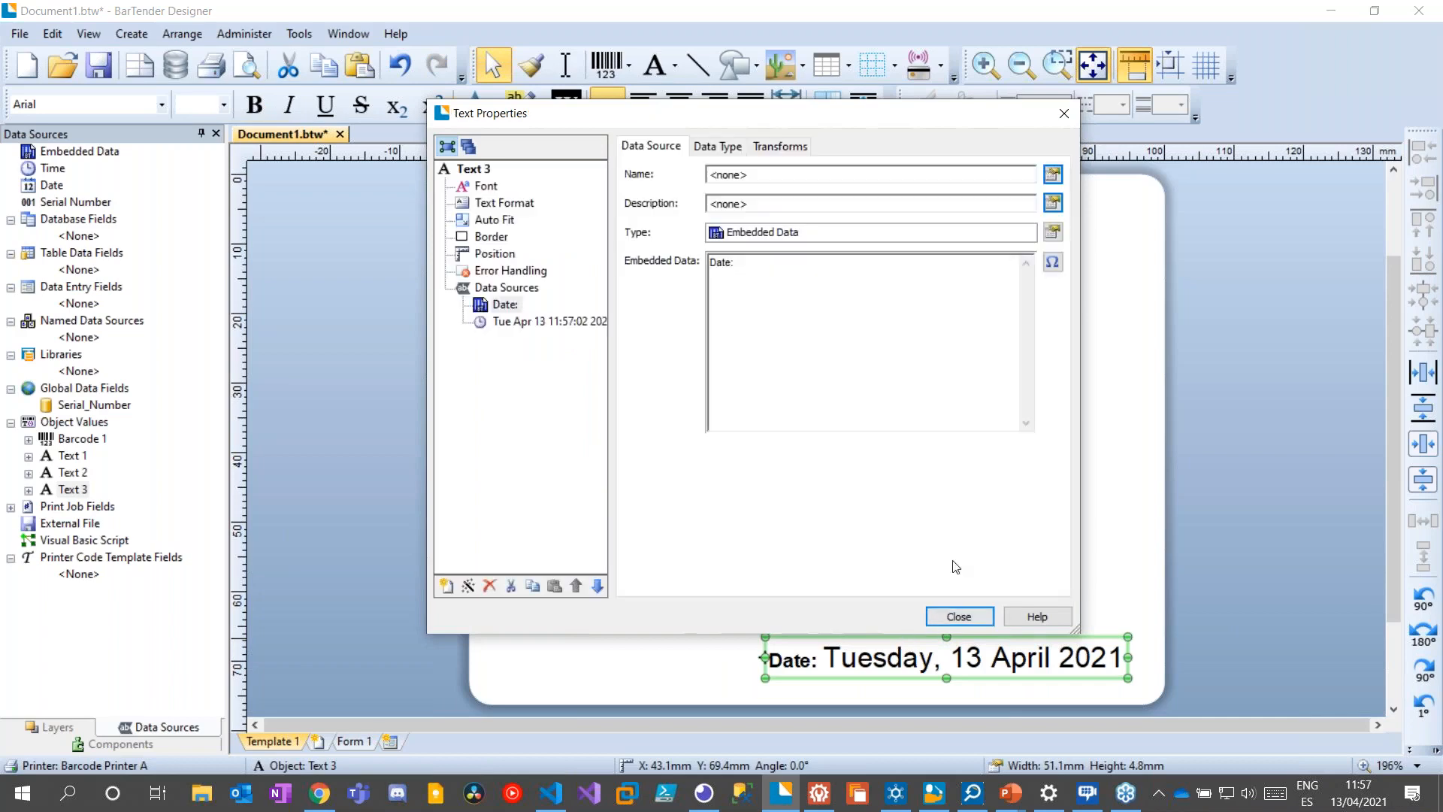
left_click(485, 170)
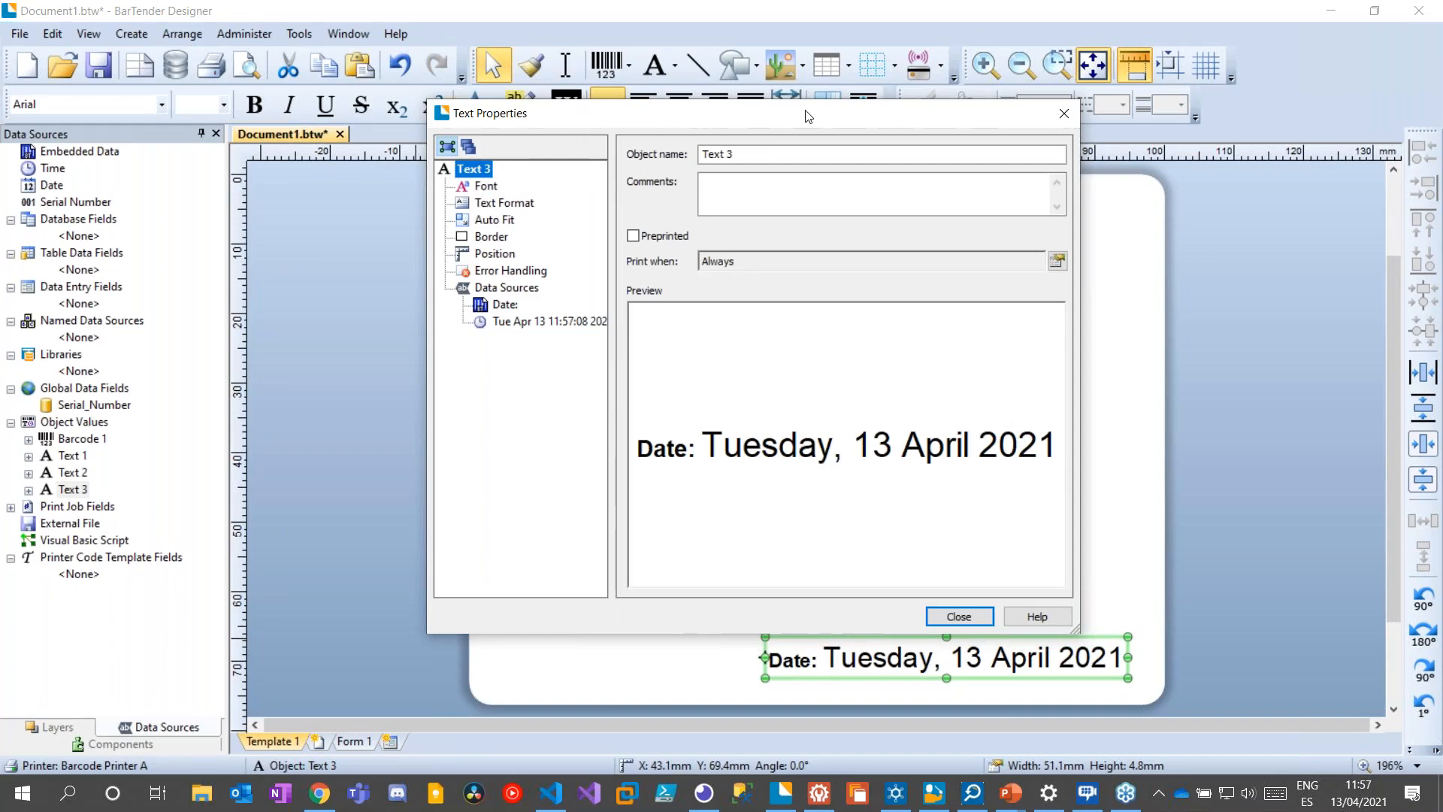
mouse_move(787, 129)
left_mouse_down()
mouse_move(795, 173)
mouse_move(811, 140)
mouse_move(758, 127)
left_mouse_up()
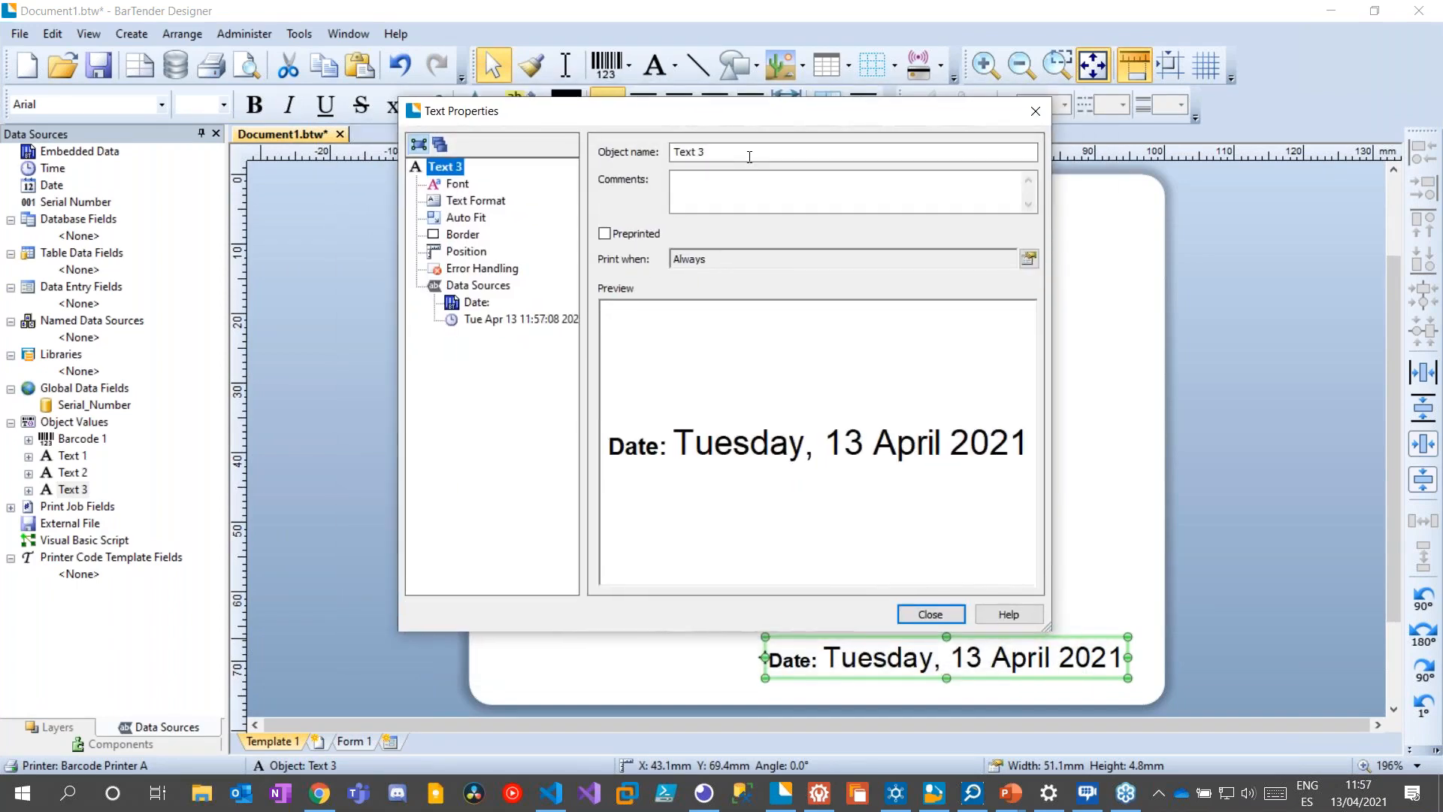
left_click(464, 188)
left_click(476, 201)
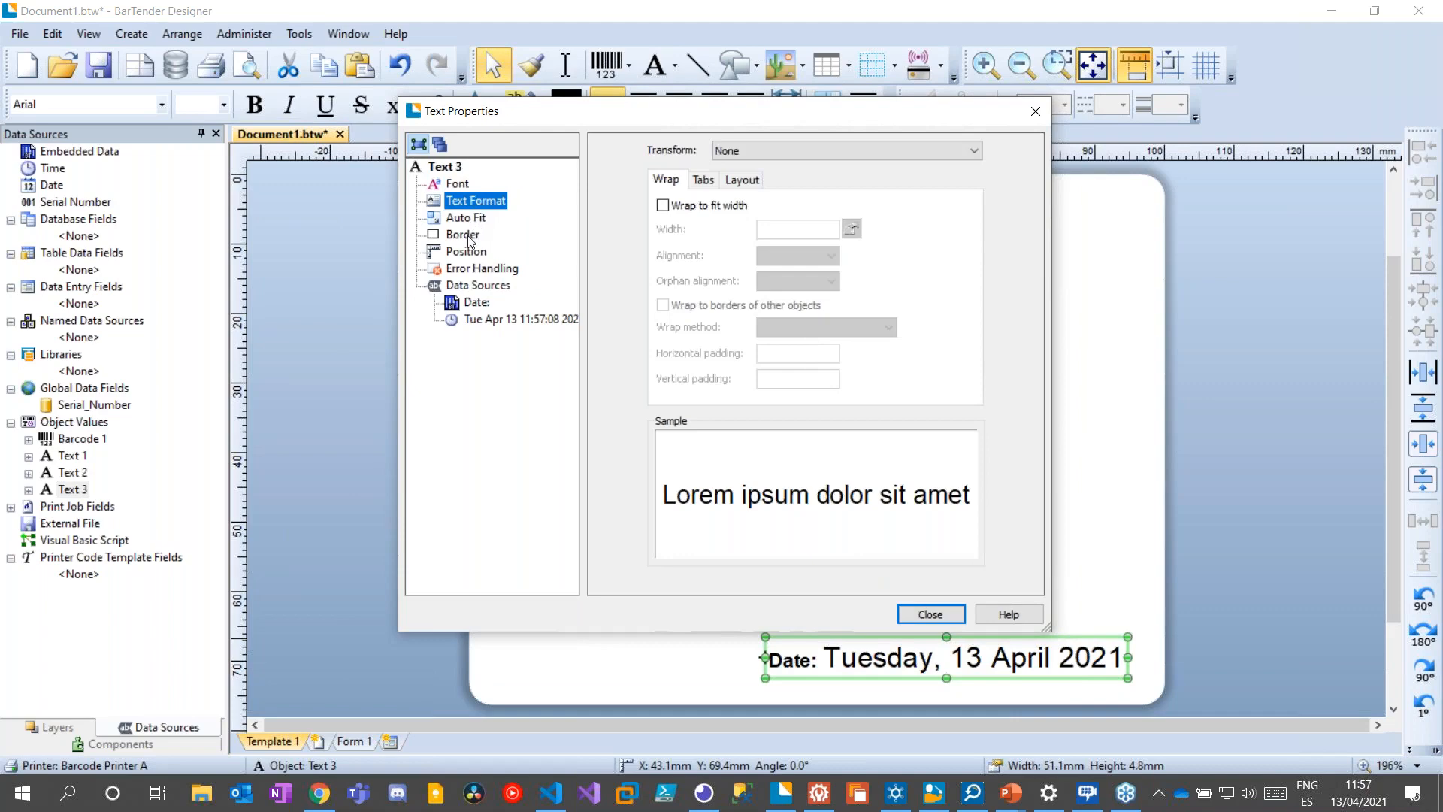
left_click(476, 287)
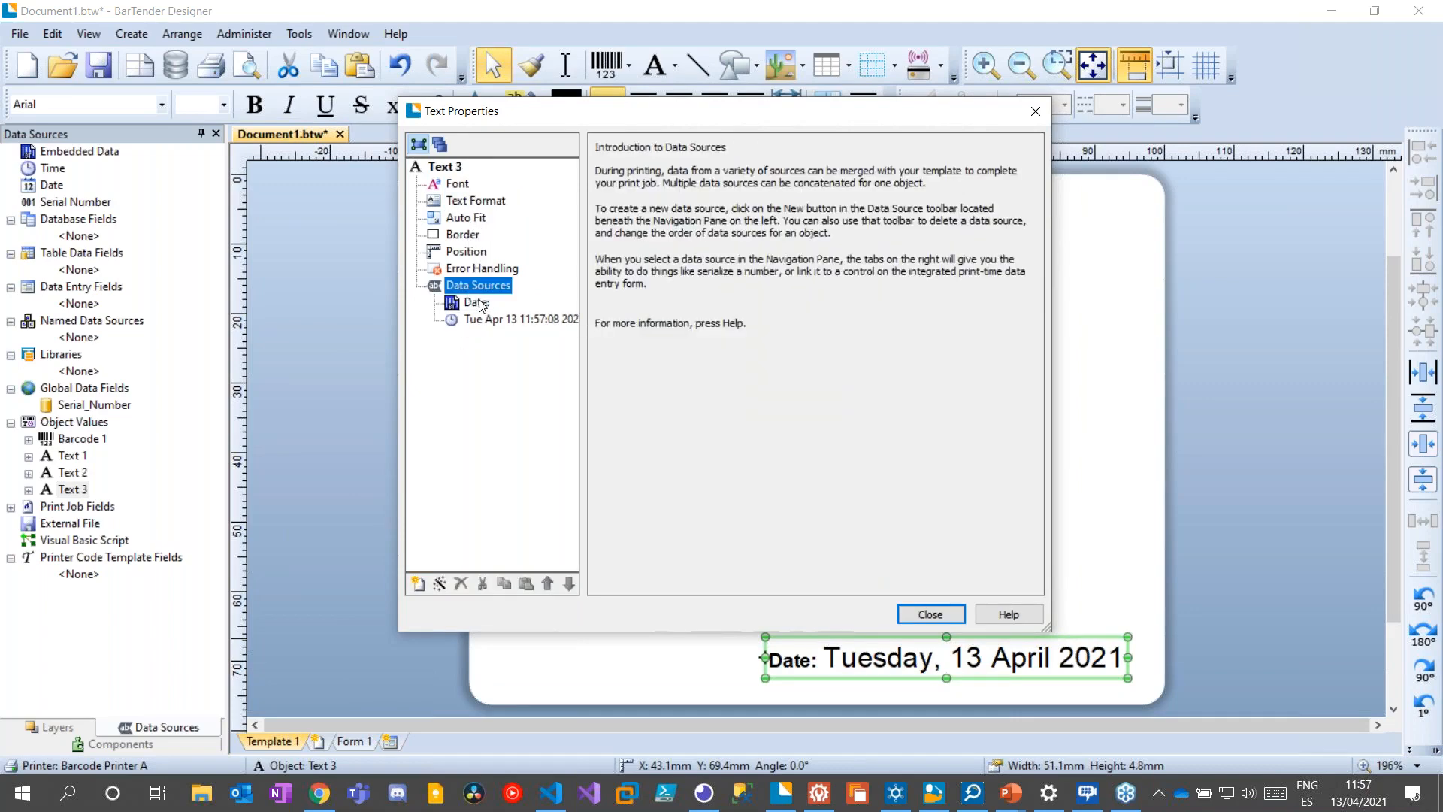
left_click(478, 302)
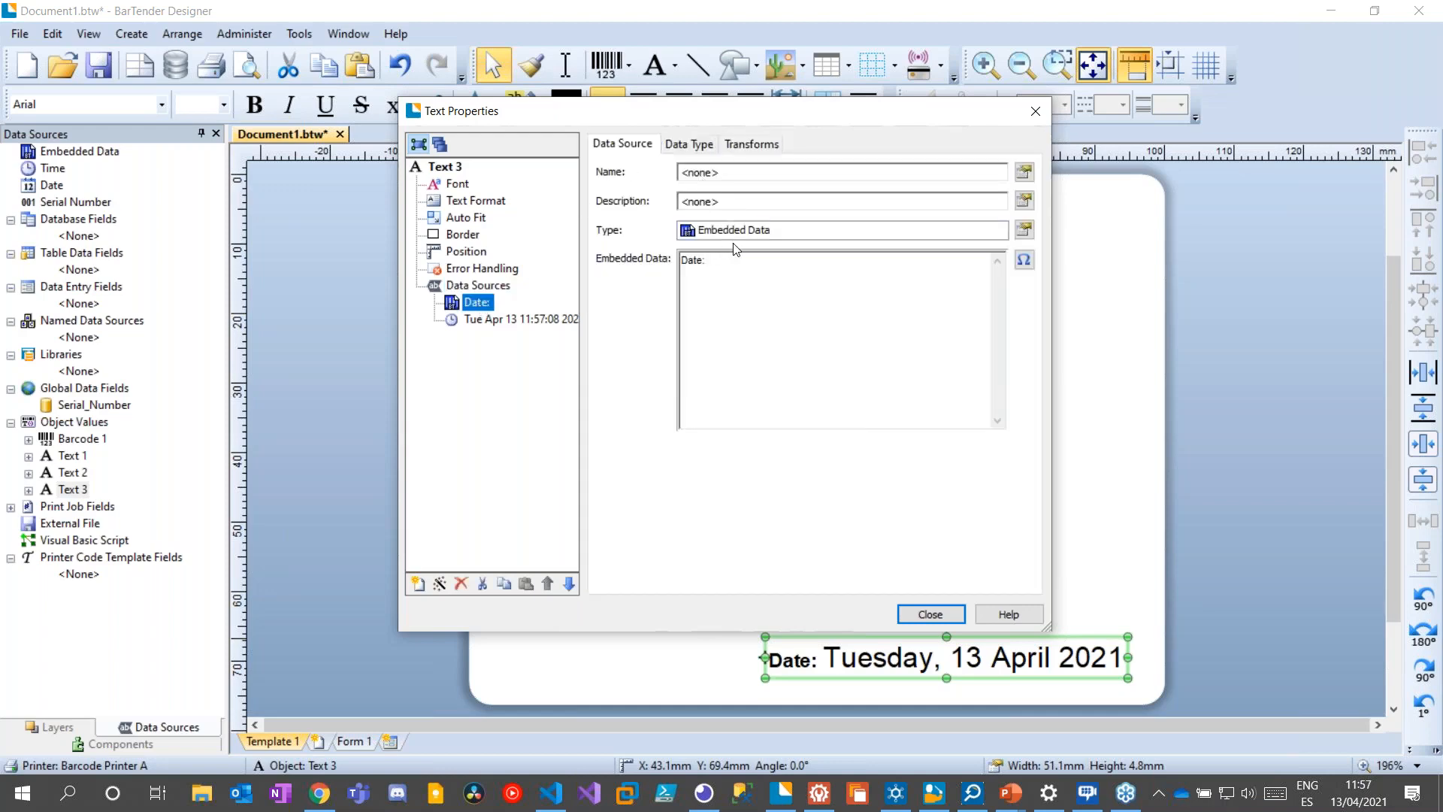
left_click(769, 265)
left_click(522, 322)
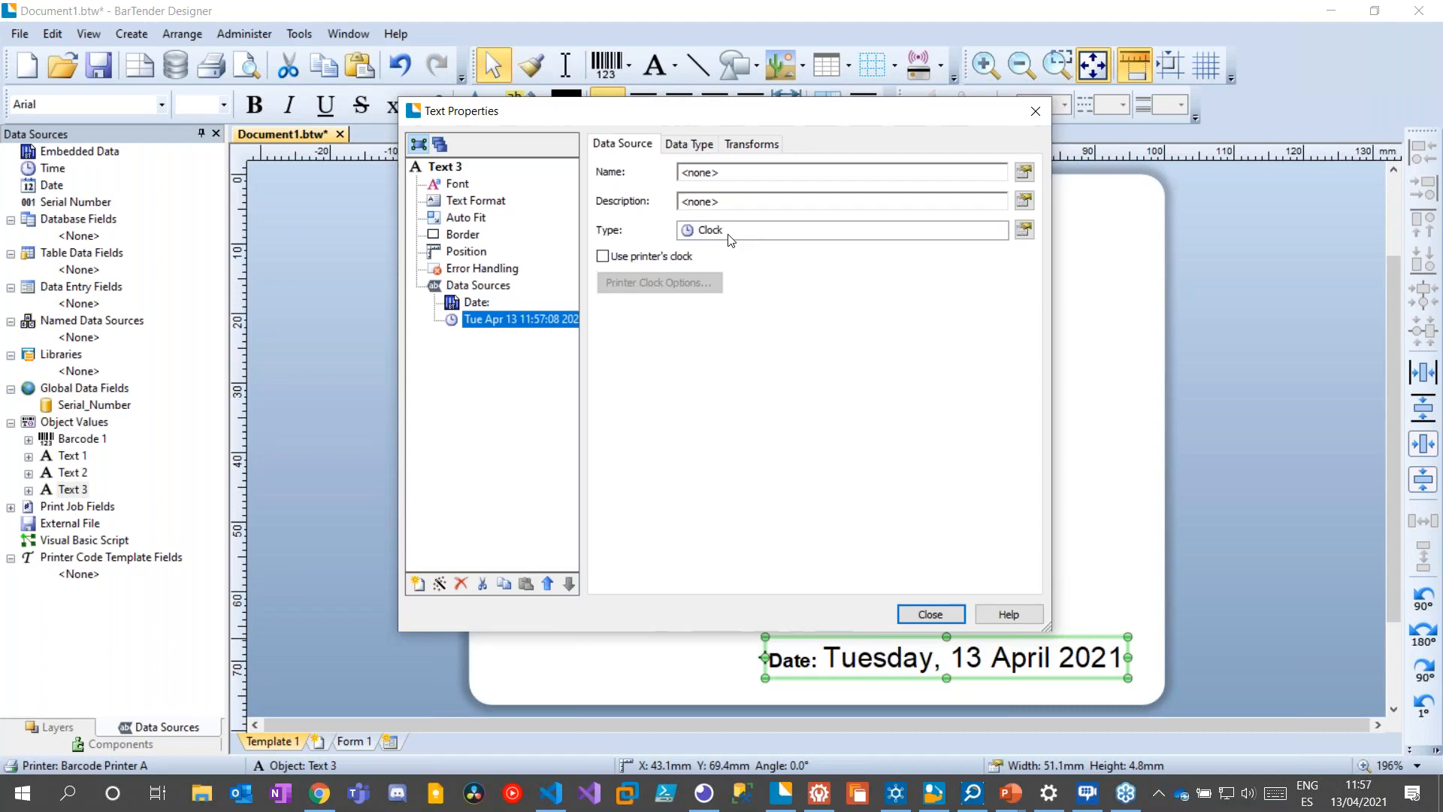
left_click(685, 147)
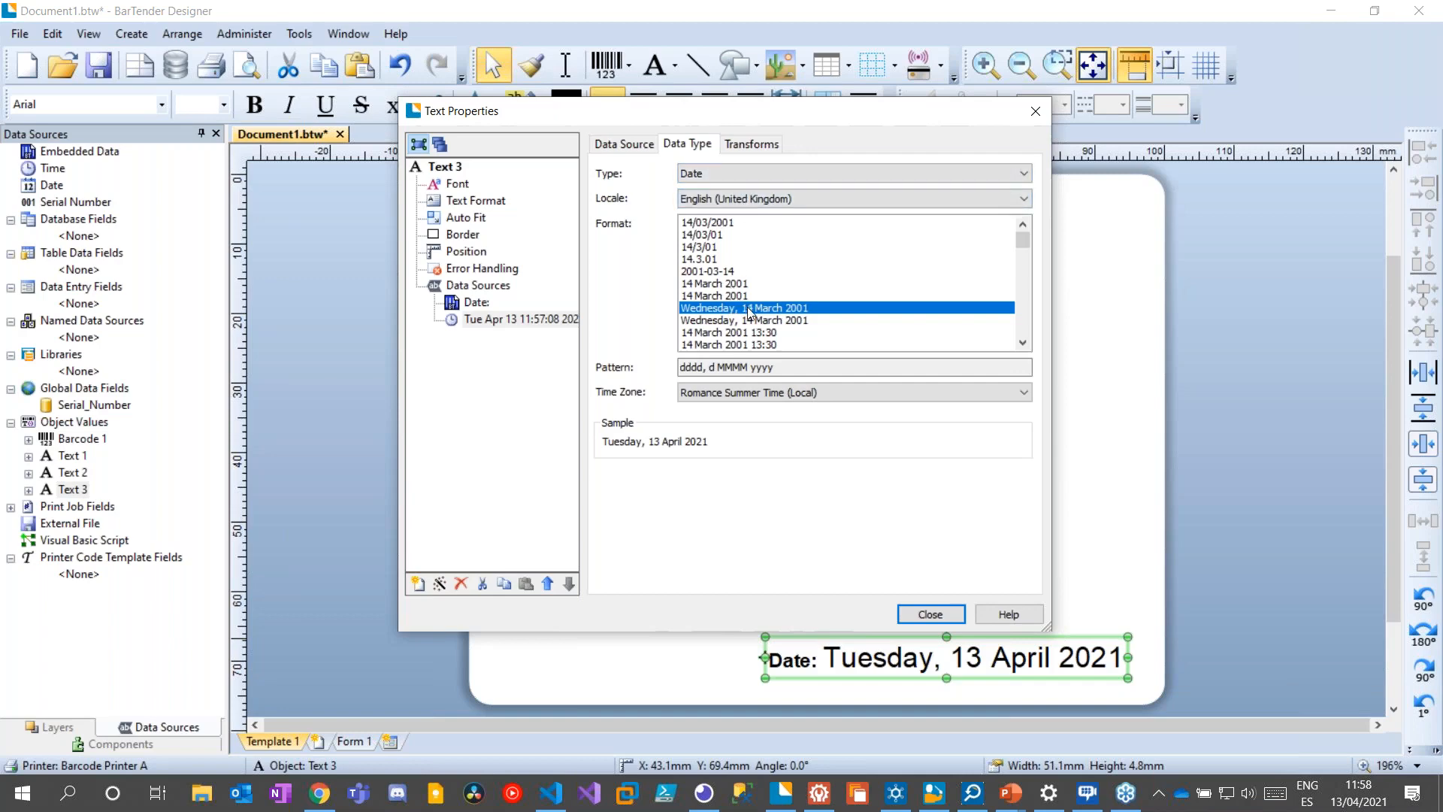
Apply a constant offset of 6 days to the date's clock data source and close the text properties
left_click(753, 145)
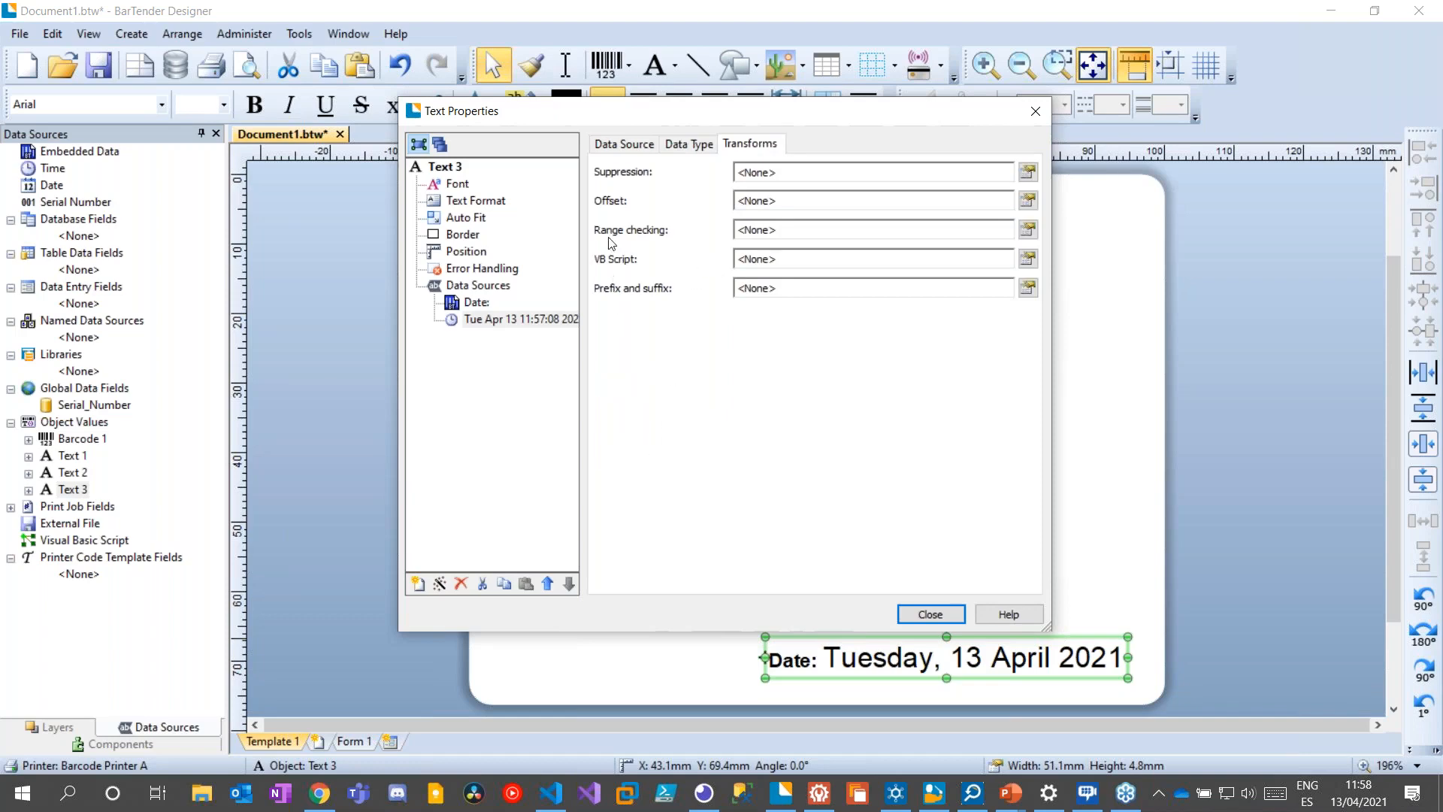
left_click(1028, 200)
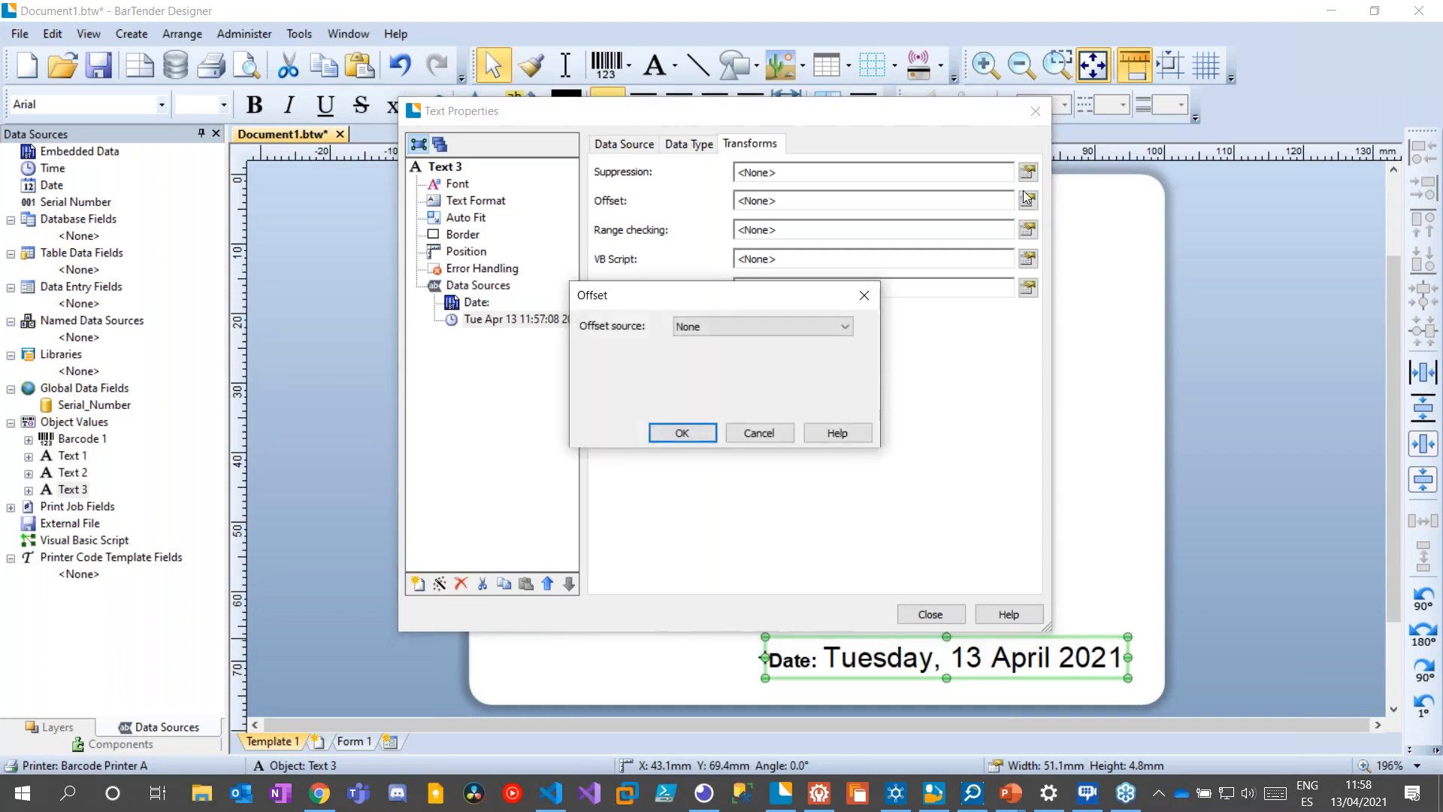
left_click(845, 327)
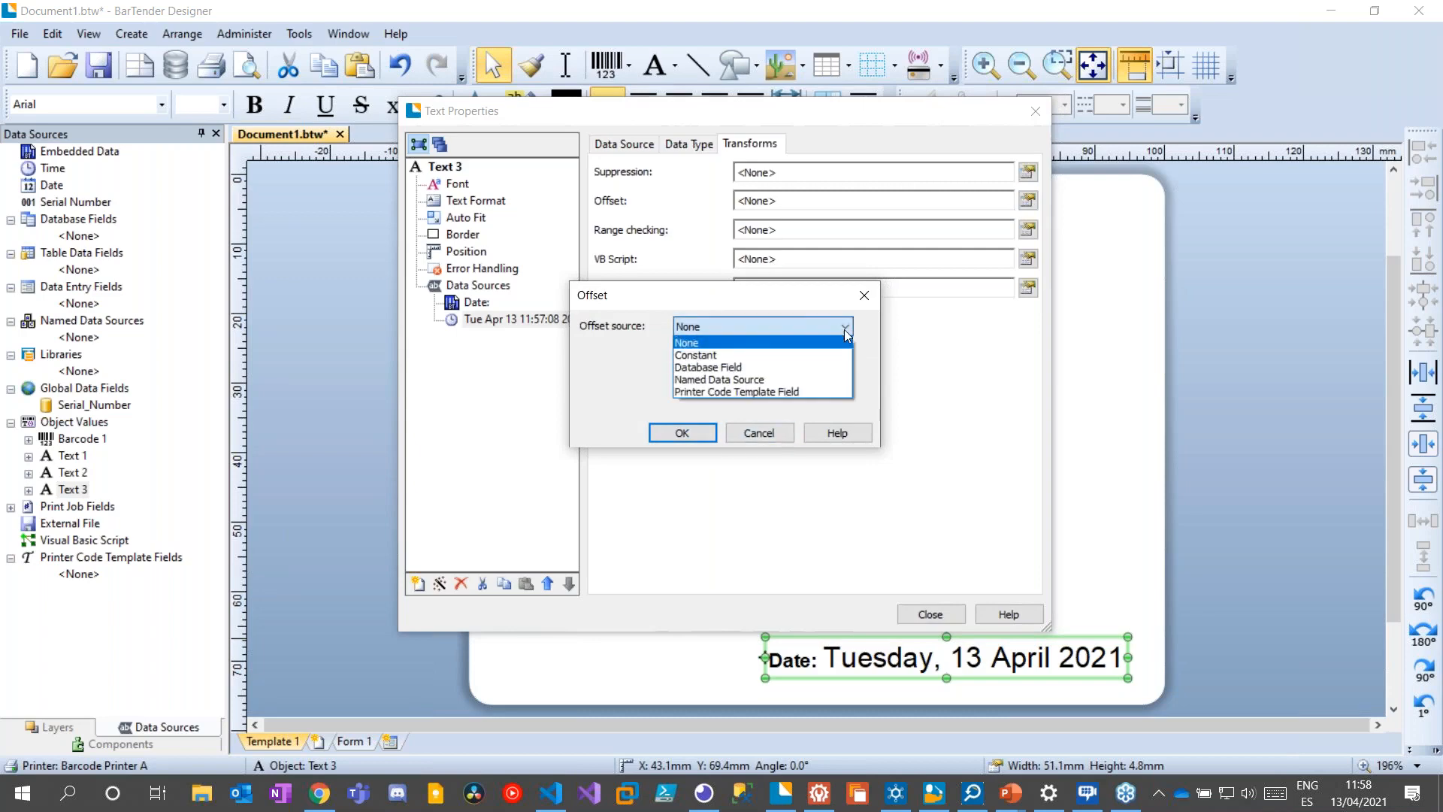
left_click(770, 359)
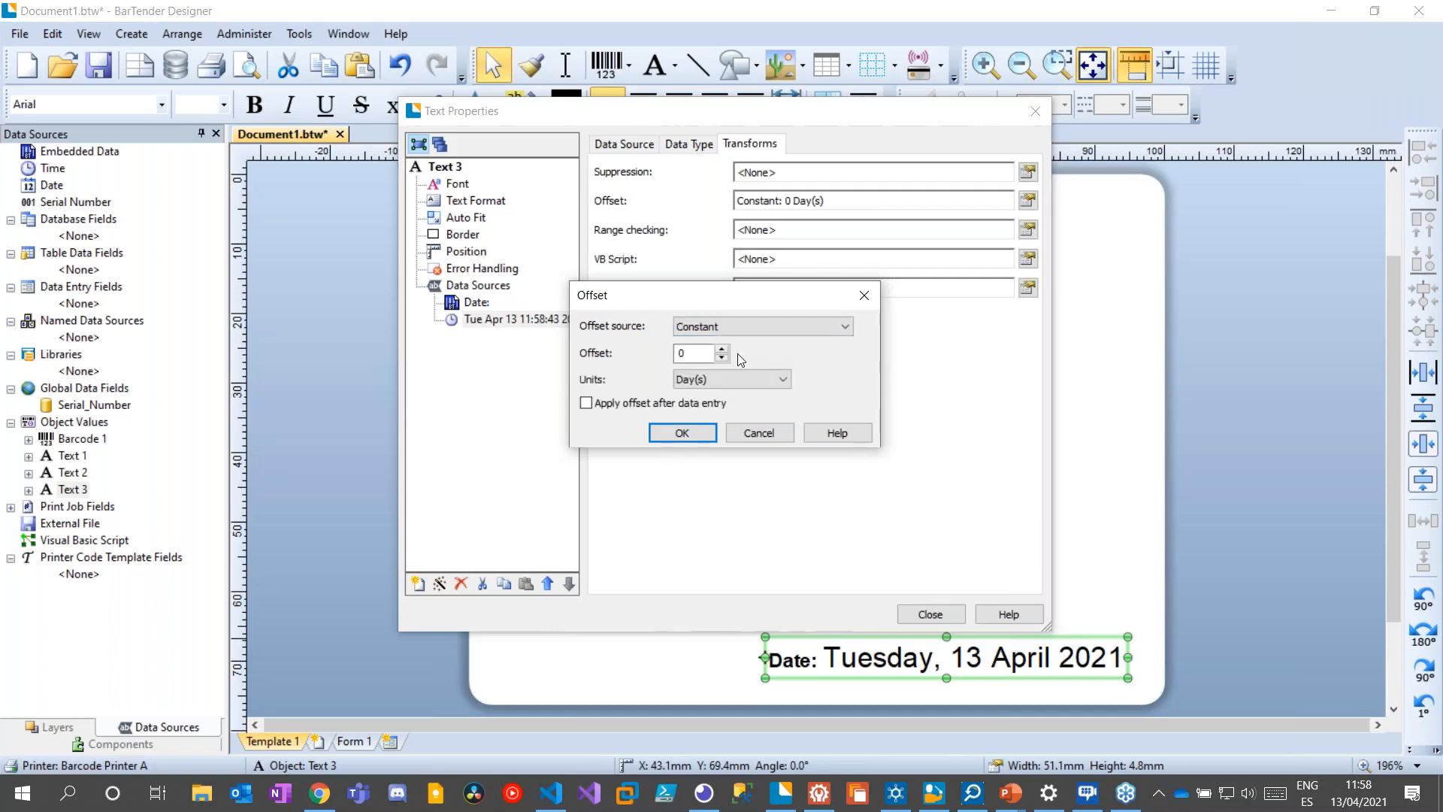
left_click(723, 349)
left_click(722, 349)
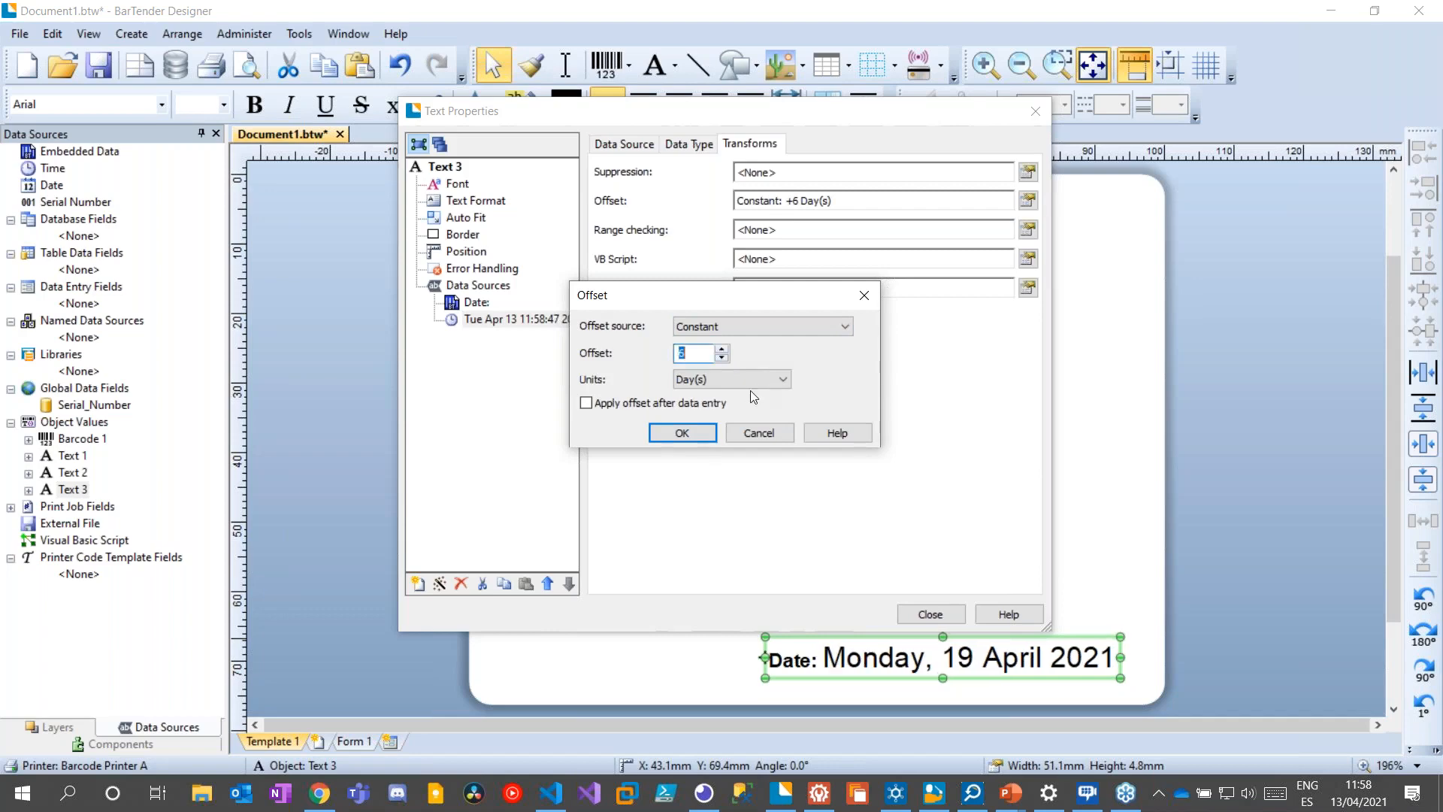
left_click(779, 381)
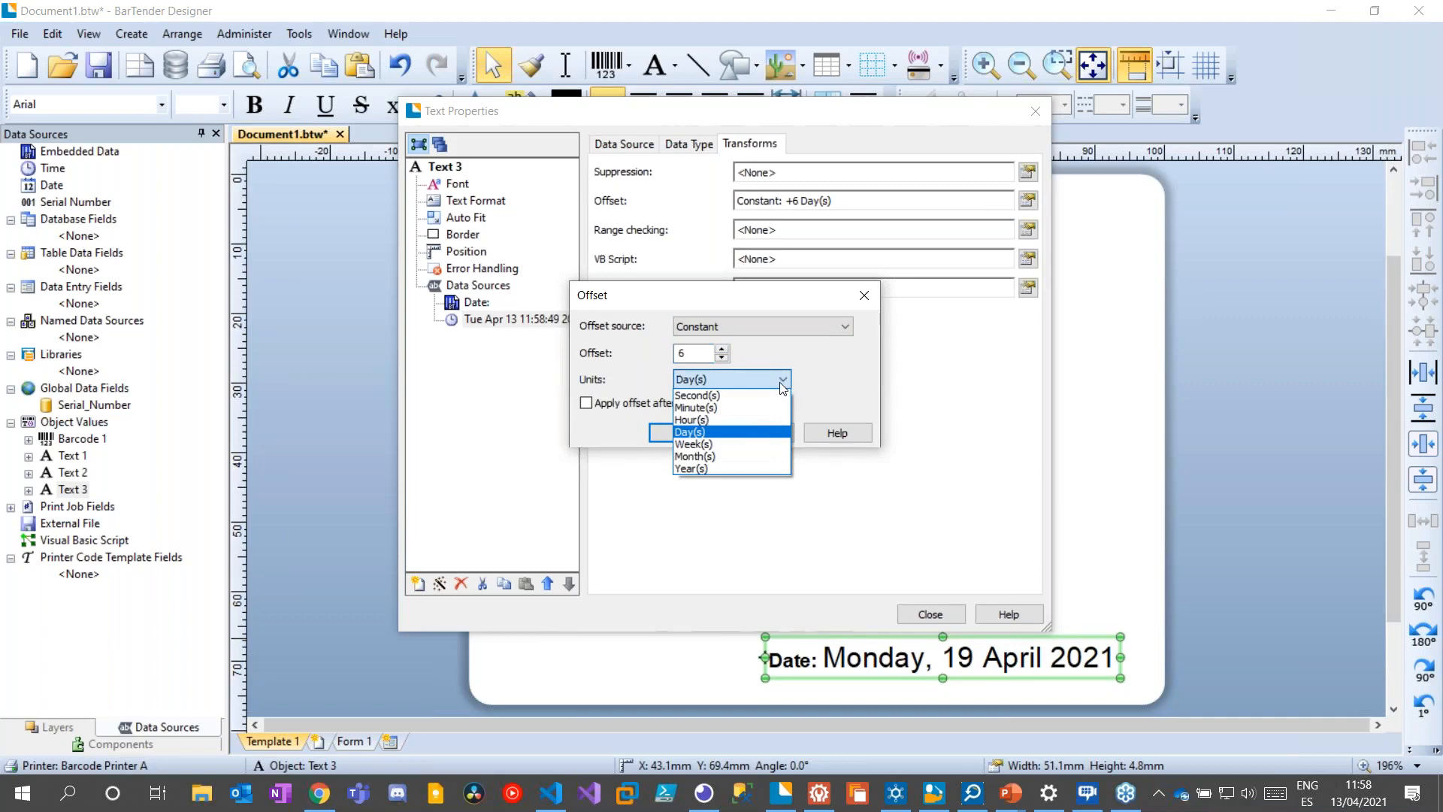
left_click(781, 385)
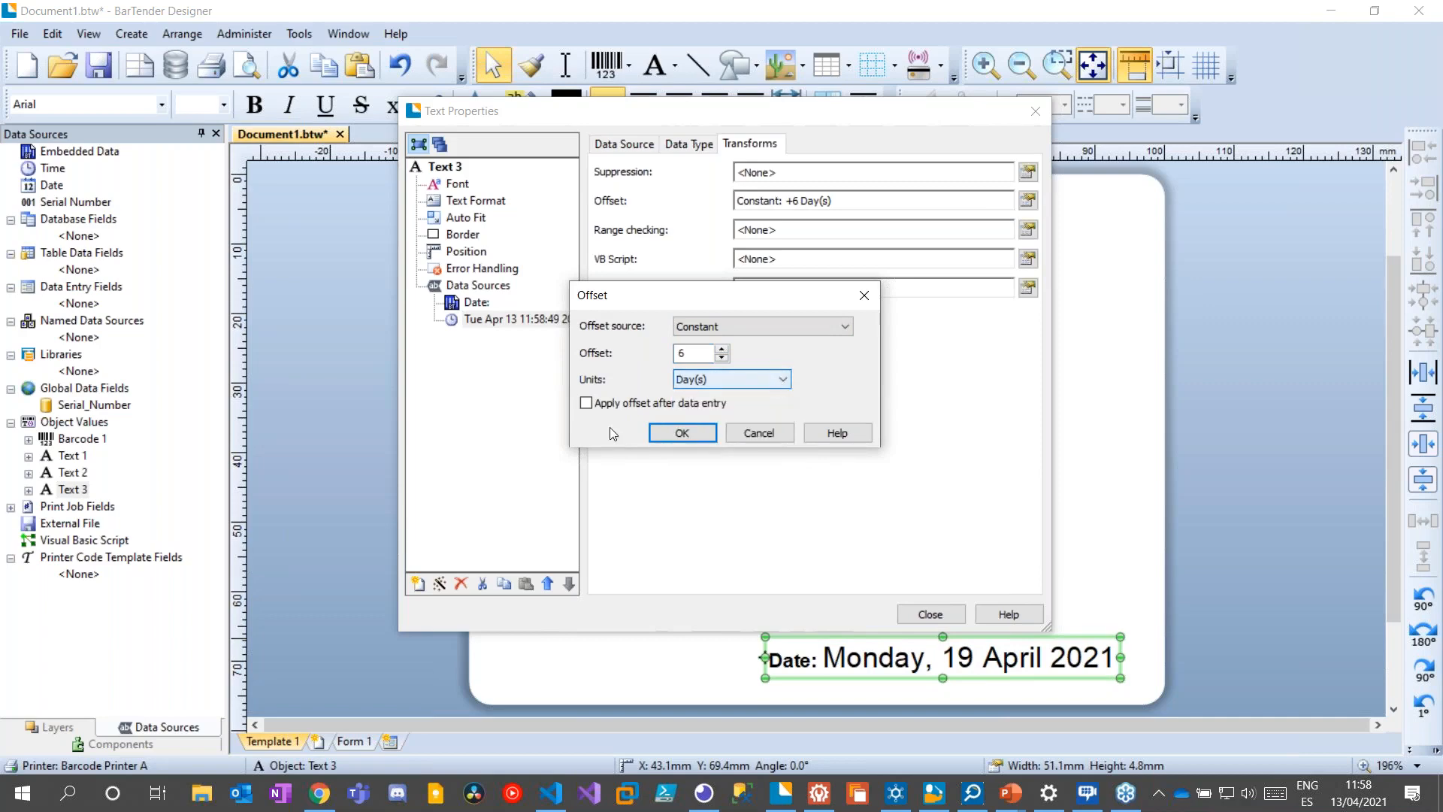
left_click(679, 436)
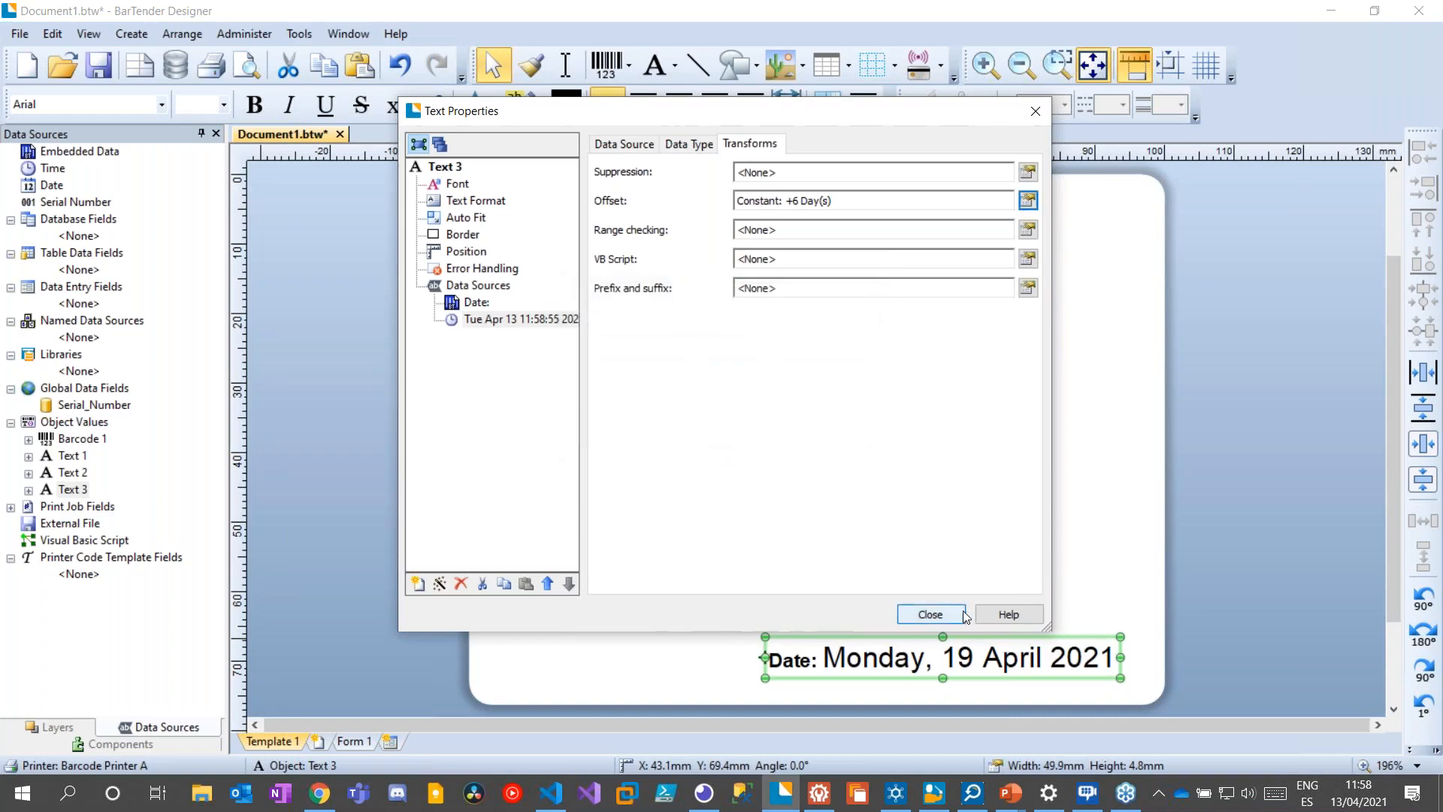
left_click(941, 612)
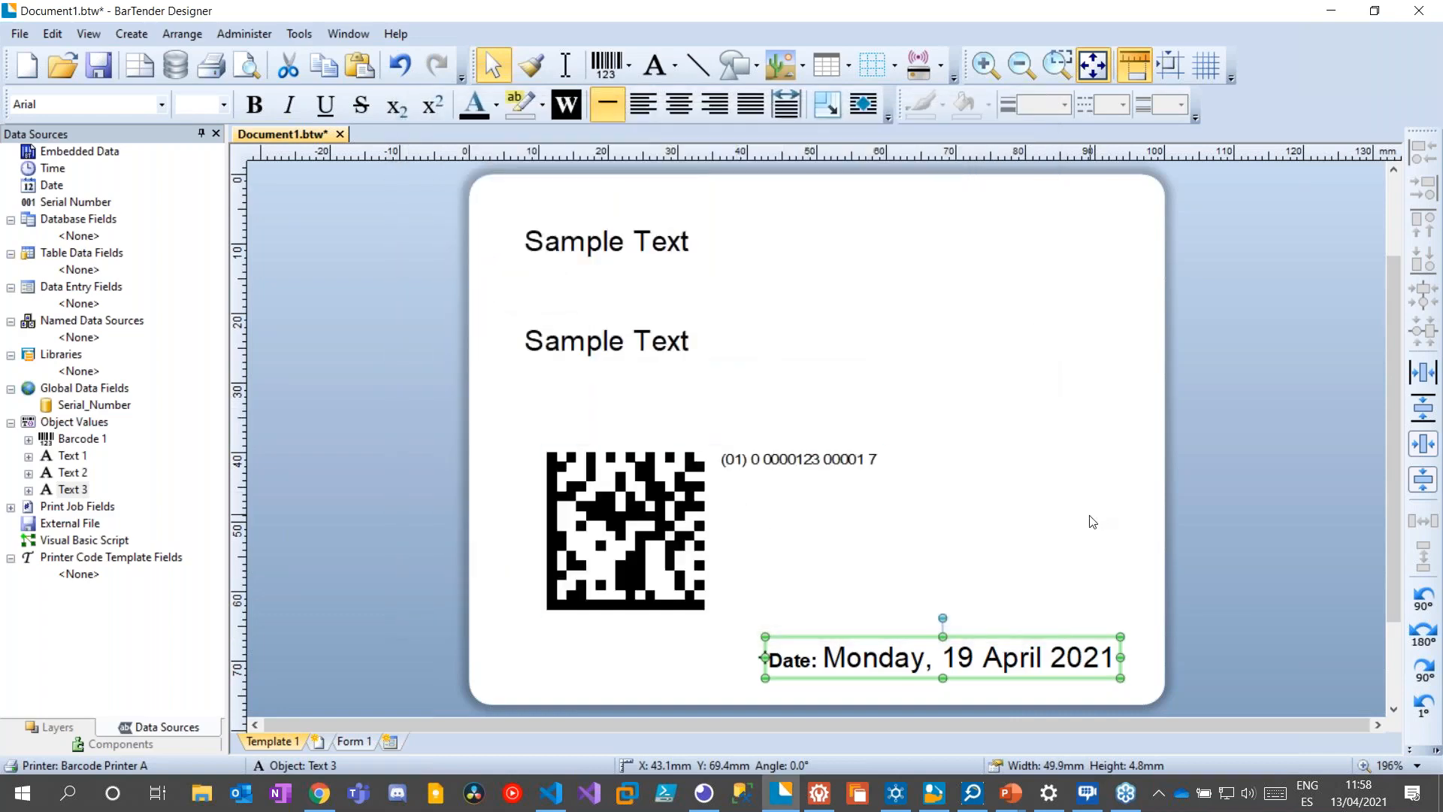
Deselect the date text and open the label's database connection setup, moving the wizard slightly on the screen
left_click(980, 549)
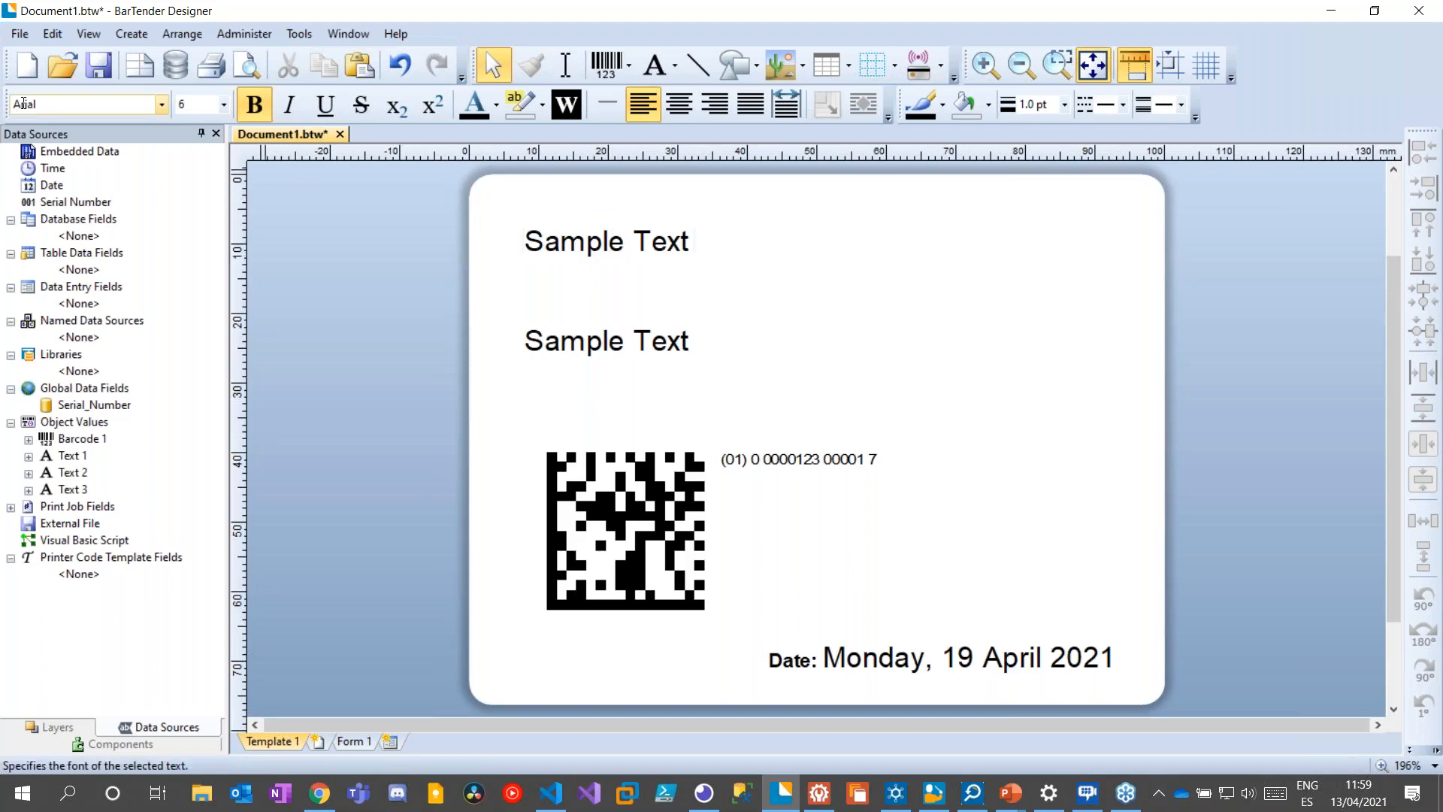
left_click(177, 68)
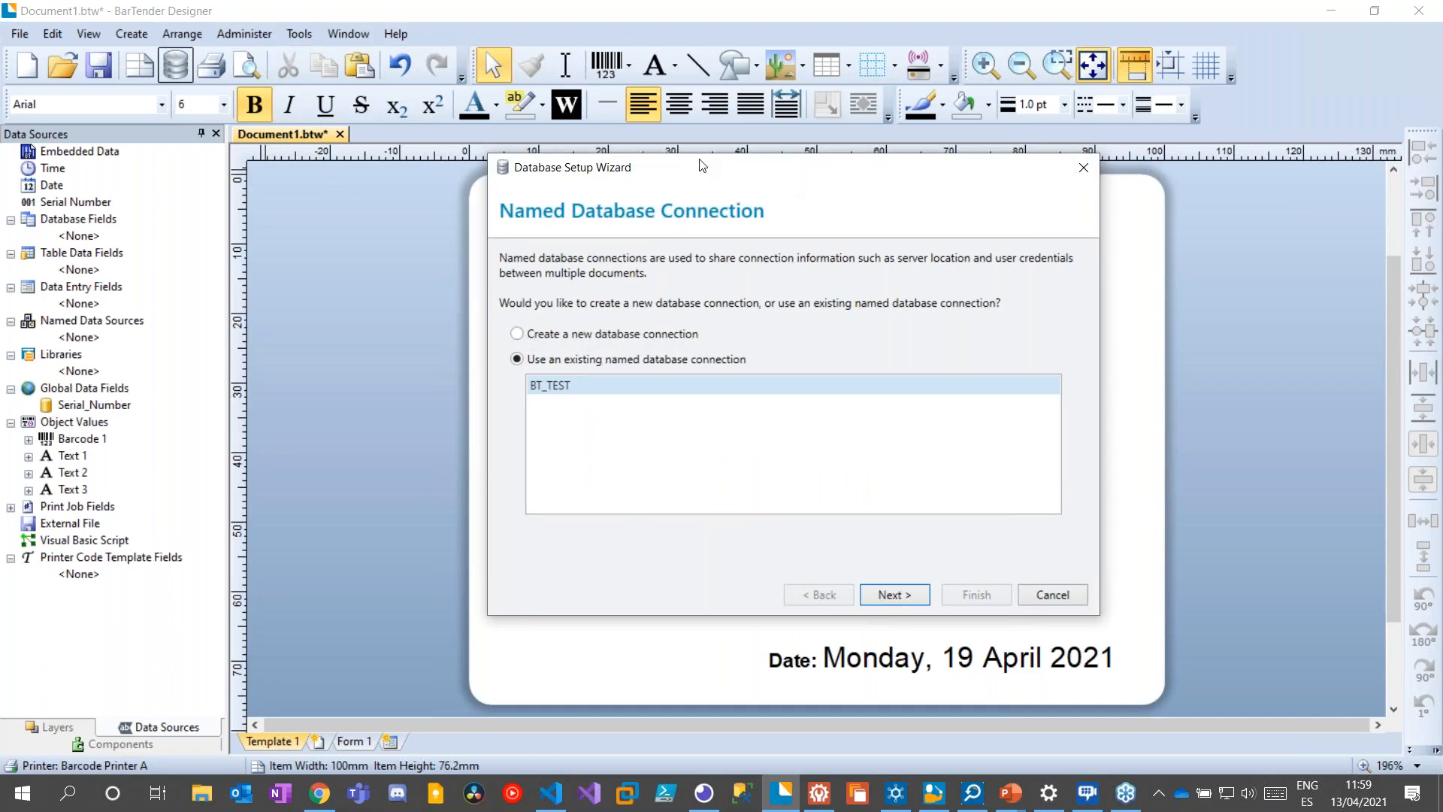
left_click_drag(700, 166, 697, 146)
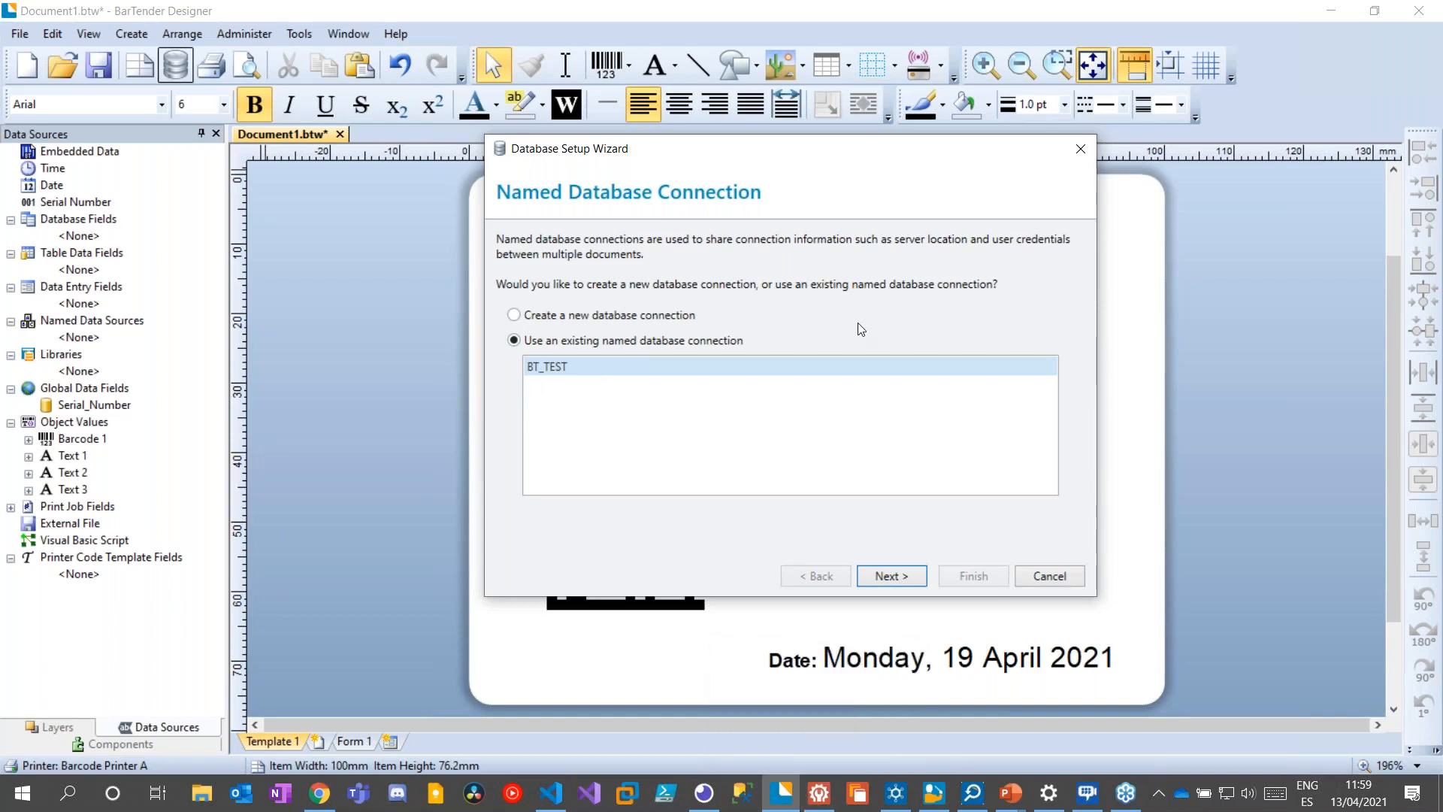
Switch to the Administration Console and examine the database file configured for the named connection BT_TEST, leaving it unmodified
left_click(820, 799)
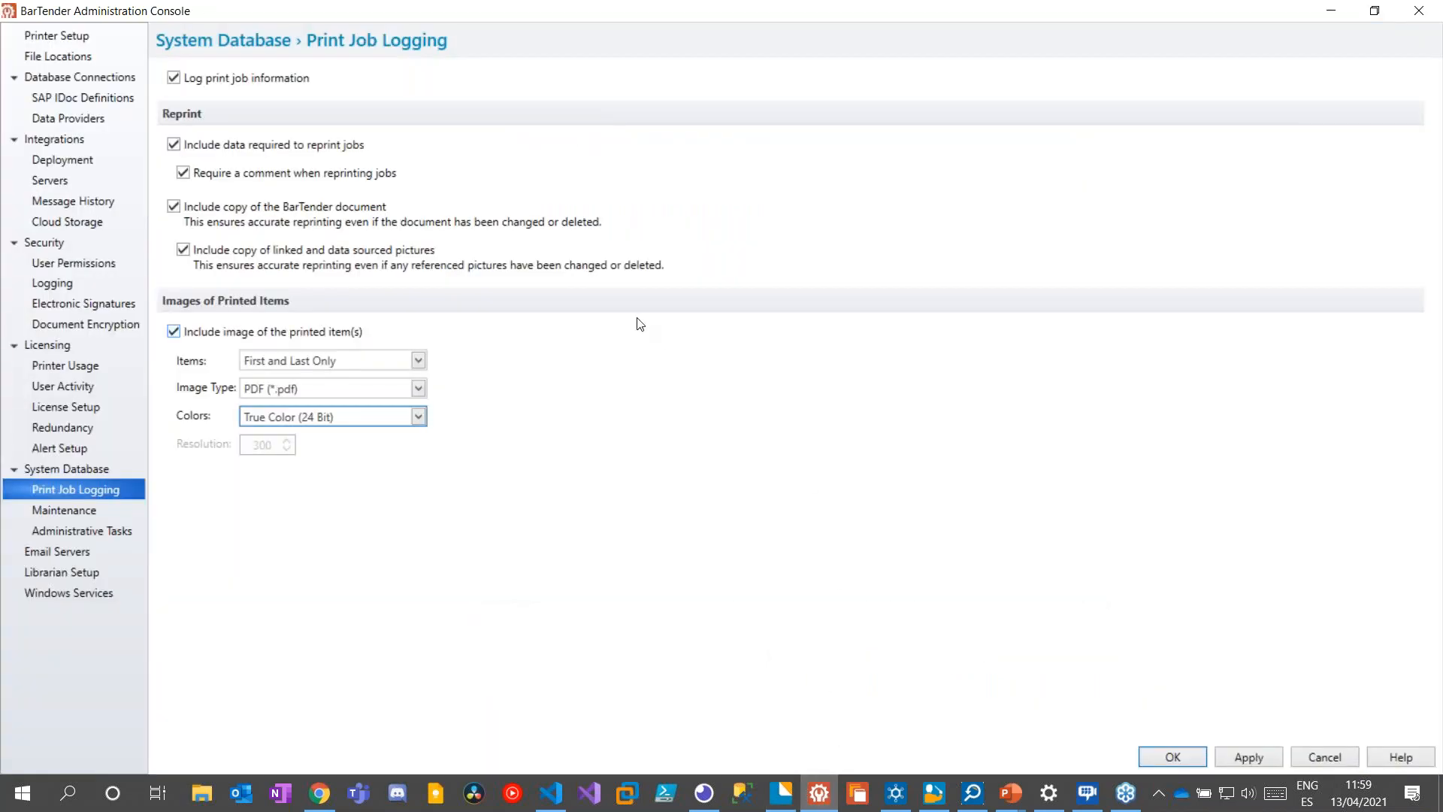
left_click(85, 79)
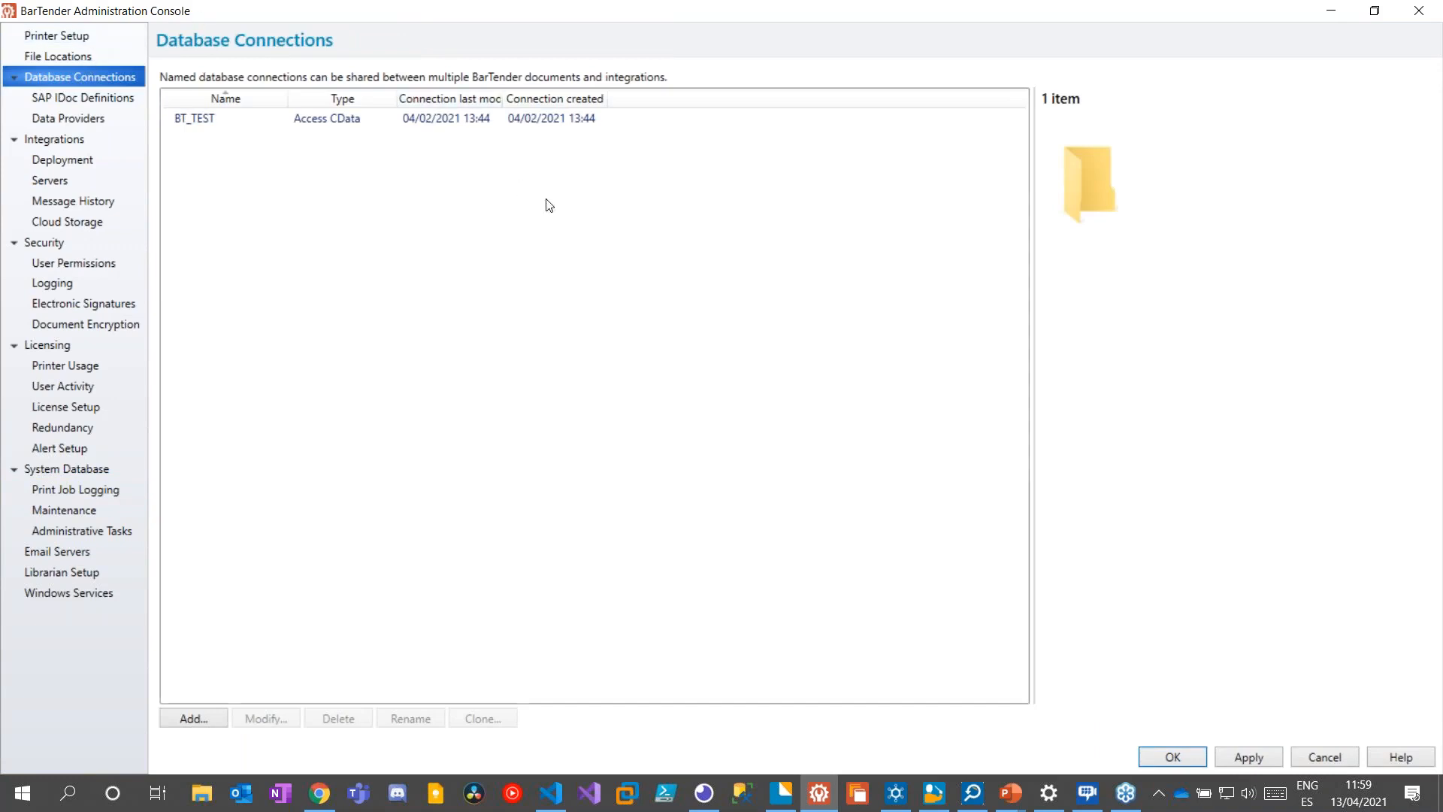
left_click(210, 120)
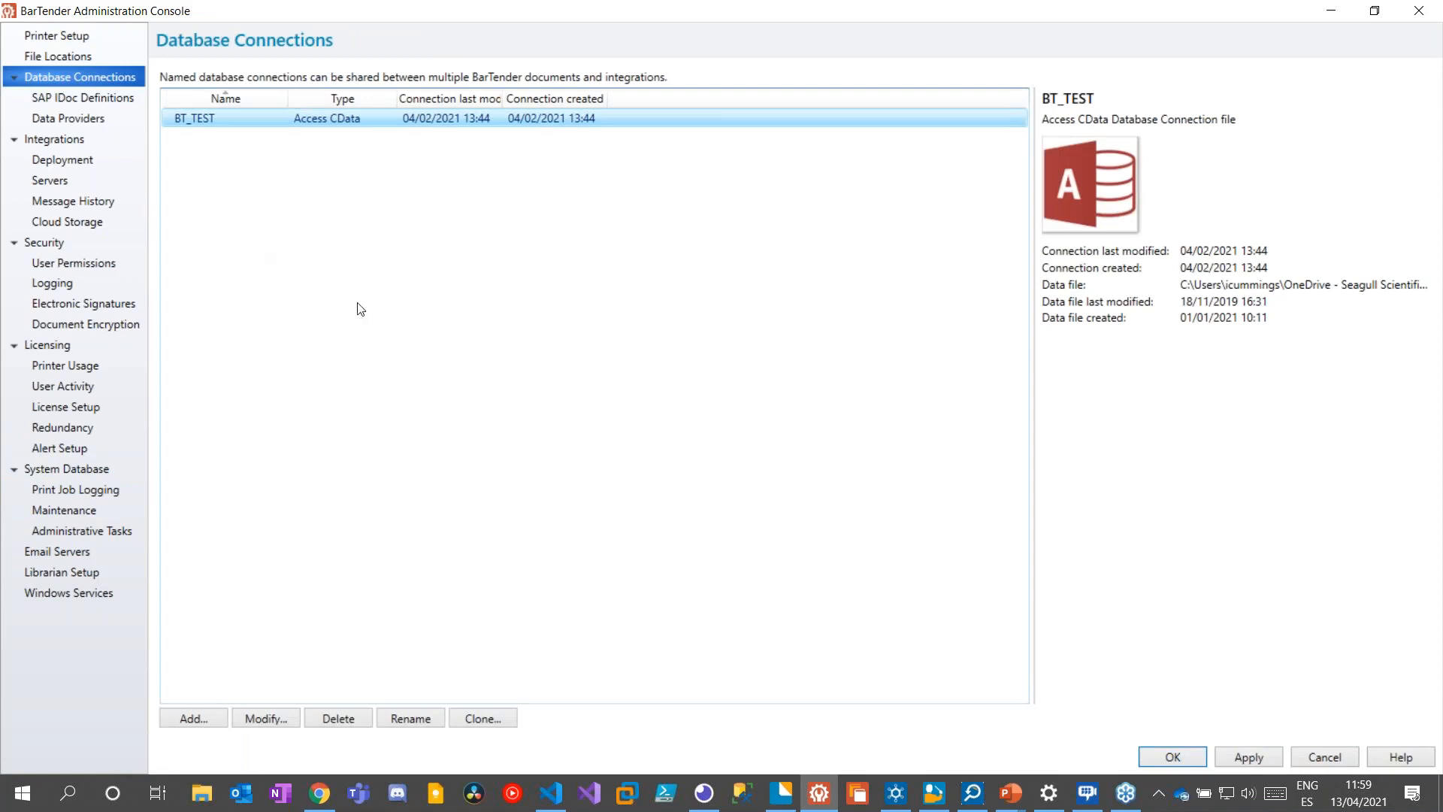
left_click(267, 719)
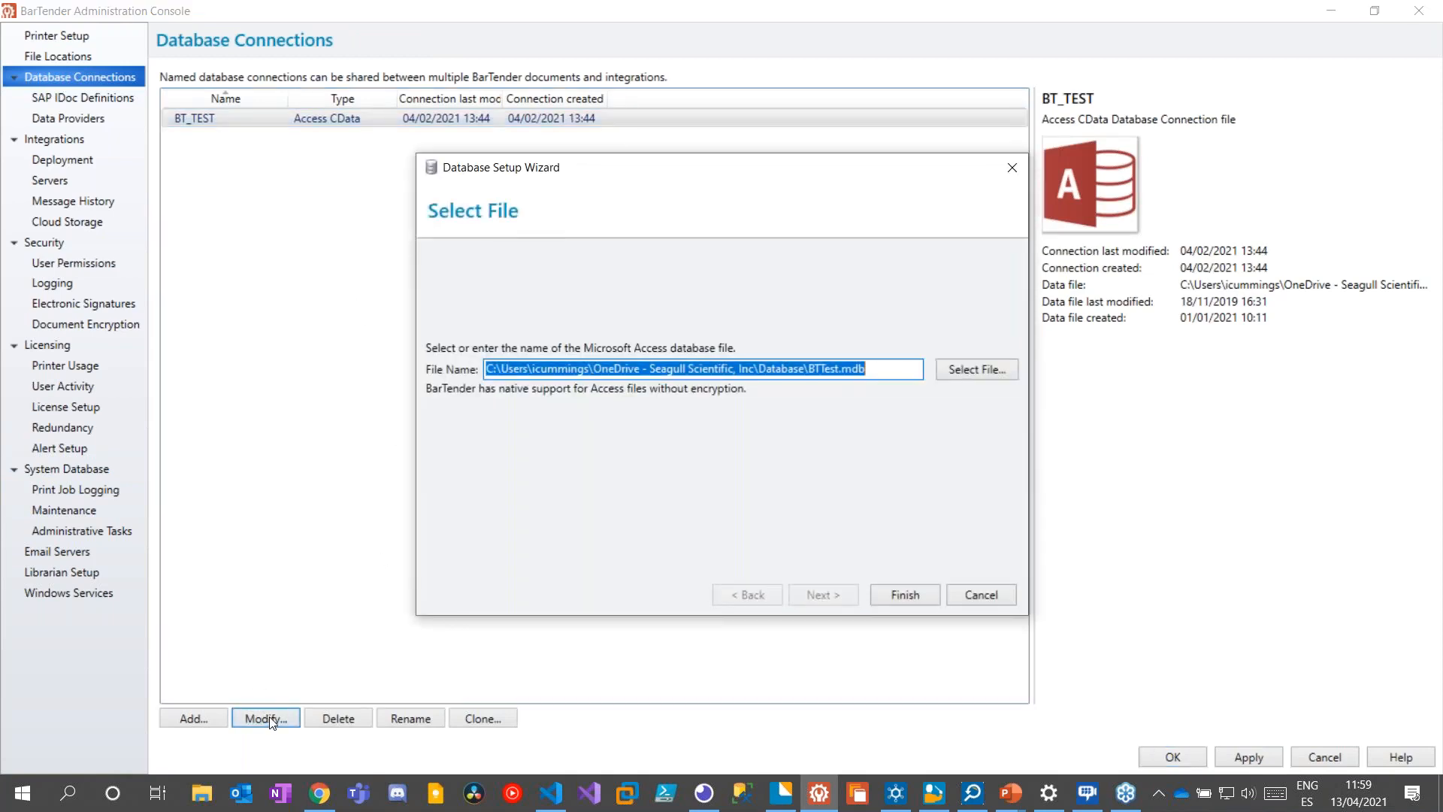
left_click(982, 594)
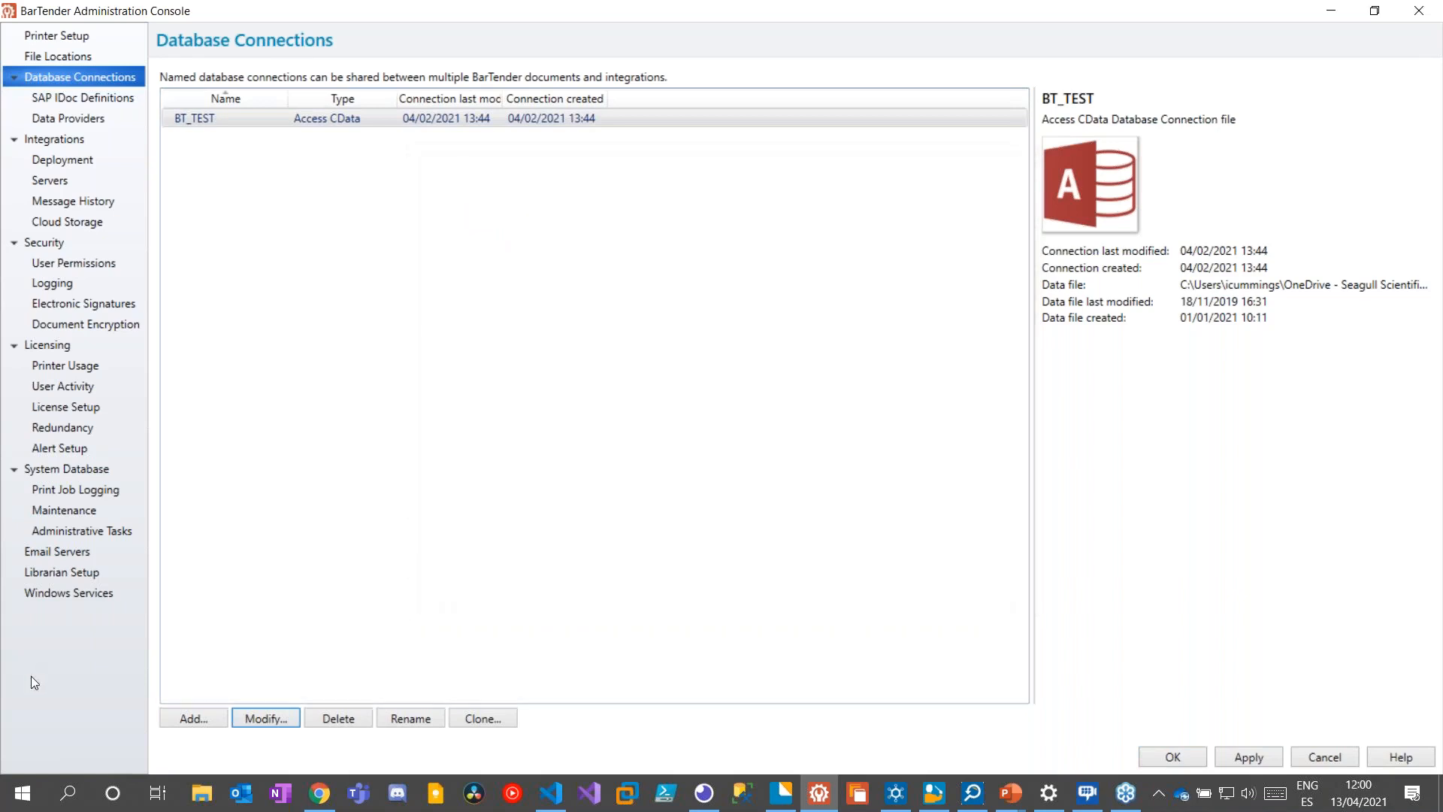
Review the database types available for adding a named connection, from Text File through OLE DB Connection, and cancel the wizard
left_click(200, 718)
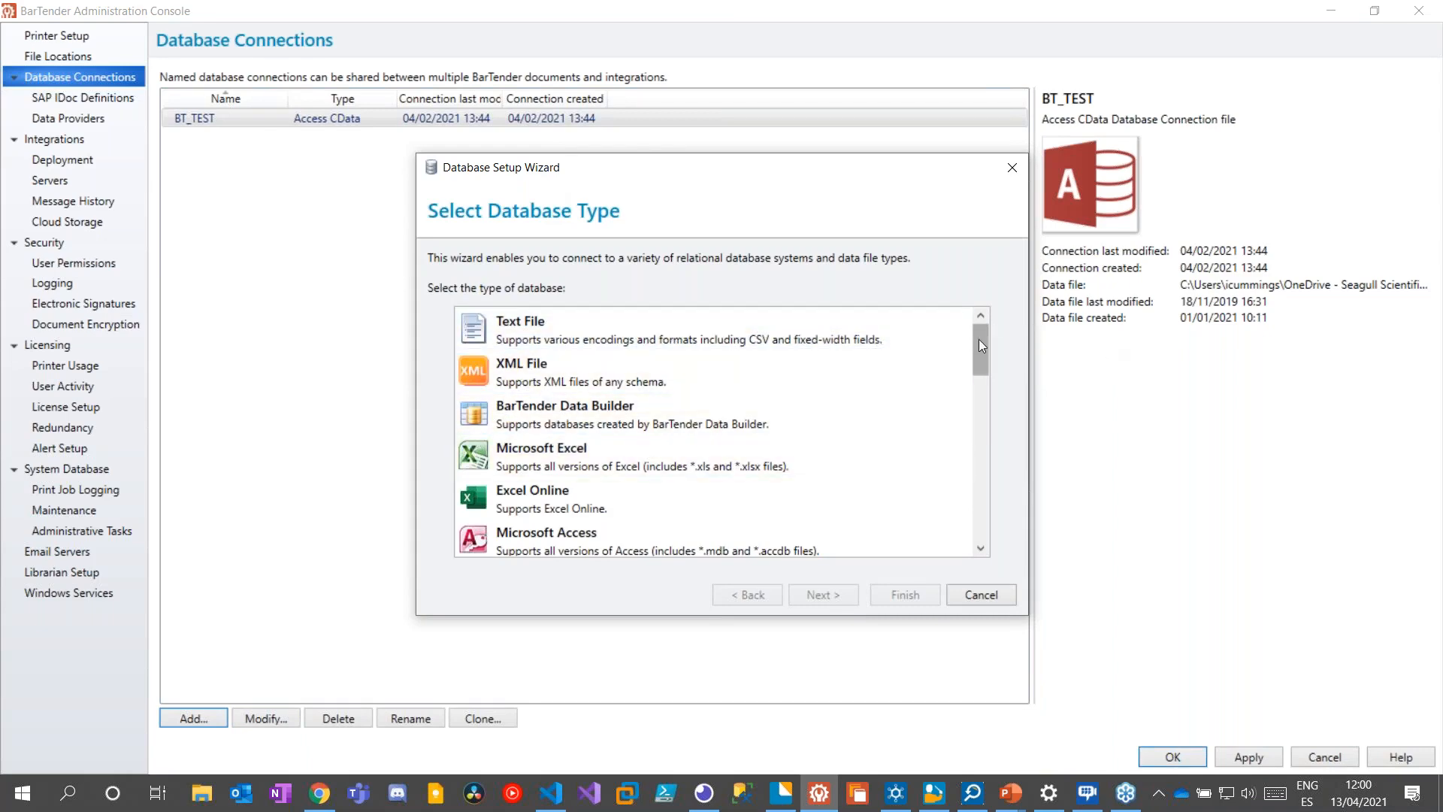
left_click_drag(981, 342, 971, 500)
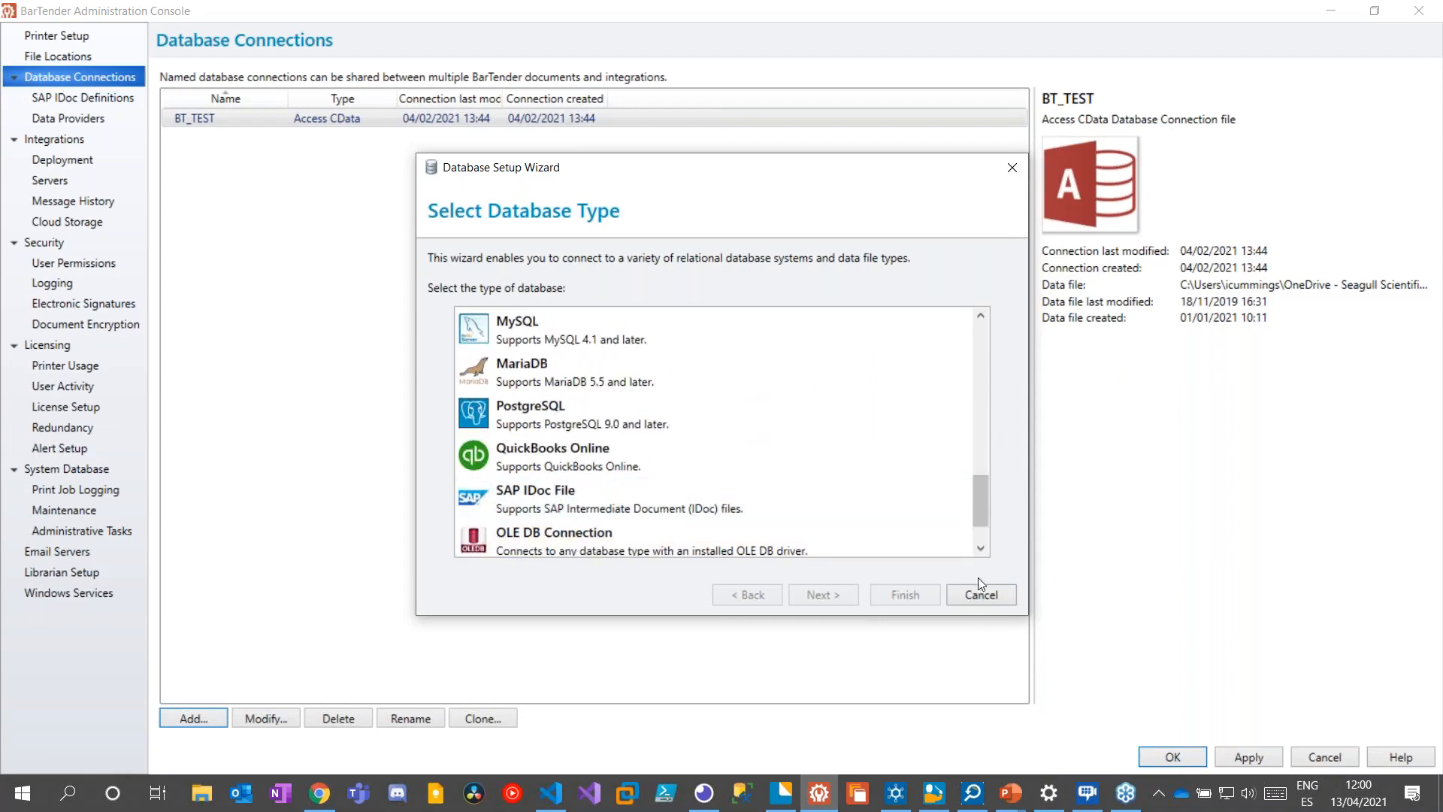
left_click(989, 594)
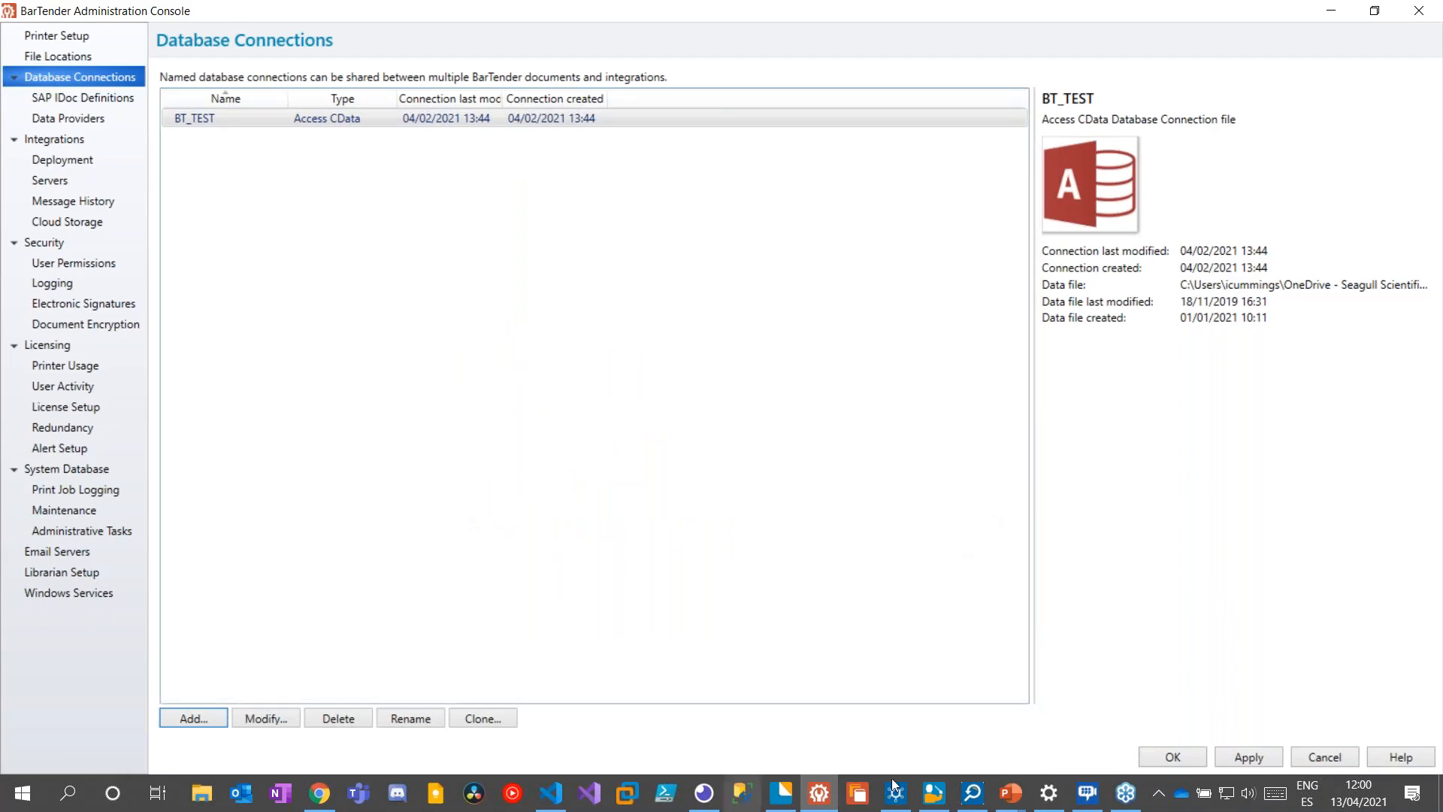
Compare the existing named connection offered in the Designer's database wizard with the Administration Console's connection list, ending in the Designer
mouse_move(782, 793)
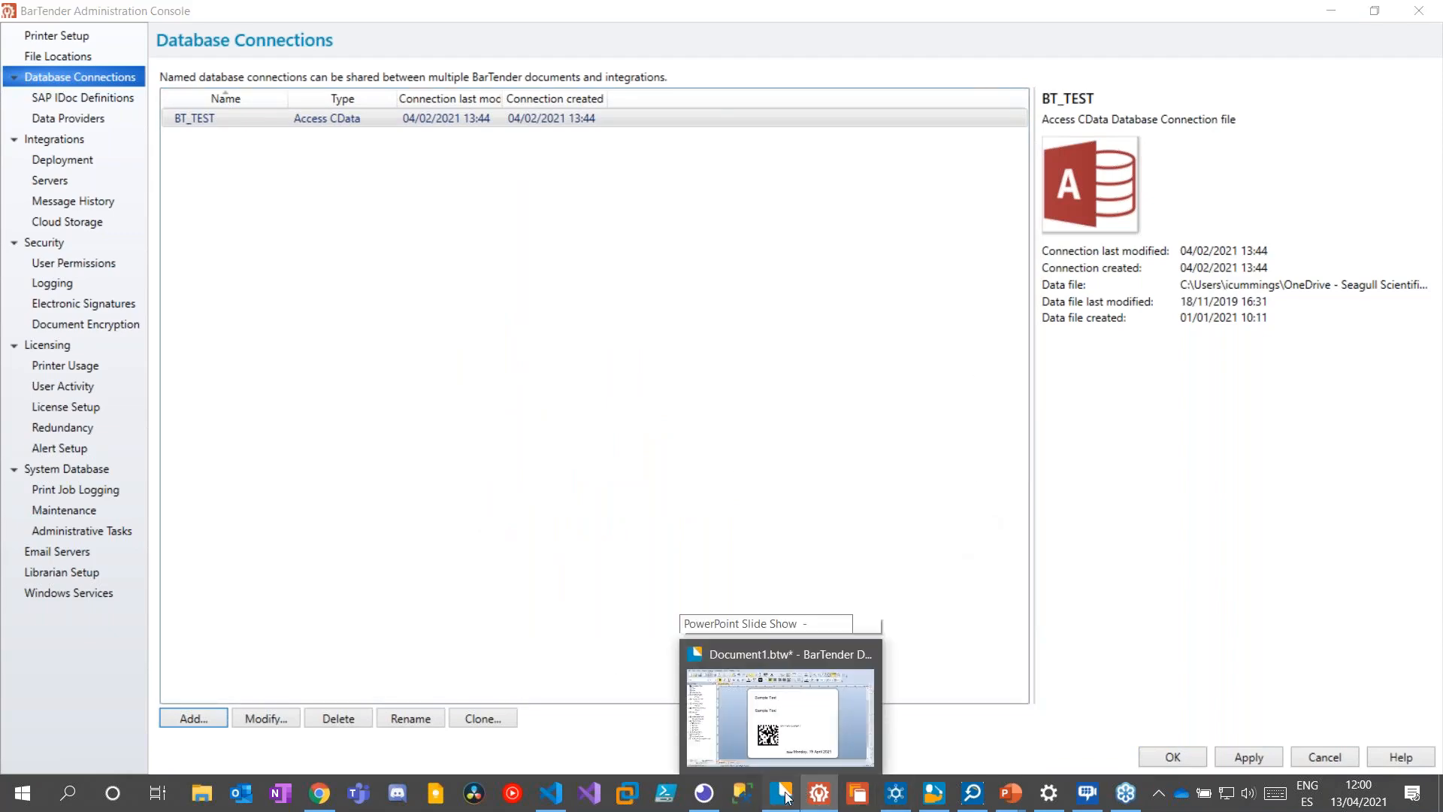
left_click(782, 699)
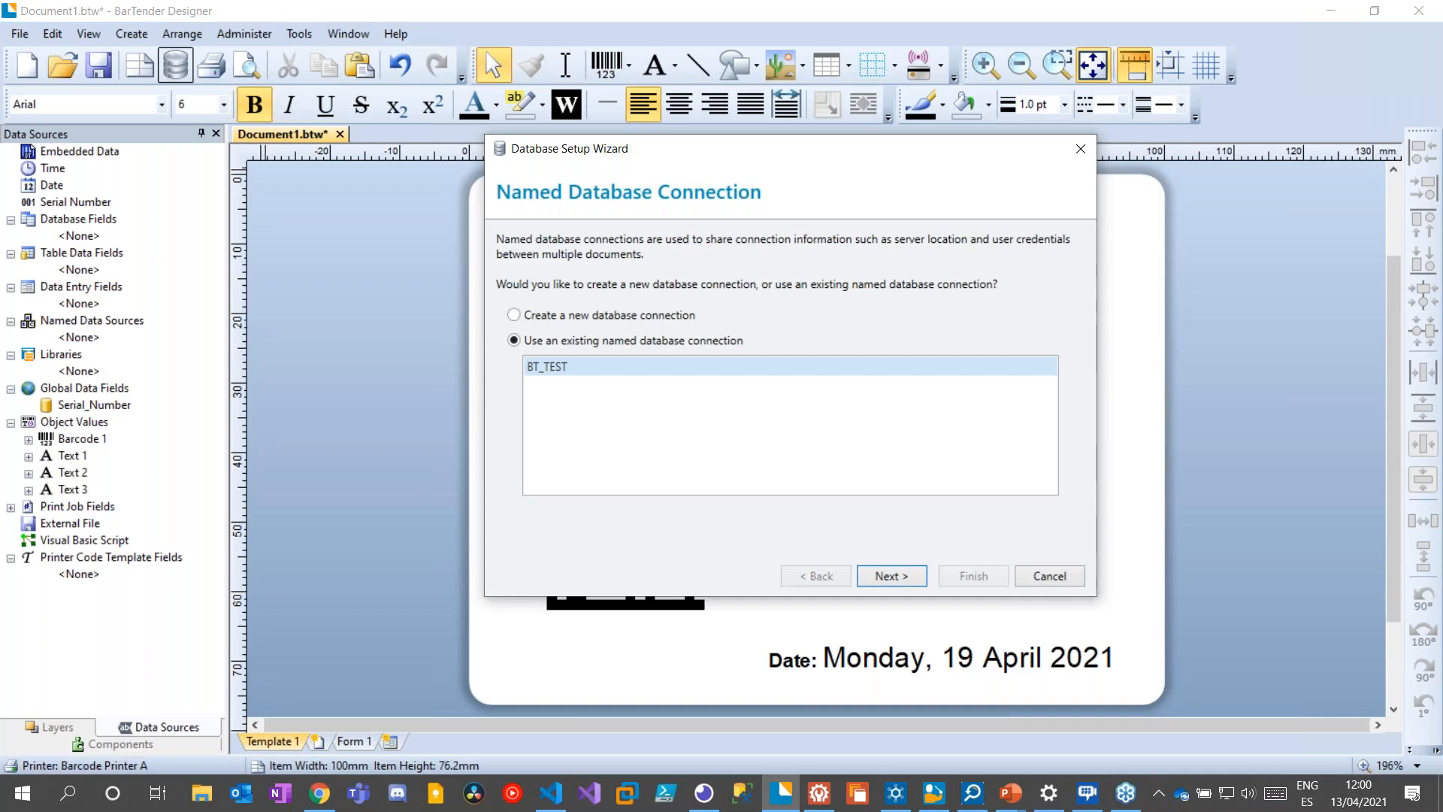
left_click(825, 803)
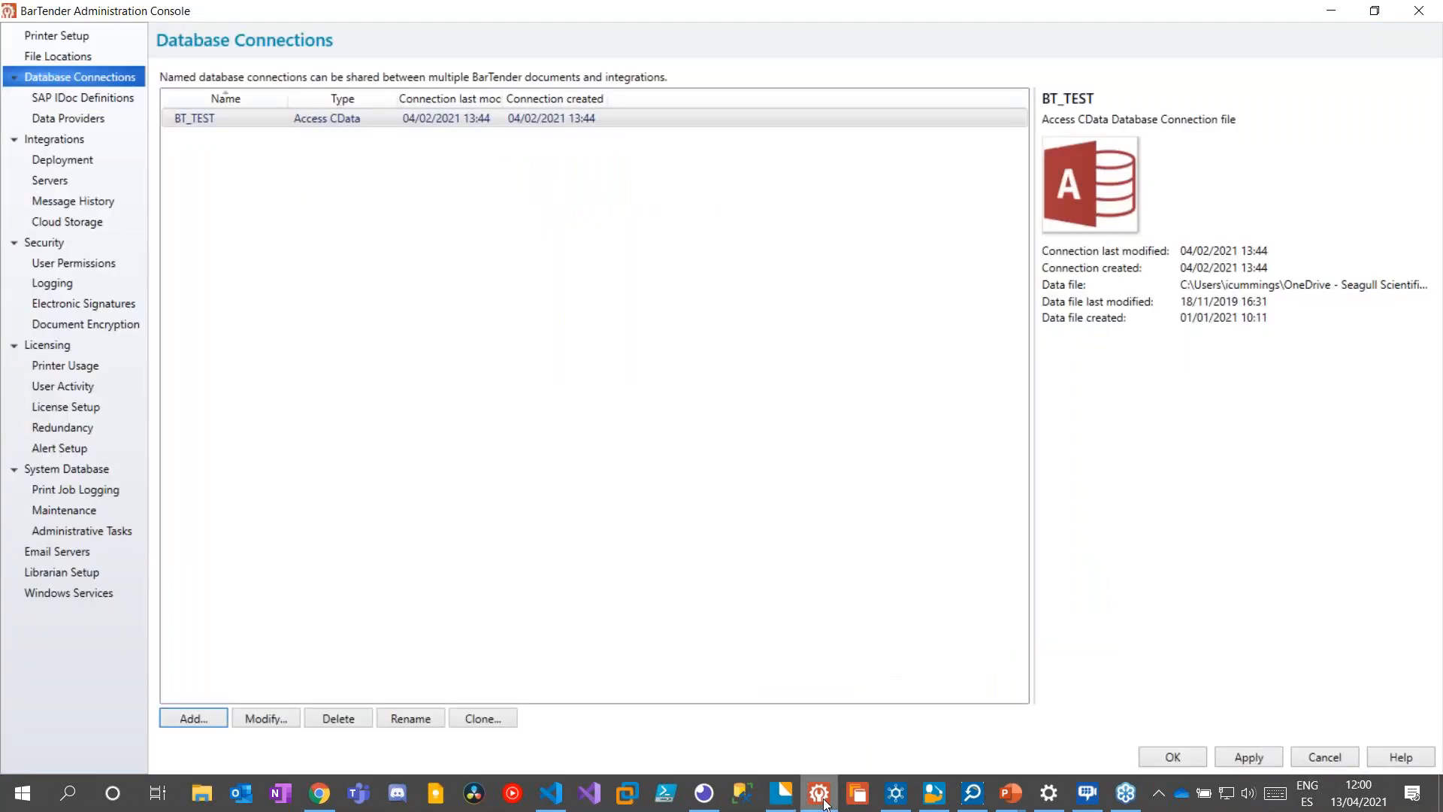
left_click(782, 793)
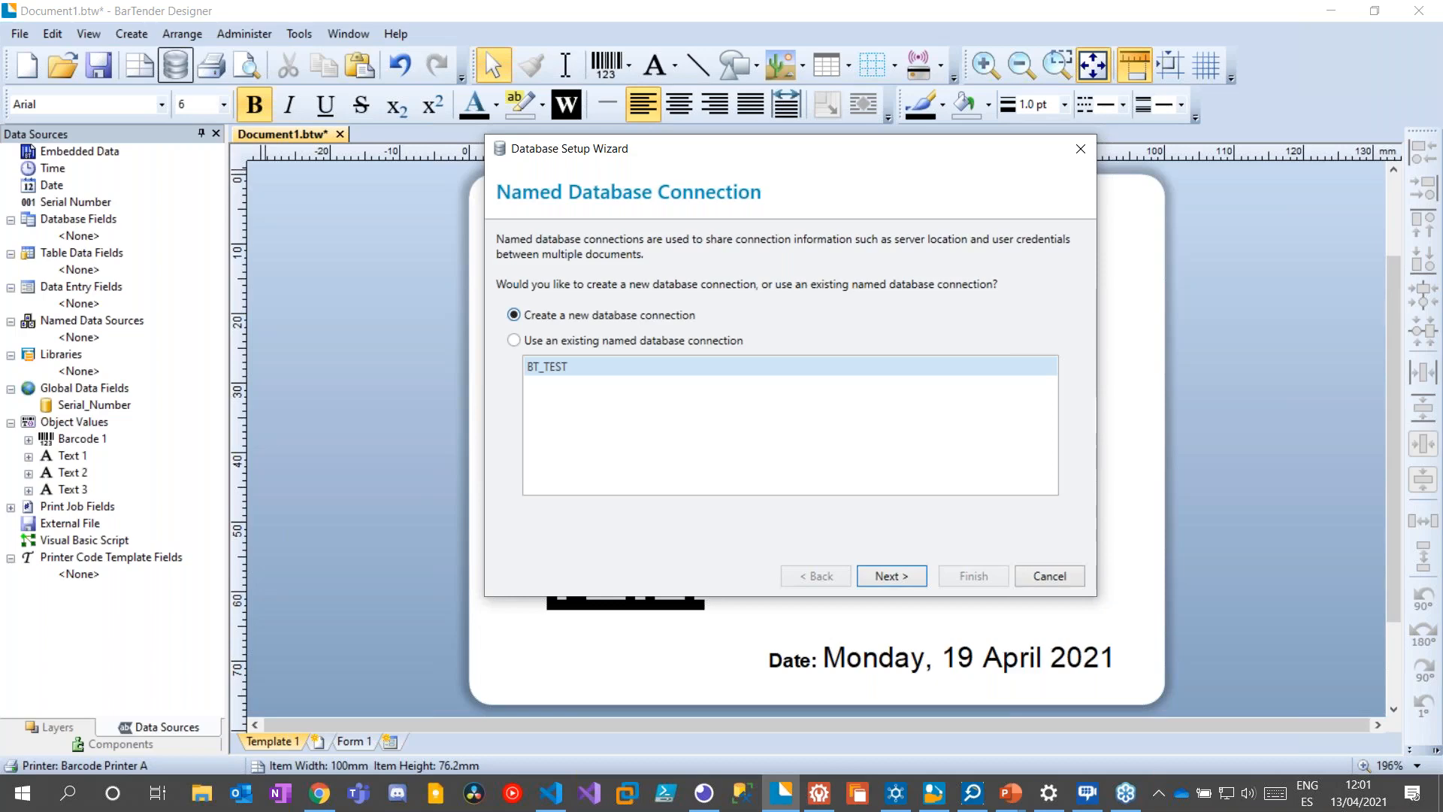
Choose to create a new database connection of type Microsoft Access and proceed to the database file selection
left_click(899, 580)
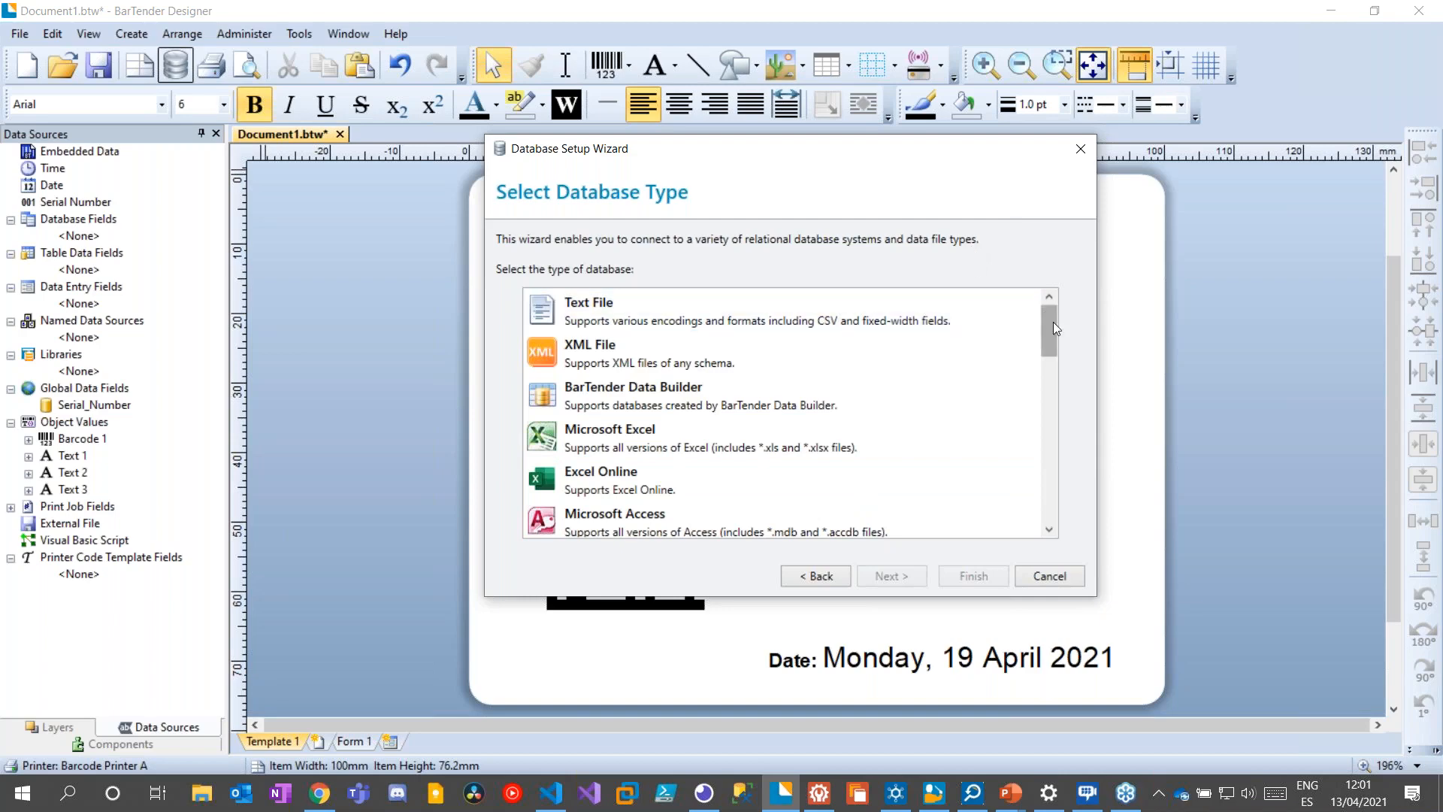
mouse_move(1053, 321)
left_mouse_down()
mouse_move(1038, 492)
mouse_move(1054, 318)
left_mouse_up()
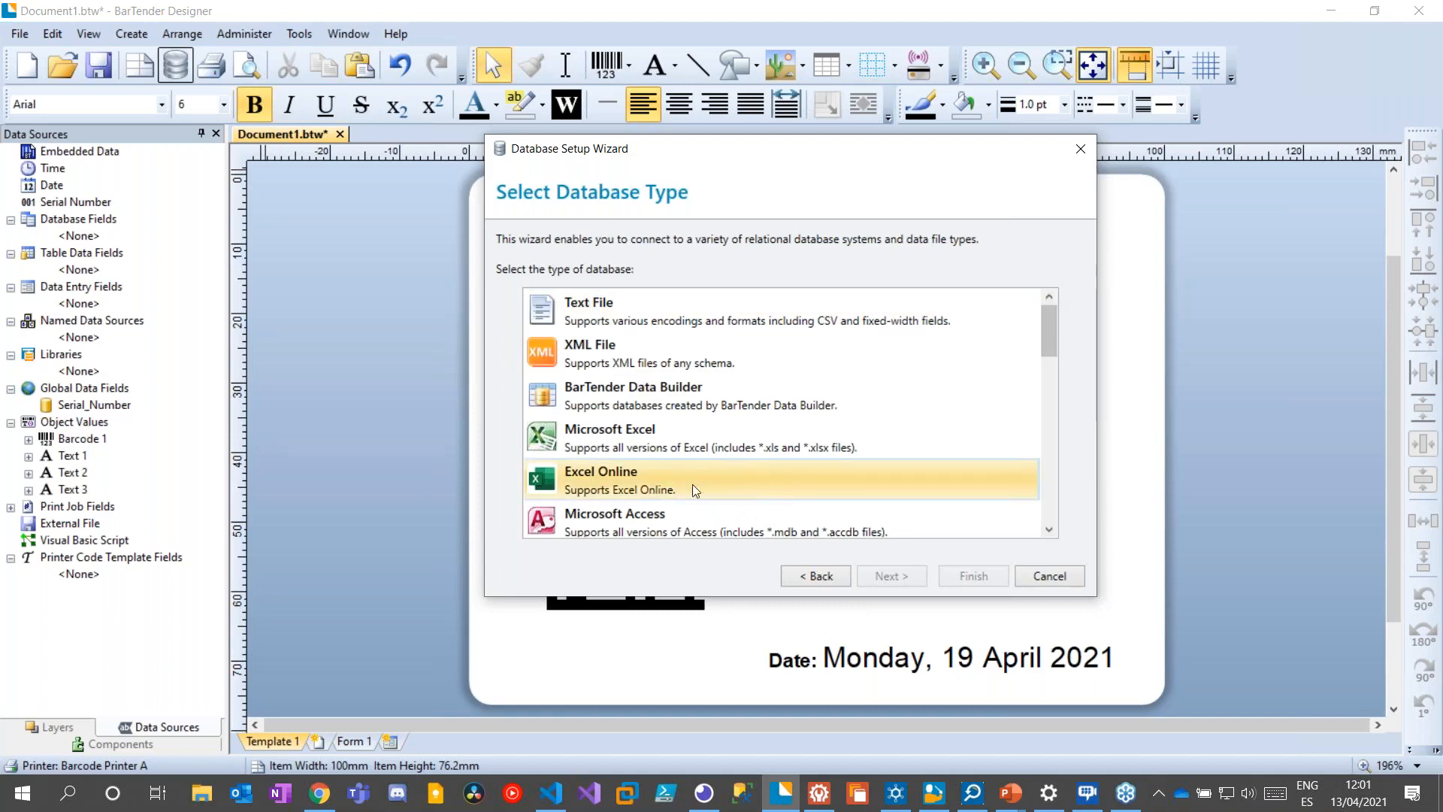
left_click(657, 513)
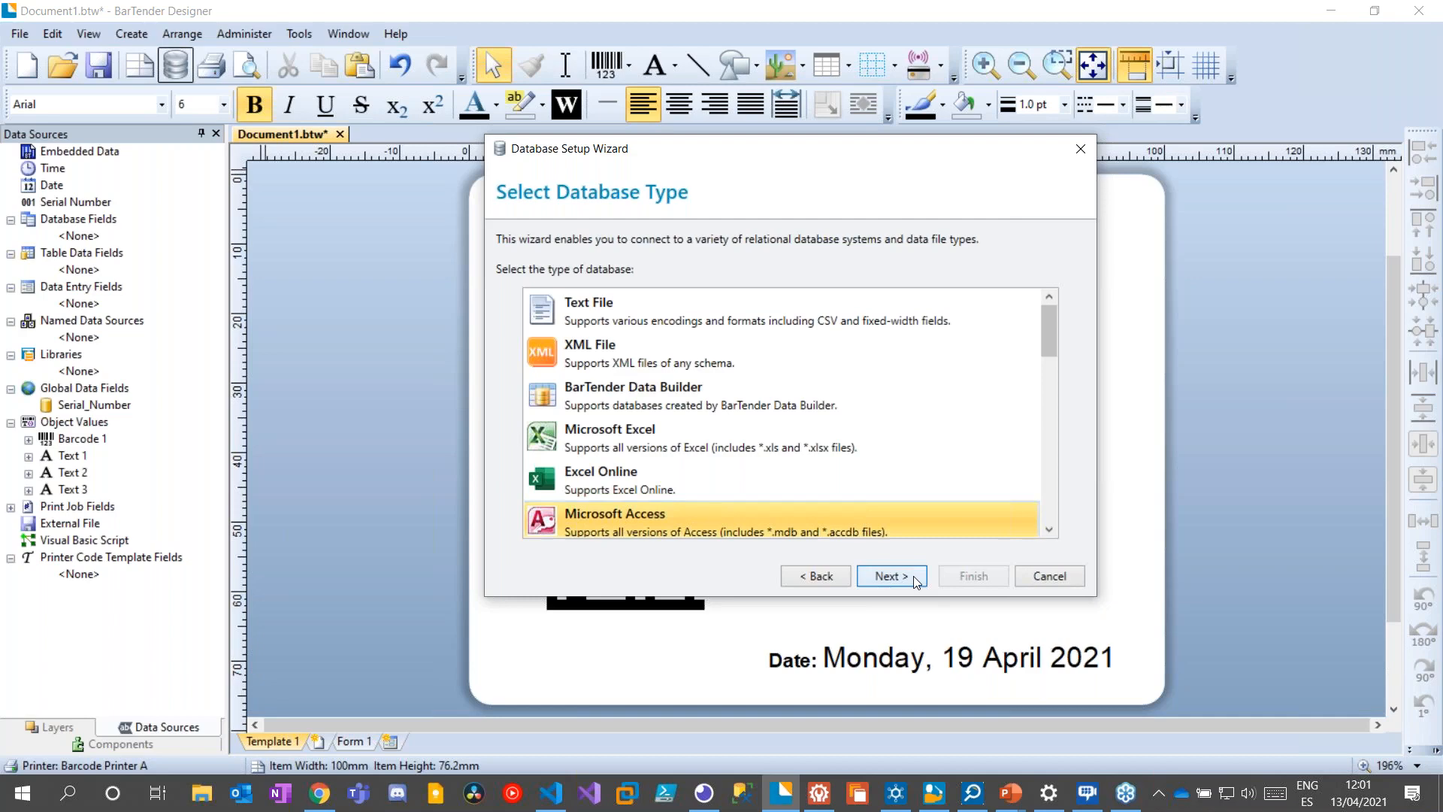
double_click(900, 517)
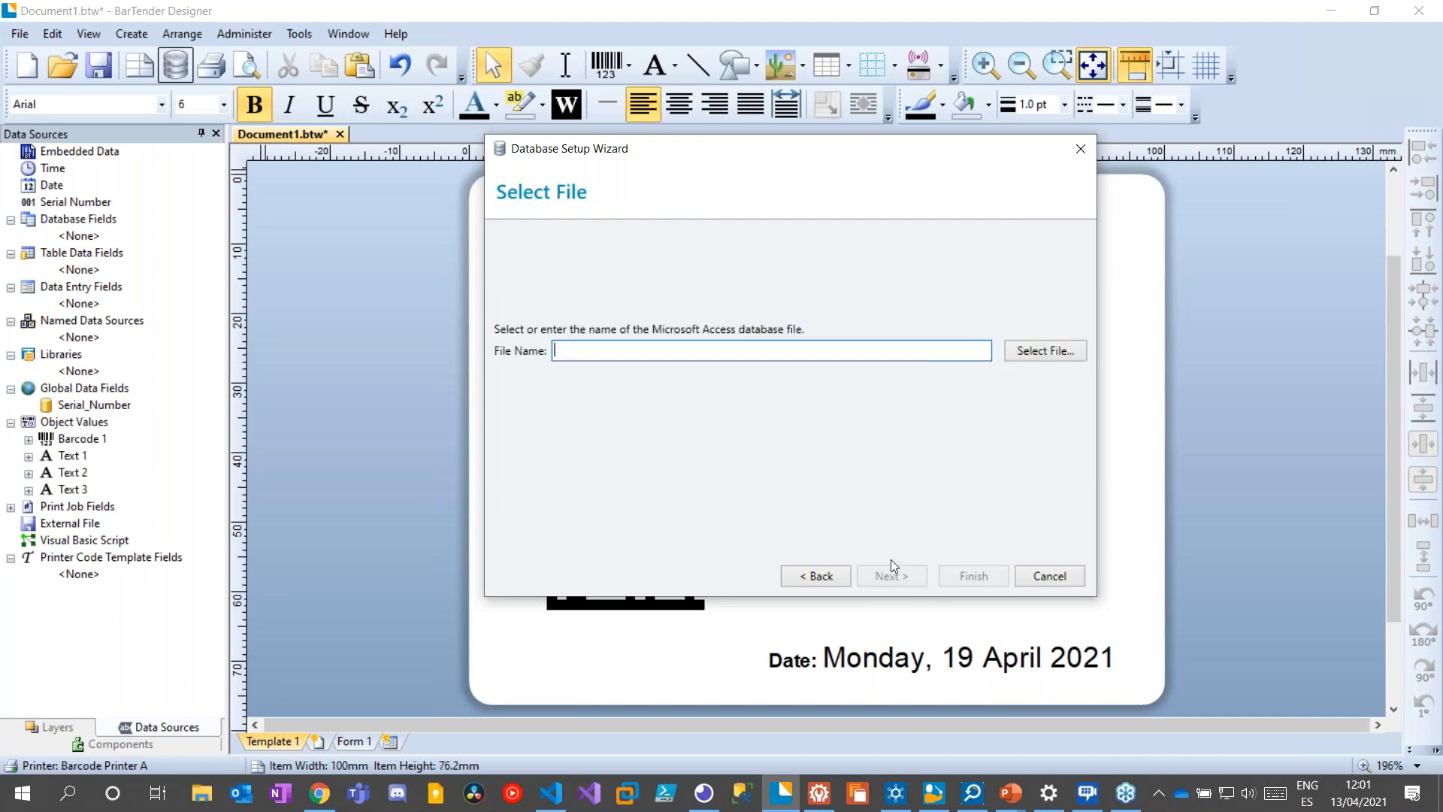
Connect the document to the Access database BTTest.mdb, using the wizard-built SQL statement and the CUSTOMER table
left_click(1049, 350)
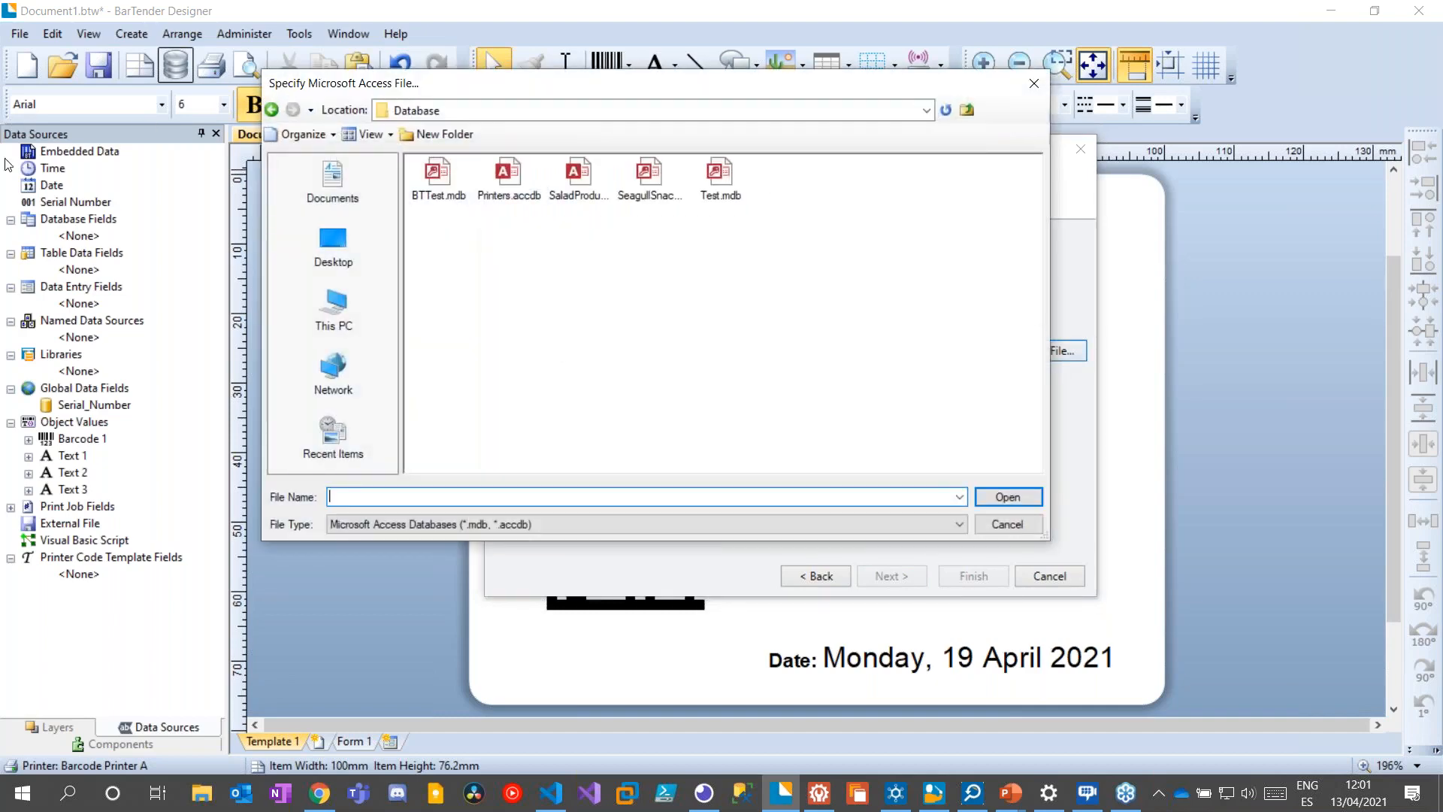
left_click(436, 180)
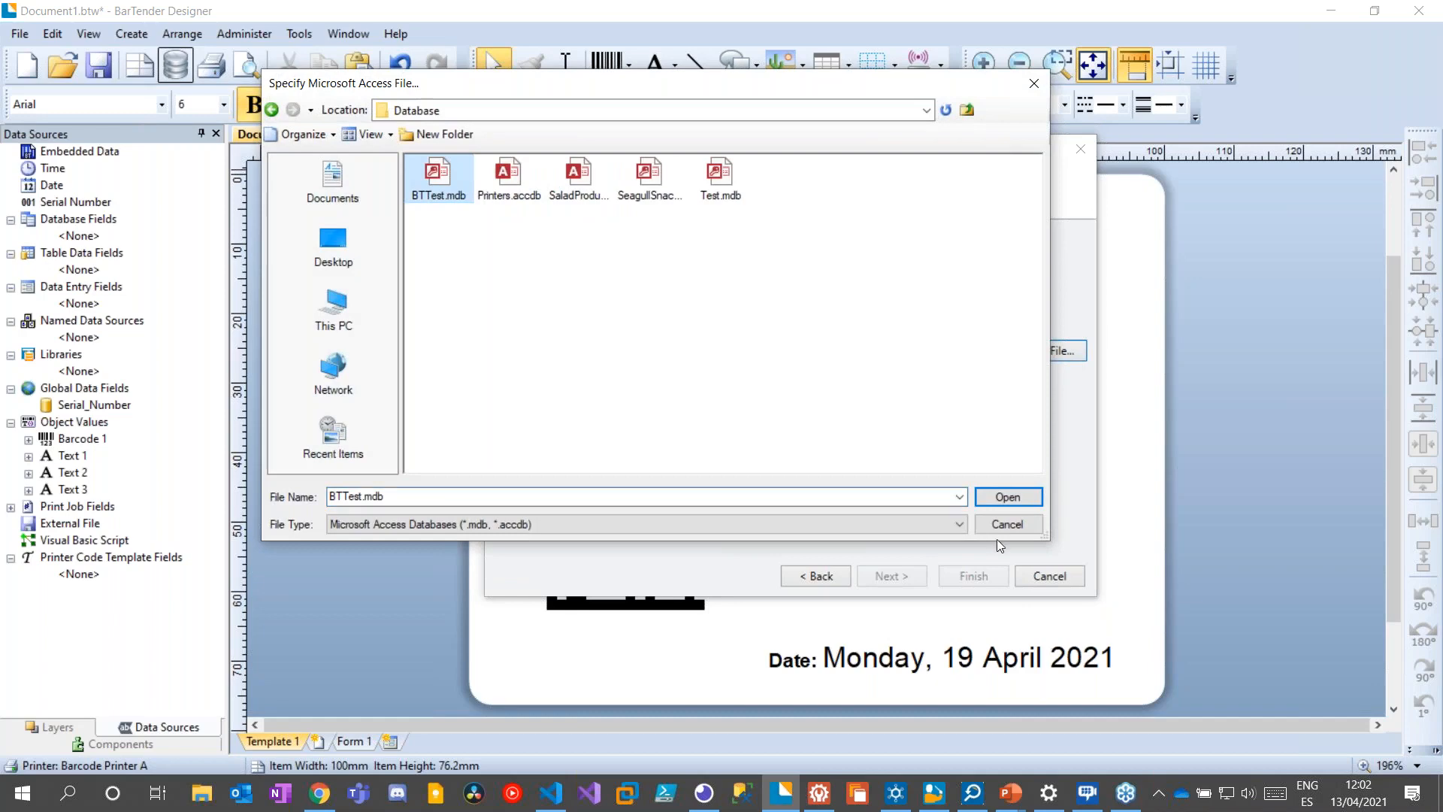
left_click(1015, 498)
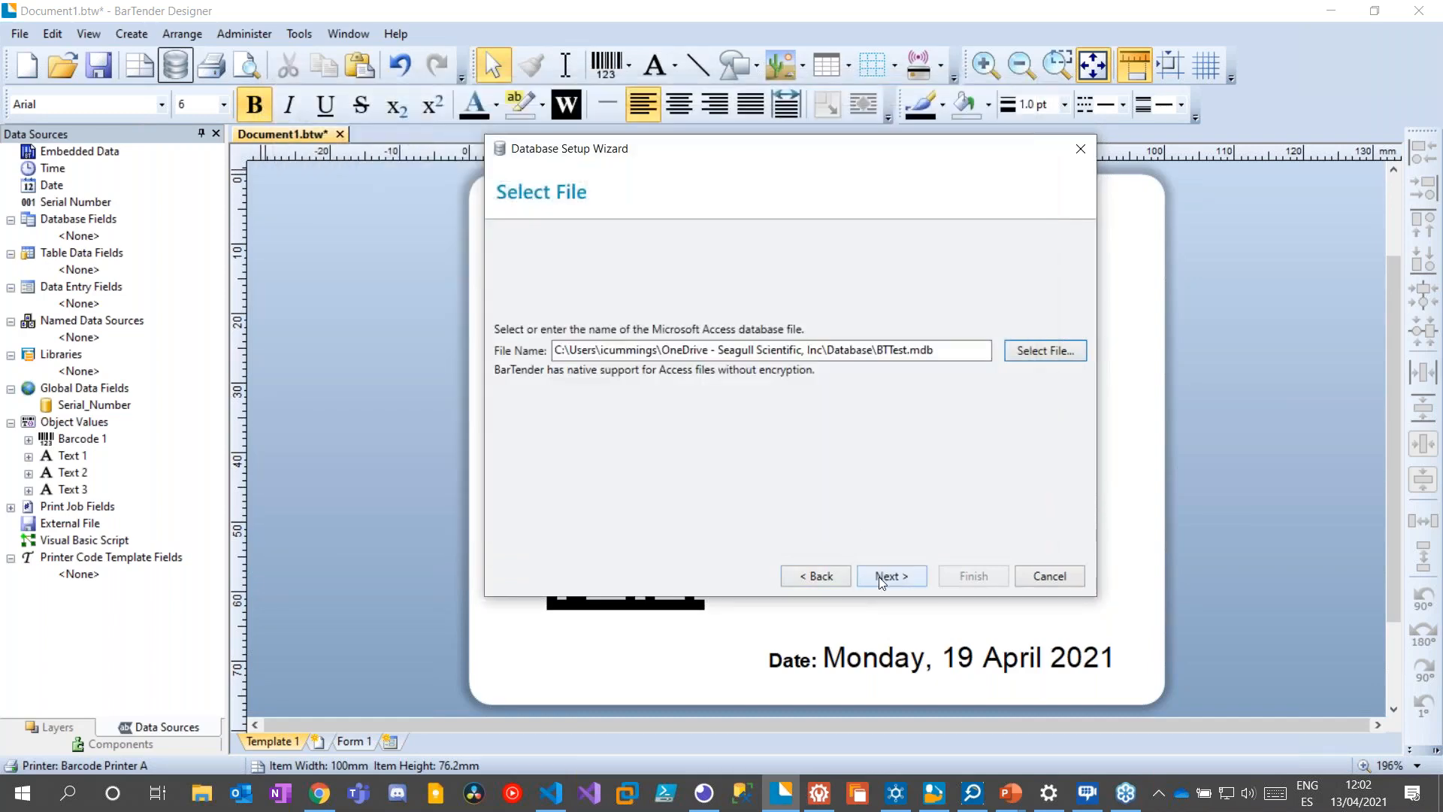
left_click(890, 575)
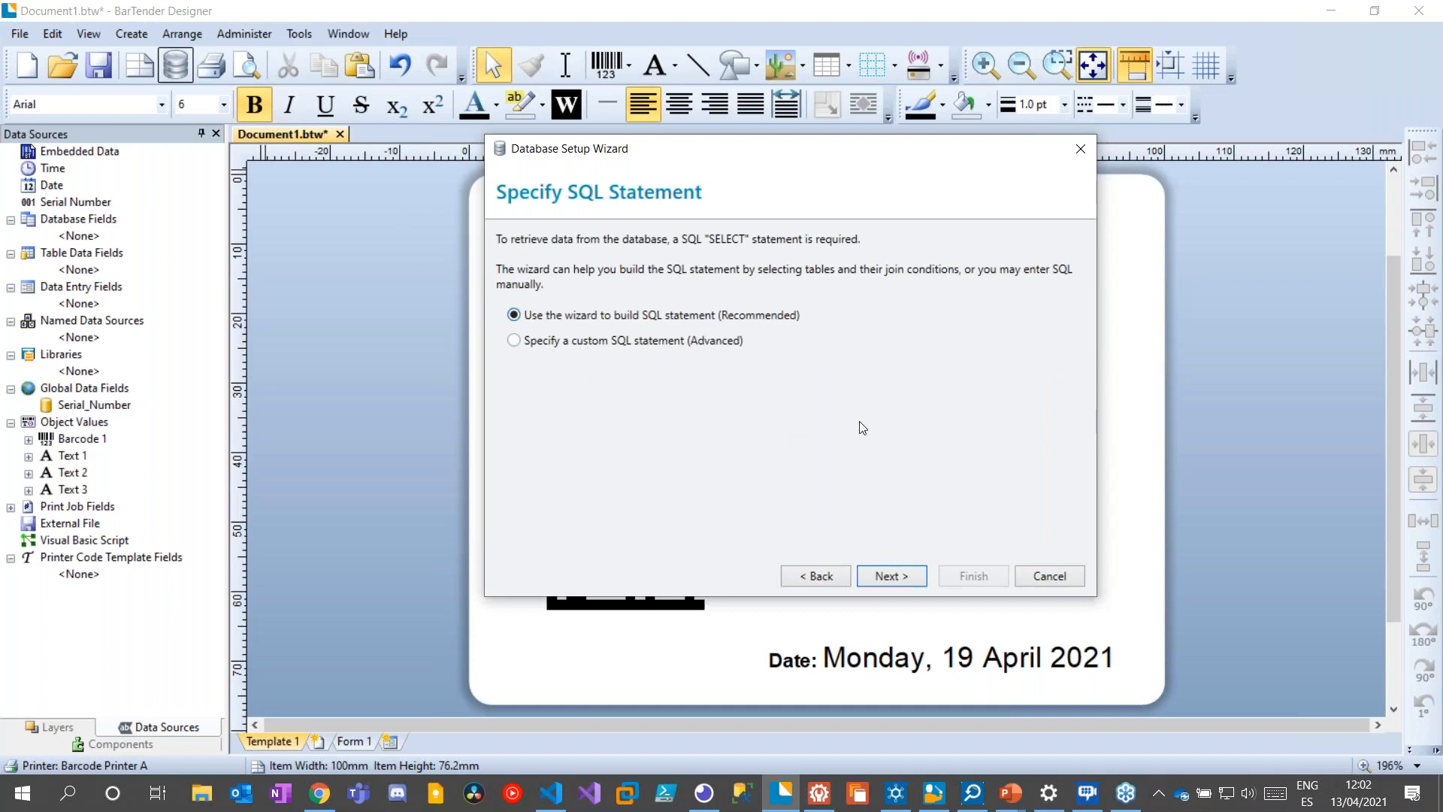
left_click(892, 576)
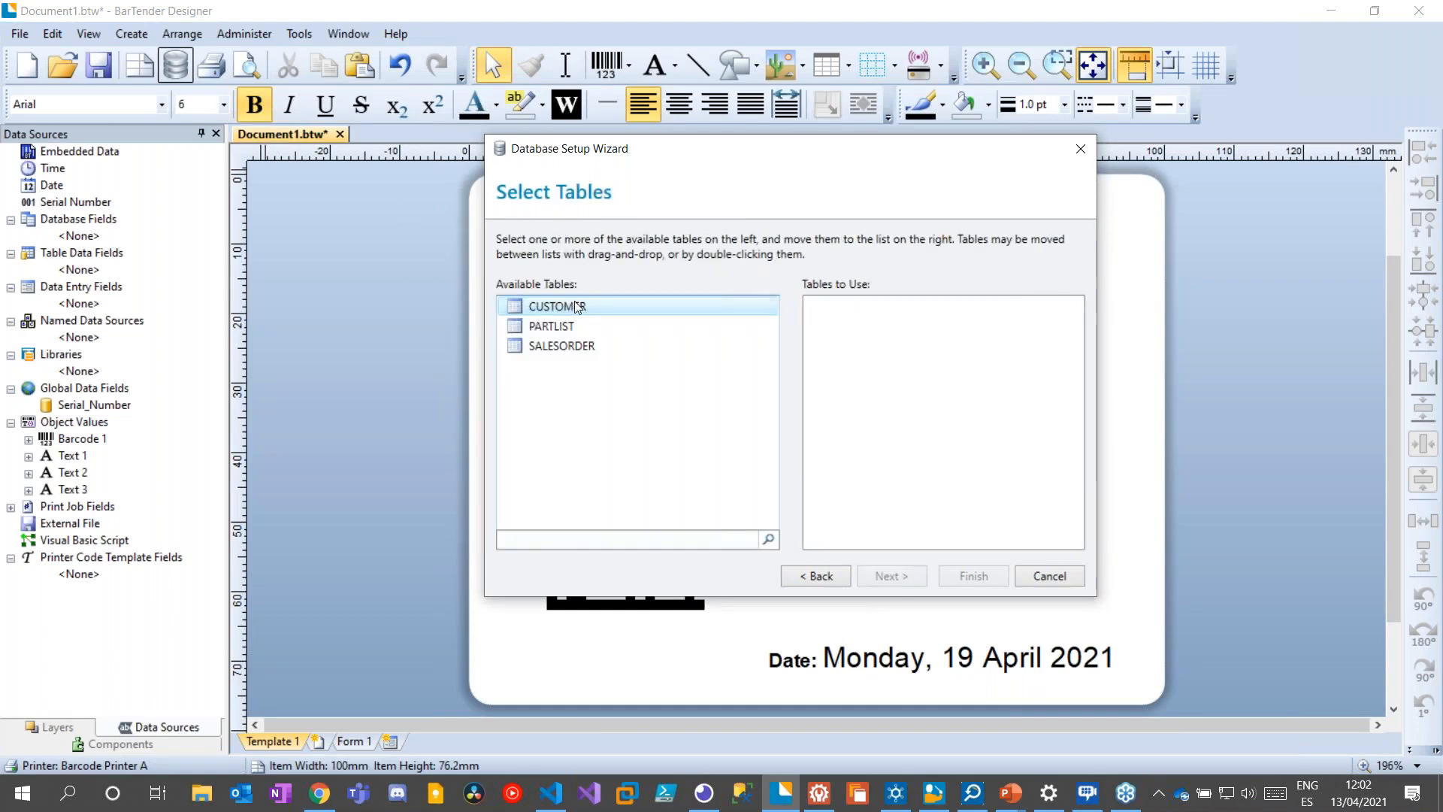
left_click_drag(568, 306, 876, 460)
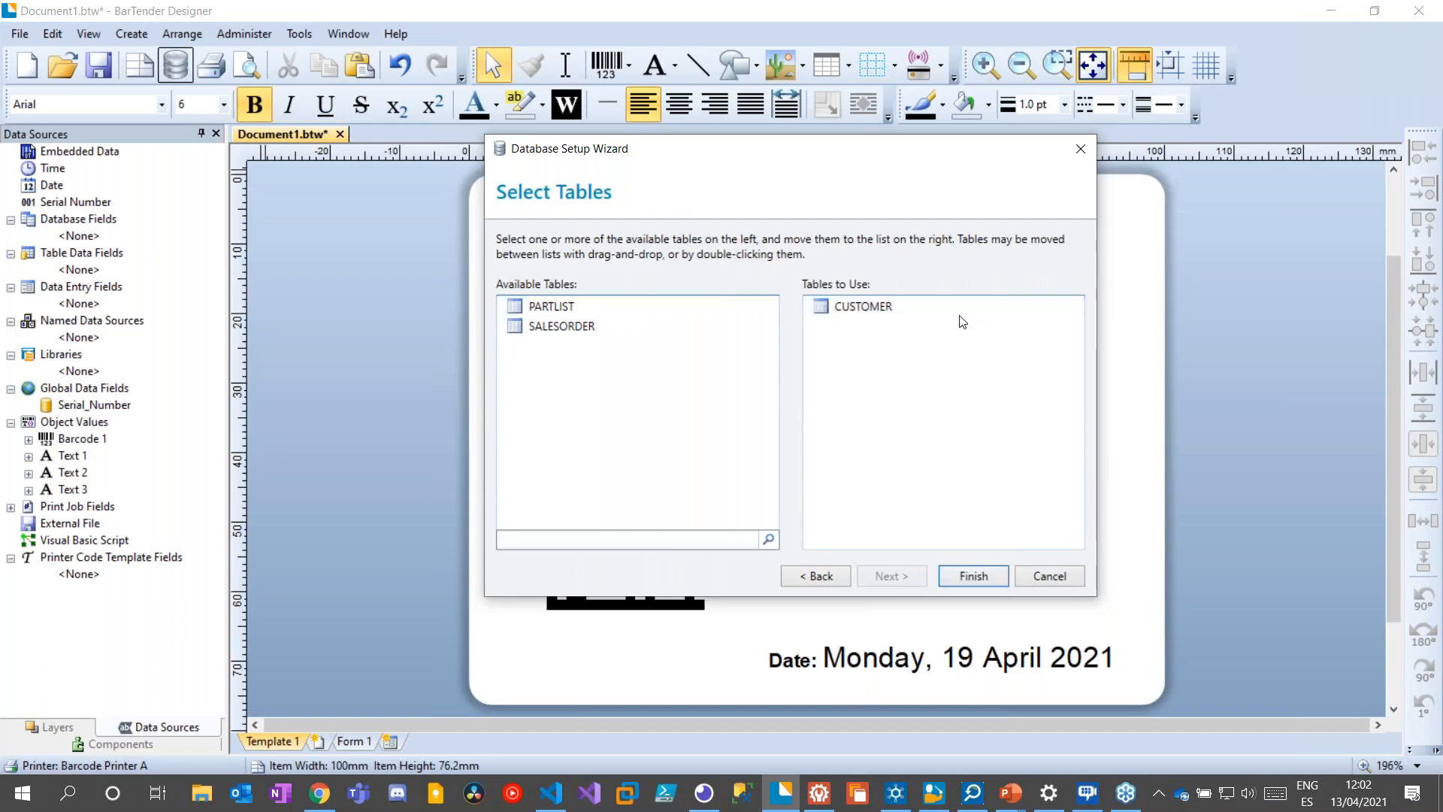
left_click(975, 576)
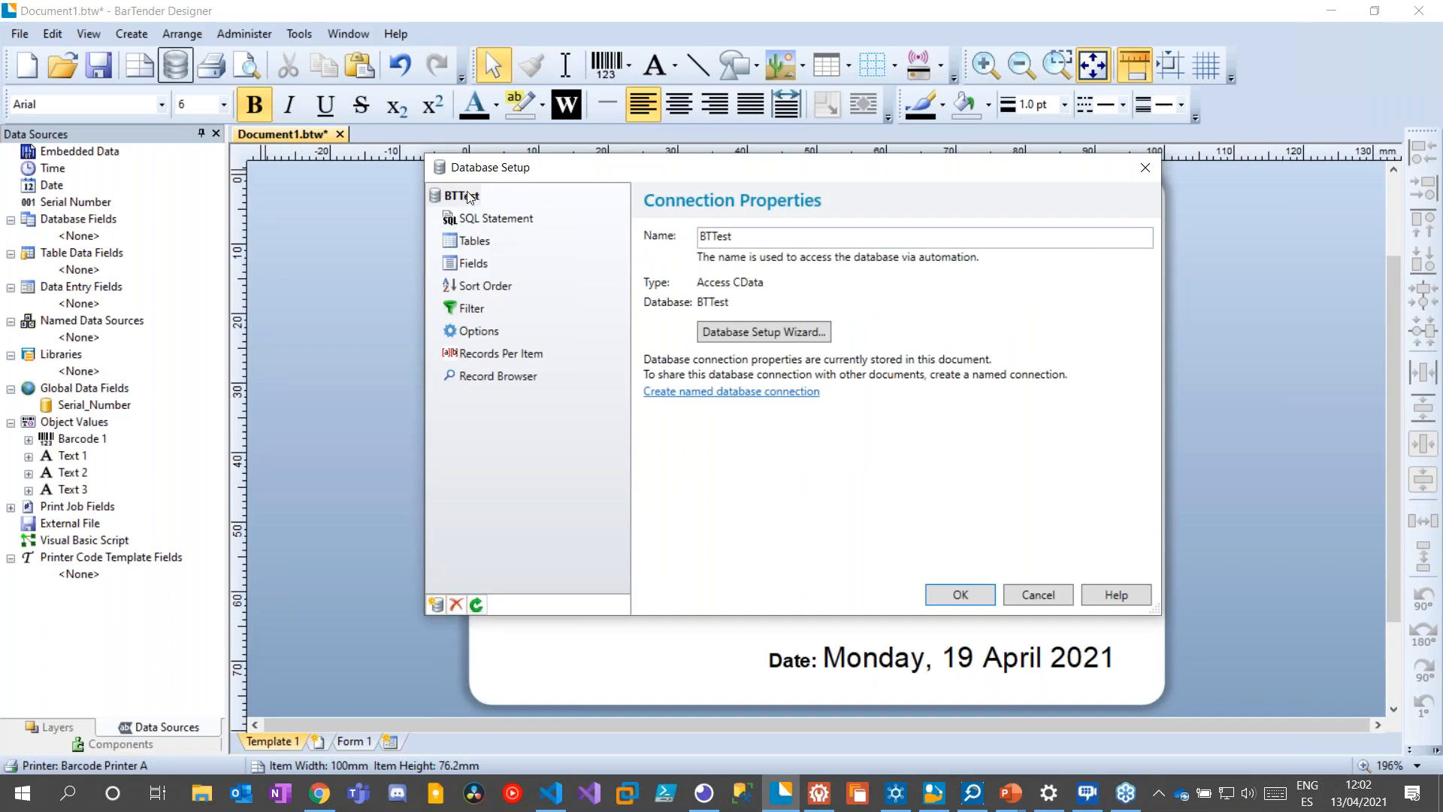
Review the BTTest connection's SQL statement, tables, fields, sort order, filter, options, records per item and record data, and accept the database setup
left_click(785, 237)
left_click(502, 223)
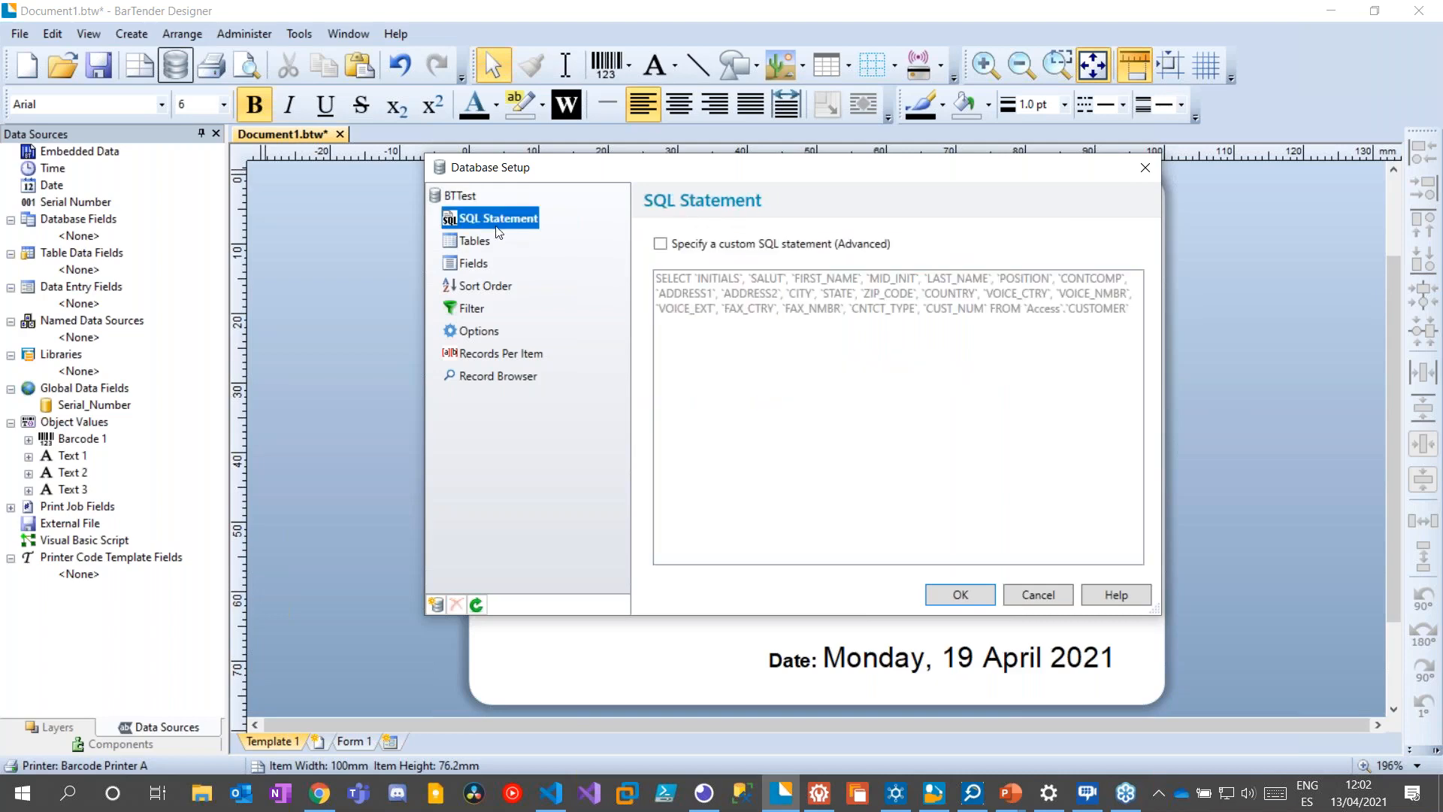
left_click(485, 251)
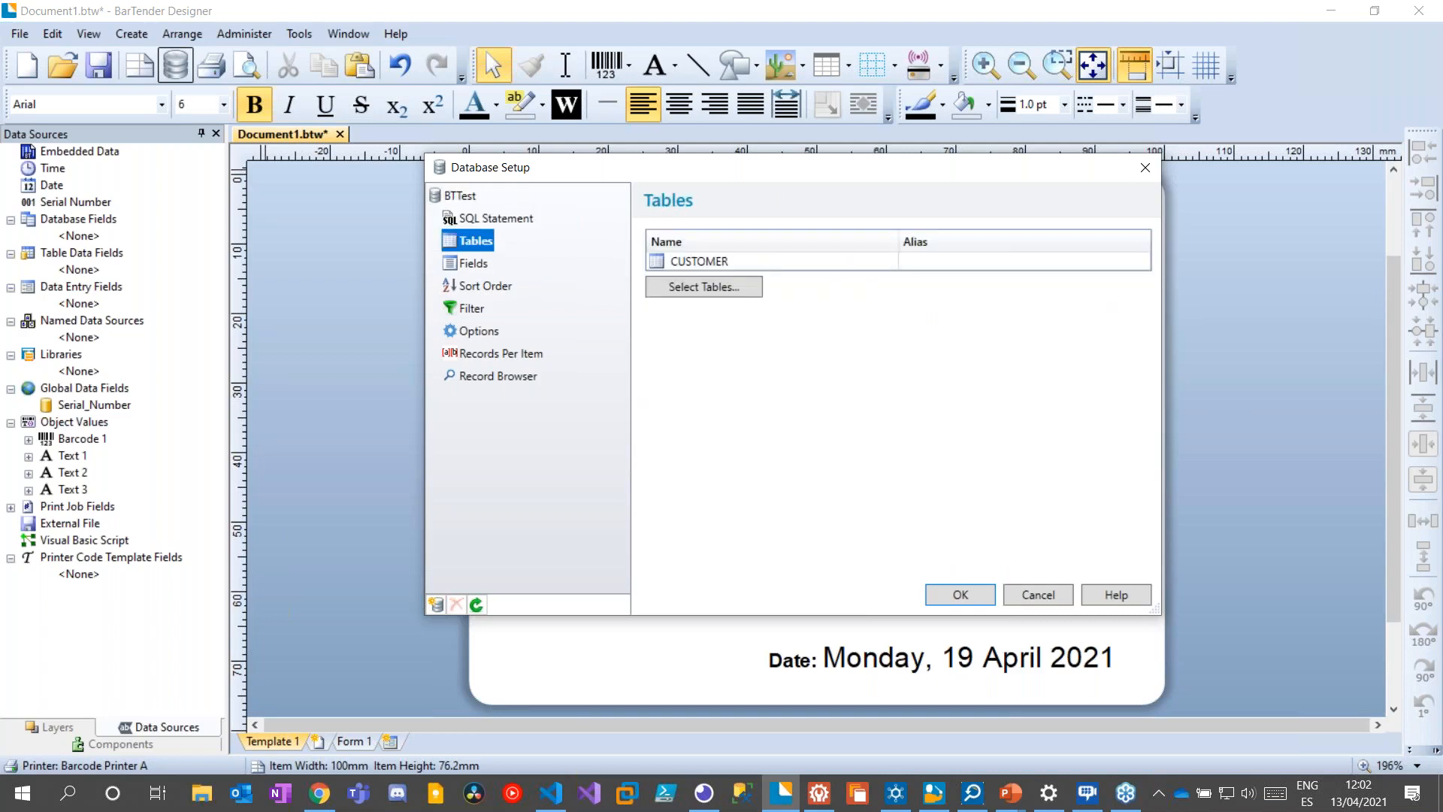
left_click(467, 265)
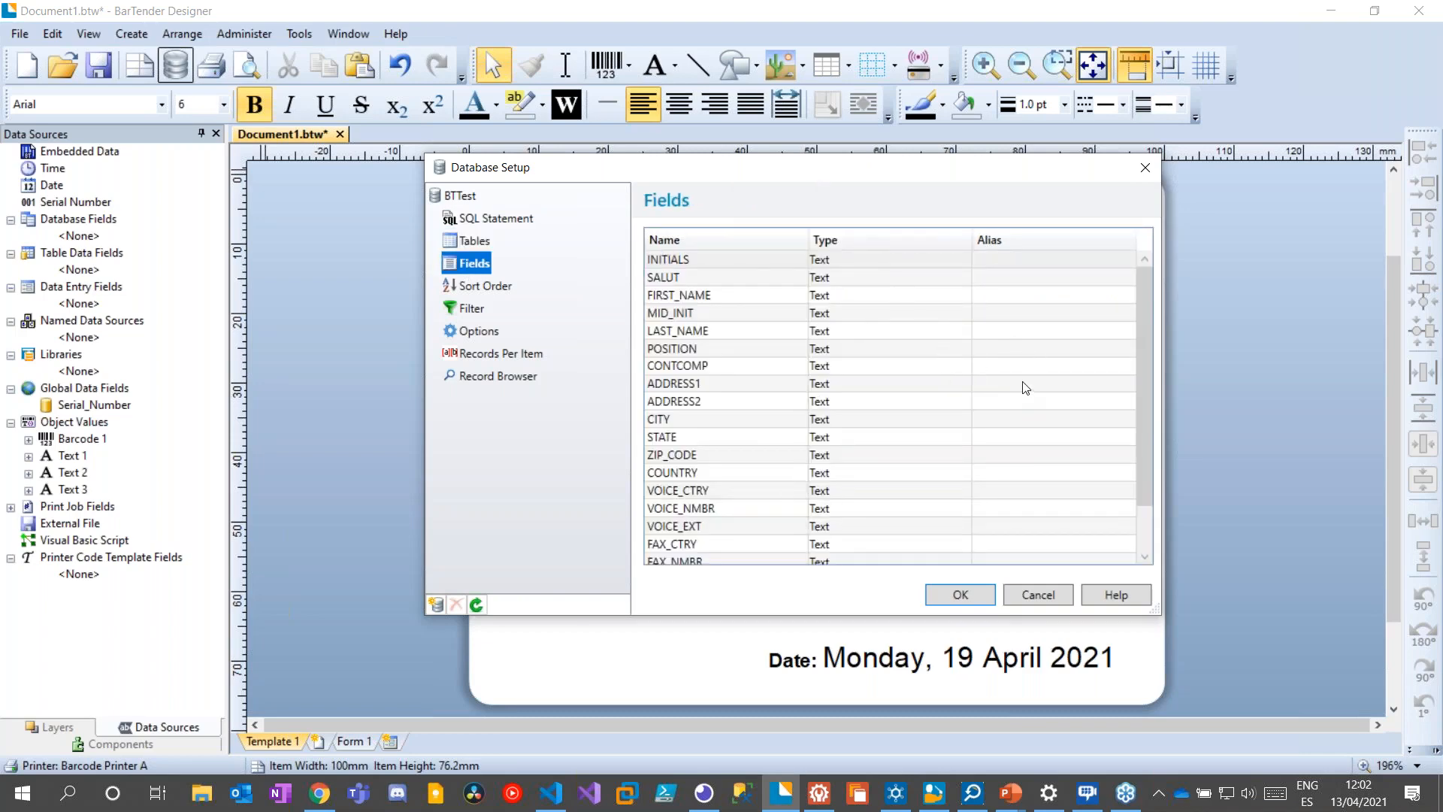
left_click(466, 286)
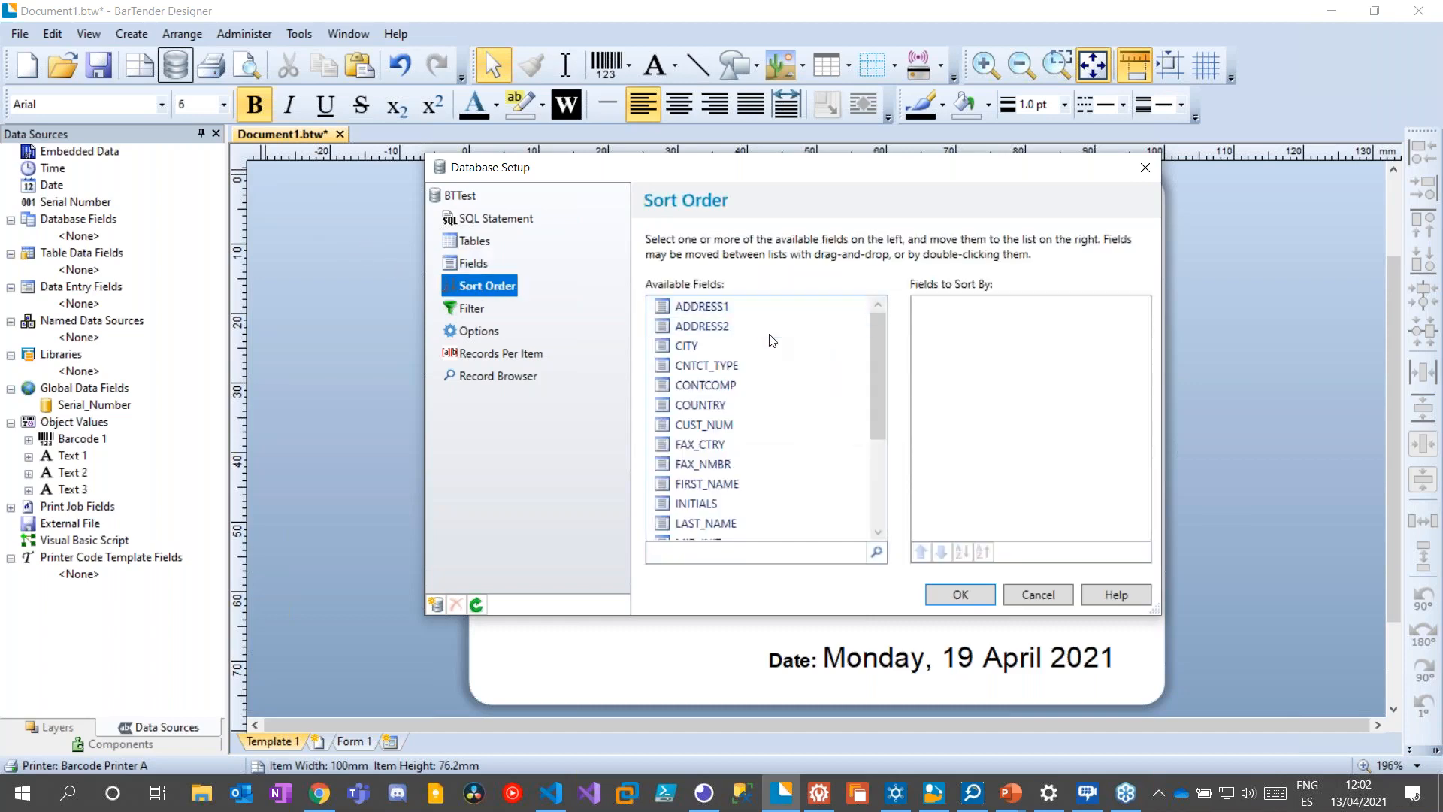
left_click(470, 309)
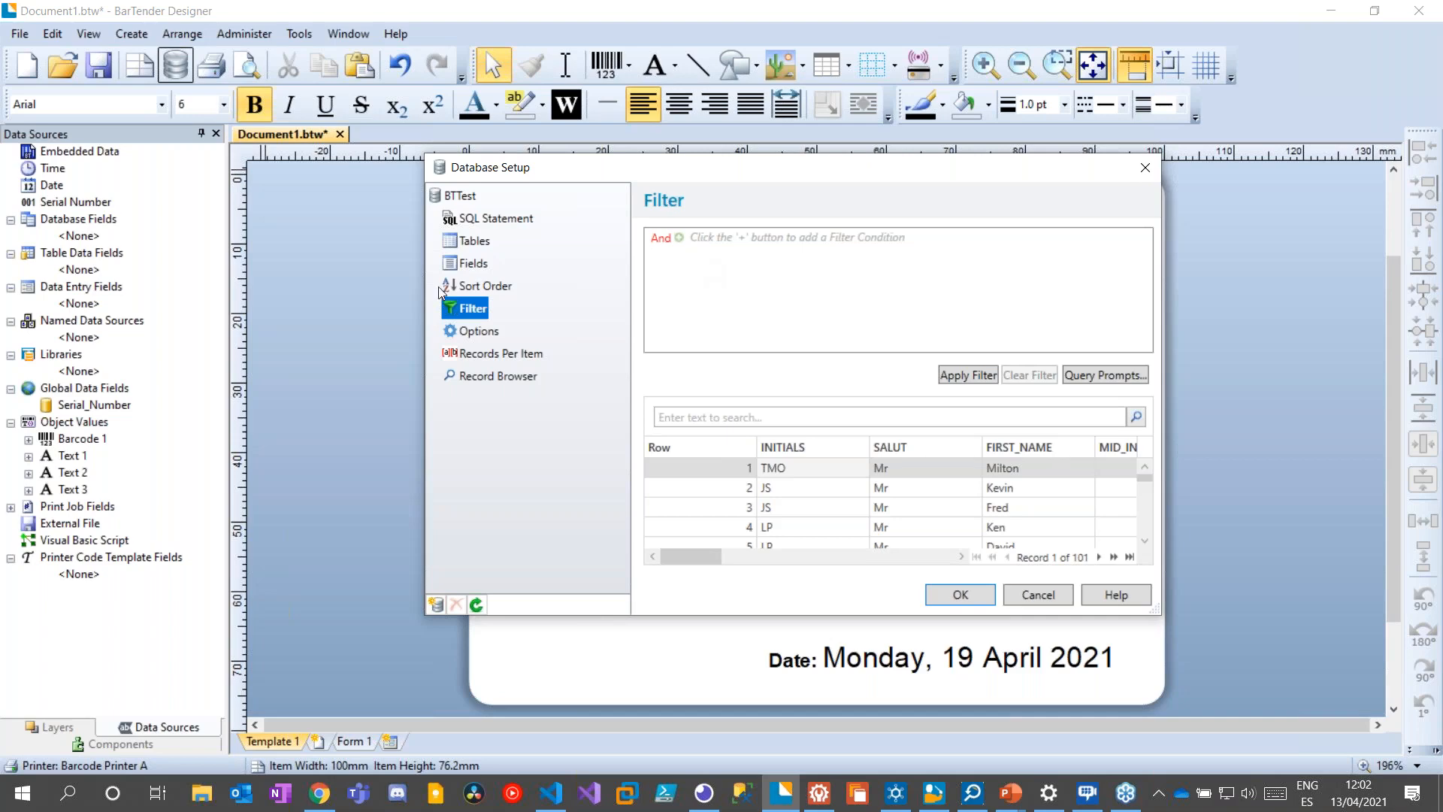
left_click(489, 332)
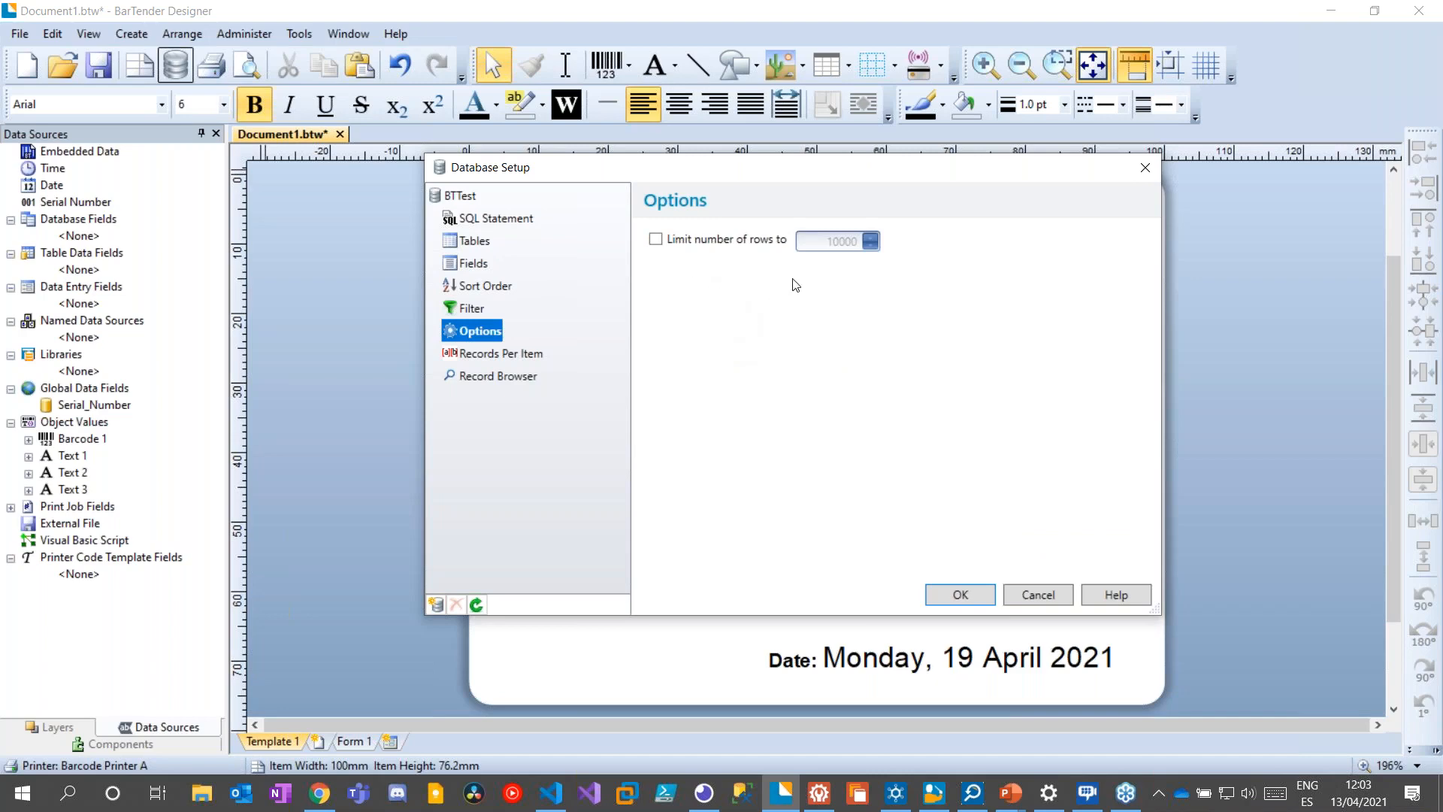
left_click(517, 353)
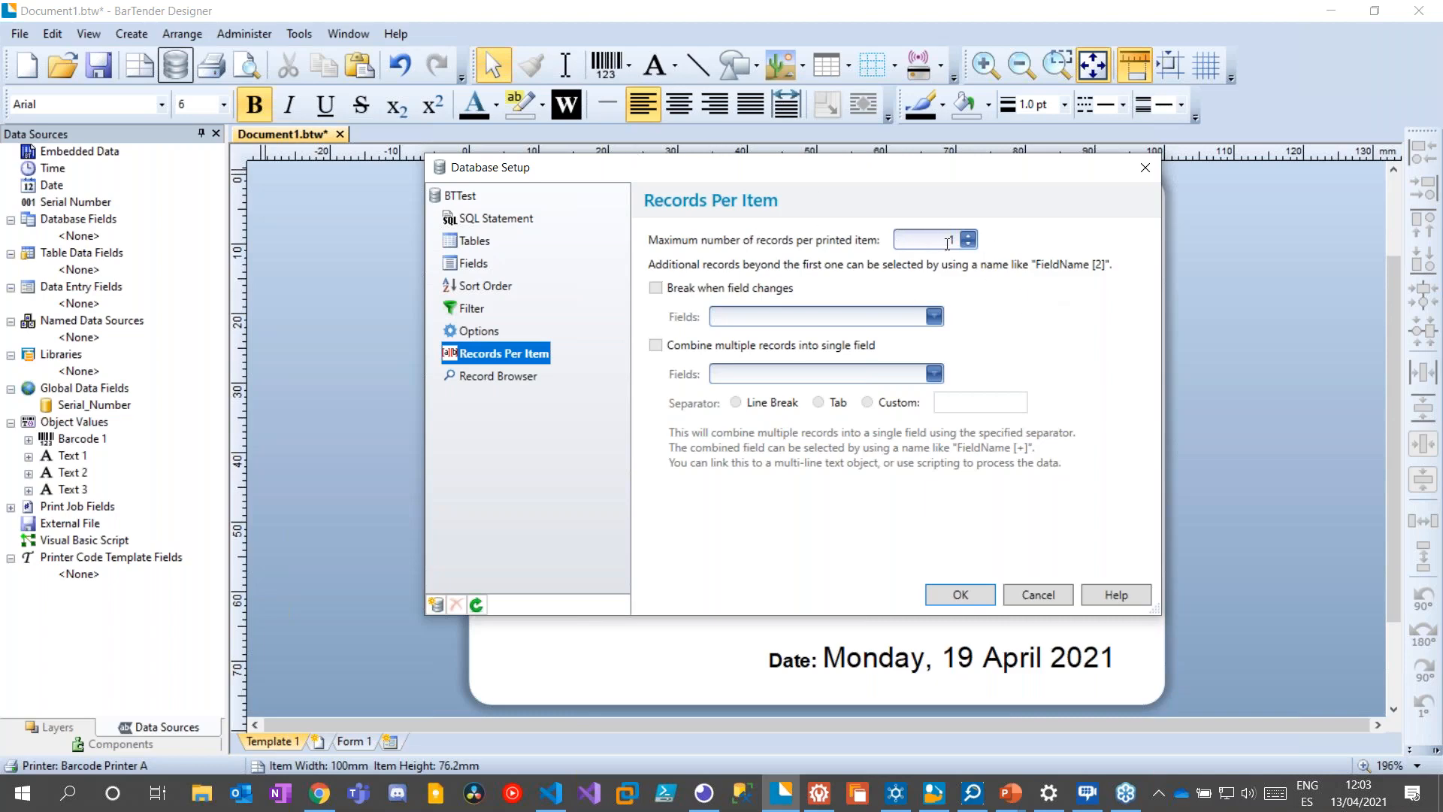
left_click(502, 377)
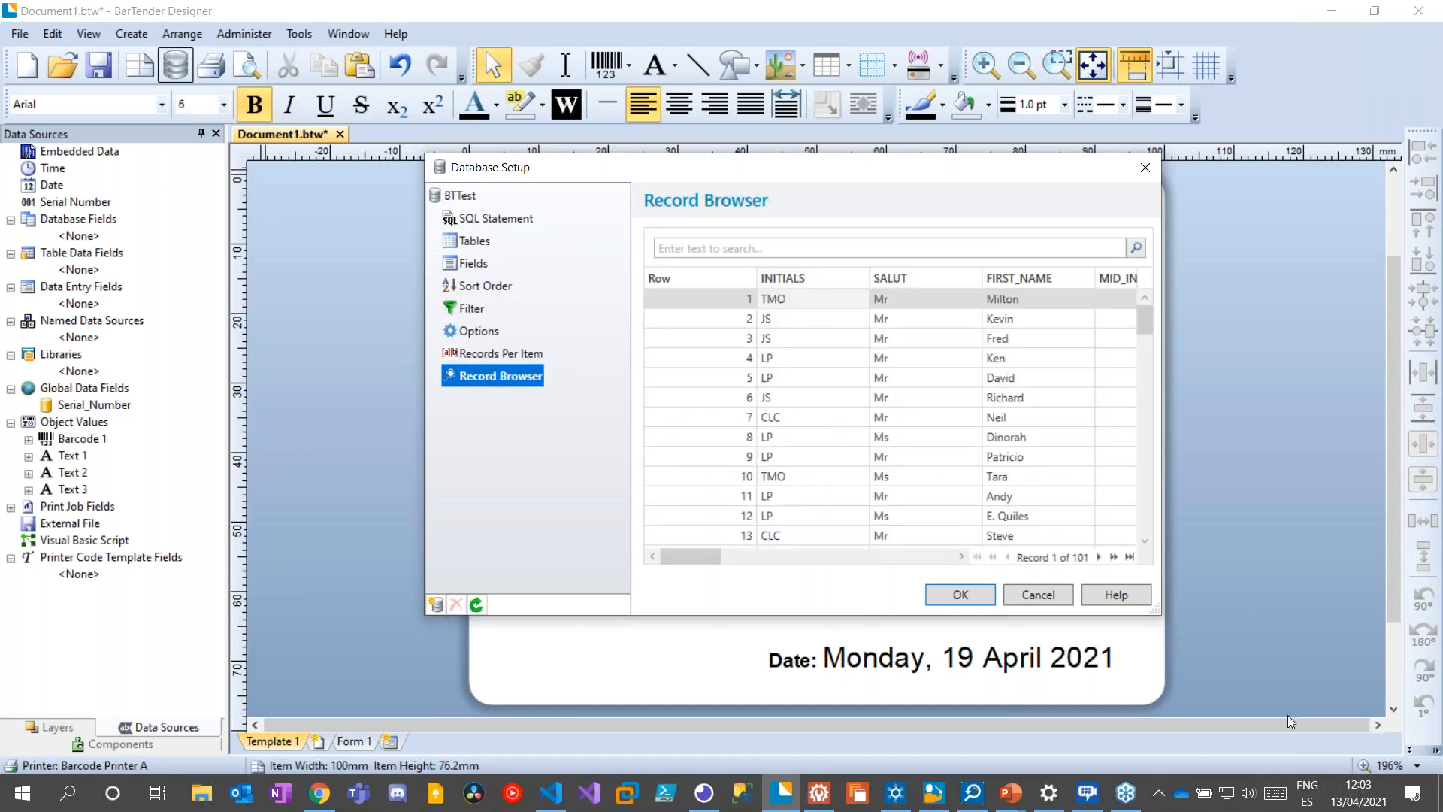
left_click_drag(687, 557, 789, 592)
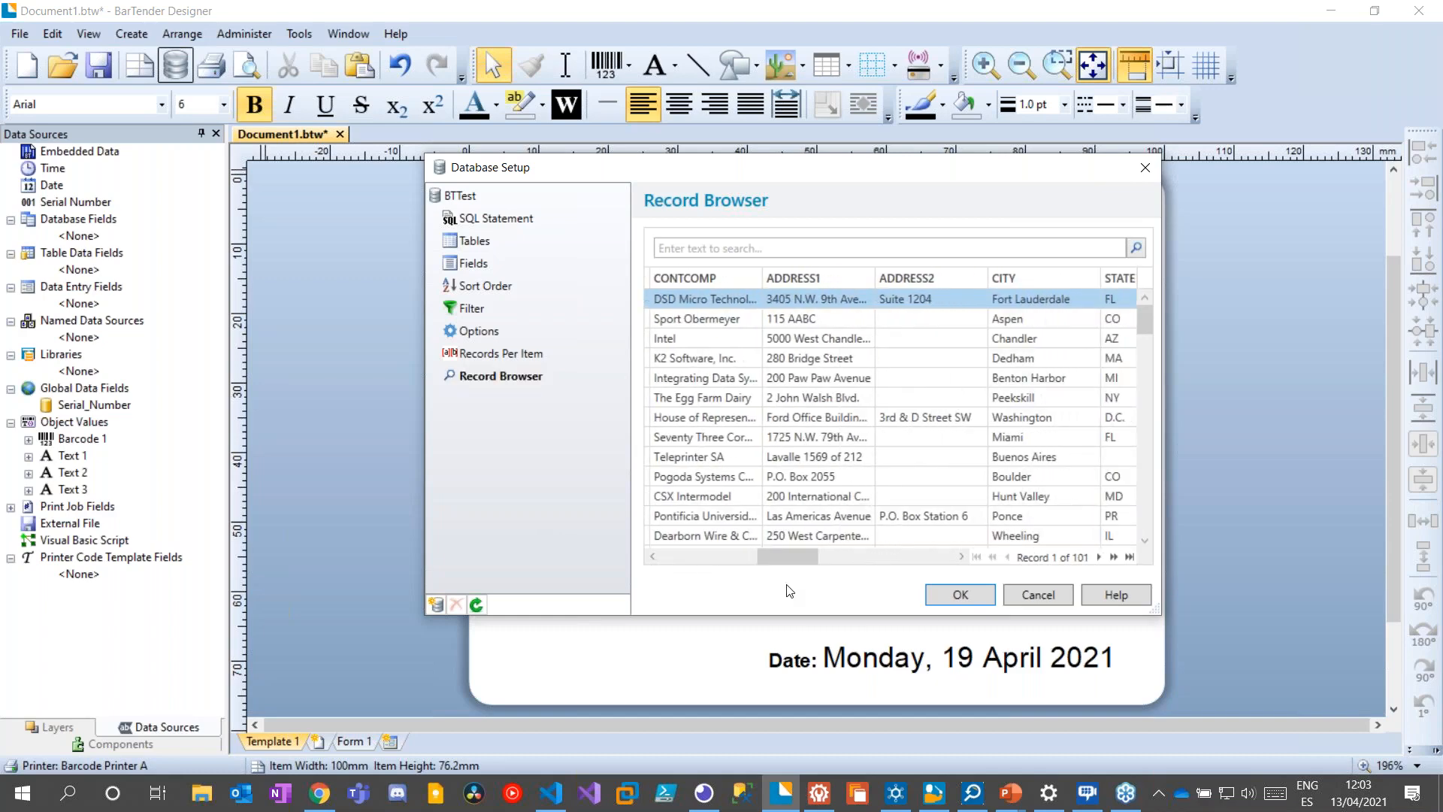
left_click(961, 594)
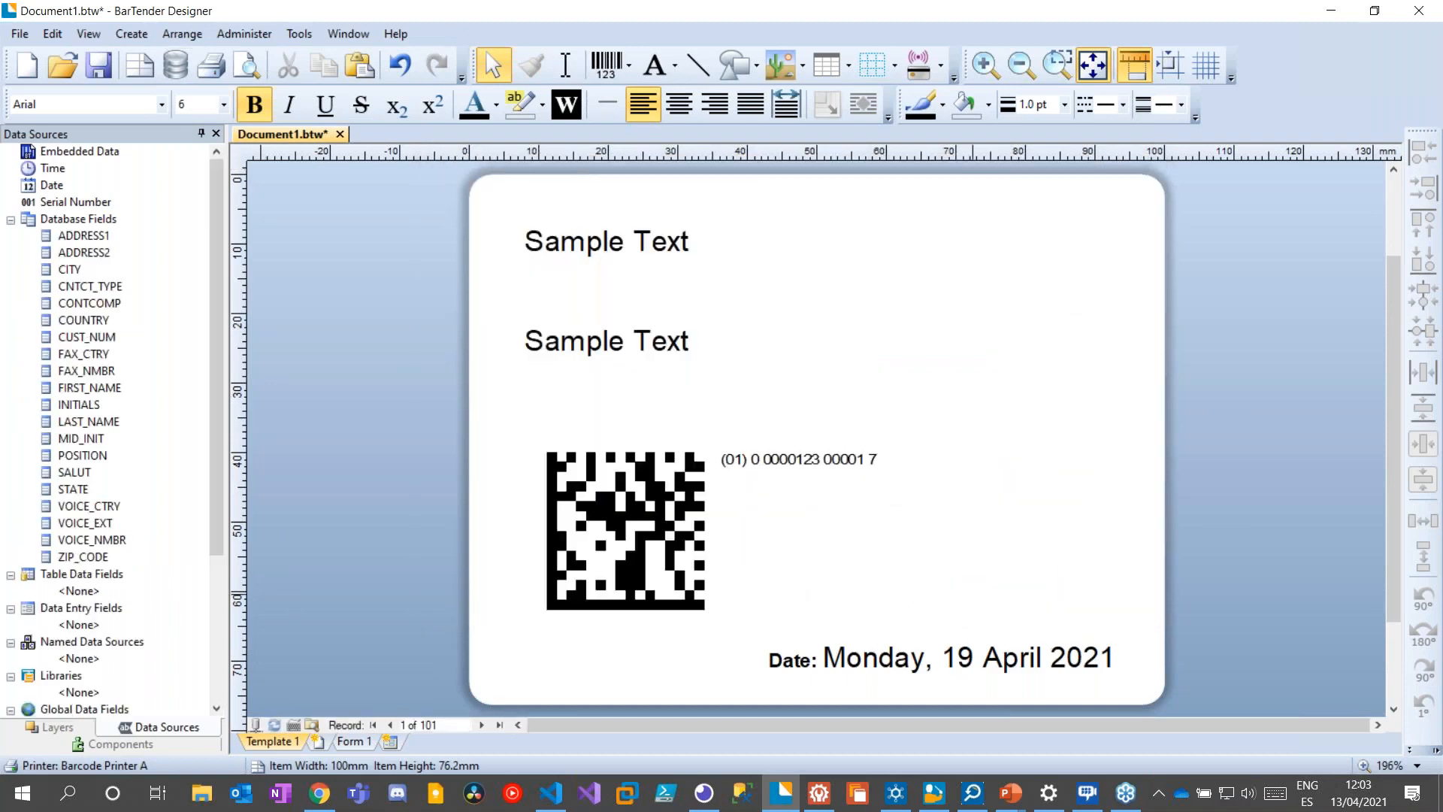
Move the 2D barcode toward the label's lower-left corner and the lower Sample Text to the label's right side
left_click_drag(682, 517, 630, 587)
left_click_drag(648, 323, 1046, 432)
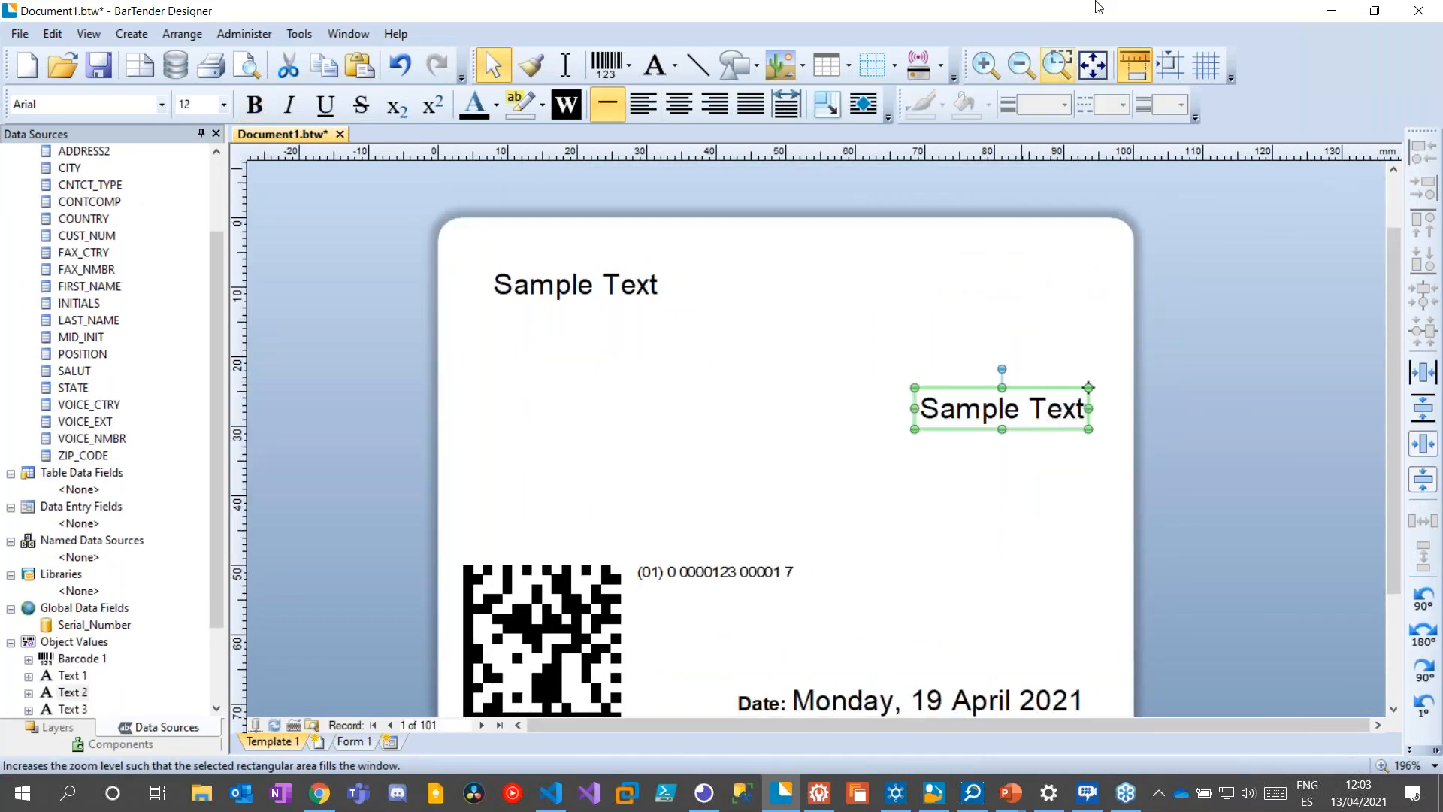
left_click(1094, 66)
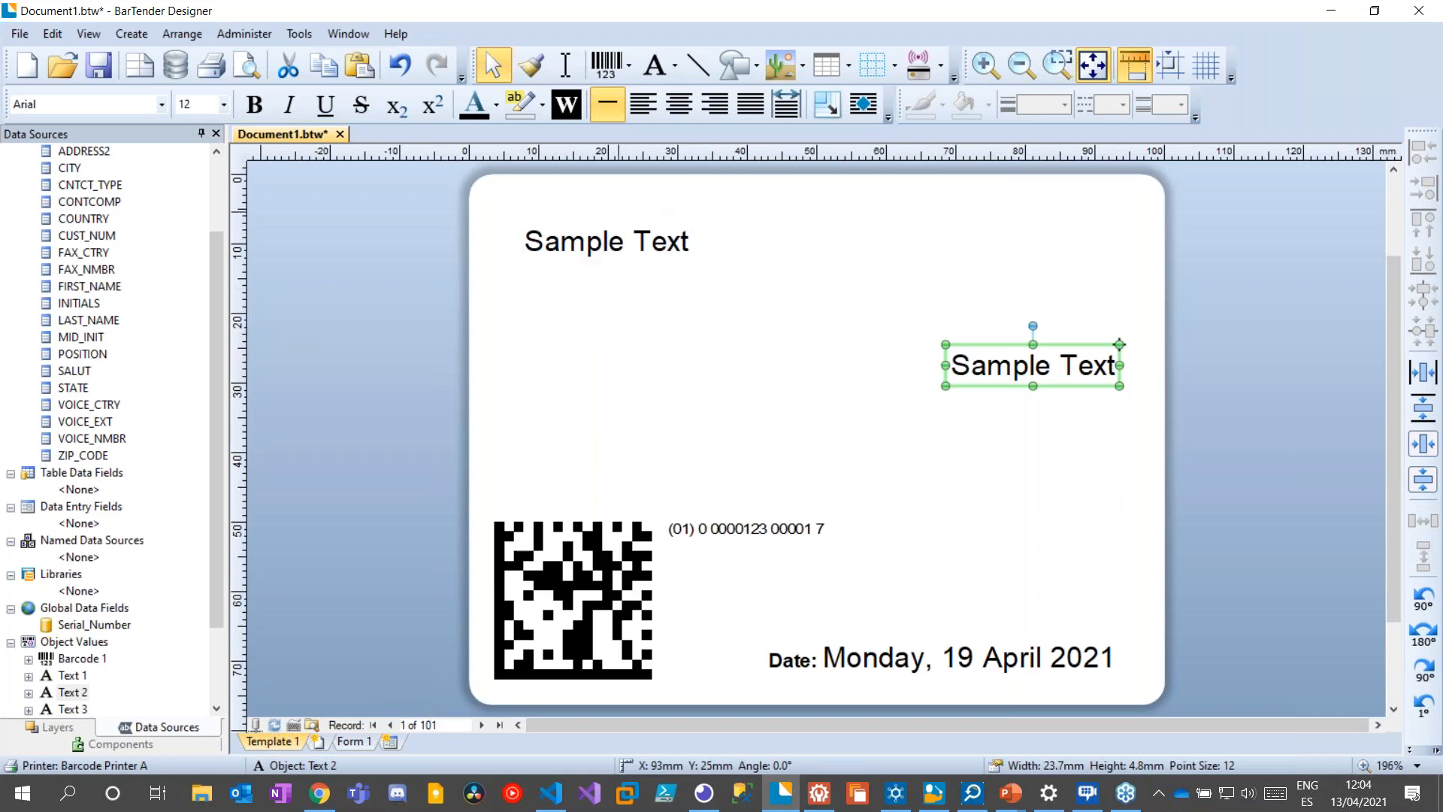
Delete the upper Sample Text and place the CONTCOMP database field in the label's upper-left area
left_click(605, 225)
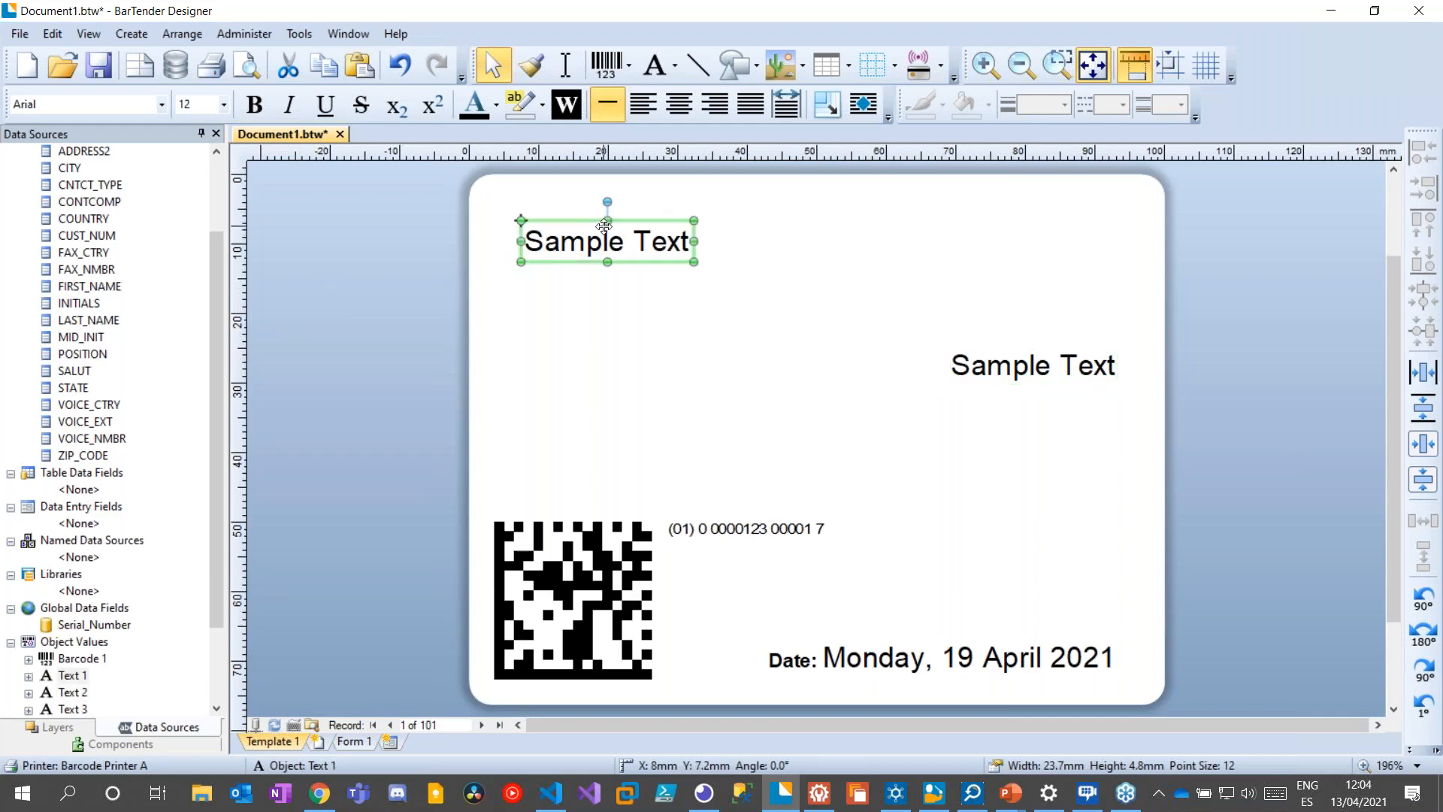
key("Delete")
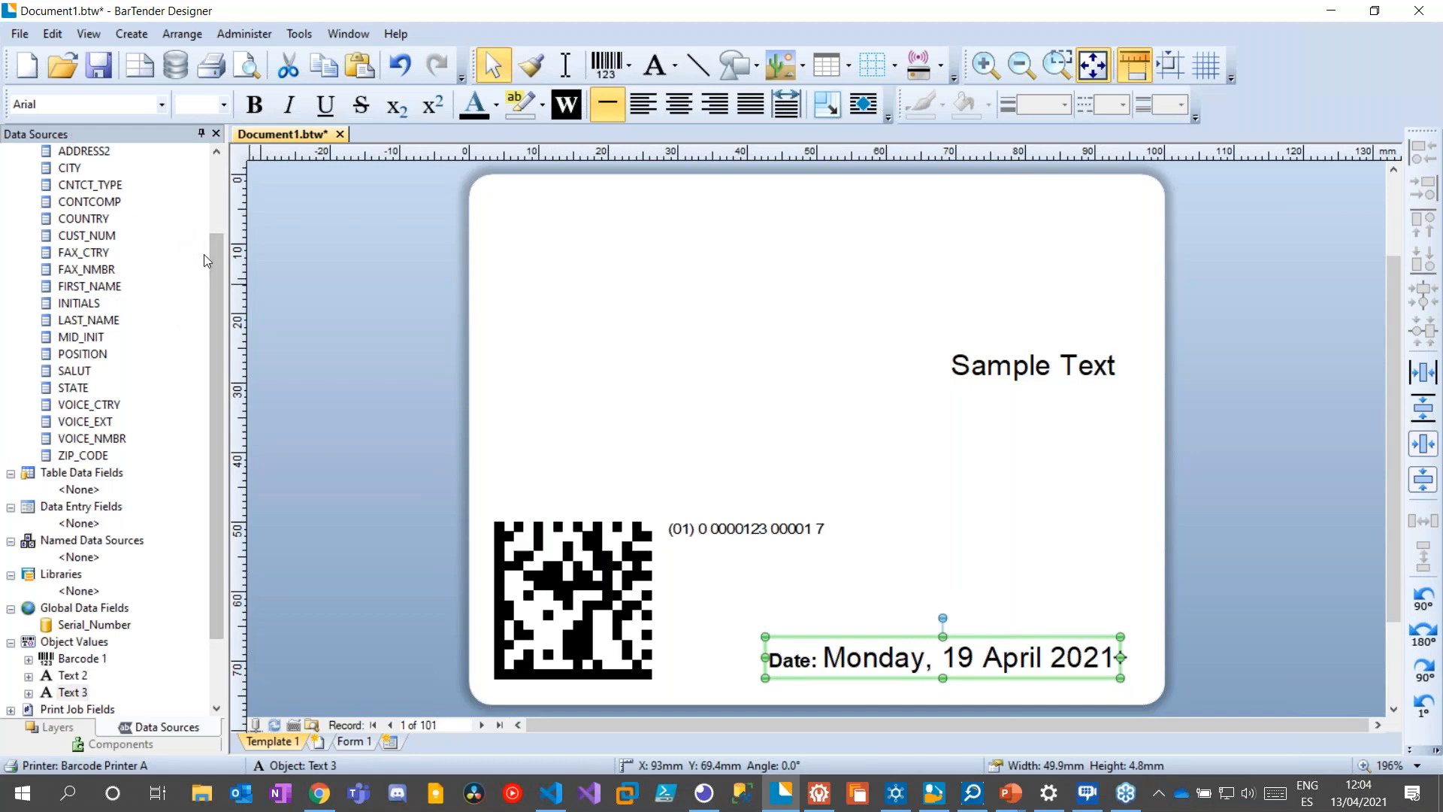
left_click_drag(214, 280, 215, 178)
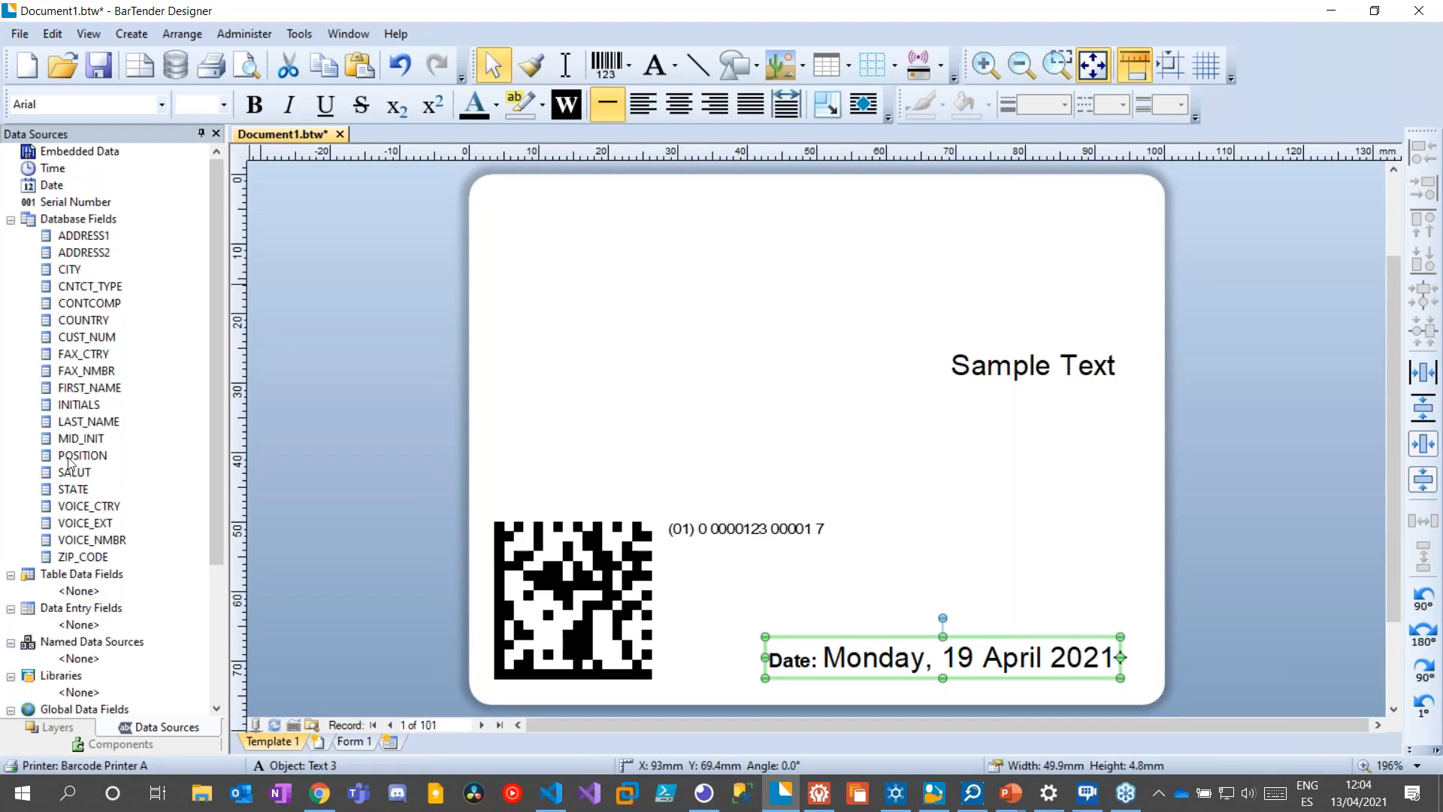
left_click_drag(89, 303, 616, 294)
Set the company name text to 11 pt and left-aligned, placed near the label's upper-left corner and widened to about 59.5 mm
left_click(223, 104)
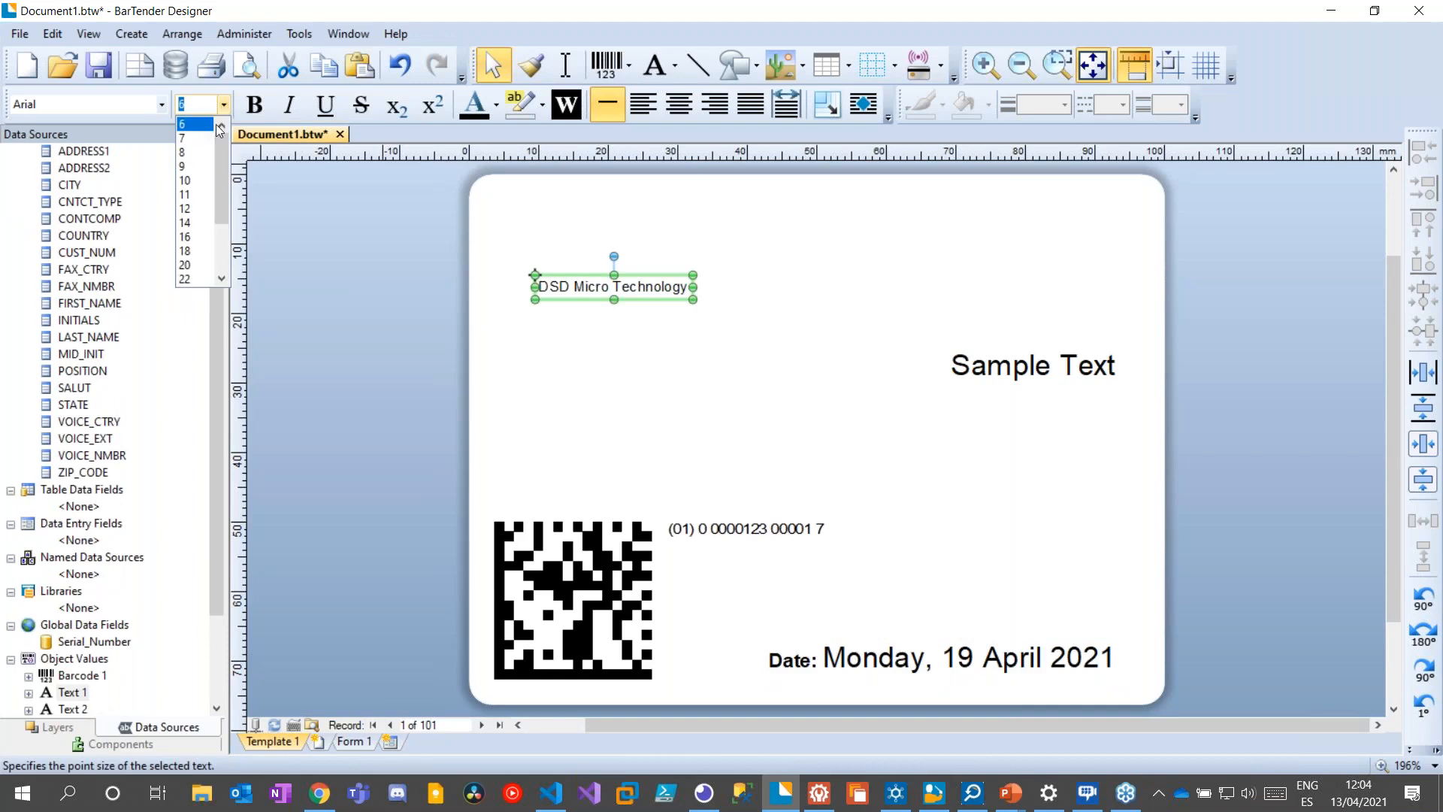
left_click(203, 195)
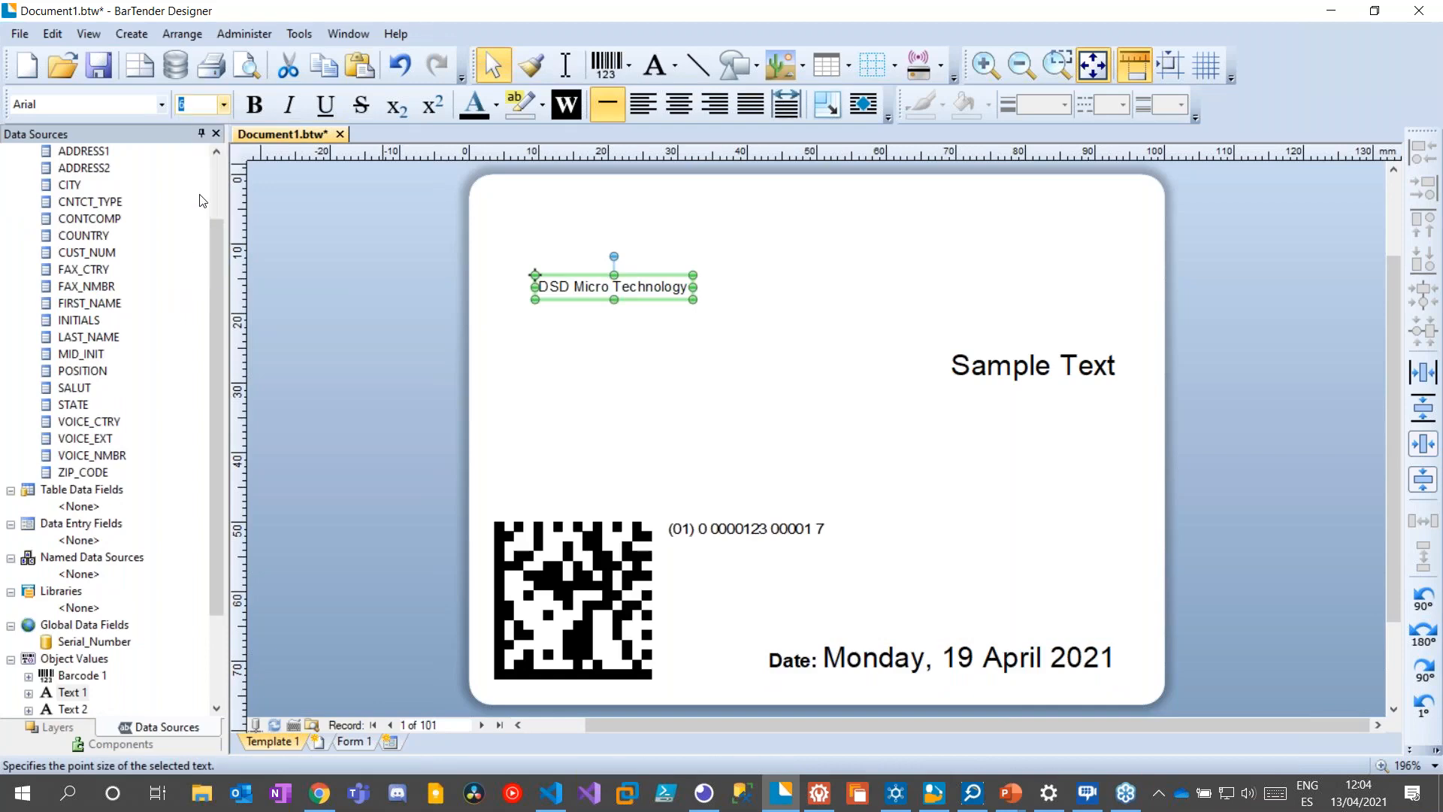
left_click_drag(787, 271, 745, 221)
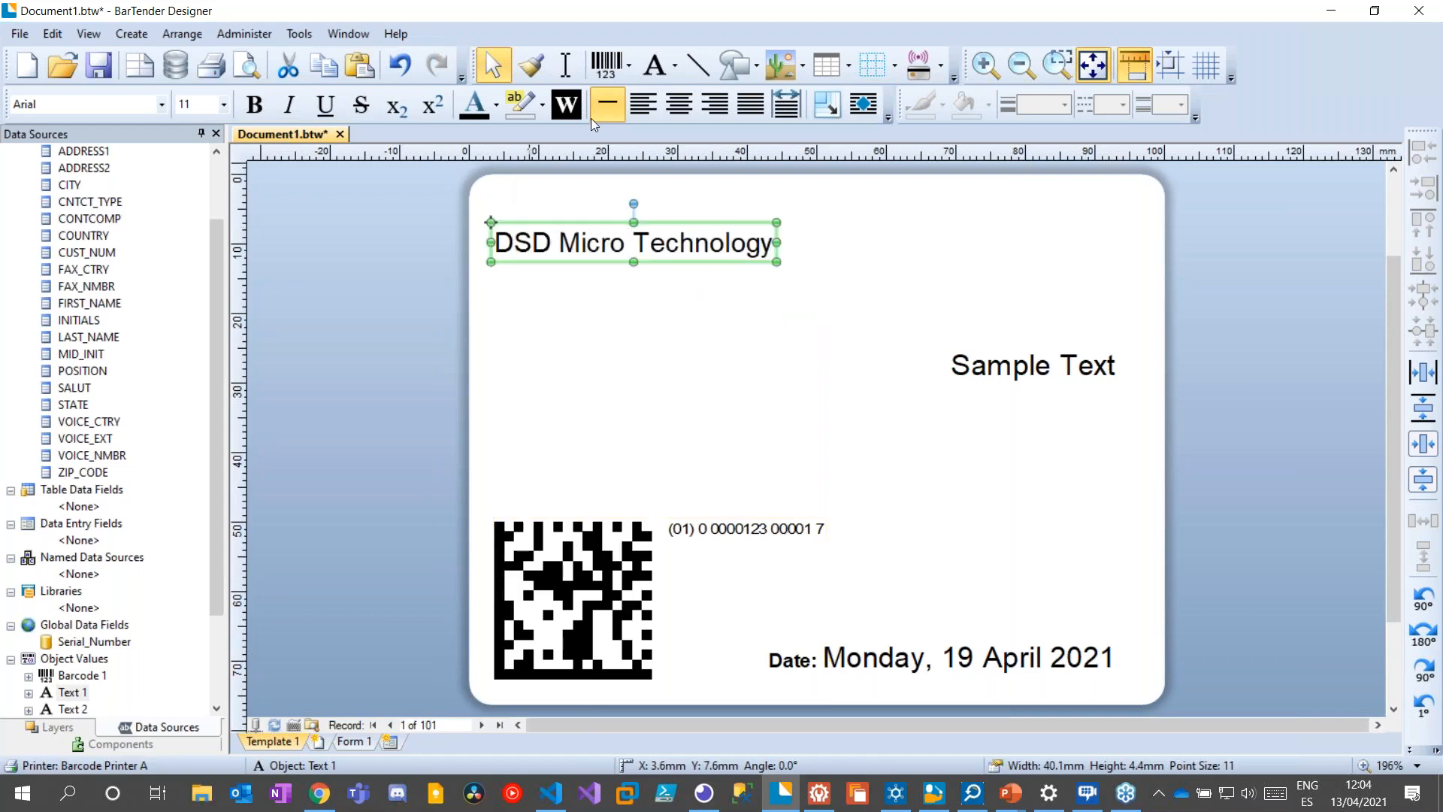
left_click(640, 107)
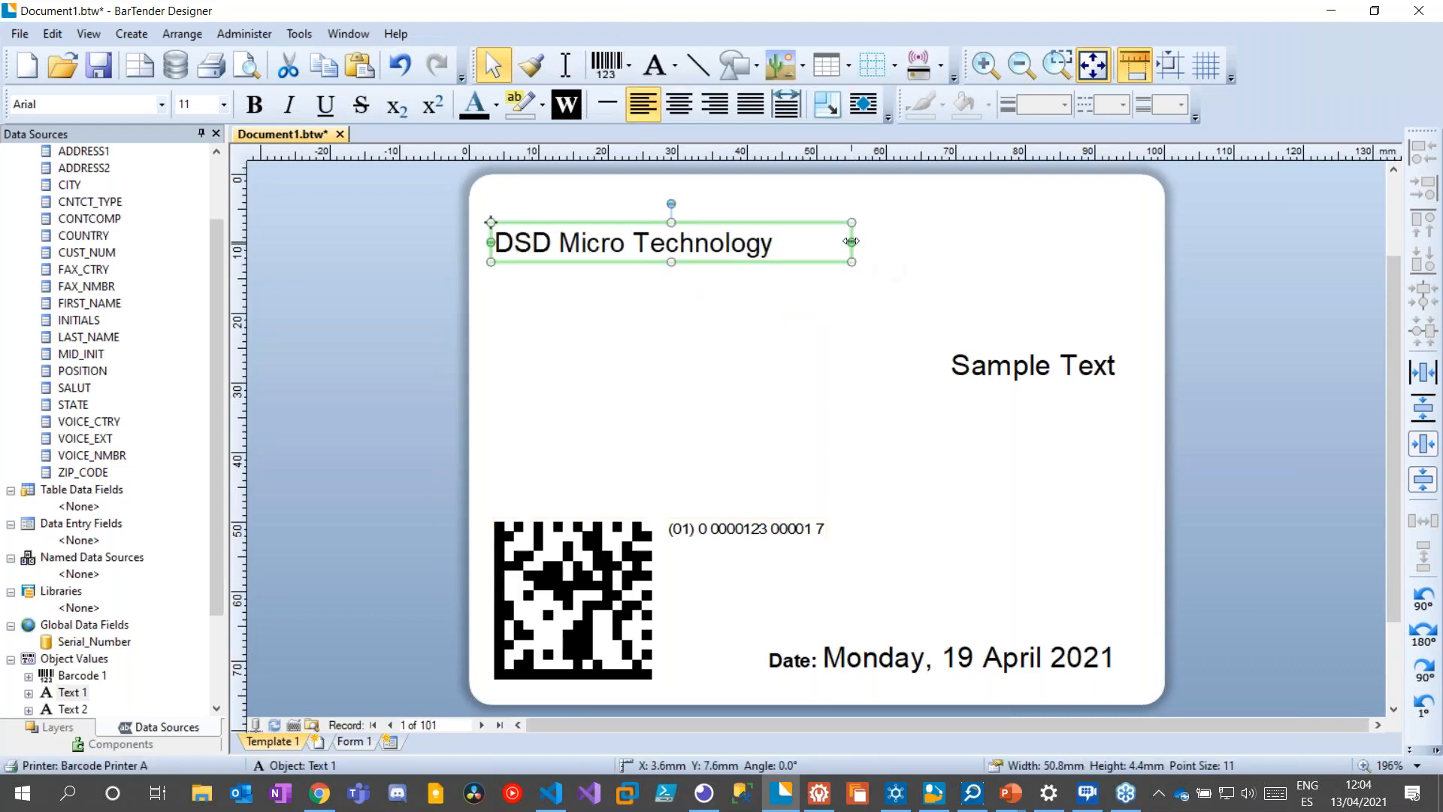
left_click_drag(851, 242, 911, 241)
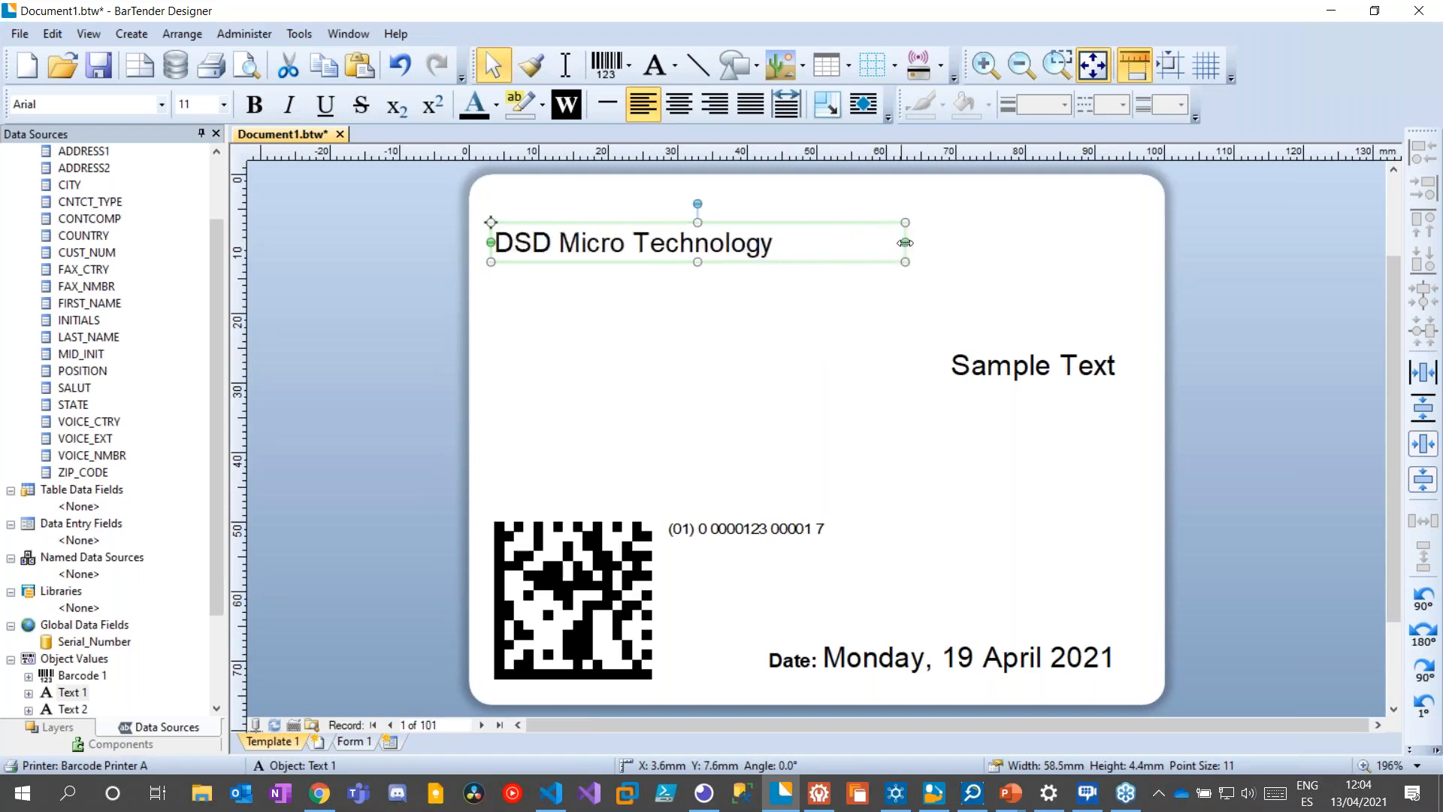
Add the ADDRESS1 and ADDRESS2 database fields on separate new lines below the company name in the same text object
left_click(786, 242)
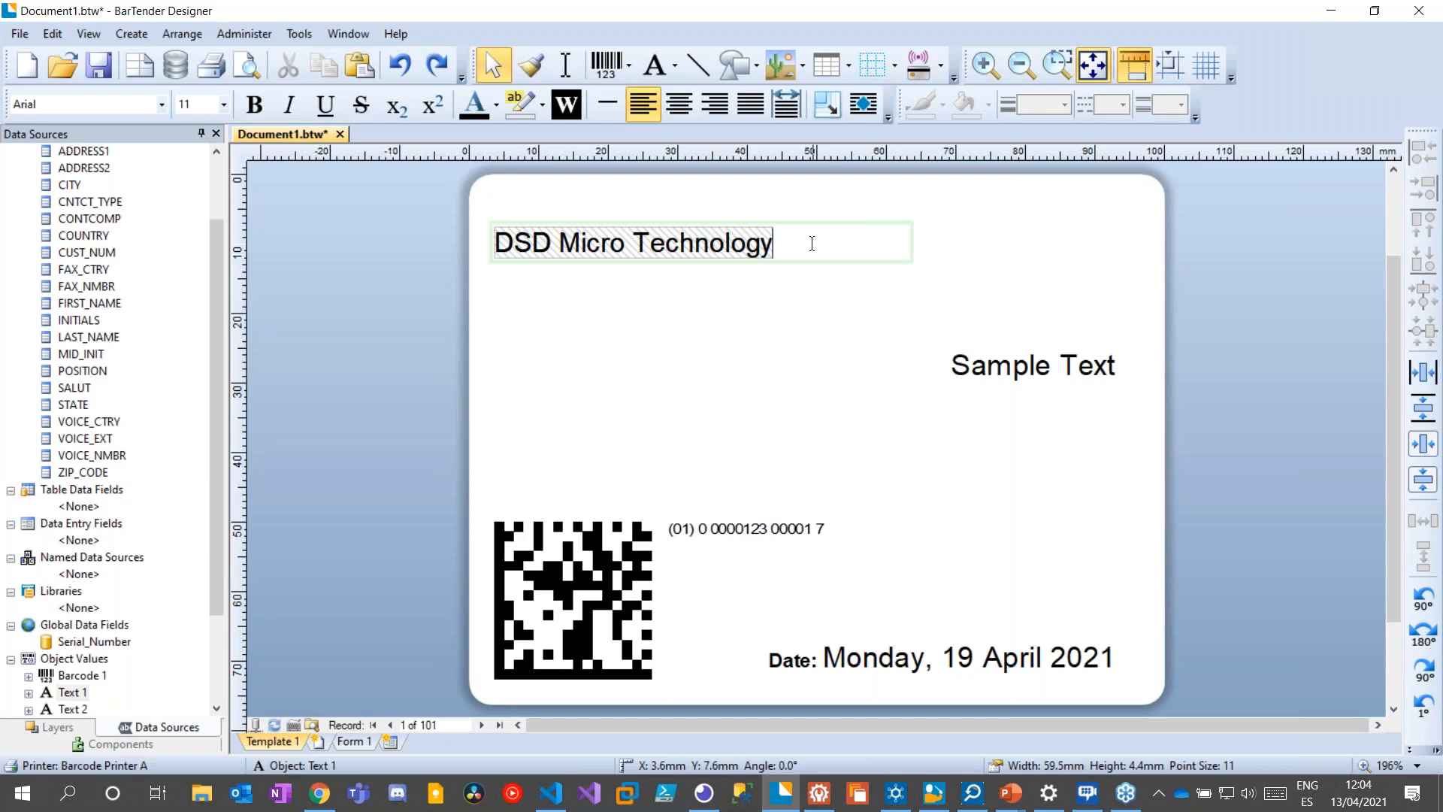
key("Return")
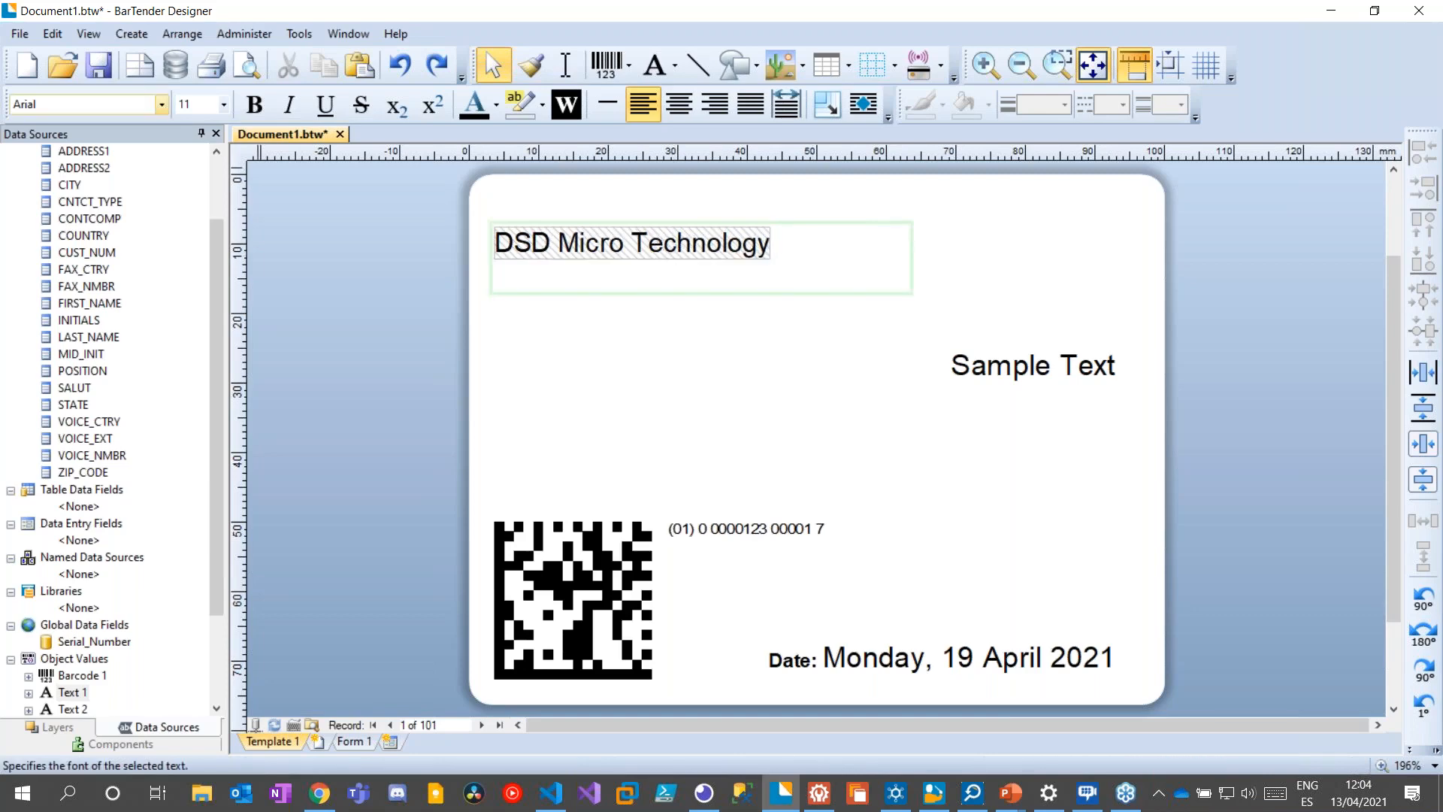
left_click_drag(82, 151, 500, 275)
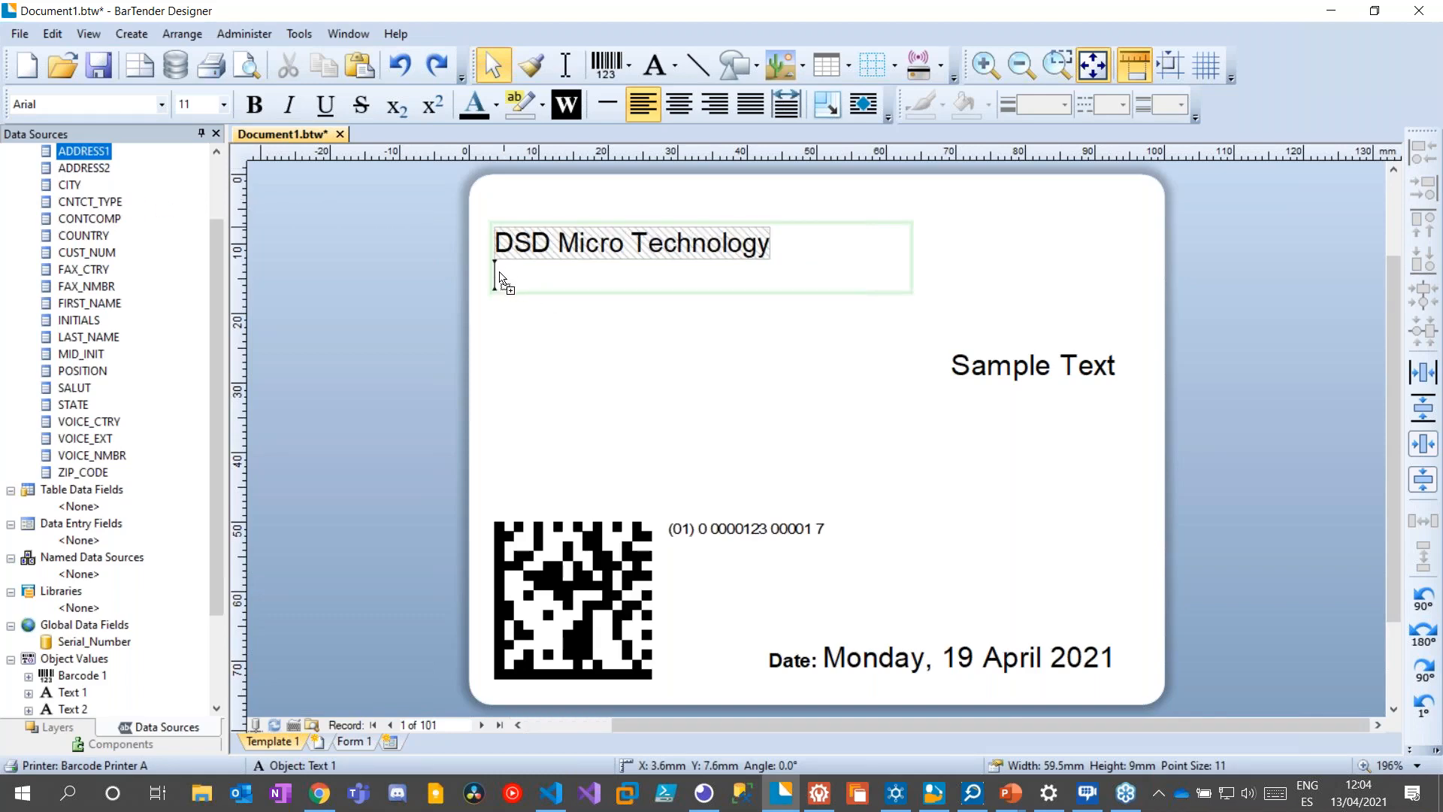
left_click_drag(500, 275, 500, 275)
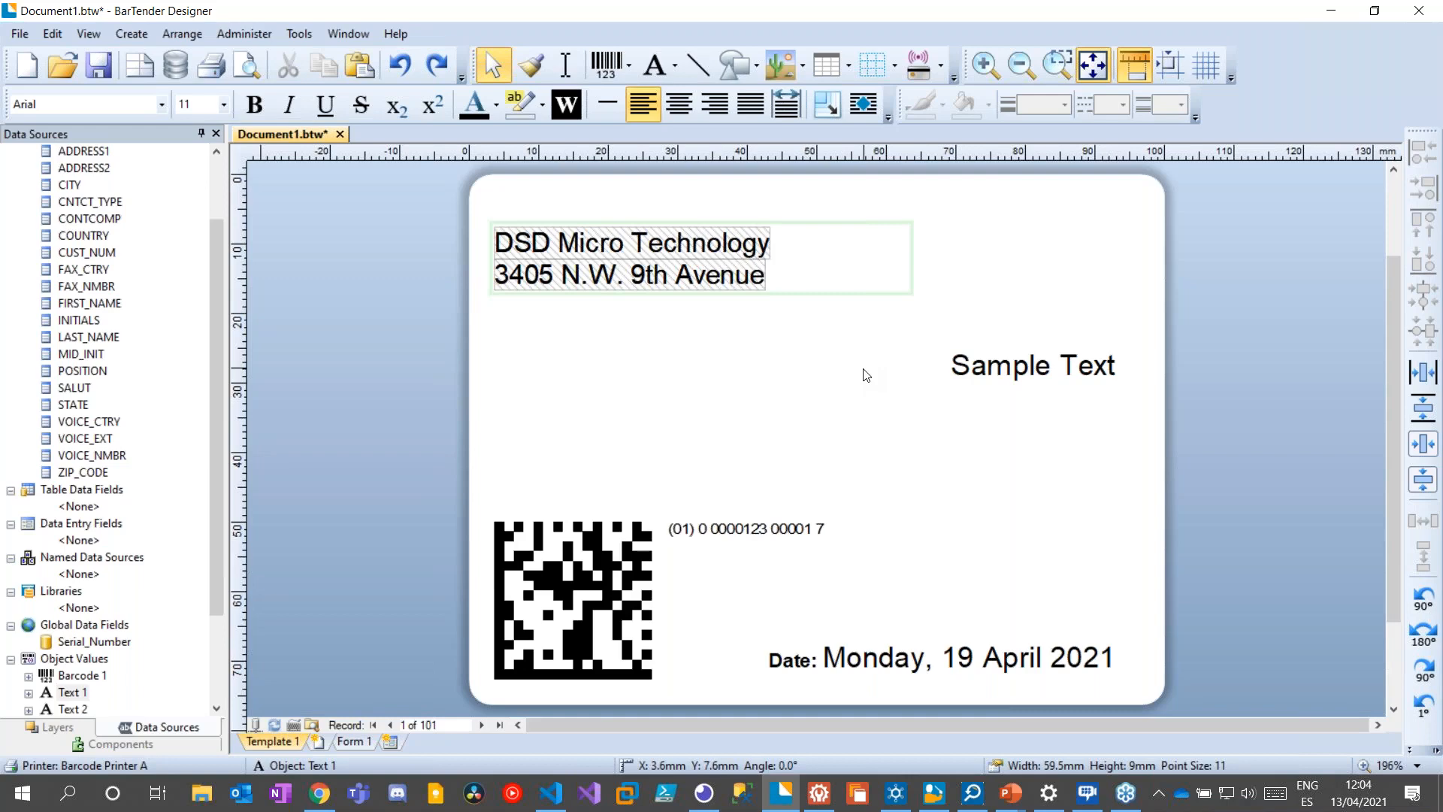
key("Return")
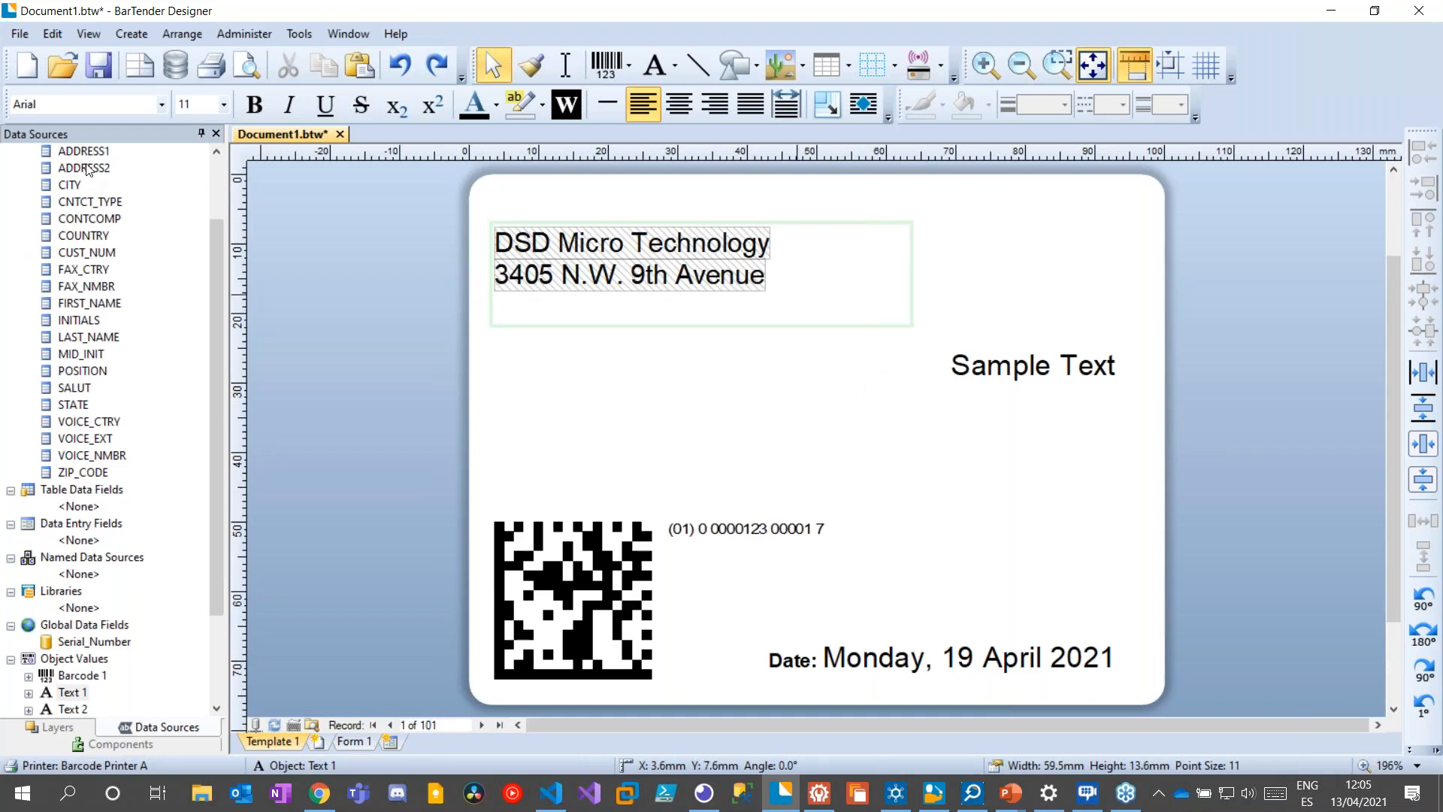
type("Suite 1204")
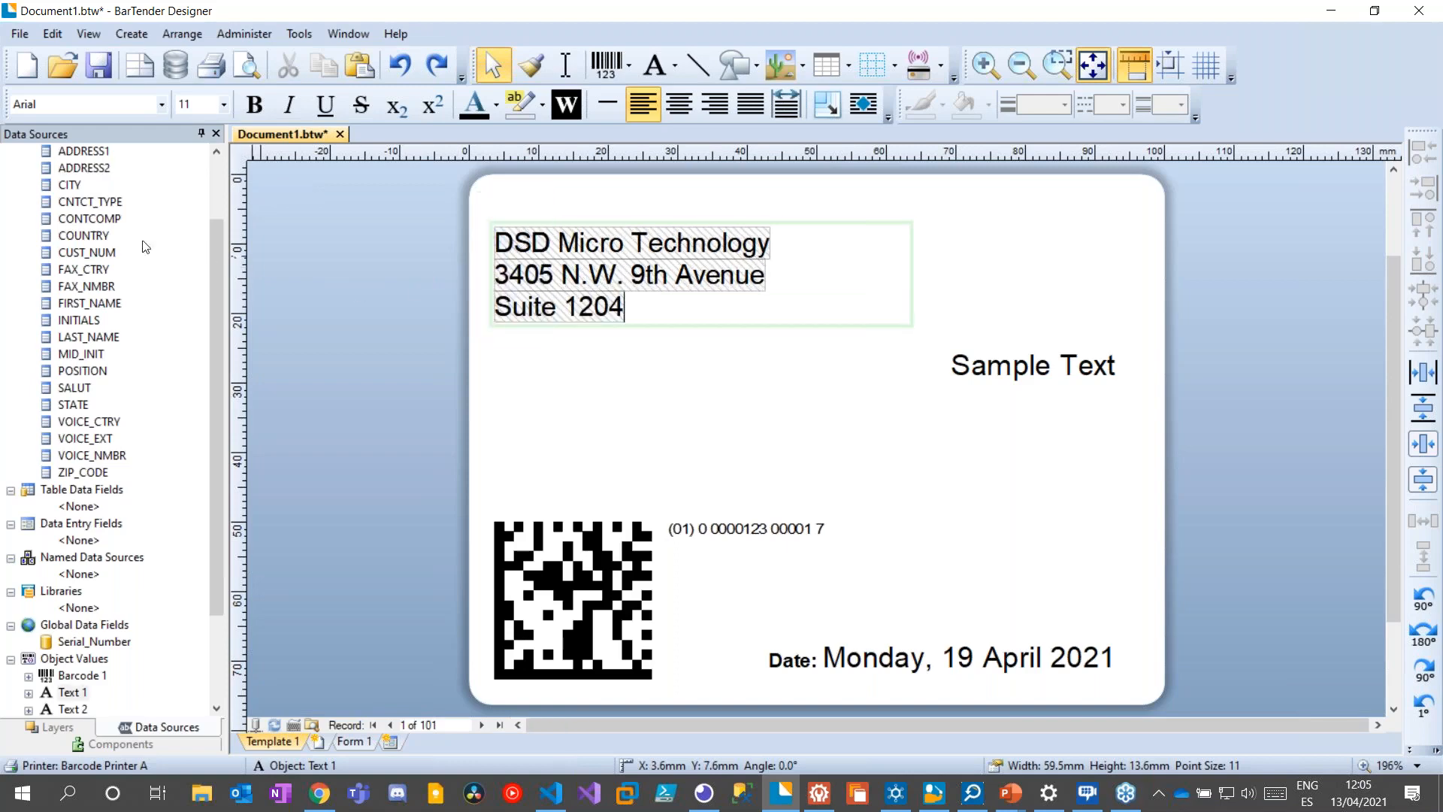
Try to add the CITY database field to the address text object, and undo that insertion
left_click_drag(69, 185, 613, 301)
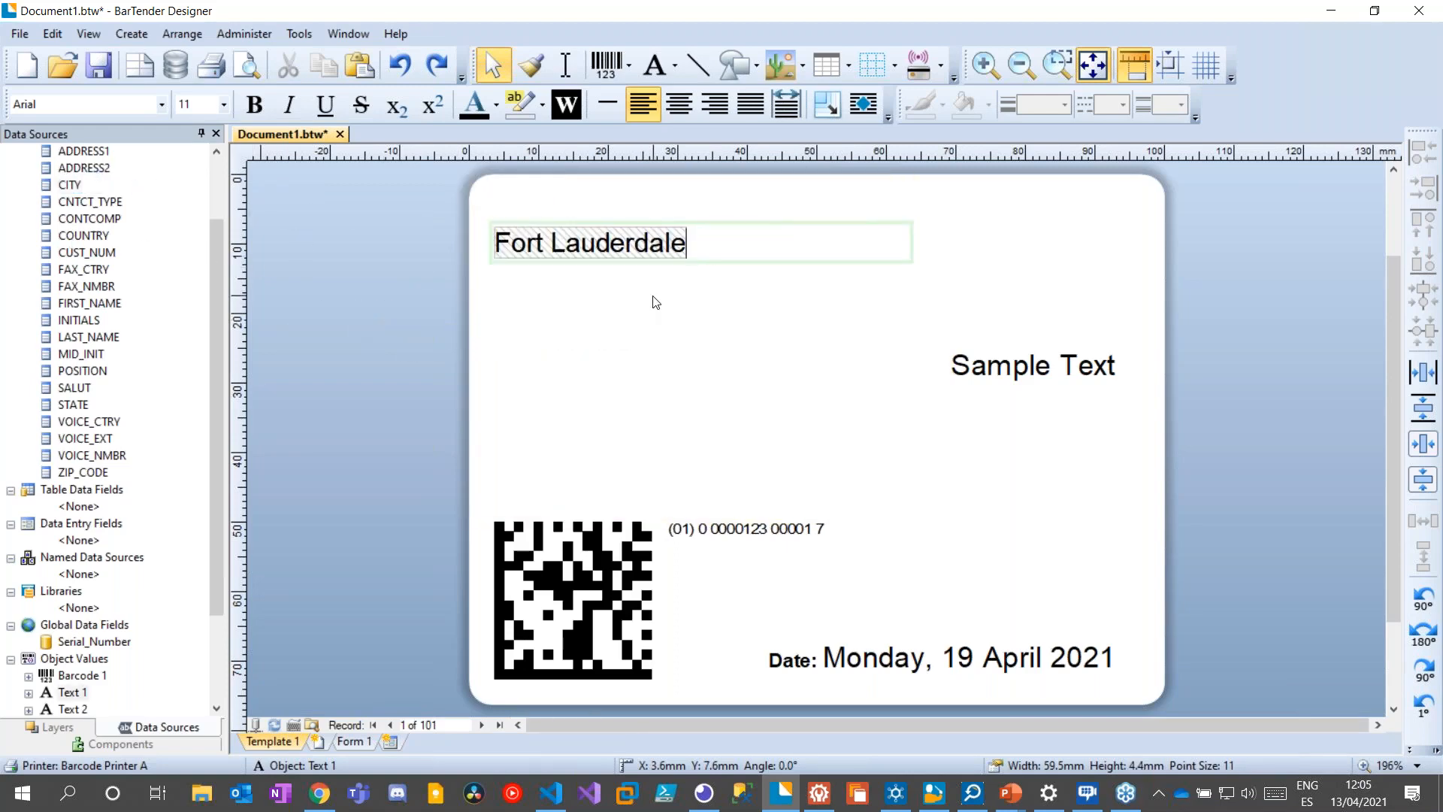
key("ctrl+z")
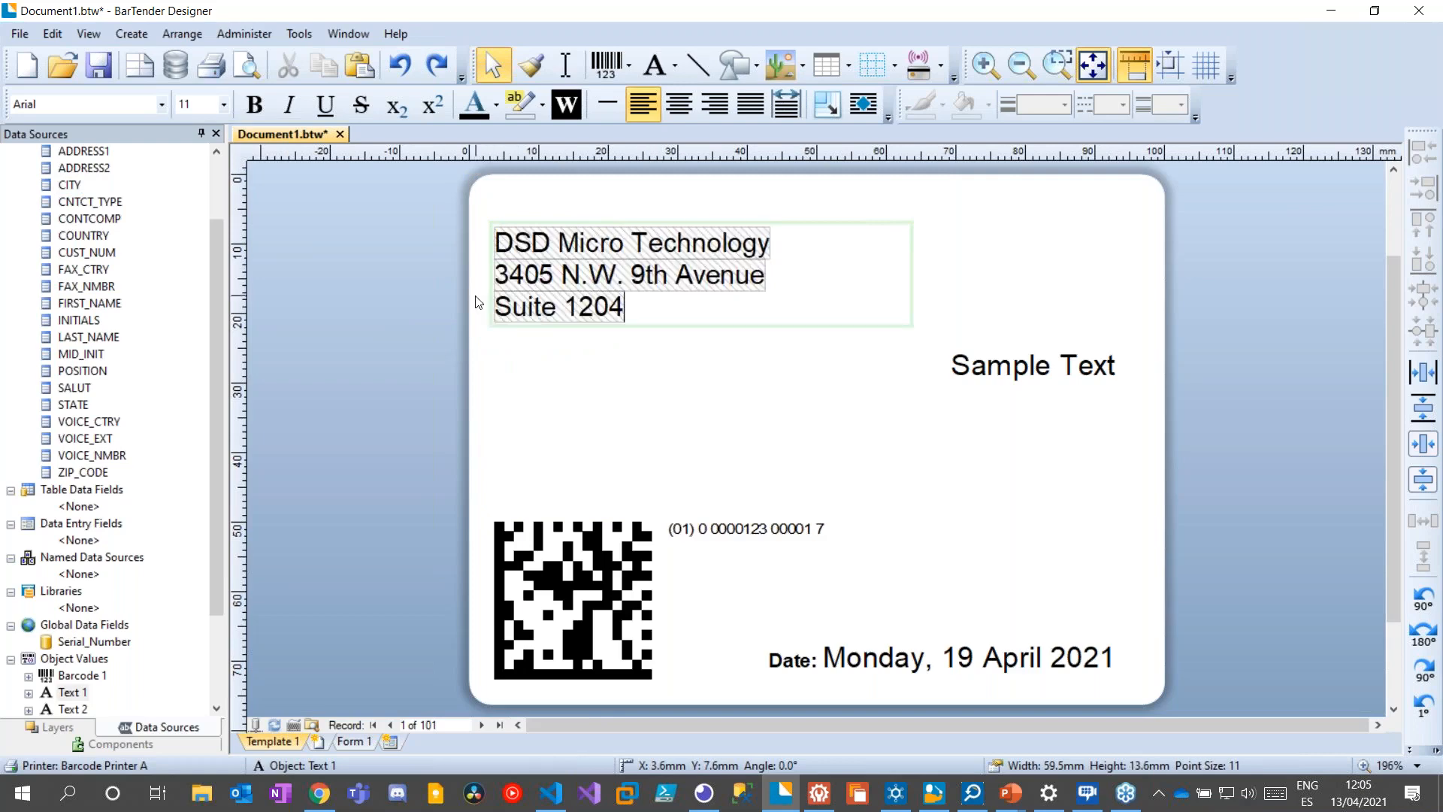
Add the CITY and ZIP_CODE database fields, separated by a comma, on a new line below ADDRESS2 in the address text object
key("Return")
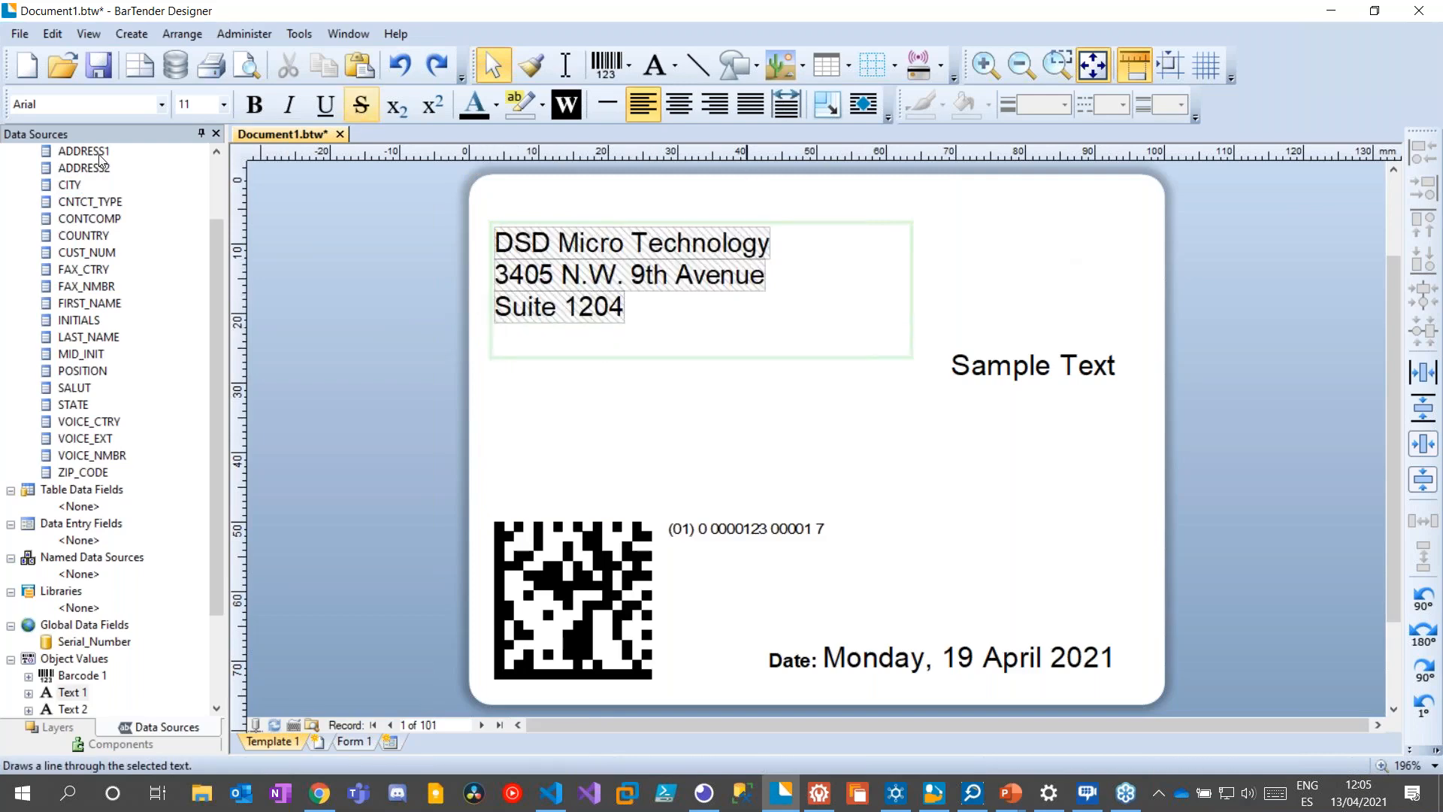
left_click_drag(78, 187, 503, 342)
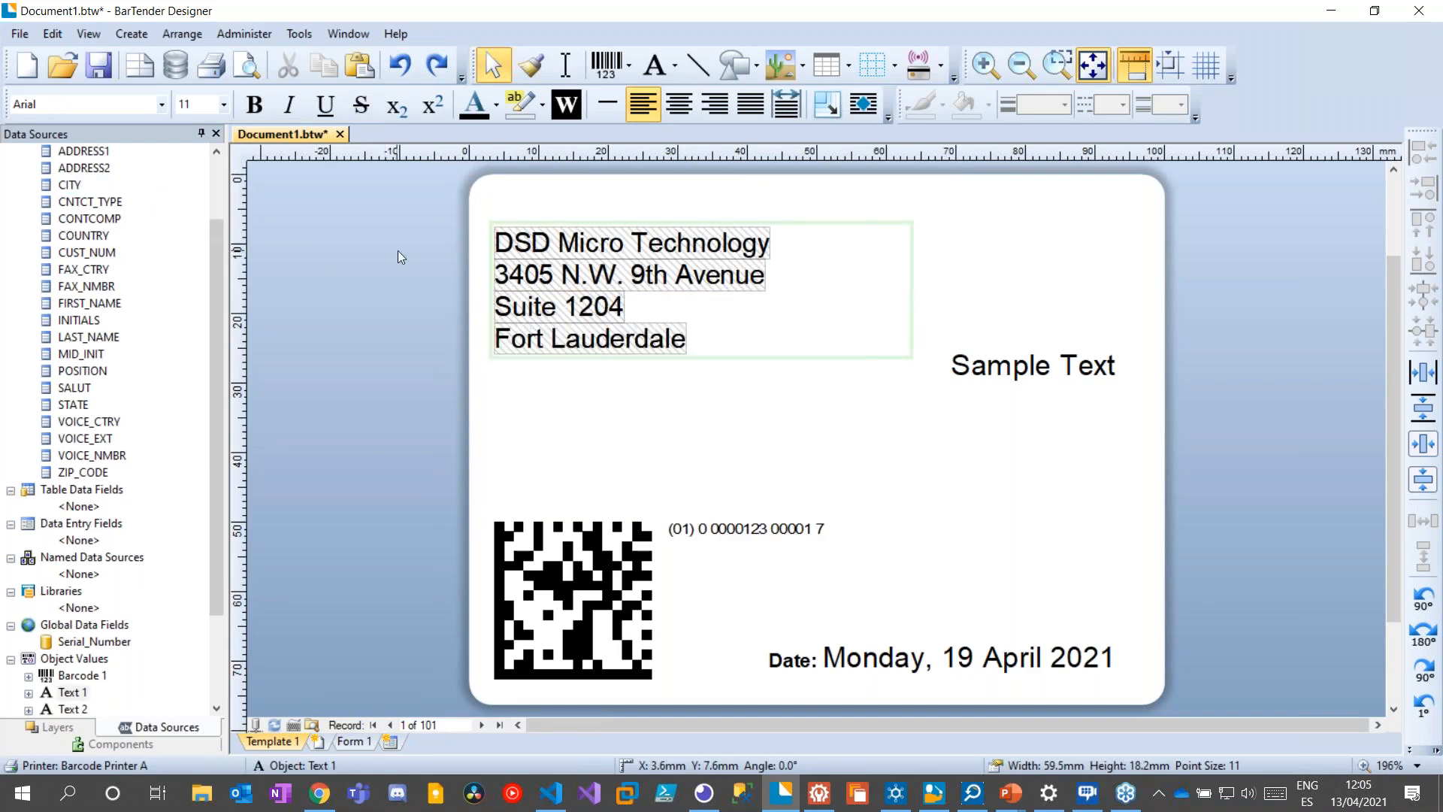
type(",")
left_click_drag(83, 472, 715, 348)
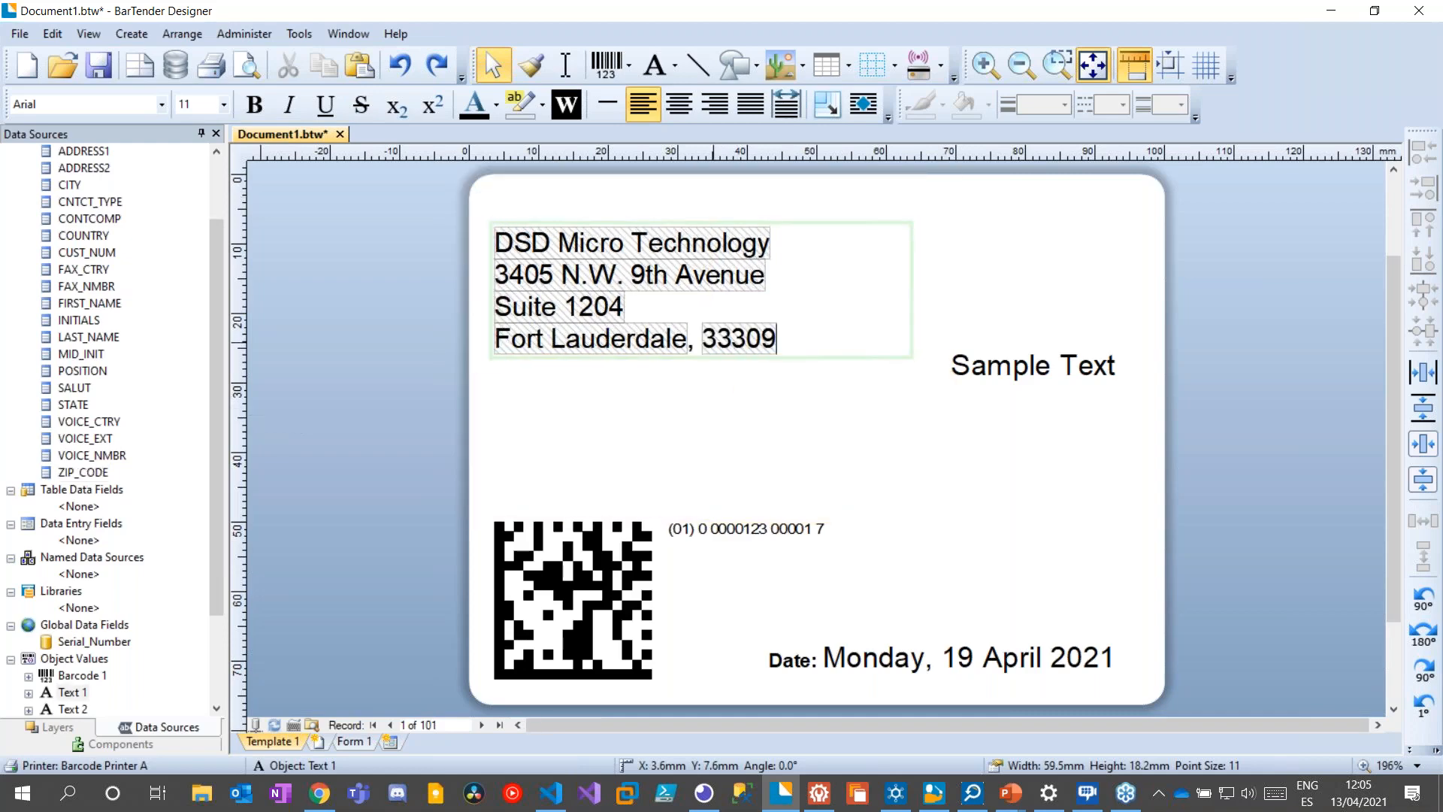
left_click(708, 427)
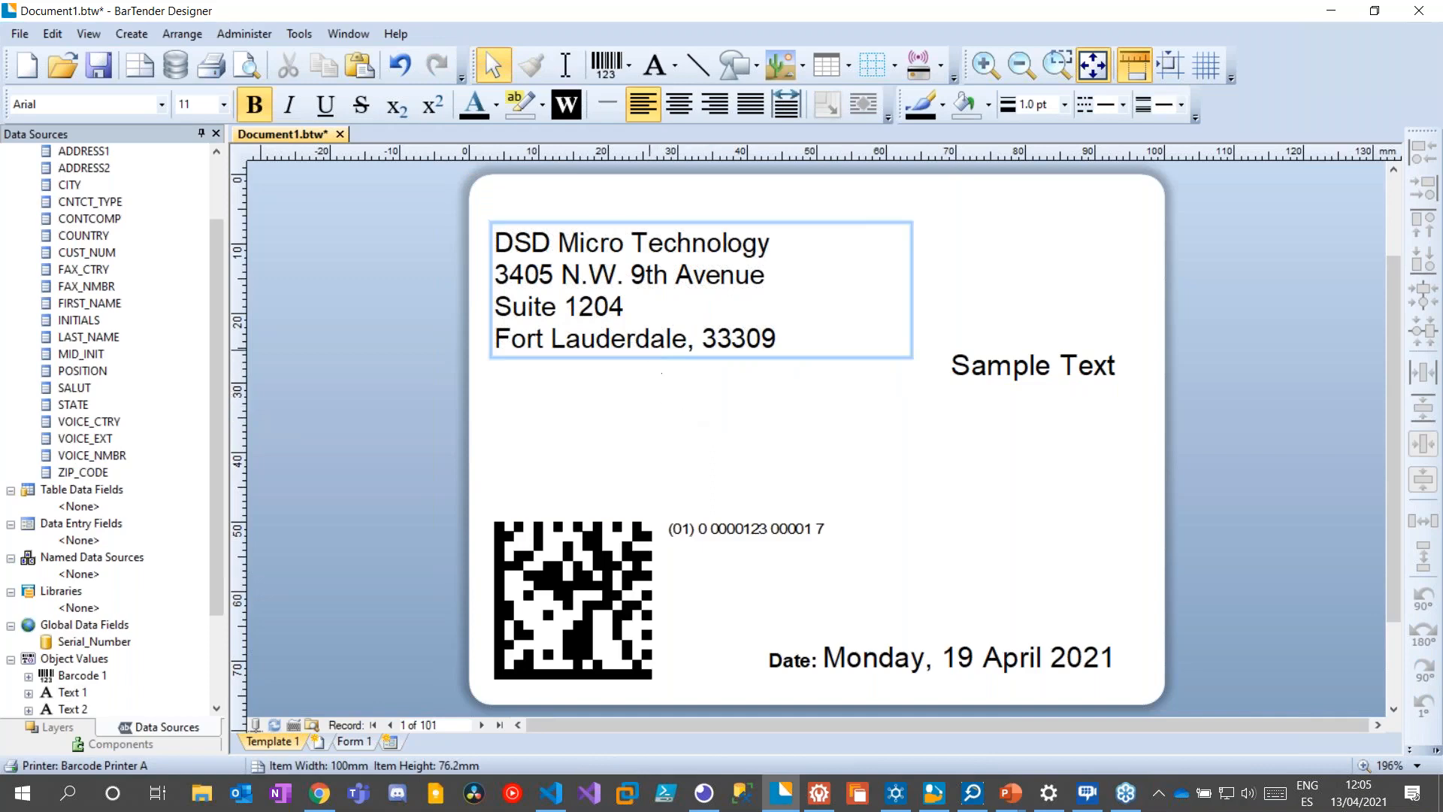
Draw a rectangle on the label between the address text and the Data Matrix barcode
left_click(631, 361)
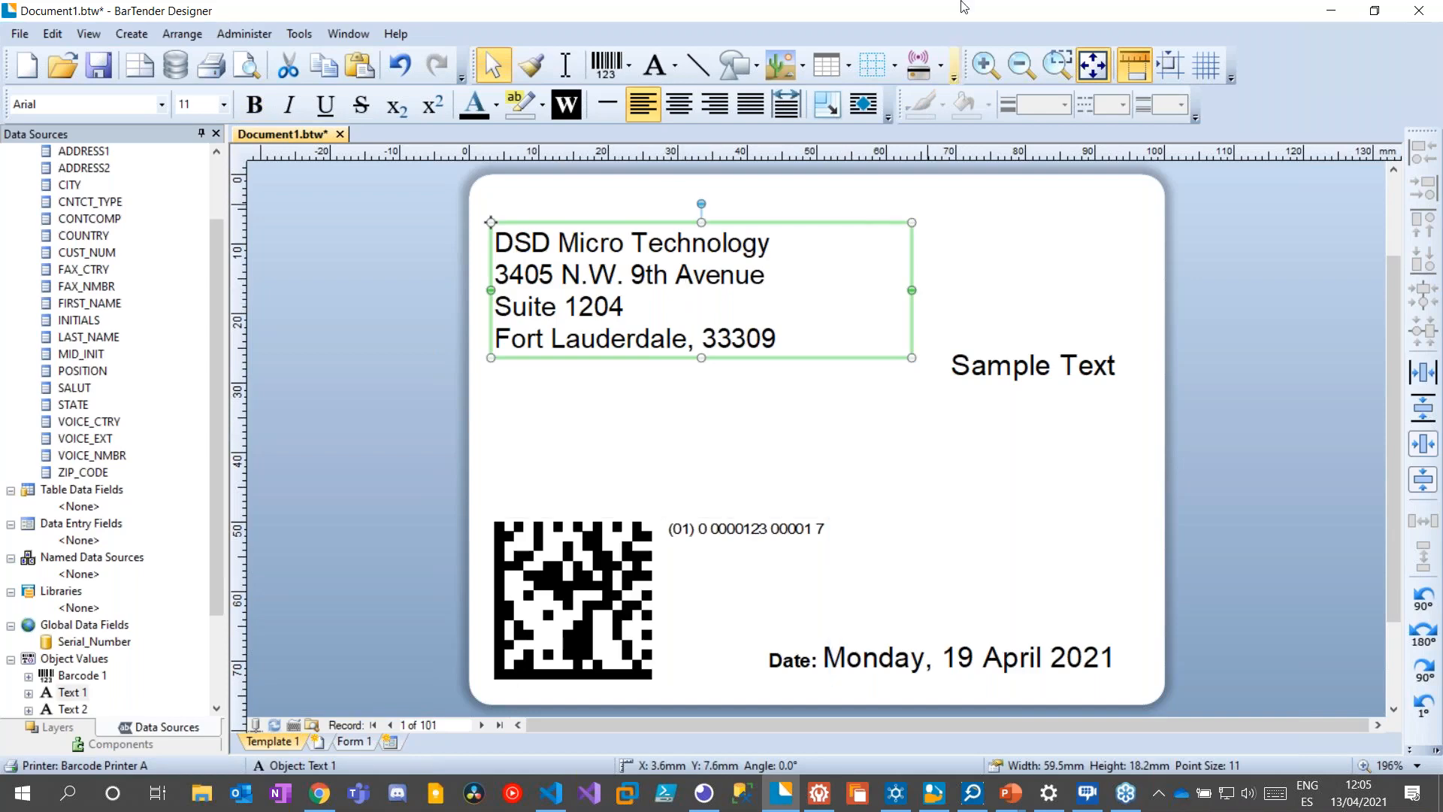
left_click(757, 70)
left_click(731, 110)
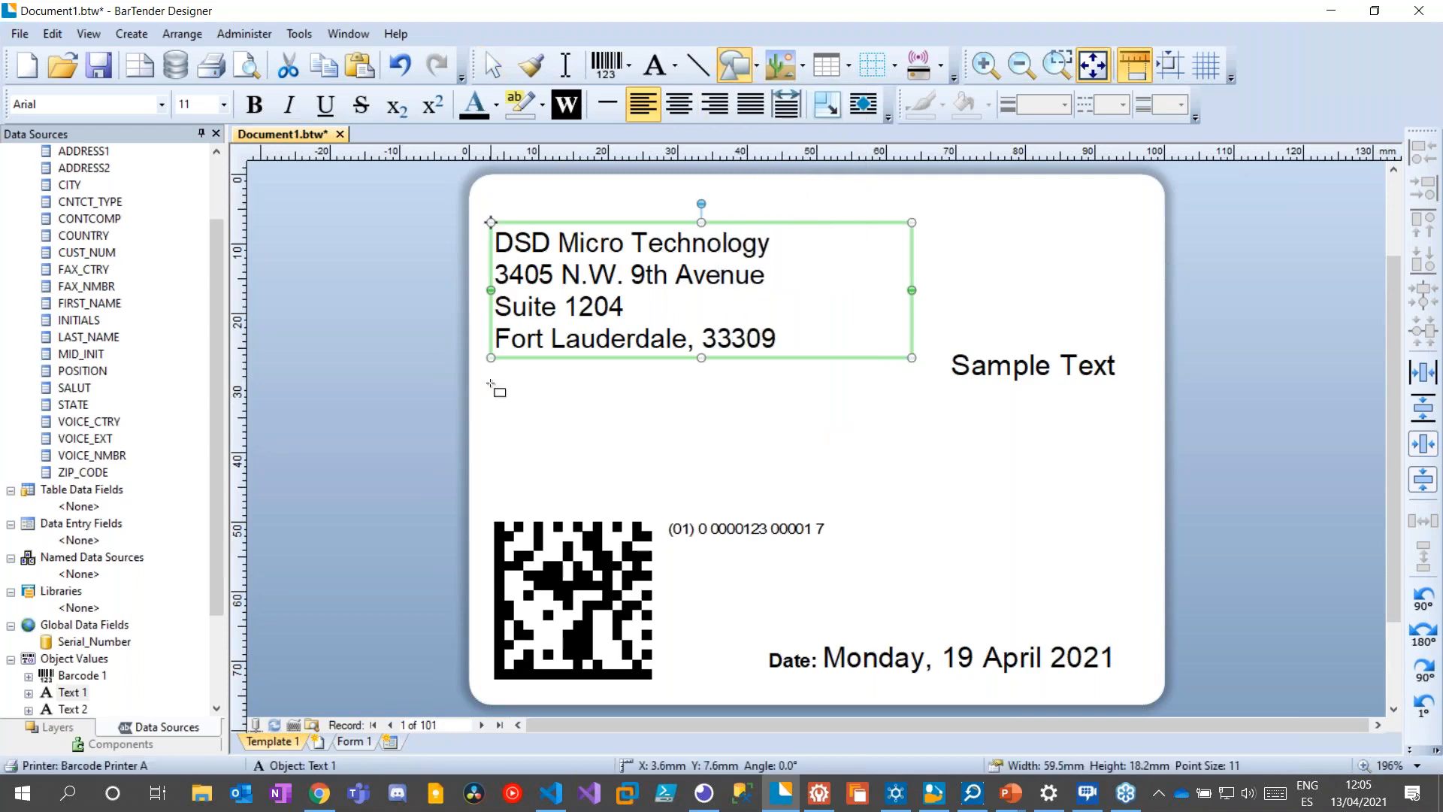
left_click_drag(505, 369, 735, 508)
Enable automatic text fitting for the address text and fit it inside the rectangle at about 29.7 by 17 mm
left_click(693, 228)
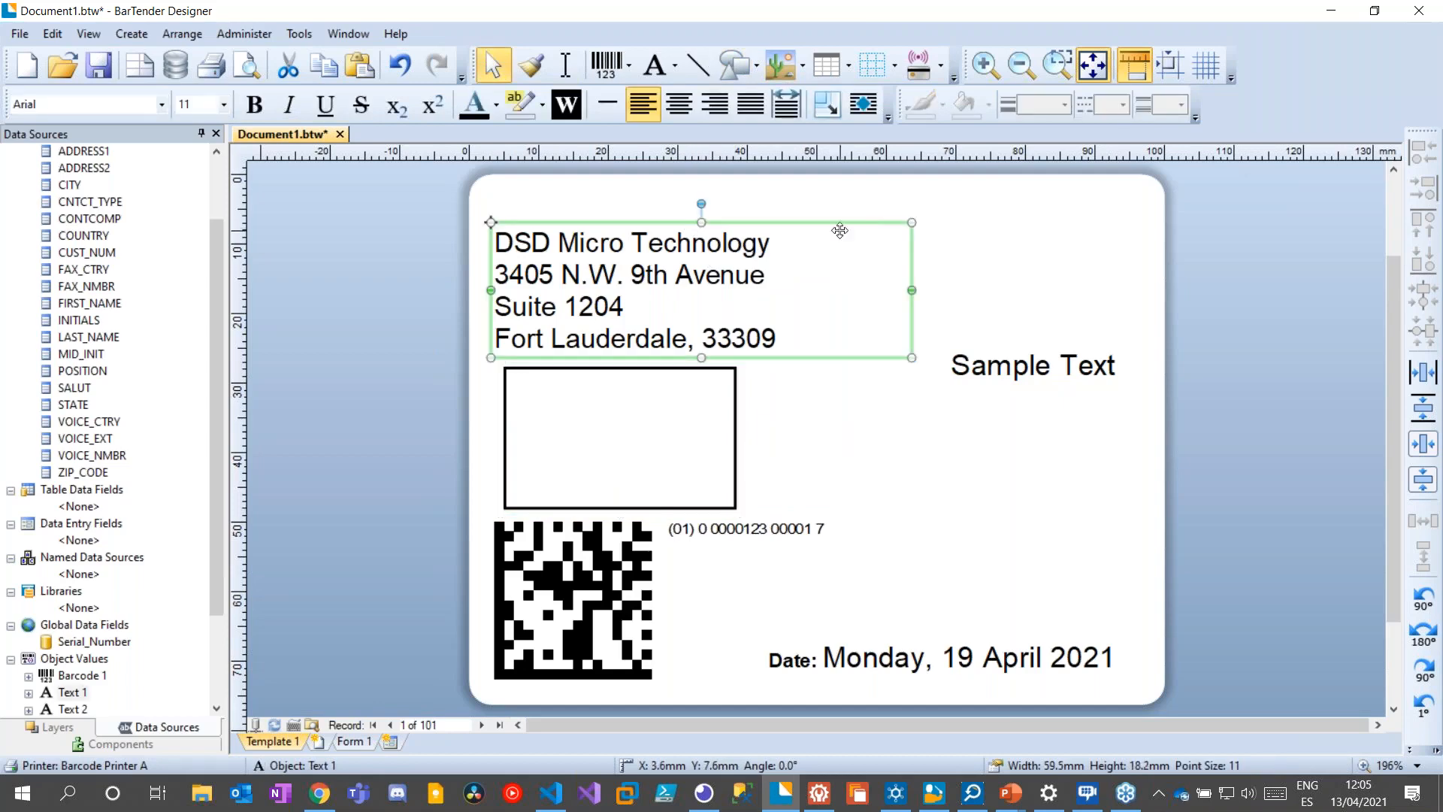
left_click(827, 106)
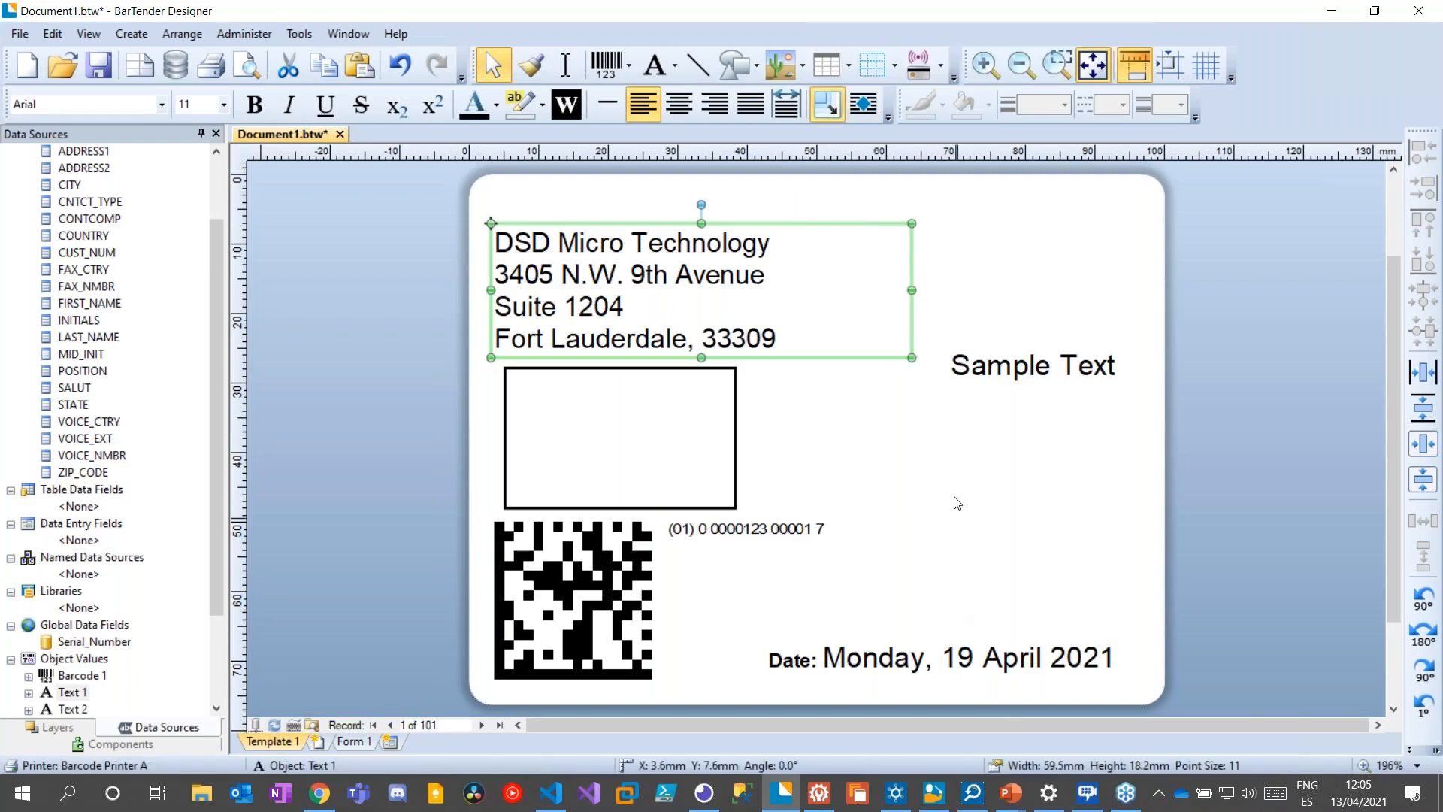
left_click_drag(828, 242, 857, 383)
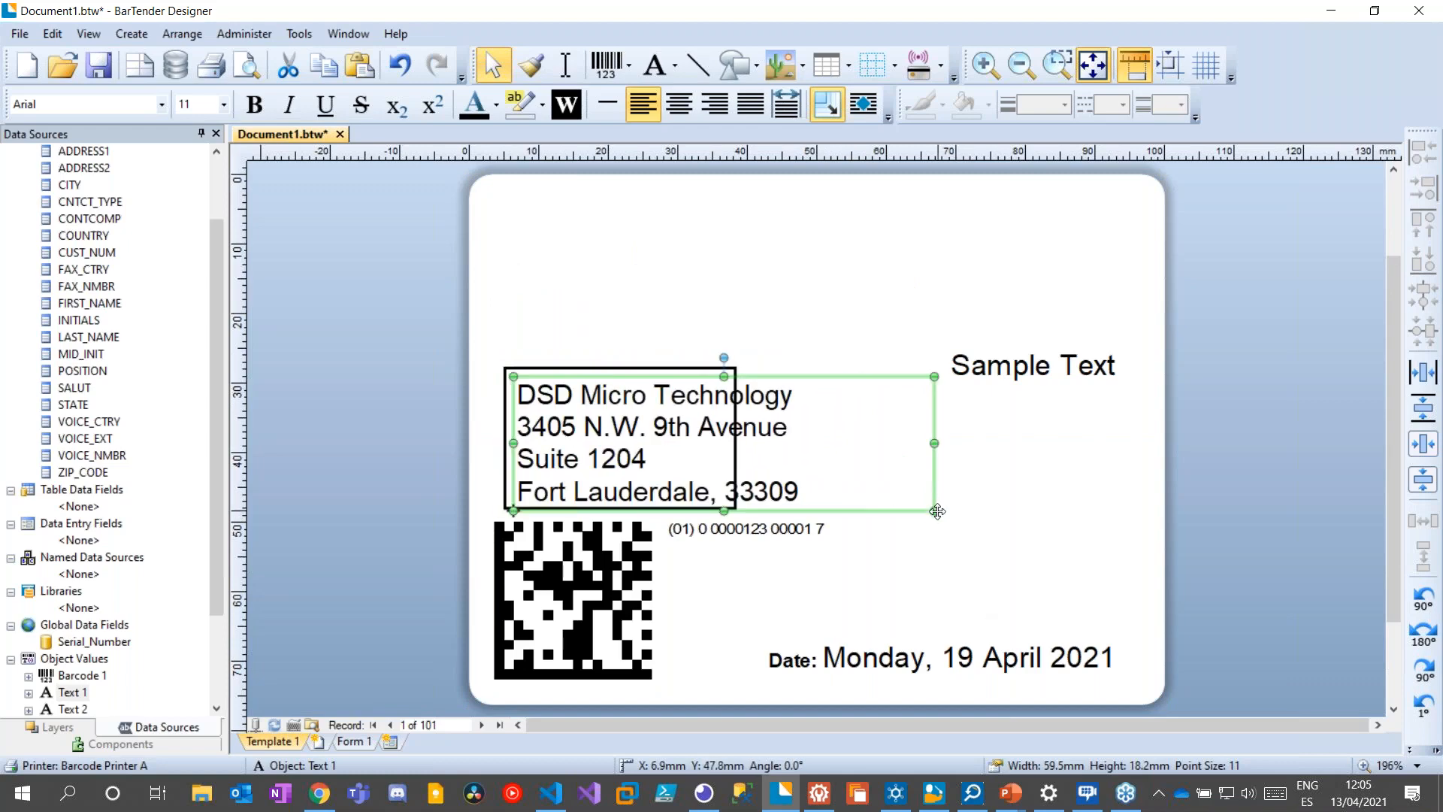
left_click_drag(937, 511, 726, 502)
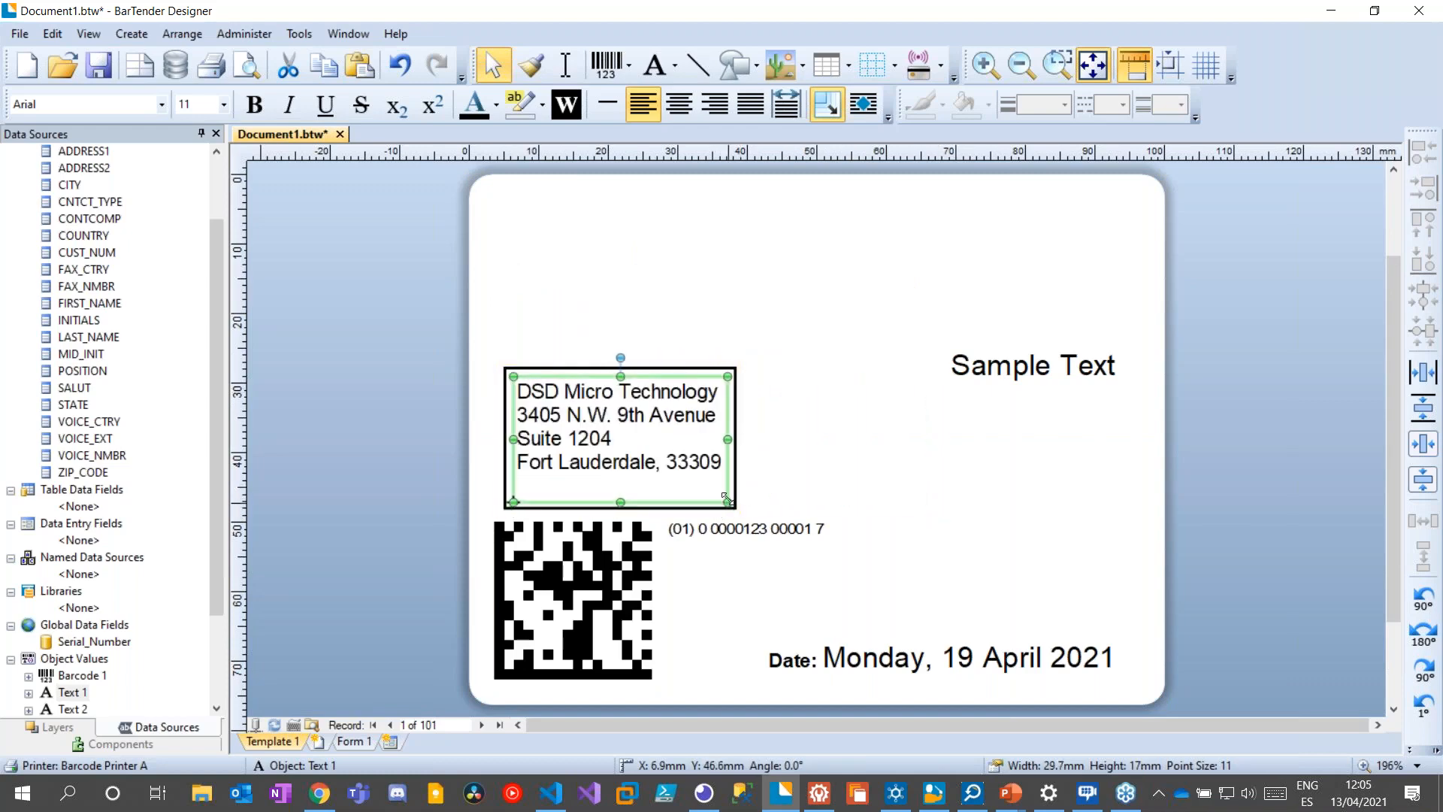
left_click(713, 295)
In the address text's Auto Fit settings, limit the maximum font point size to 100% and enable font scale width adjustment
left_click(654, 399)
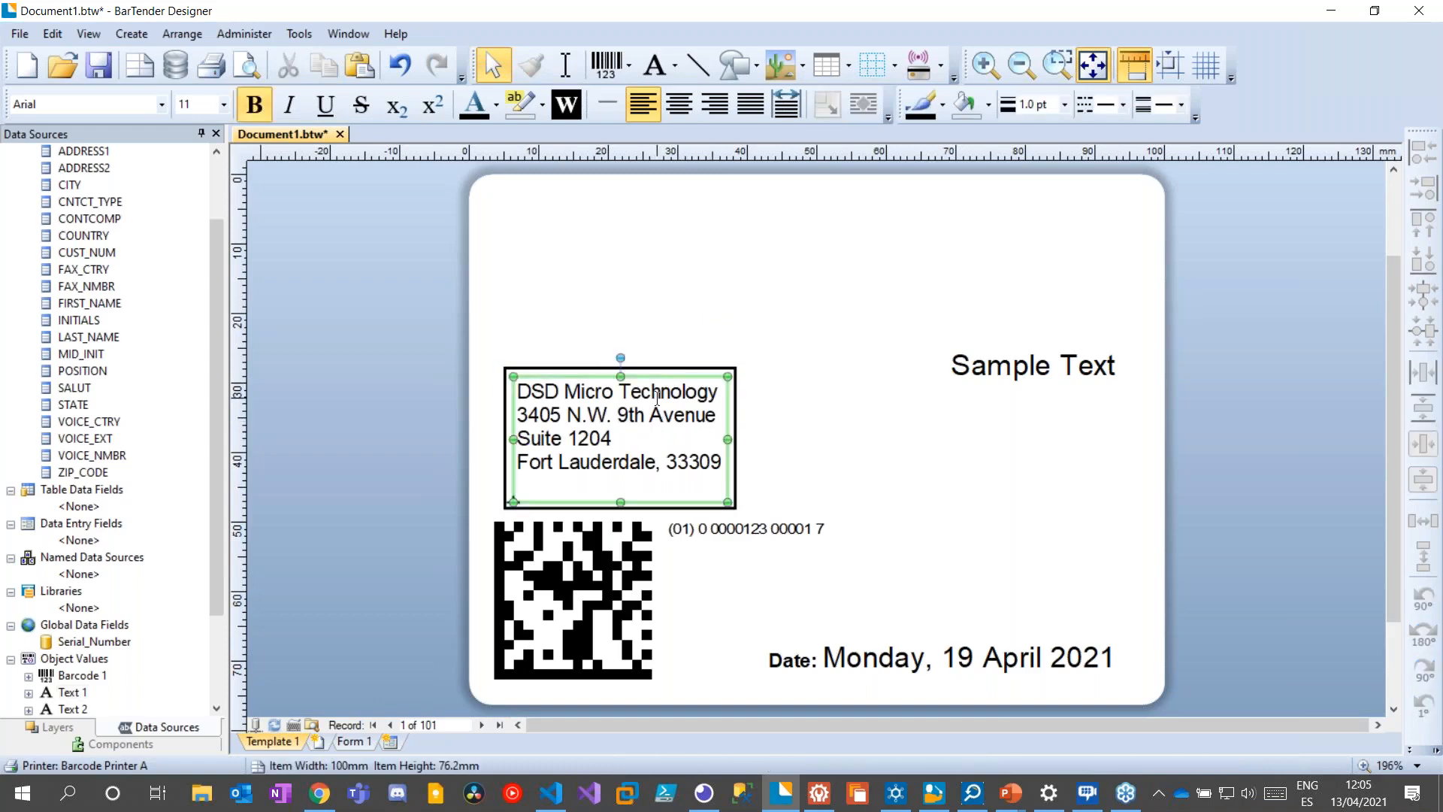
left_click(681, 370)
left_click(682, 377)
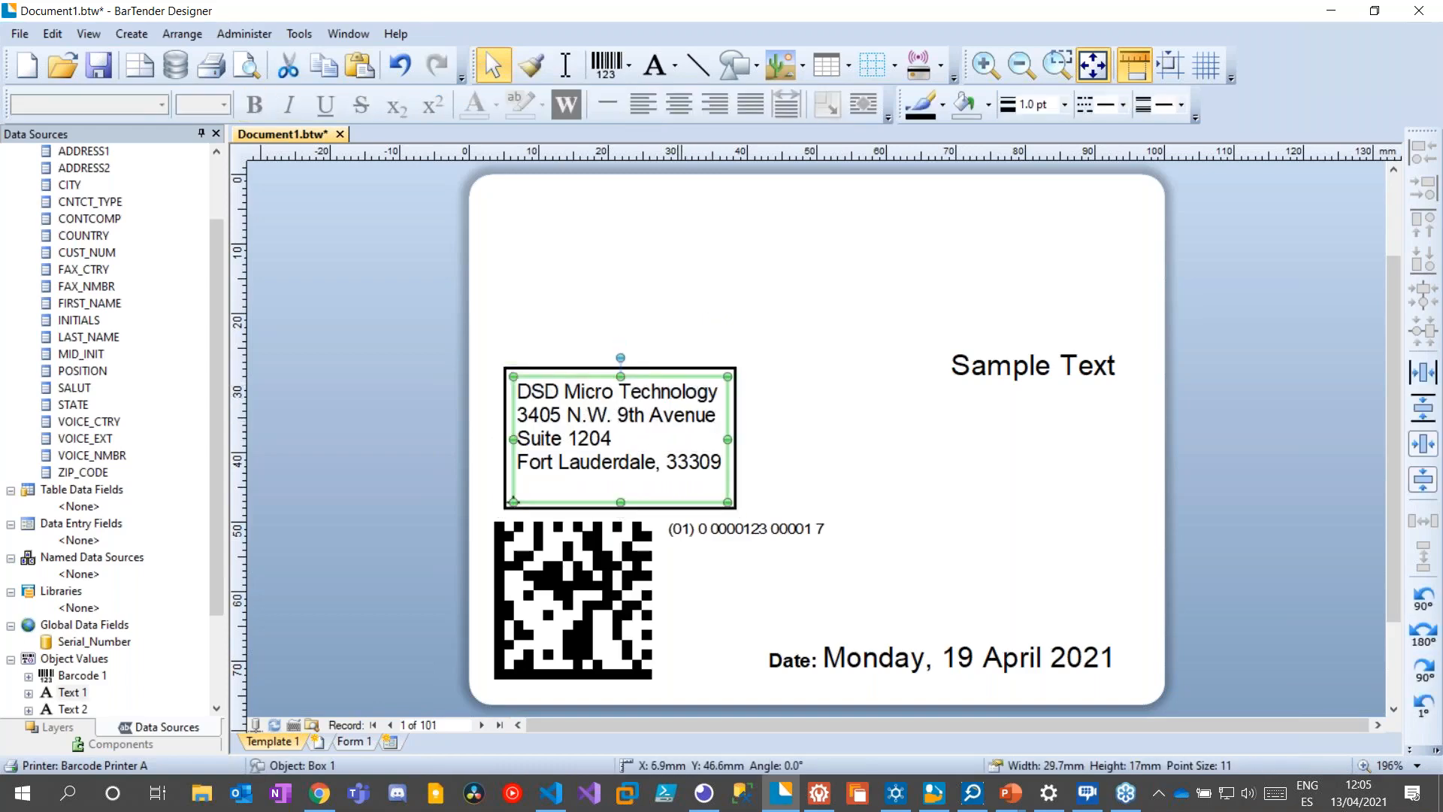
double_click(681, 400)
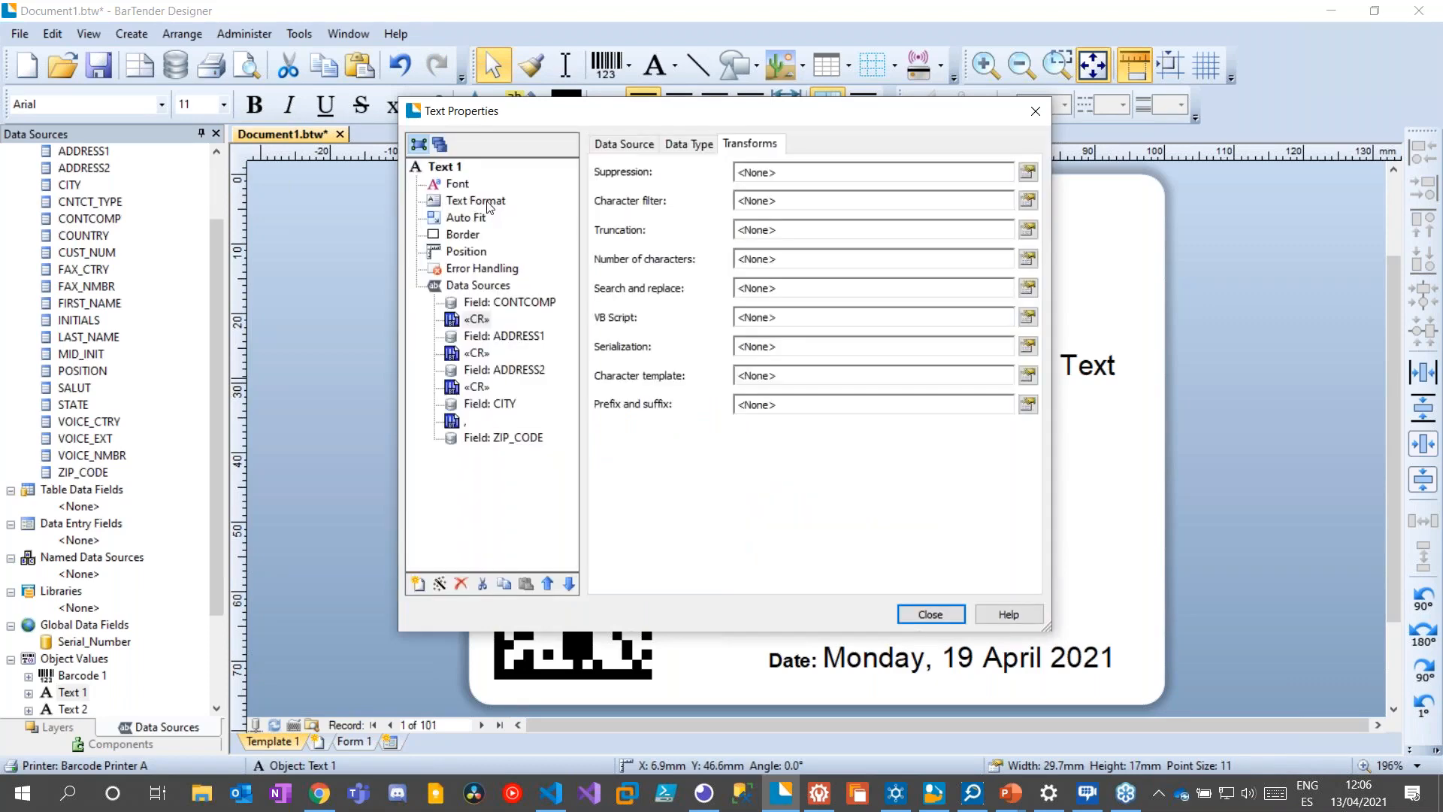
left_click(469, 218)
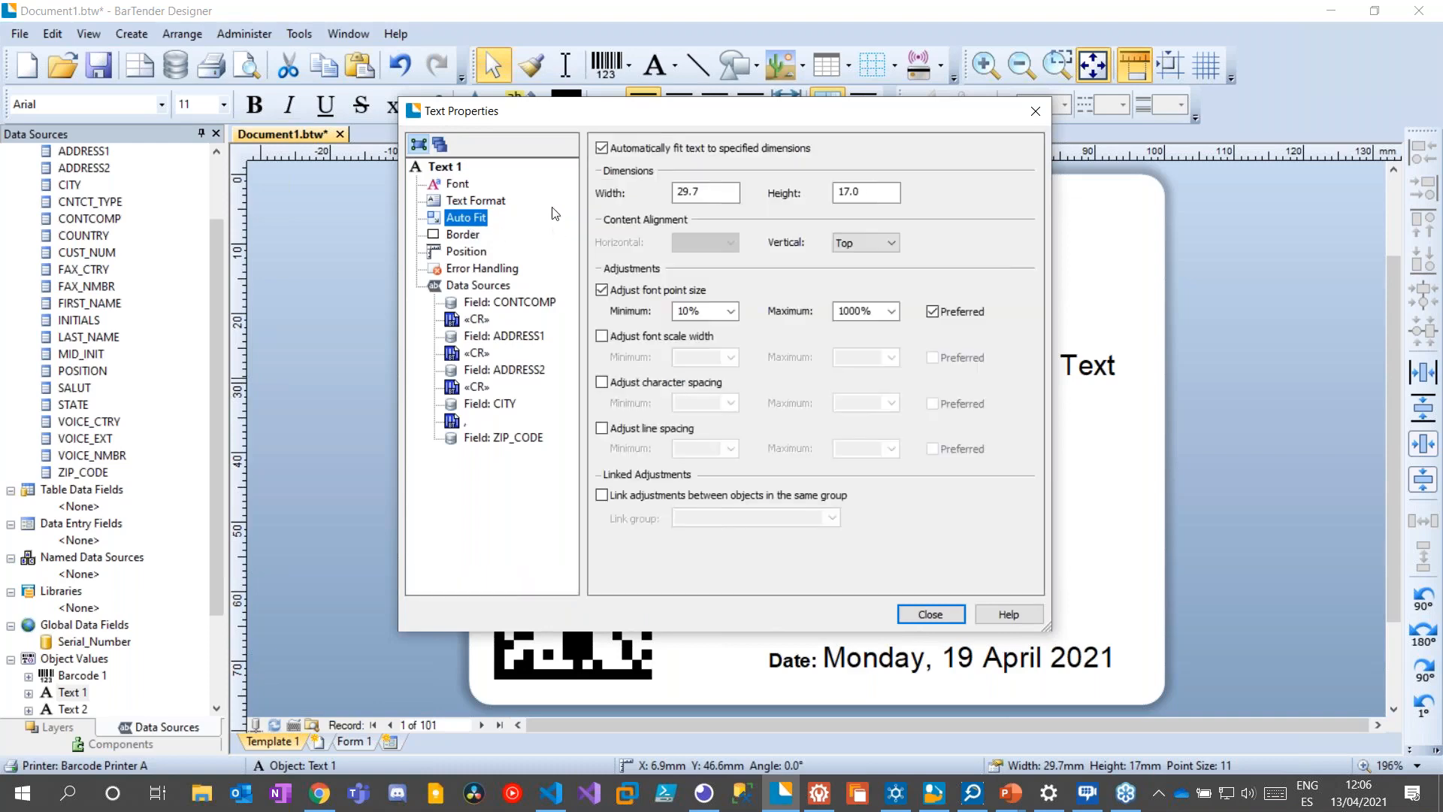
left_click(856, 308)
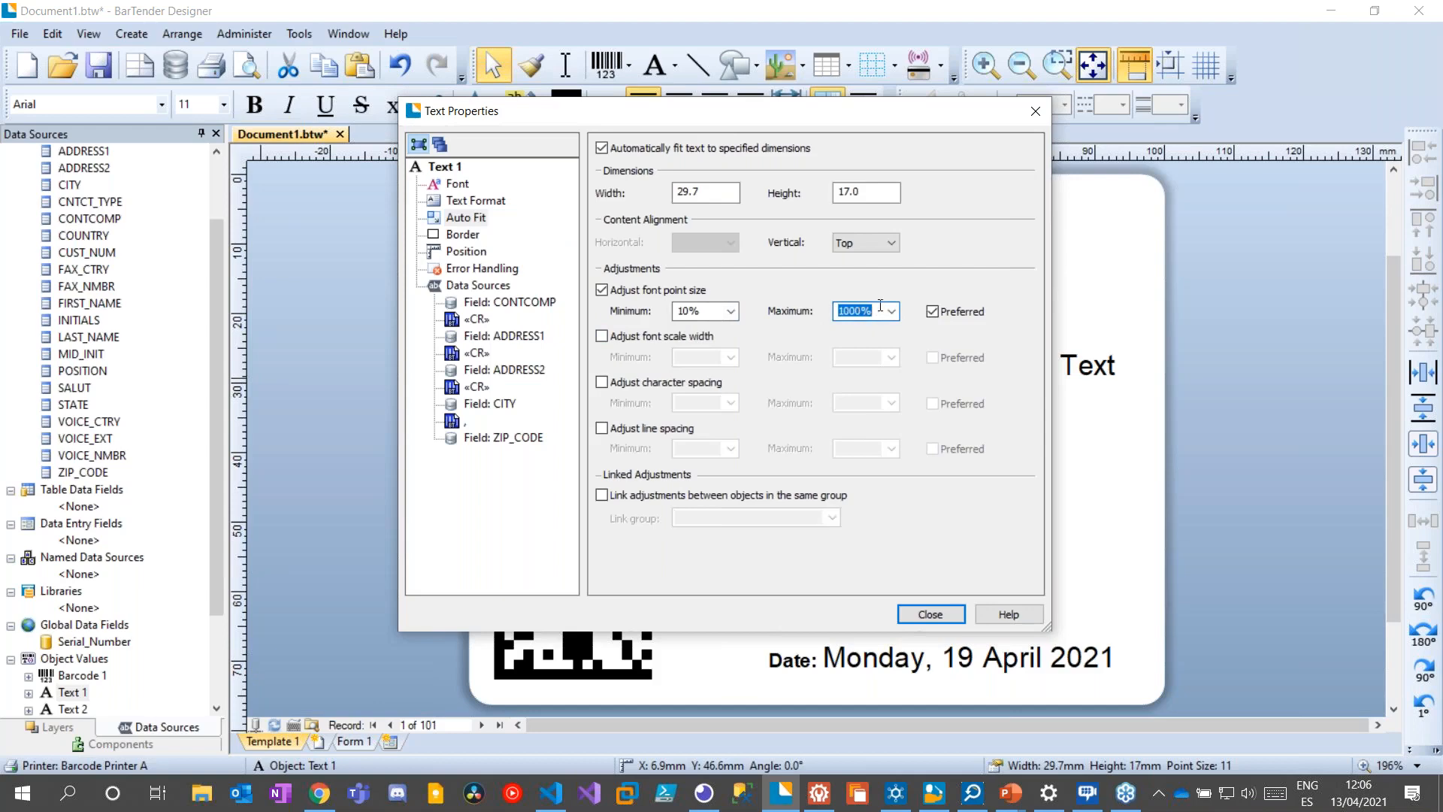
type("1")
key("Tab")
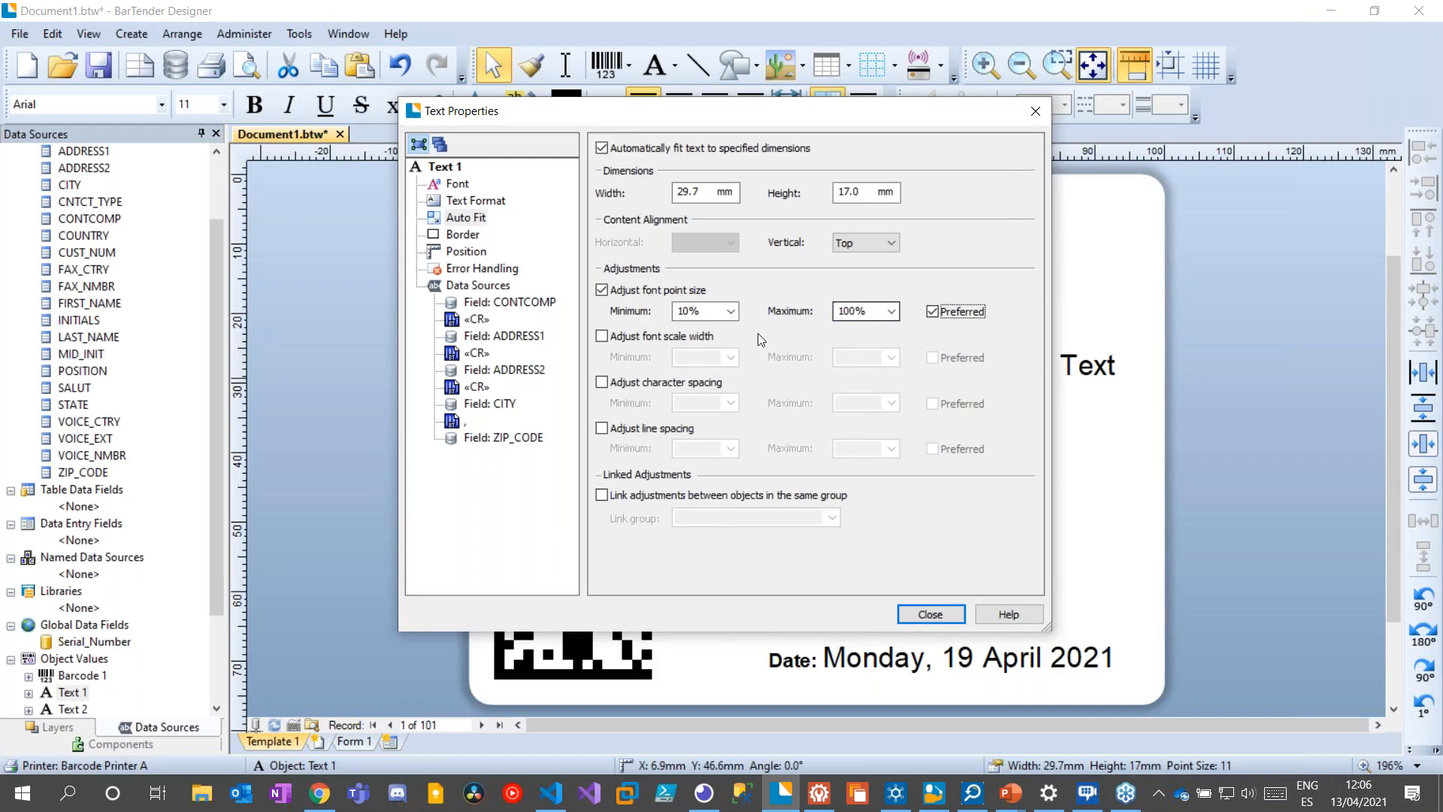
left_click(602, 336)
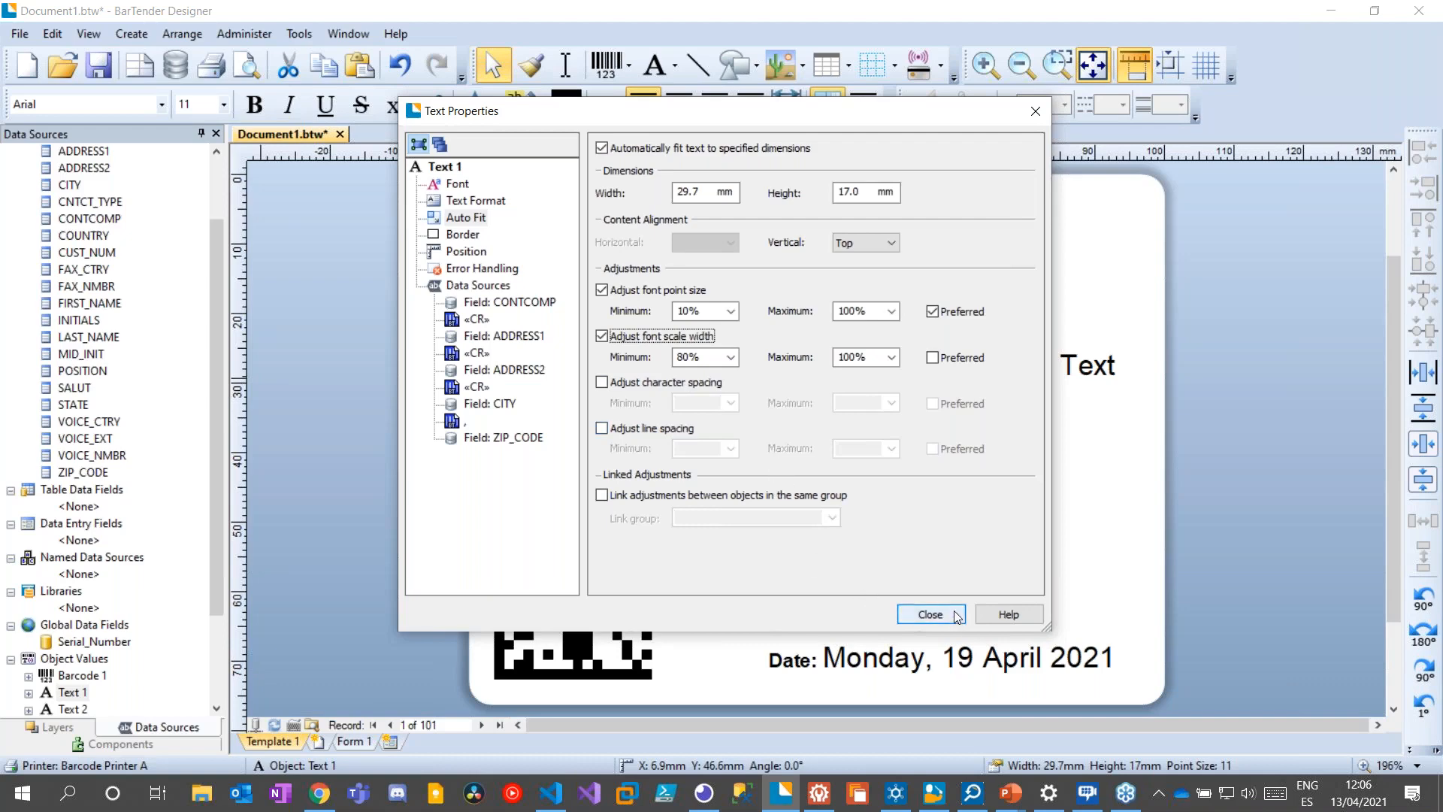
left_click(930, 615)
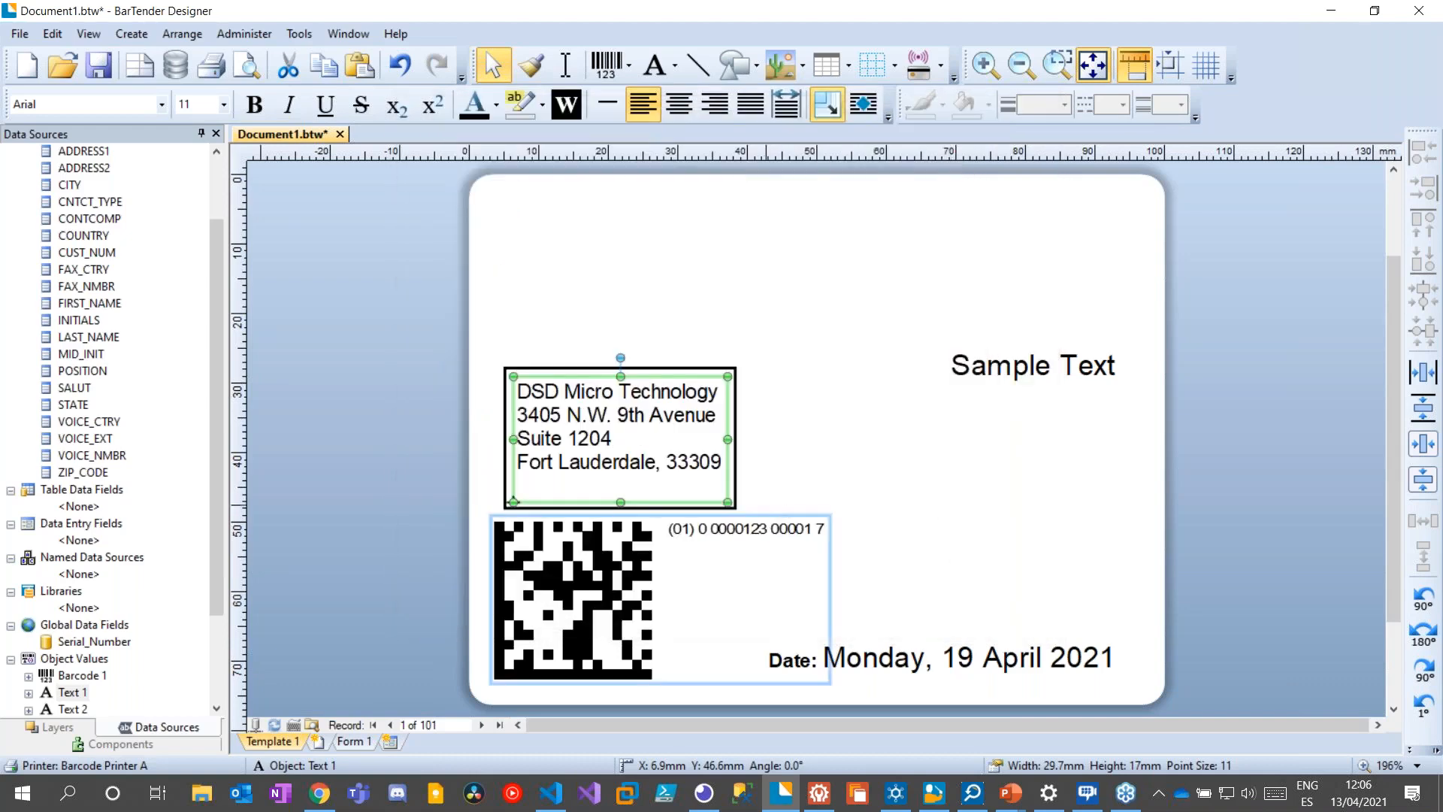
Browse forward through the database records to record 5 to check how each address fits the rectangle
left_click(479, 725)
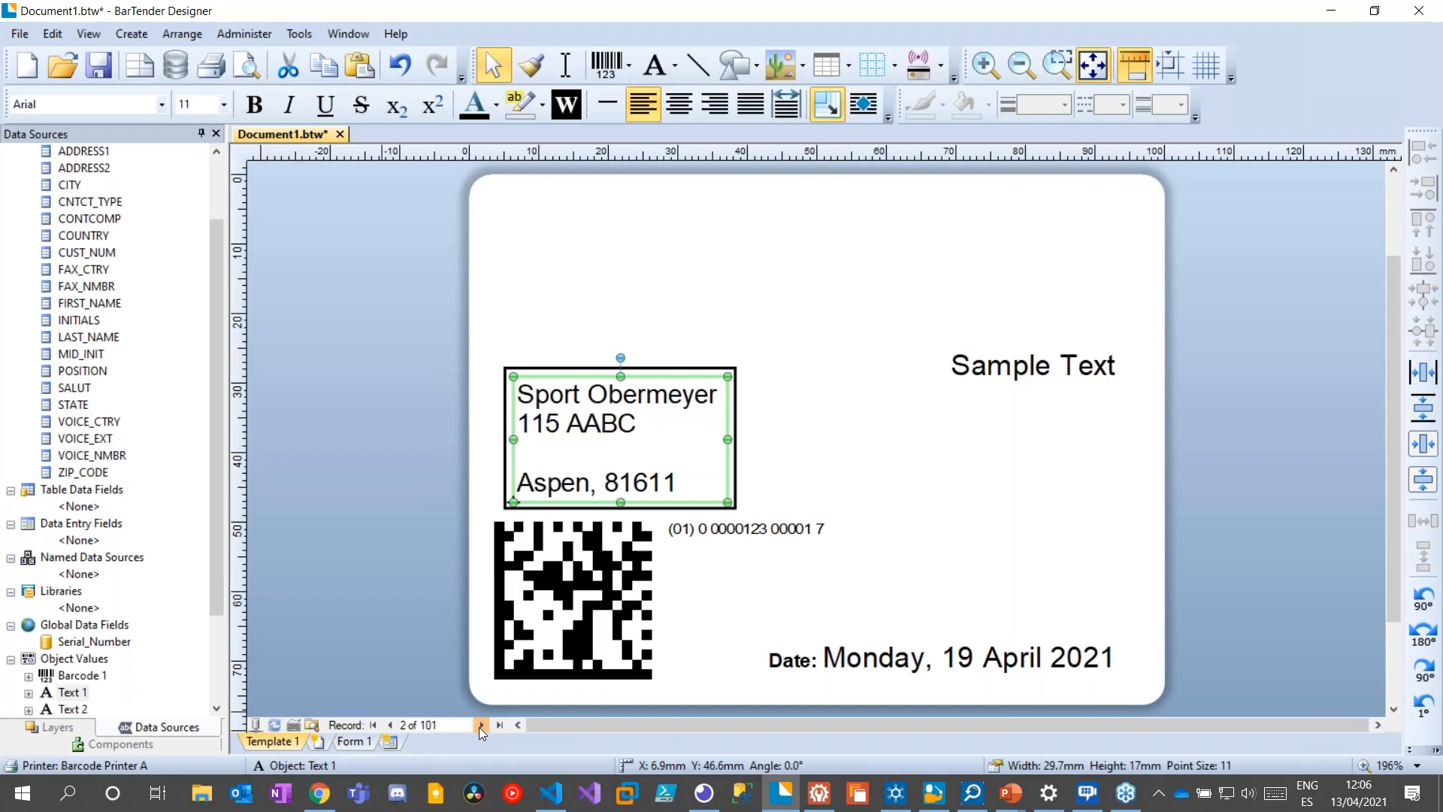
left_click(479, 725)
left_click(479, 725)
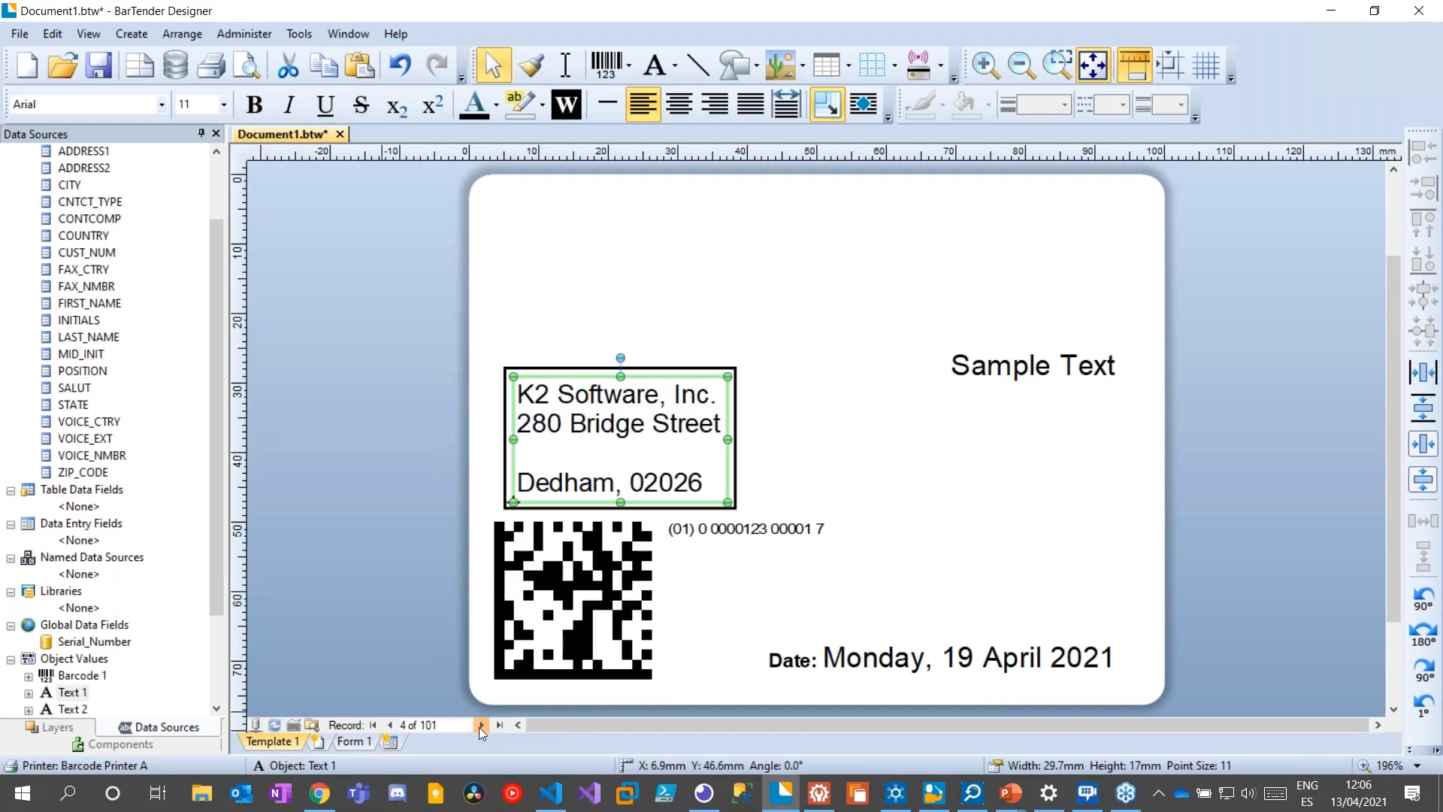
left_click(479, 726)
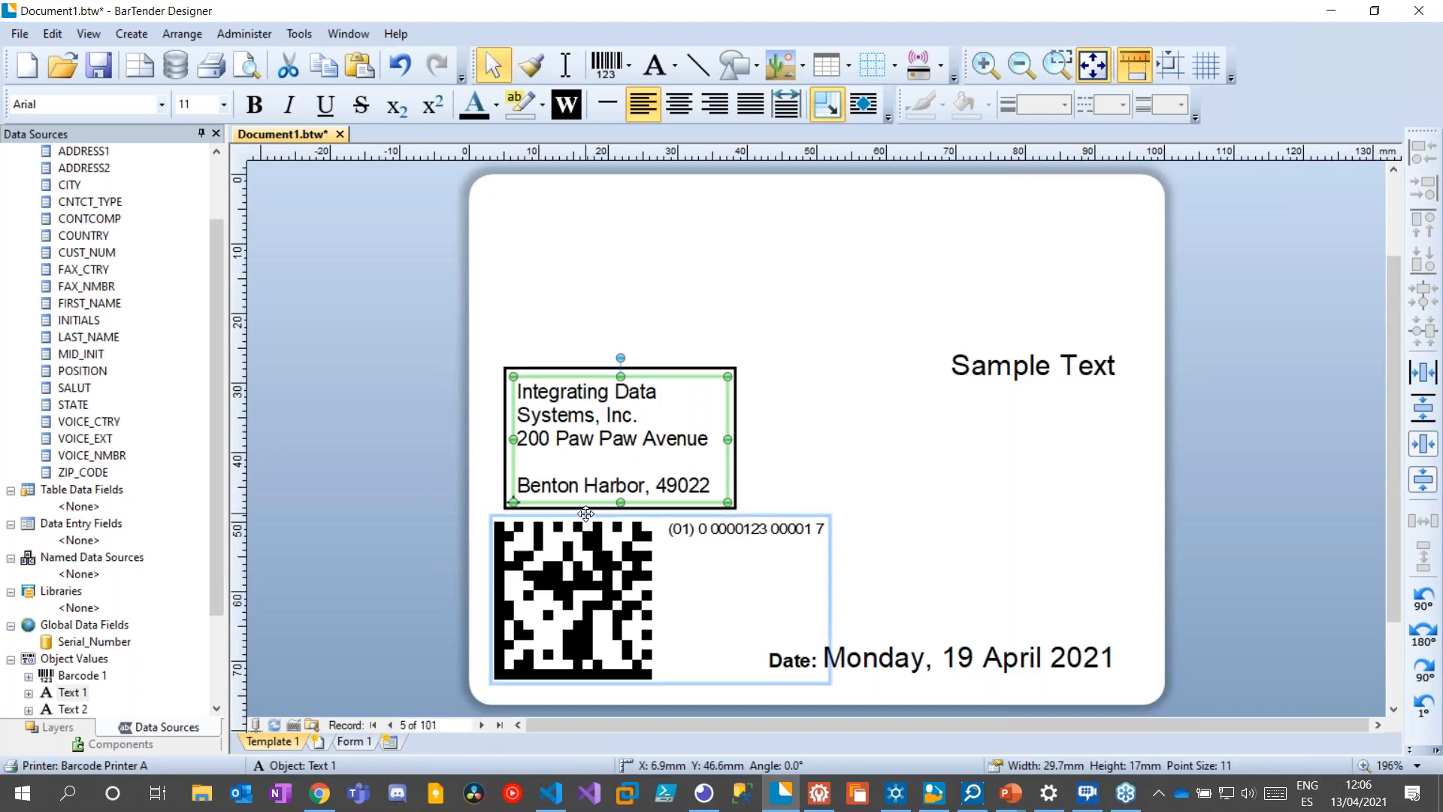
Set the carriage return after ADDRESS2 in the address text to be suppressed when the previous data source is empty
double_click(674, 399)
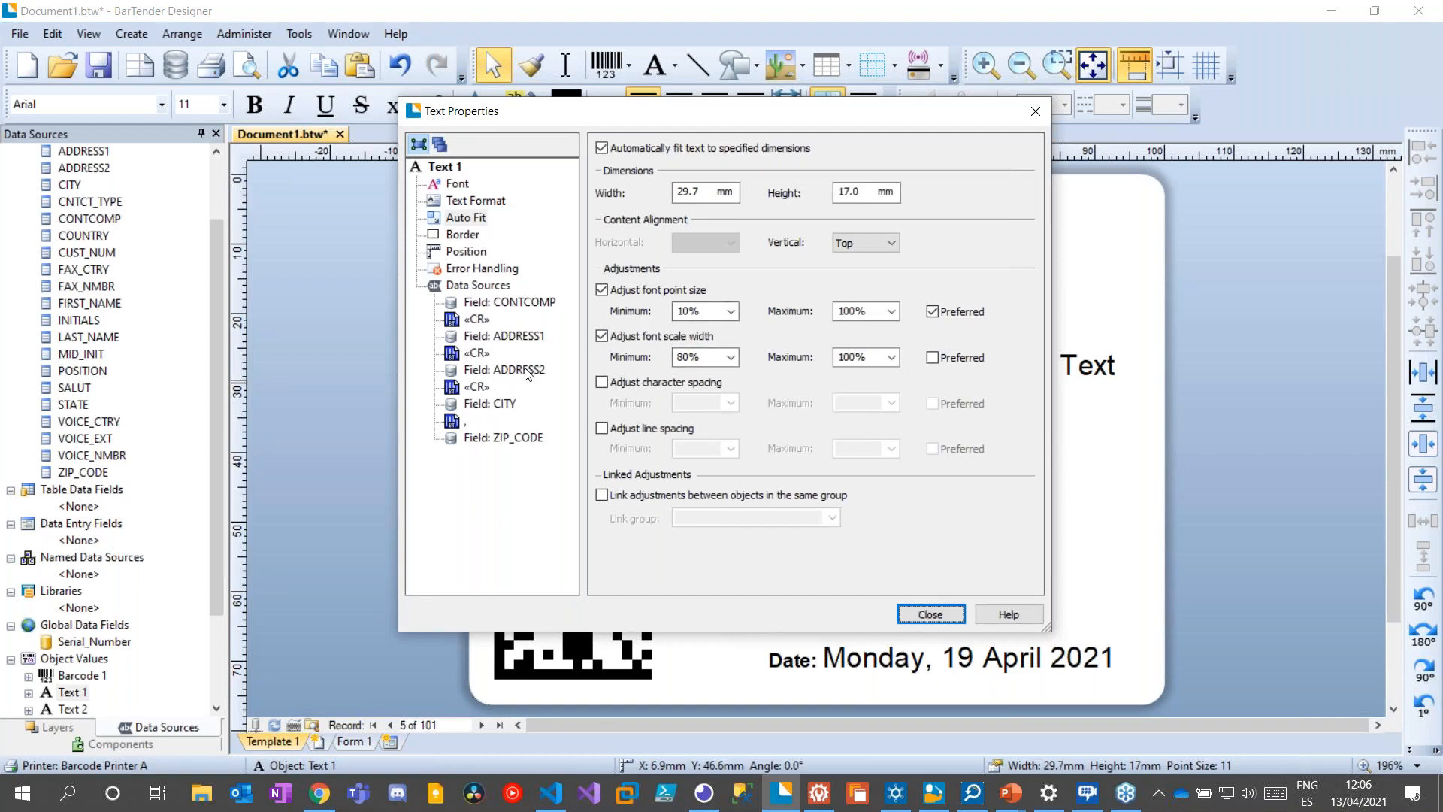
left_click(527, 370)
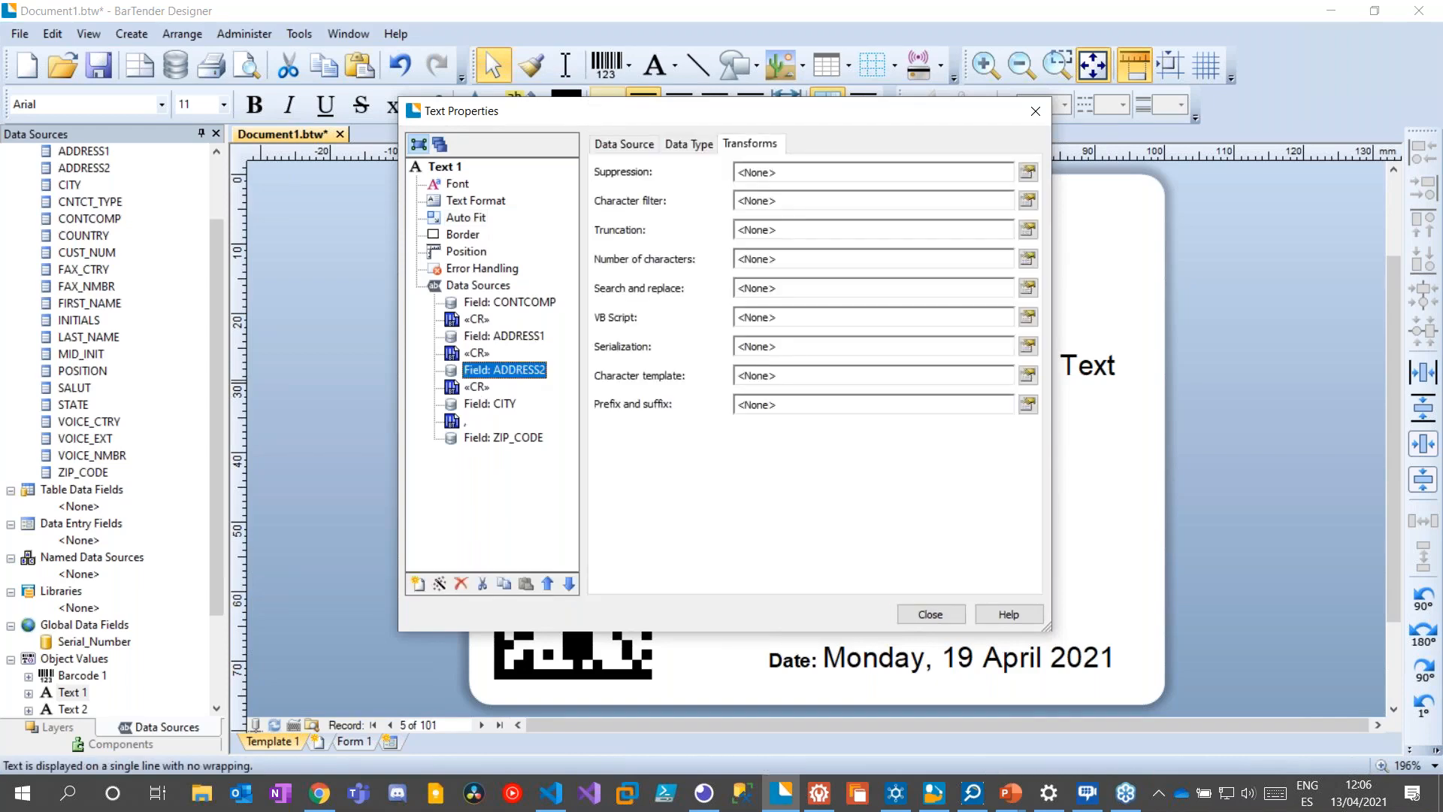
left_click(467, 388)
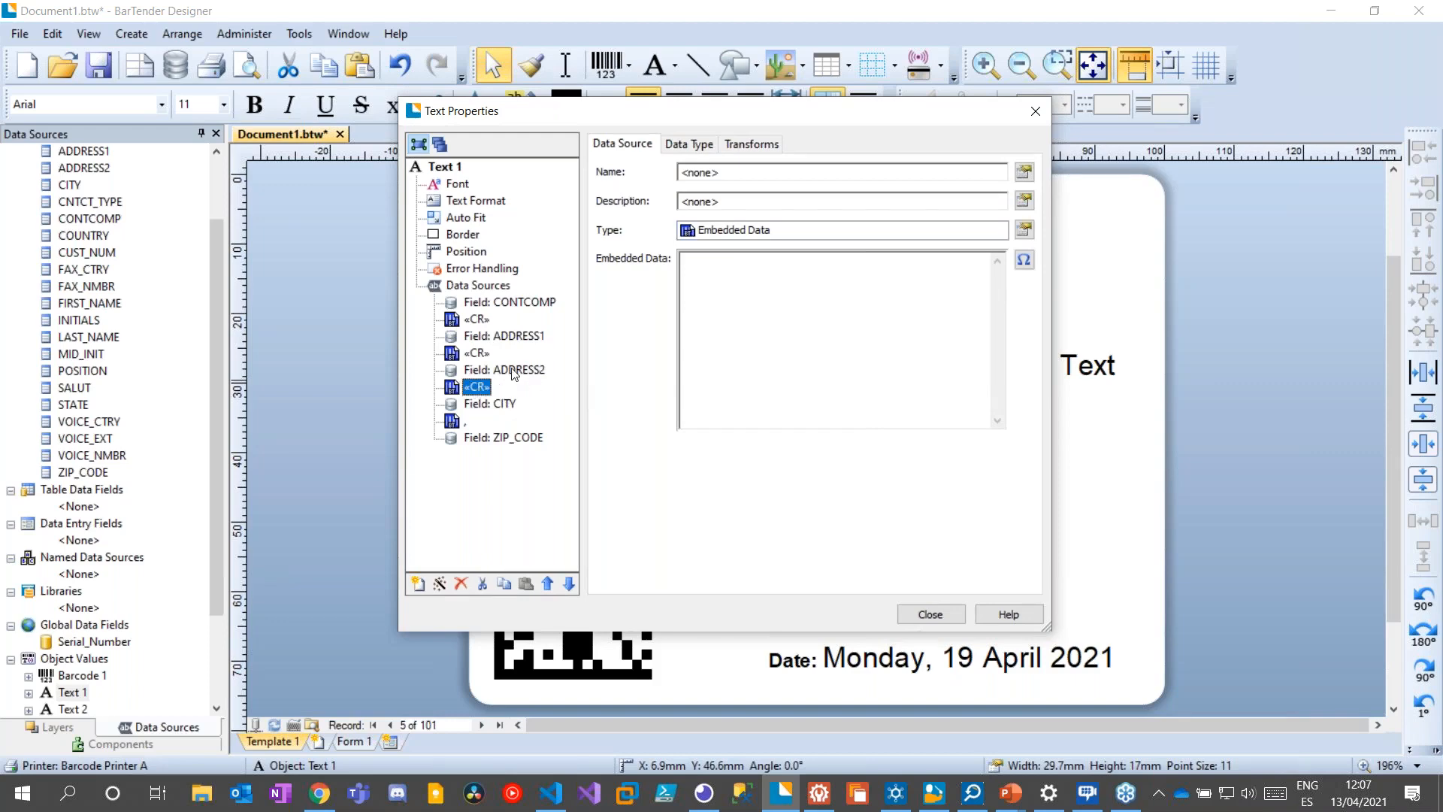
left_click(756, 146)
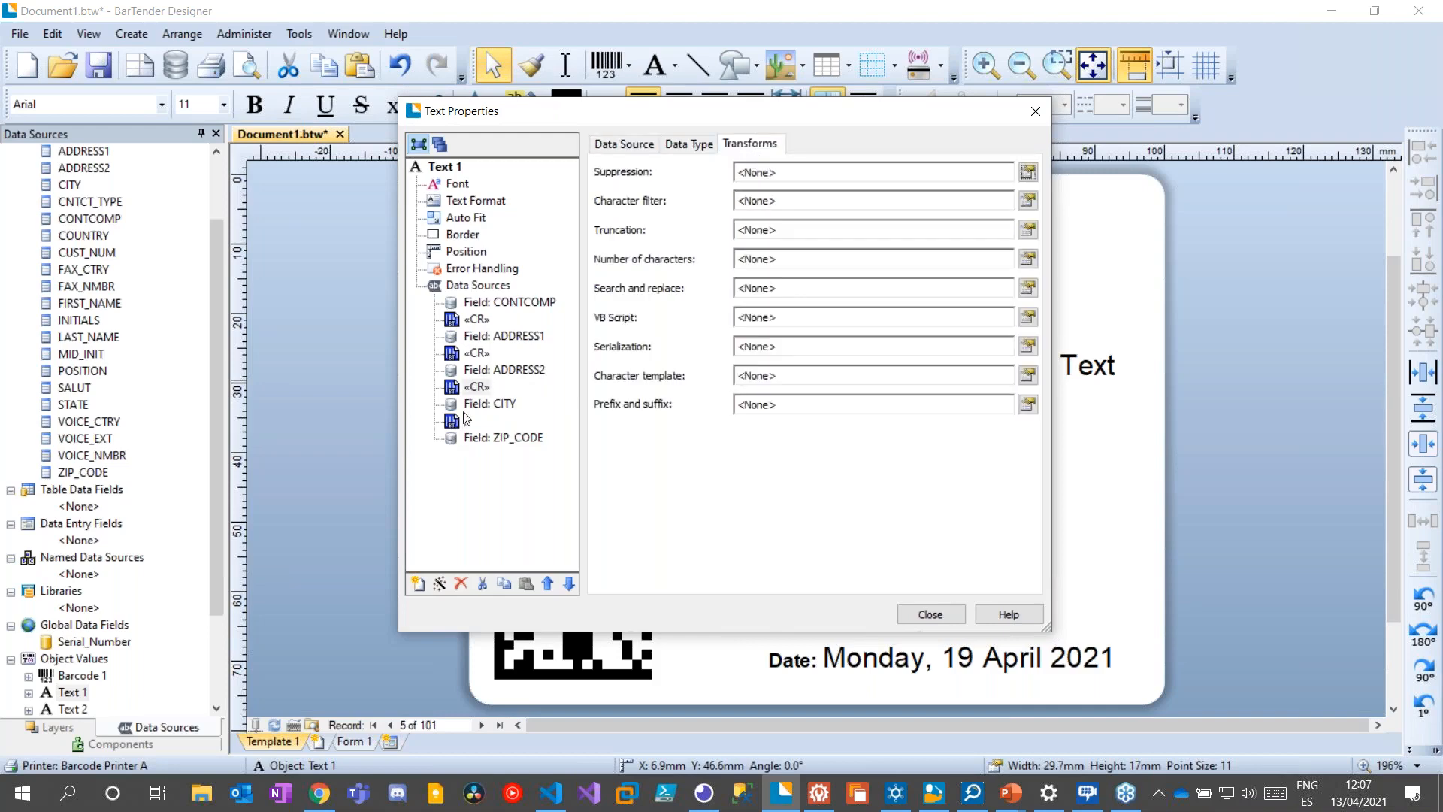
left_click(476, 387)
left_click(1029, 172)
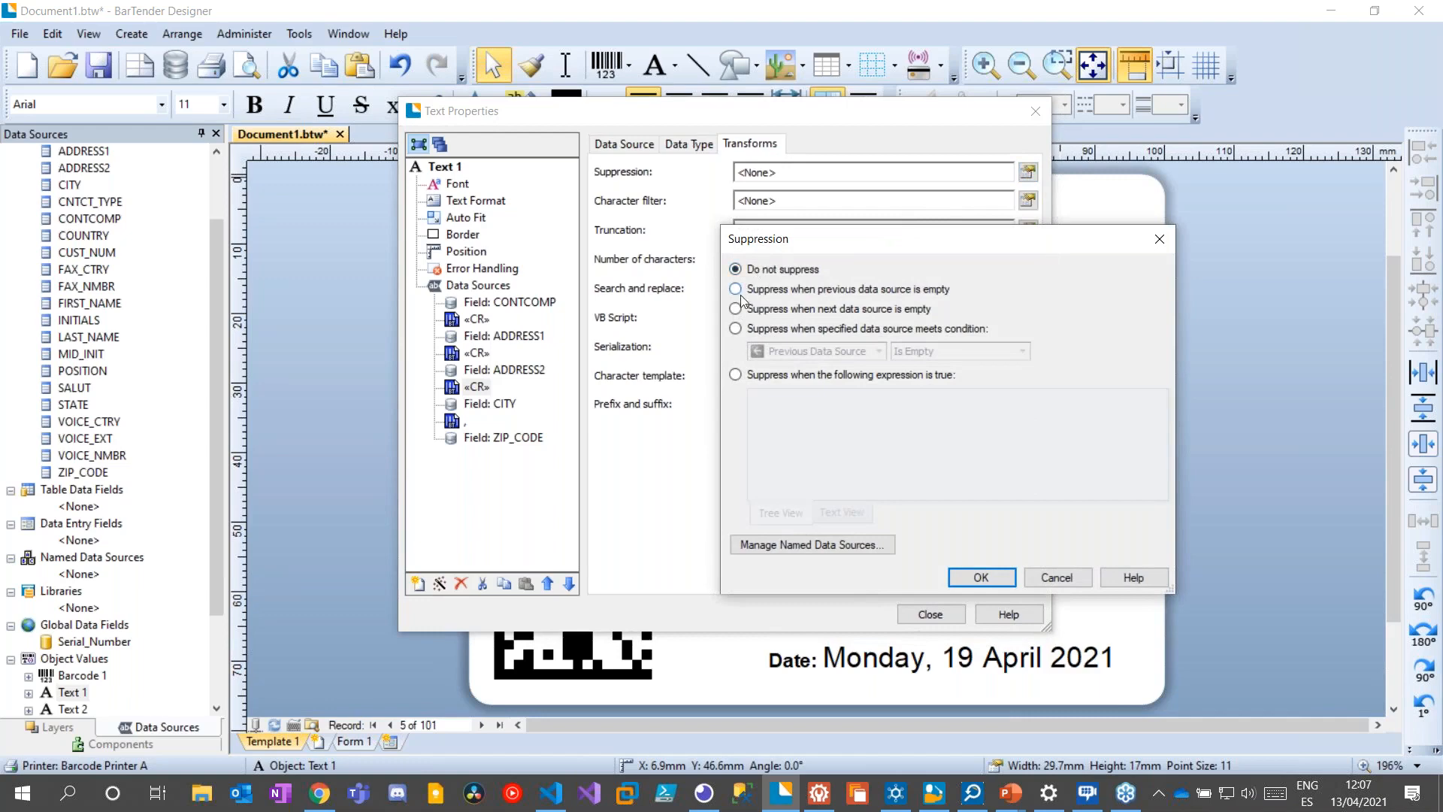
left_click(736, 289)
left_click(995, 579)
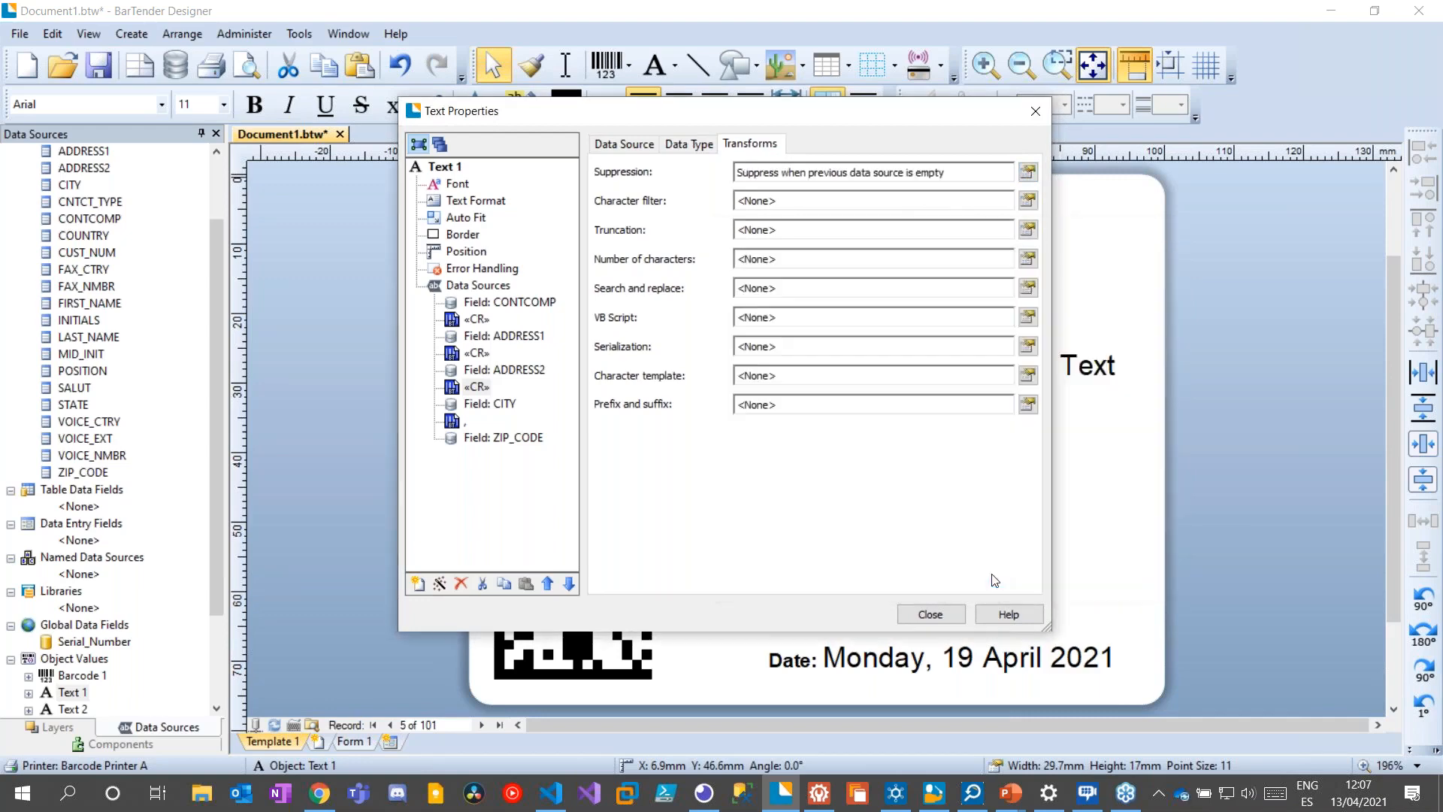
left_click(930, 615)
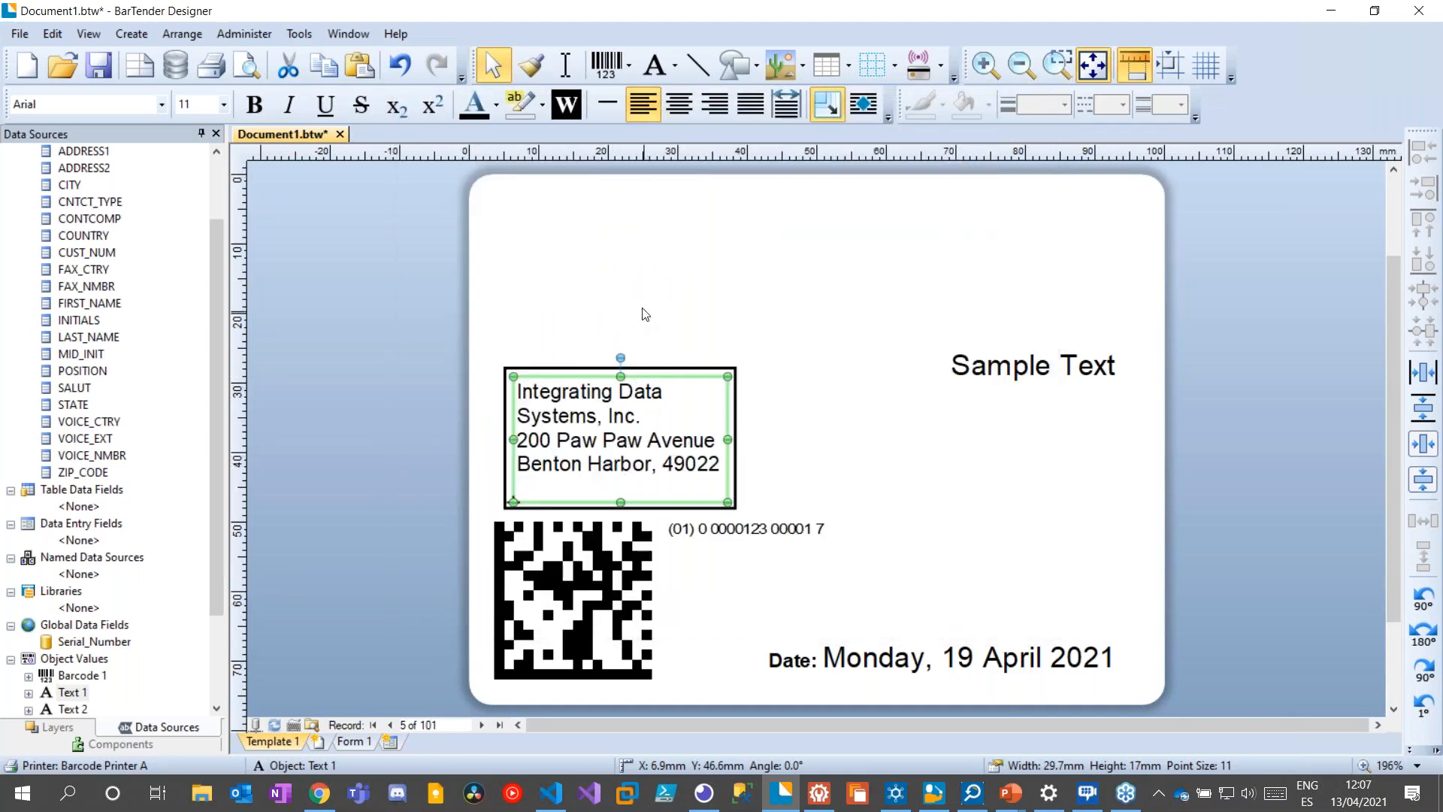
Move the rectangle and the address text together to the label's upper-left corner
left_click_drag(454, 322, 789, 517)
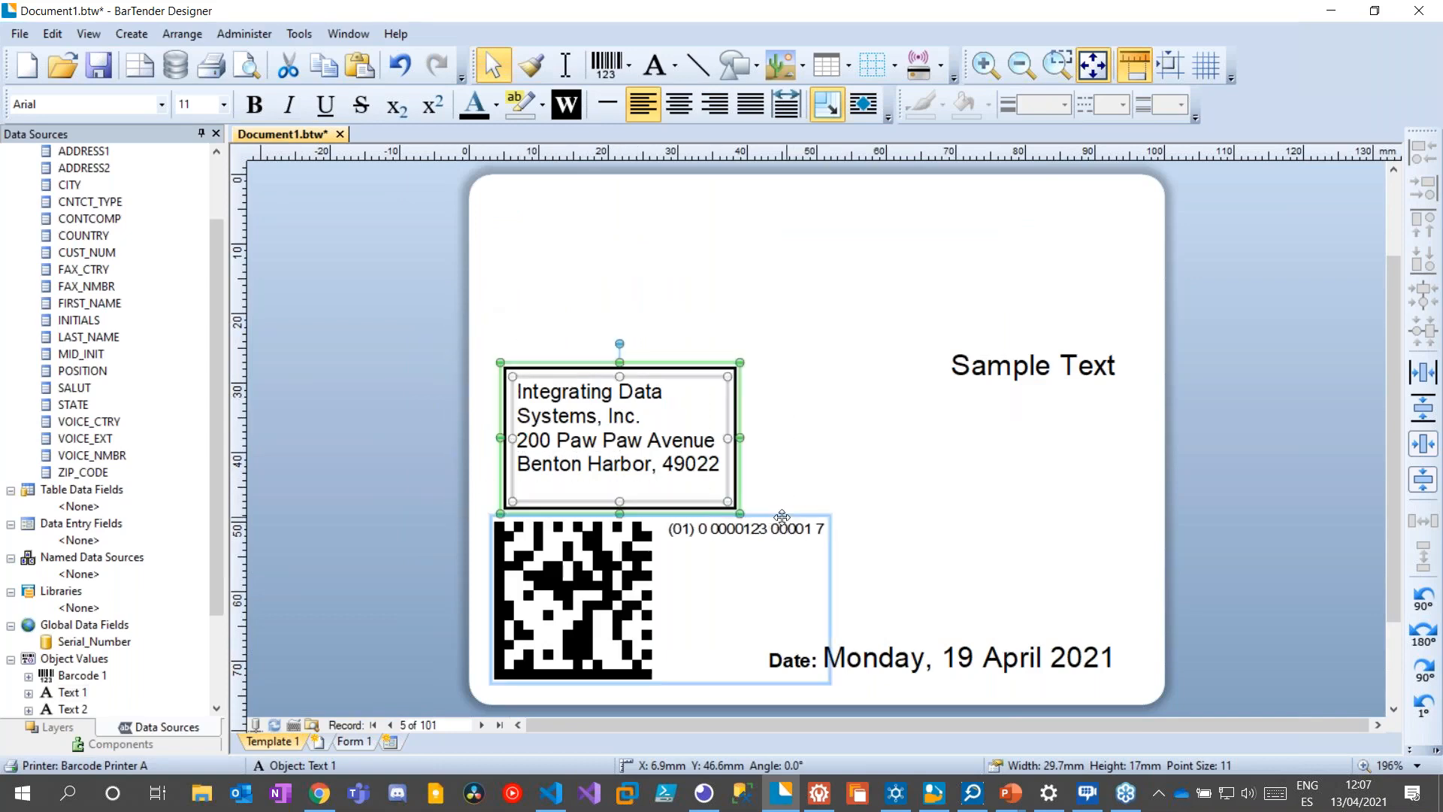
left_click_drag(683, 510, 666, 352)
left_click(729, 453)
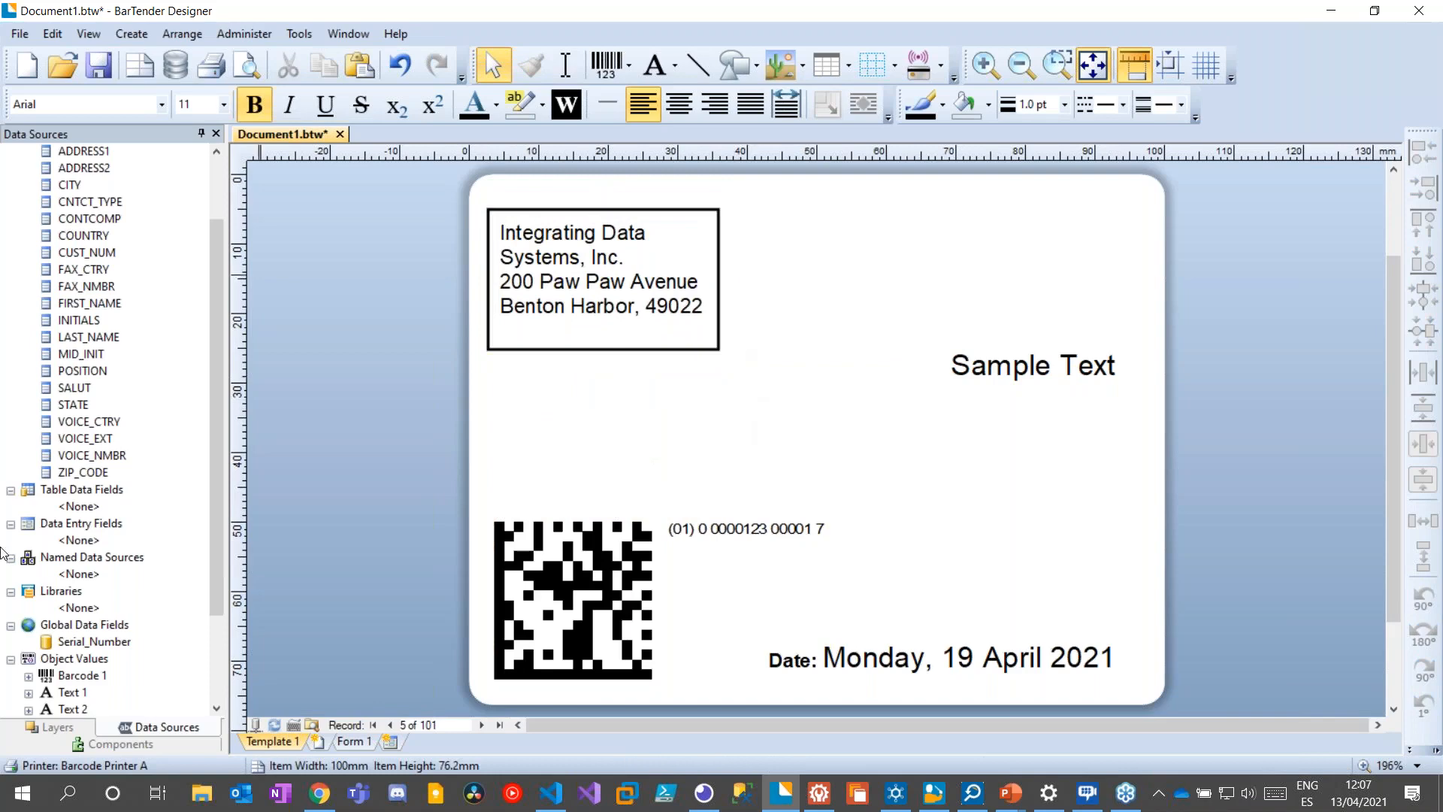
Save the Data Matrix barcode as a component named Test DM at the root of the Components library
left_click(119, 744)
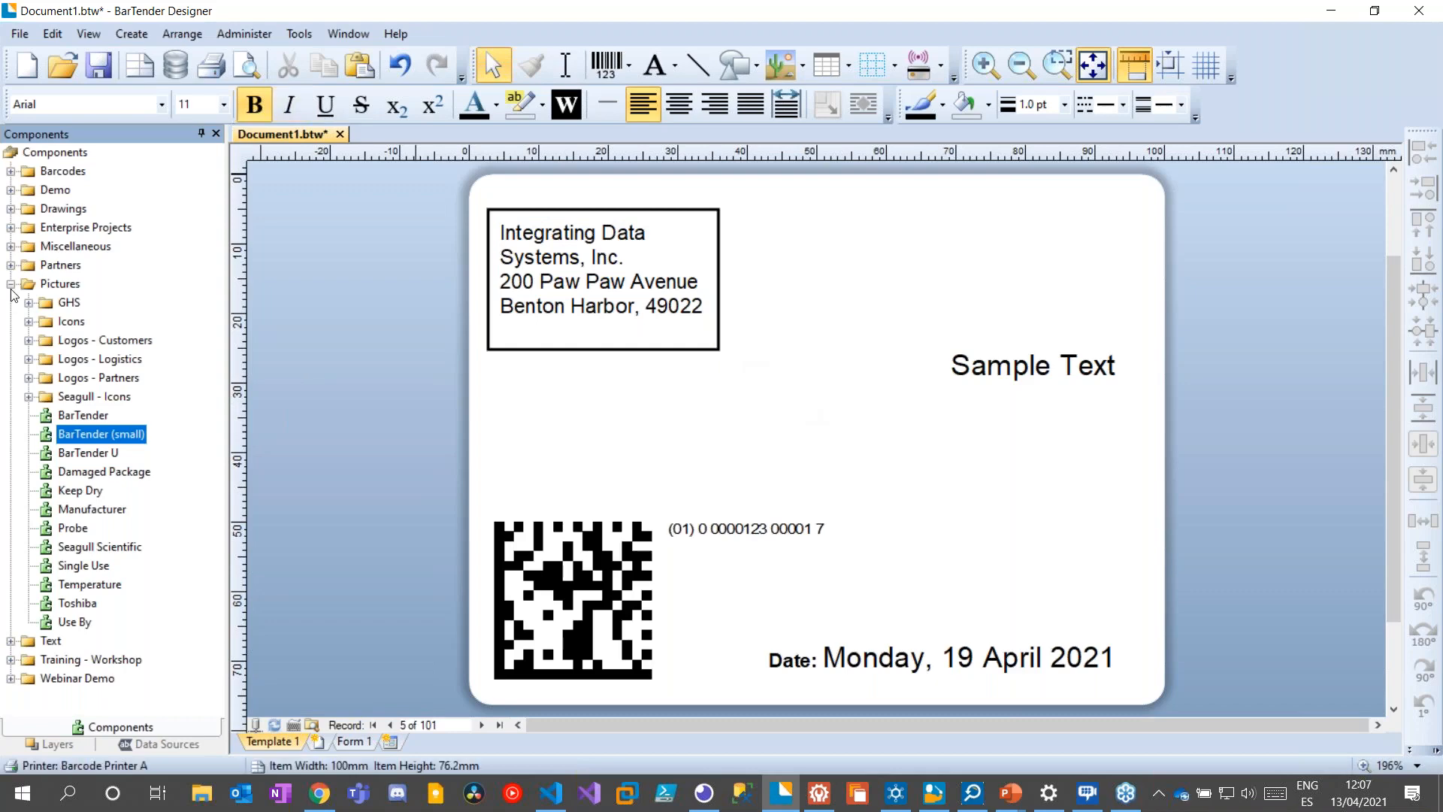
left_click(53, 152)
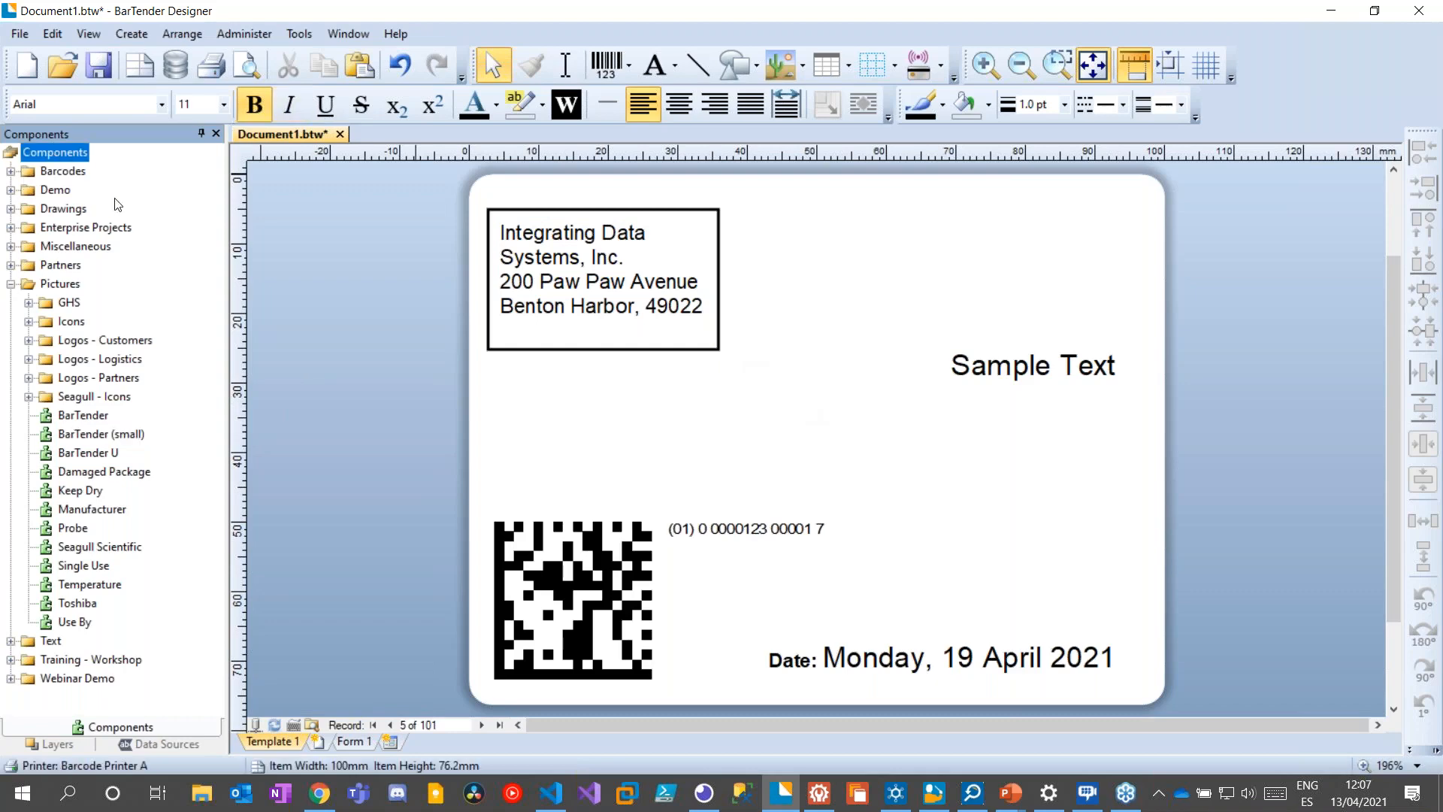
left_click(542, 567)
right_click(543, 567)
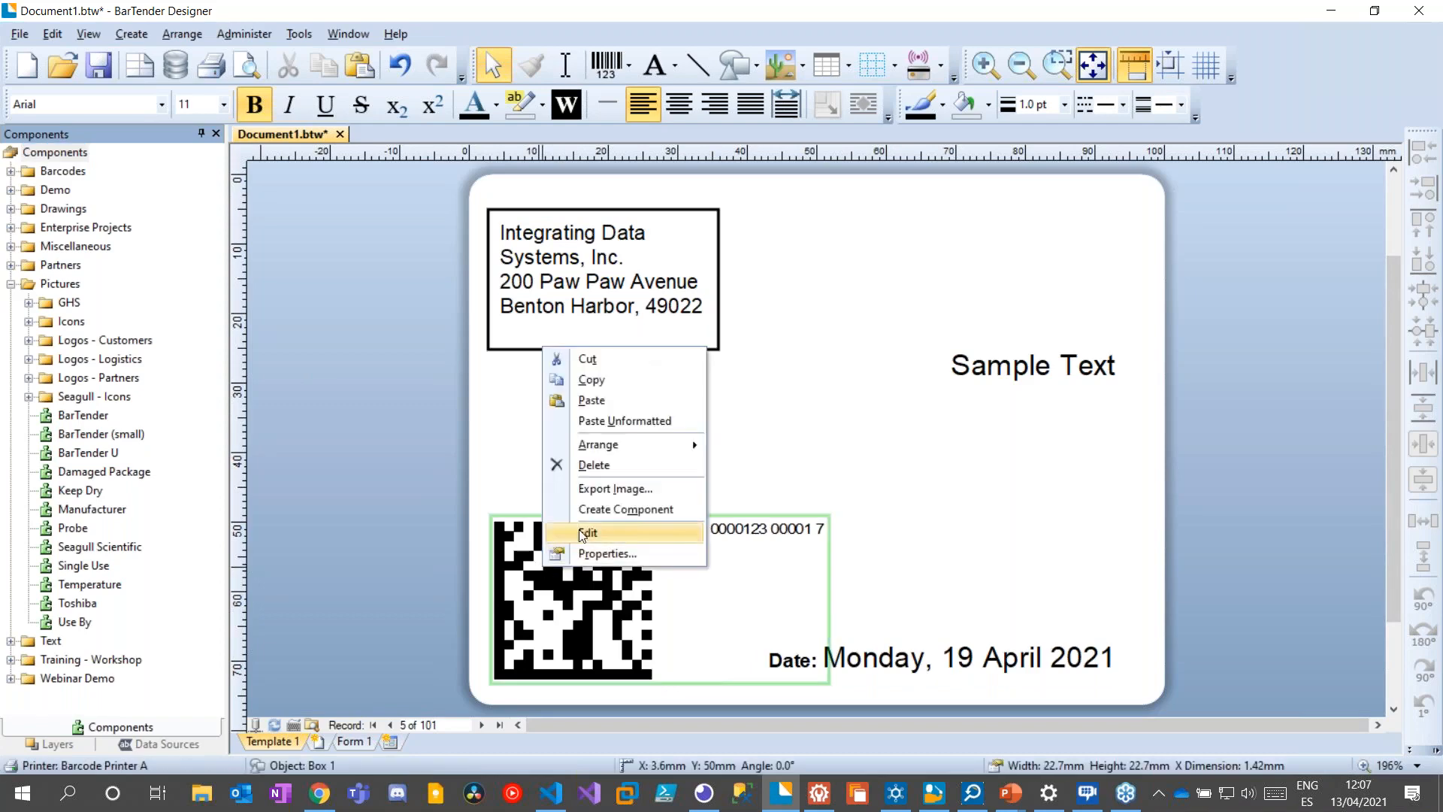
left_click(628, 510)
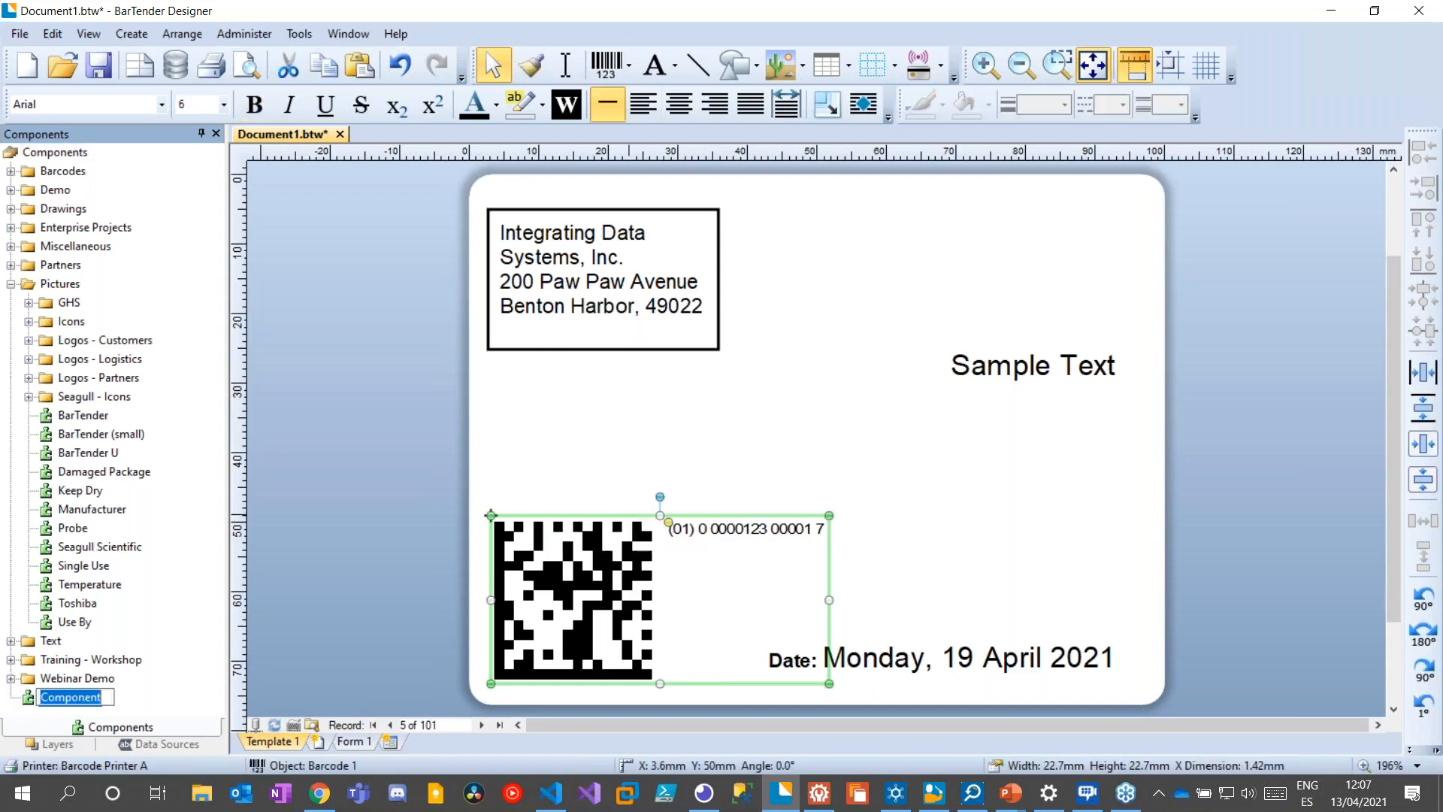
type("Test DM")
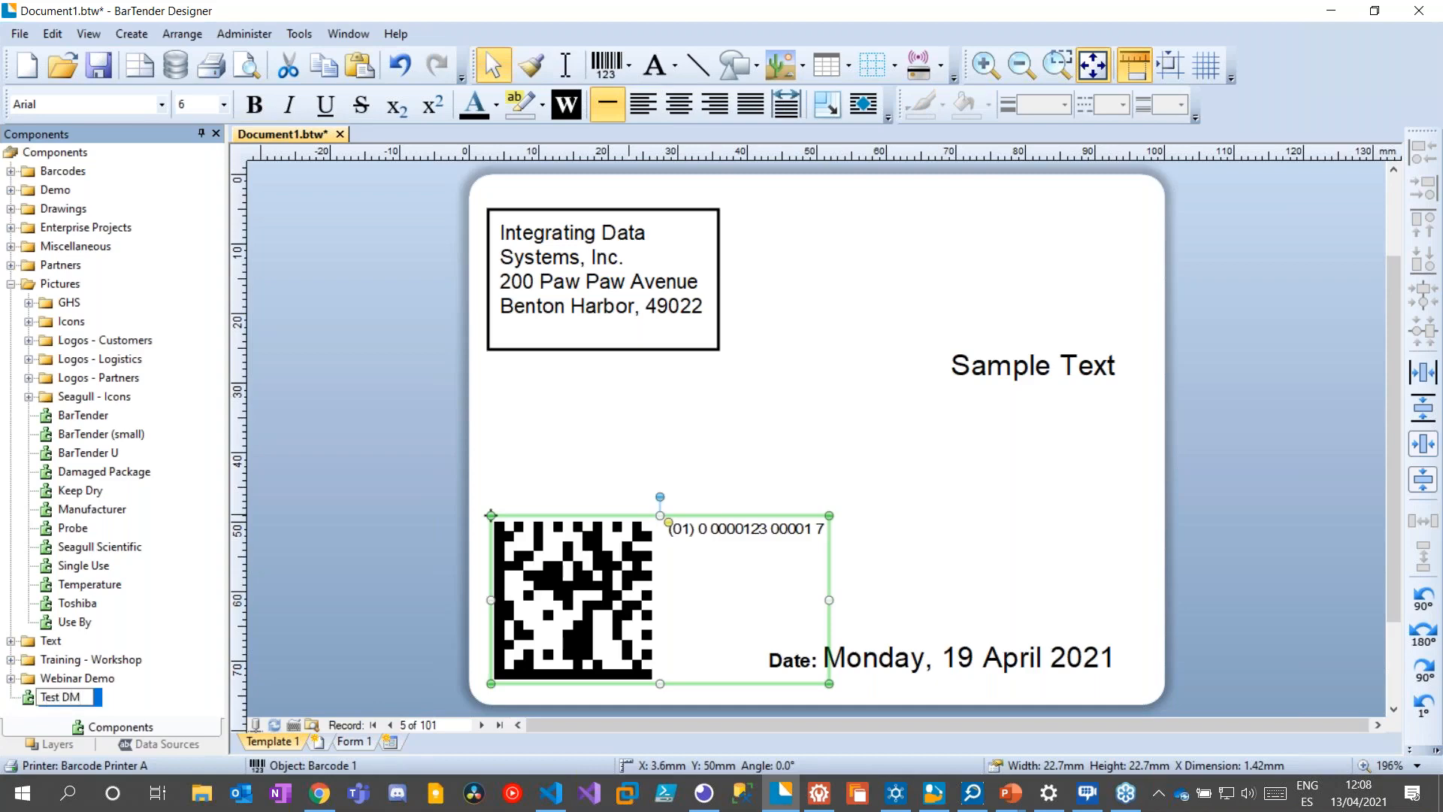
key("Return")
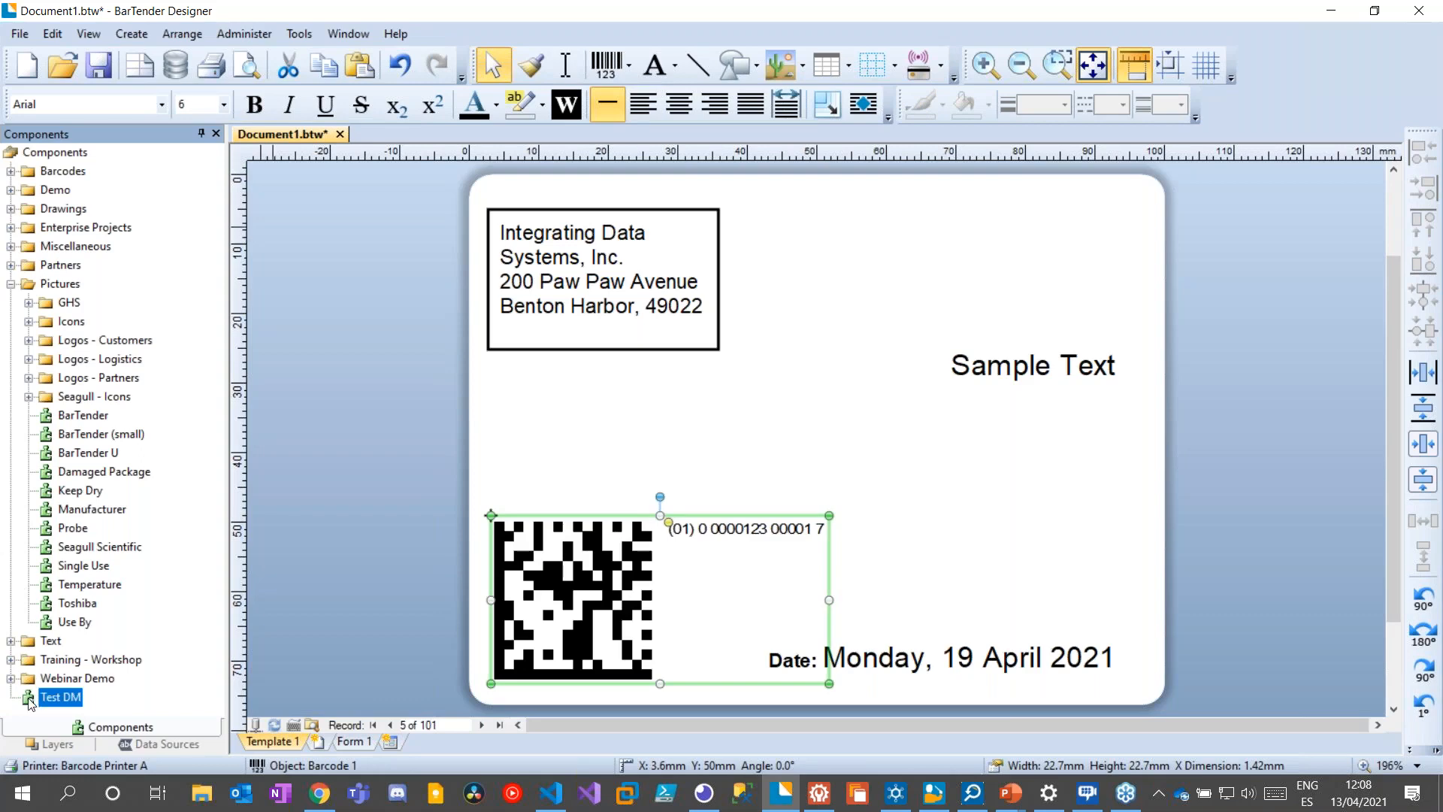
Try placing a second barcode from the Test DM component in the label's upper-right area, and undo the placement
left_click_drag(30, 699, 937, 267)
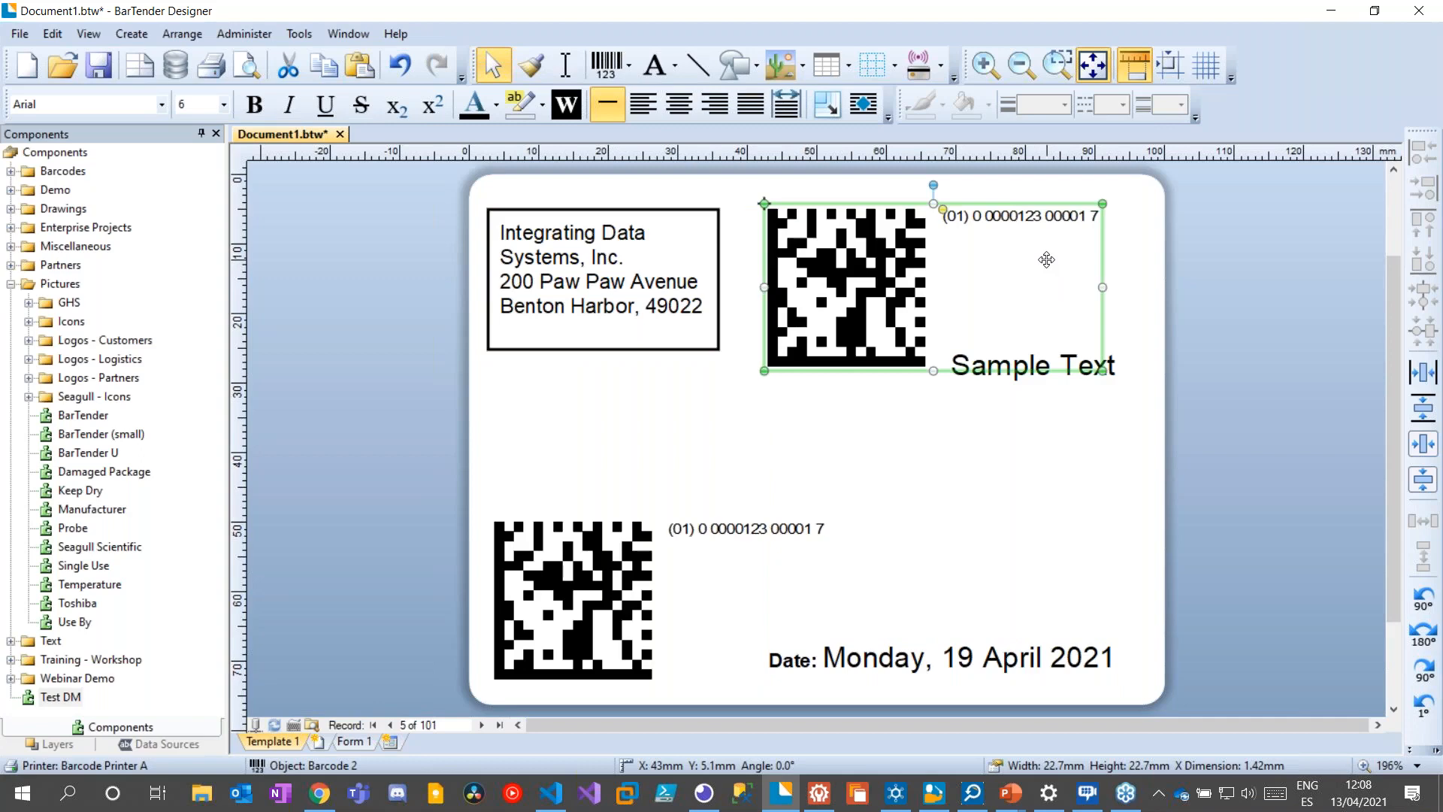
key("ctrl+z")
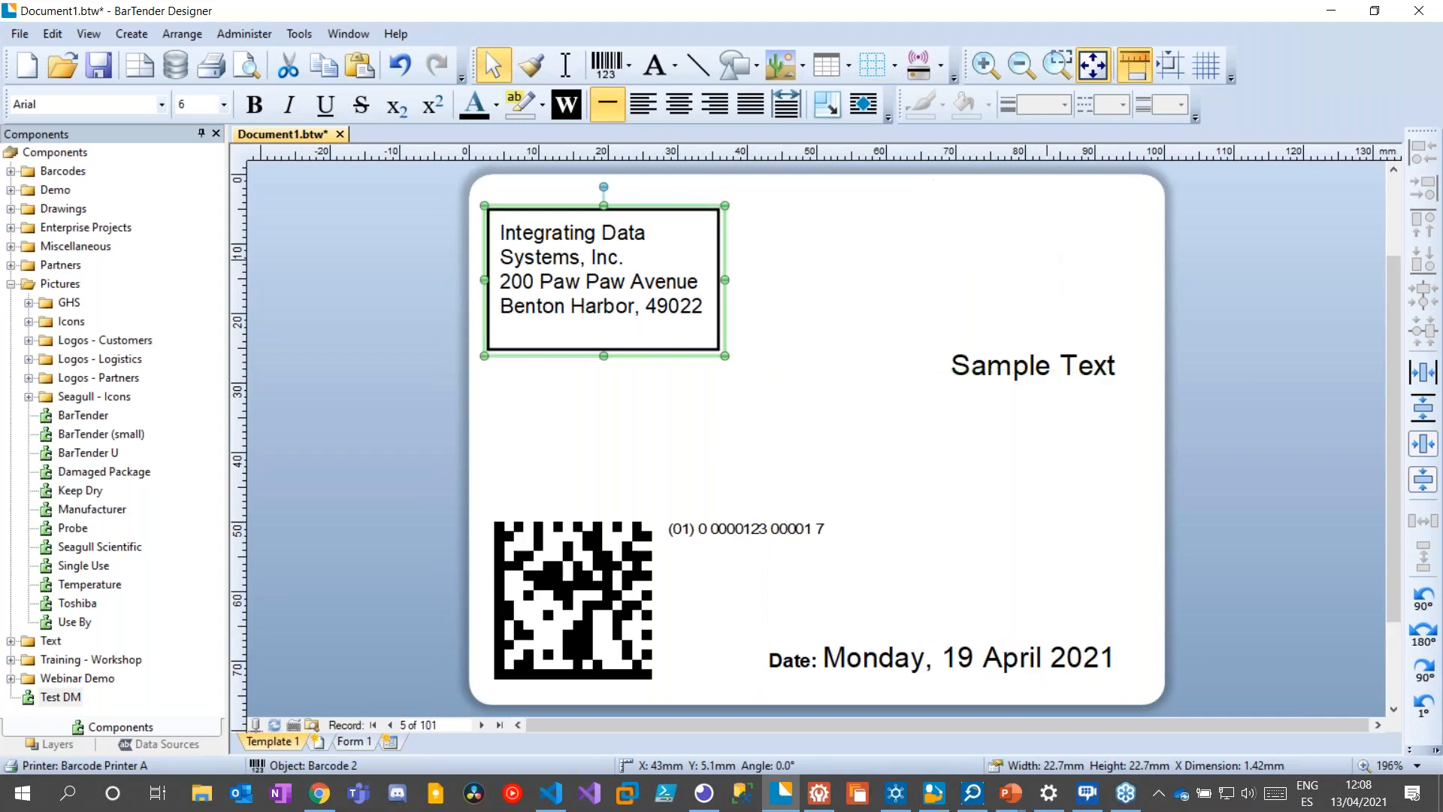
Place the Test DM component in the lower-left corner of a new document, and close that document without saving it
left_click(30, 73)
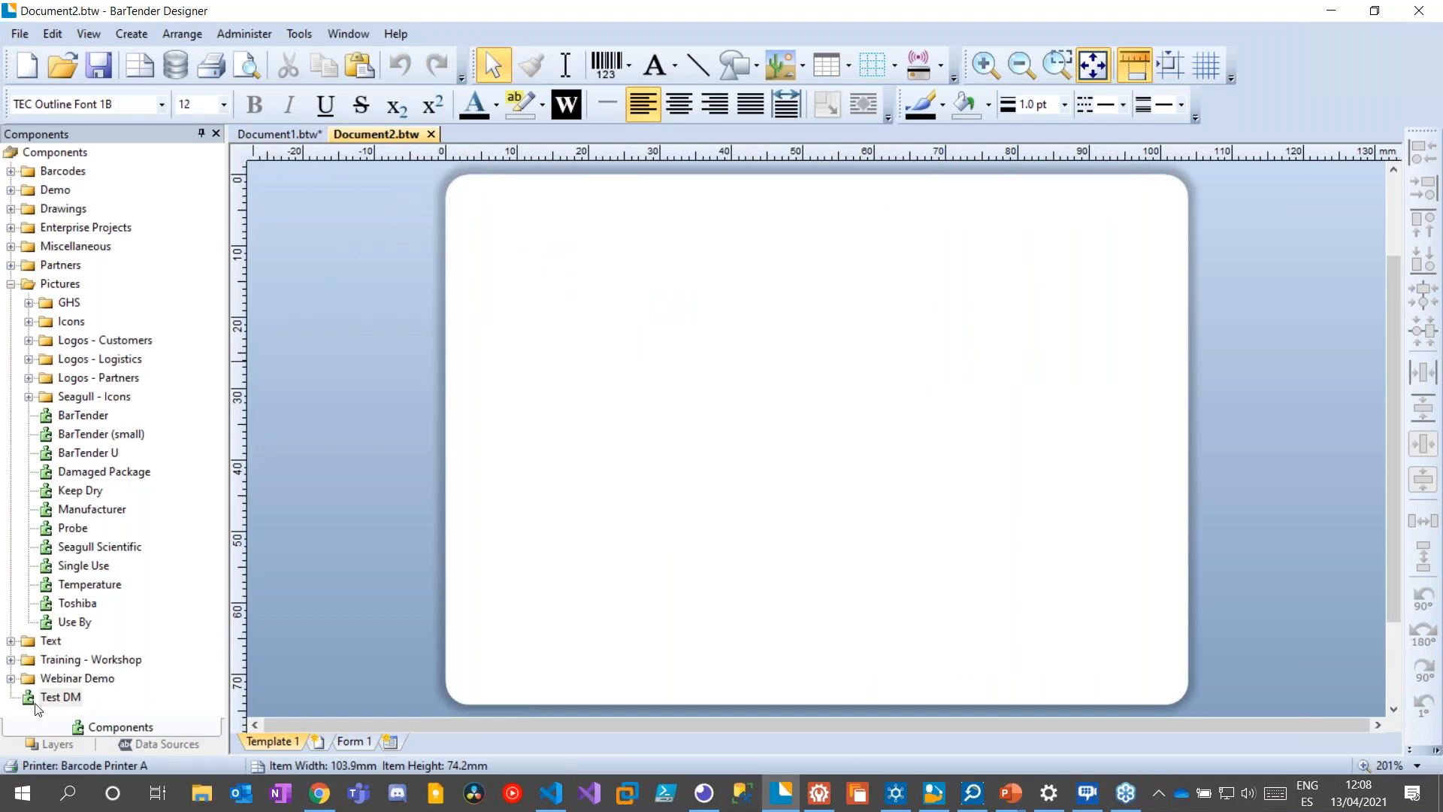
left_click(30, 701)
left_click_drag(31, 700, 850, 470)
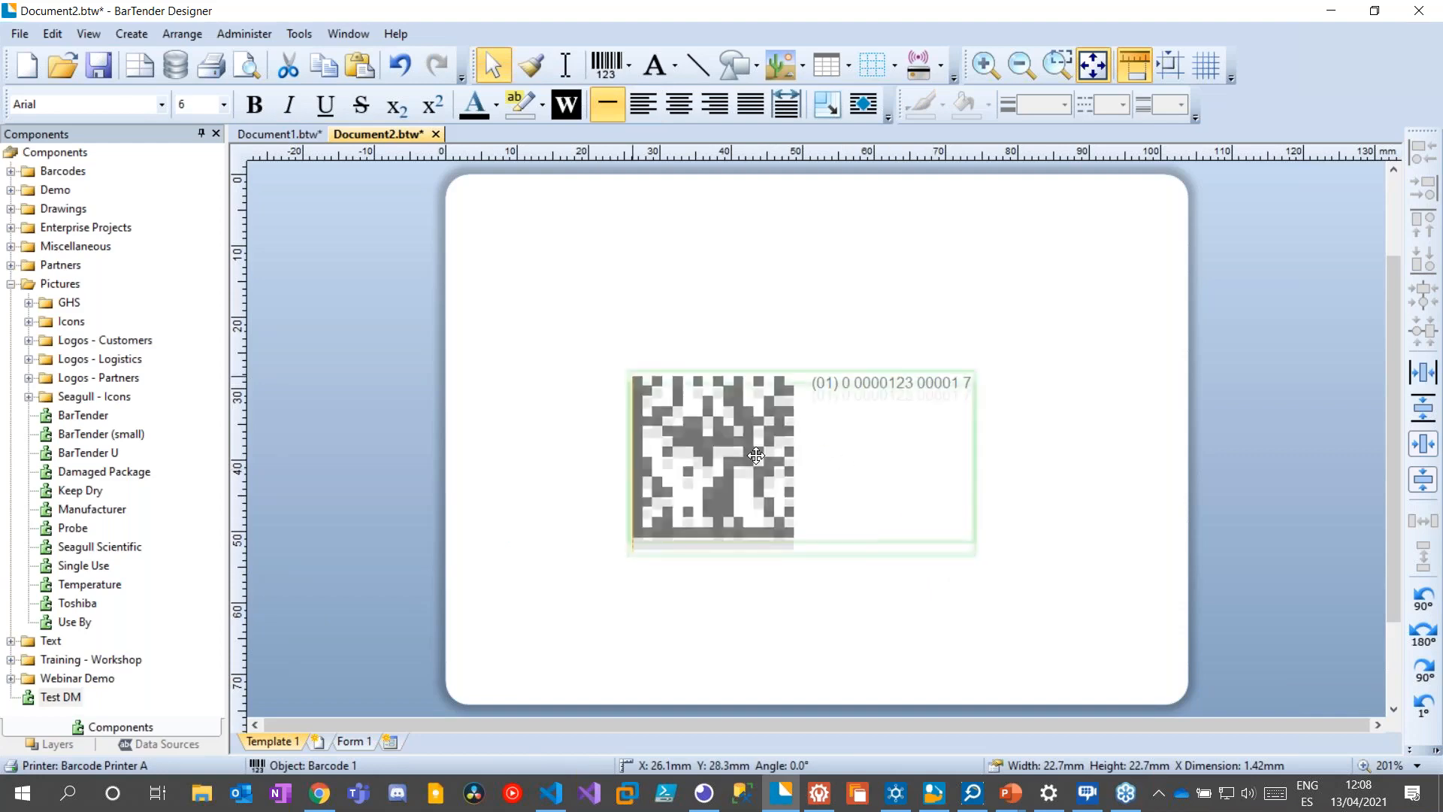
left_click_drag(751, 469, 762, 436)
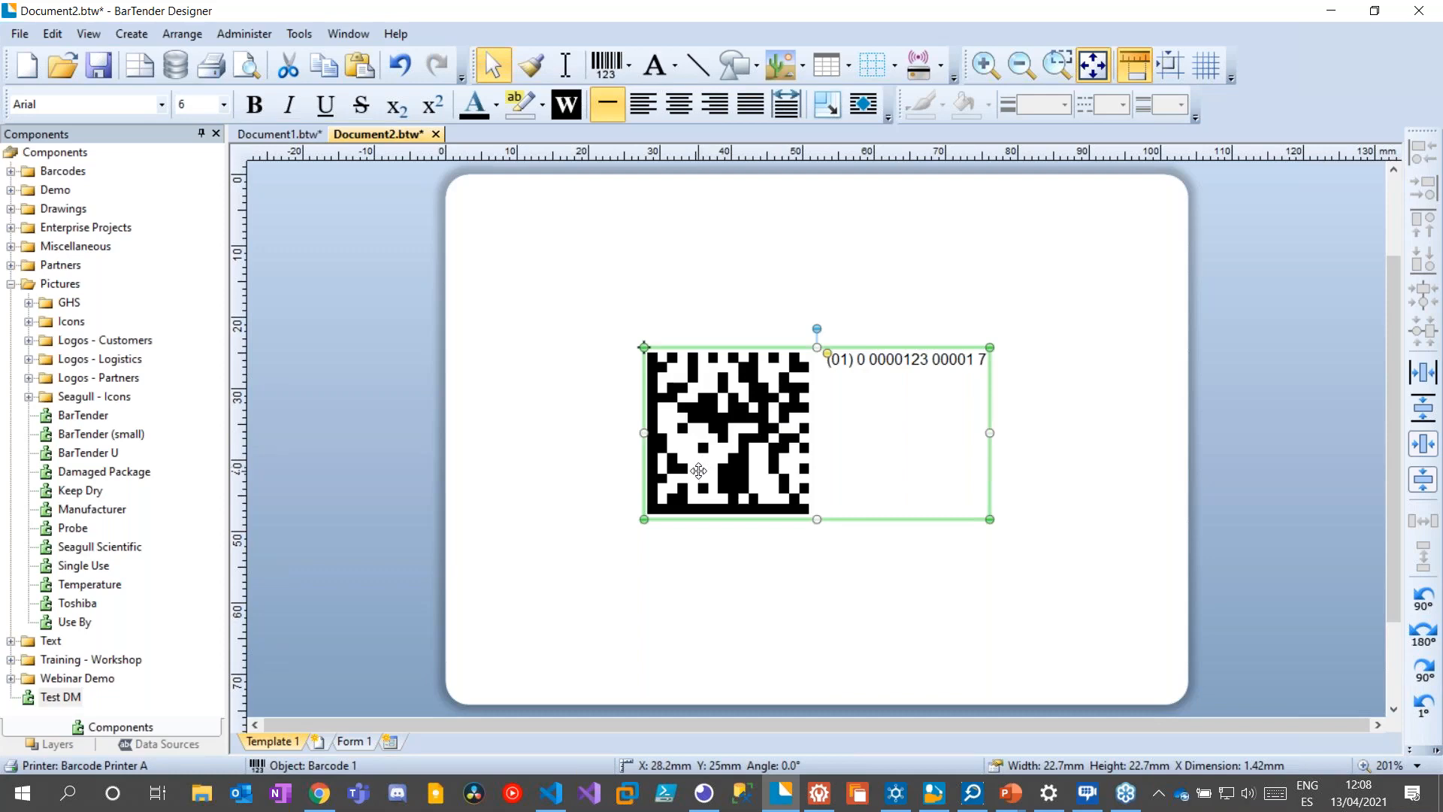
left_click_drag(713, 457, 550, 612)
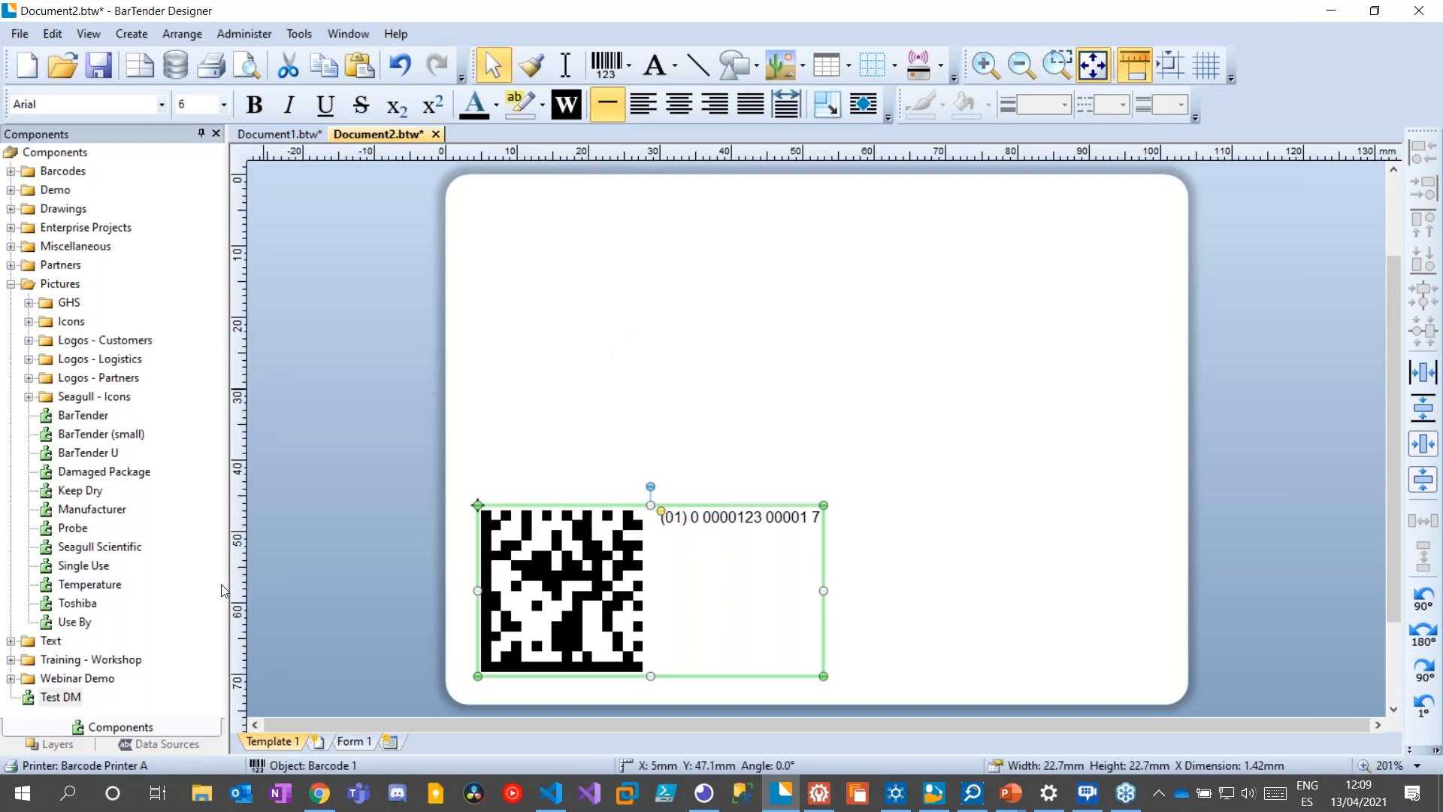
left_click(436, 134)
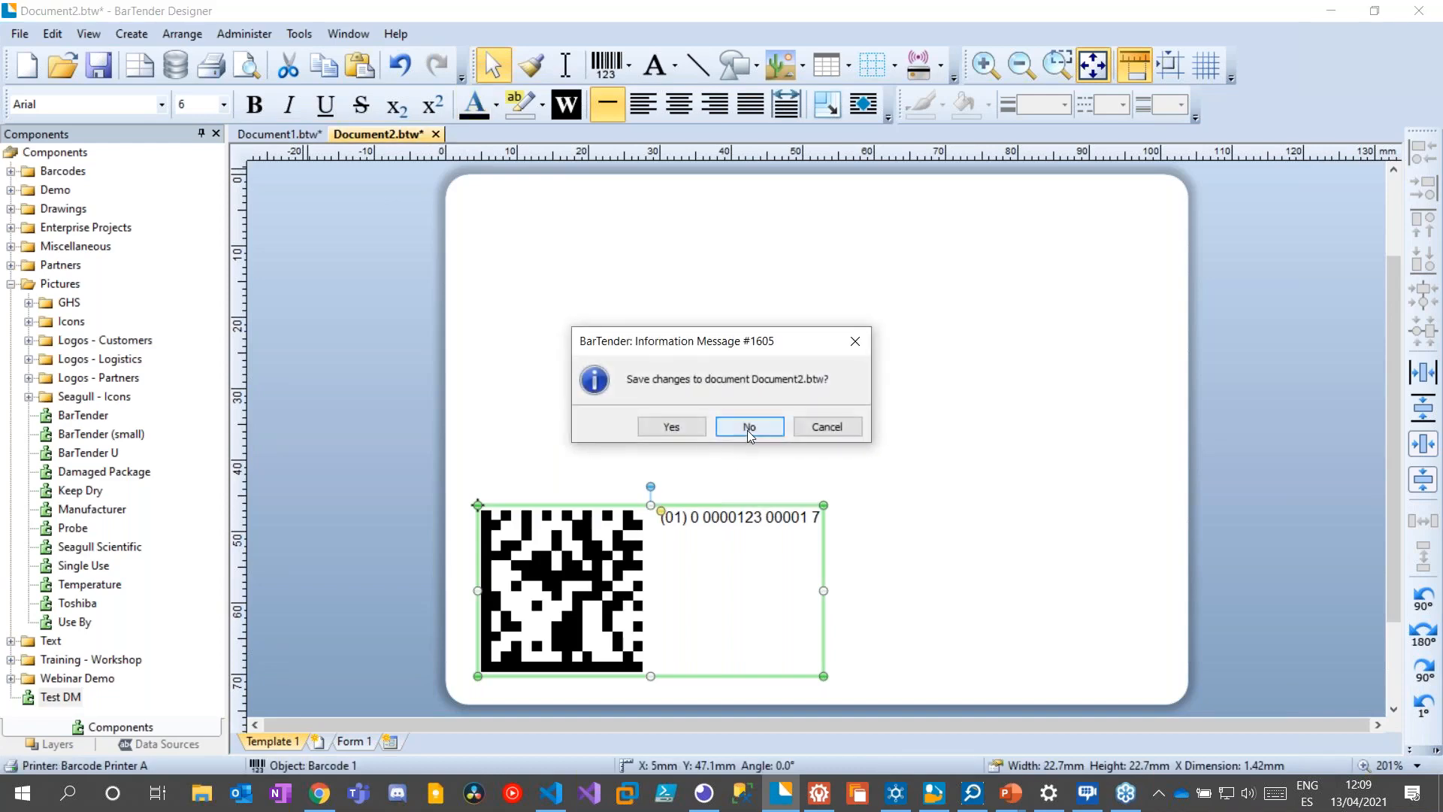
left_click(747, 434)
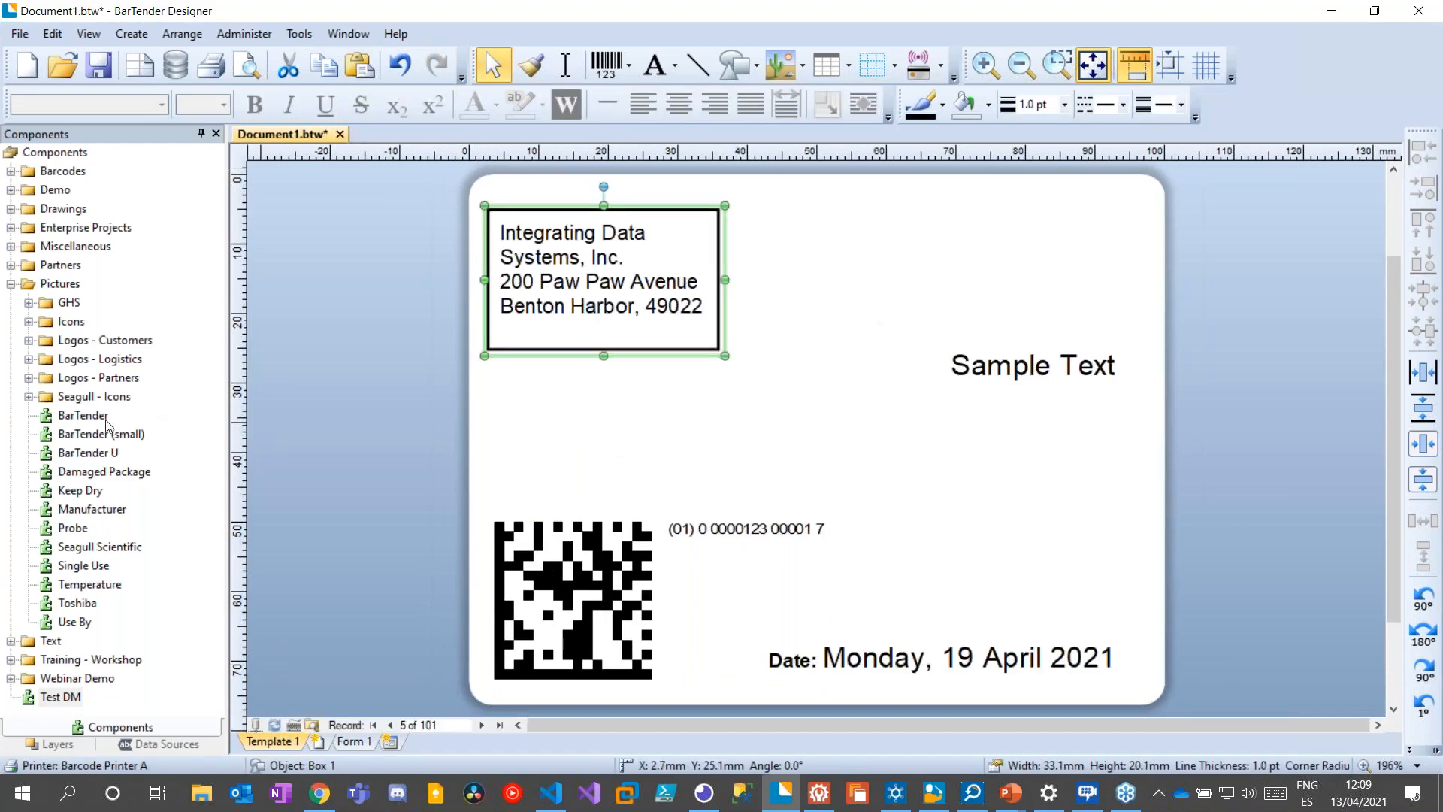
Place the BarTender (small) logo component in the label's upper-right corner
left_click_drag(90, 436, 1041, 225)
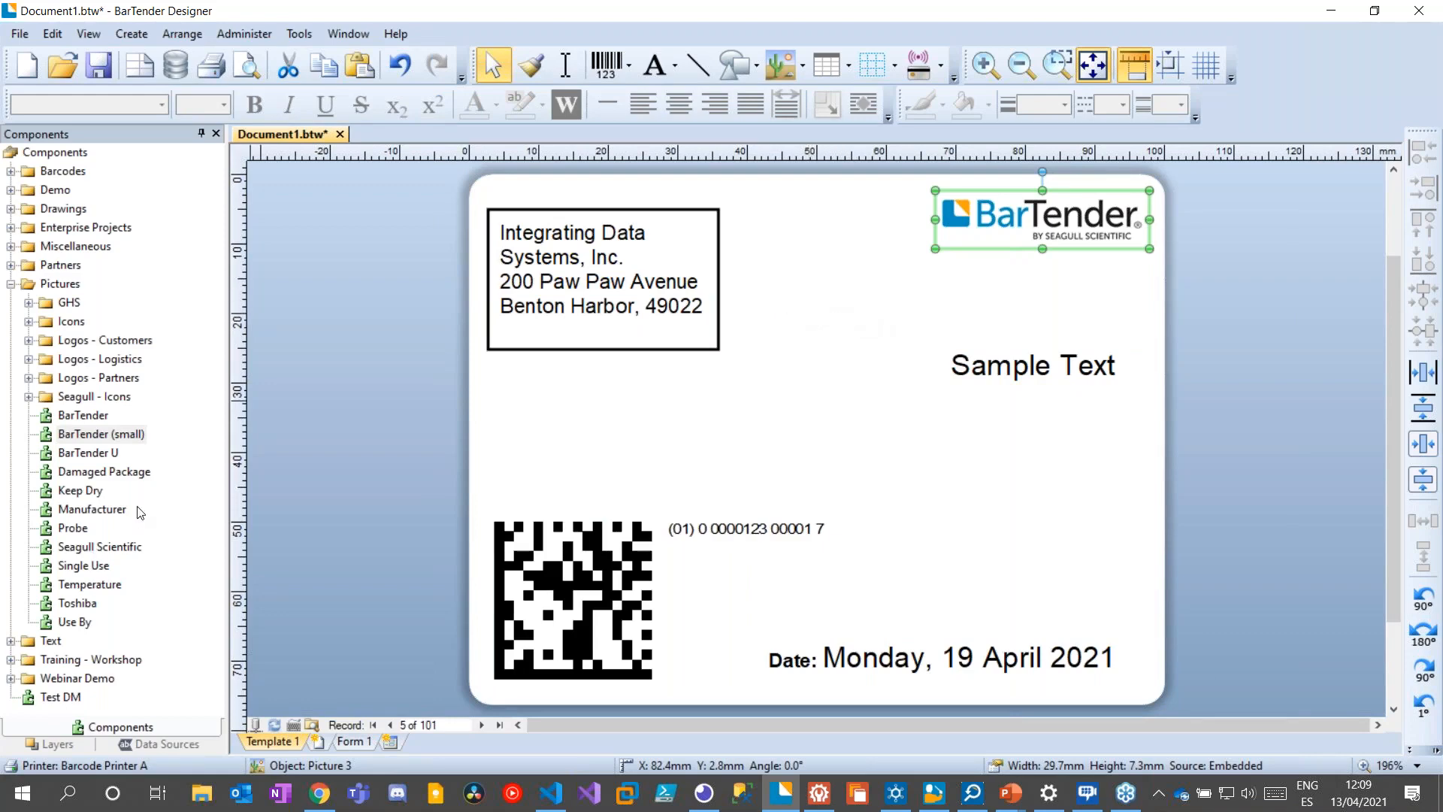
Place the Lorem long 8pt text component across the middle of the label and wrap it around the other objects' borders
left_click(11, 641)
scroll(60, 616, "down", 1)
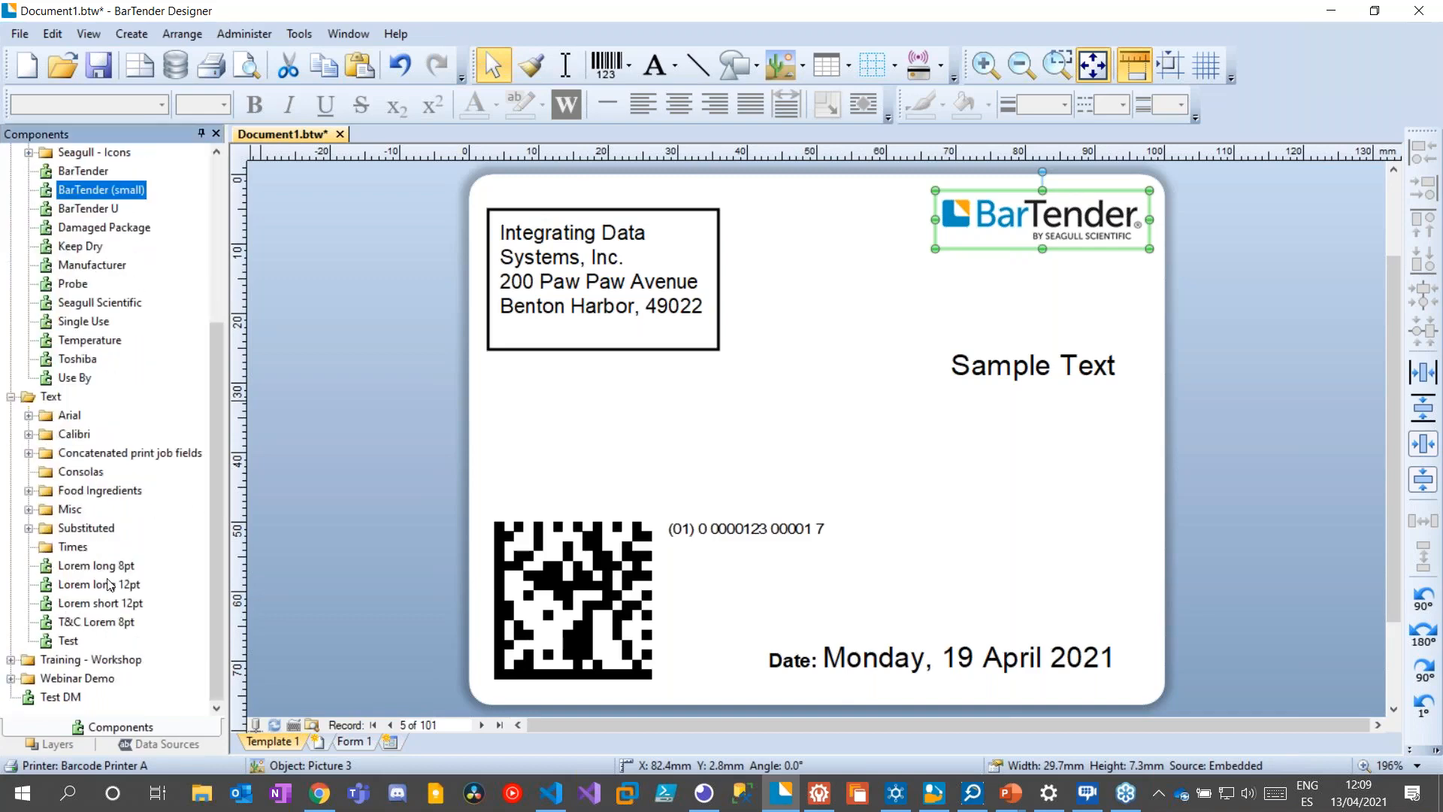
left_click_drag(105, 585, 830, 410)
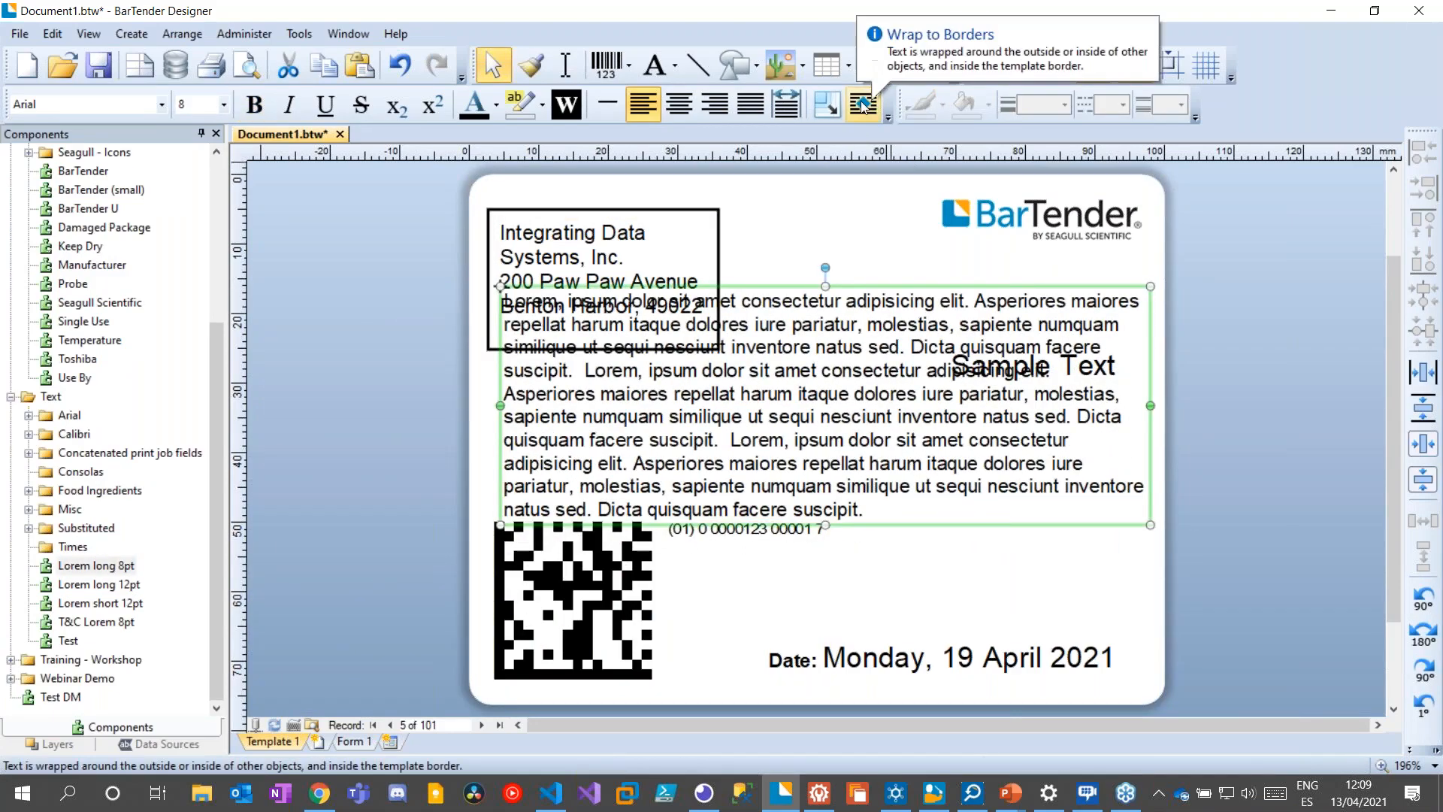
left_click(863, 105)
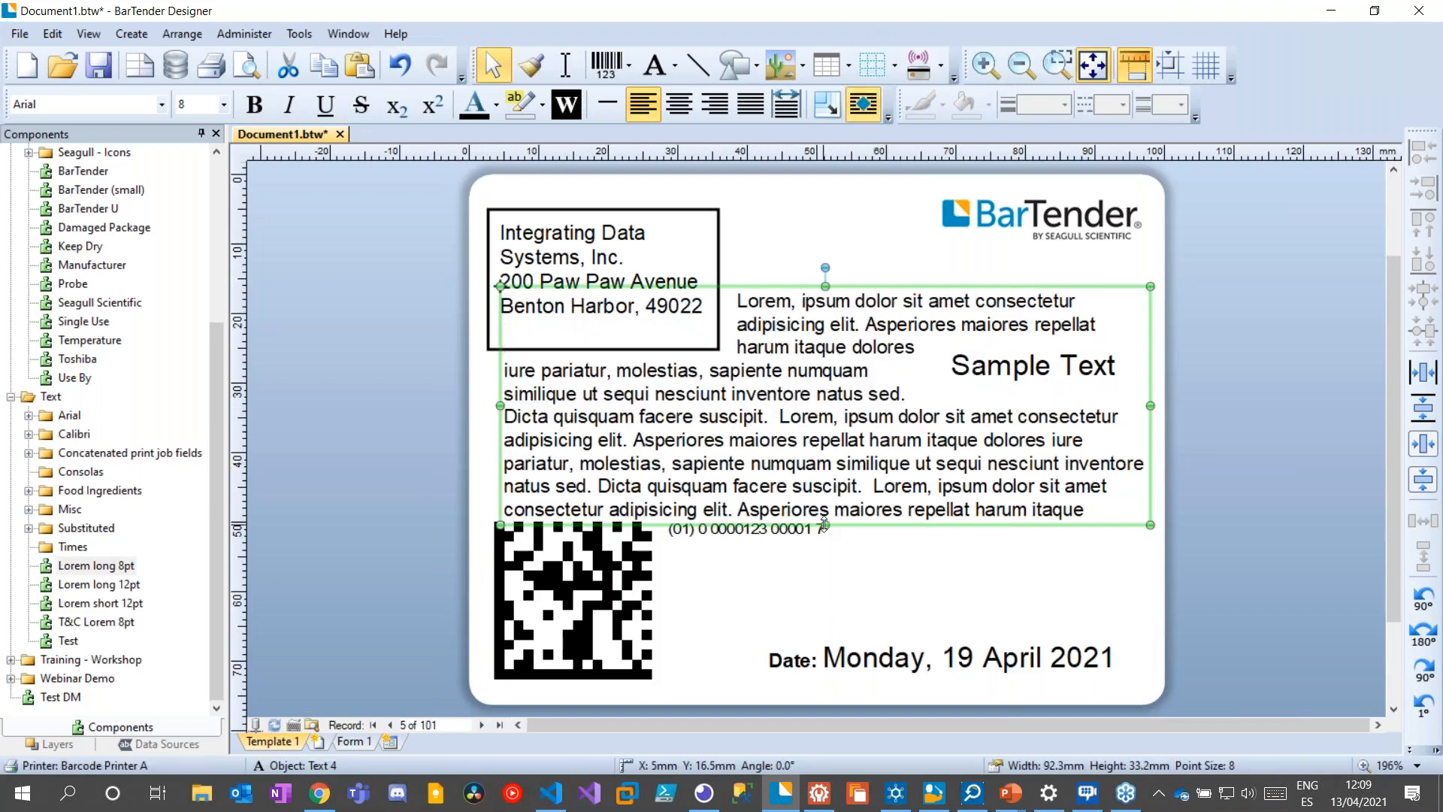
Stretch the wrapped Lorem text box up and down to about 65.4 mm high, and delete it
left_click_drag(826, 524, 816, 645)
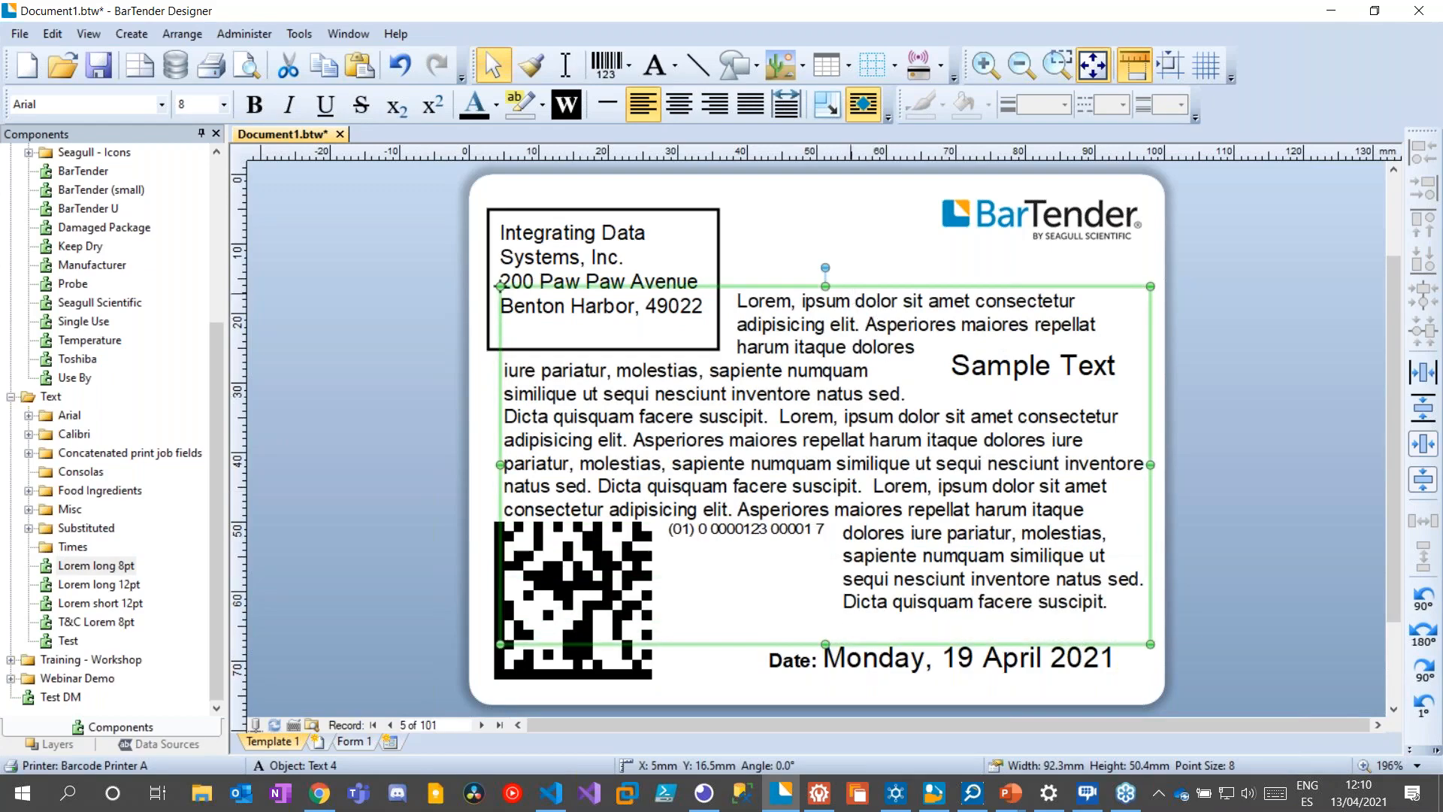
left_click_drag(825, 286, 825, 182)
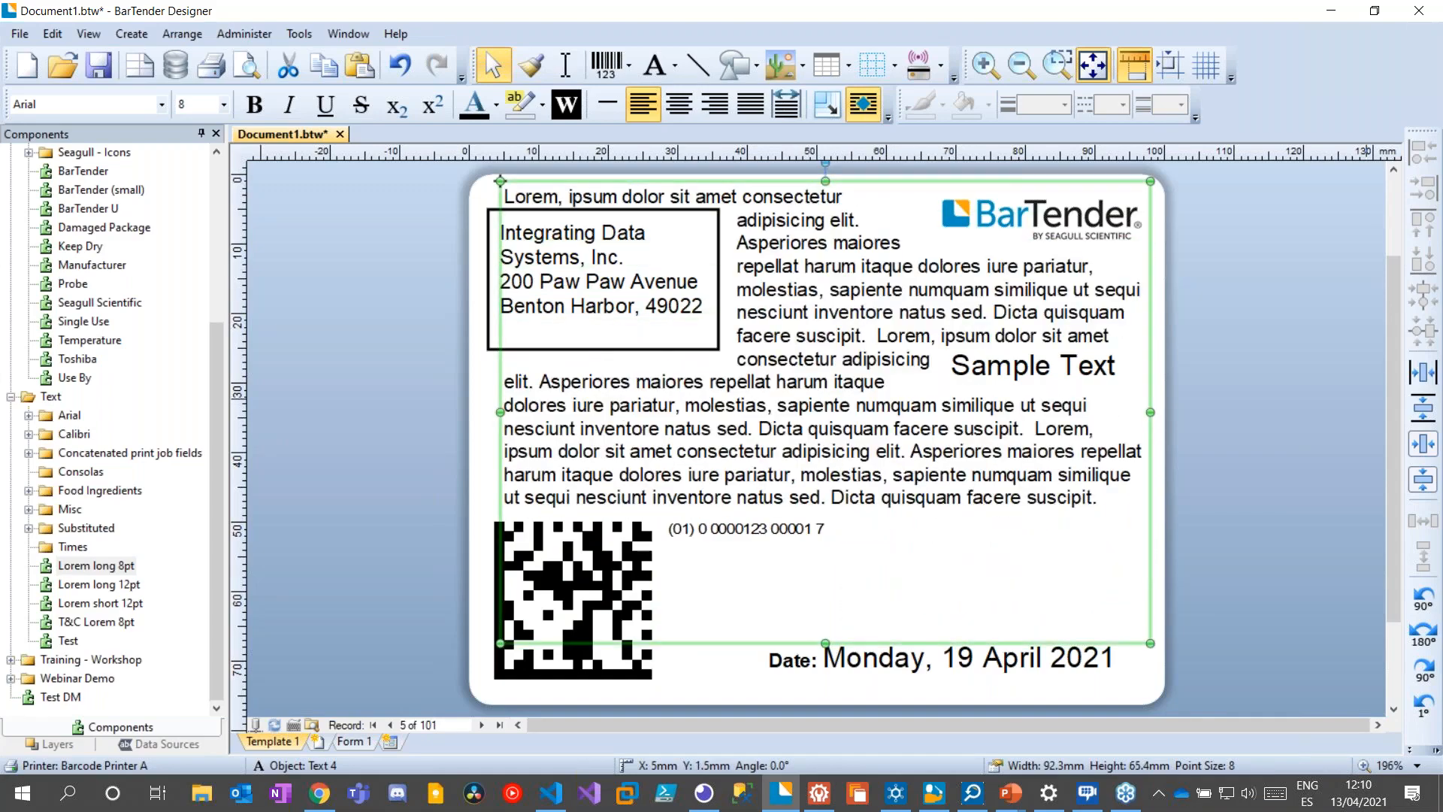
key("Delete")
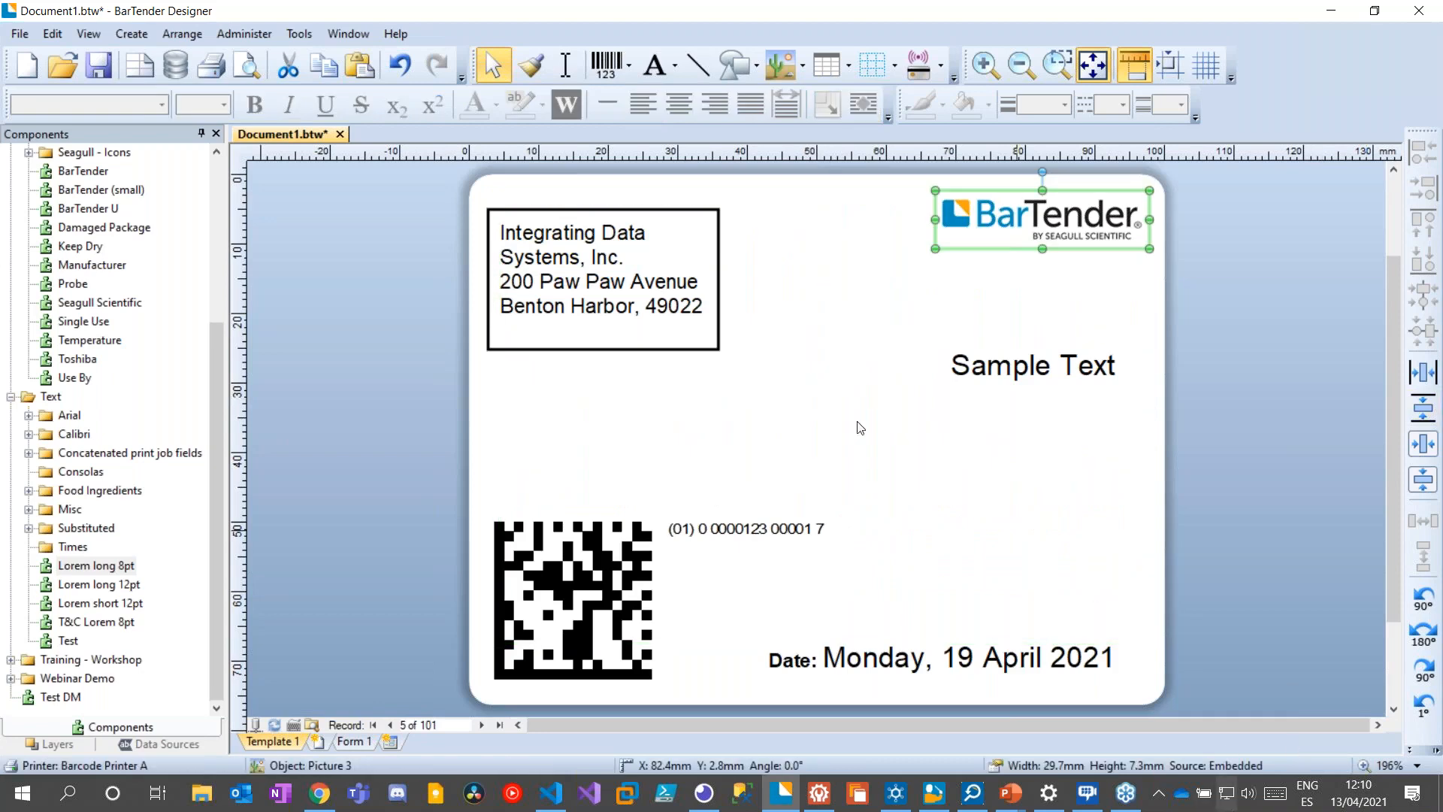
Delete the Sample Text object below the logo
double_click(1058, 369)
left_click(1041, 342)
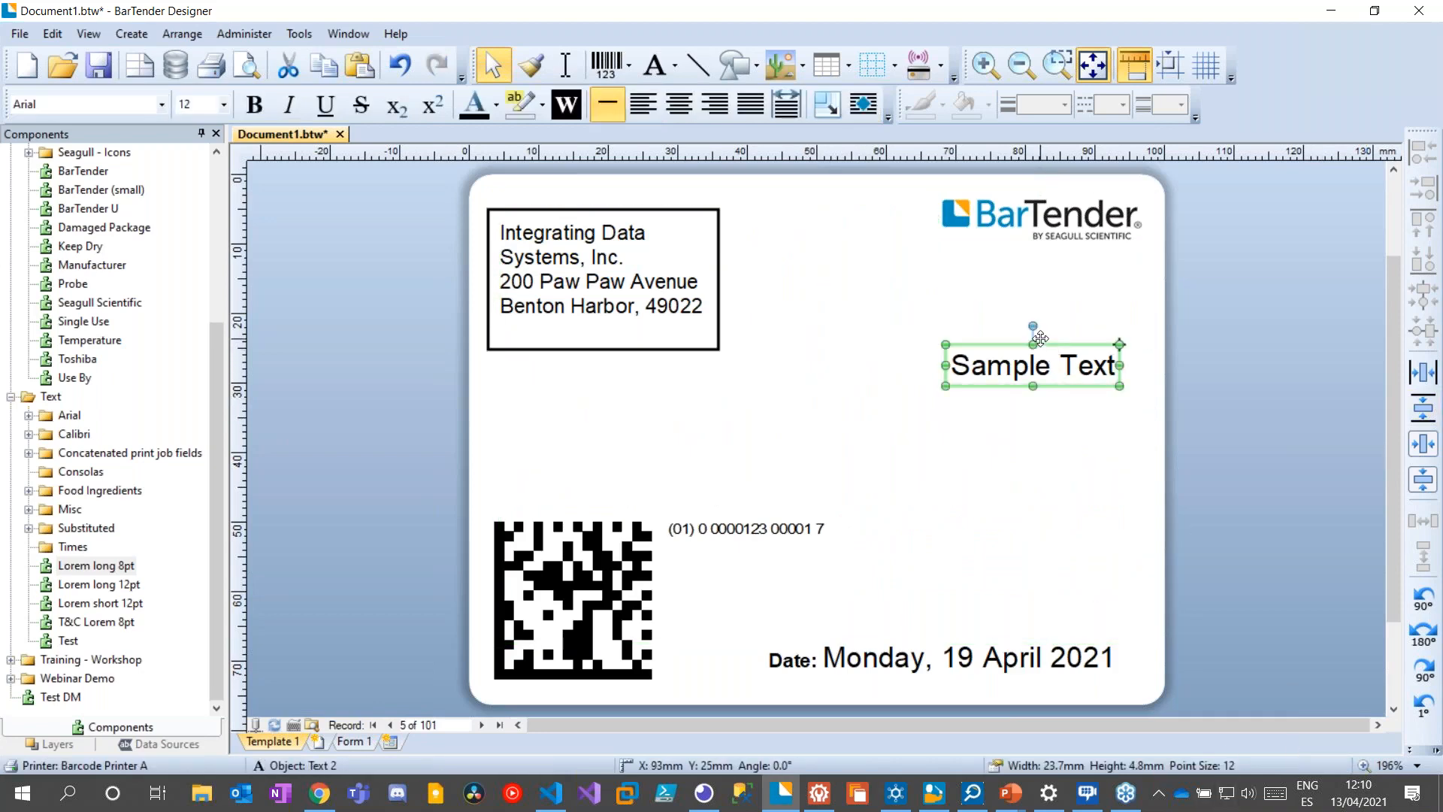
key("Delete")
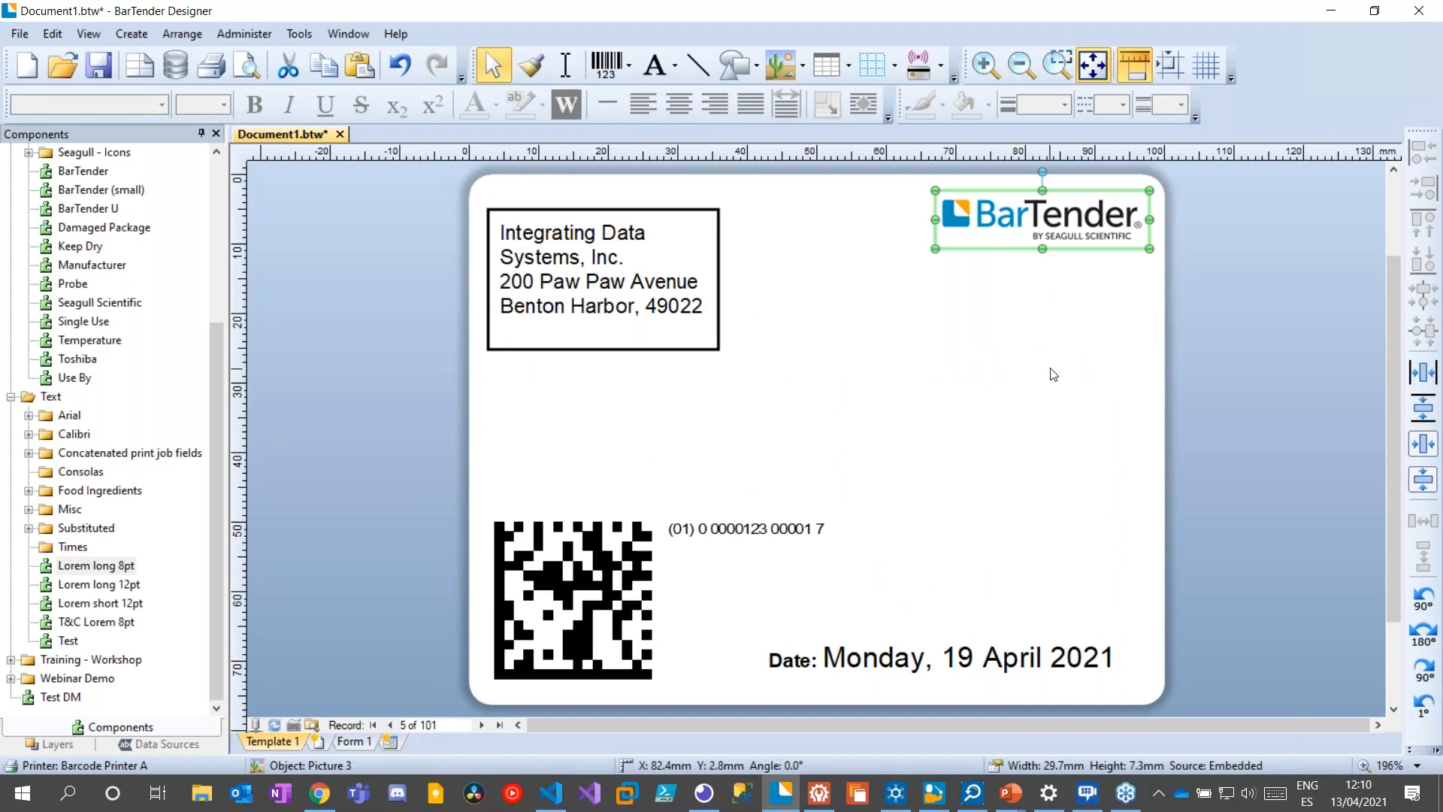
left_click(1051, 374)
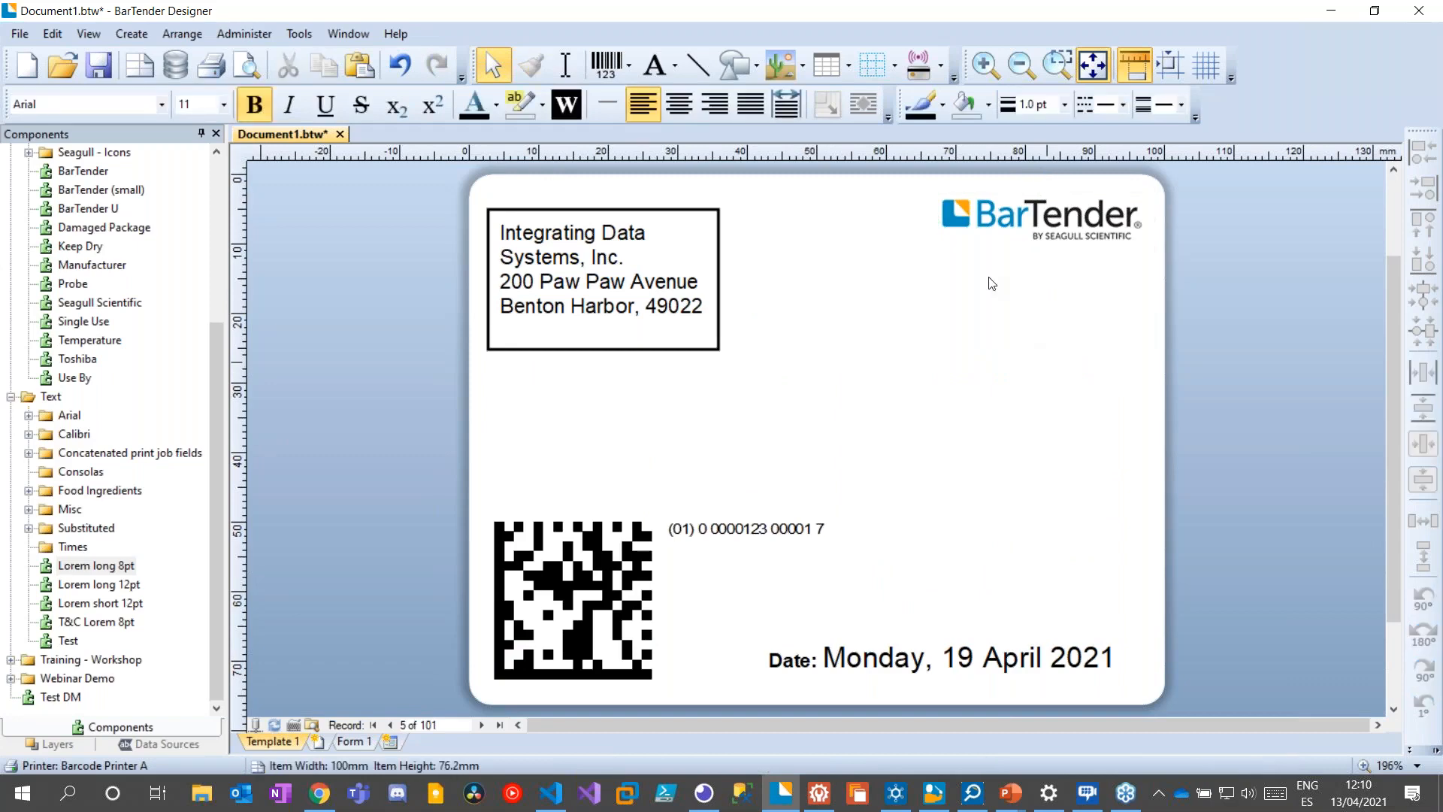
left_click(19, 36)
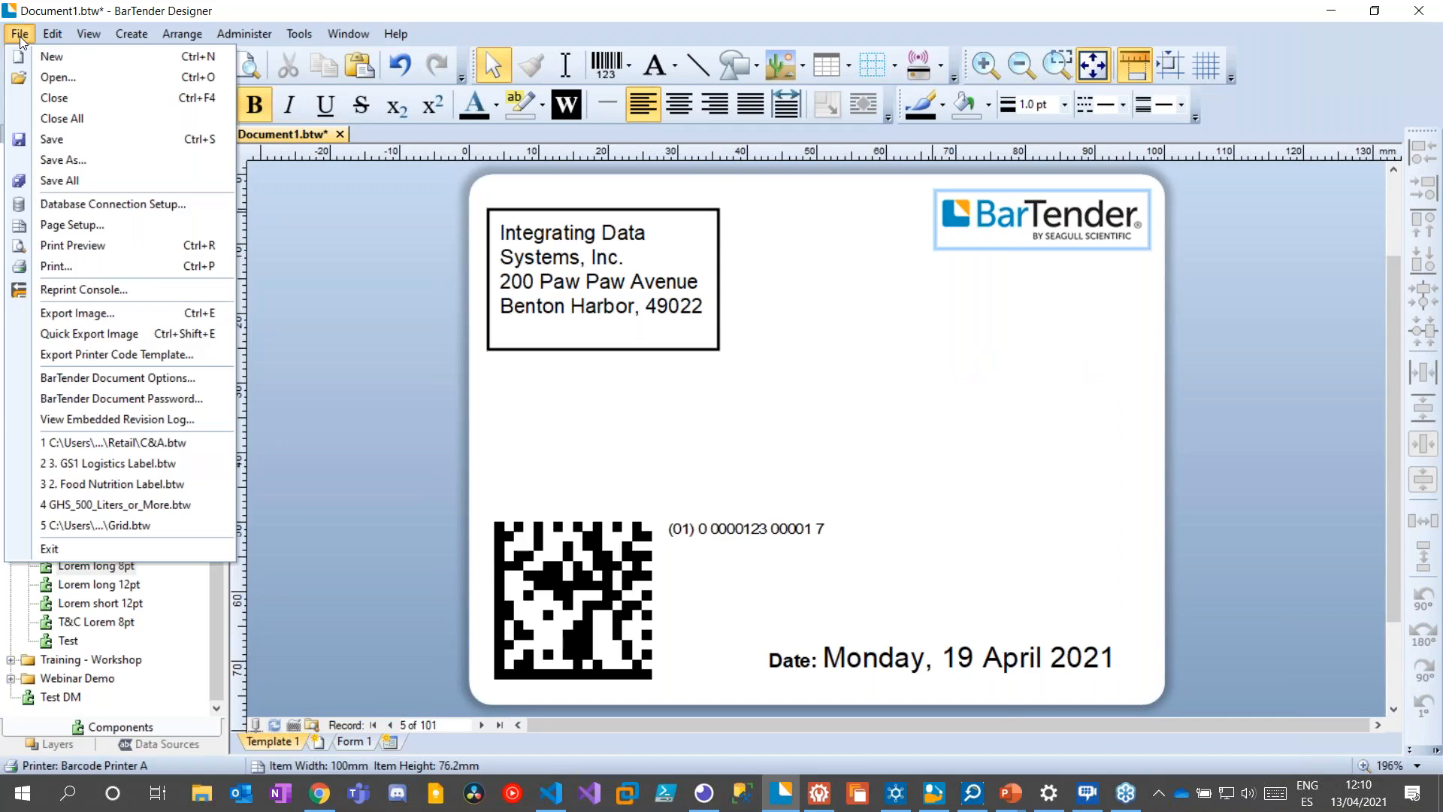
left_click(968, 417)
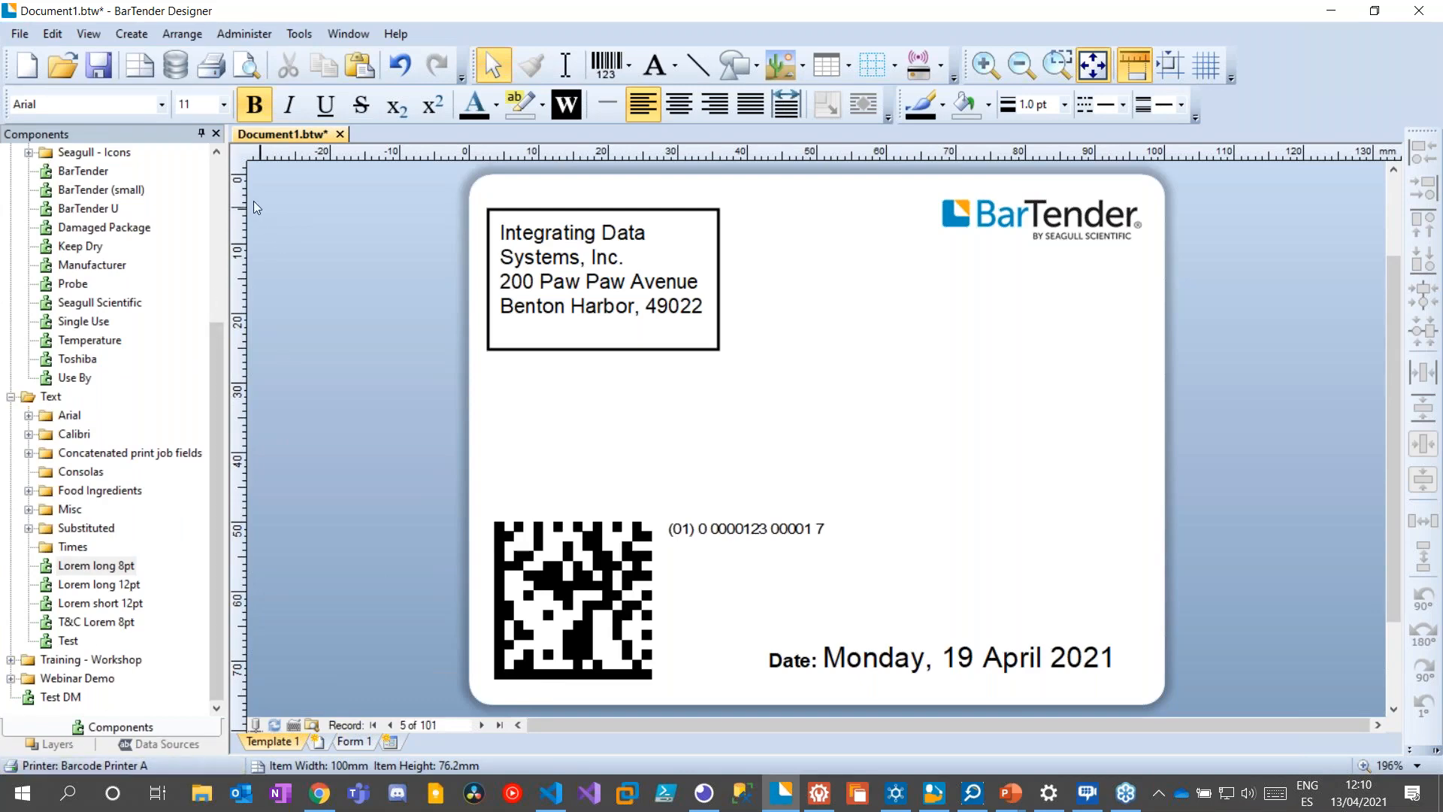
Add an embedded-data text object below the address rectangle at about X 20 mm, Y 31.1 mm, and toggle its bold formatting
left_click(132, 746)
scroll(124, 263, "up", 2)
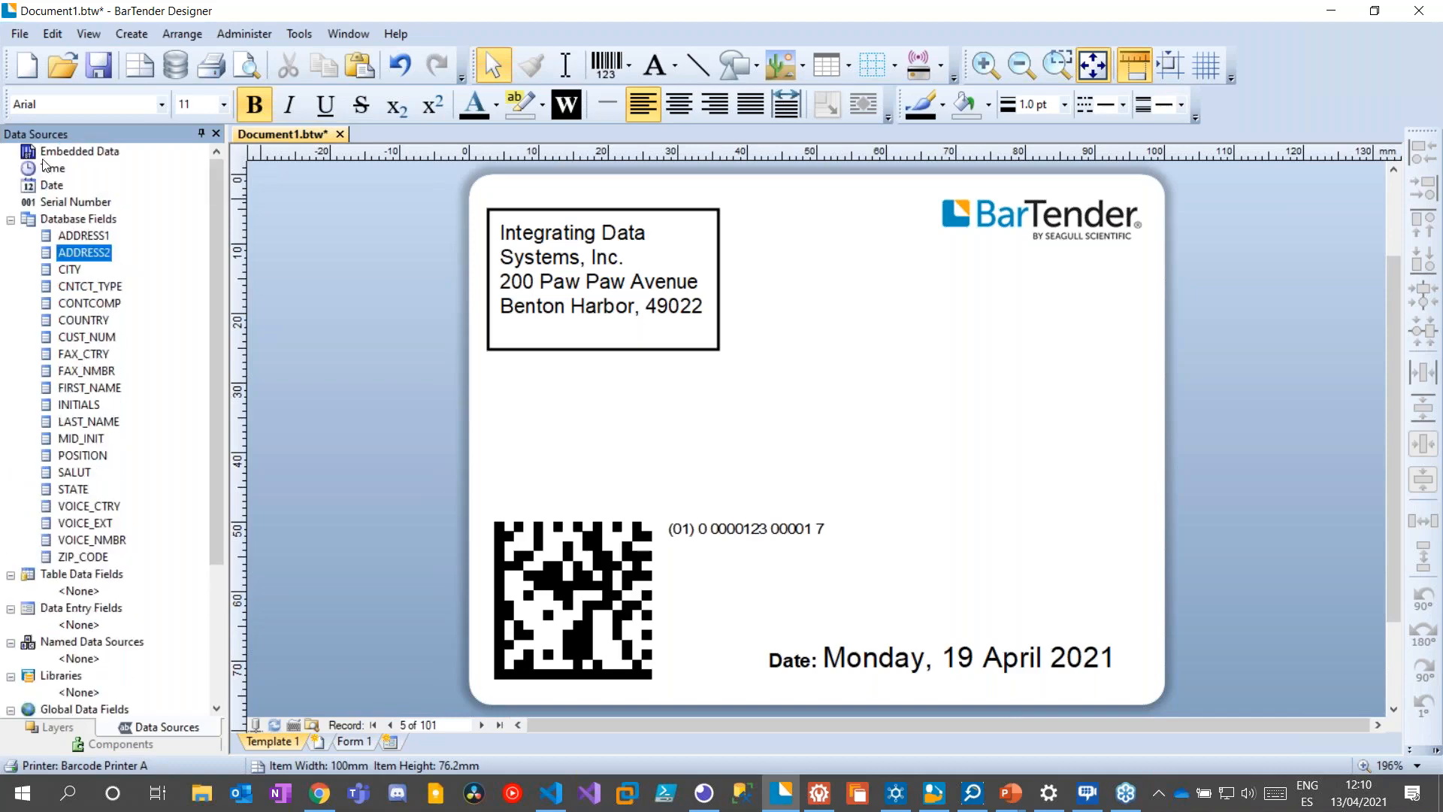
left_click_drag(47, 154, 690, 412)
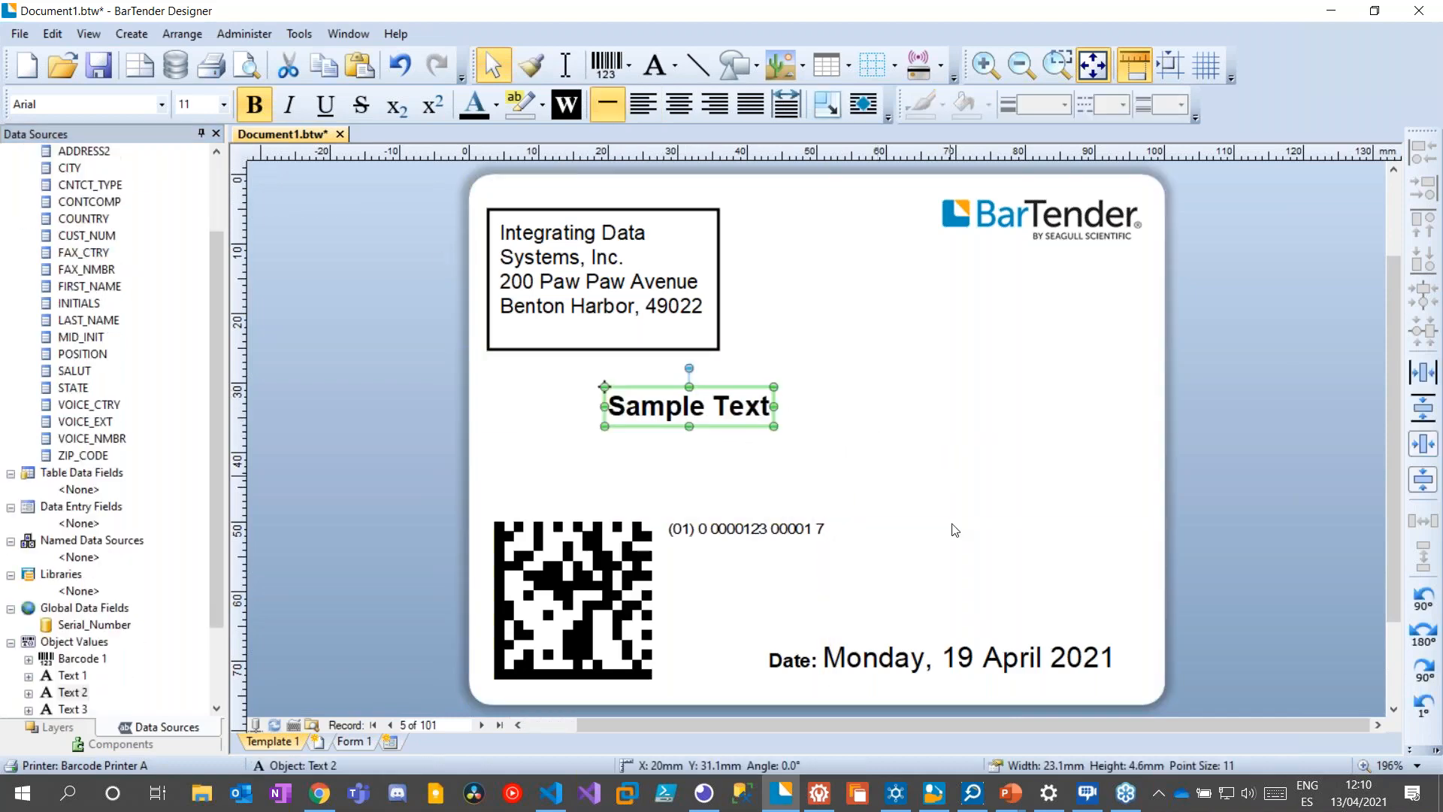
left_click(254, 109)
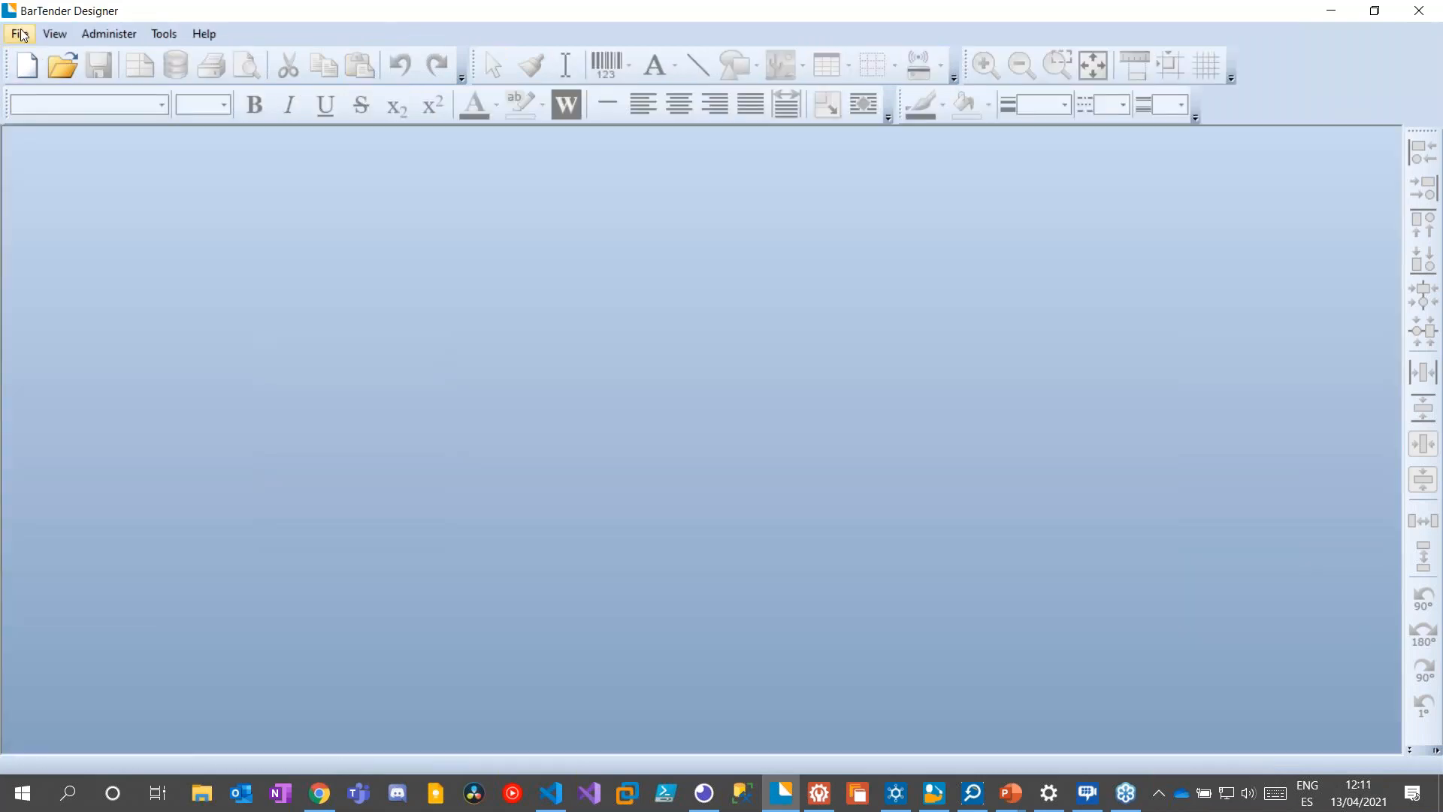
Open the document Test_CSV.btw from the Desktop
left_click(19, 33)
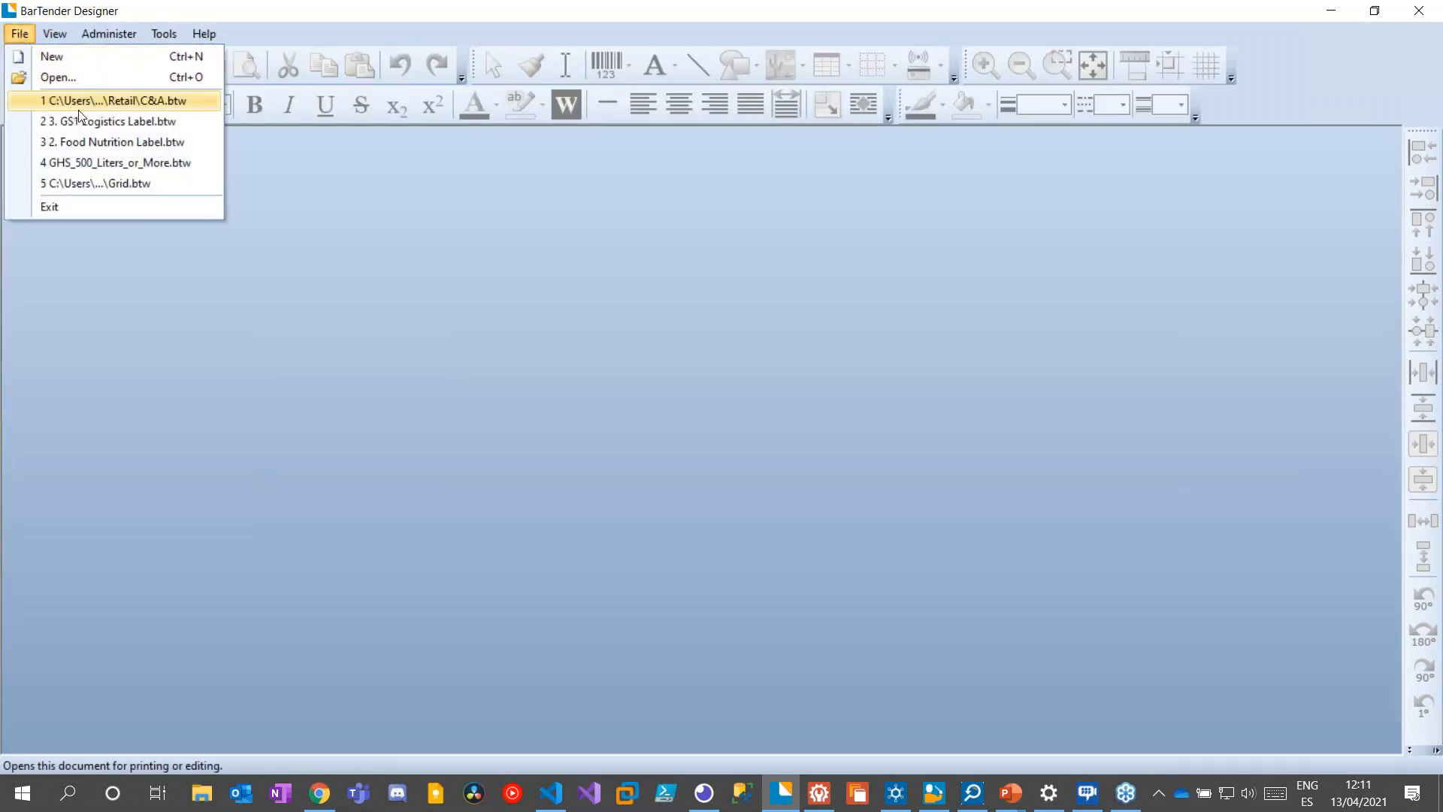
left_click(61, 30)
left_click(63, 66)
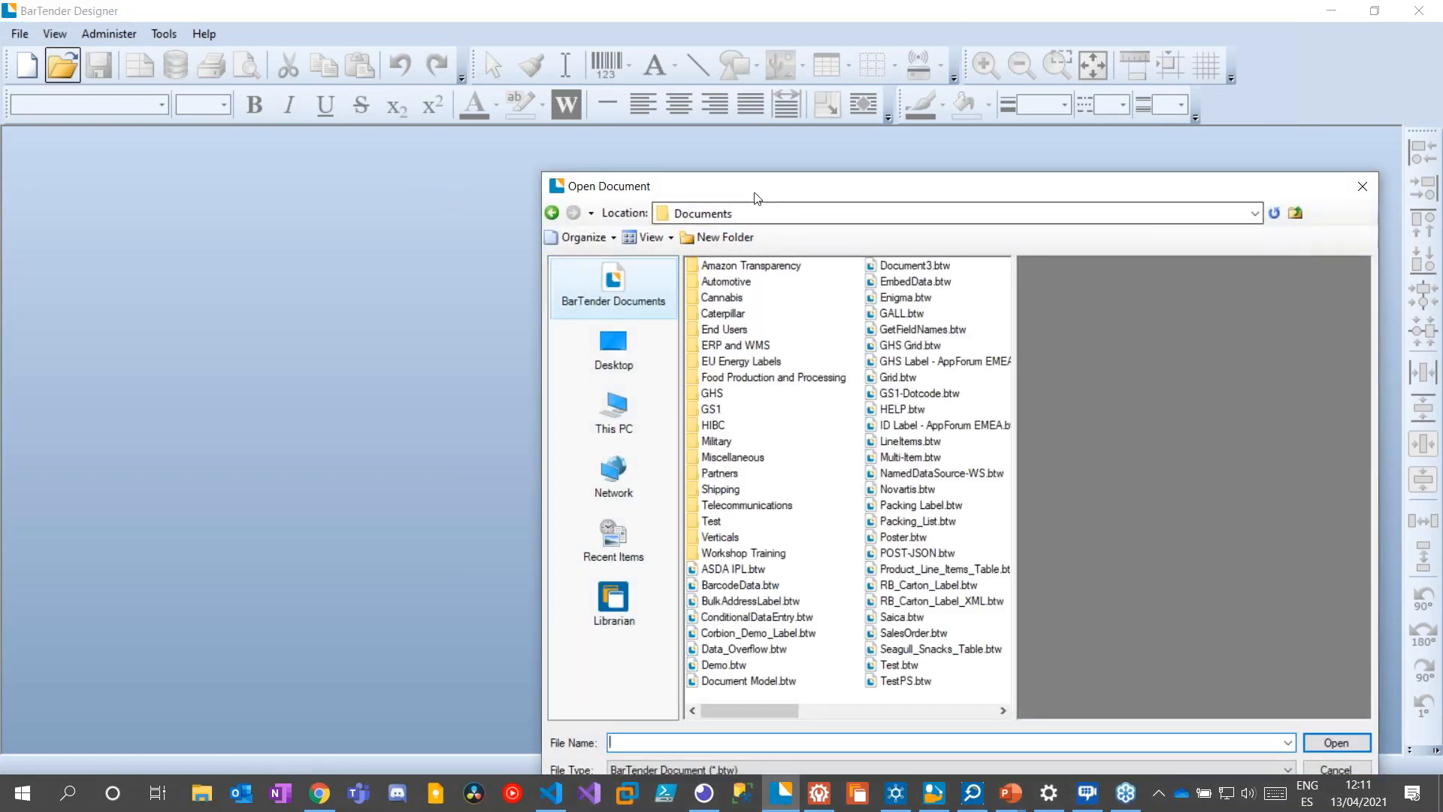
left_click(613, 349)
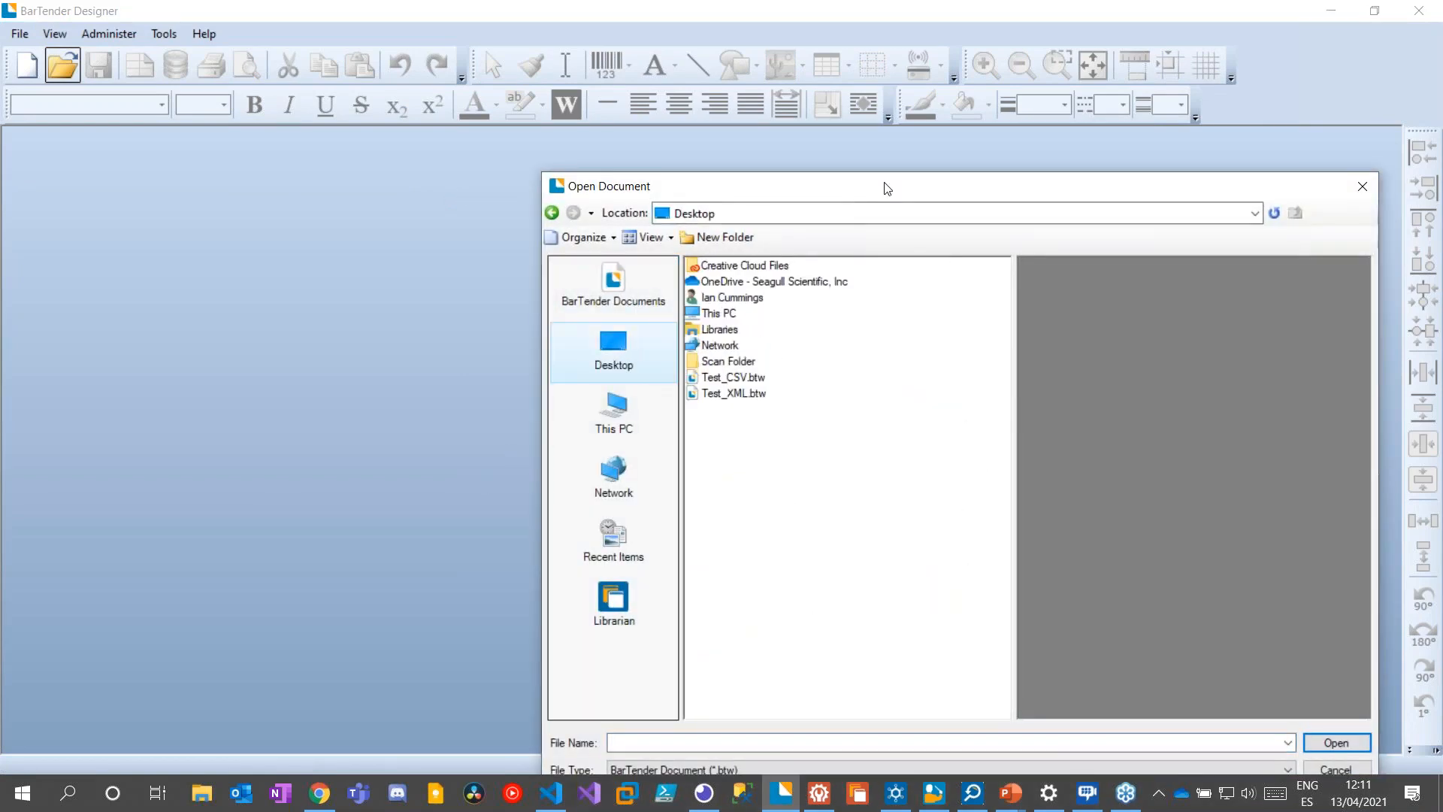
left_click_drag(881, 184, 612, 89)
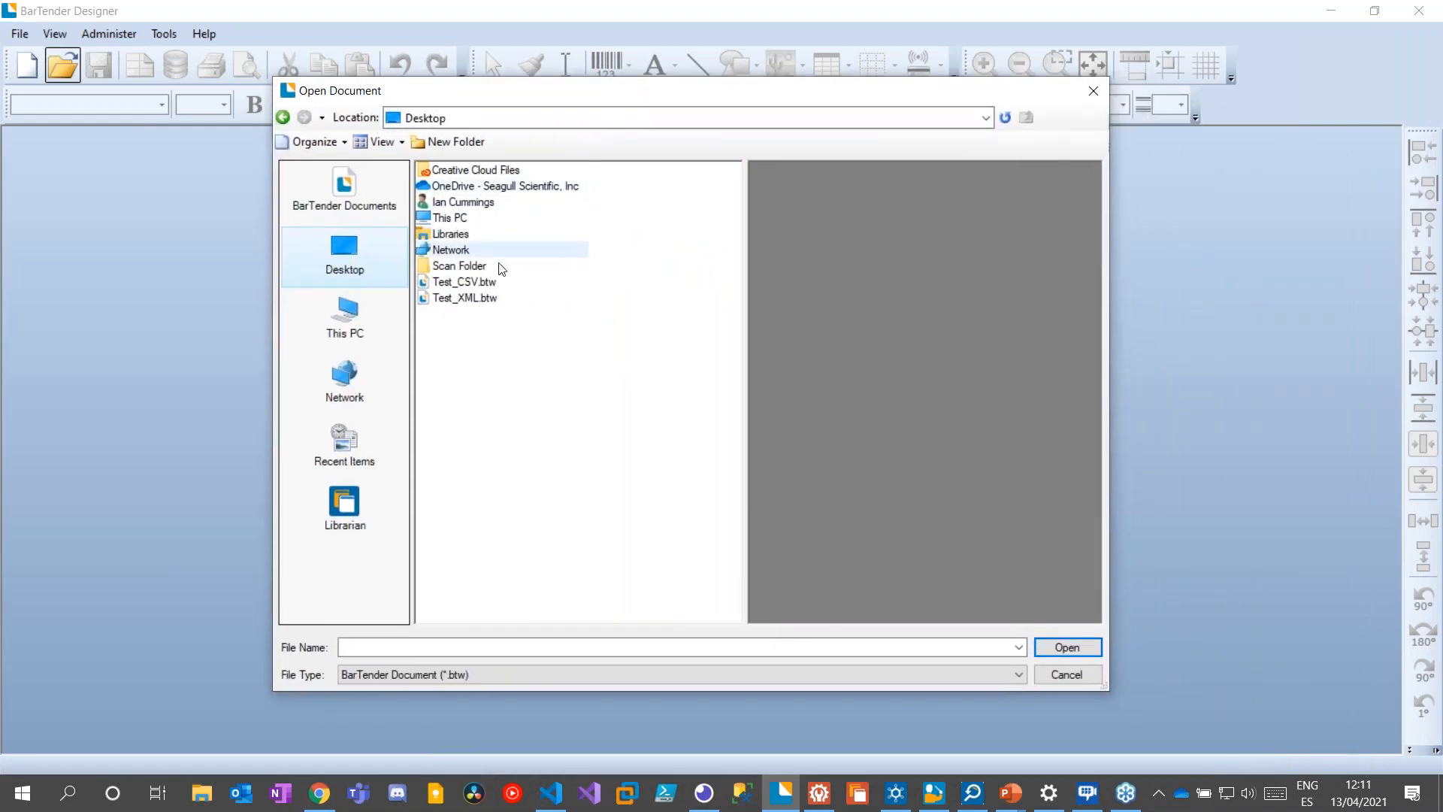
left_click(481, 282)
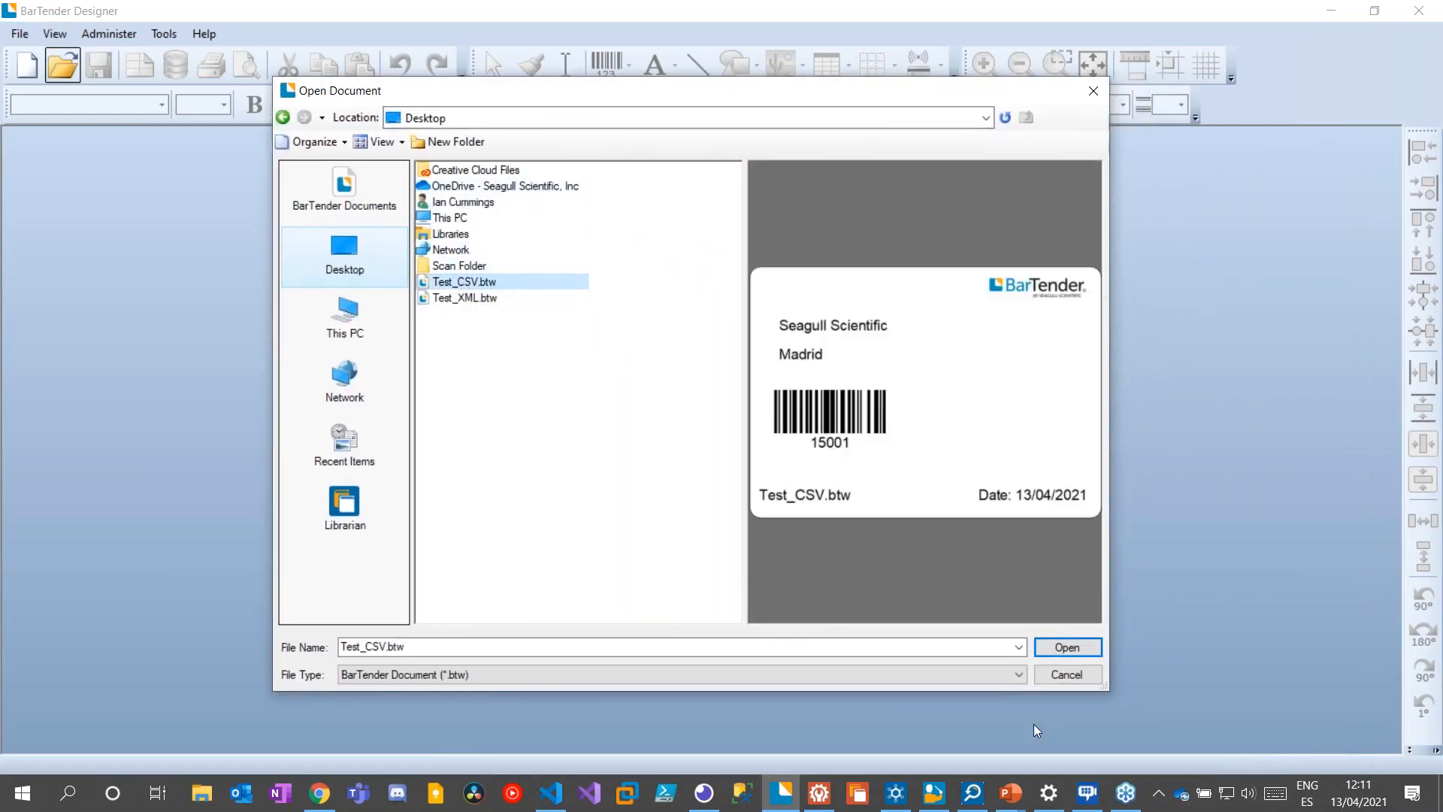
left_click(1067, 647)
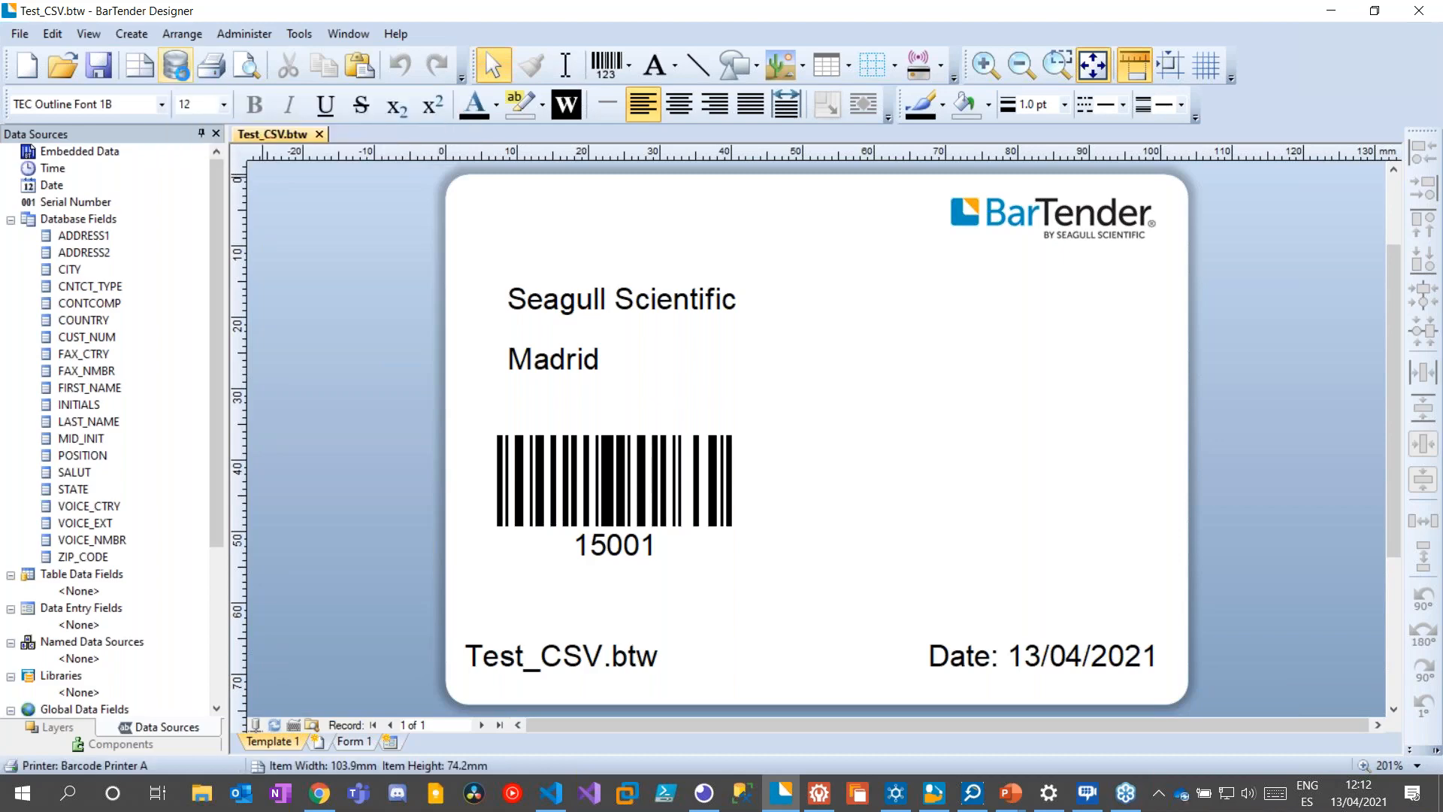
Run the Database Setup Wizard for the label's text connection, keeping embedded sample data, comma-separated values format and first-row field names
left_click(175, 66)
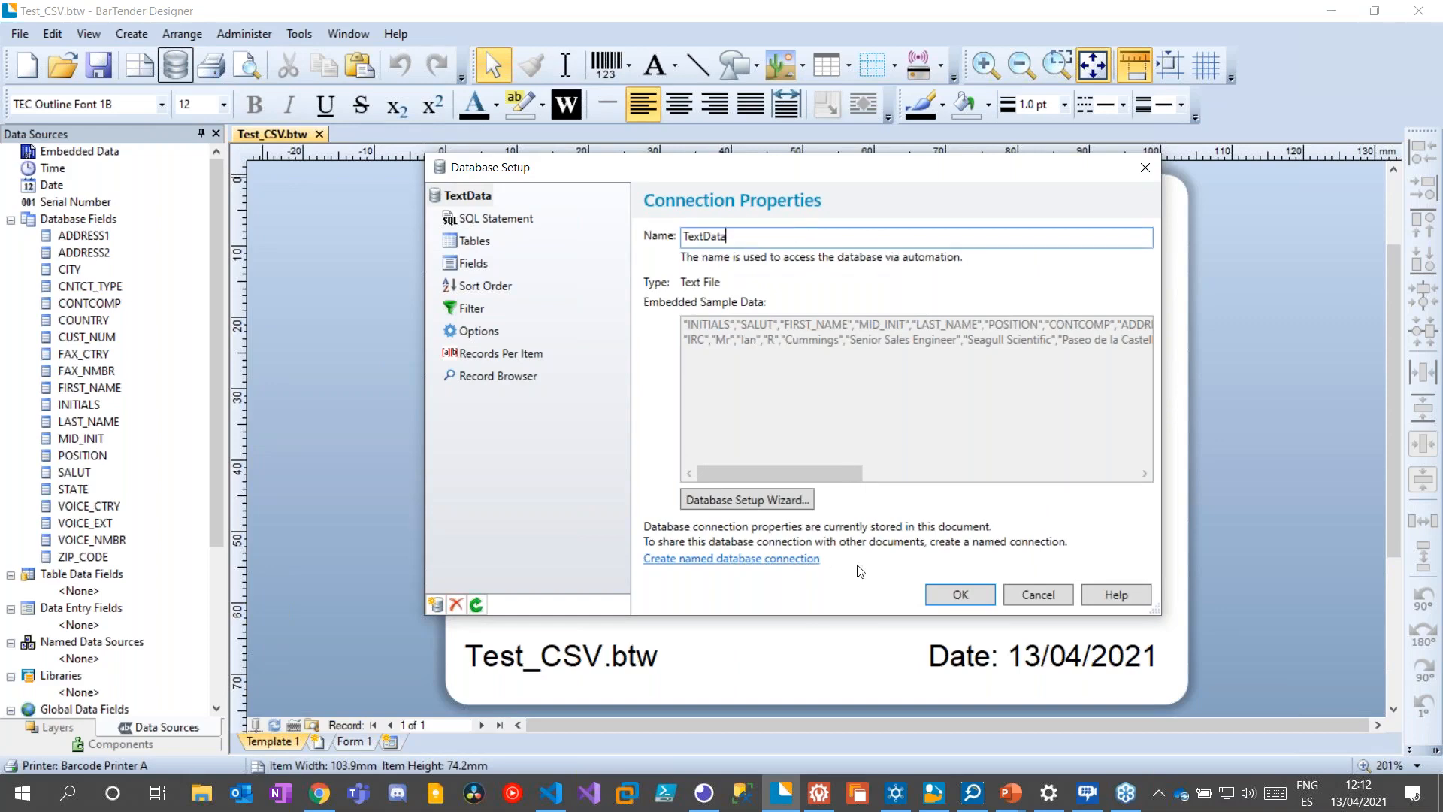
left_click(764, 500)
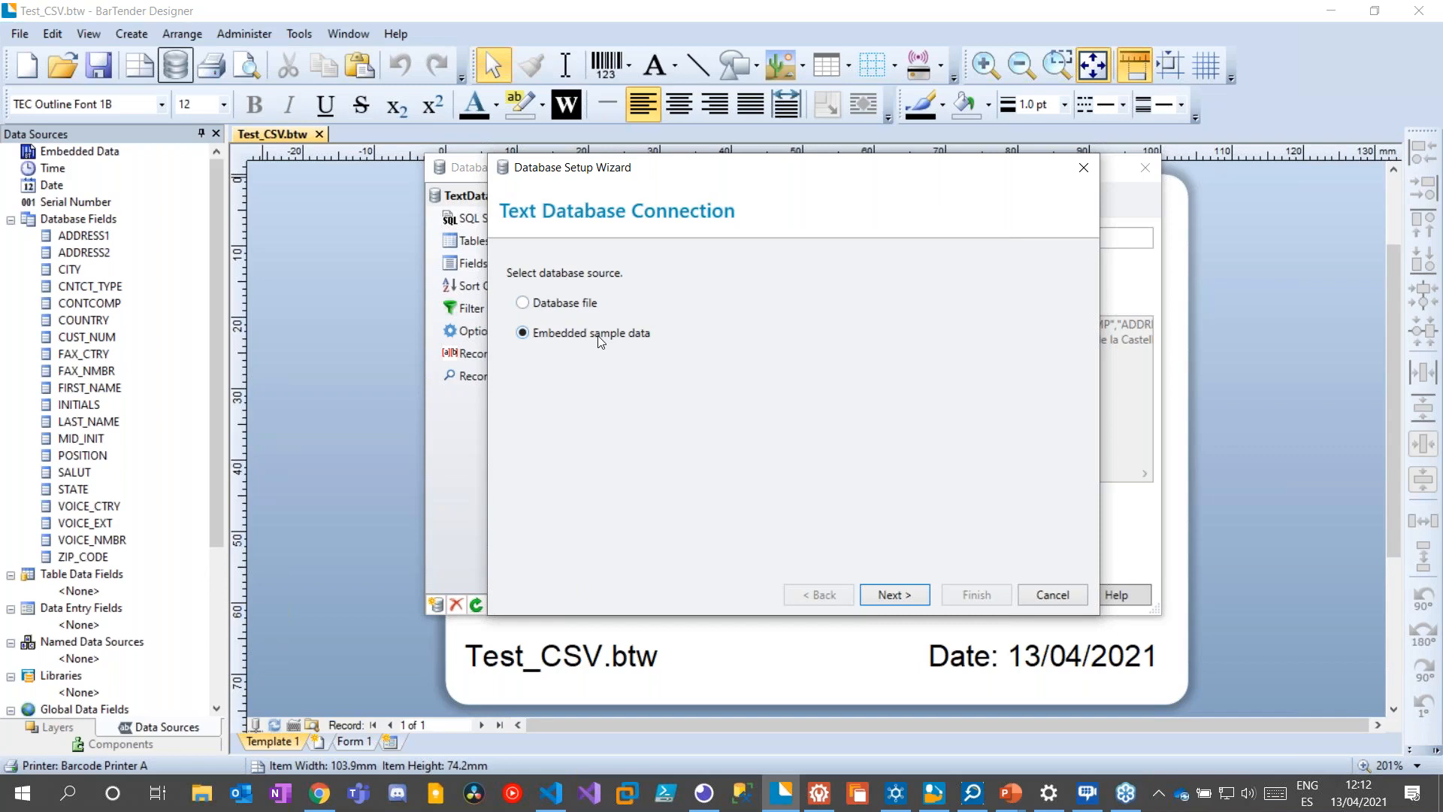
left_click(902, 594)
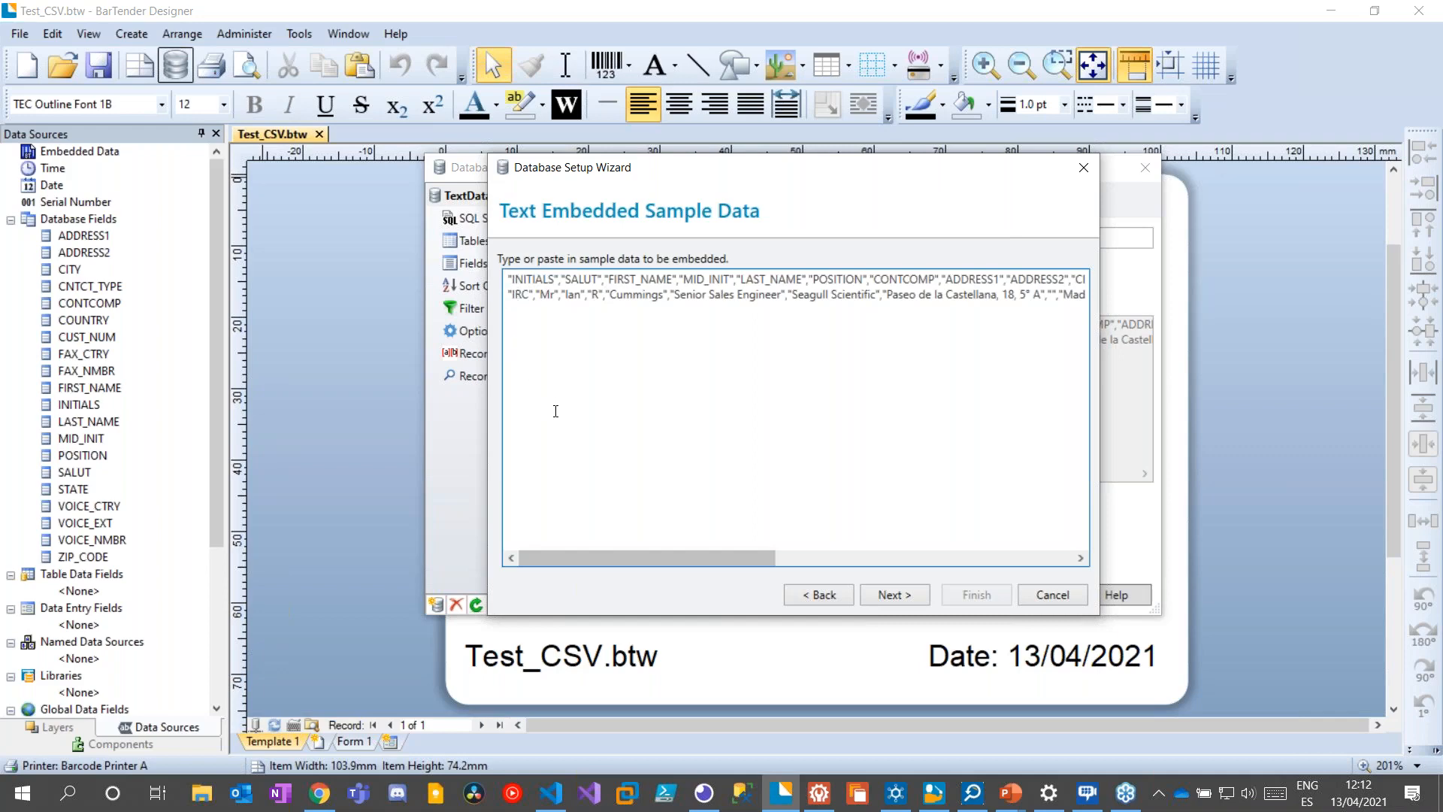
left_click(604, 308)
left_click(896, 598)
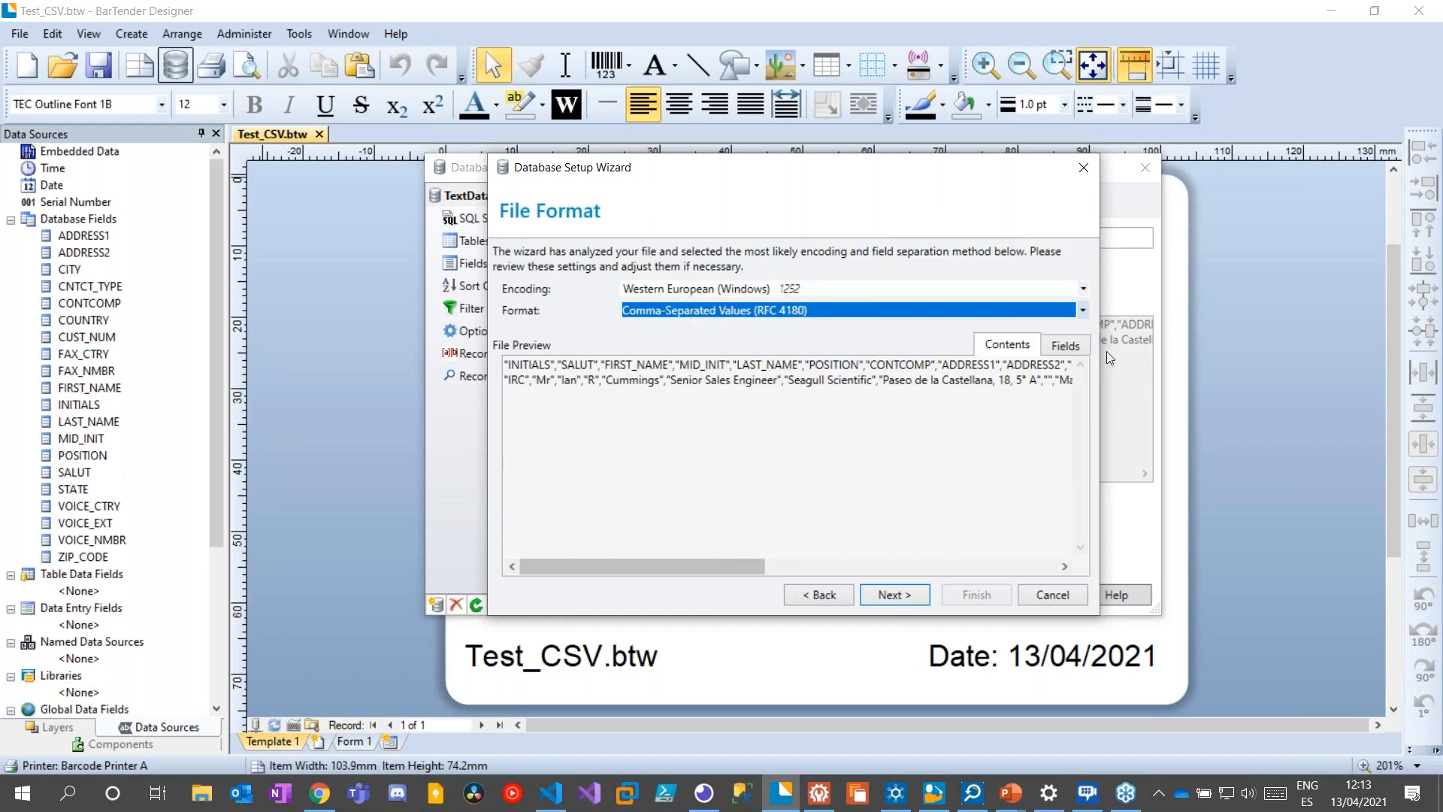
left_click(1070, 347)
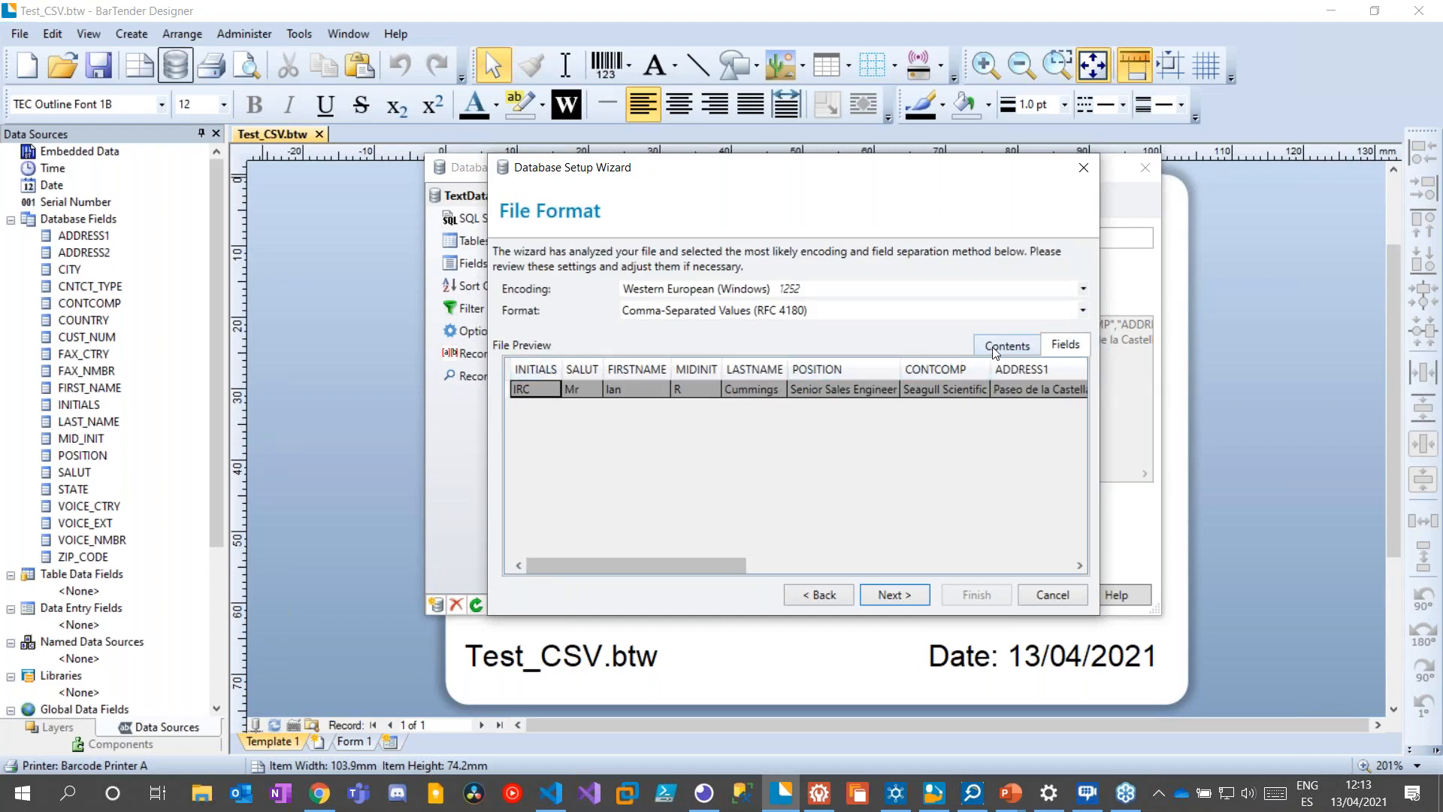
left_click(893, 594)
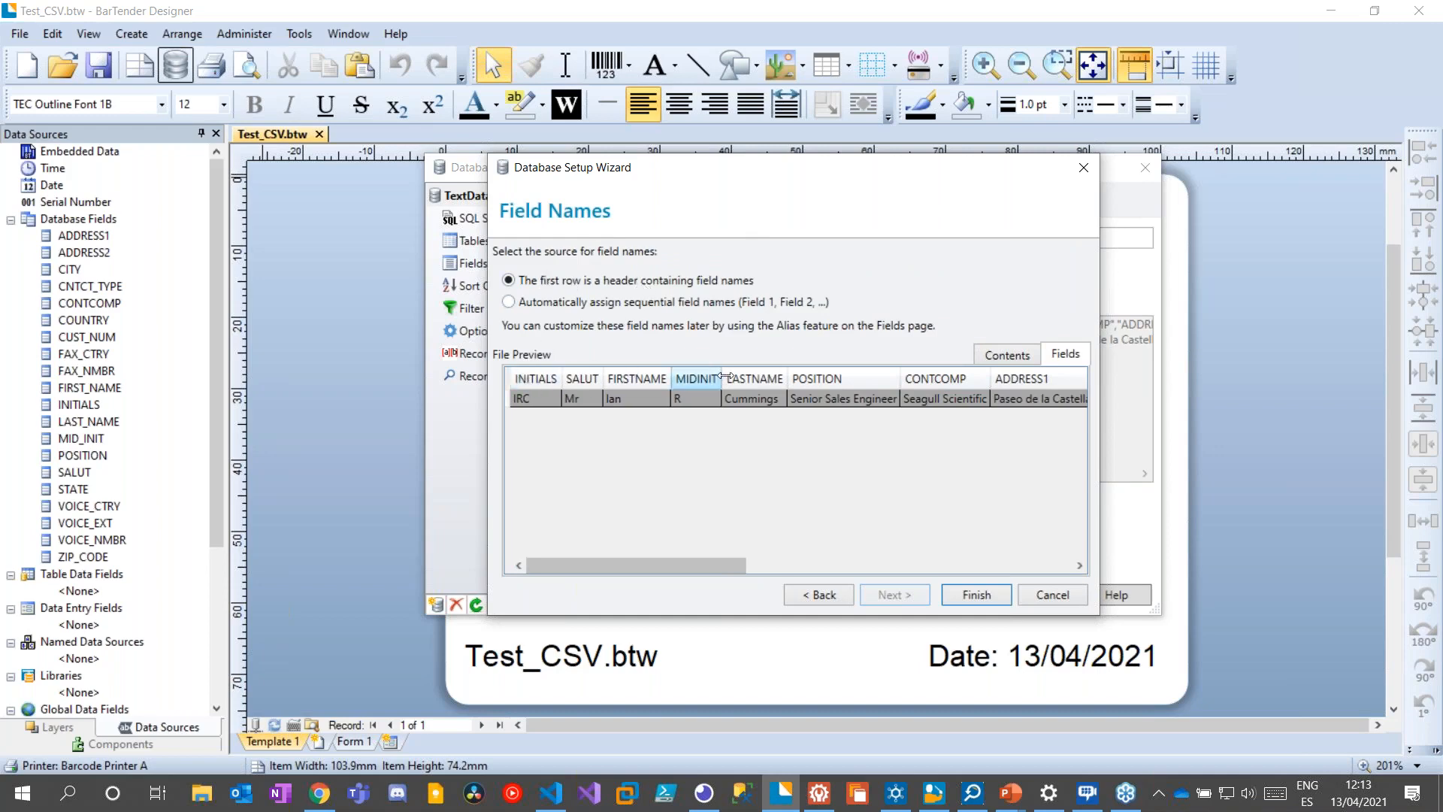
left_click(976, 594)
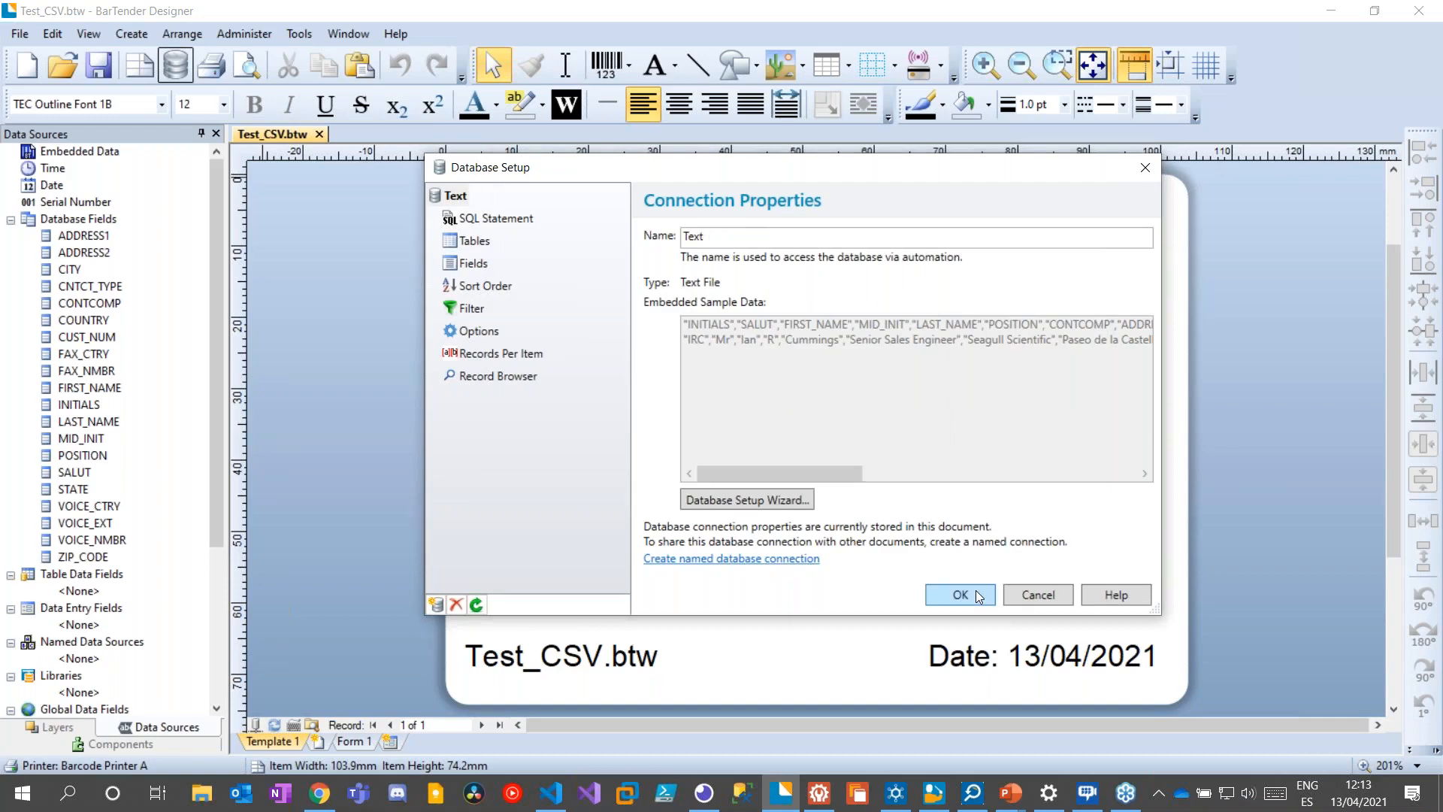
Rename the text database connection as Text_CSV and apply the database setup
left_click(769, 242)
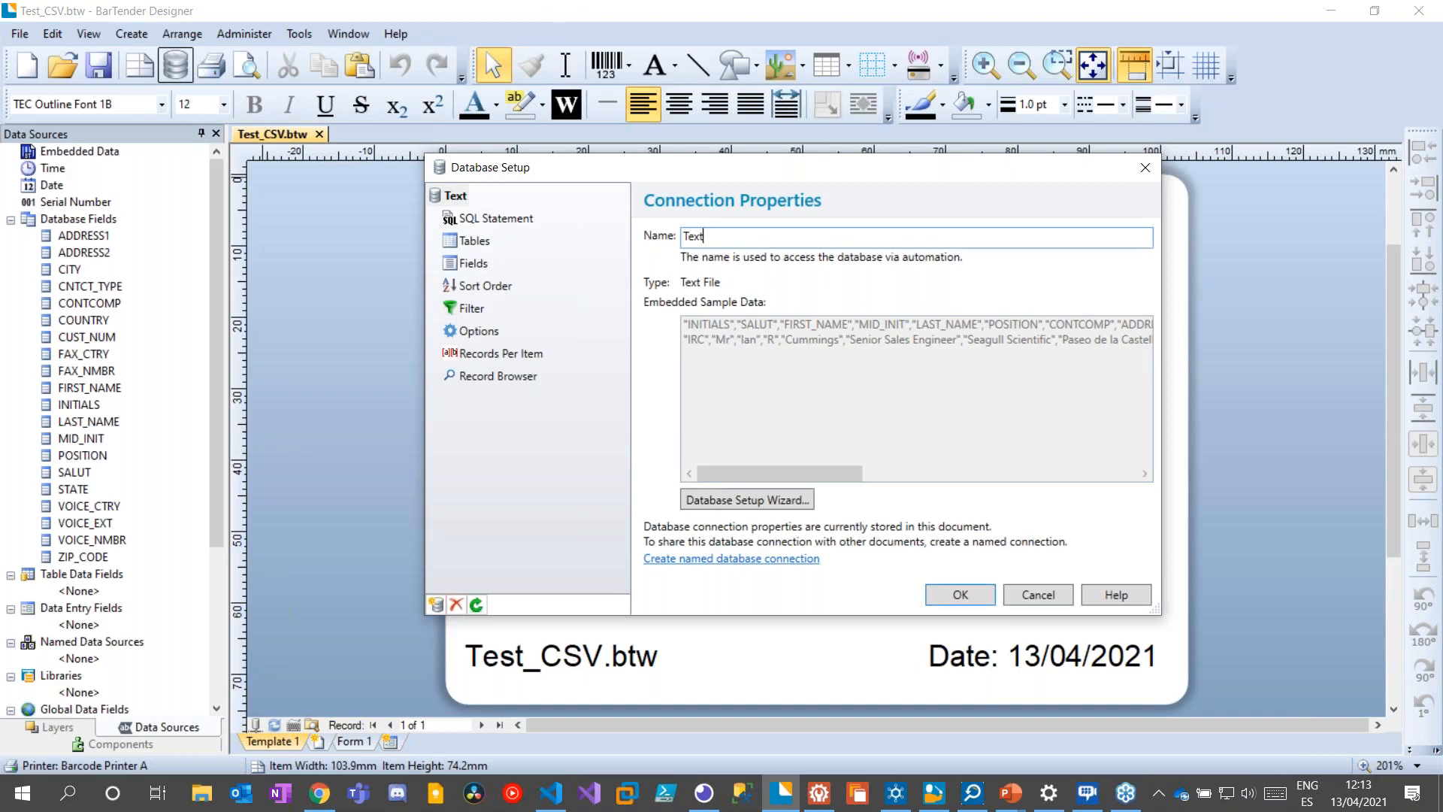
type("_CSV")
left_click(968, 604)
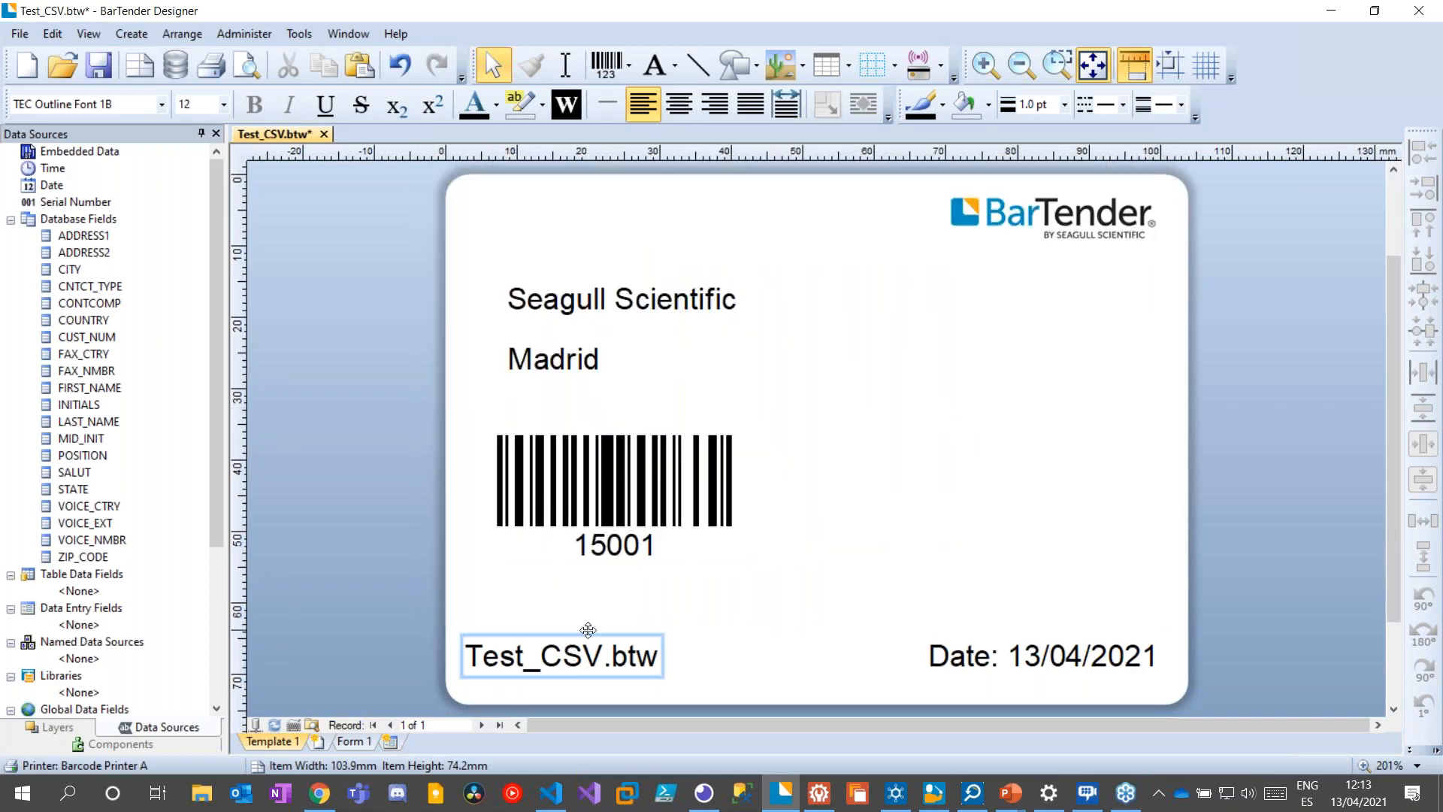
Move the Test_CSV.btw text object slightly right to about X 5 mm, Y 65 mm, and check the label in Print Preview
left_click_drag(588, 638, 606, 633)
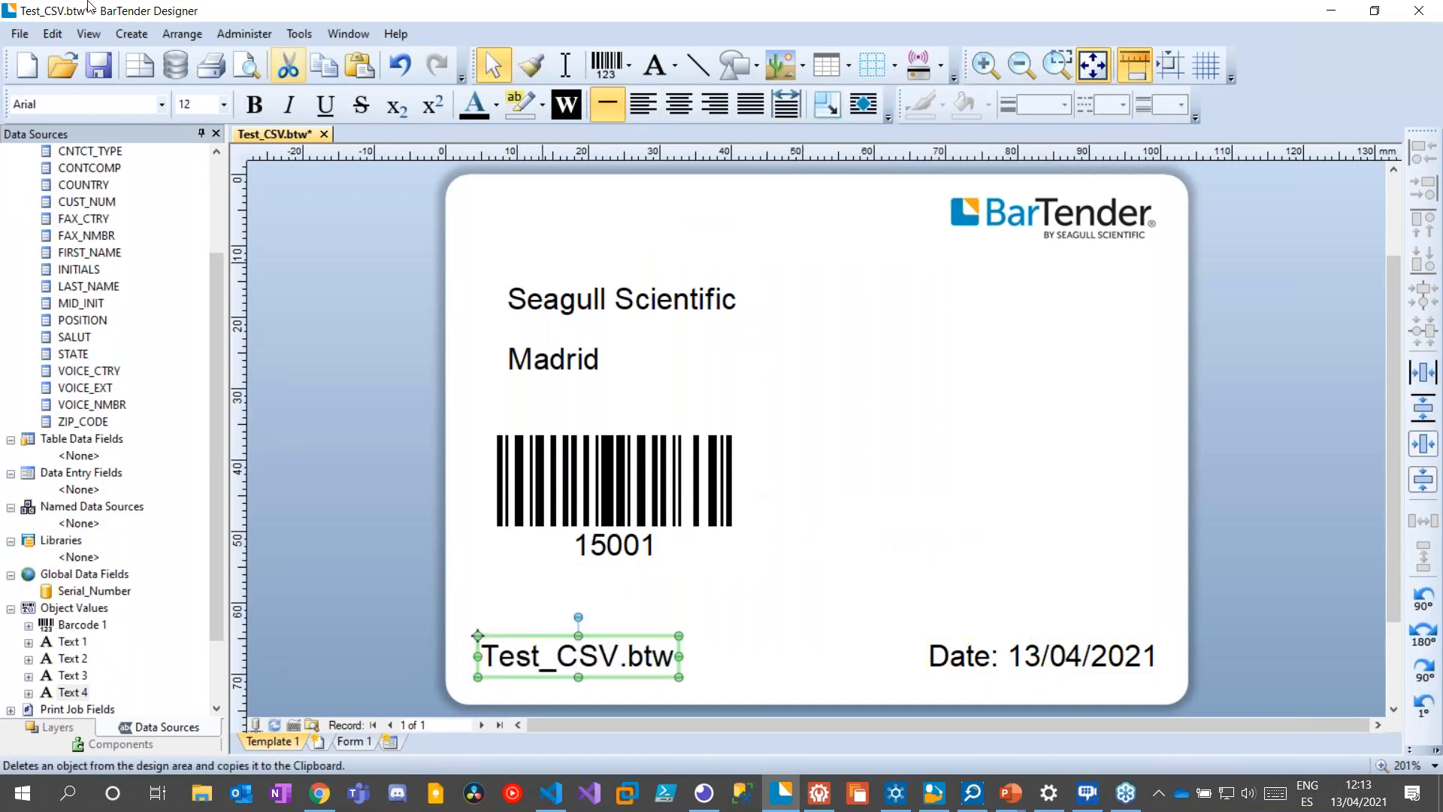
left_click(251, 65)
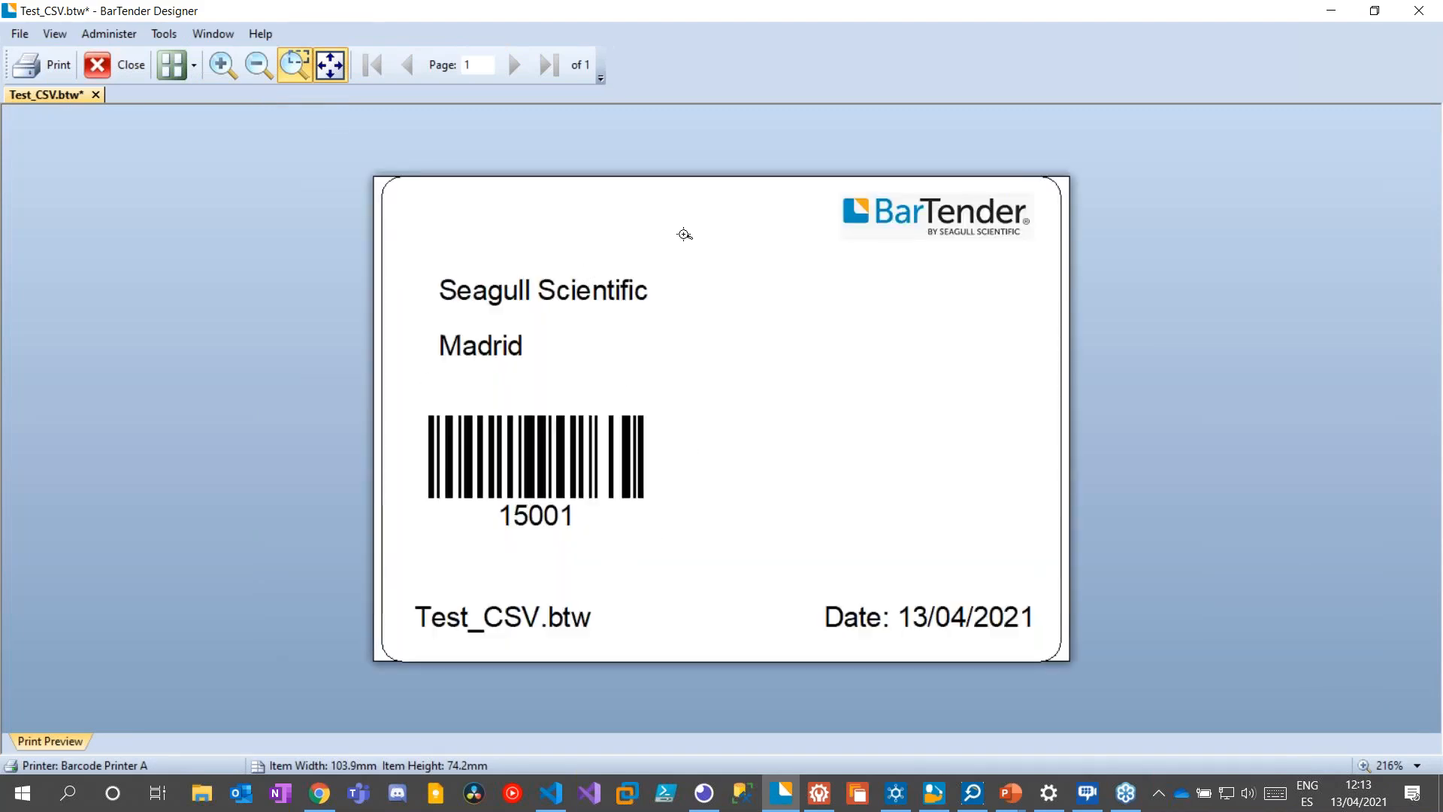
left_click(102, 69)
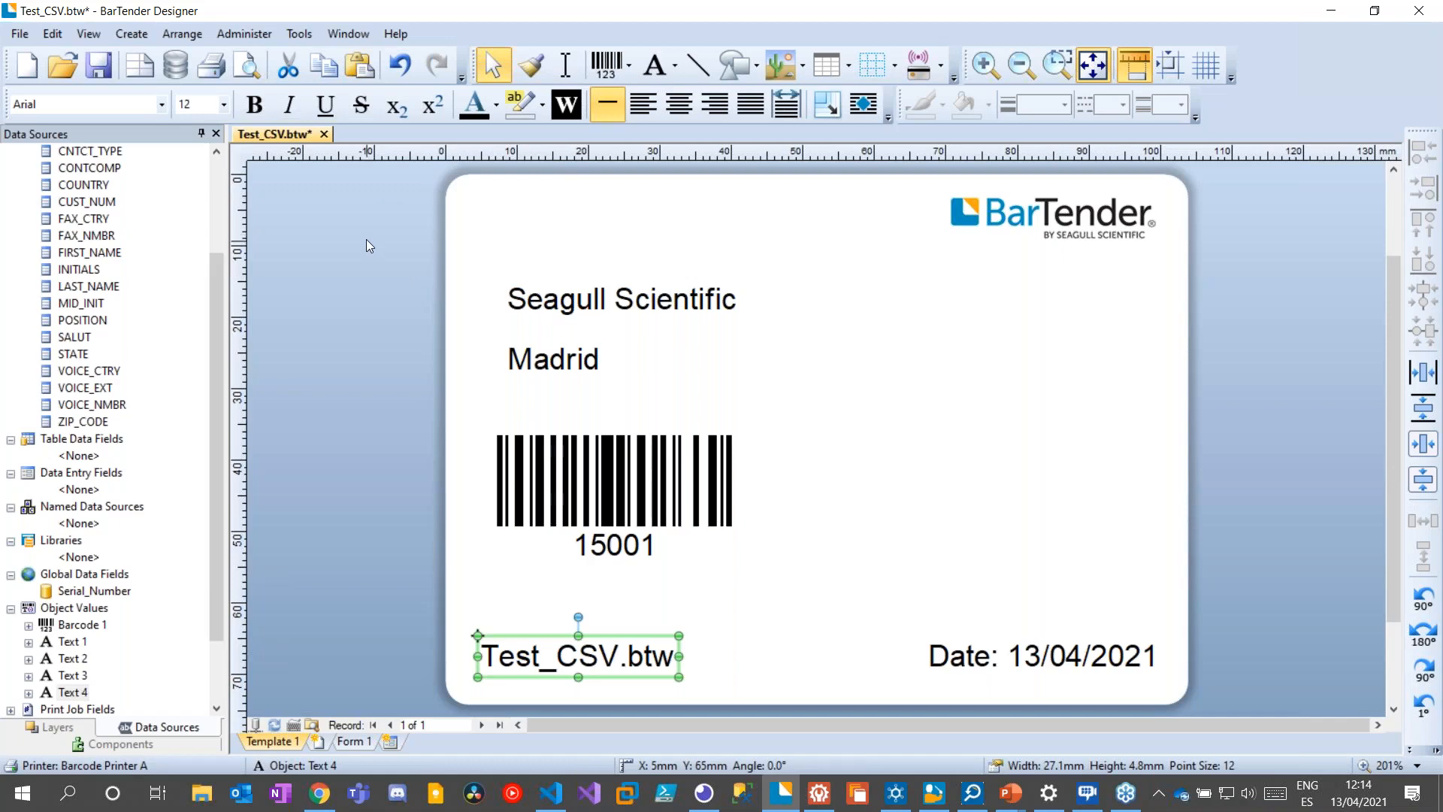
Launch the Print Station companion application from BarTender Designer
left_click(305, 34)
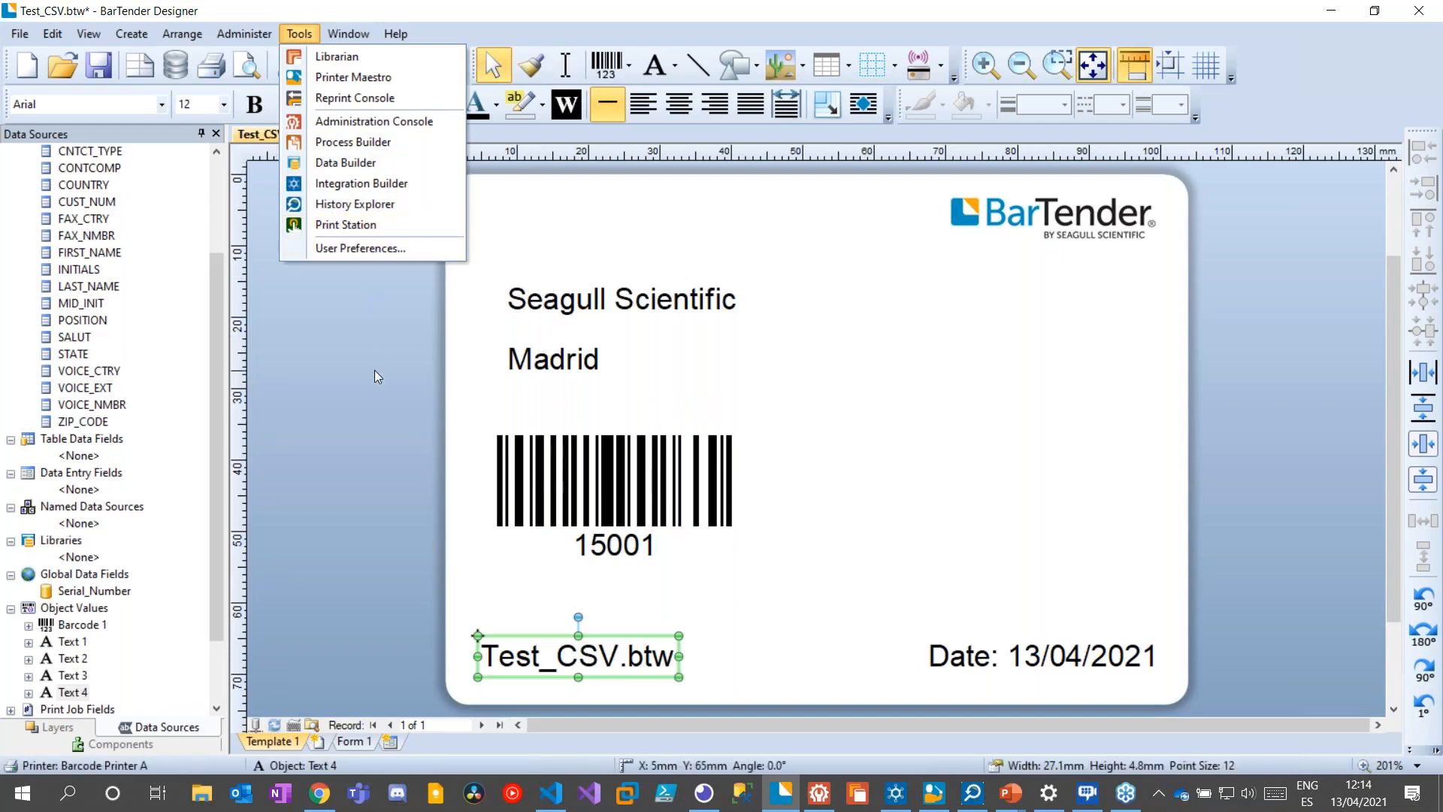
left_click(379, 406)
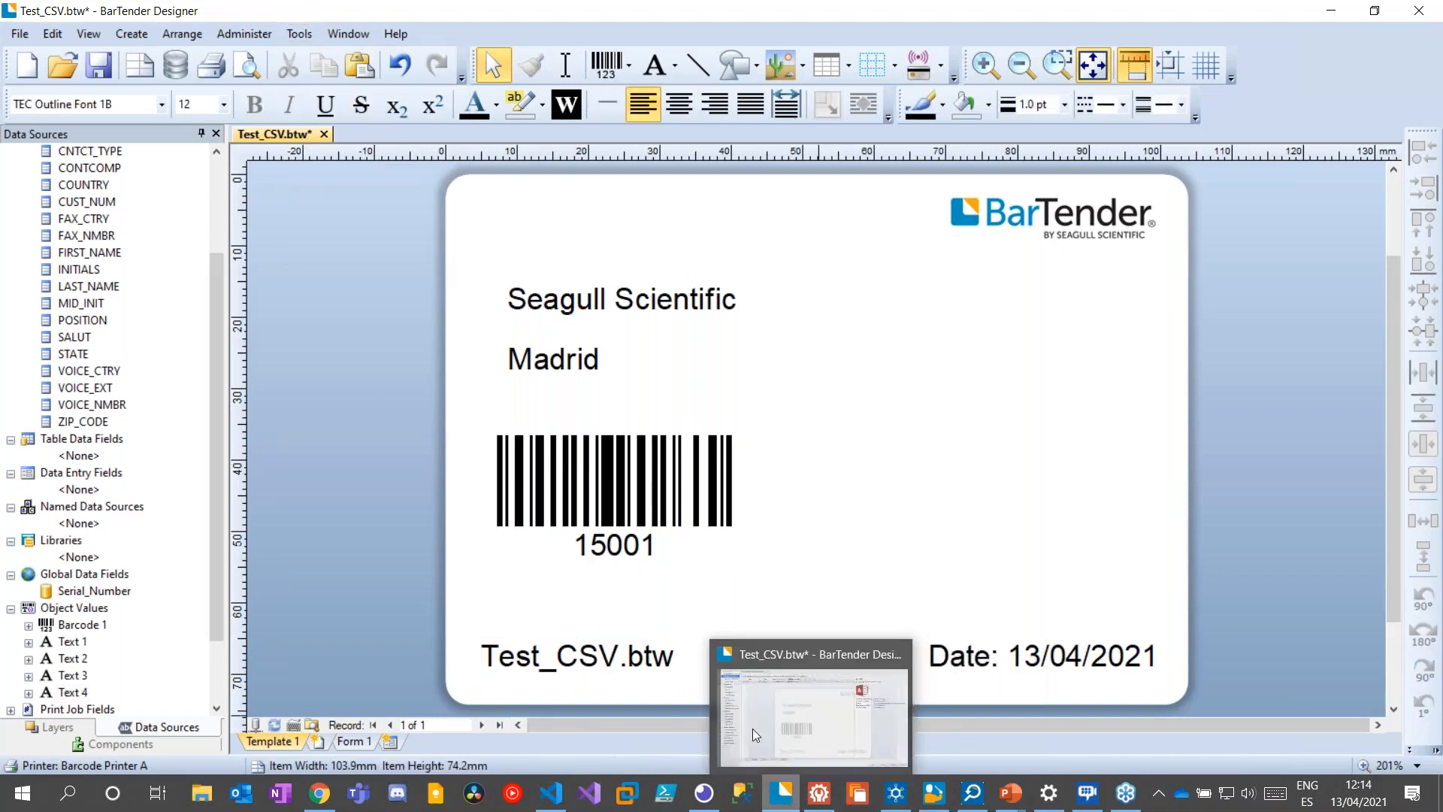
left_click(299, 33)
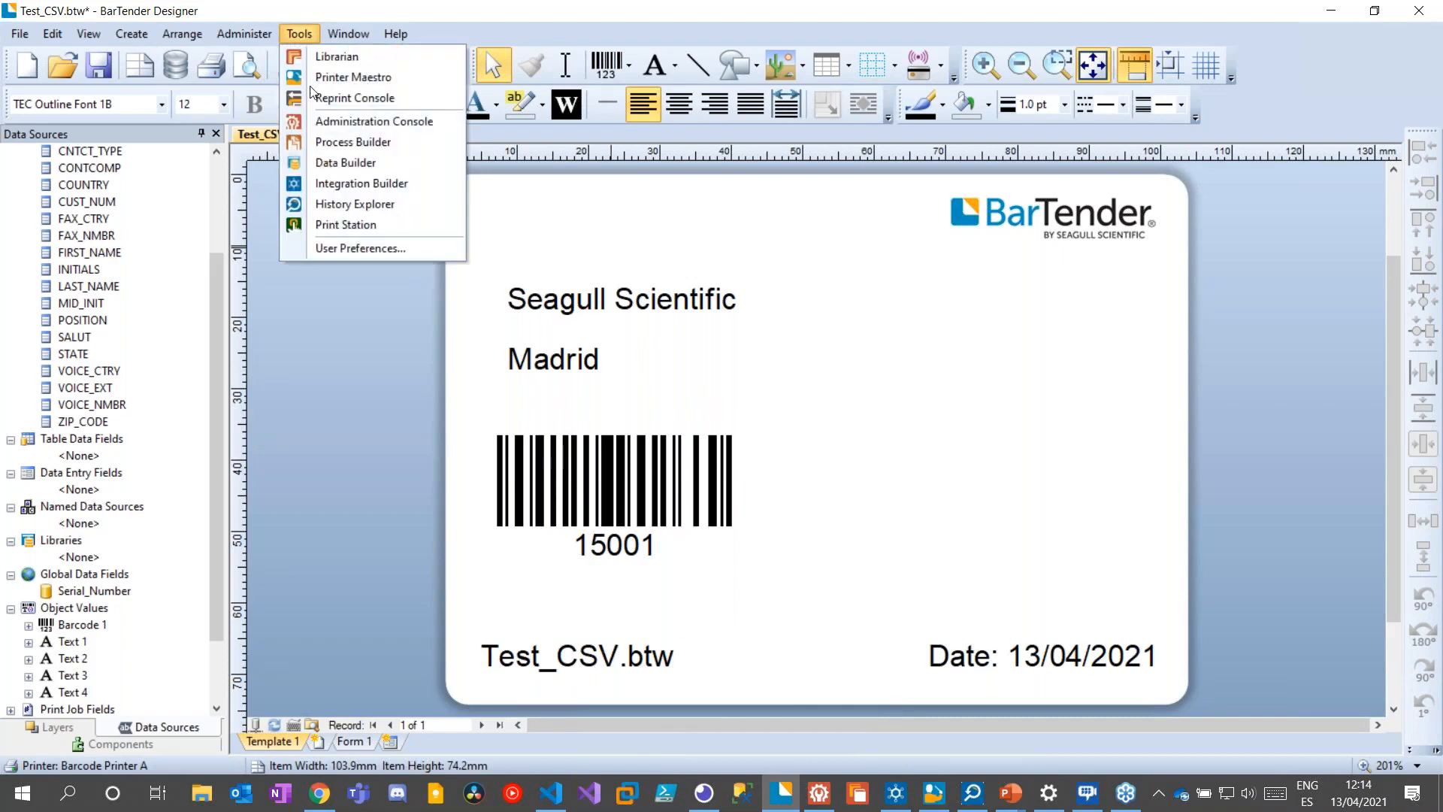
left_click(360, 225)
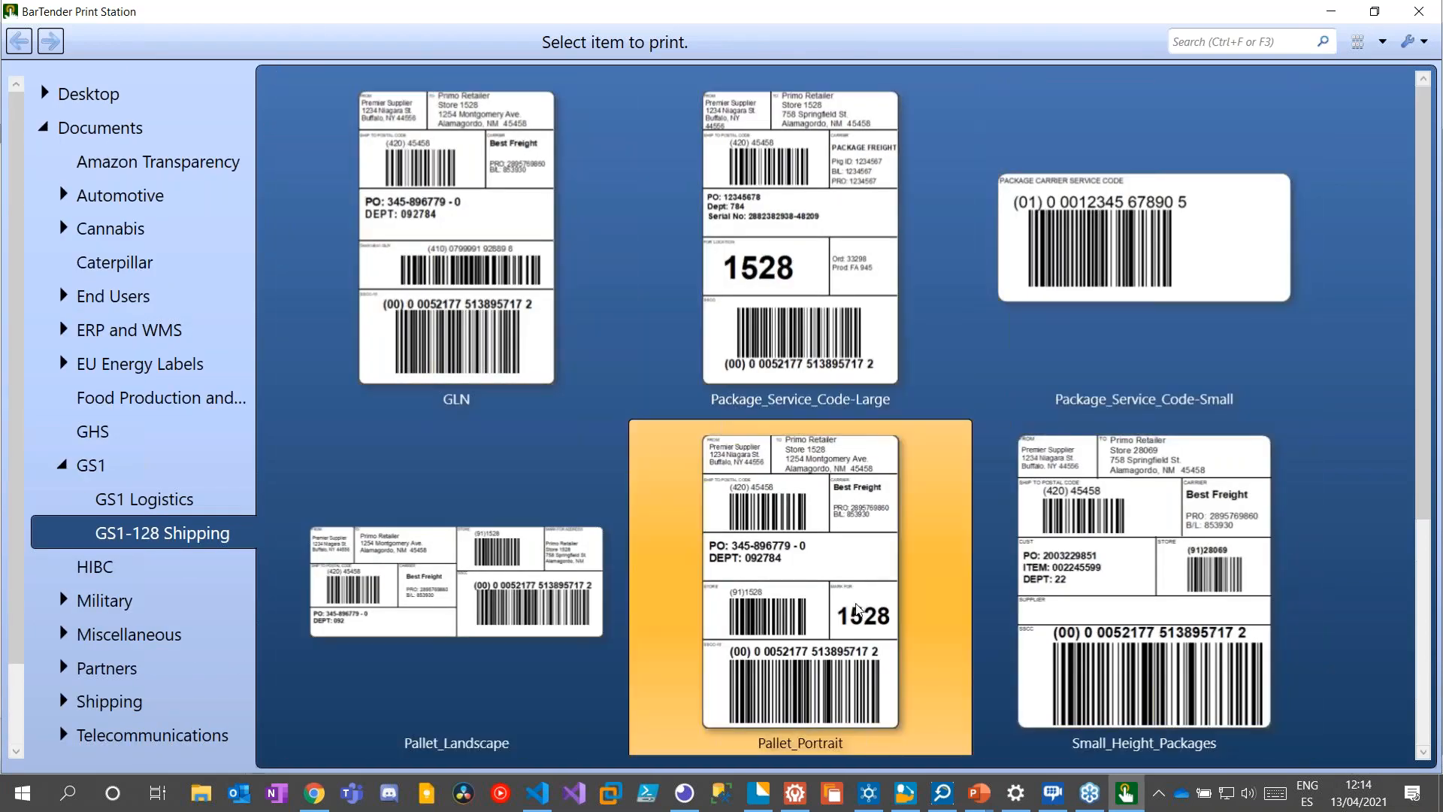
Preview the Pallet_Portrait label on Barcode Printer A with the Ship From company name "Seagull Scienific", and close the preview
left_click(840, 557)
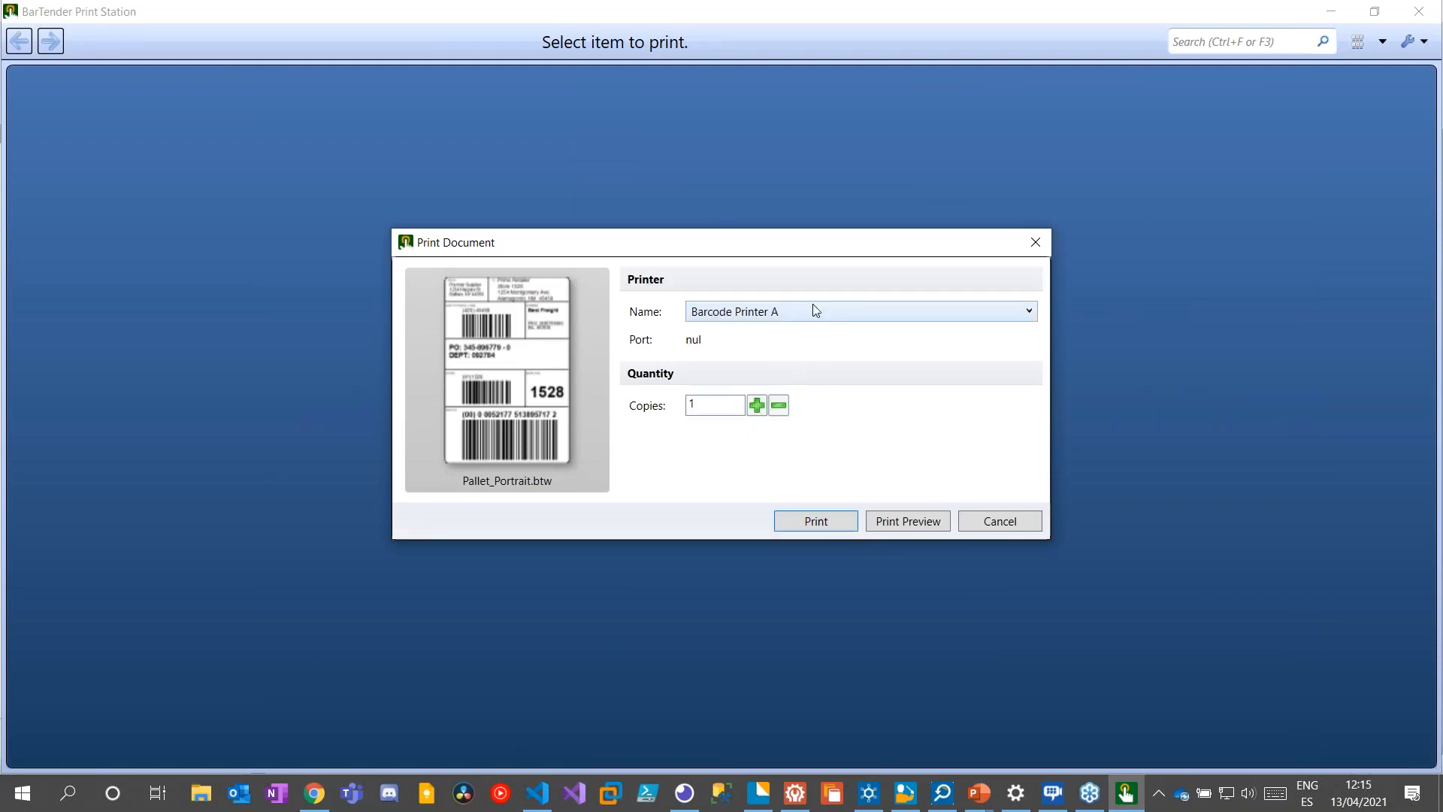
left_click(899, 526)
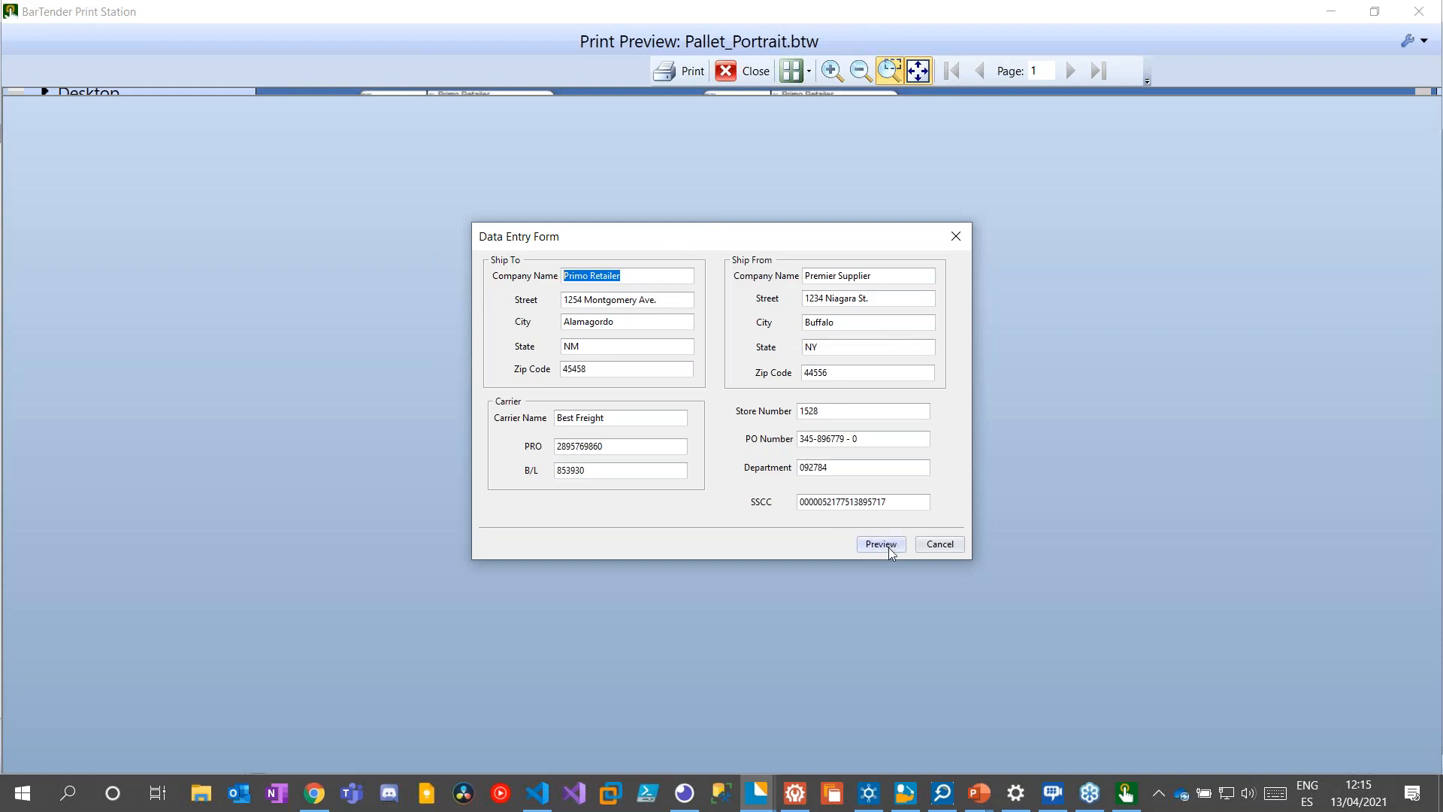
left_click_drag(878, 280, 803, 276)
type("Seagull Scienific")
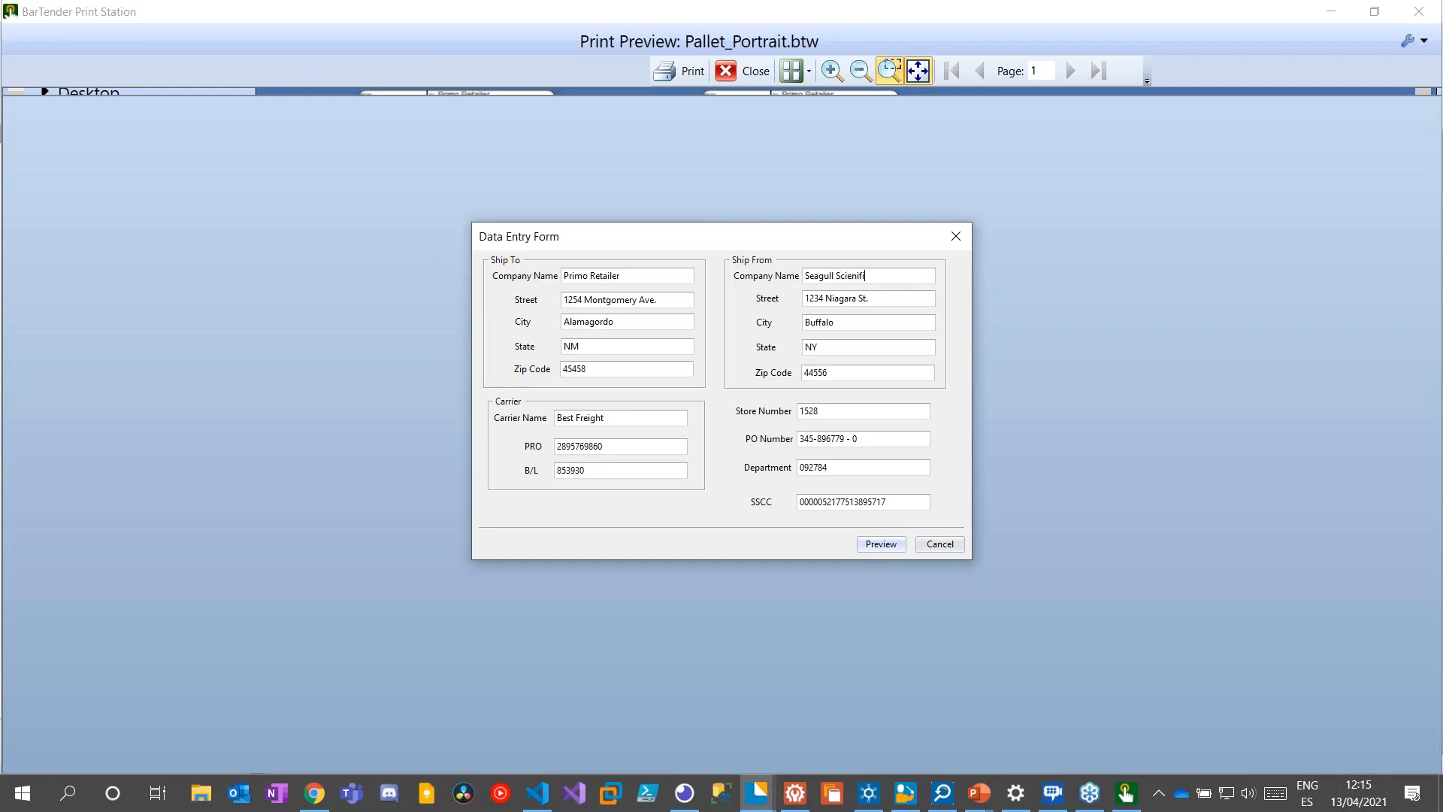
left_click(878, 548)
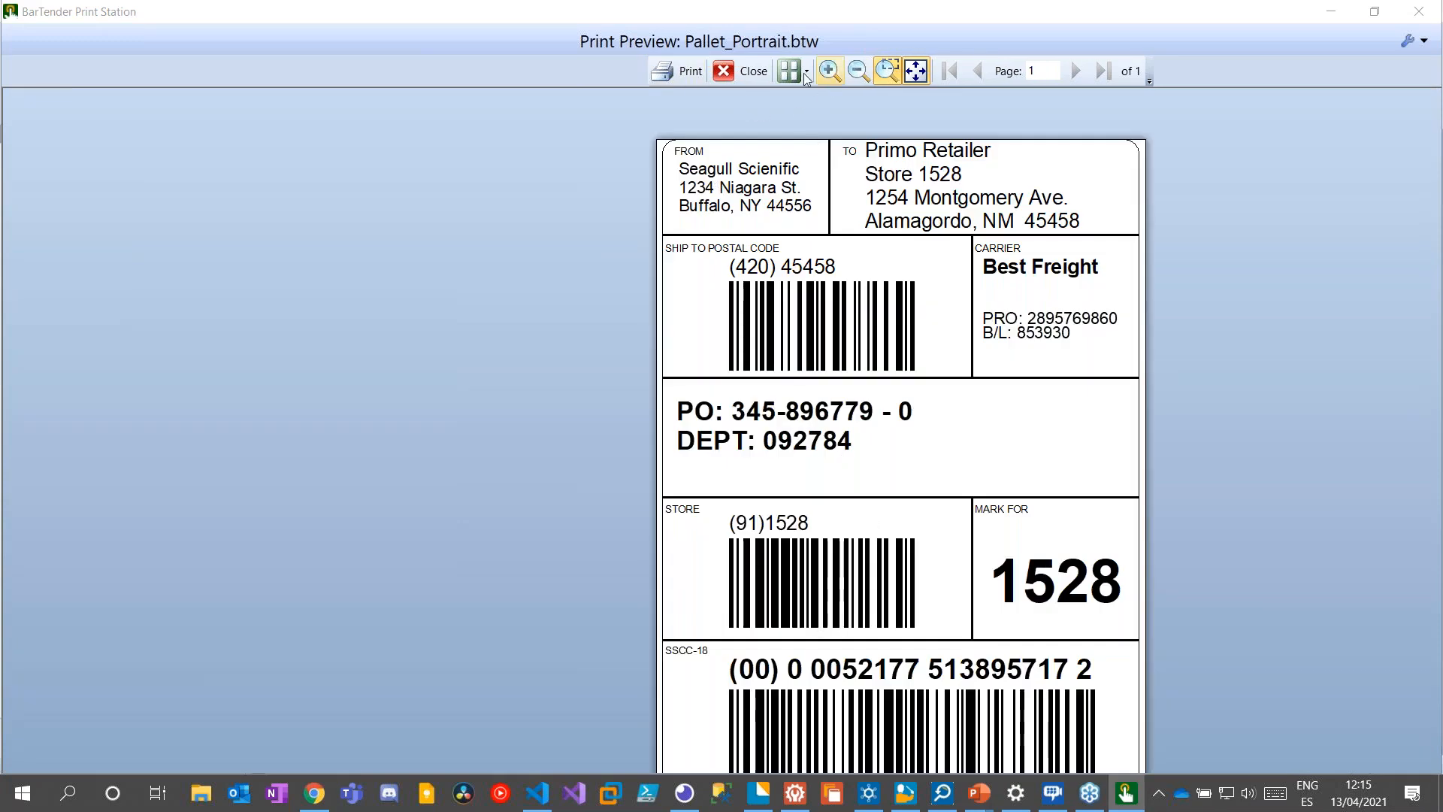
left_click(920, 74)
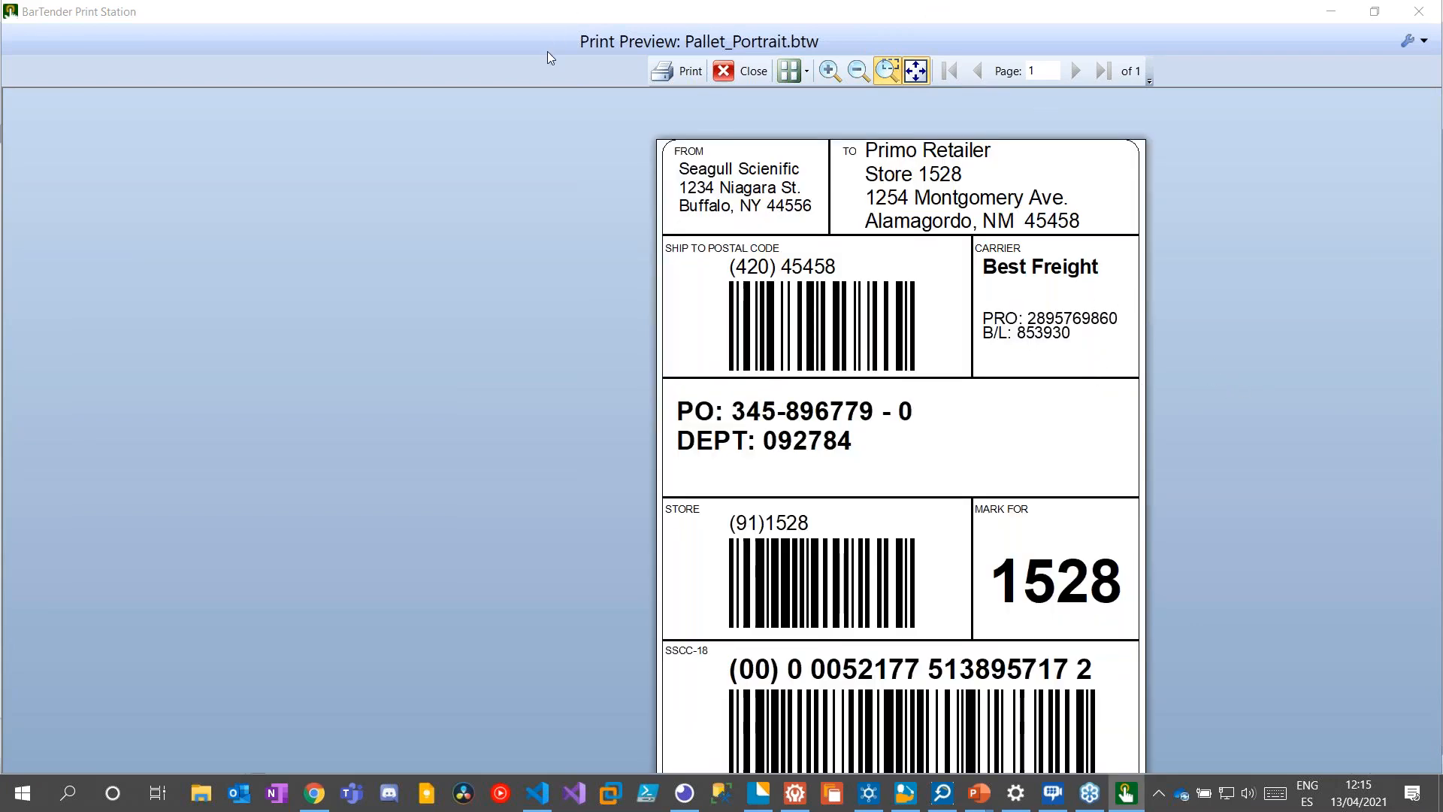
left_click(748, 73)
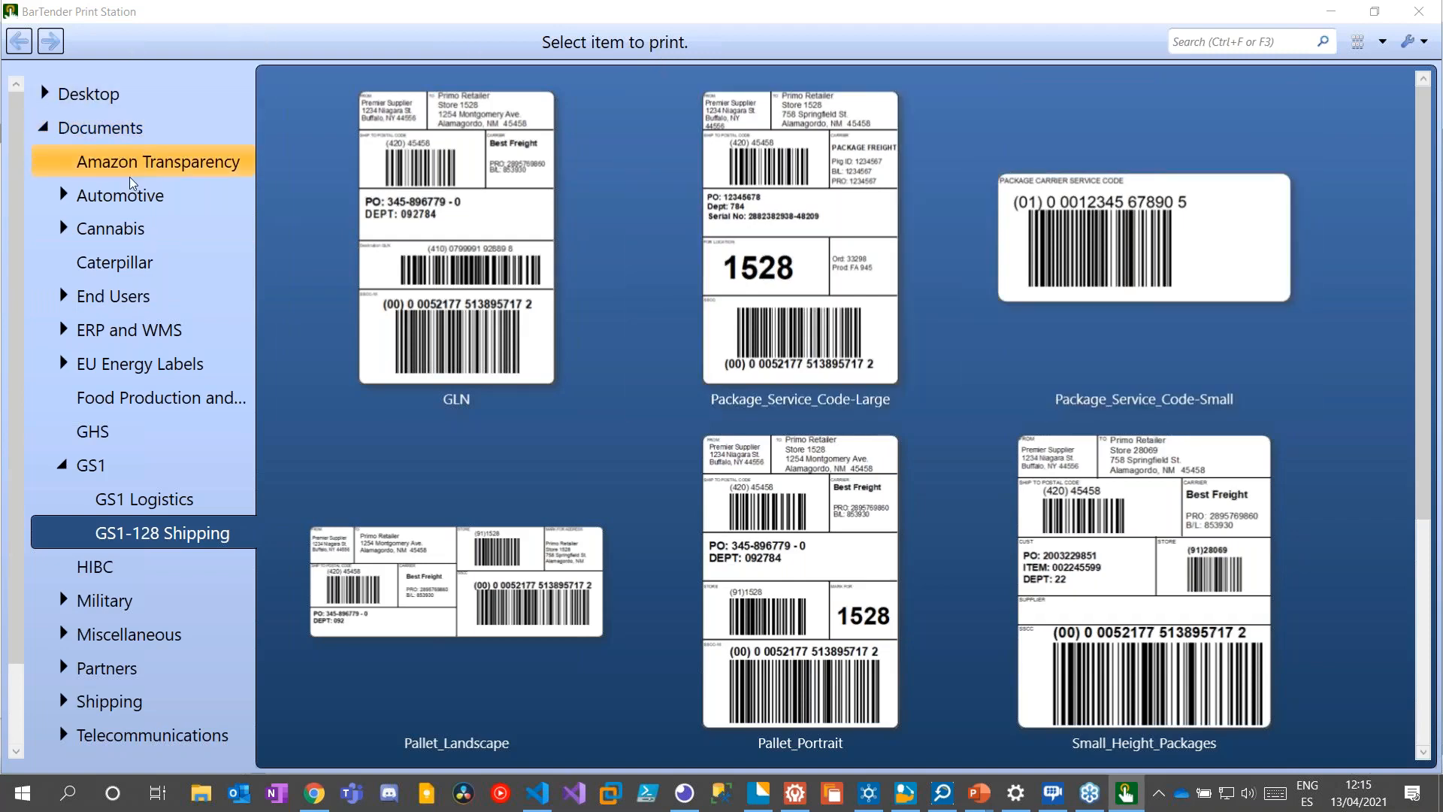
Browse the printable labels in the Desktop and Documents folders
left_click(103, 95)
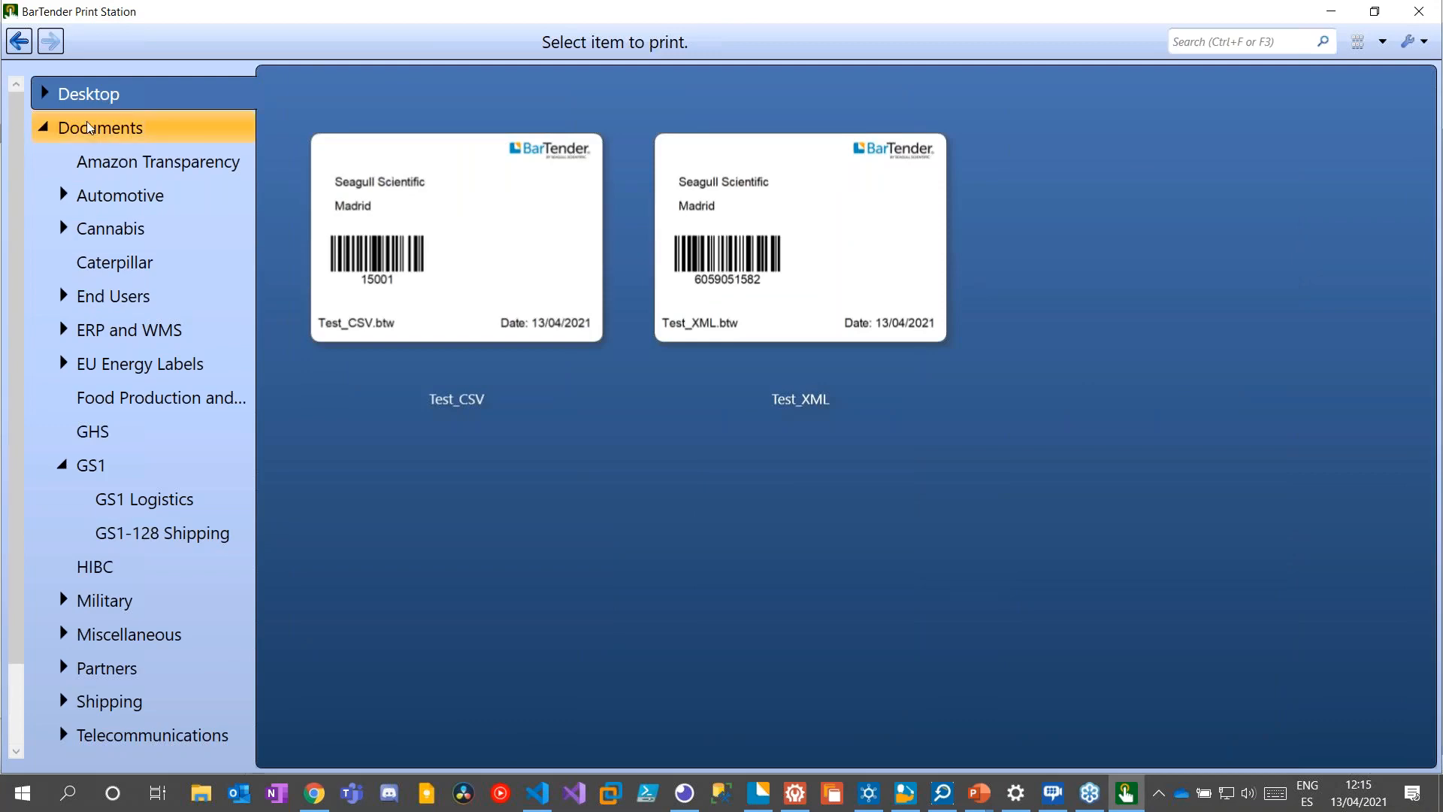
left_click(102, 130)
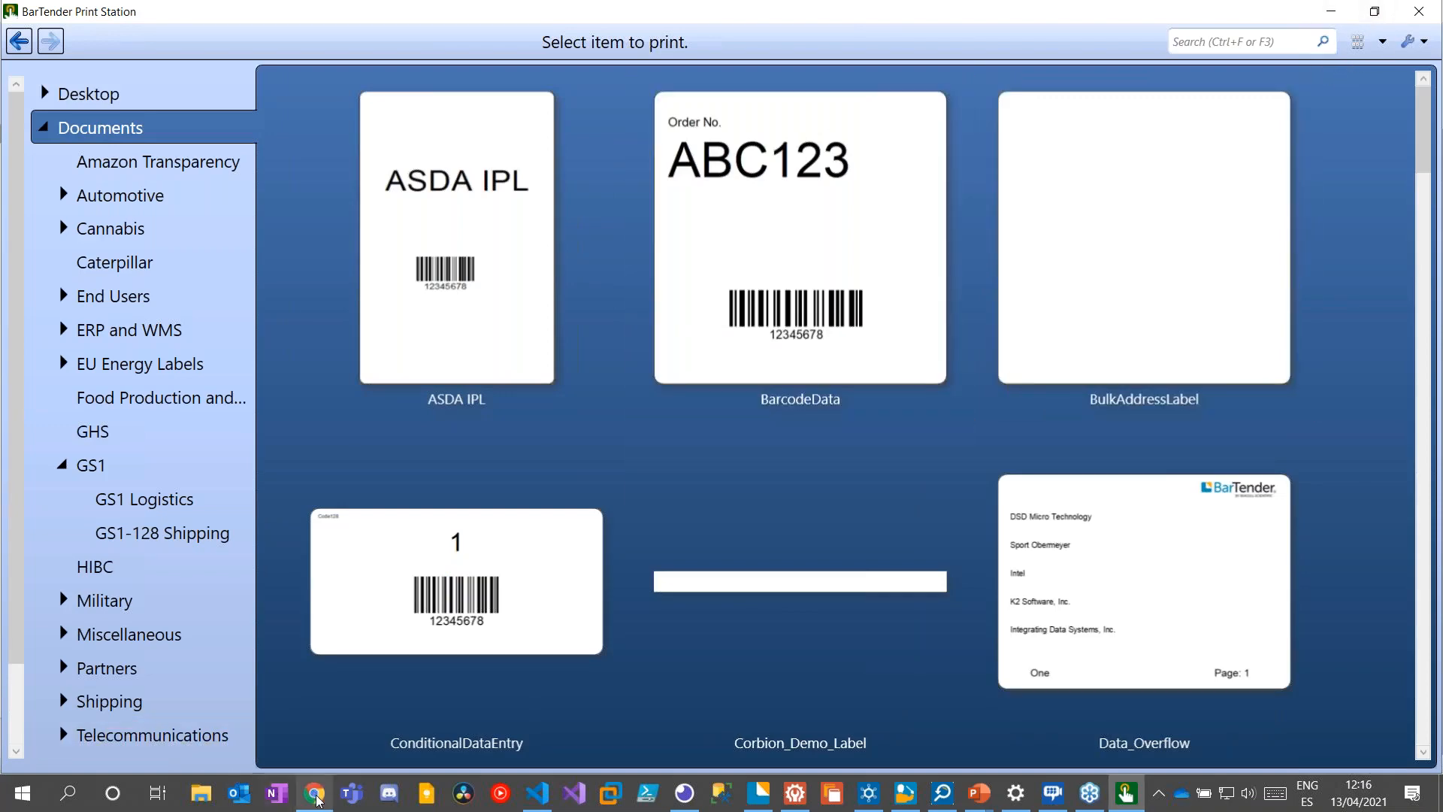
Switch to BarTender Print Portal in Chrome and go to its home page
left_click(353, 714)
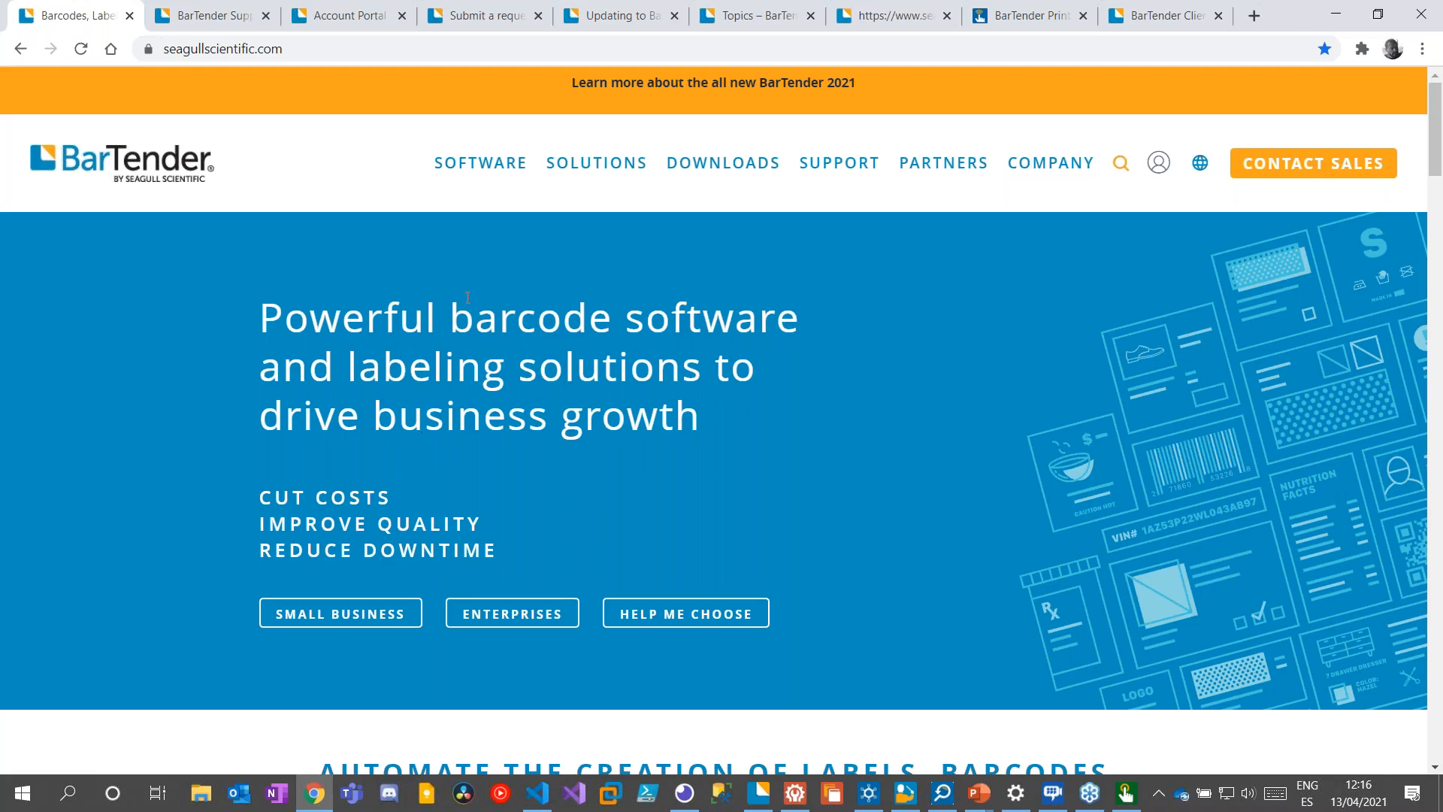
left_click(1036, 17)
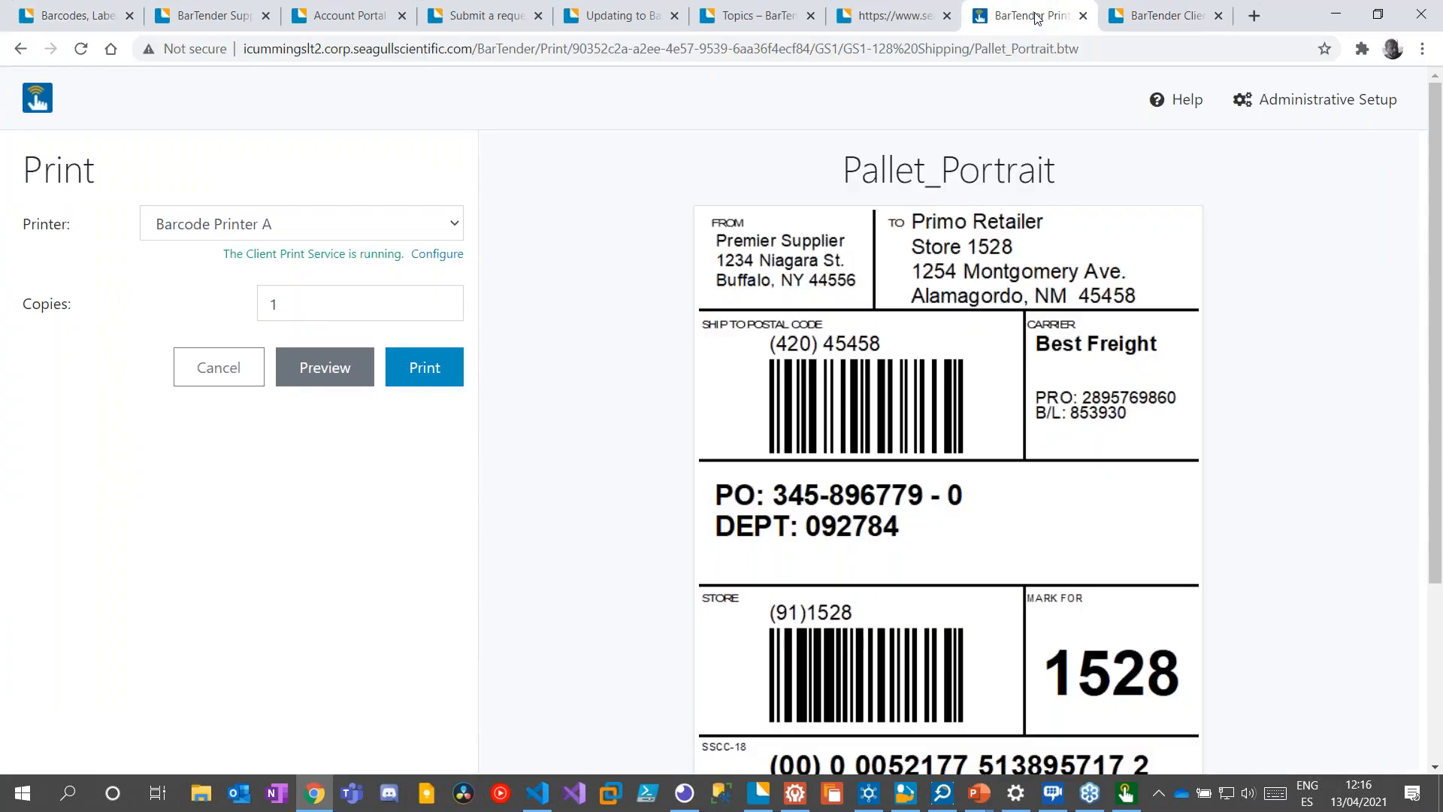
left_click(38, 104)
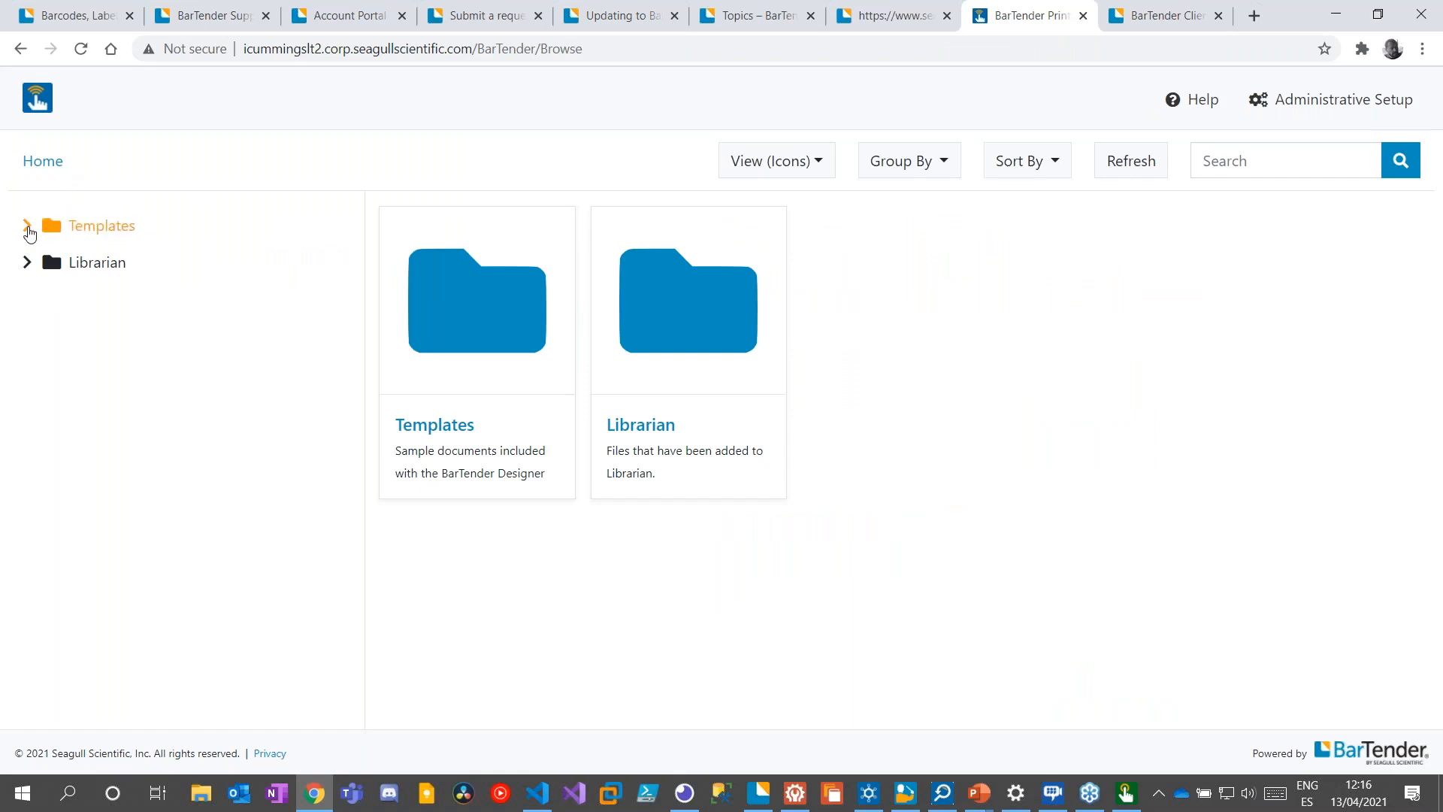
Expand the Templates and Librarian folders, and open the Pallet_Portrait label from GS1-128 Shipping under GS1 for printing
left_click(27, 228)
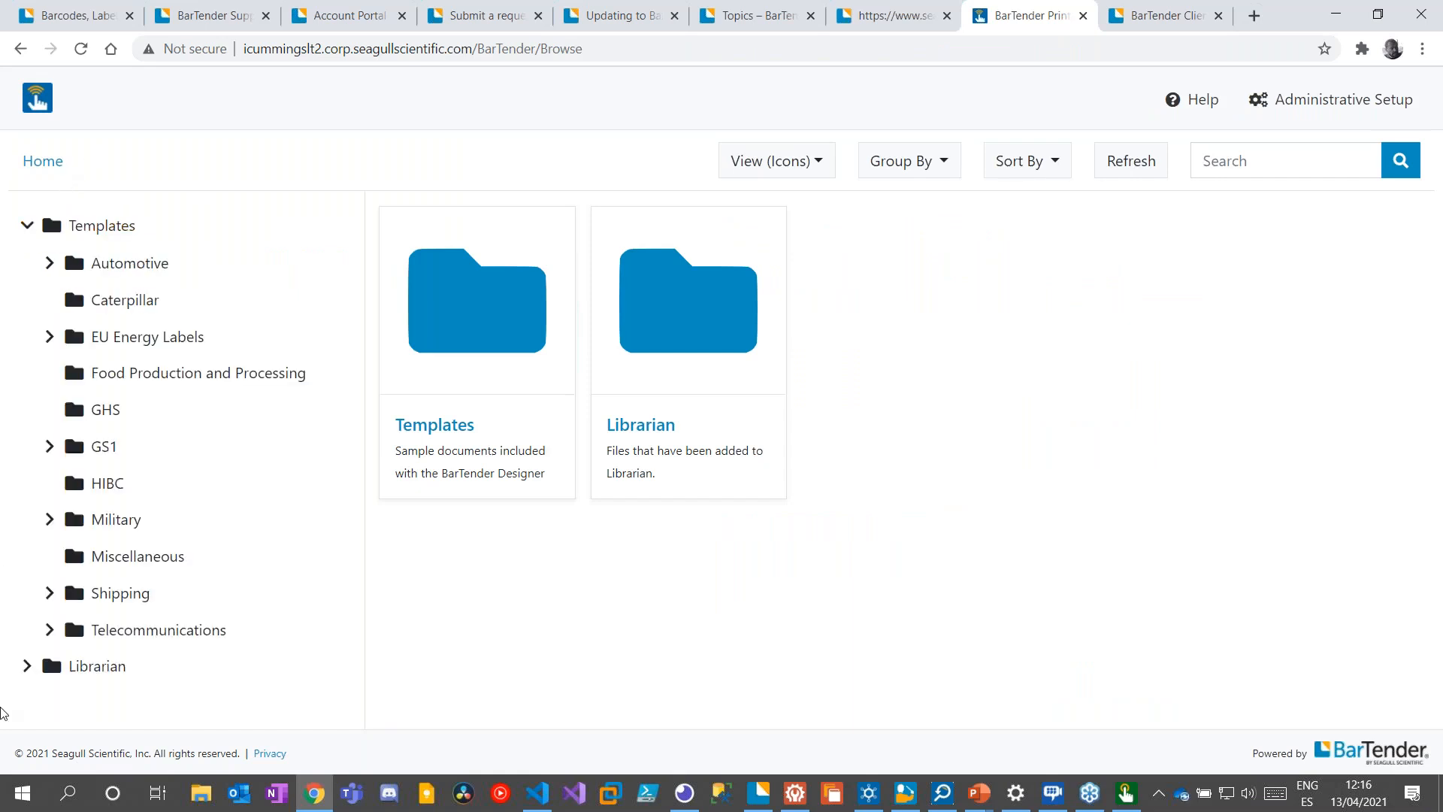
left_click(26, 667)
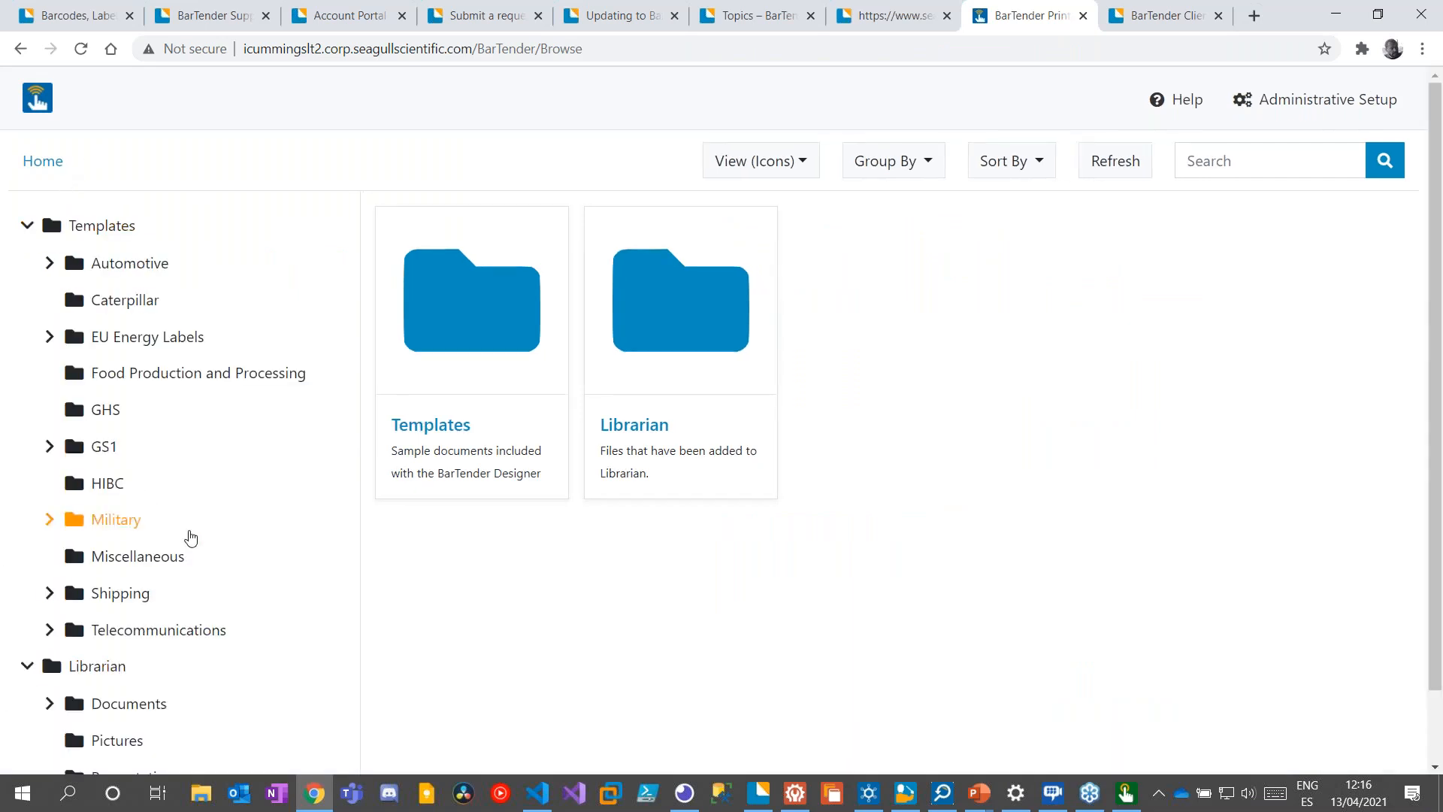
left_click(52, 447)
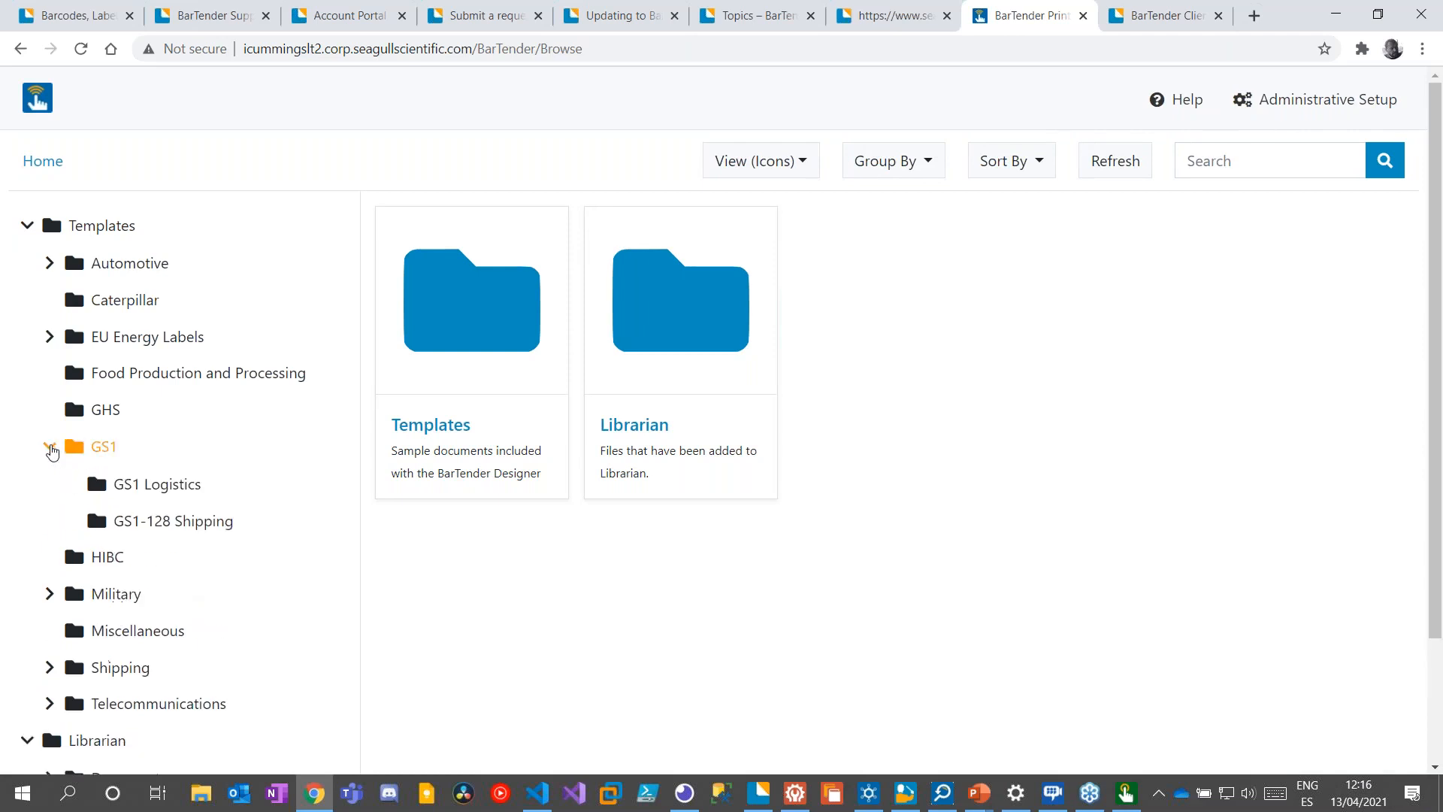
left_click(149, 530)
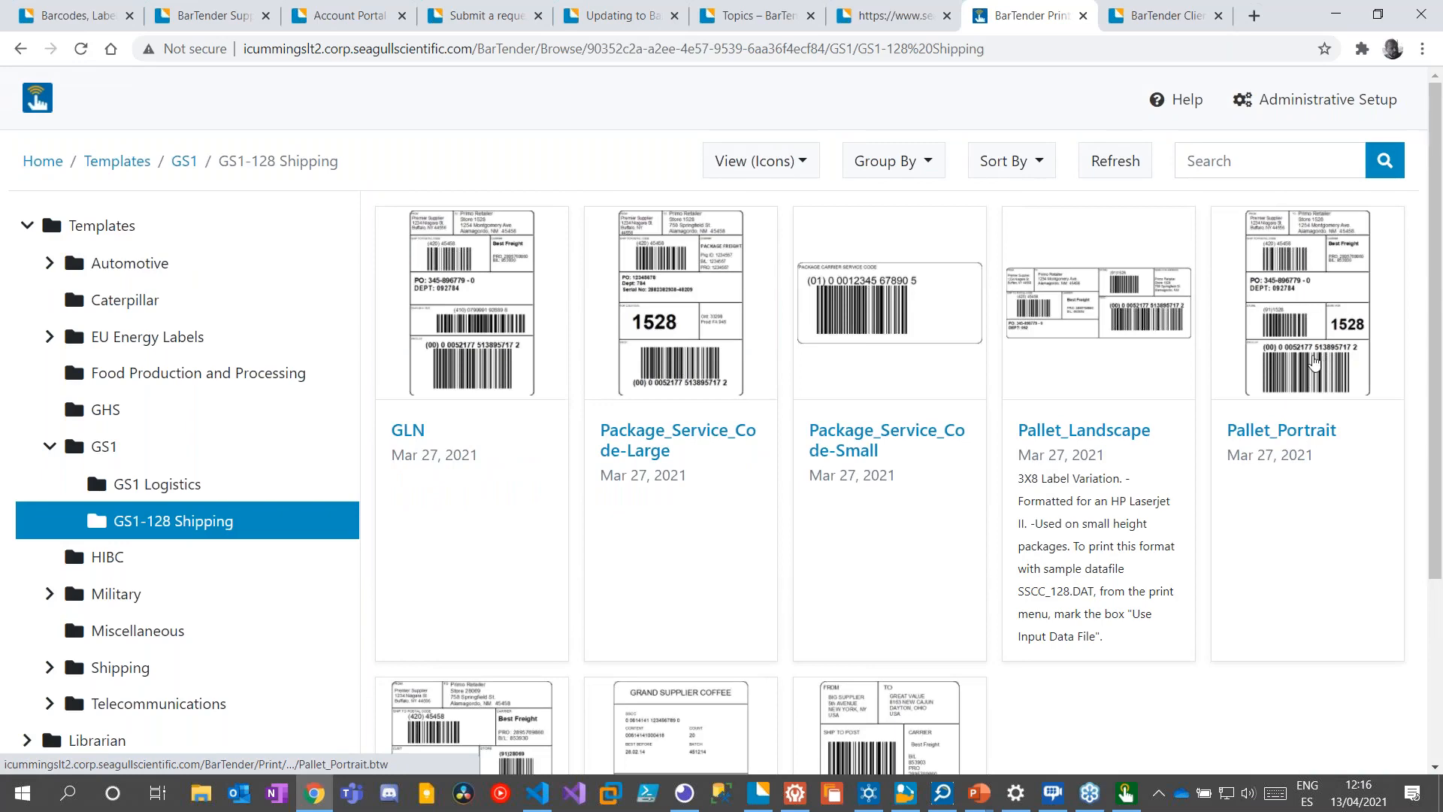
left_click(1312, 340)
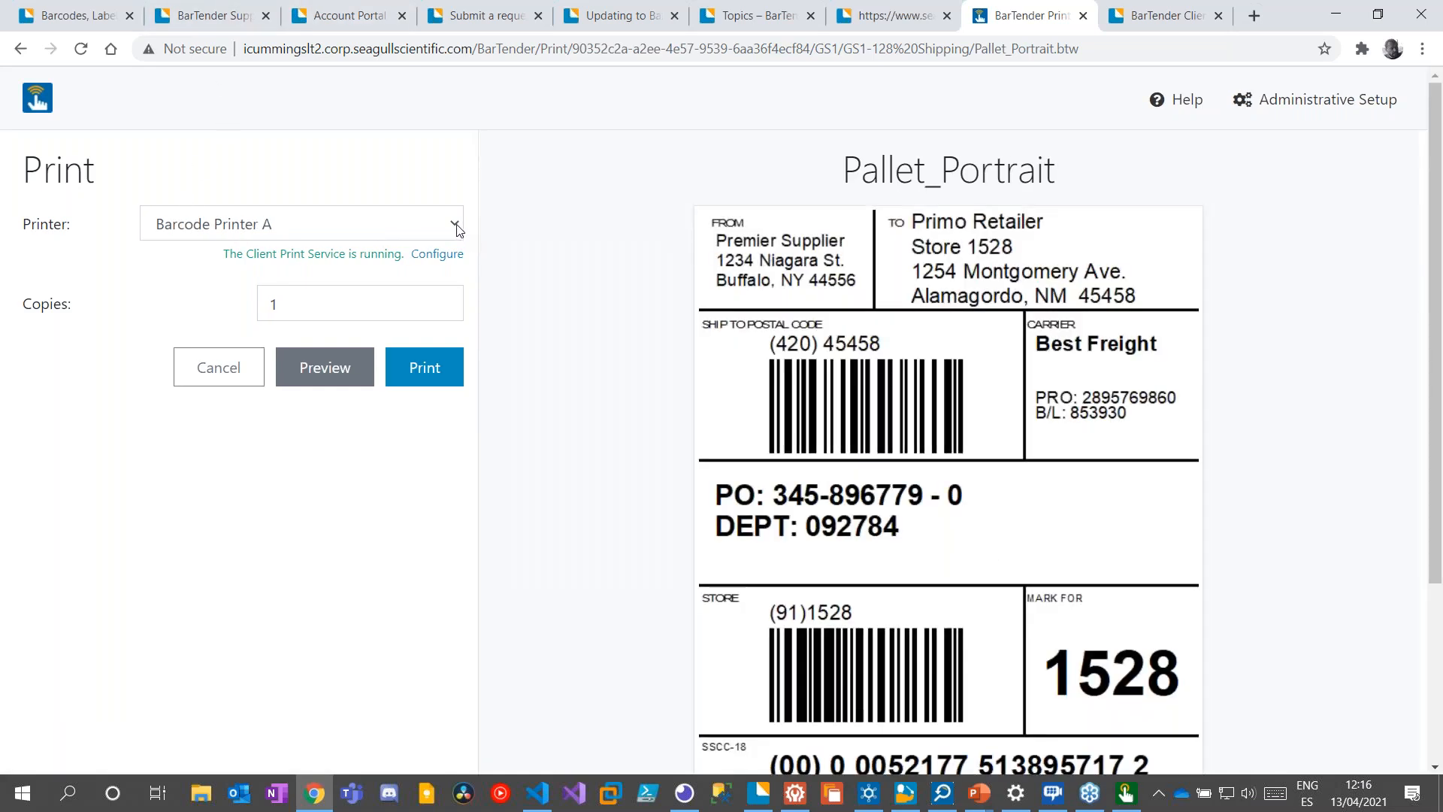
Examine the printers offered on the computer and on the server for the Pallet_Portrait label
left_click(452, 228)
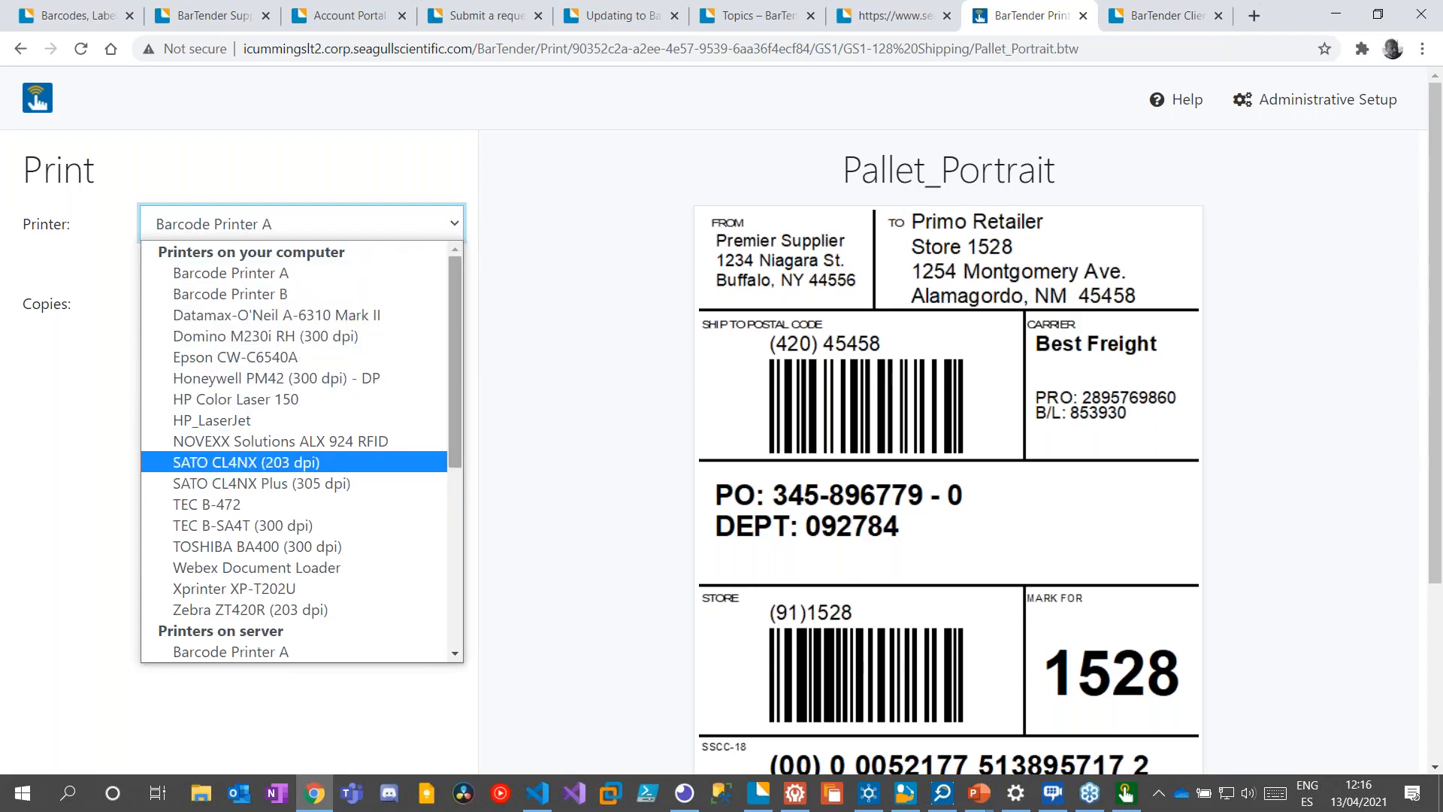
left_click_drag(455, 397, 441, 514)
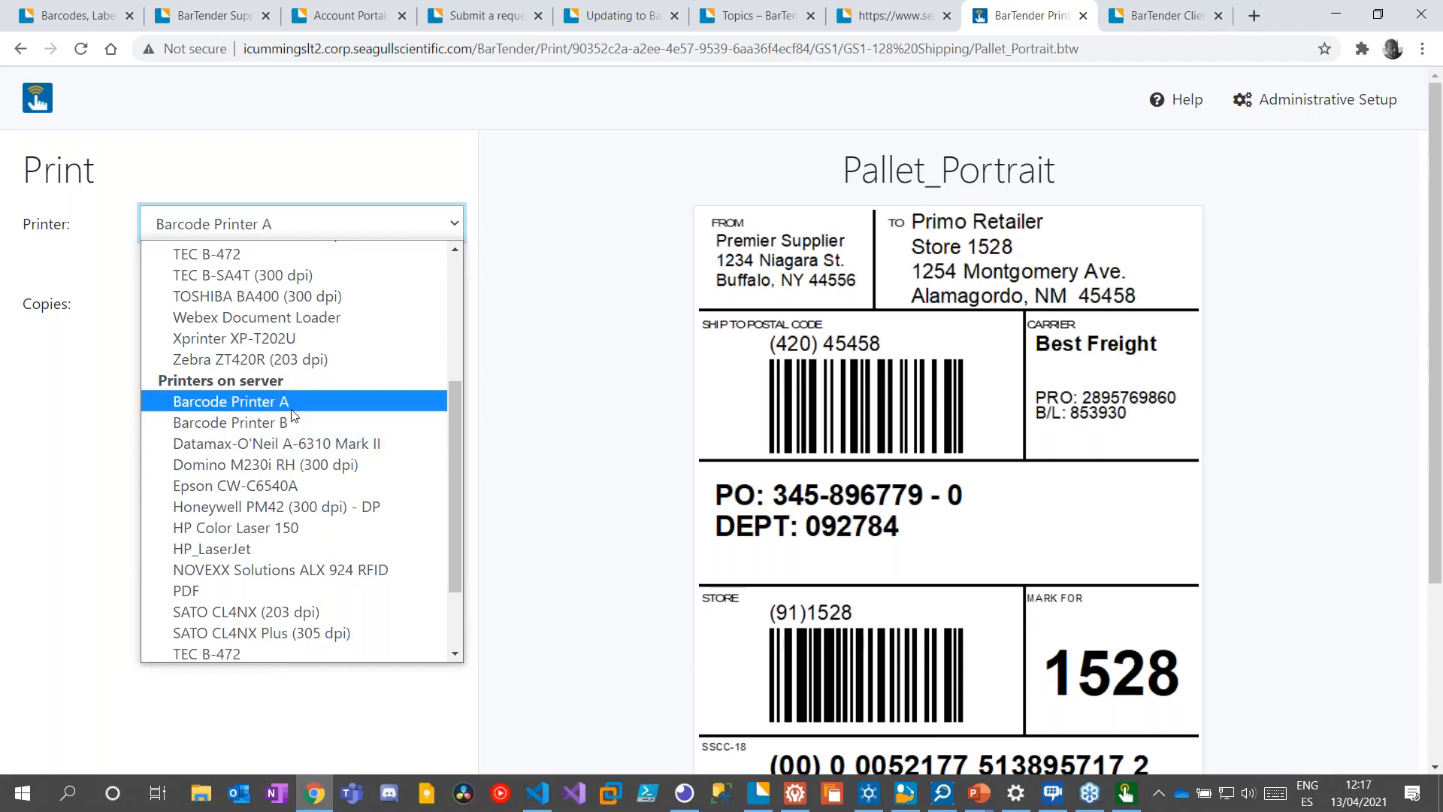
scroll(361, 481, "up", 4)
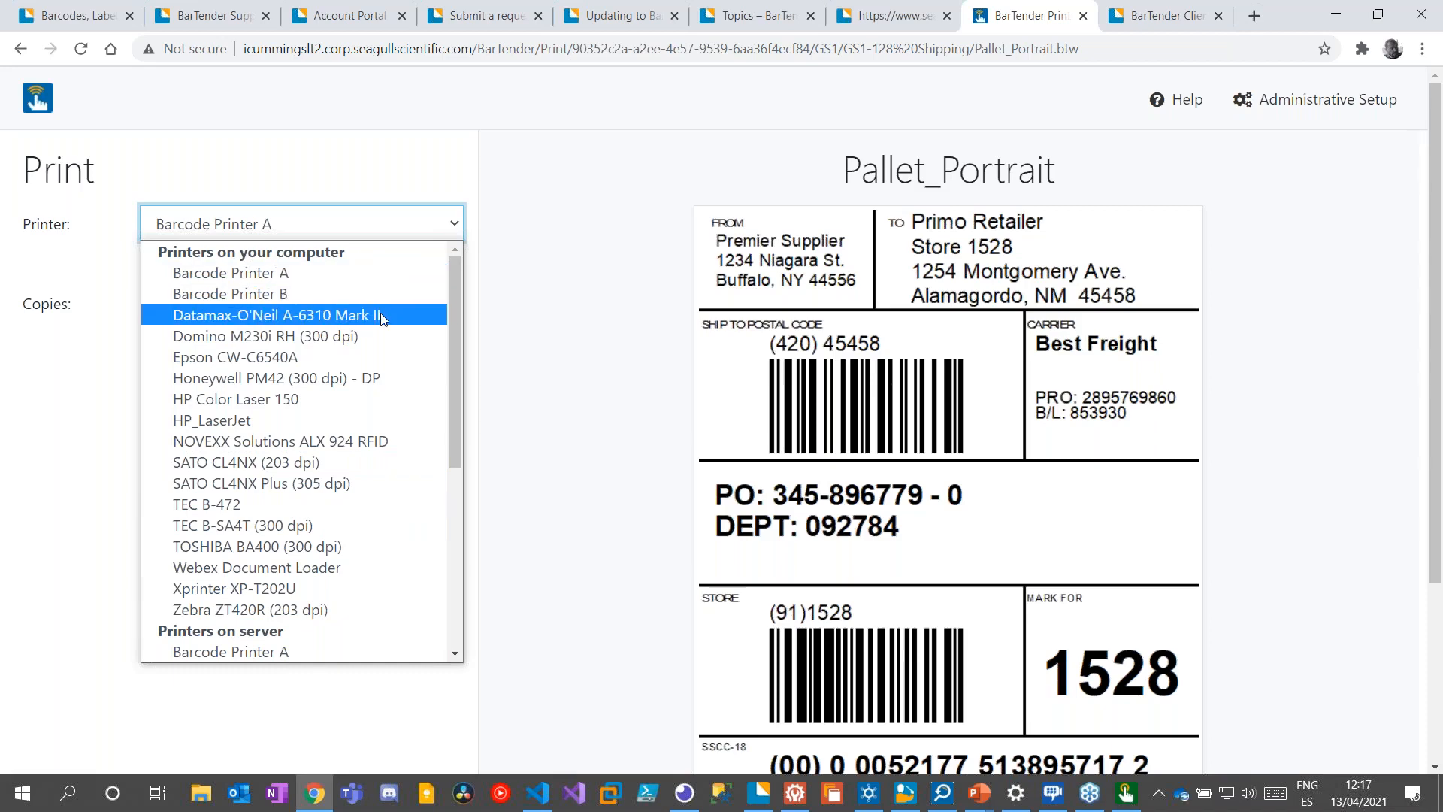
Print one copy of the Pallet_Portrait label to Barcode Printer A, keeping the data entry form's default values, and dismiss the print report
left_click(479, 338)
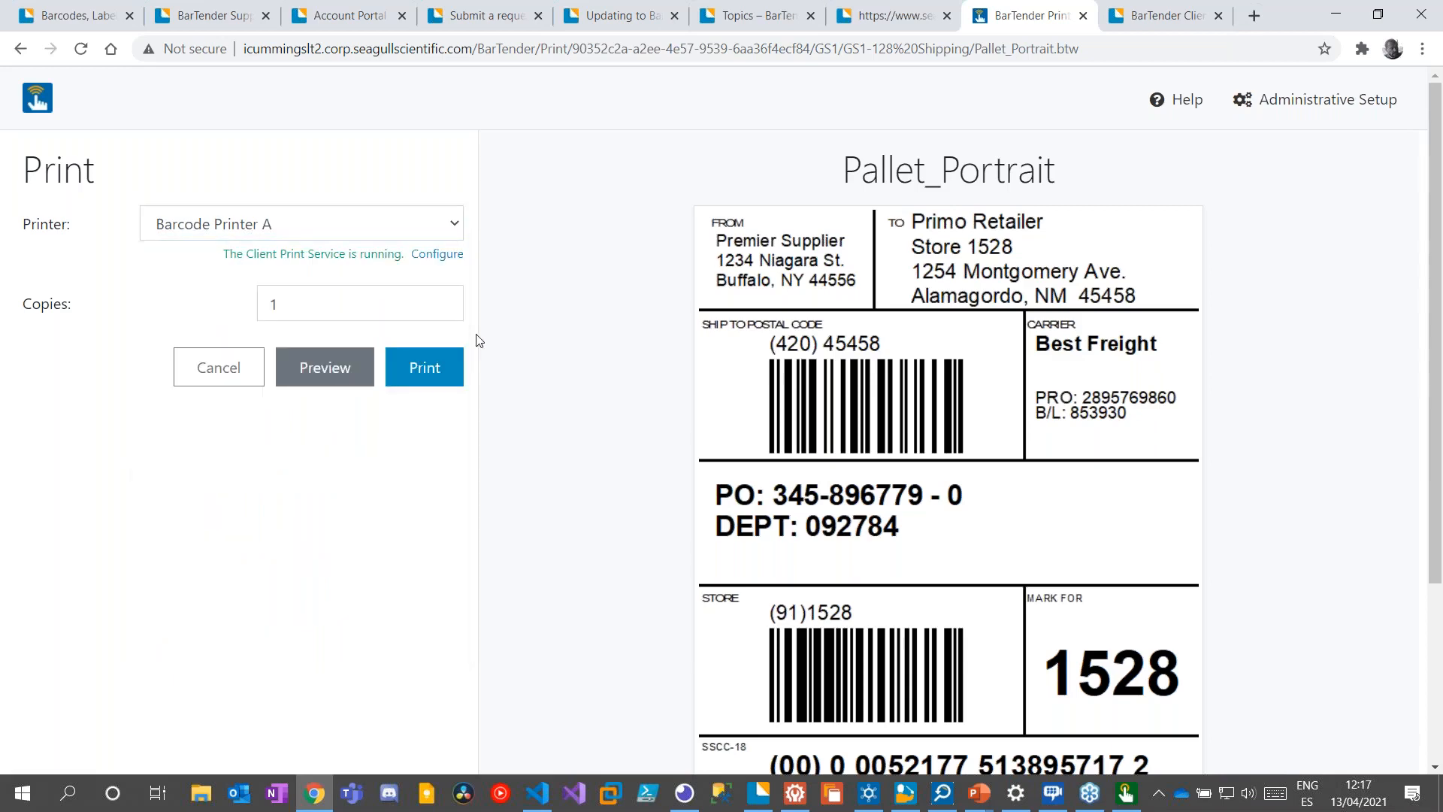
left_click(441, 374)
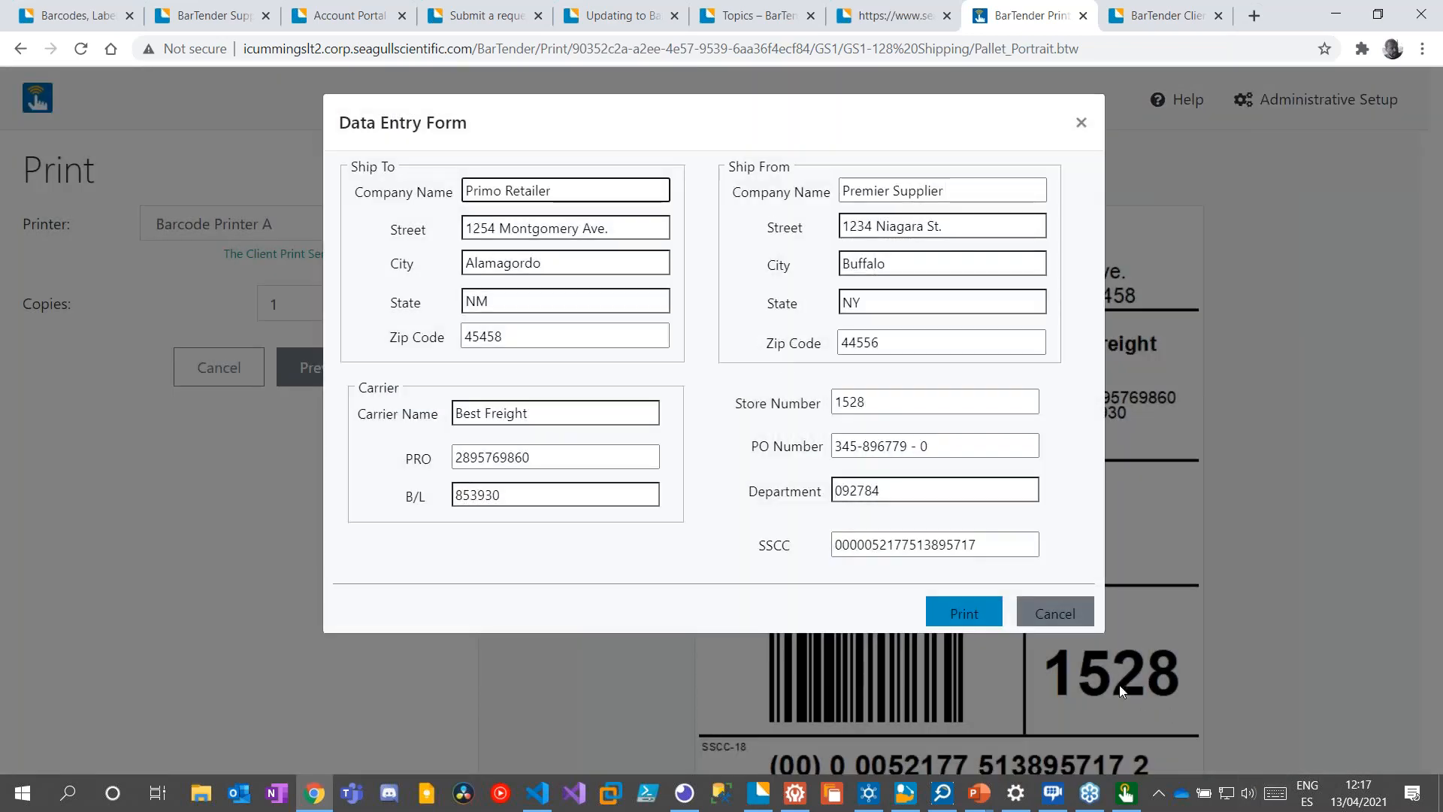
left_click(990, 618)
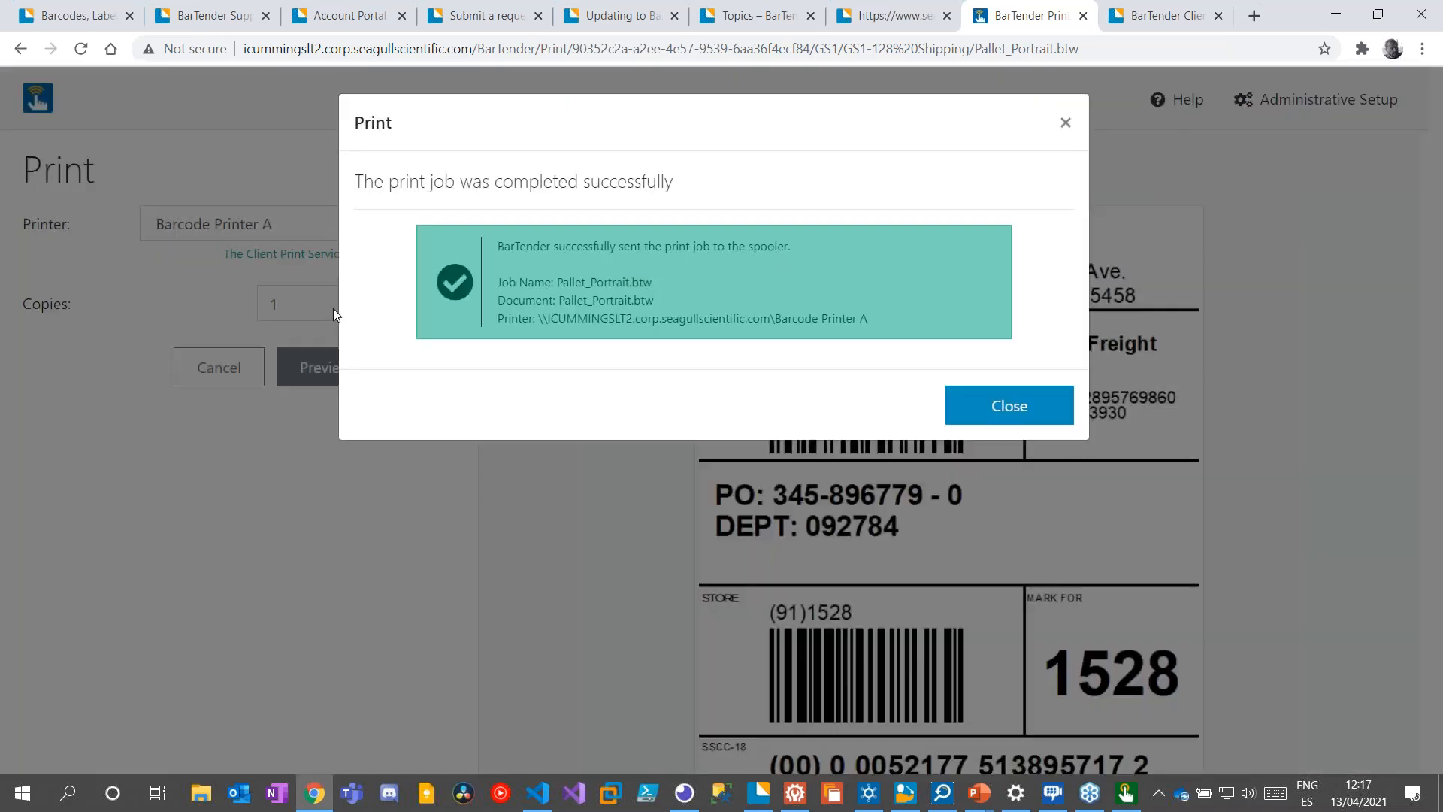
left_click(996, 412)
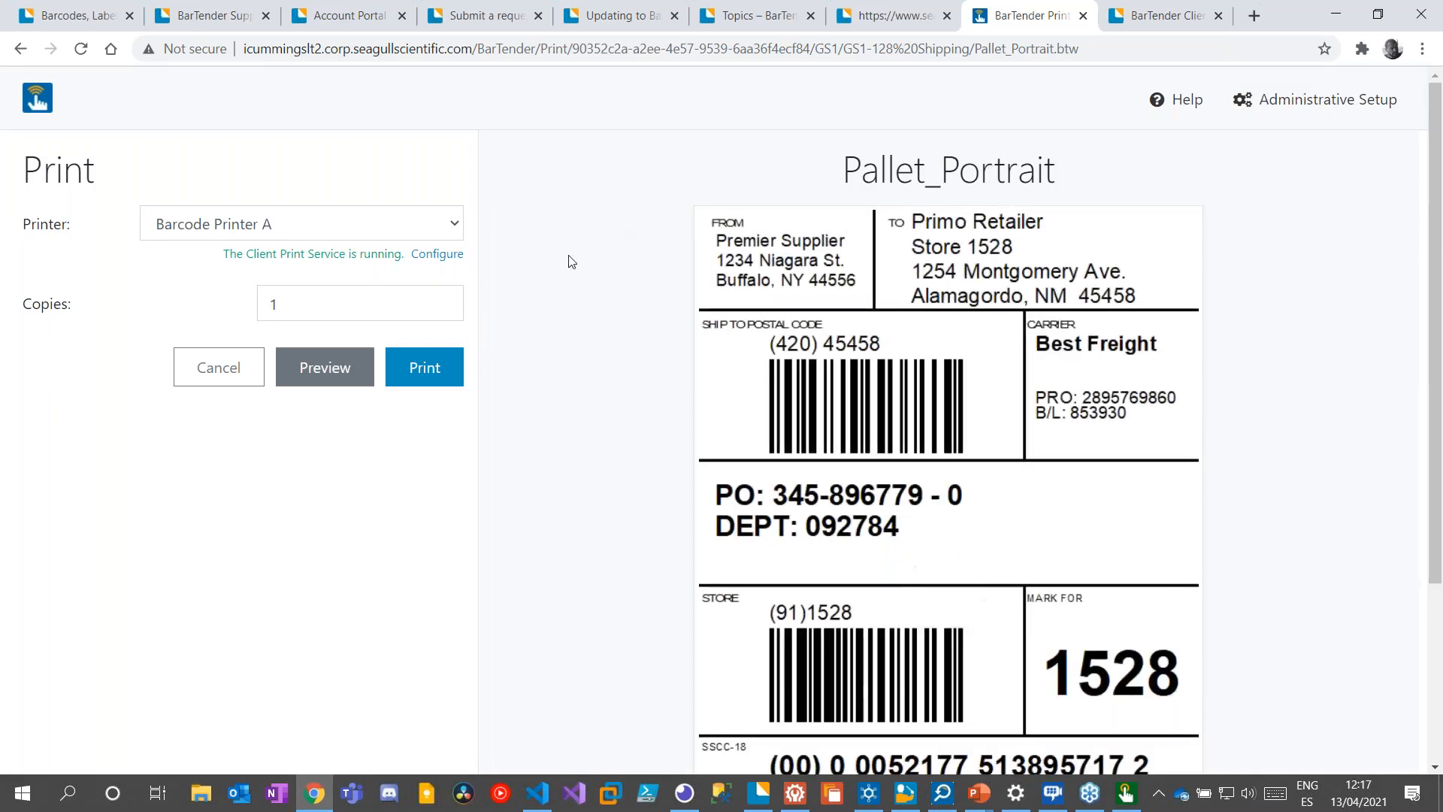
Switch to BarTender History Explorer, refresh the print jobs, and select the newest Pallet_Portrait.btw job
left_click(943, 797)
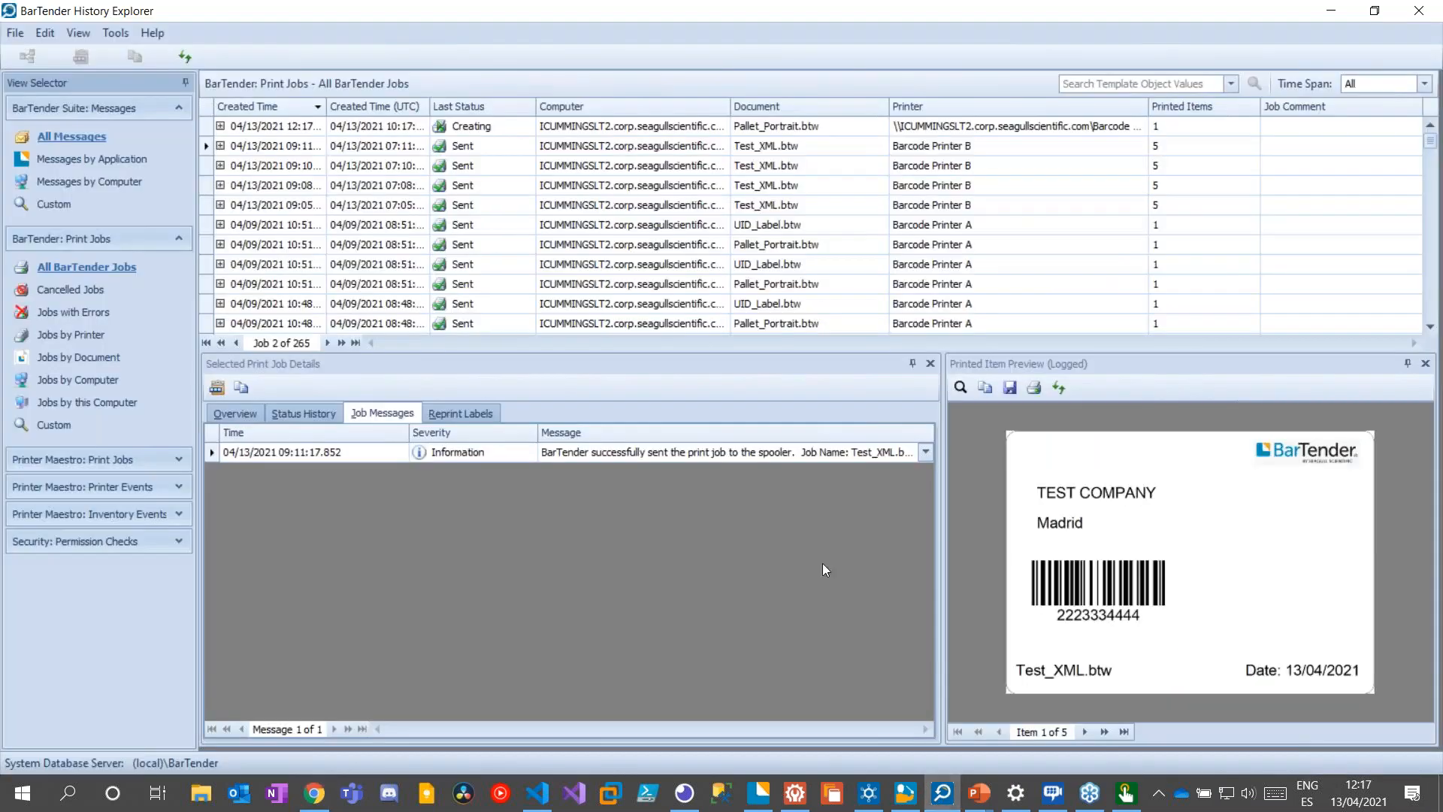
left_click(187, 57)
left_click(660, 125)
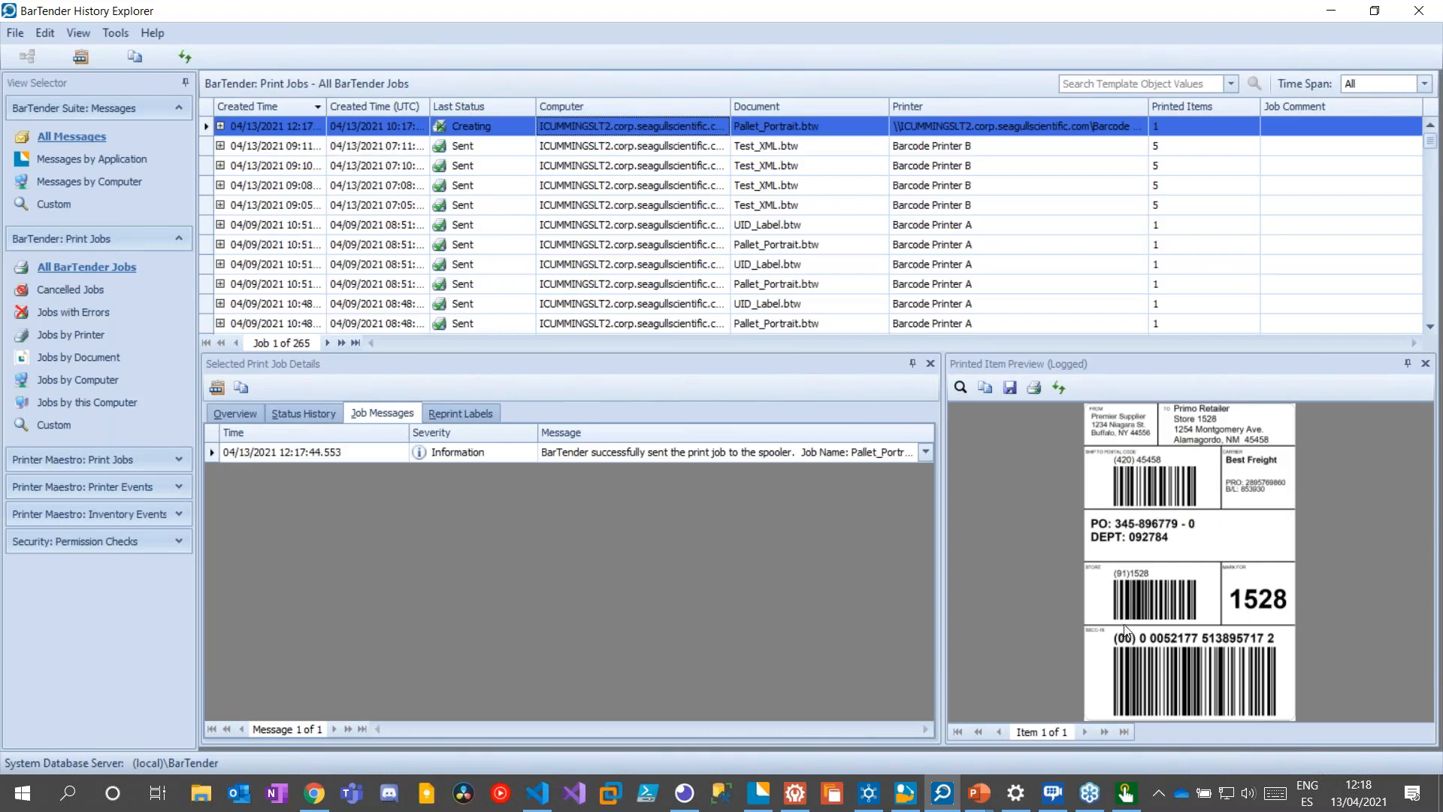
Examine the selected print job's overview, status history, job messages, and label reprint details
left_click(226, 414)
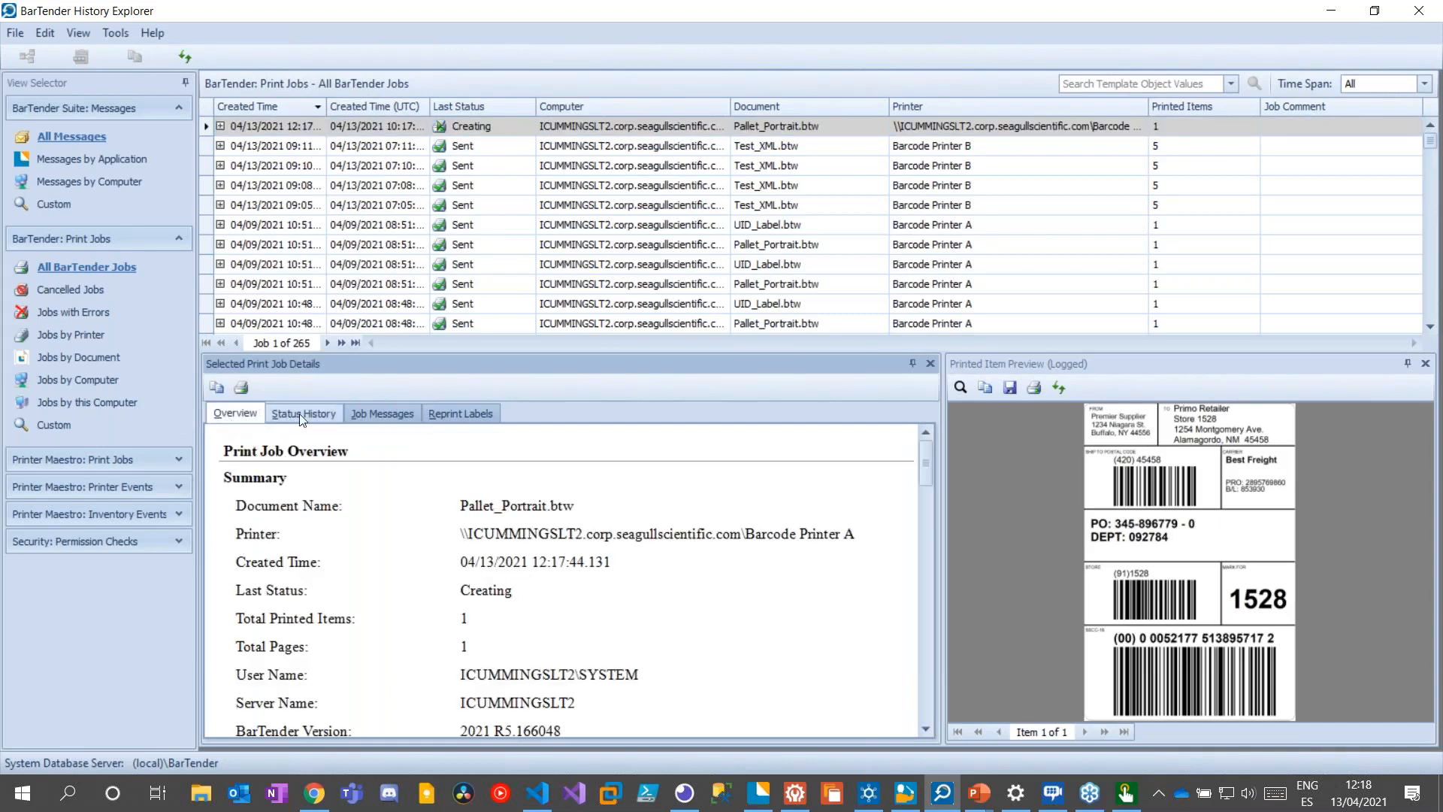
scroll(503, 549, "down", 4)
scroll(489, 541, "up", 4)
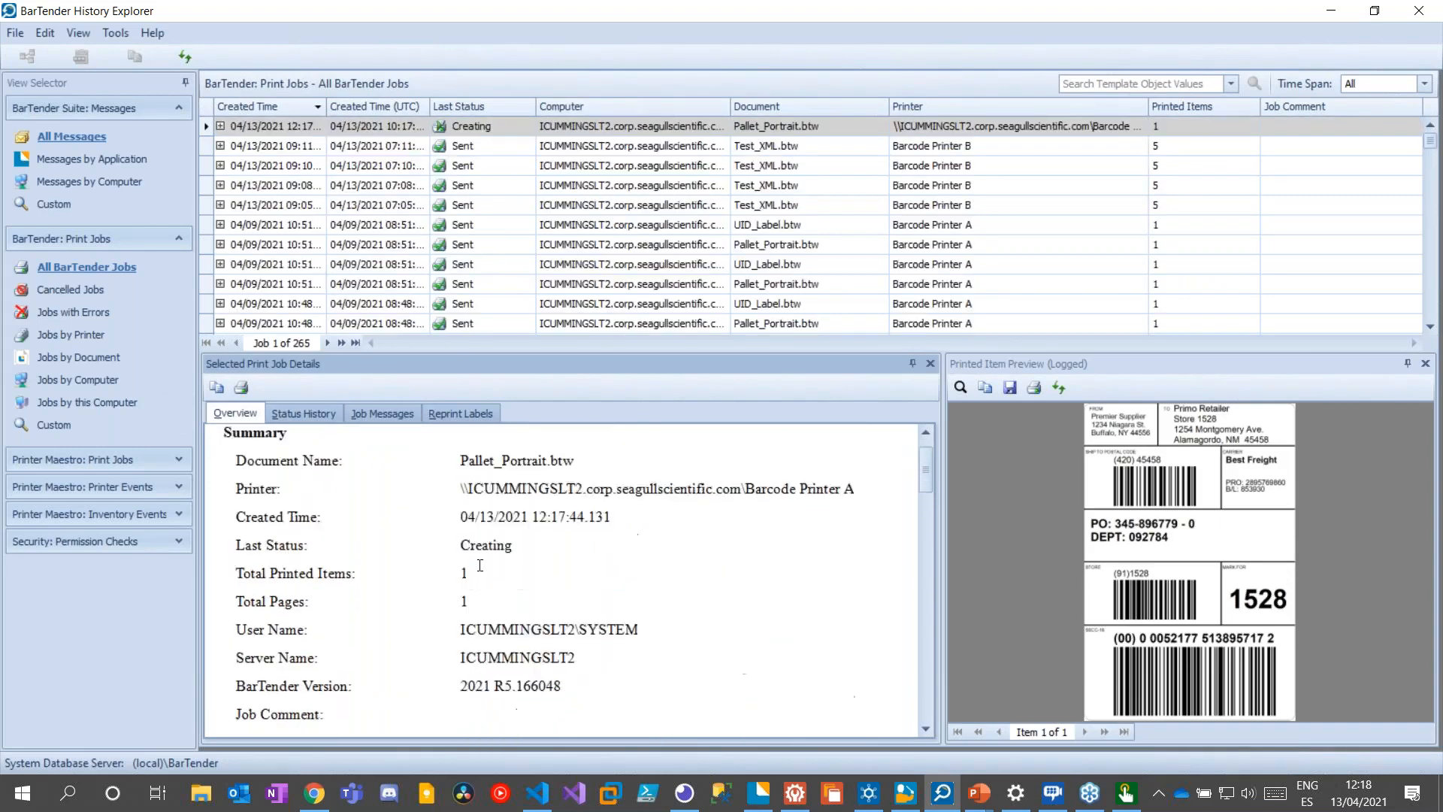
left_click(302, 414)
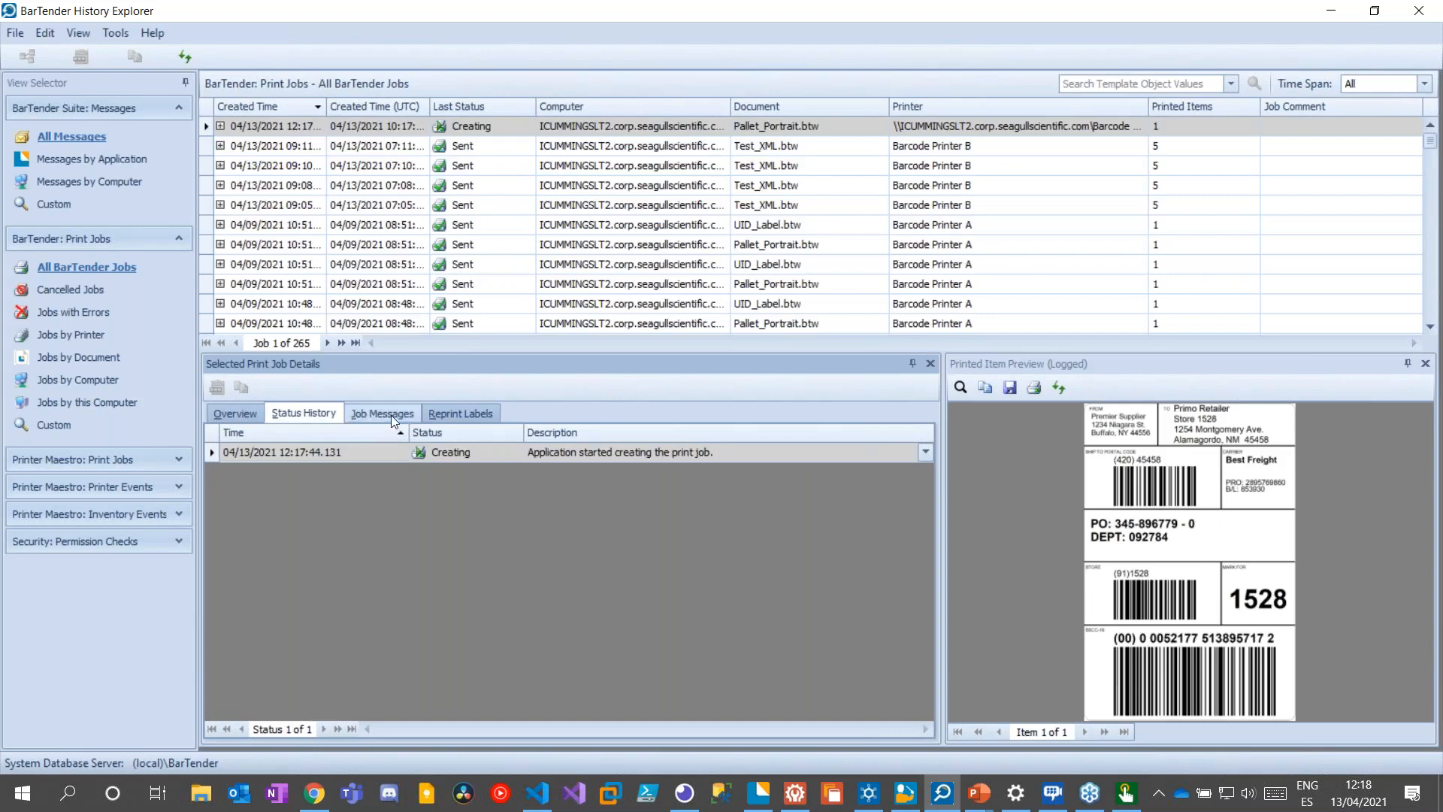
left_click(391, 415)
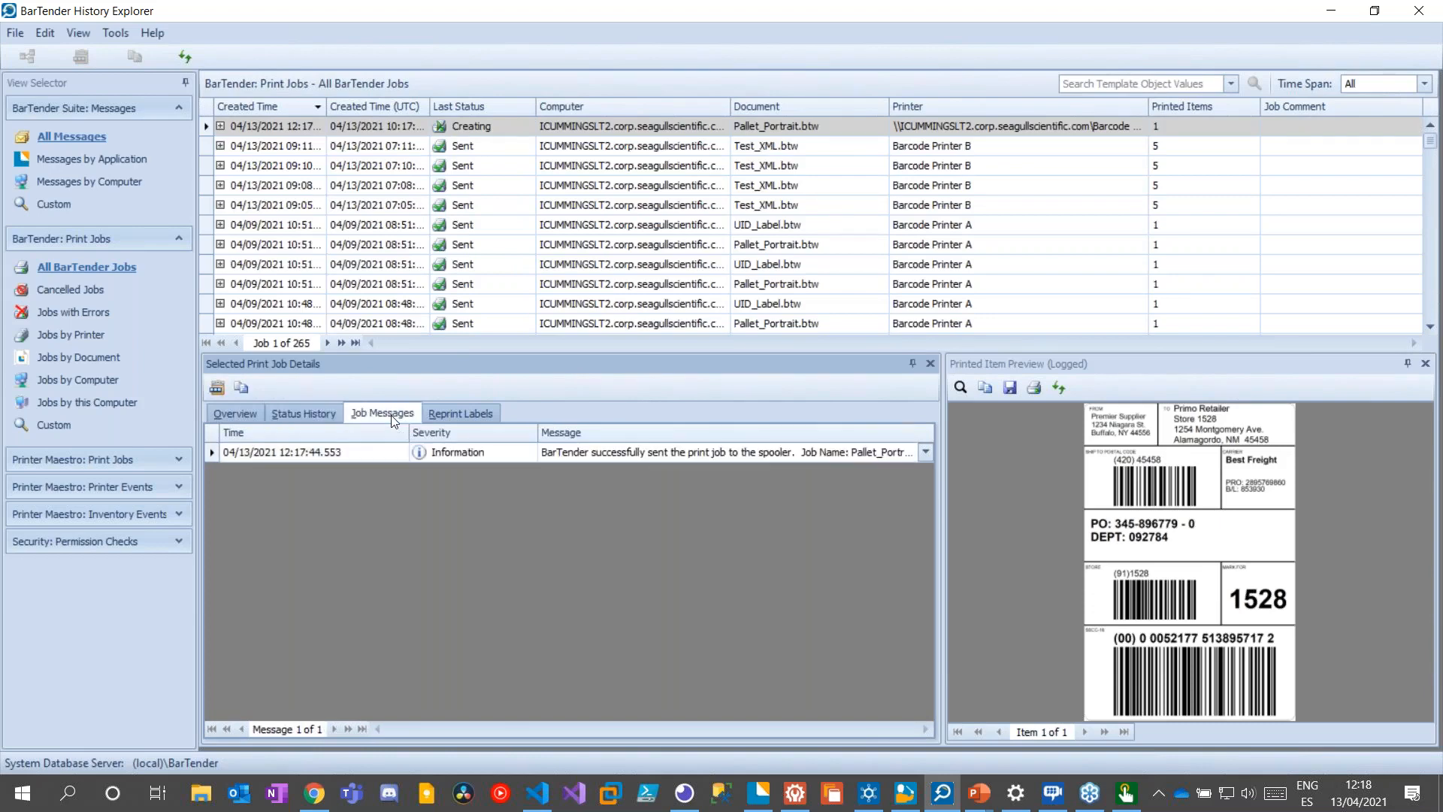
left_click(457, 413)
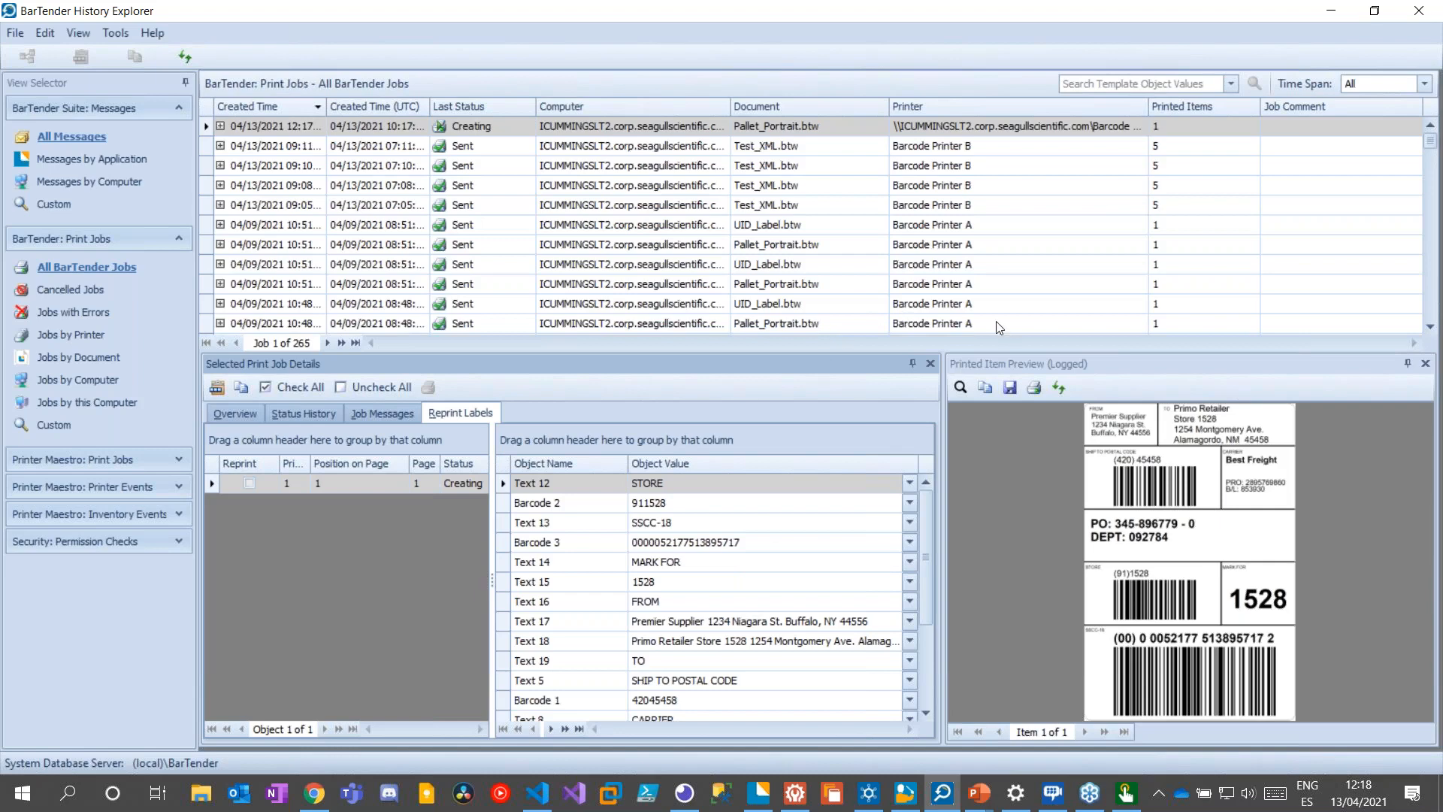
Minimize History Explorer, Chrome and Print Station, and close the Test_CSV.btw document in BarTender Designer without saving changes
left_click(1333, 10)
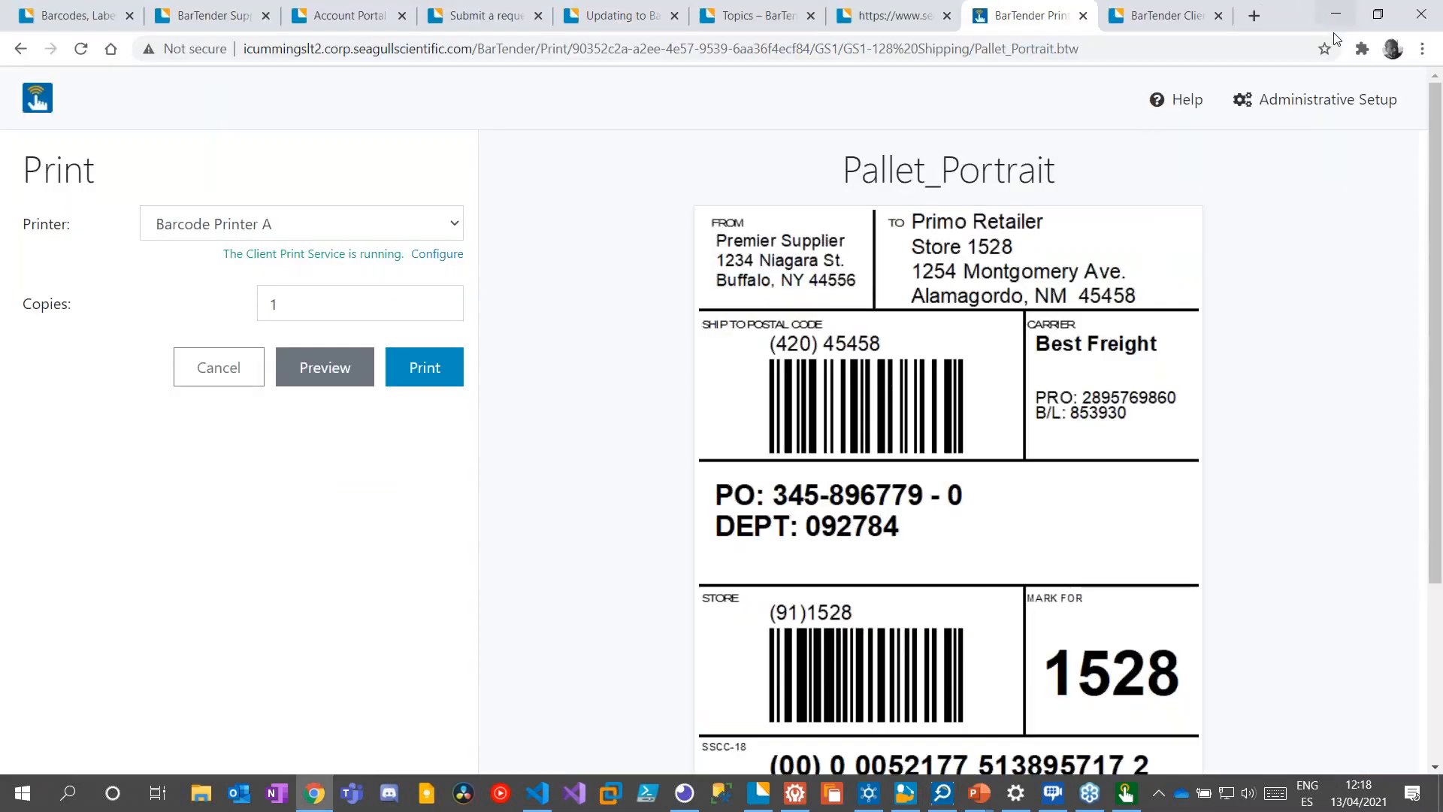
left_click(1332, 10)
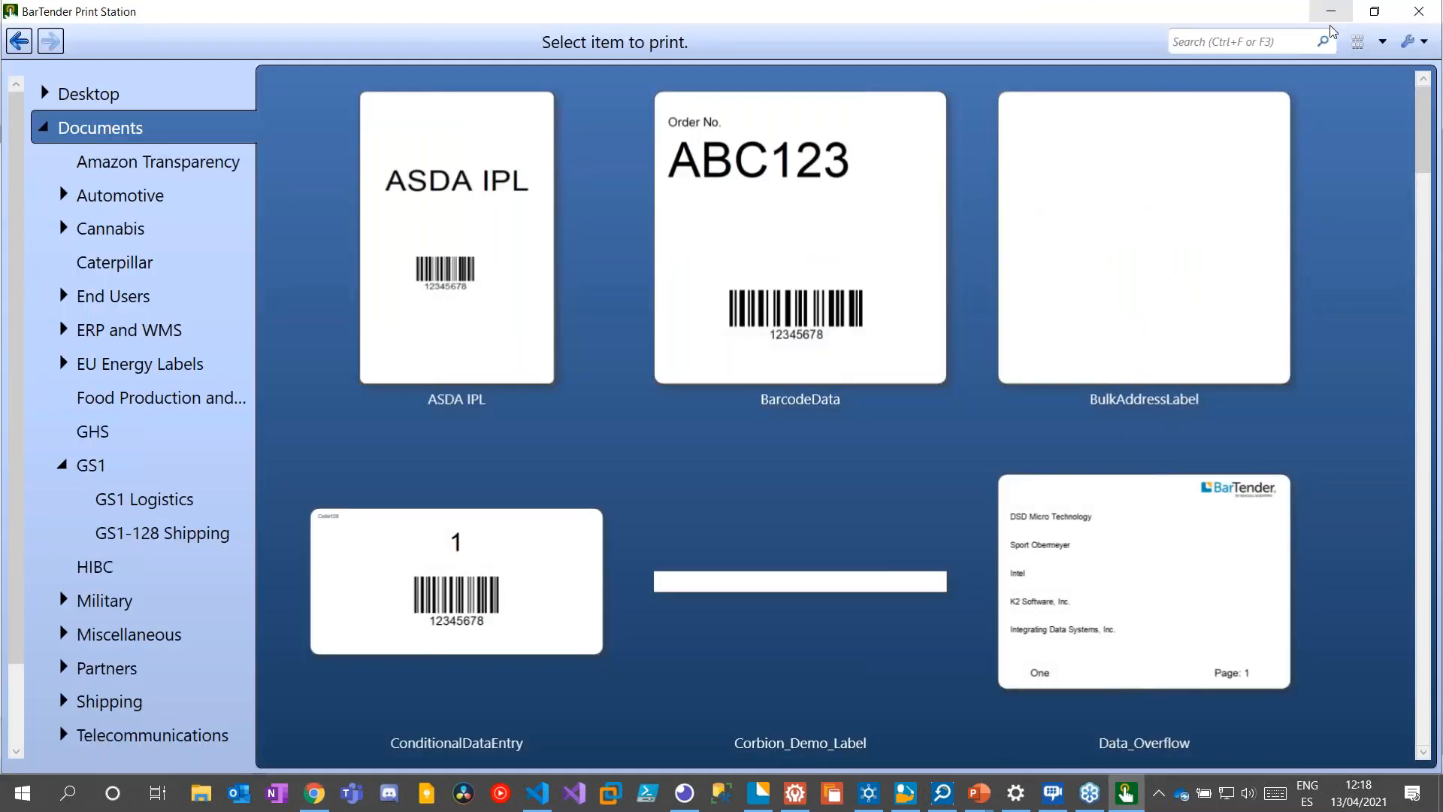
left_click(1333, 11)
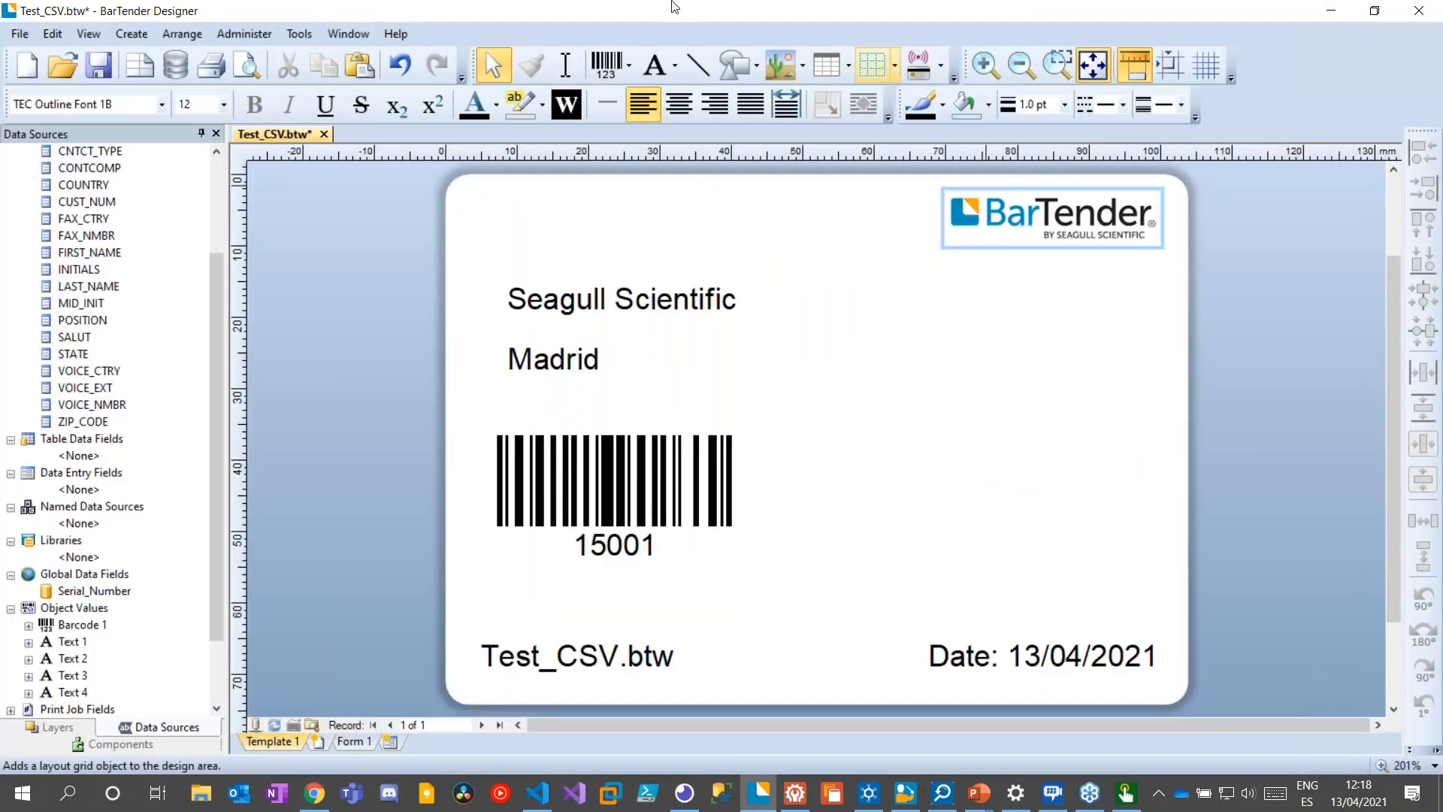
left_click(325, 136)
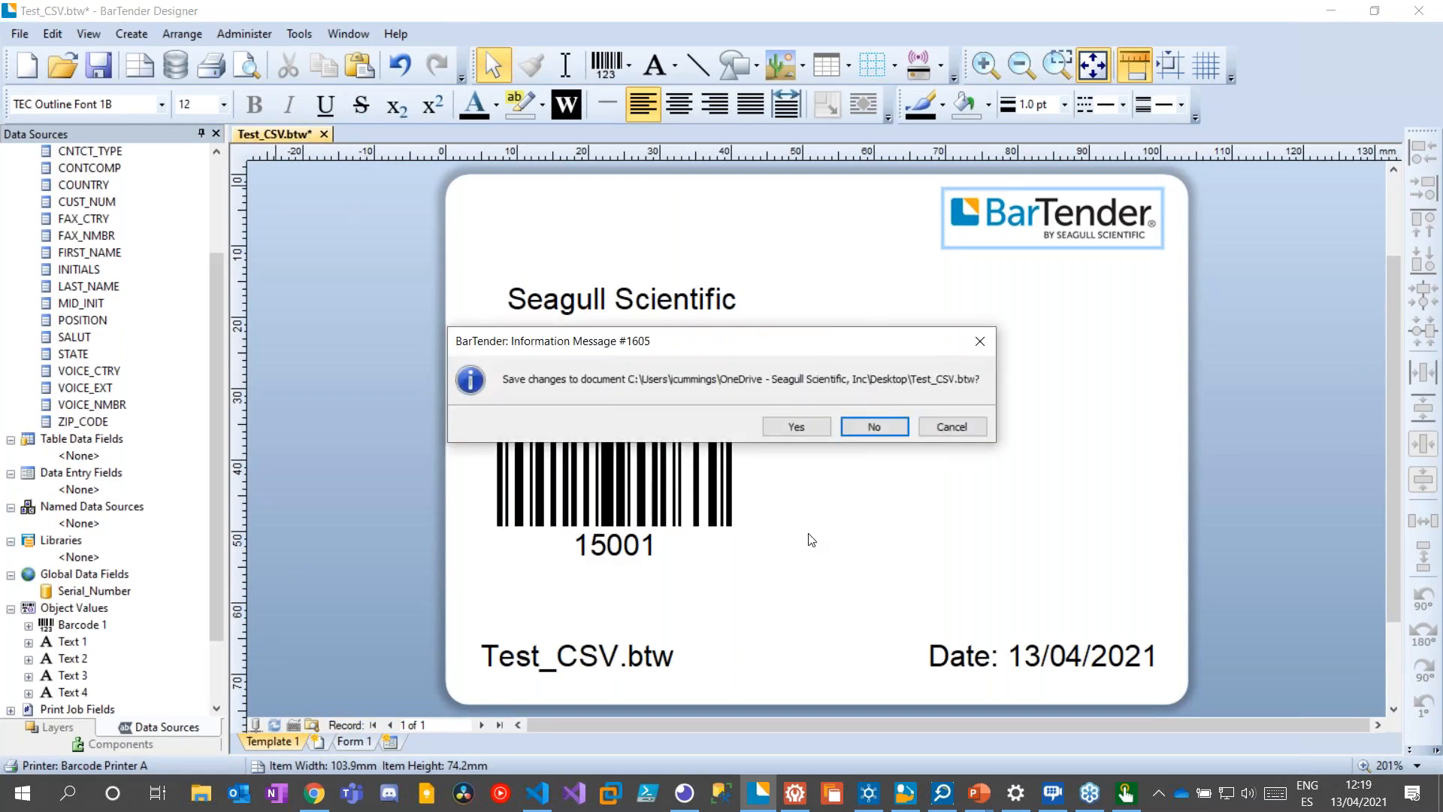
left_click(895, 428)
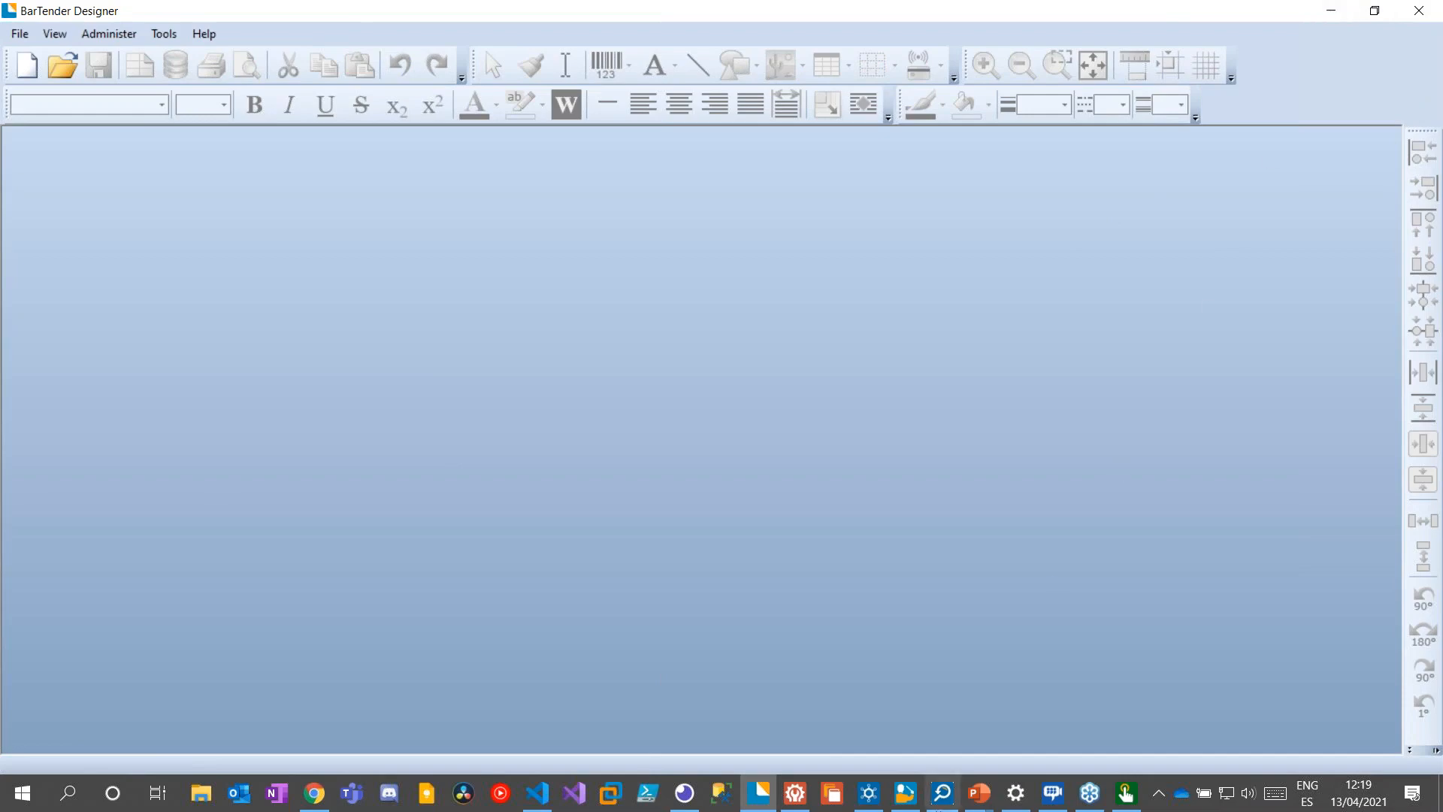
Switch to BarTender Integration Builder and review the general properties of the Web Service Integration and the File Integration
left_click(868, 793)
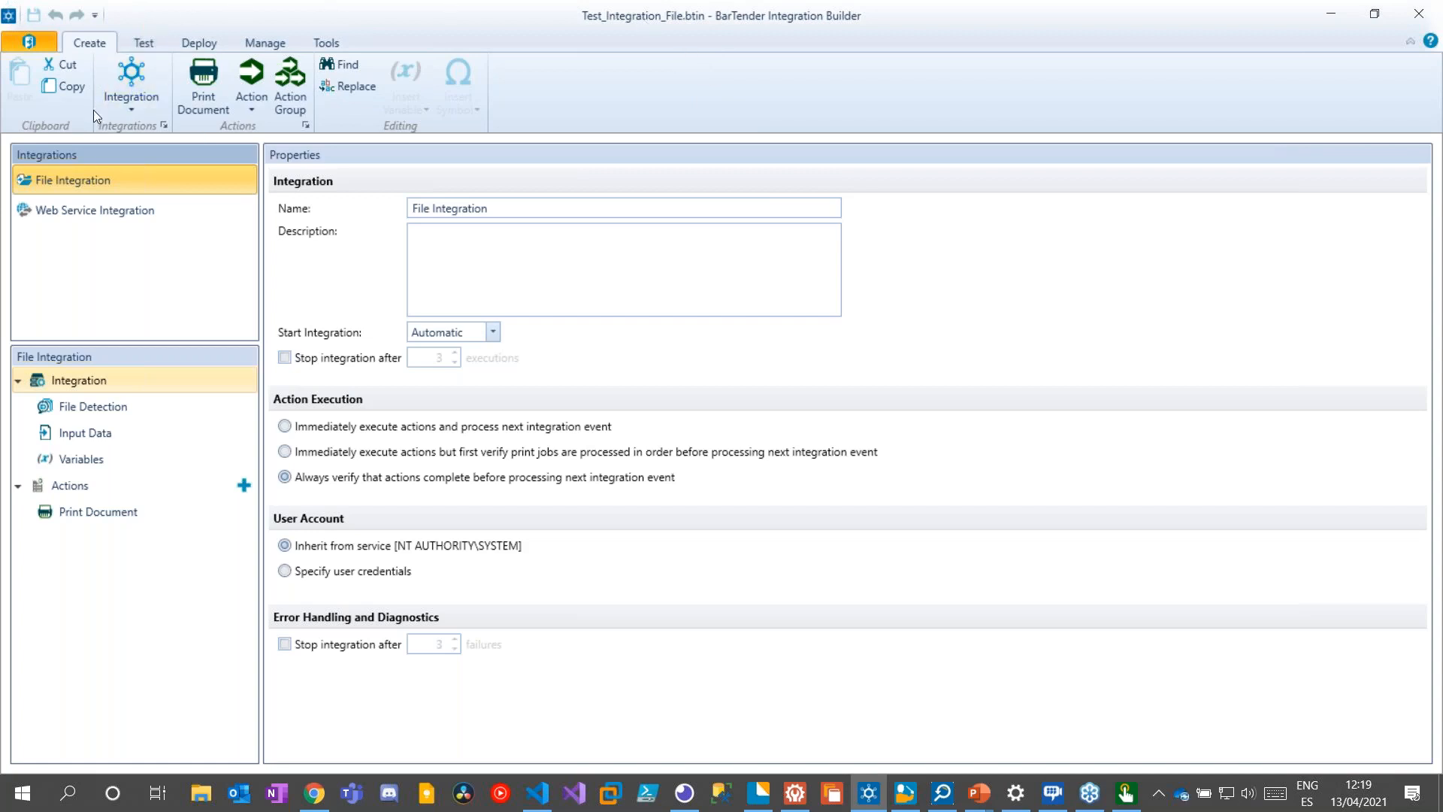
mouse_move(88, 193)
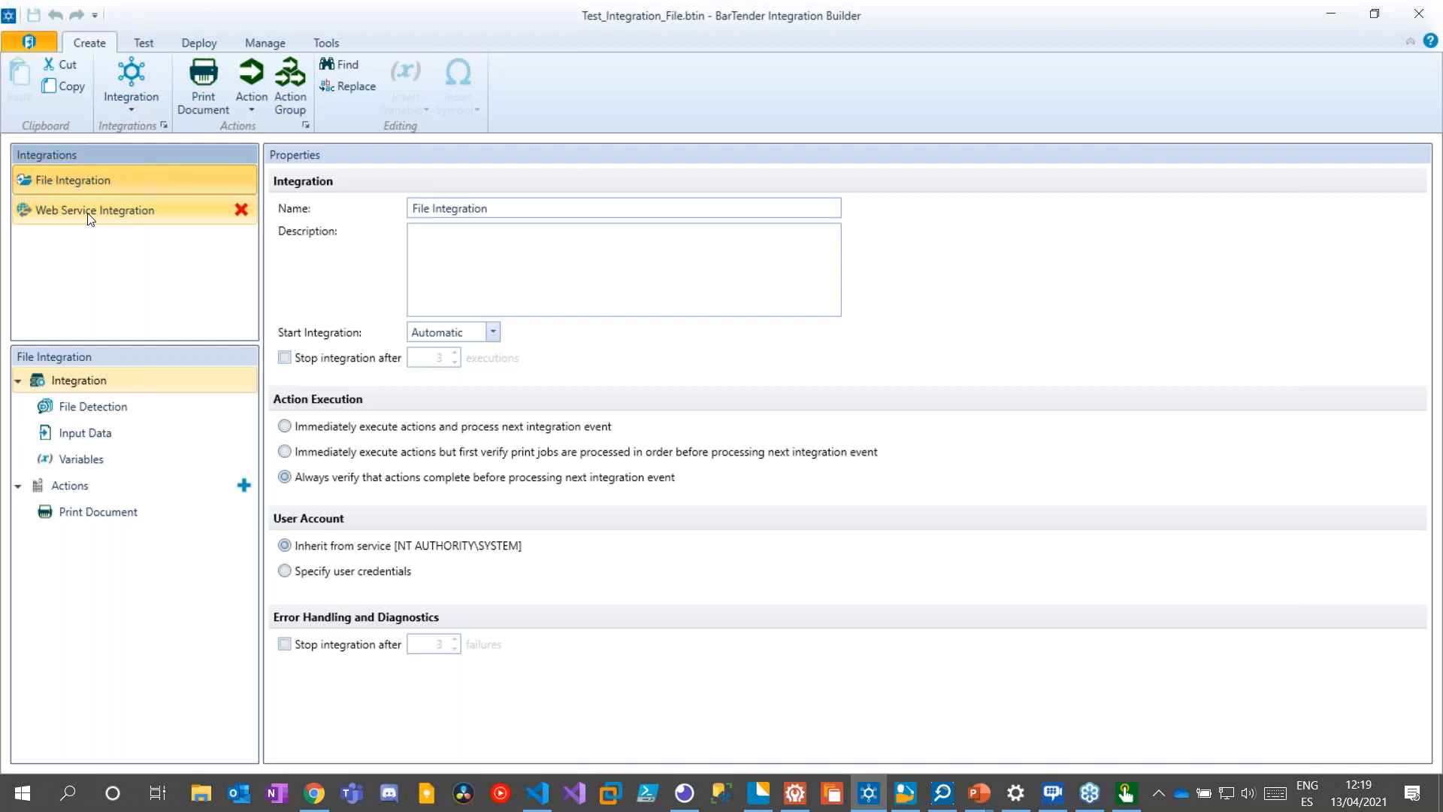
left_click(88, 215)
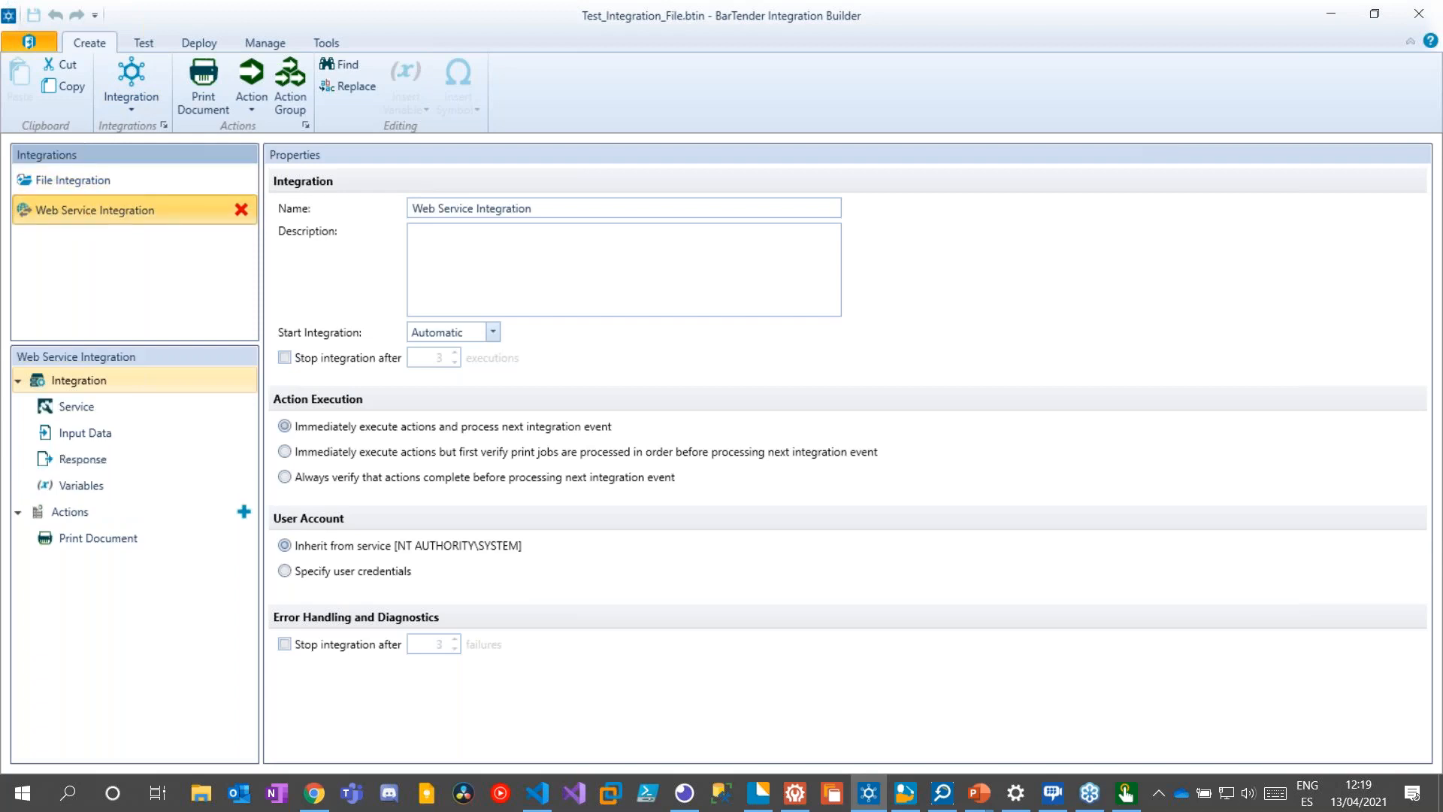
left_click(93, 180)
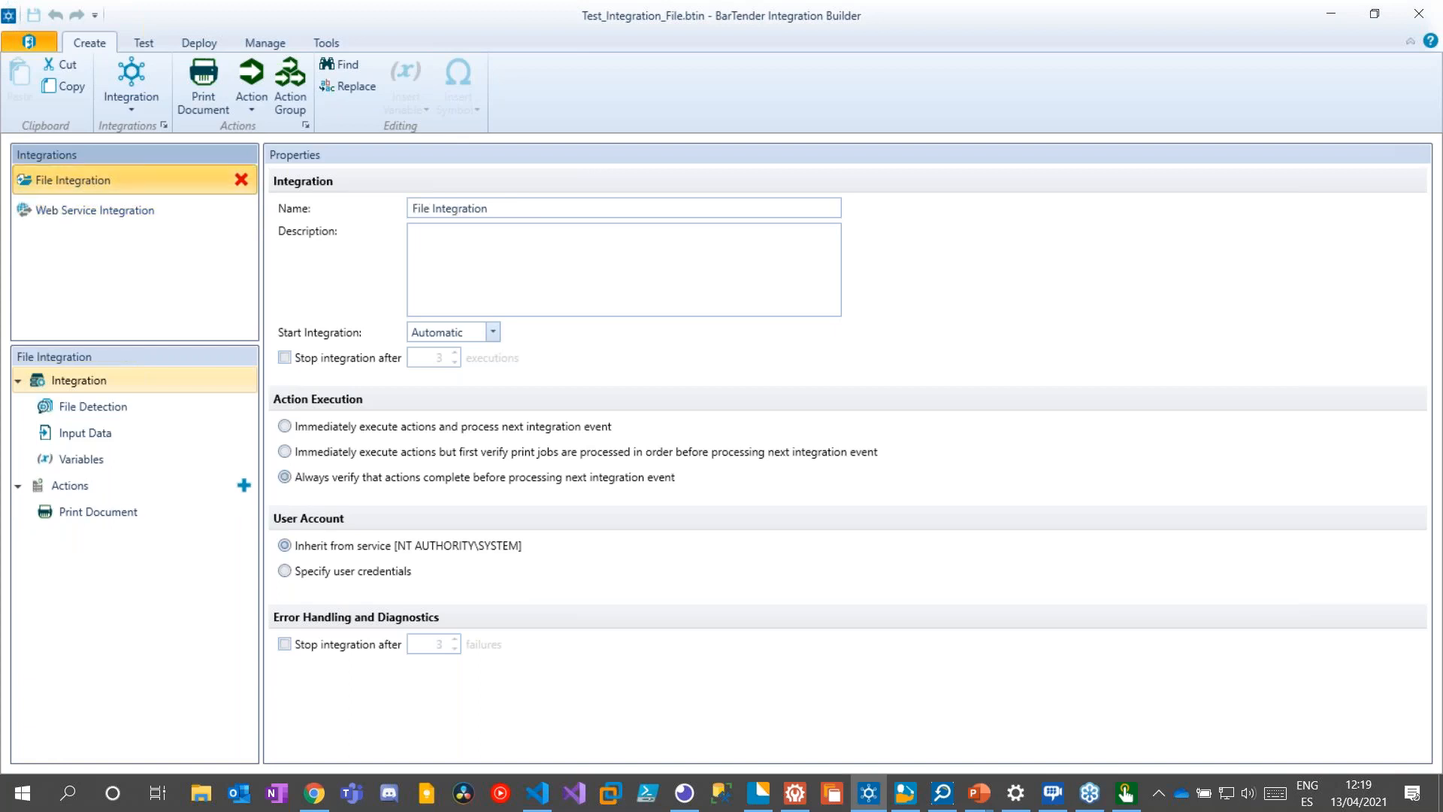
Review the File Integration's file detection options and input data format
left_click(125, 410)
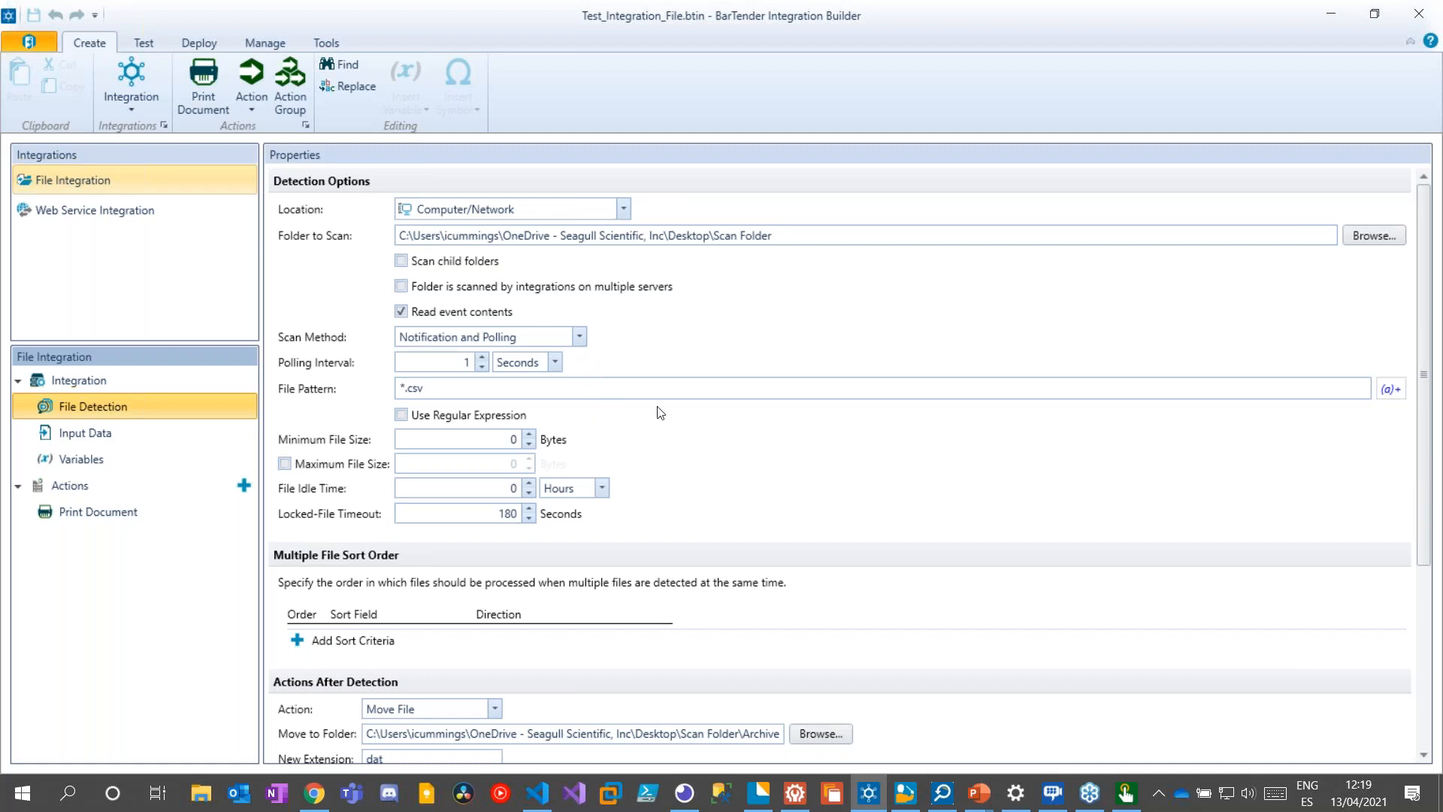
scroll(662, 410, "down", 1)
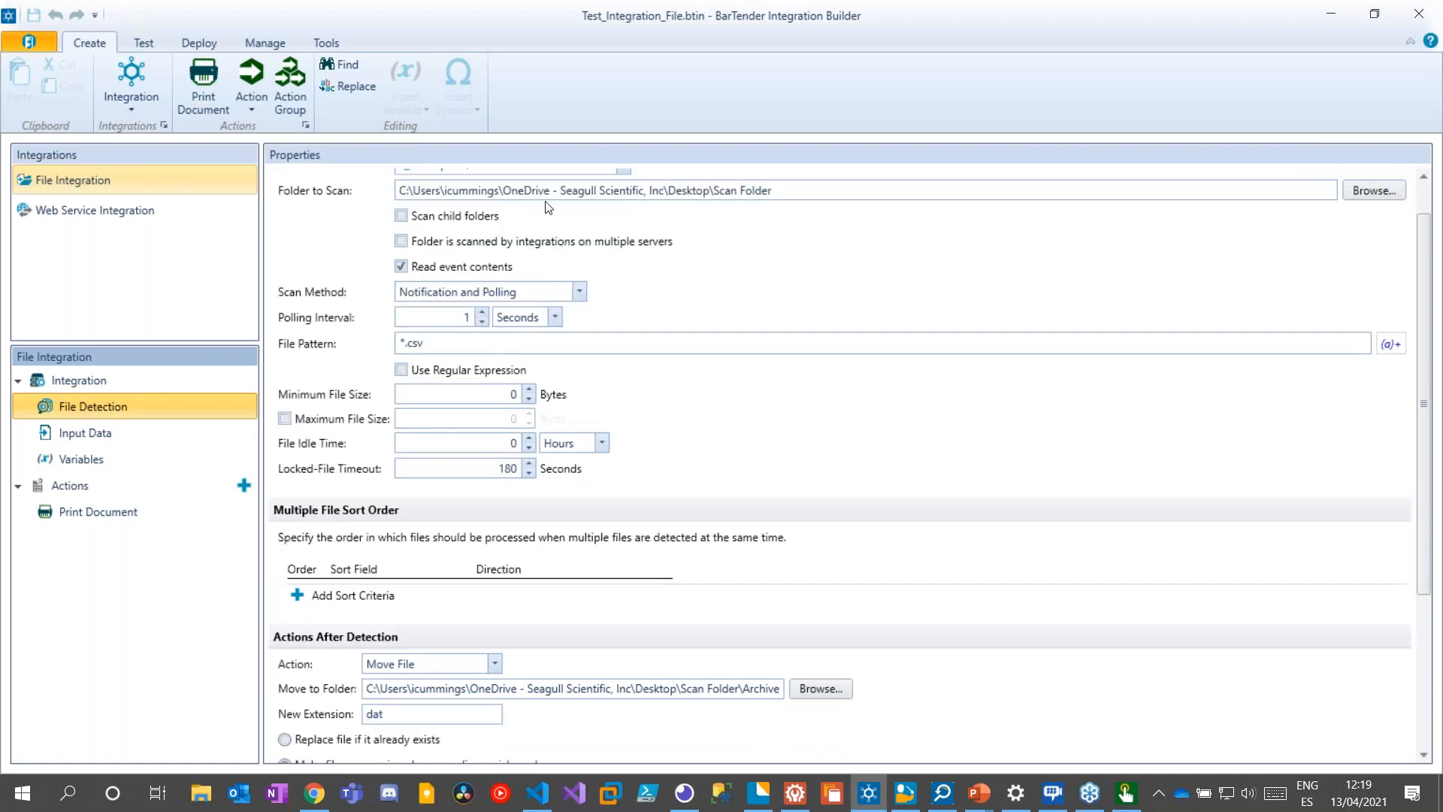
left_click(108, 438)
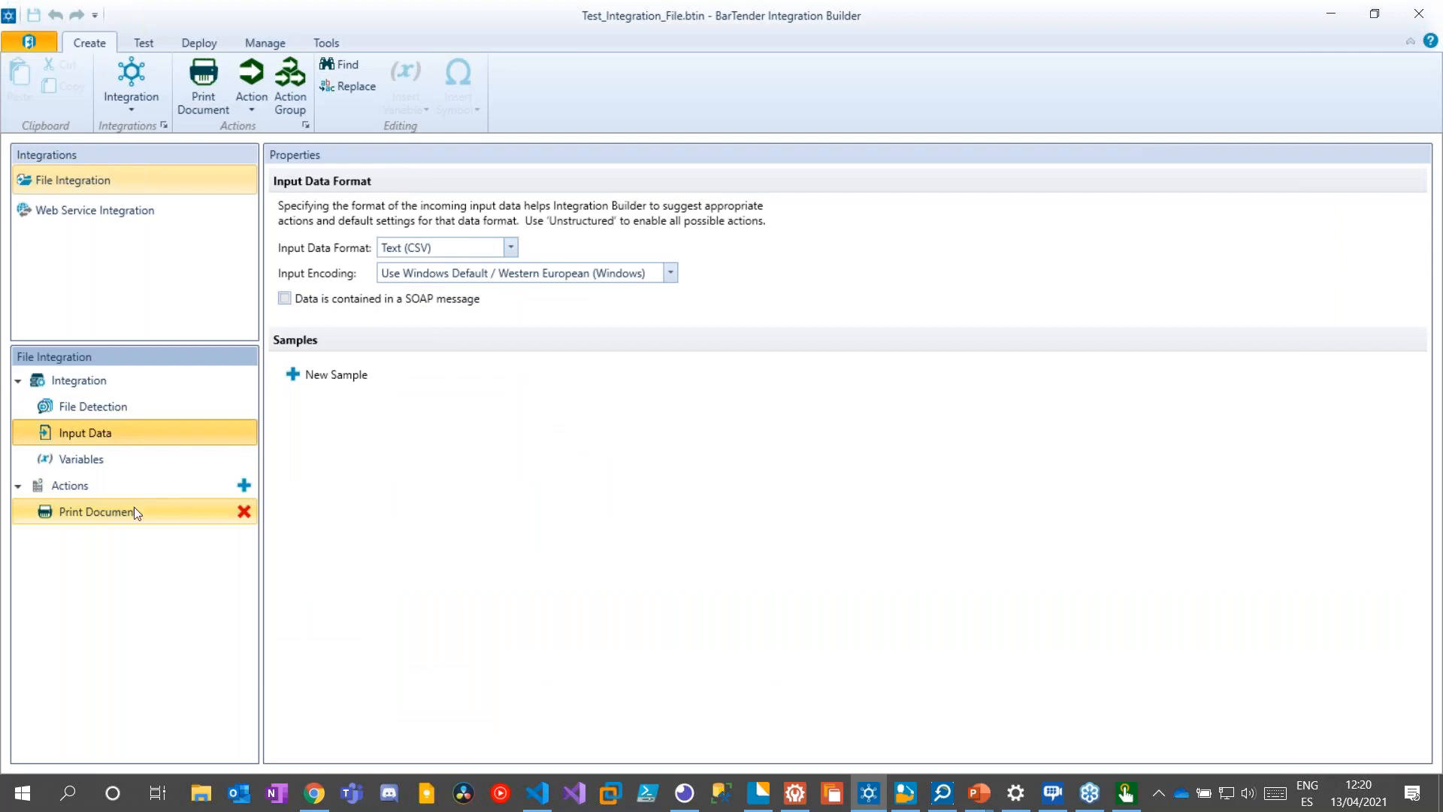
Review the Print Document action's label document, print option overrides, database override, and verification options
left_click(155, 508)
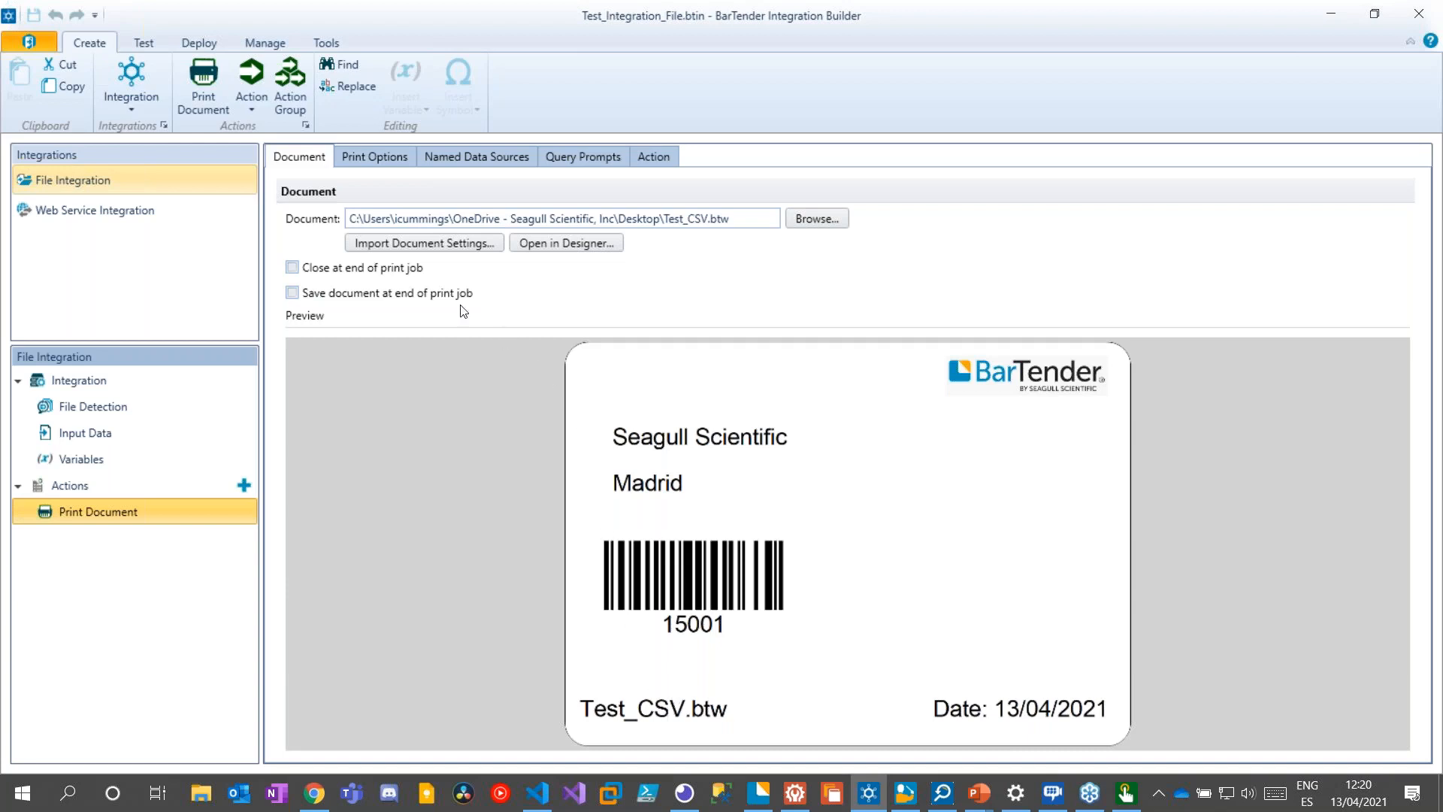
left_click(403, 165)
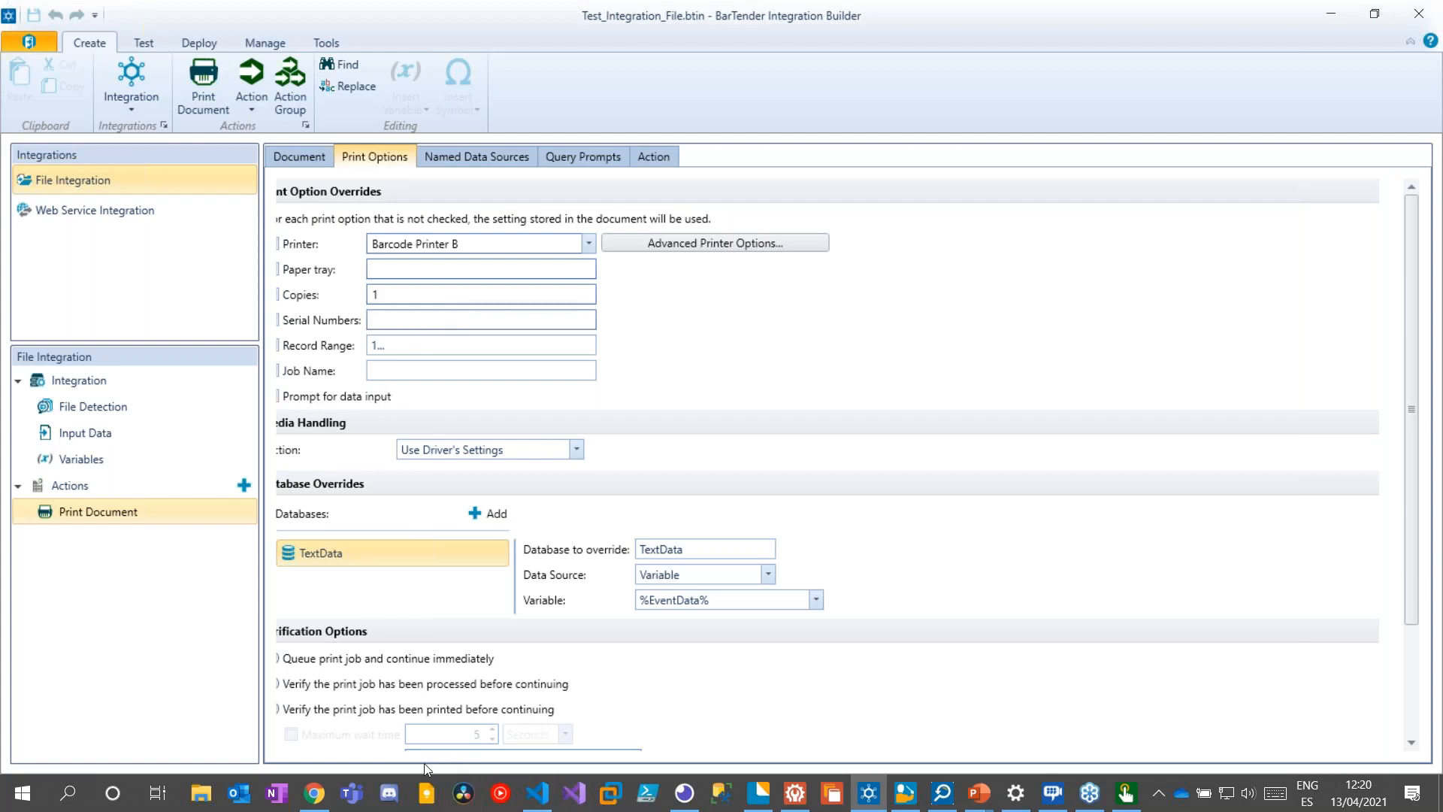
scroll(1379, 277, "down", 3)
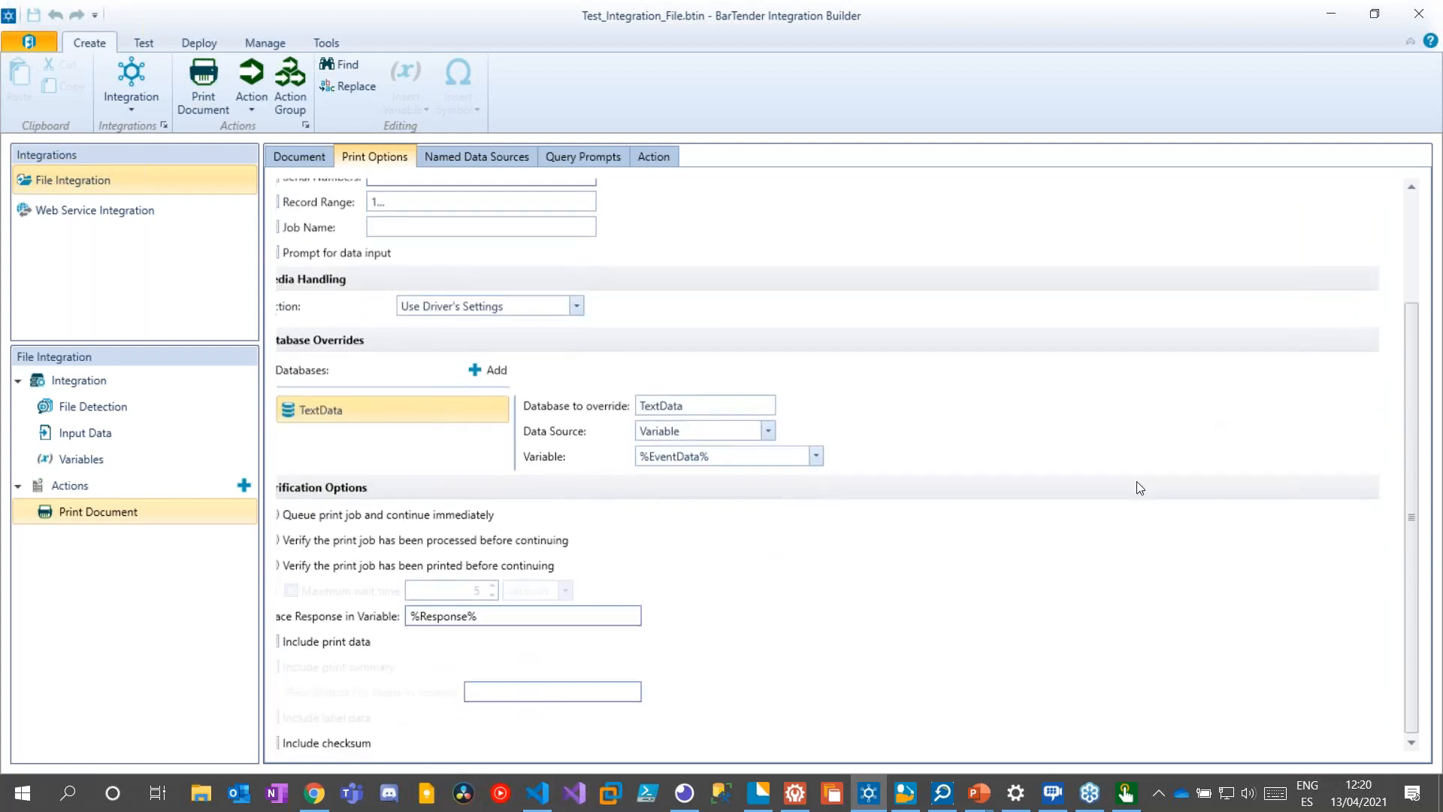
scroll(1186, 406, "up", 3)
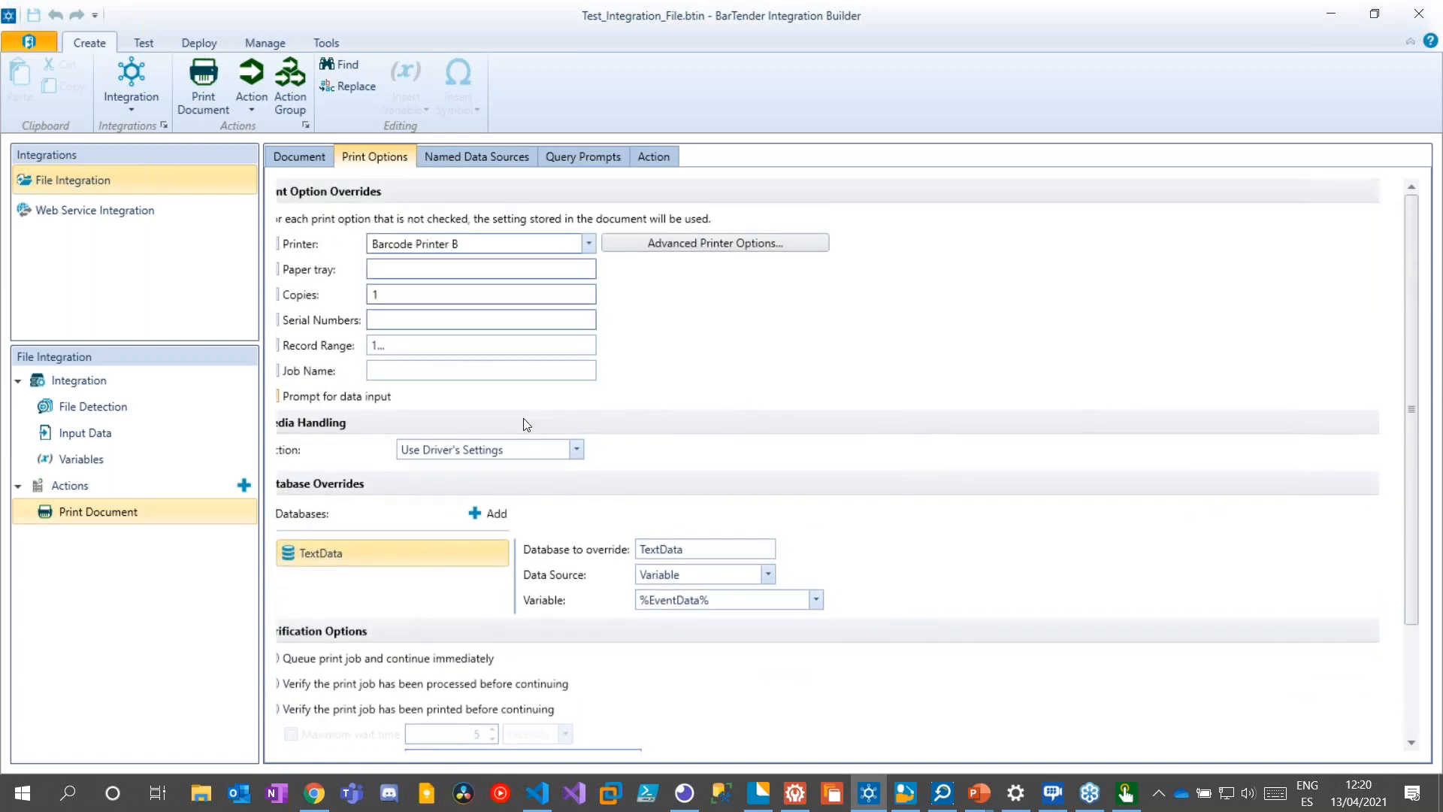
scroll(827, 462, "down", 3)
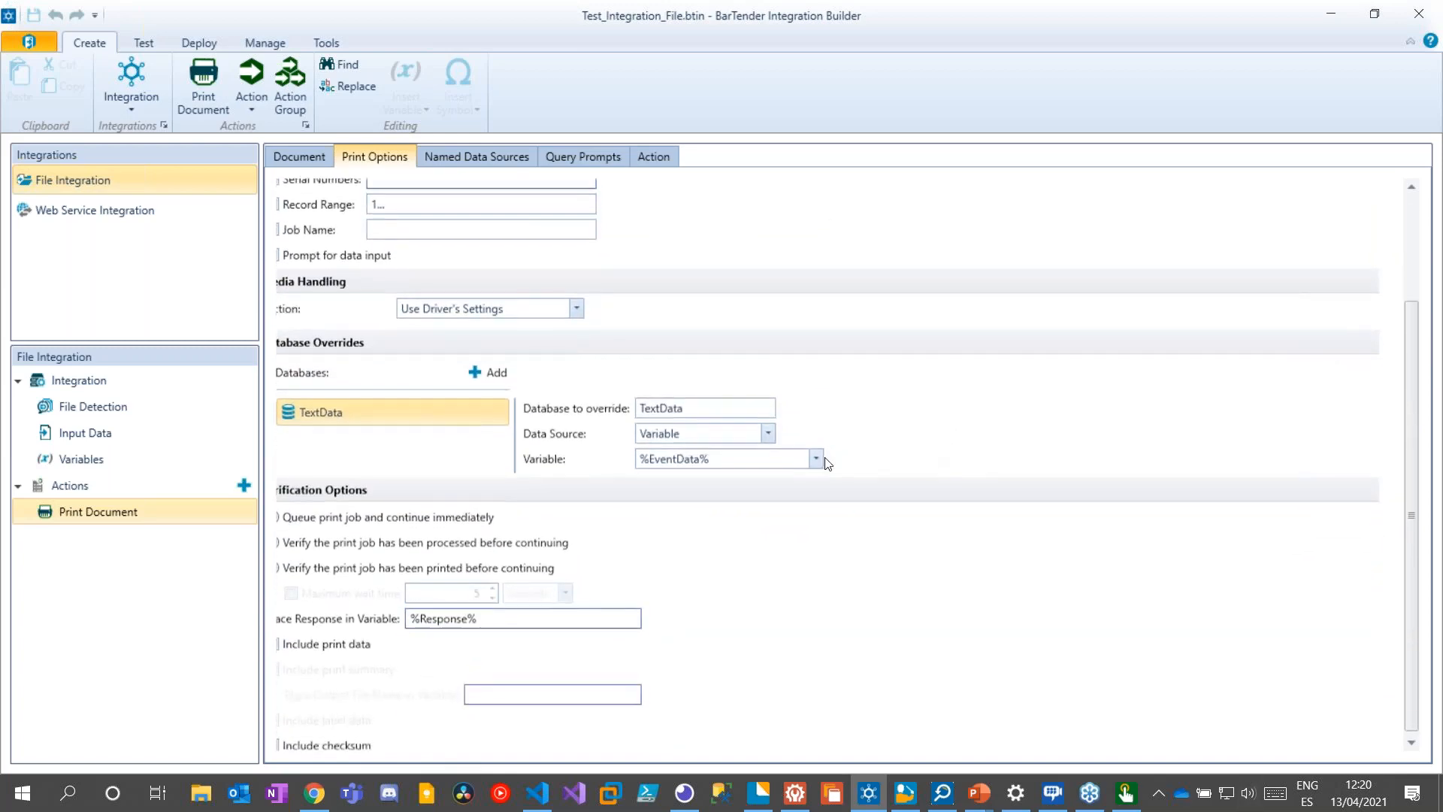
scroll(828, 464, "down", 1)
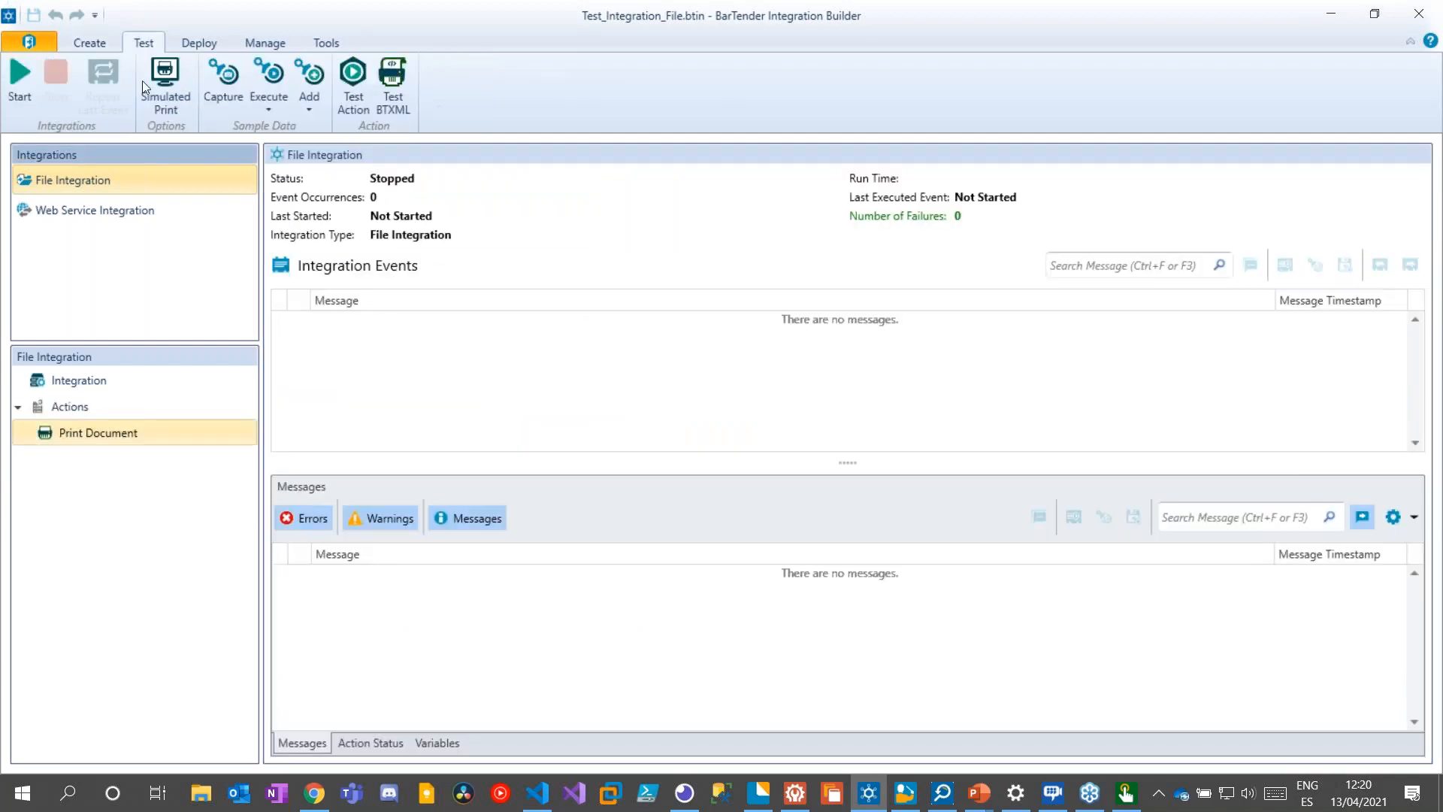
Start a test run of the File Integration
left_click(20, 75)
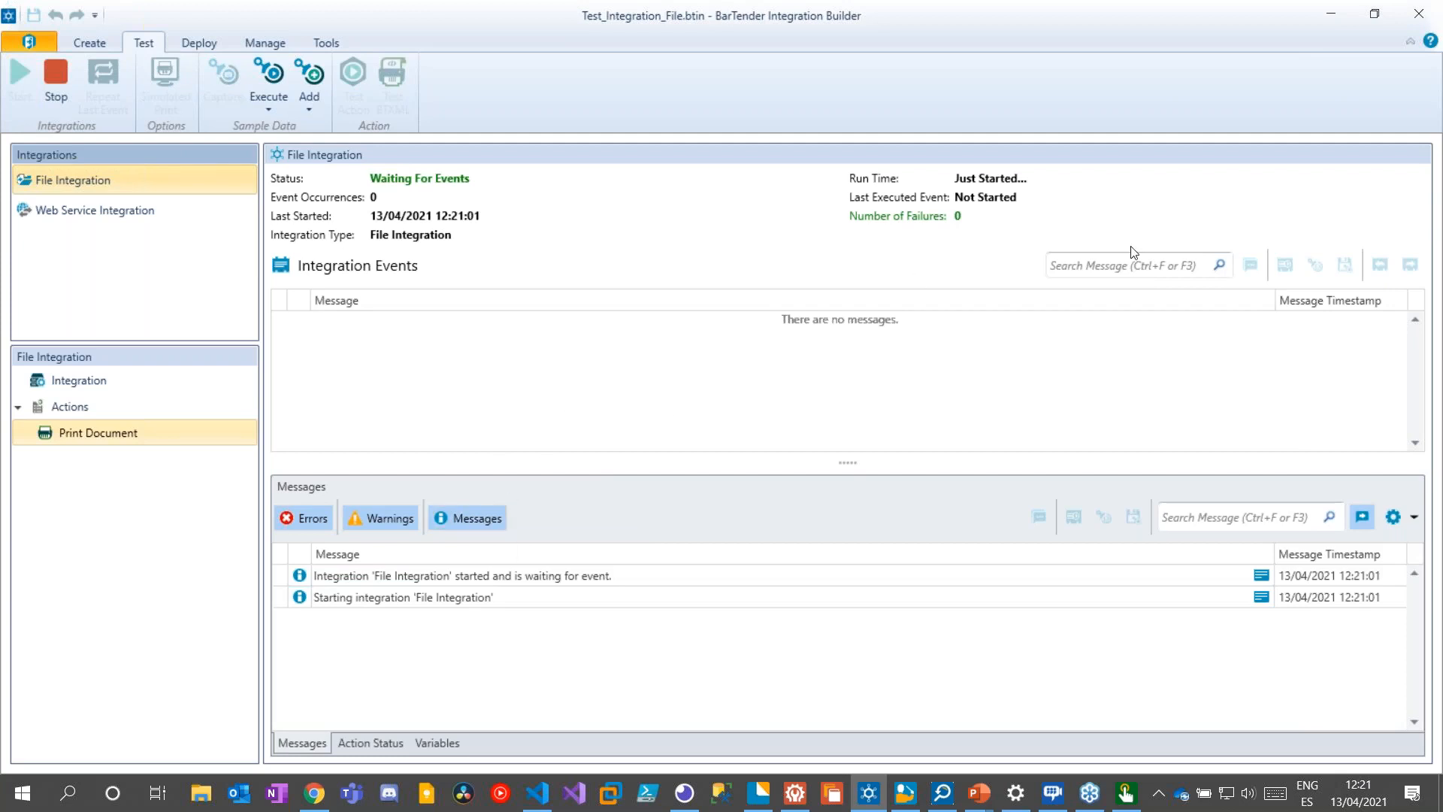
Search for Notepad, open it, and paste the copied CSV customer records into an untitled document
left_click(536, 792)
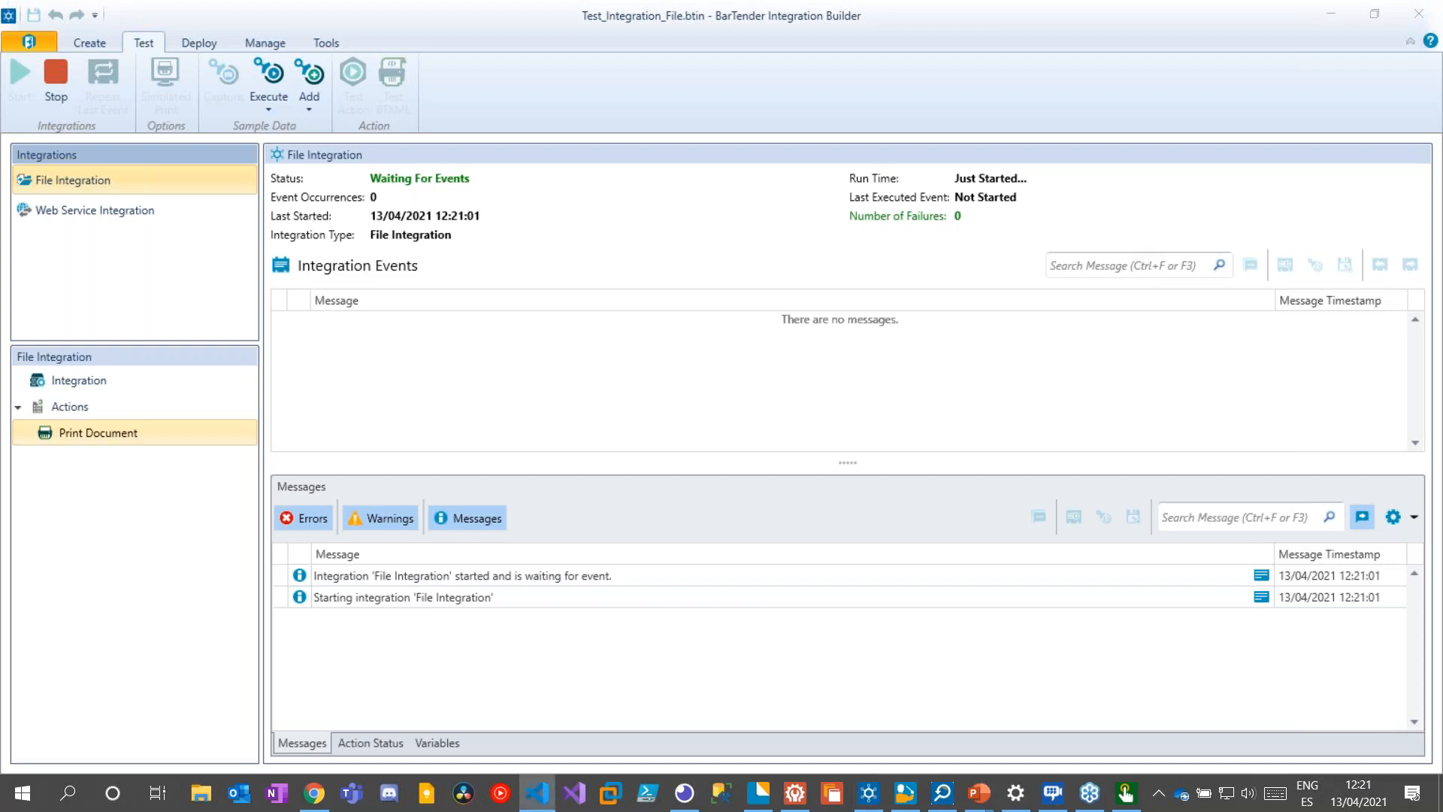
left_click(68, 794)
type("note")
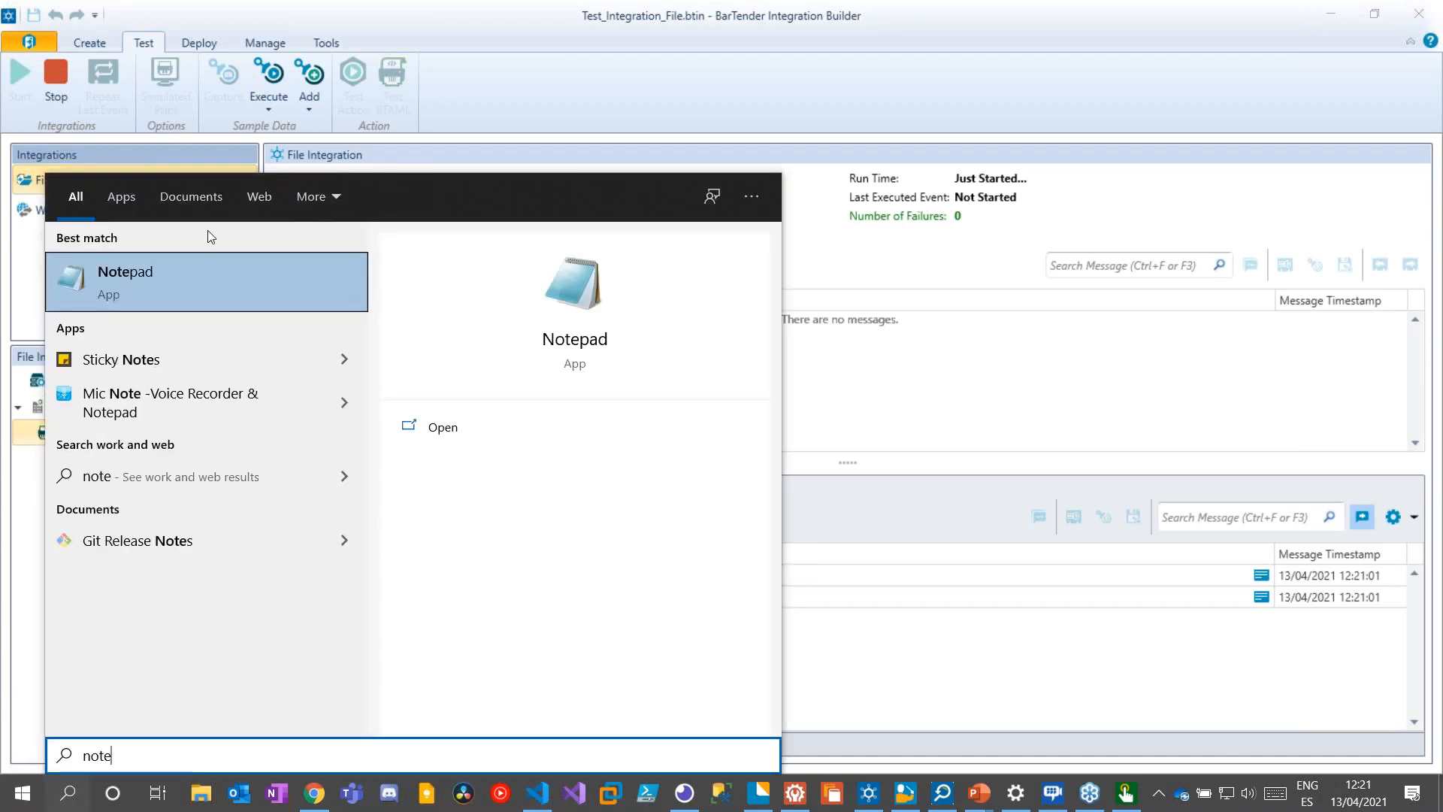
left_click(197, 273)
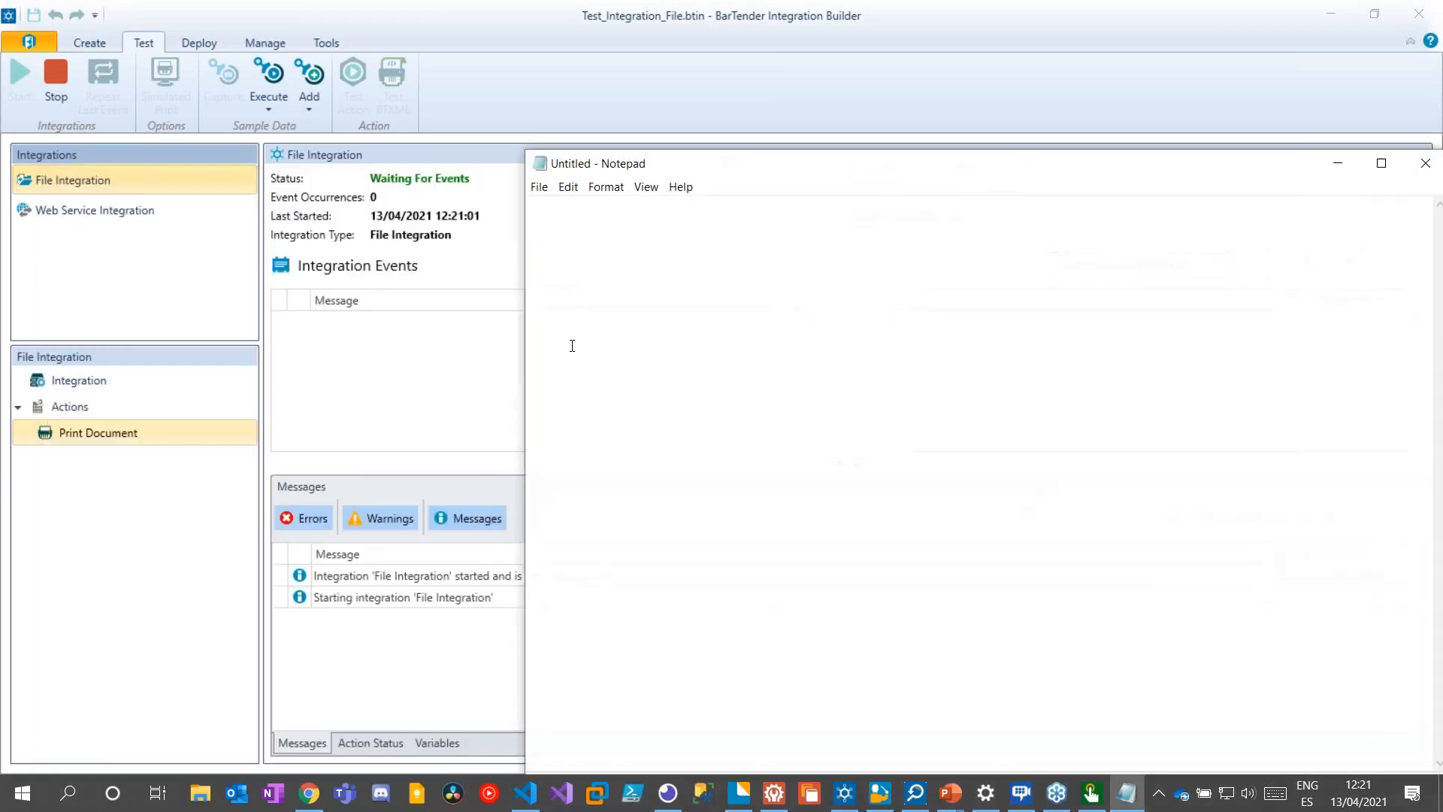
key("ctrl+v")
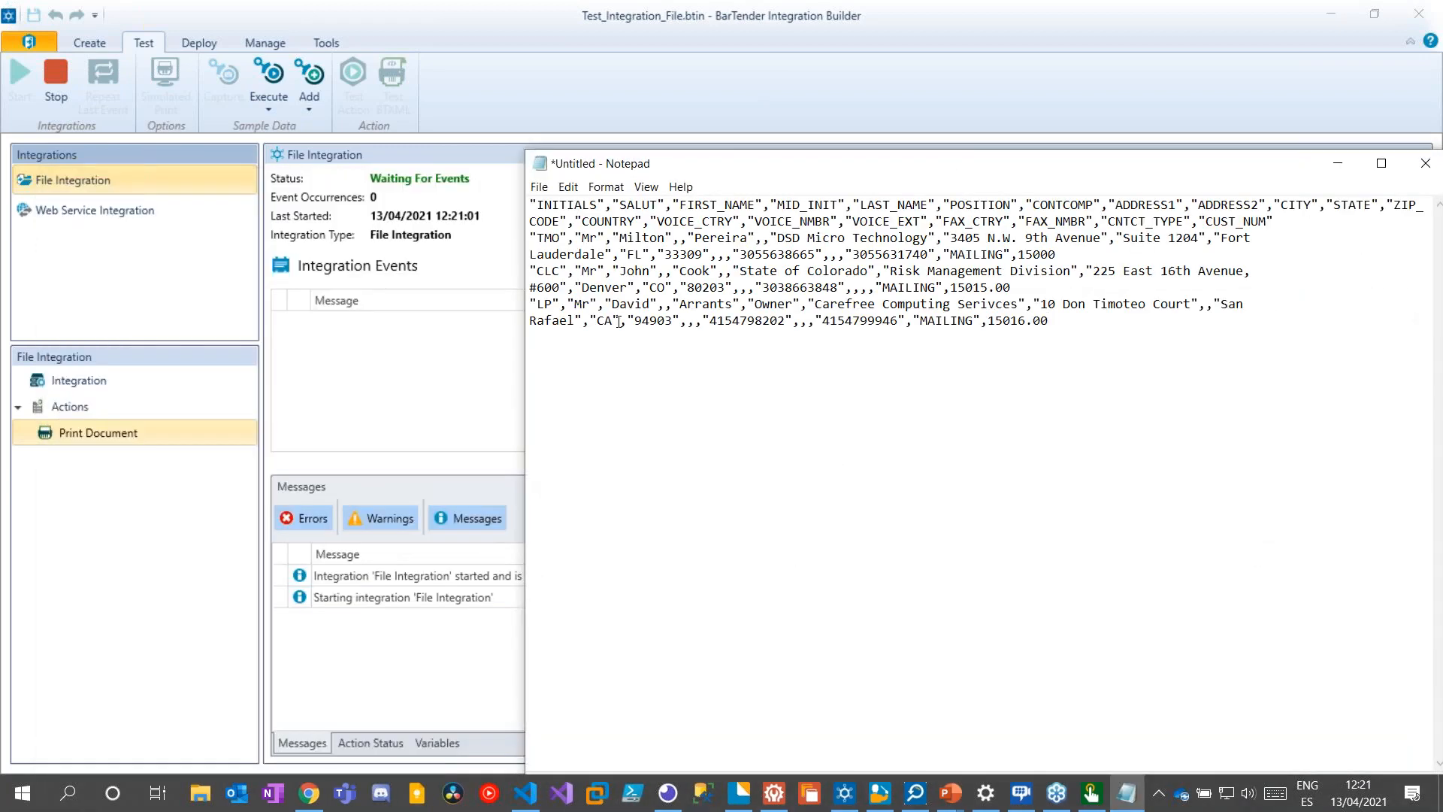
Save the Notepad records as test.csv in the desktop's Scan Folder using the All Files type, and minimize Notepad
left_click_drag(815, 168, 622, 151)
left_click(346, 169)
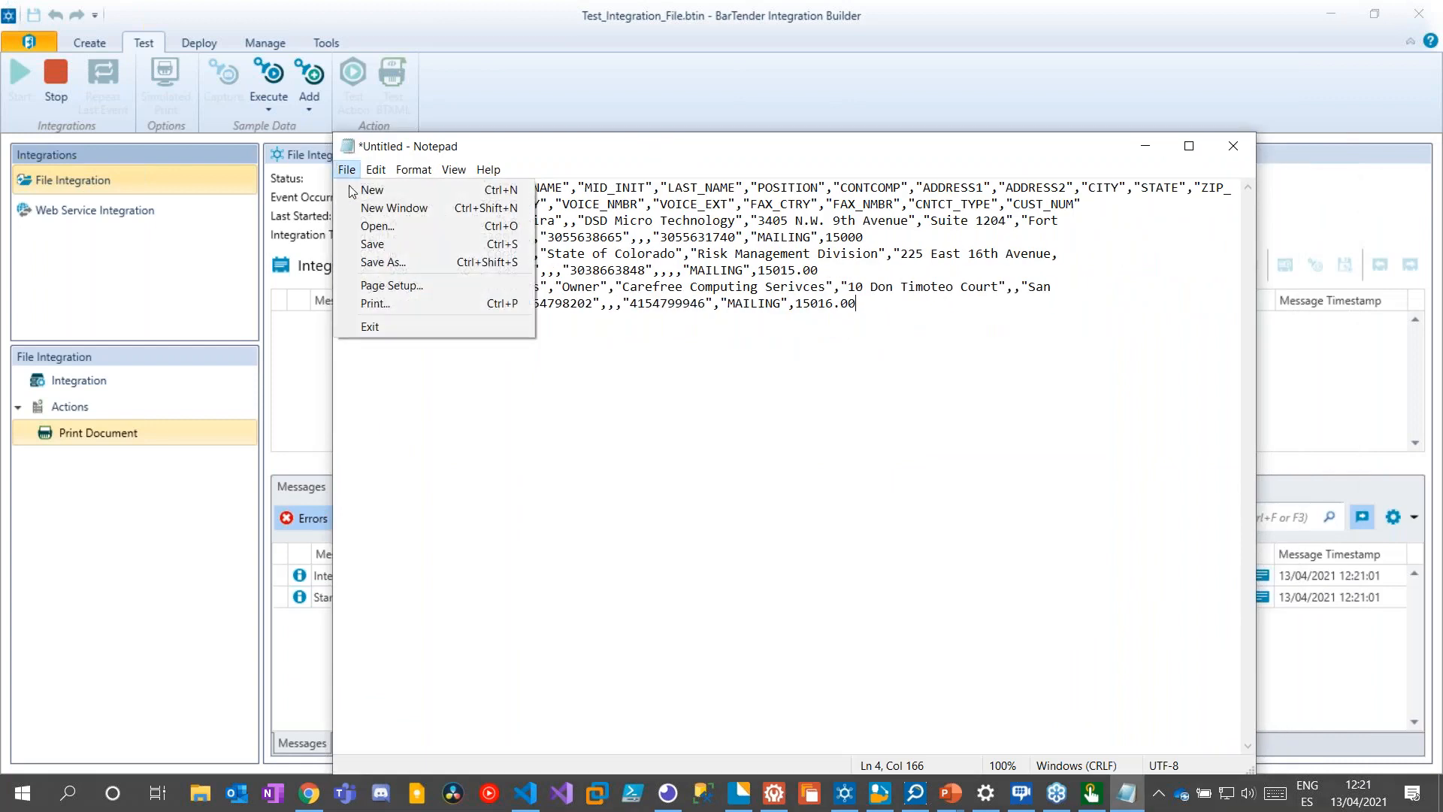
left_click(423, 258)
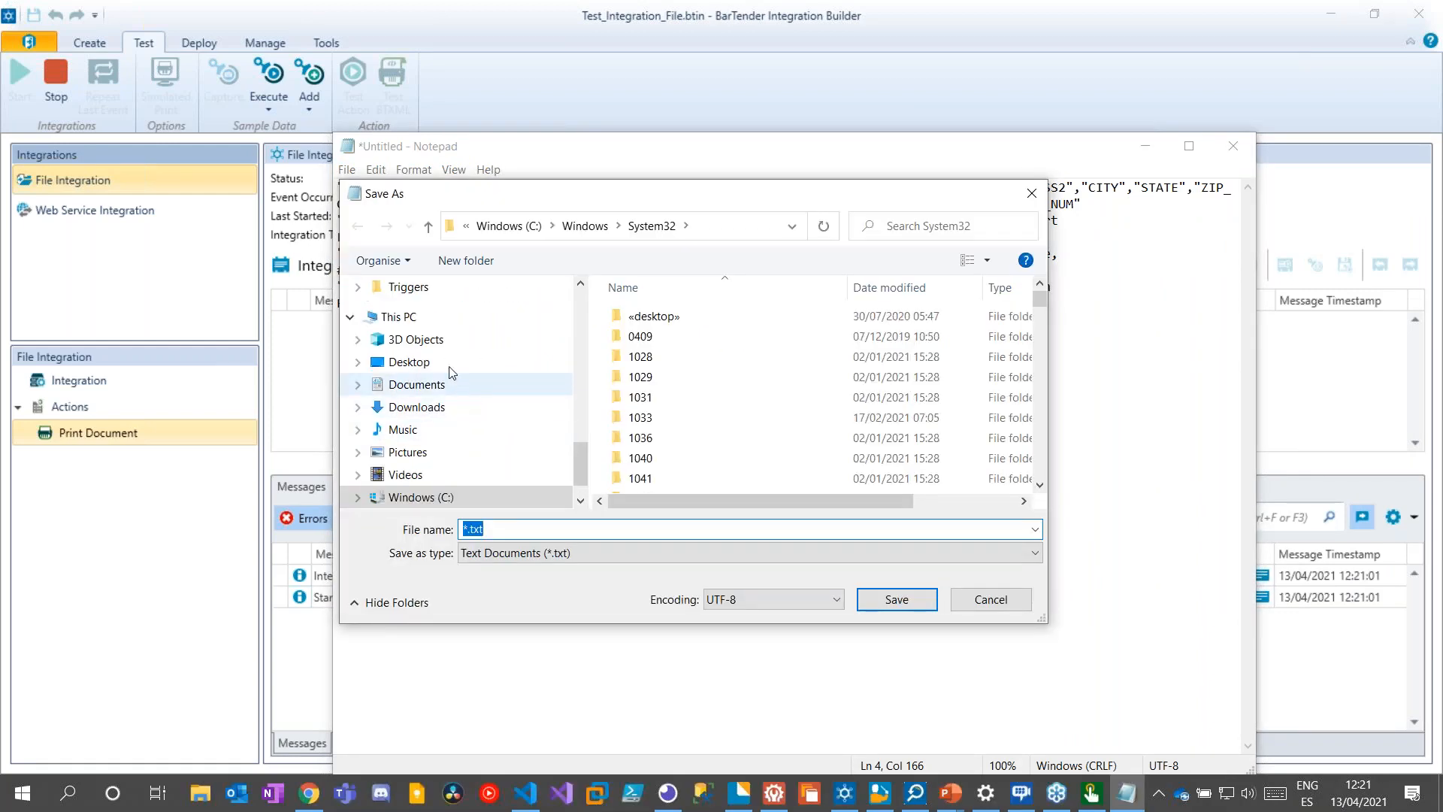
left_click(418, 363)
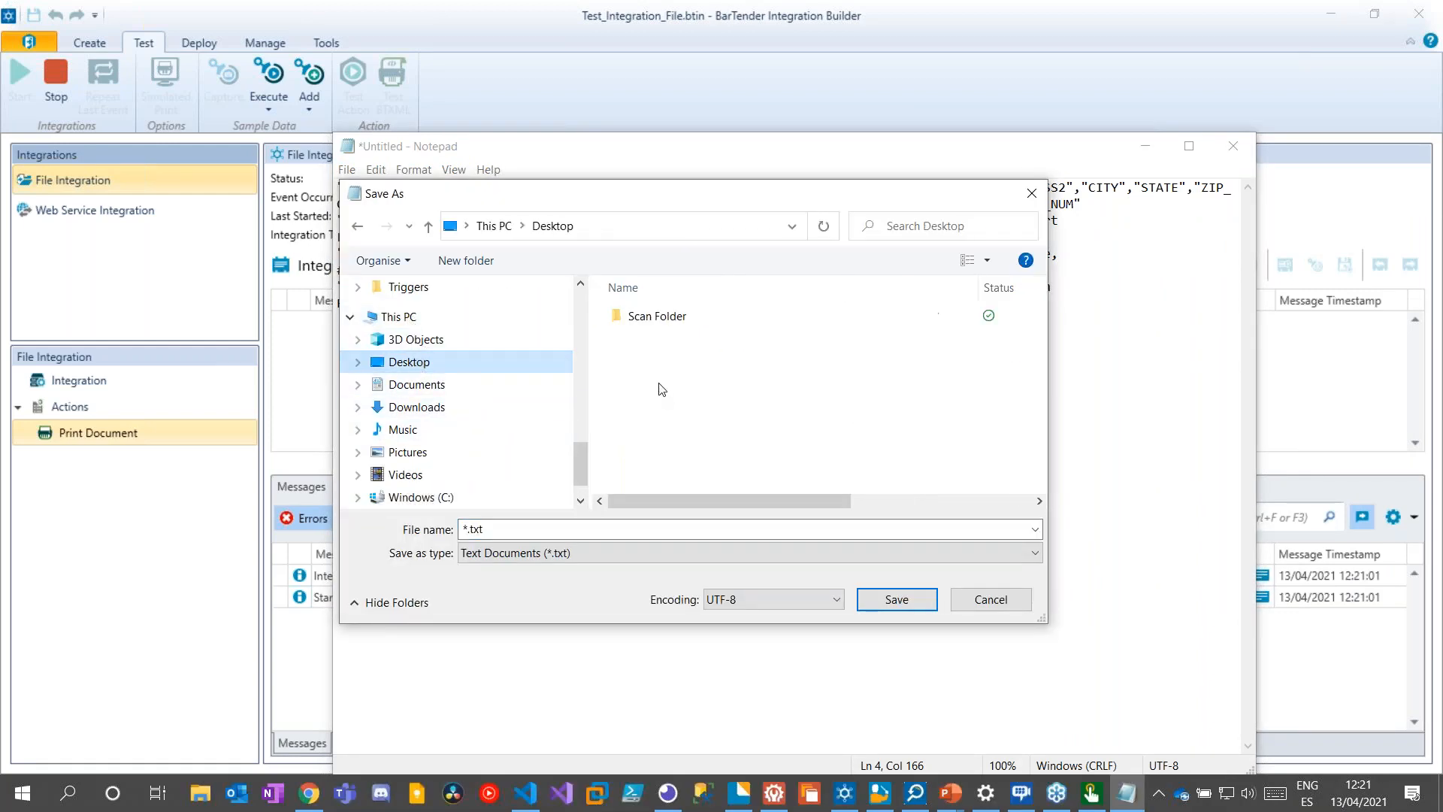
double_click(648, 316)
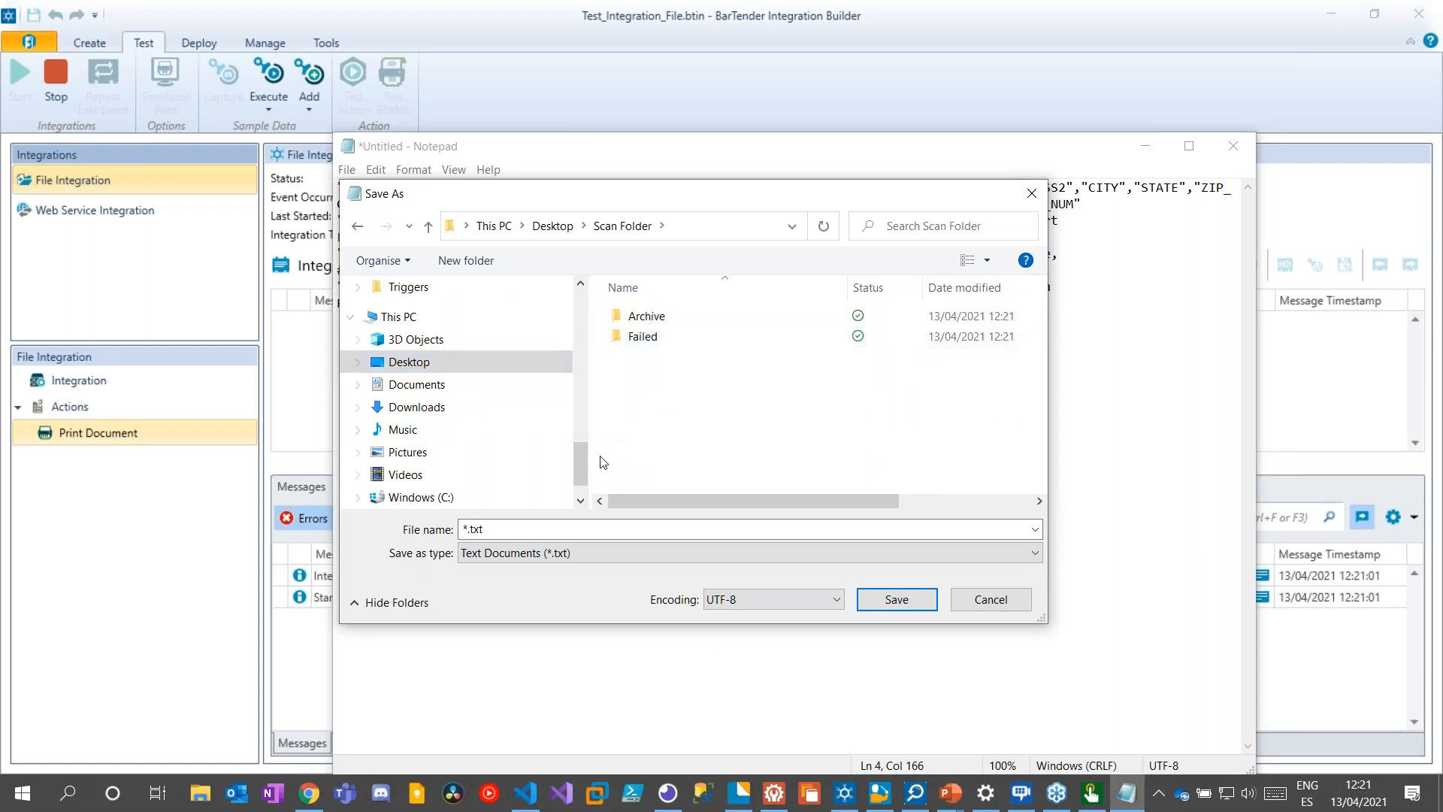
left_click(518, 529)
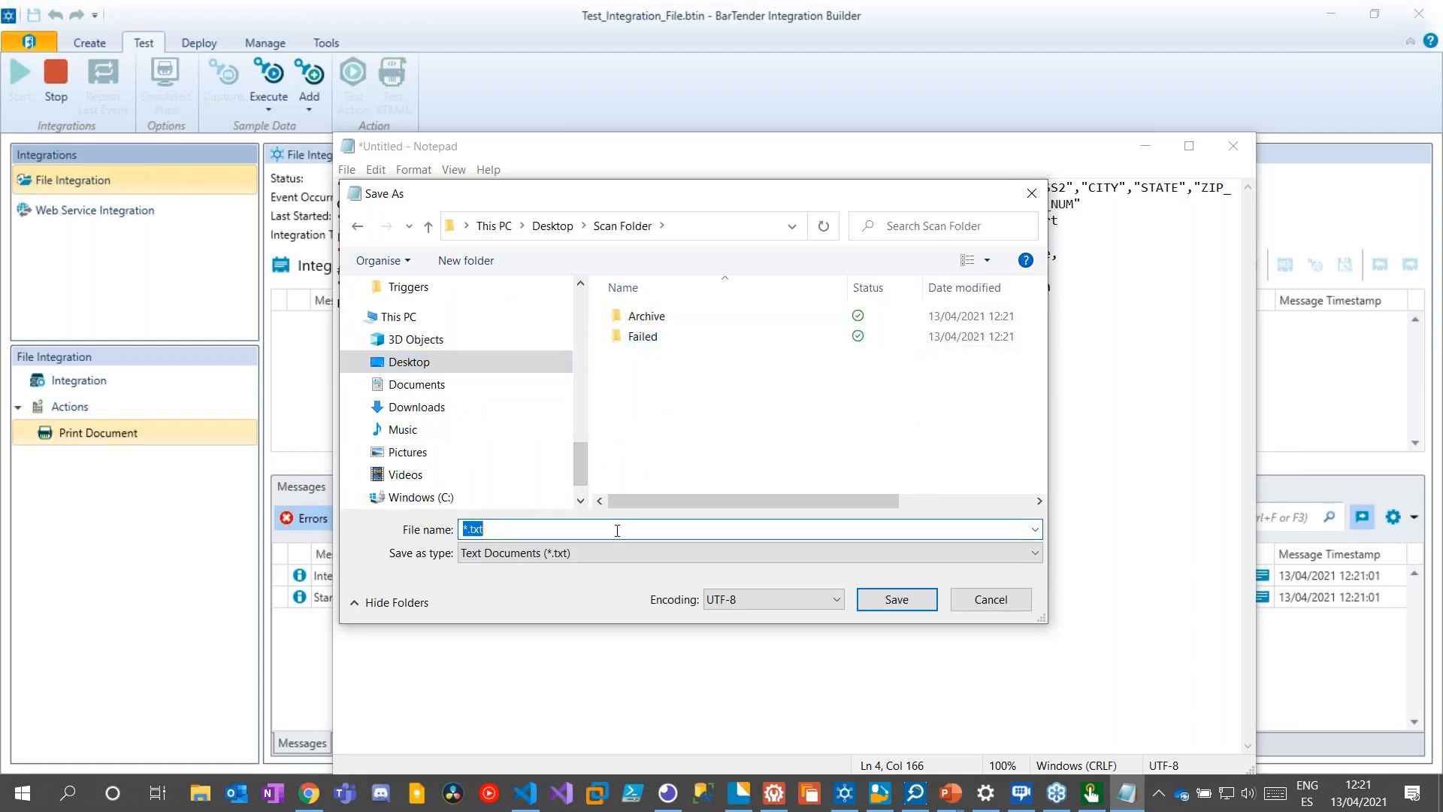
left_click(529, 554)
left_click(516, 587)
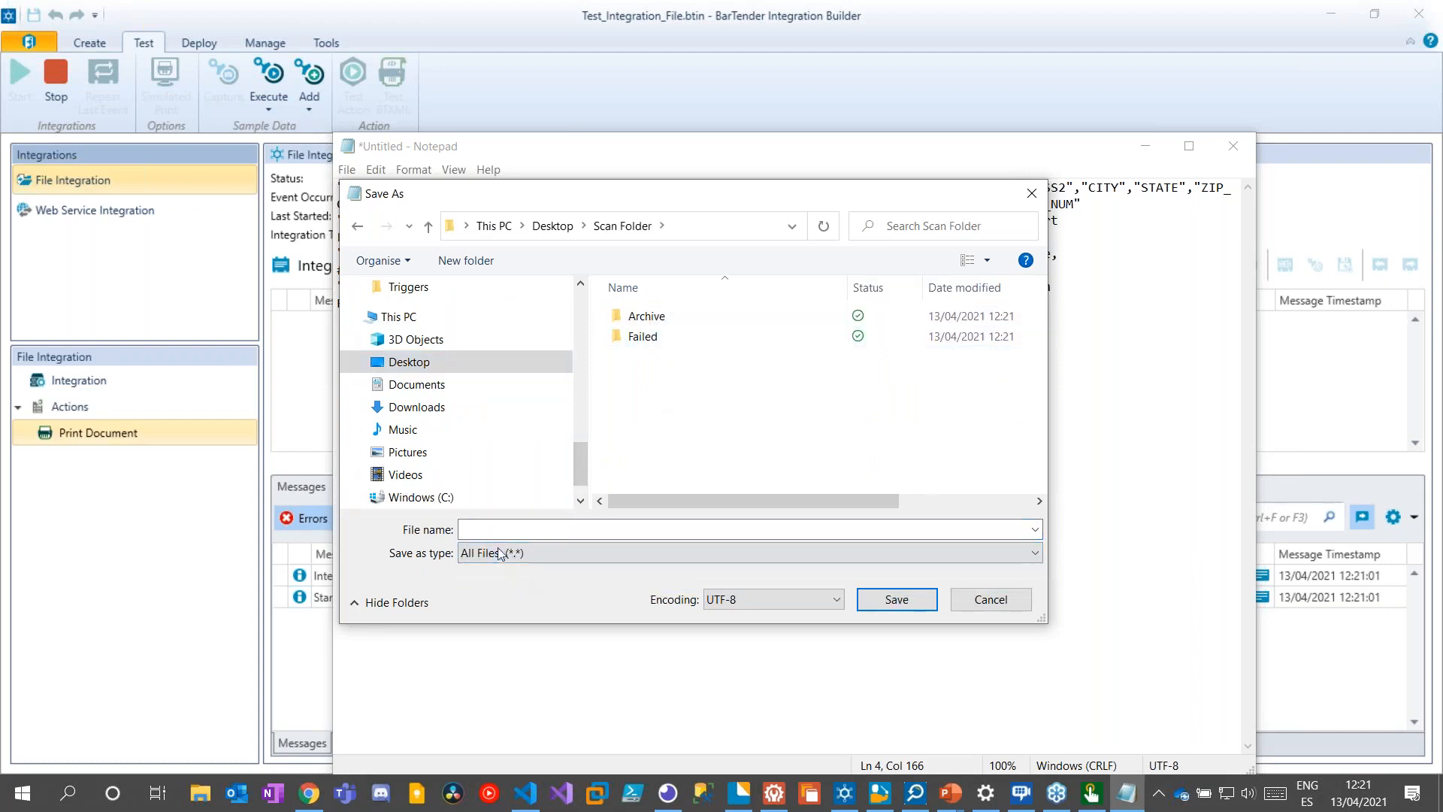
left_click(483, 530)
type("test")
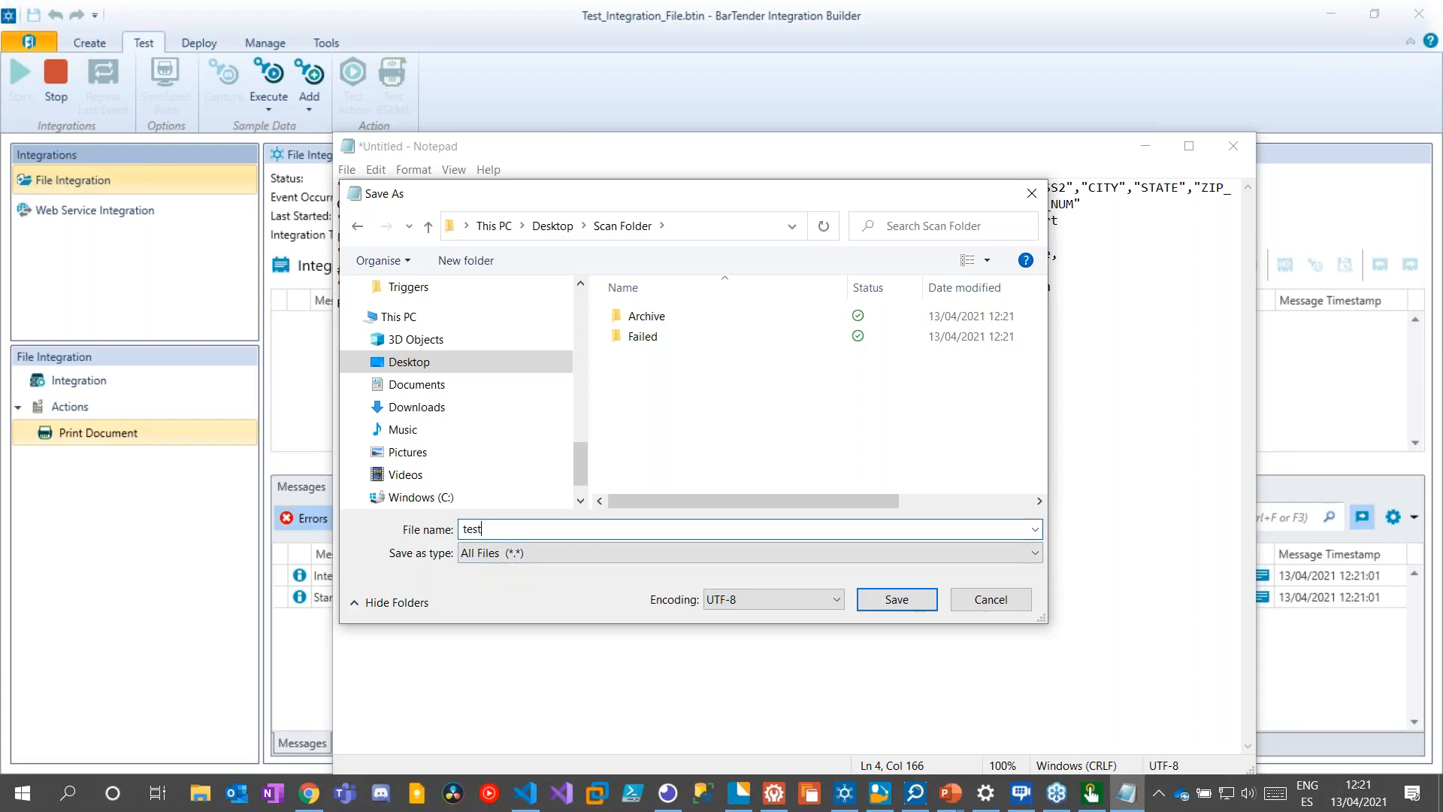
type(".csv")
left_click(884, 606)
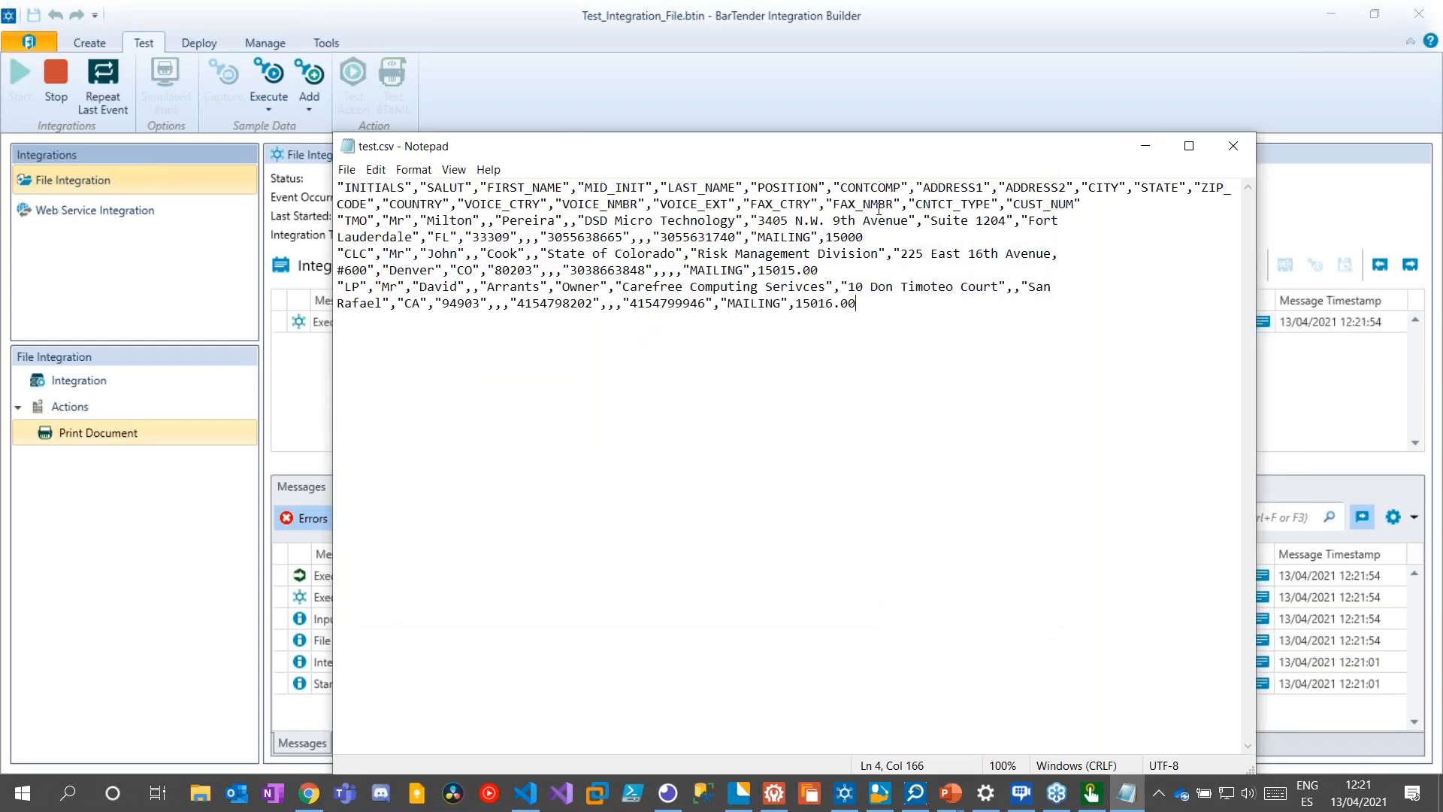
left_click(1150, 146)
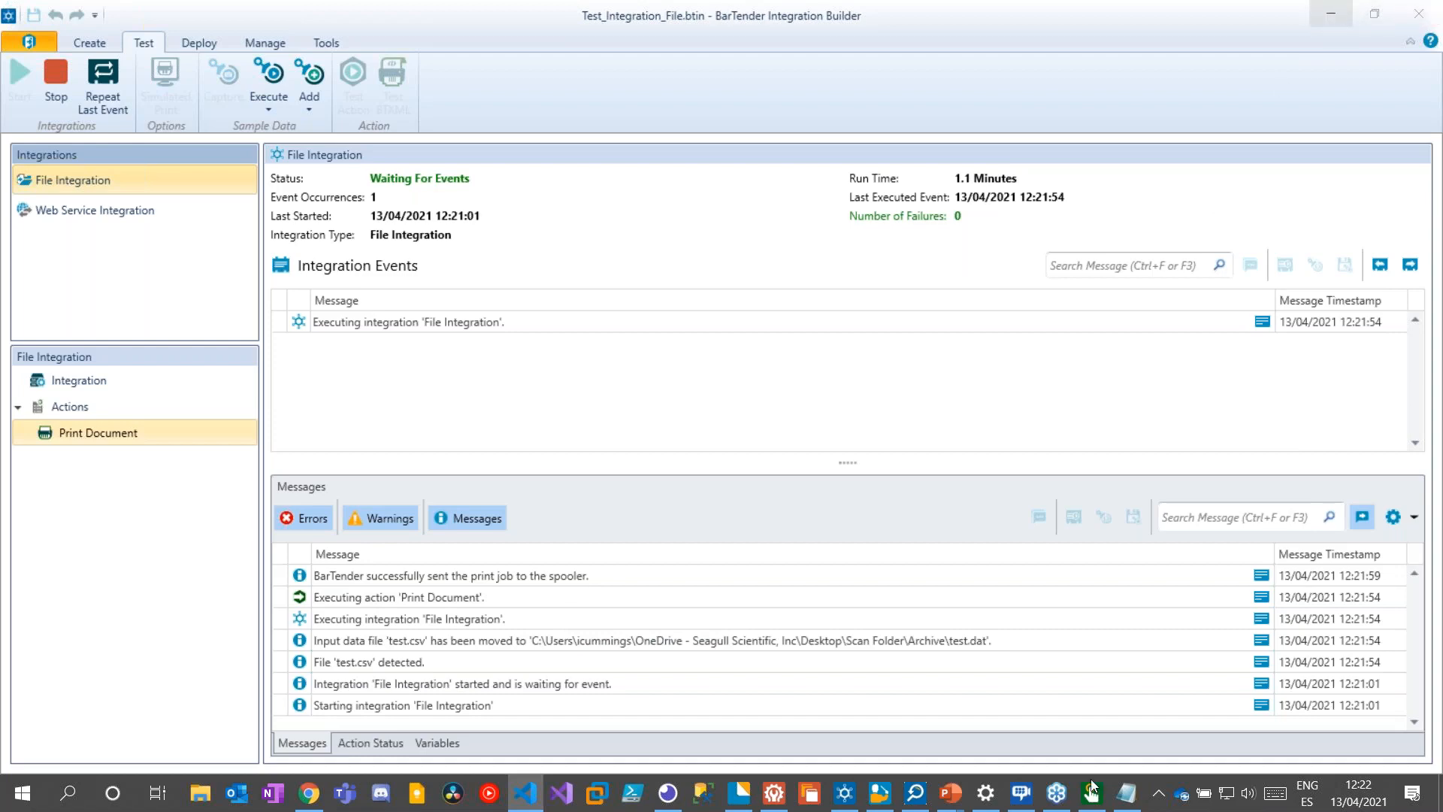
Switch to History Explorer, refresh the print jobs list, and view the label preview of the newest Test_CSV.btw job
left_click(917, 792)
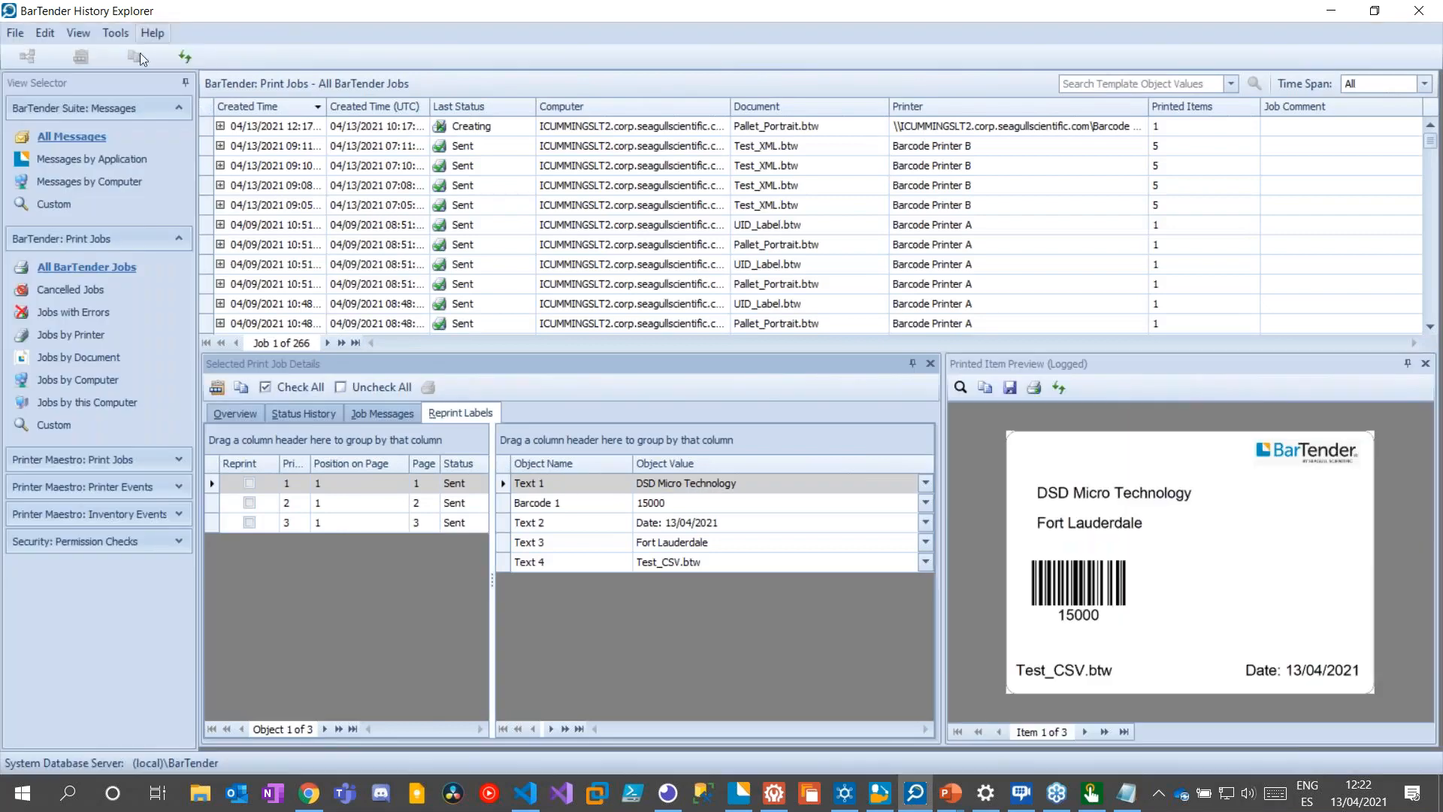
left_click(183, 56)
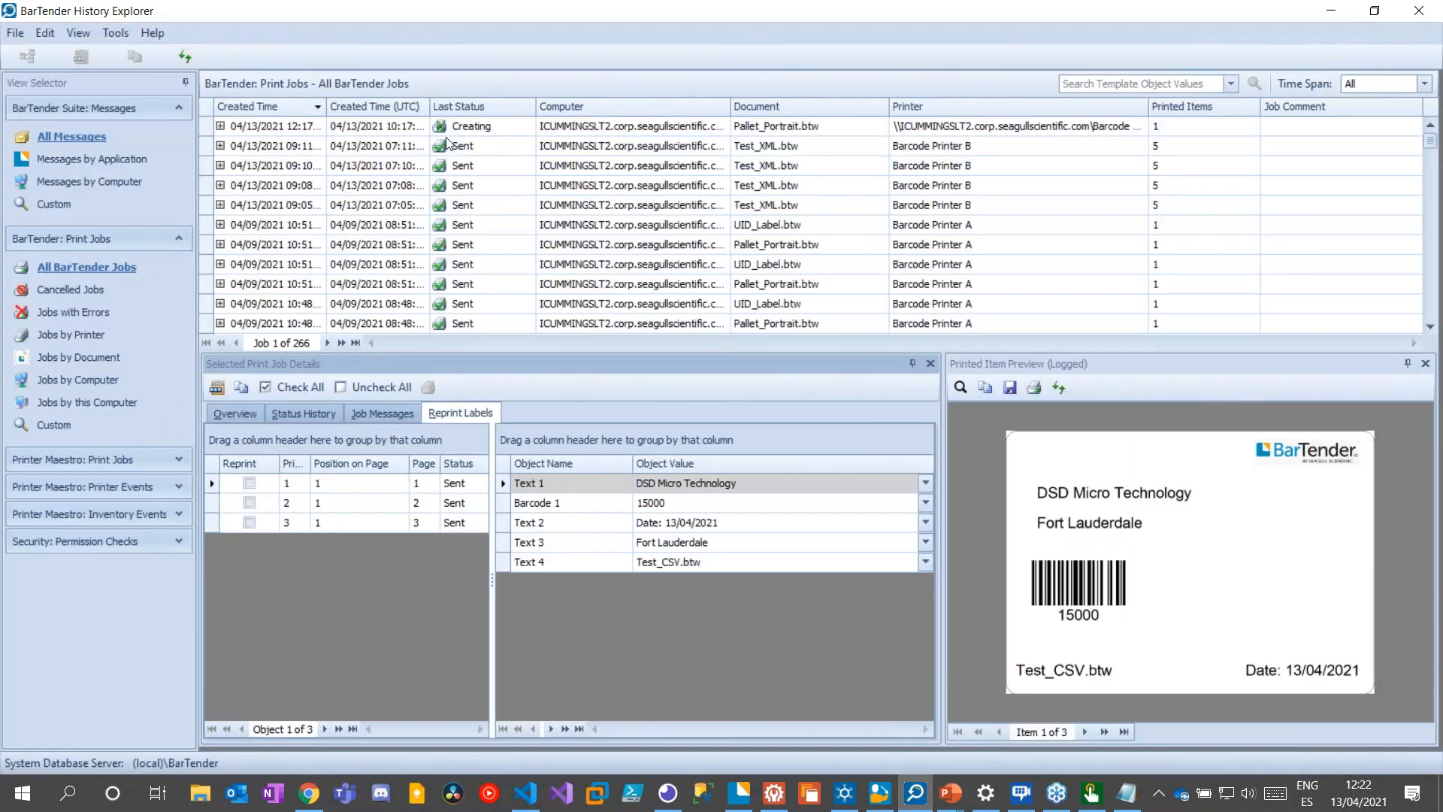
left_click(479, 134)
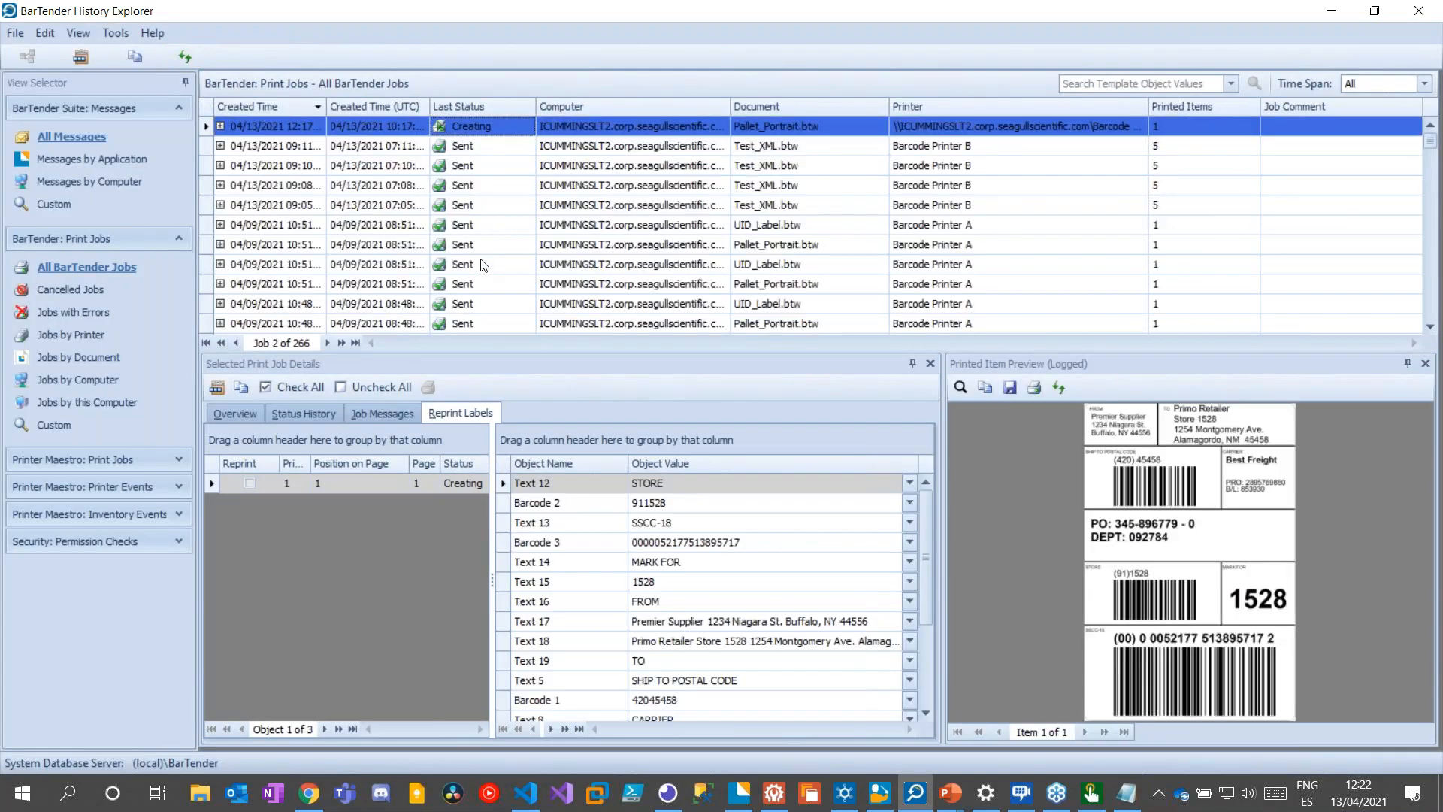
left_click(190, 52)
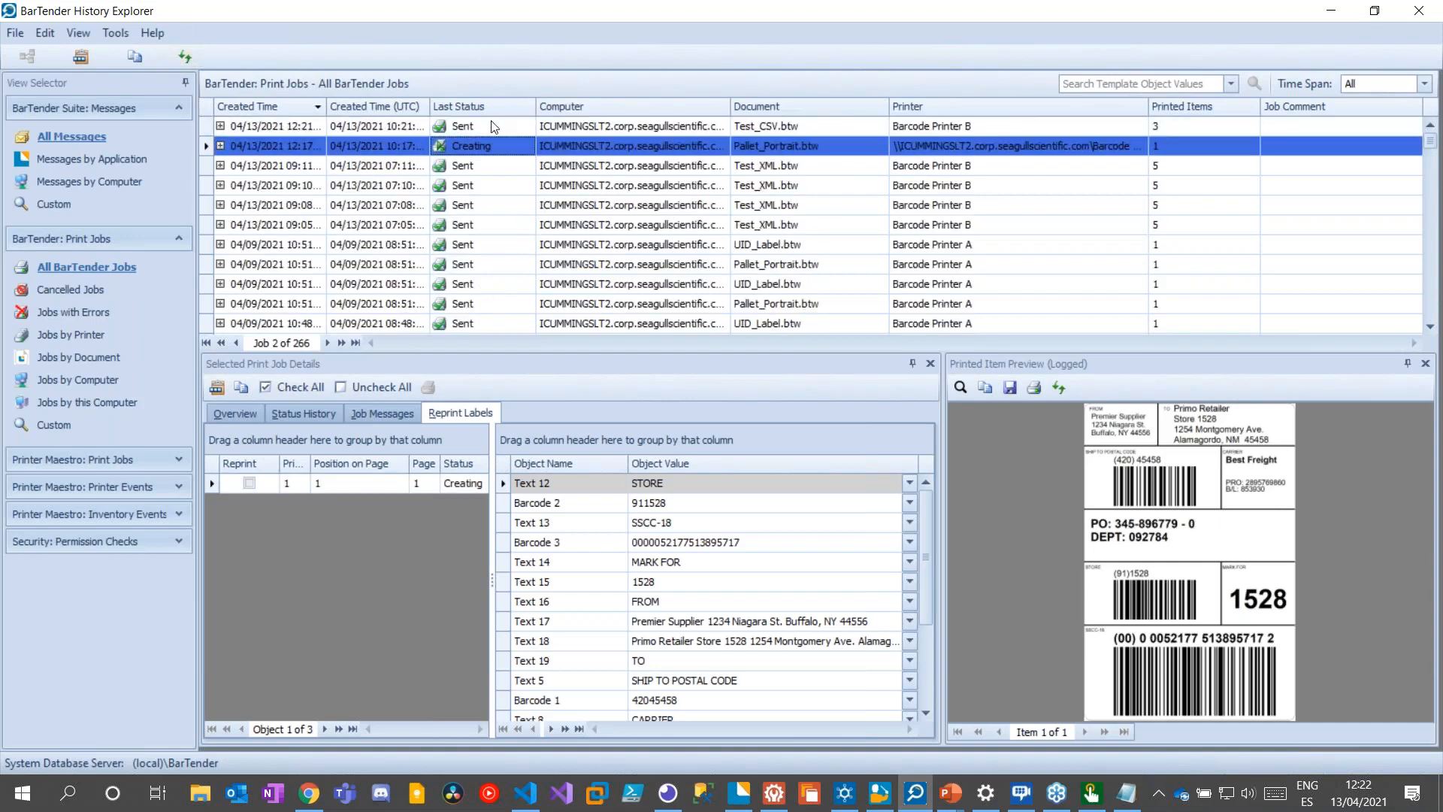
left_click(493, 126)
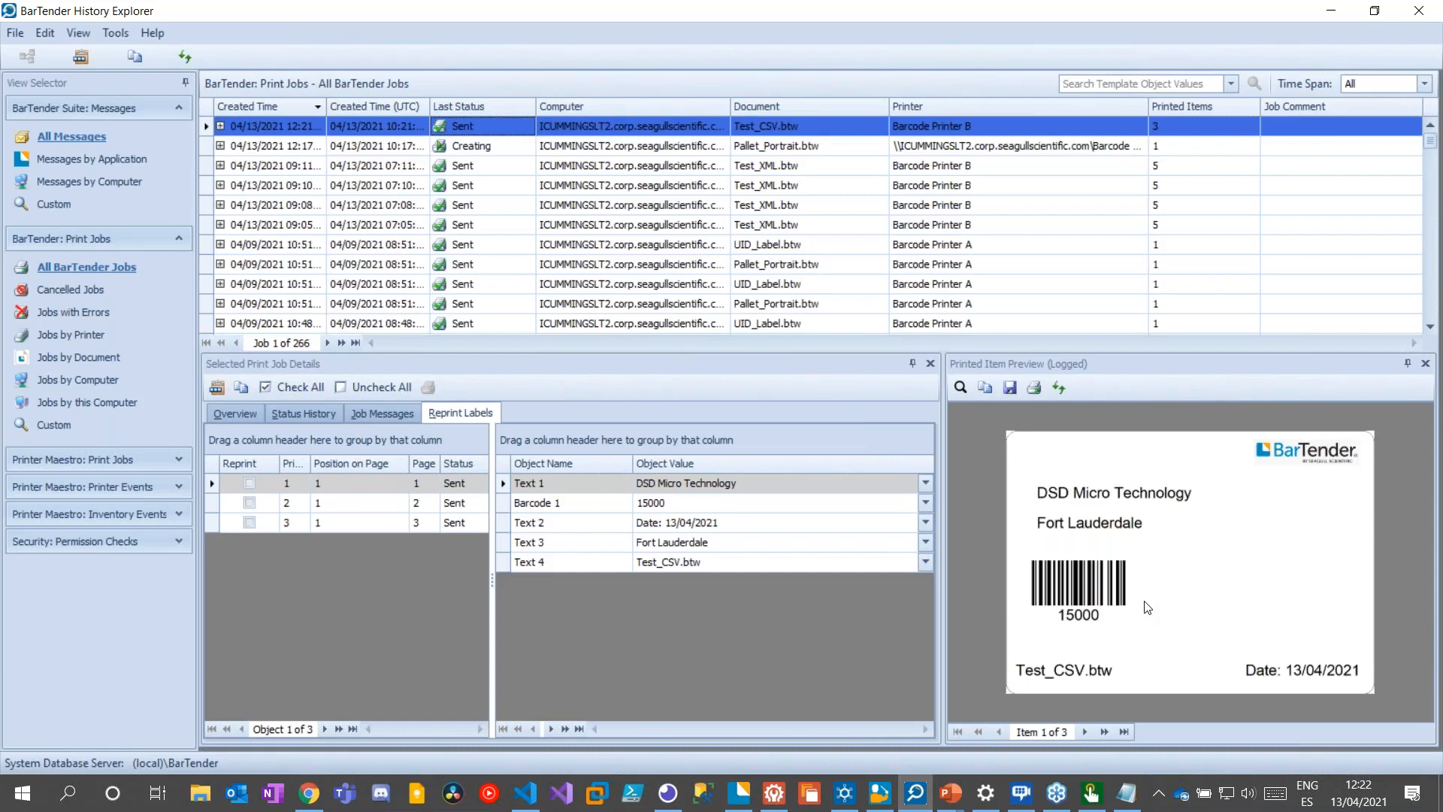
left_click(1329, 12)
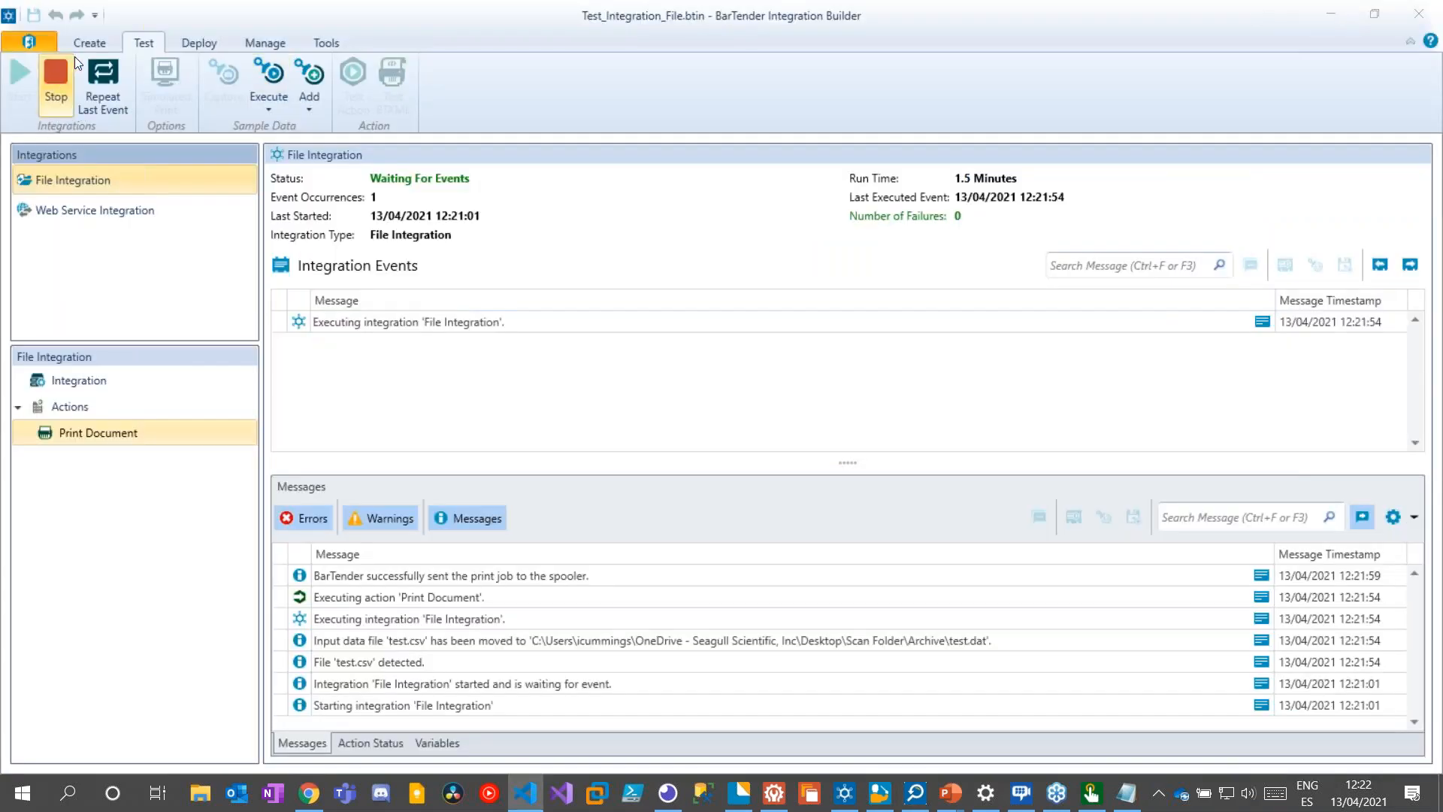
View the Web Service Integration's properties in Integration Builder's design view, and minimize the program
left_click(93, 43)
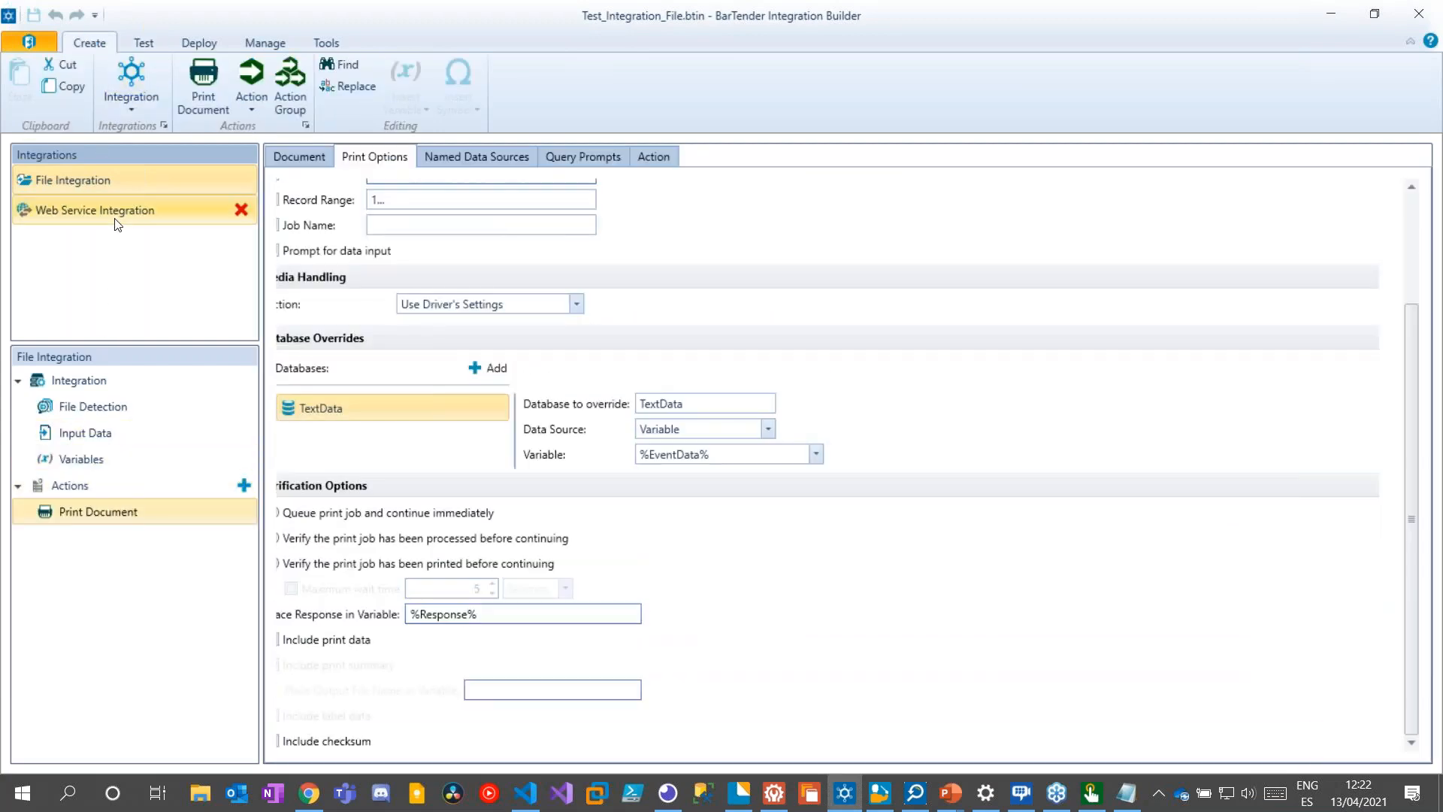
left_click(117, 212)
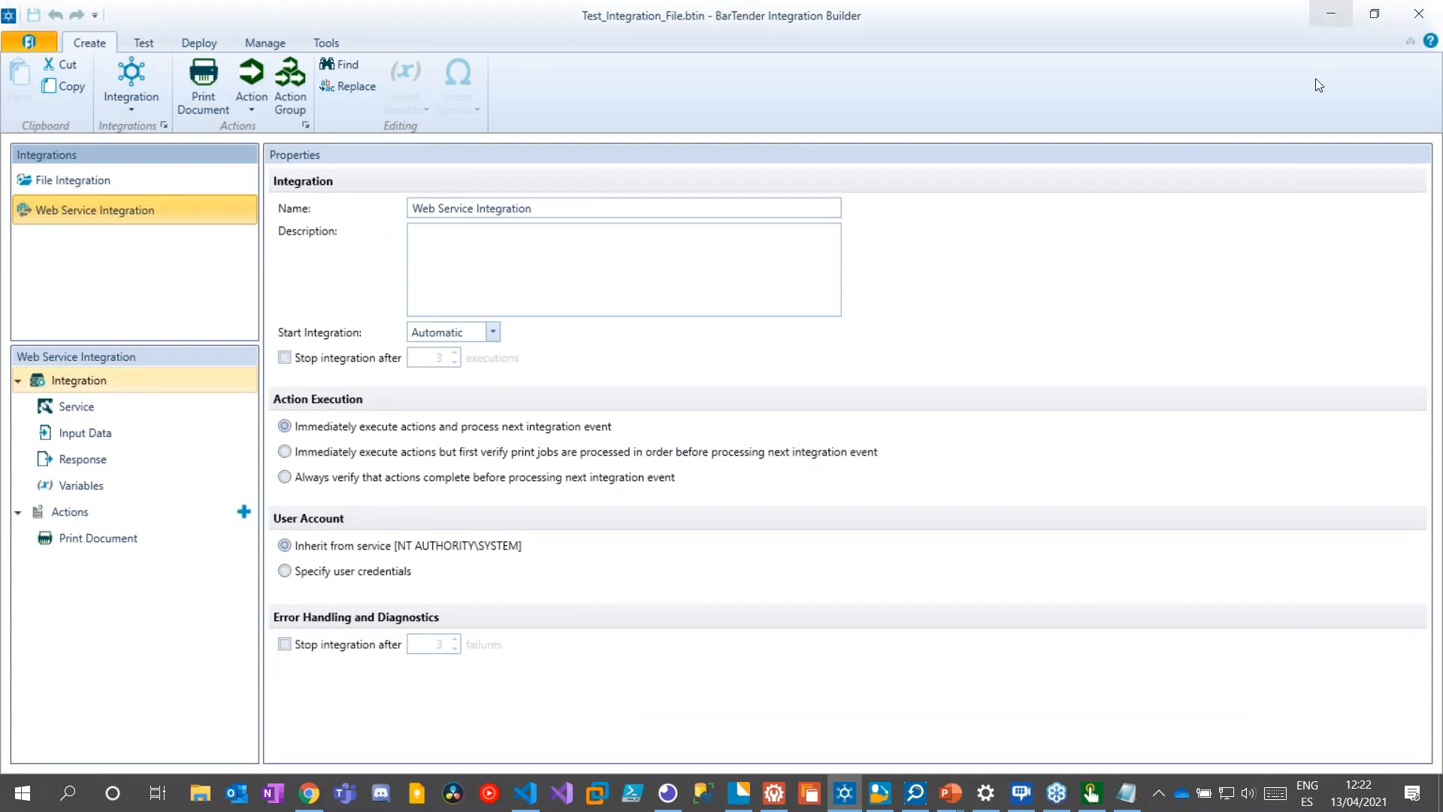
left_click(1331, 13)
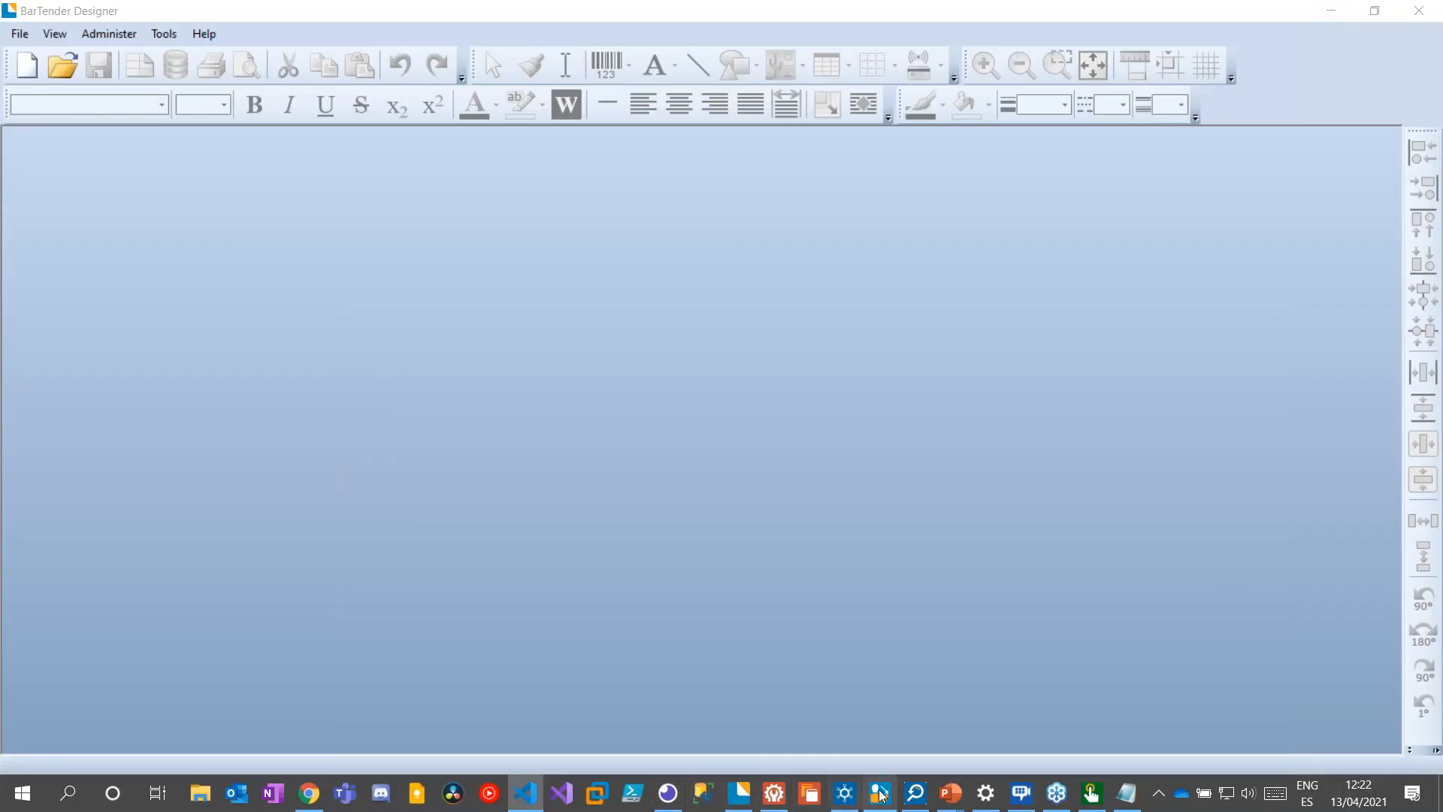
Switch to the PowerPoint slide show and advance to the Questions slide
mouse_move(945, 789)
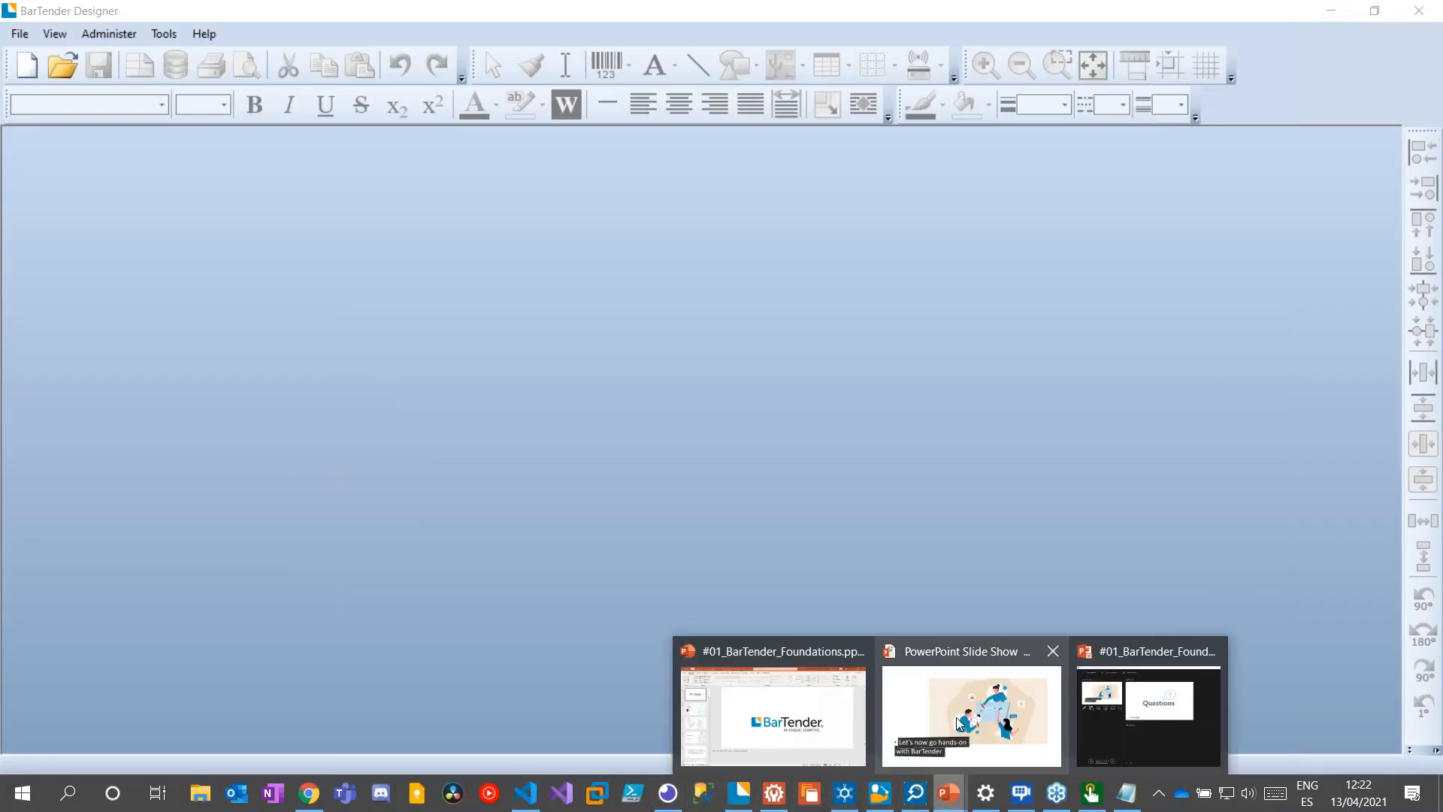
left_click(920, 715)
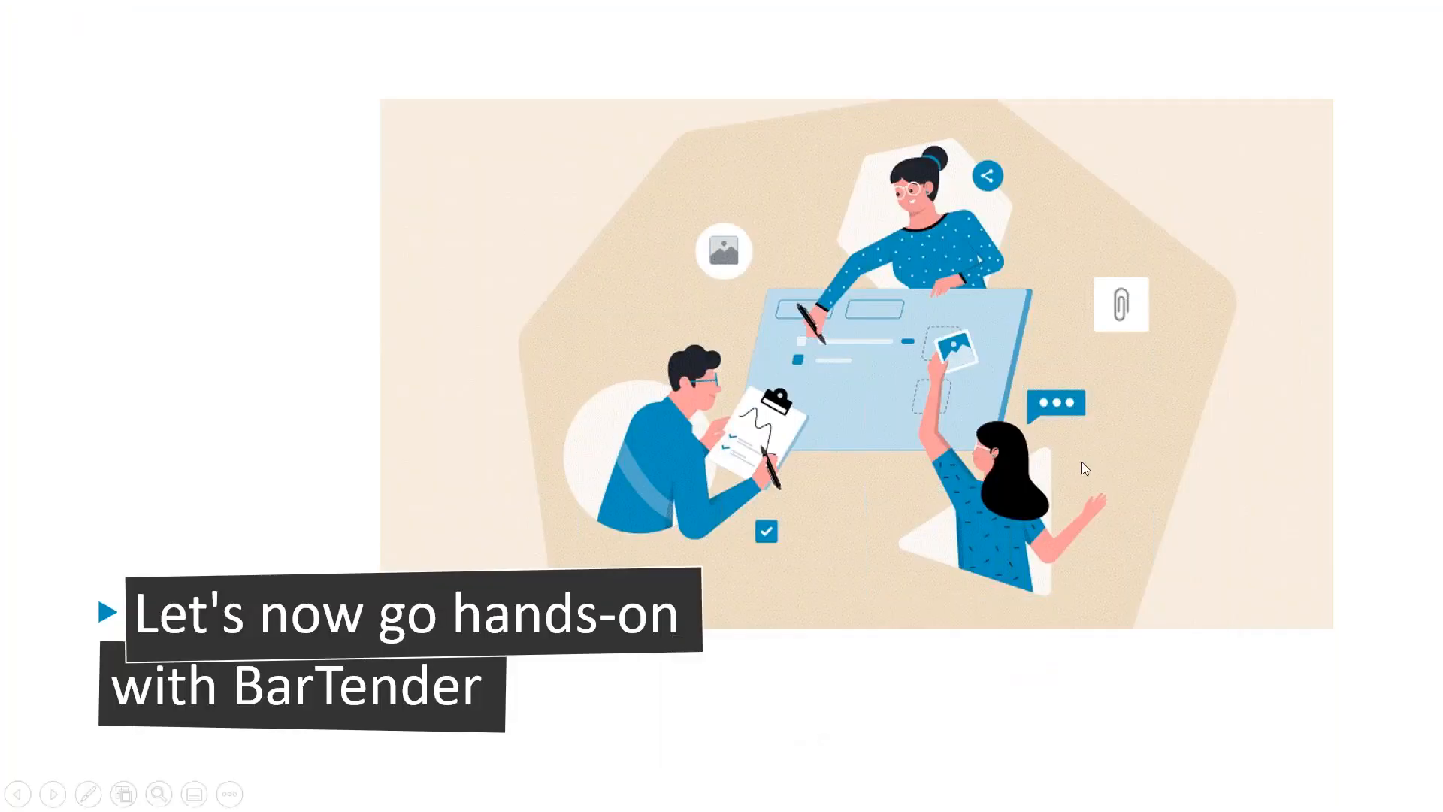
left_click(1118, 552)
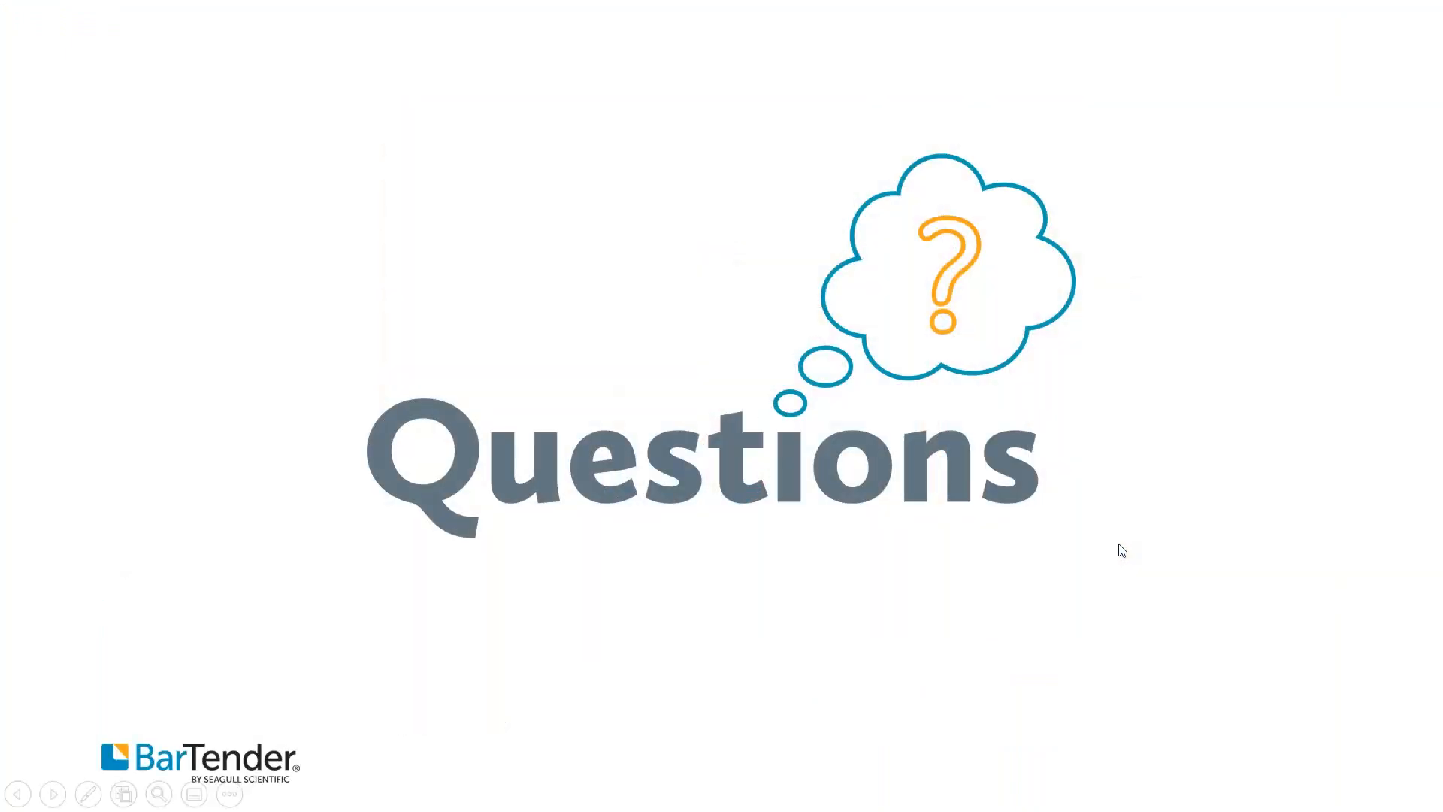
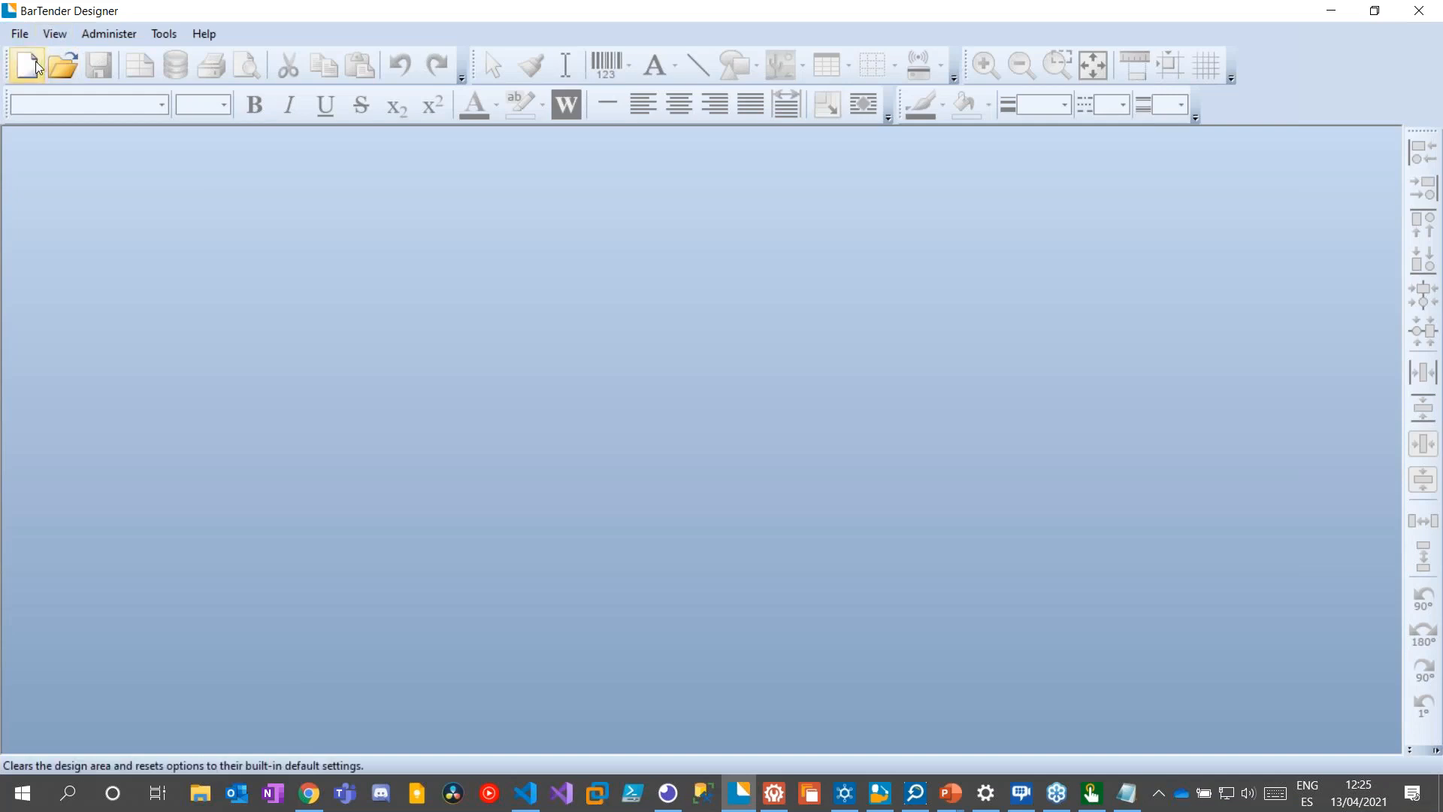
Create a new blank label document and place the Serial_Number global data field near the template's centre as a text object
left_click(31, 64)
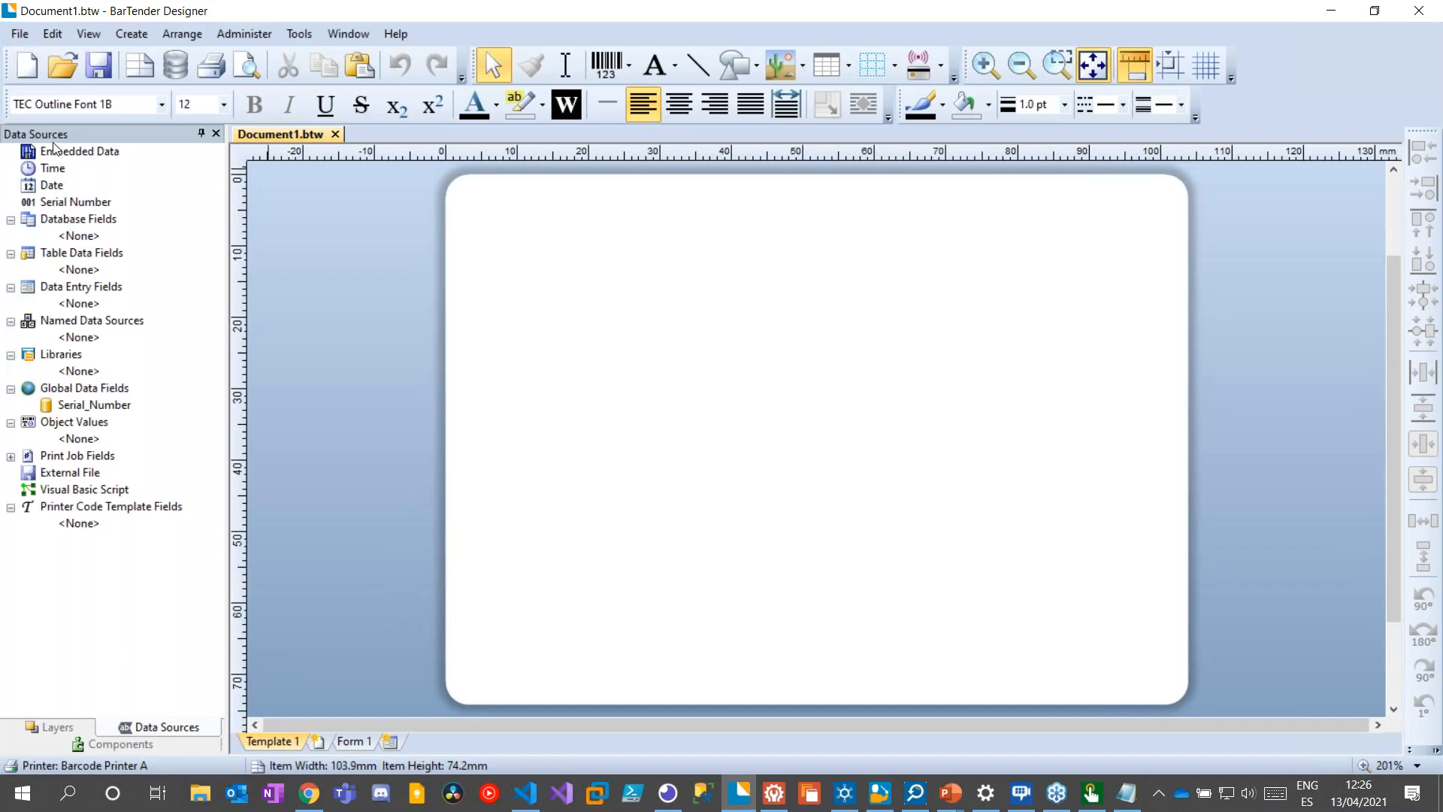
left_click(79, 390)
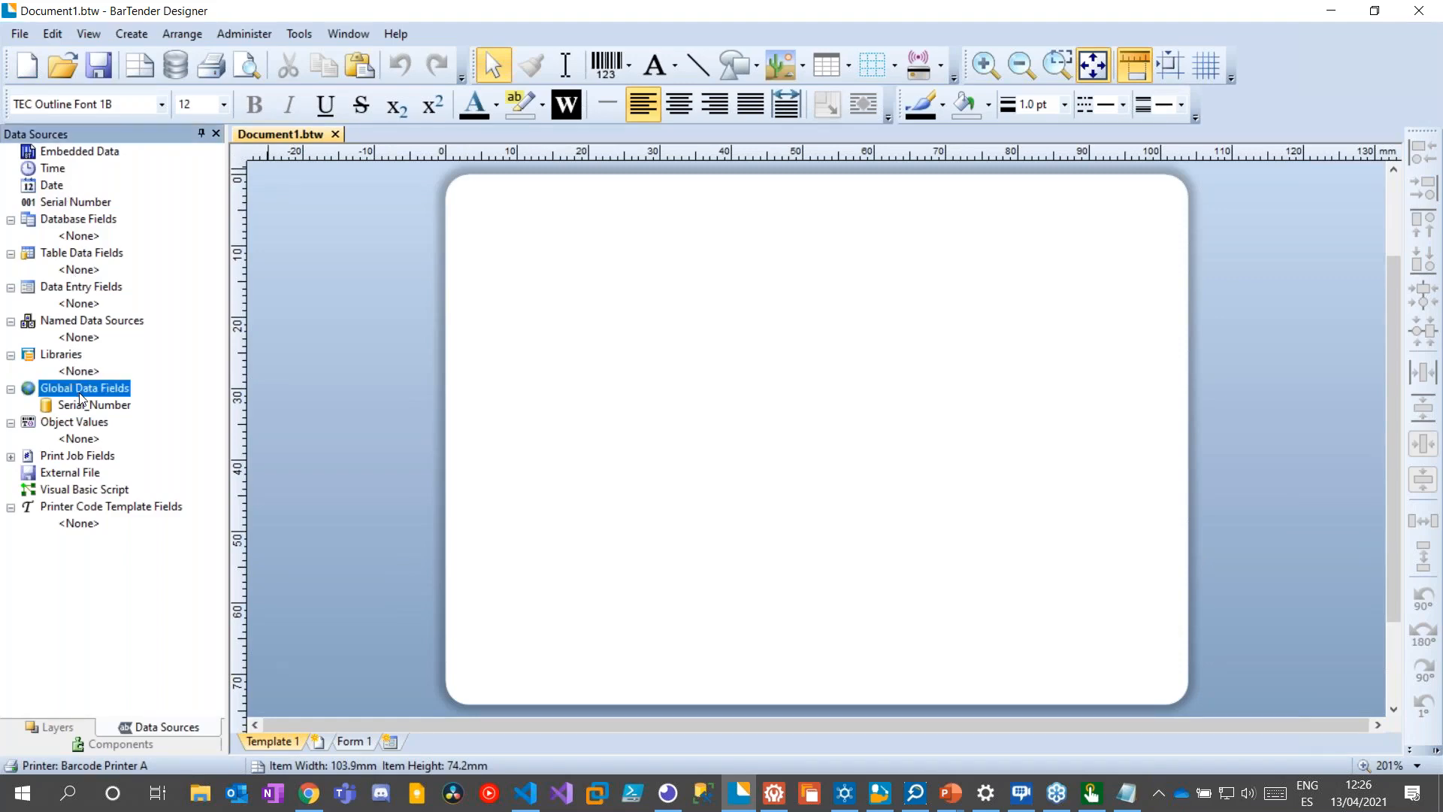
left_click(109, 409)
left_click_drag(109, 409, 831, 416)
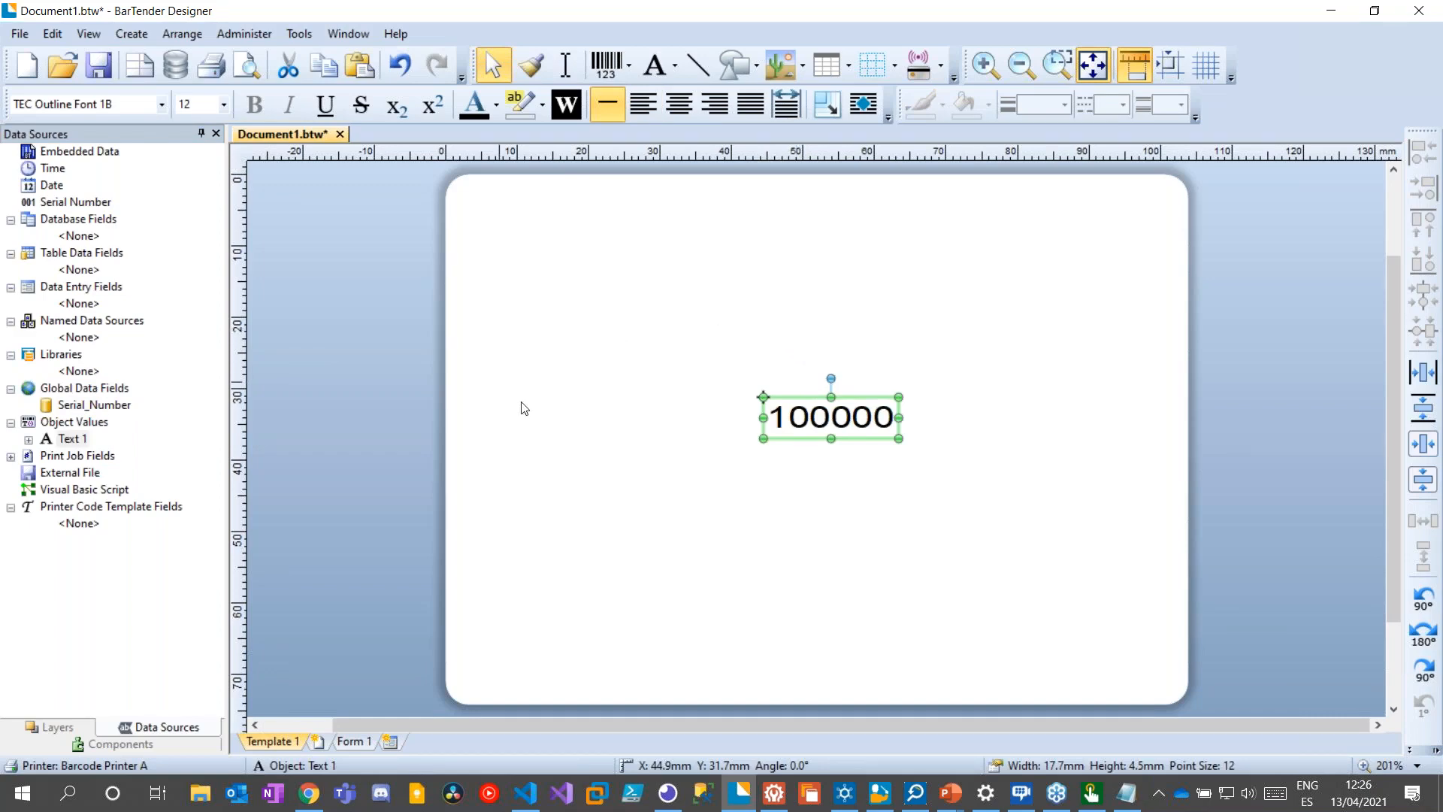
Review the serial number text's data source and the Serial_Number global field's embedded data, data type, and transforms
double_click(793, 400)
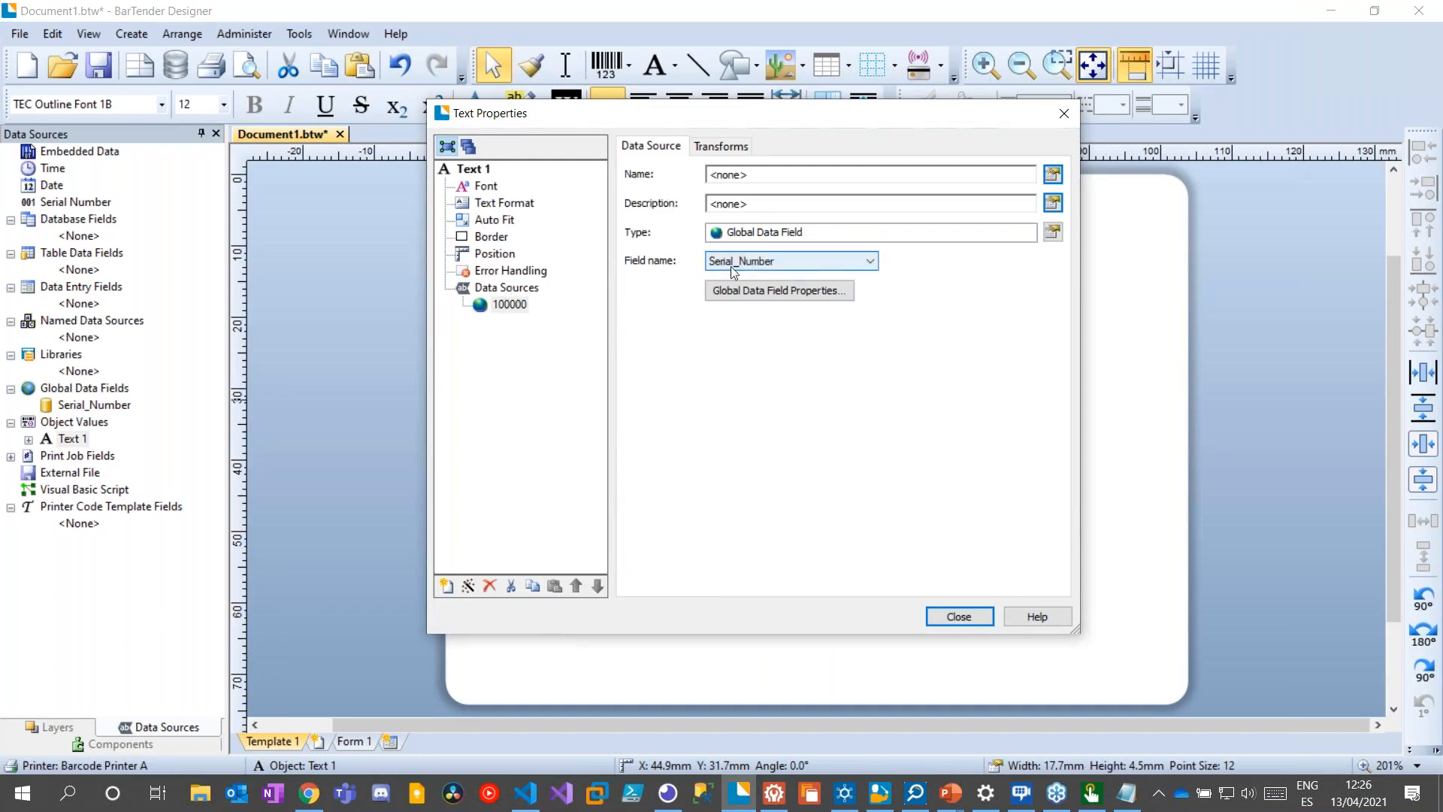
left_click(871, 262)
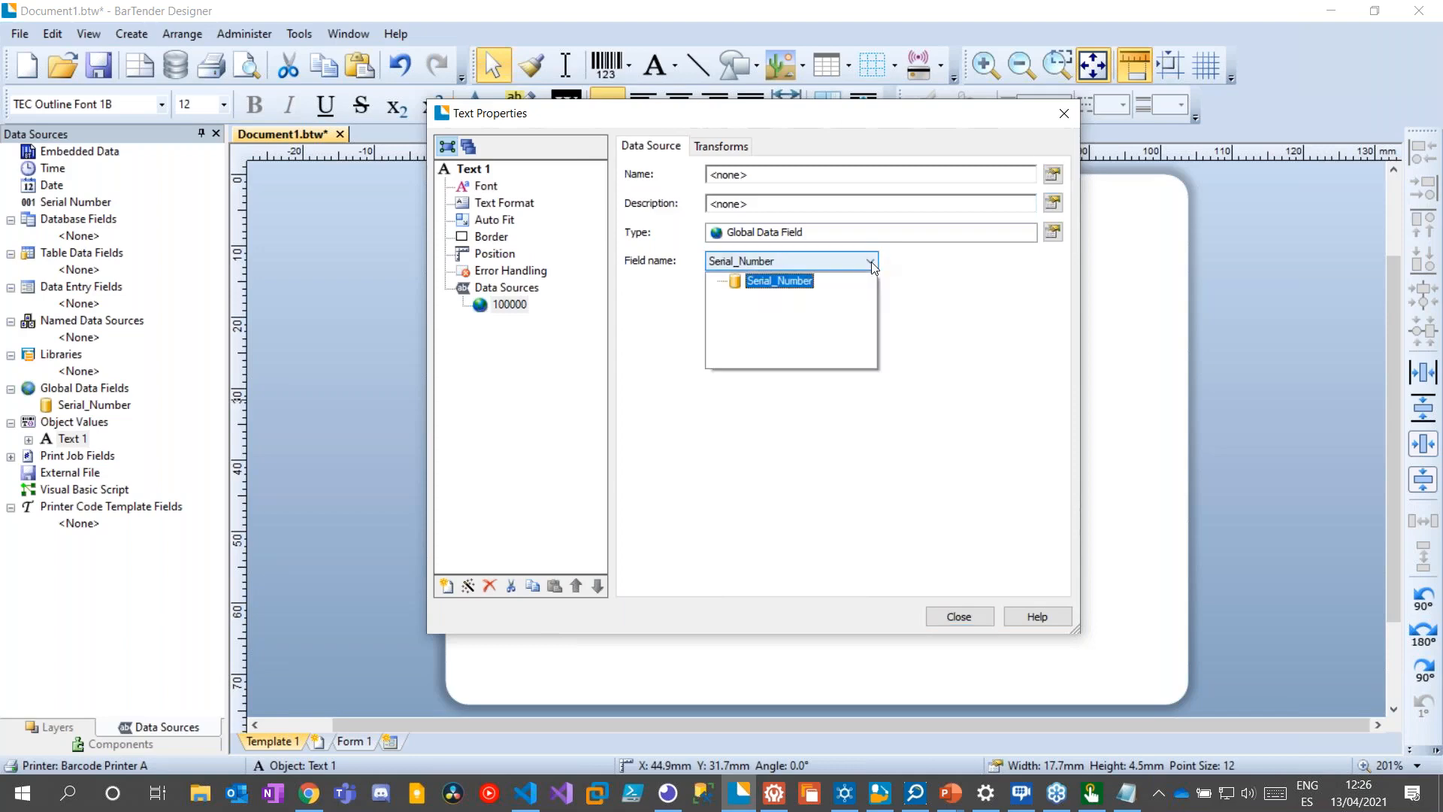
left_click(872, 265)
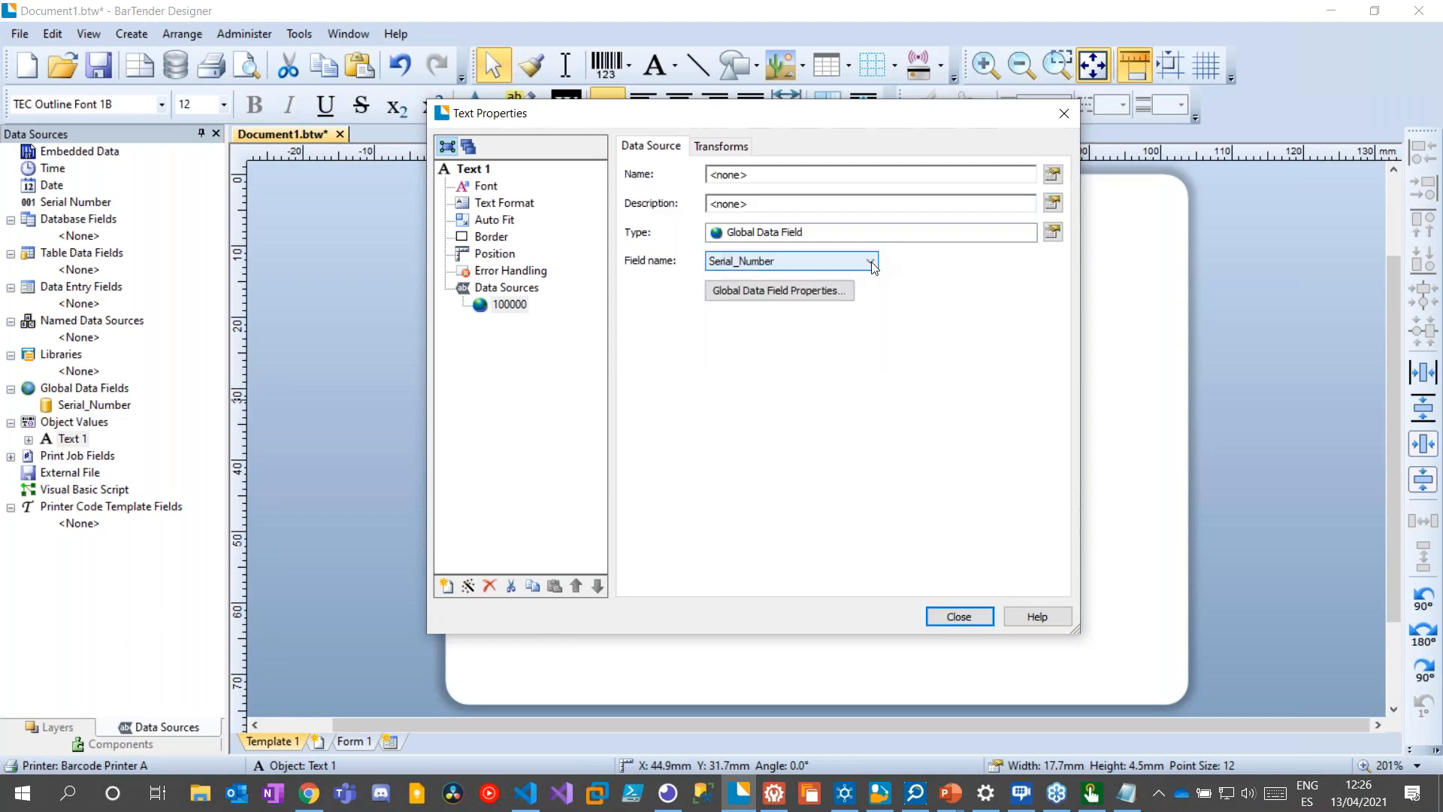
left_click(770, 291)
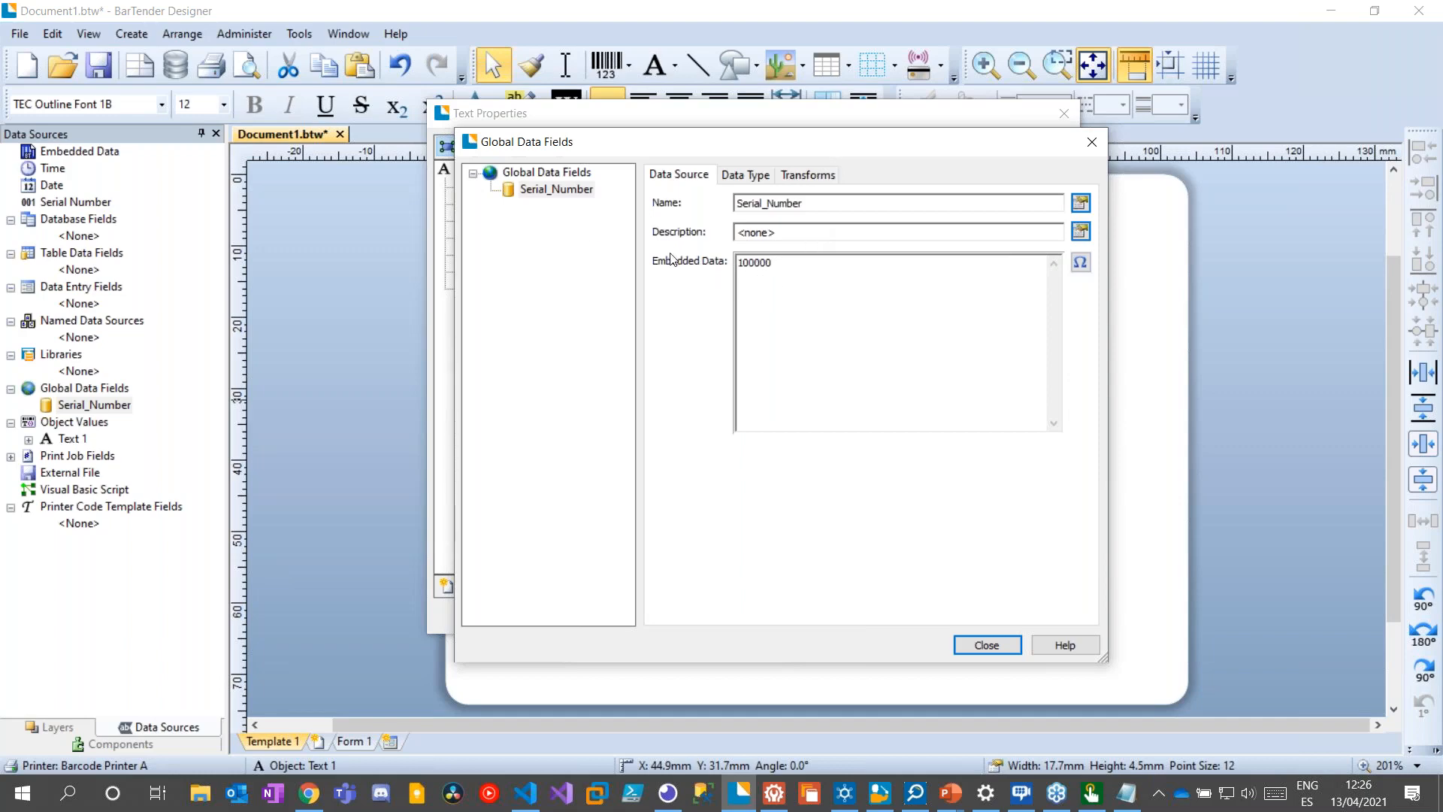
left_click(737, 178)
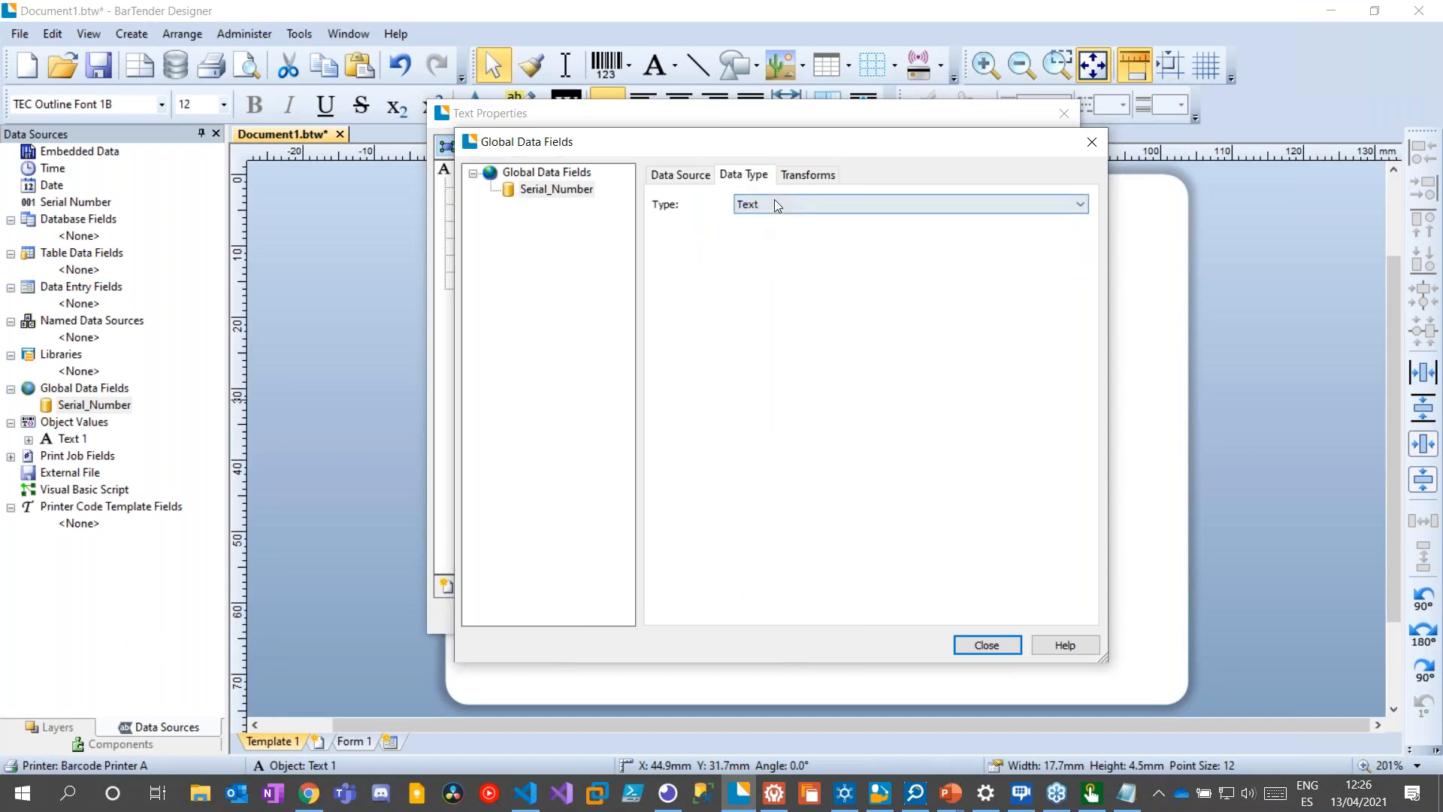
left_click(807, 177)
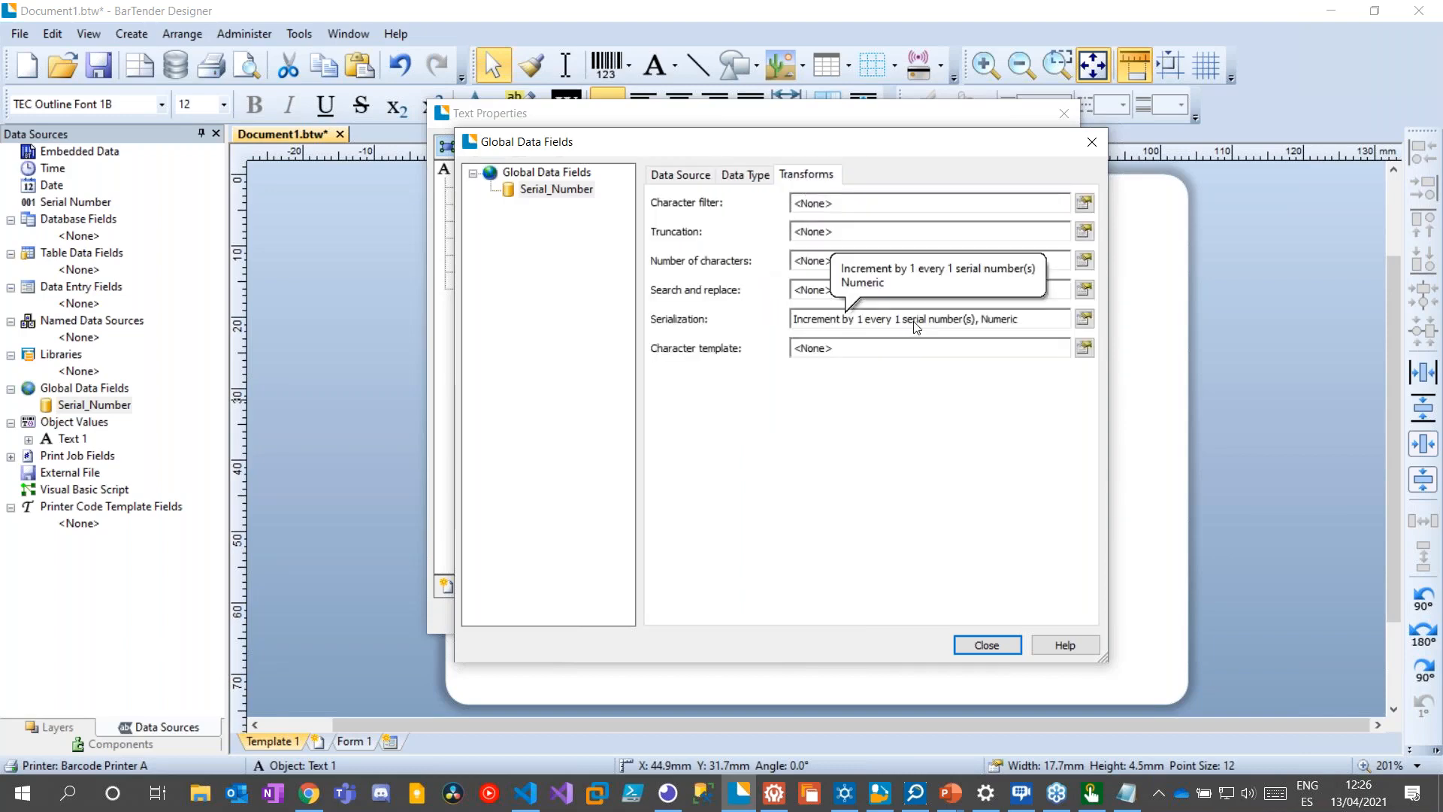
left_click(1000, 649)
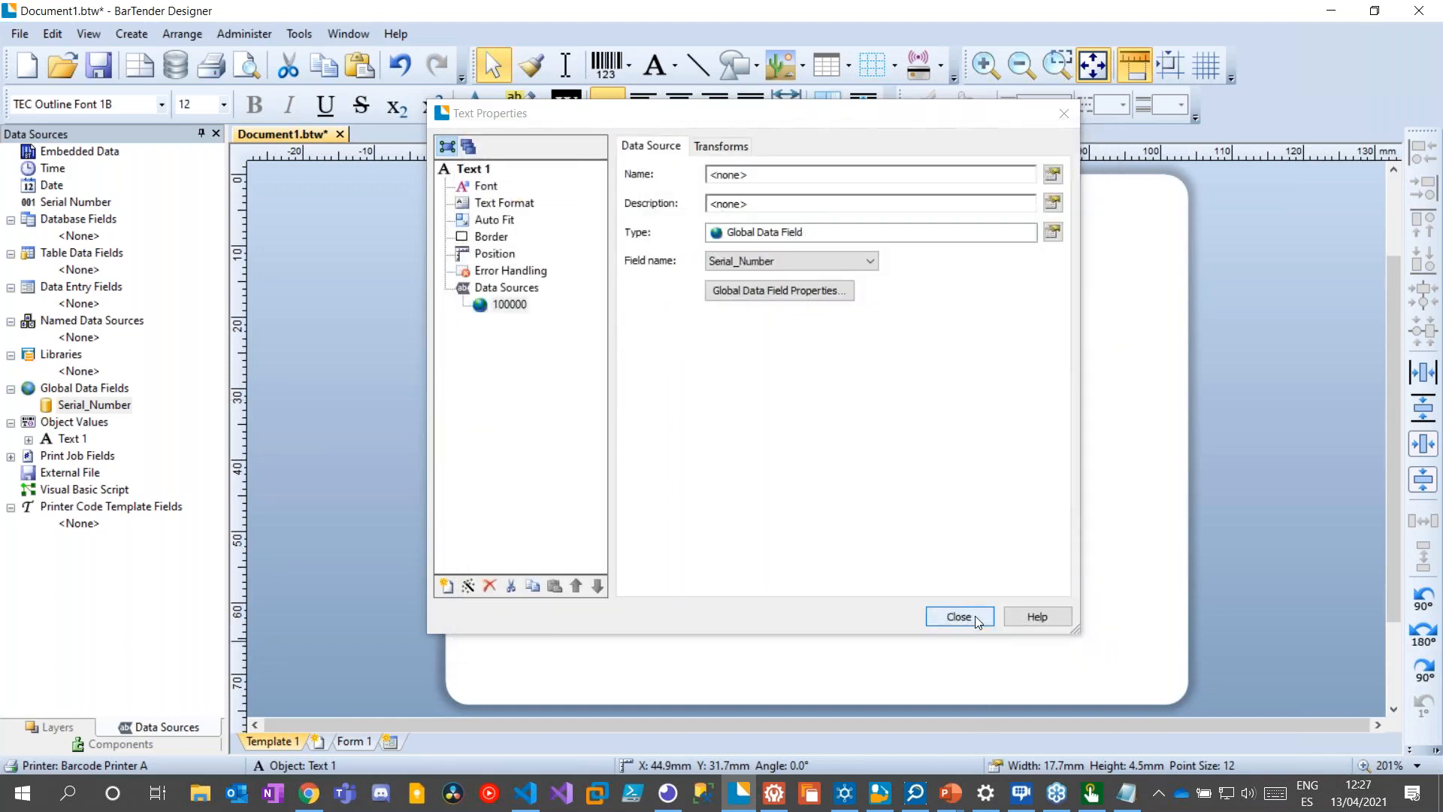
left_click(976, 620)
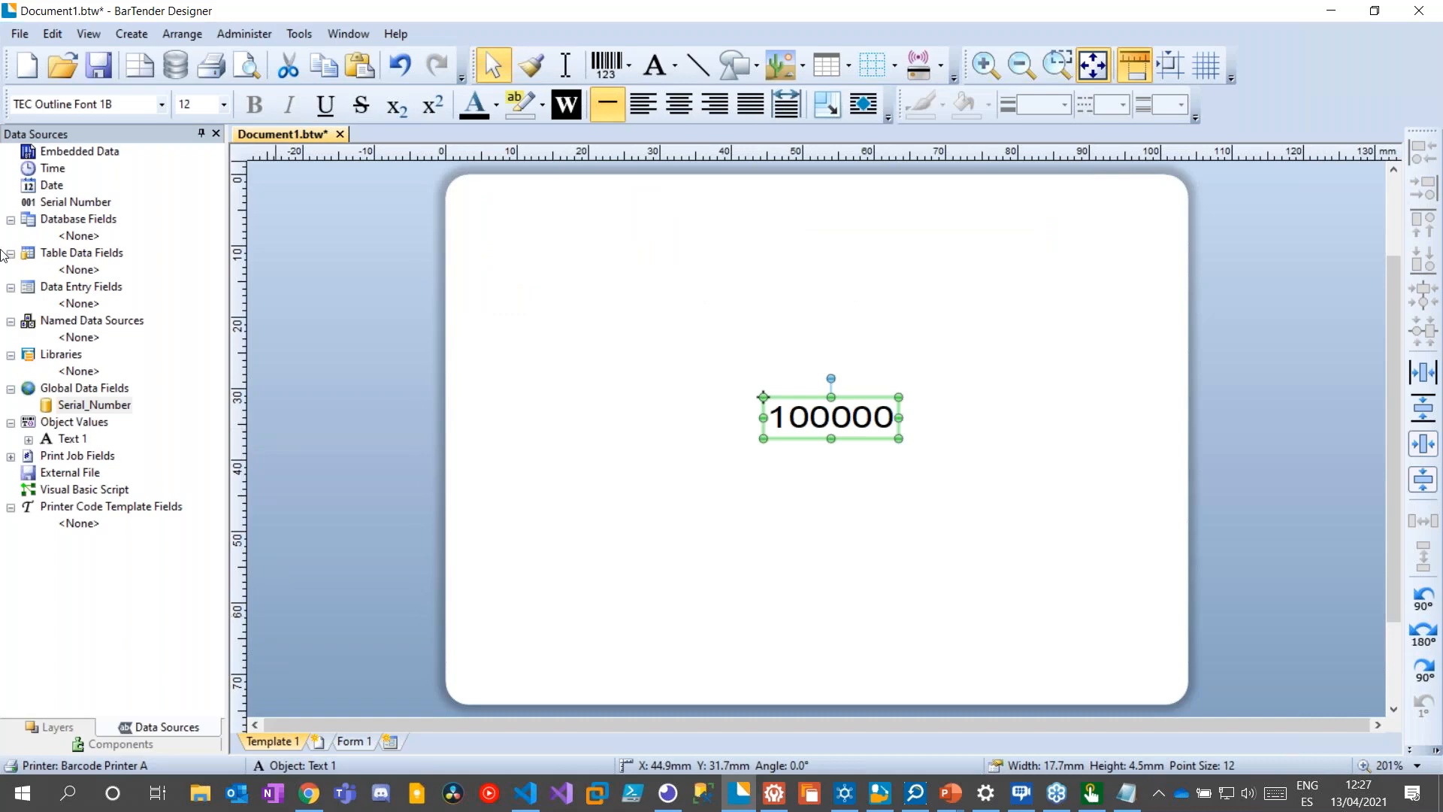
Create a new global data field named Test
right_click(104, 393)
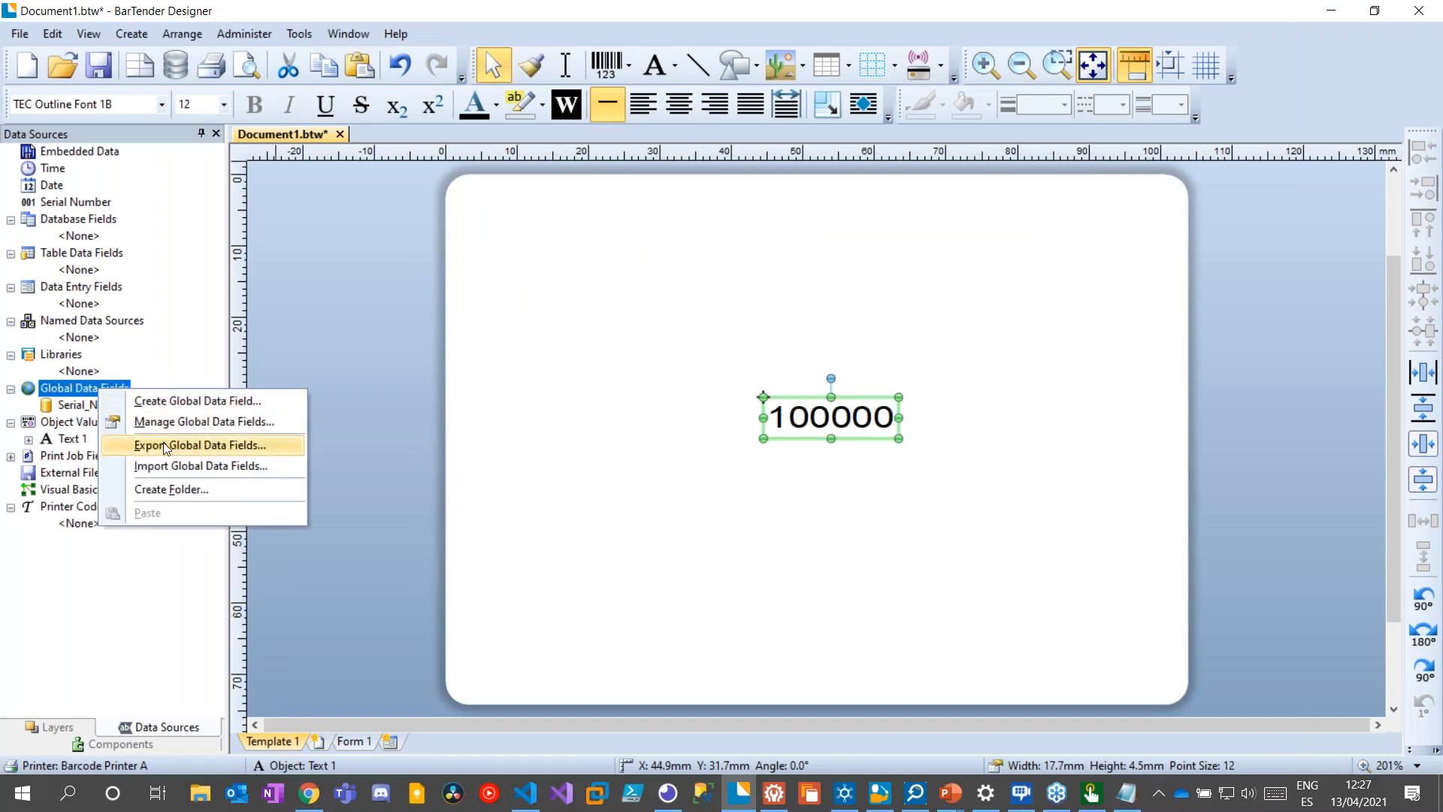
left_click(201, 403)
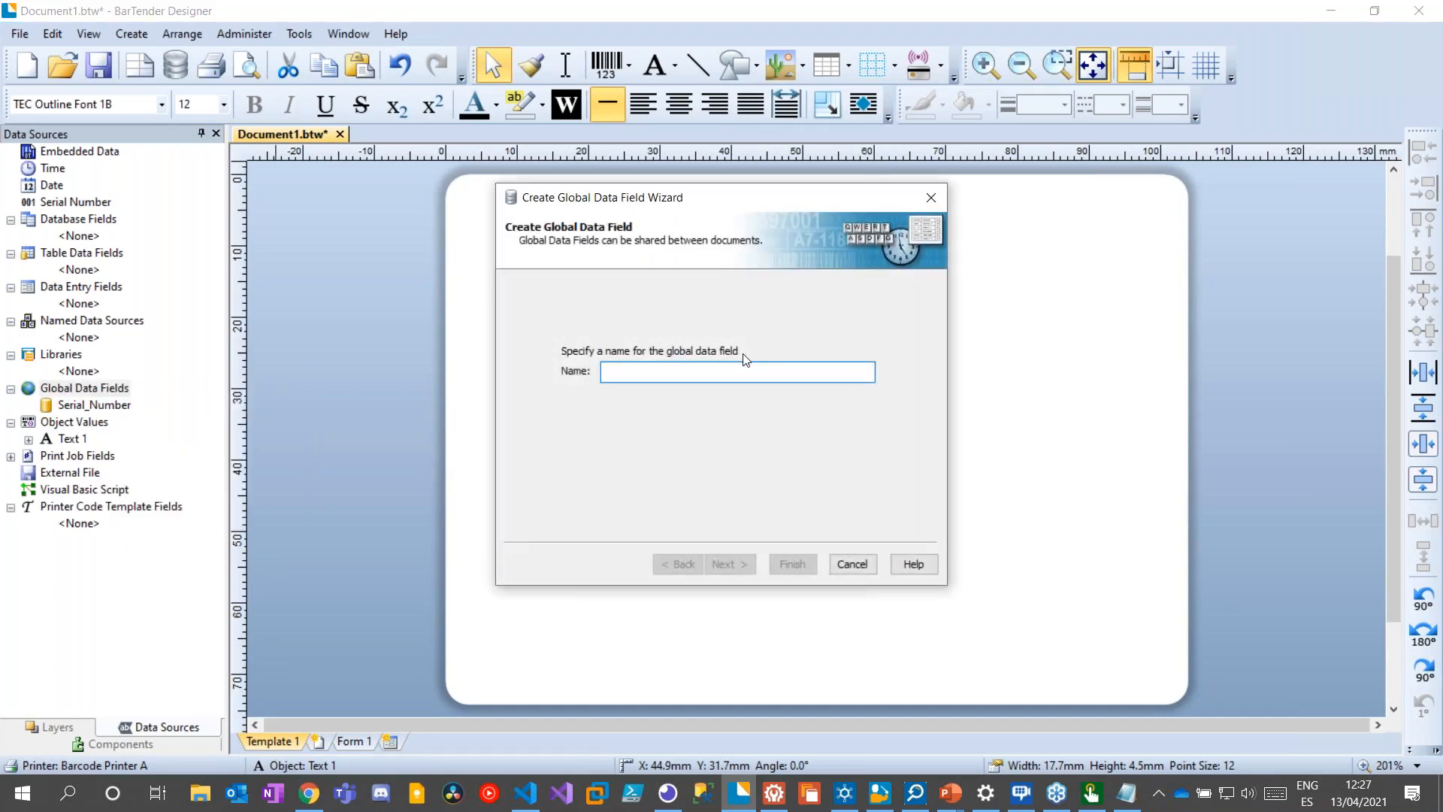
type("Test")
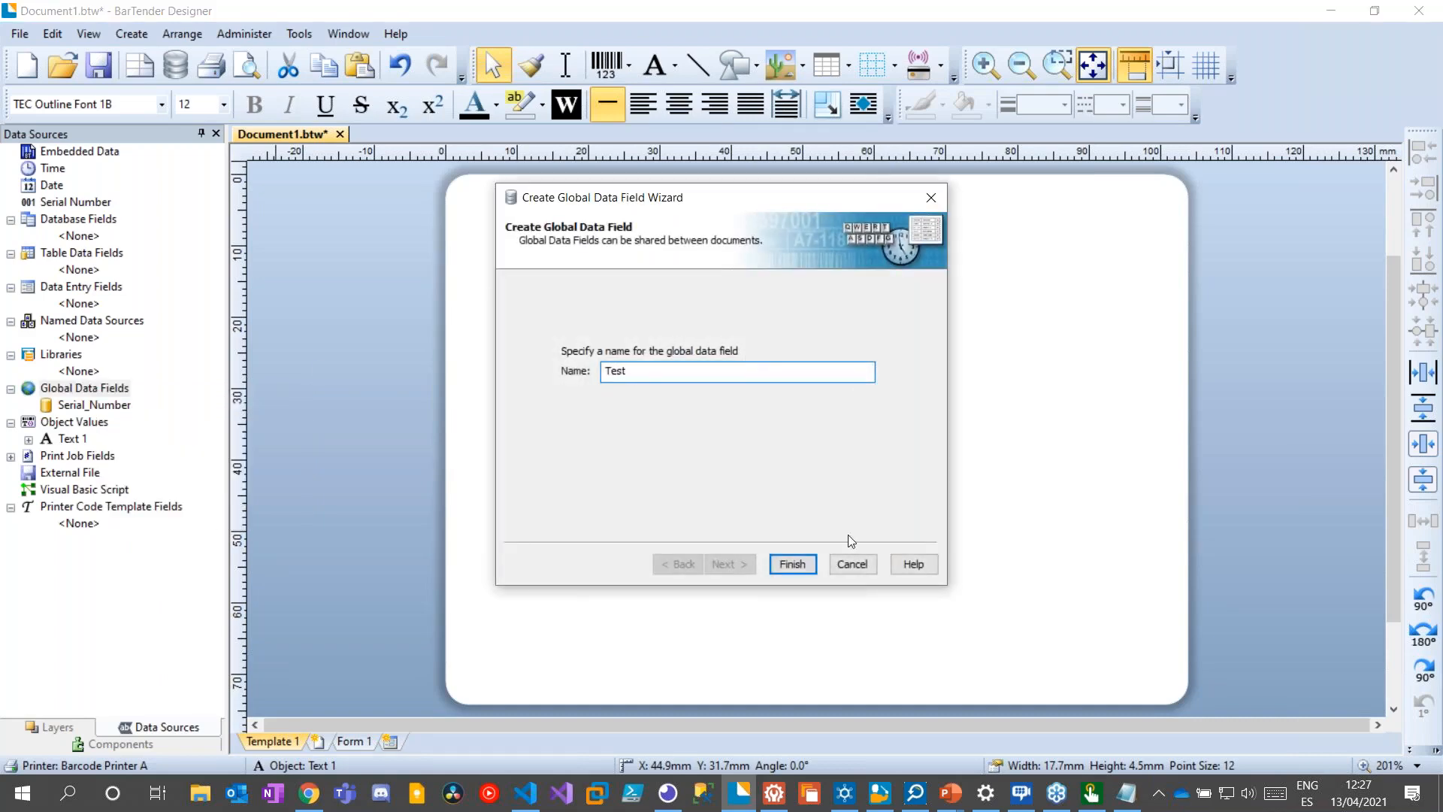
left_click(792, 564)
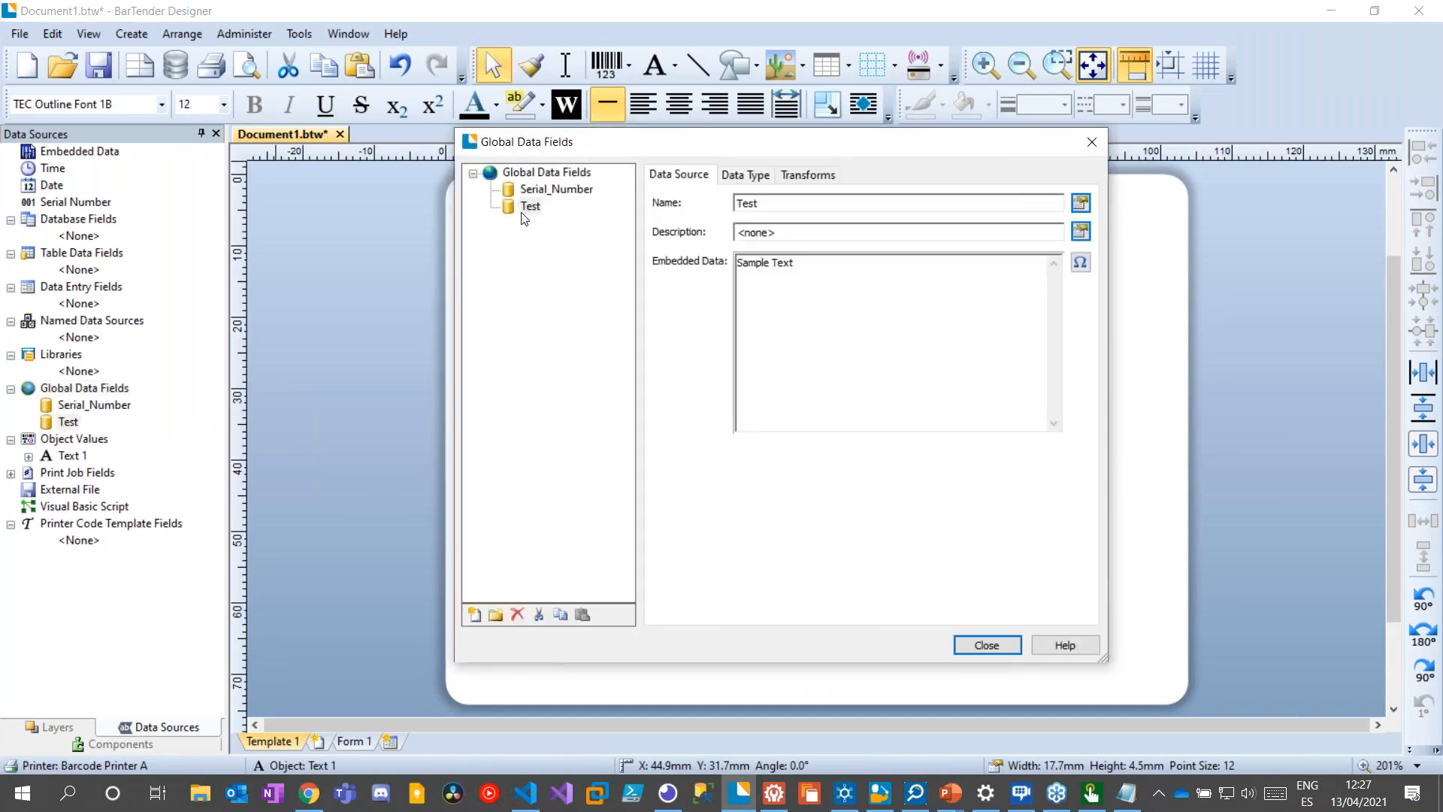
Set the Test global data field's embedded data to ABC1324
left_click(529, 210)
left_click_drag(791, 263, 674, 259)
type("ABC1324")
Review the Test field's available data types, transforms, and data source, and close the global data field settings
left_click(742, 178)
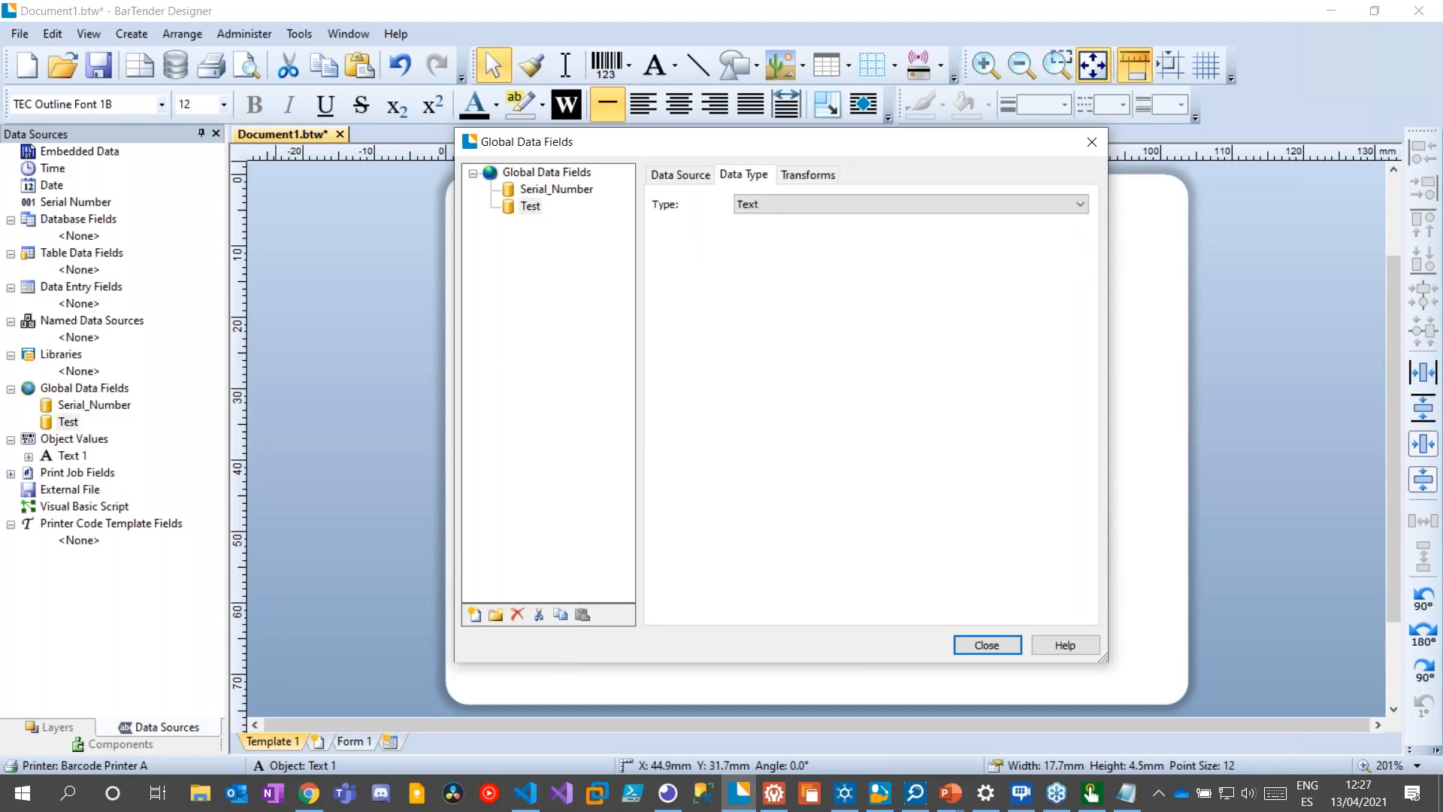
left_click(772, 202)
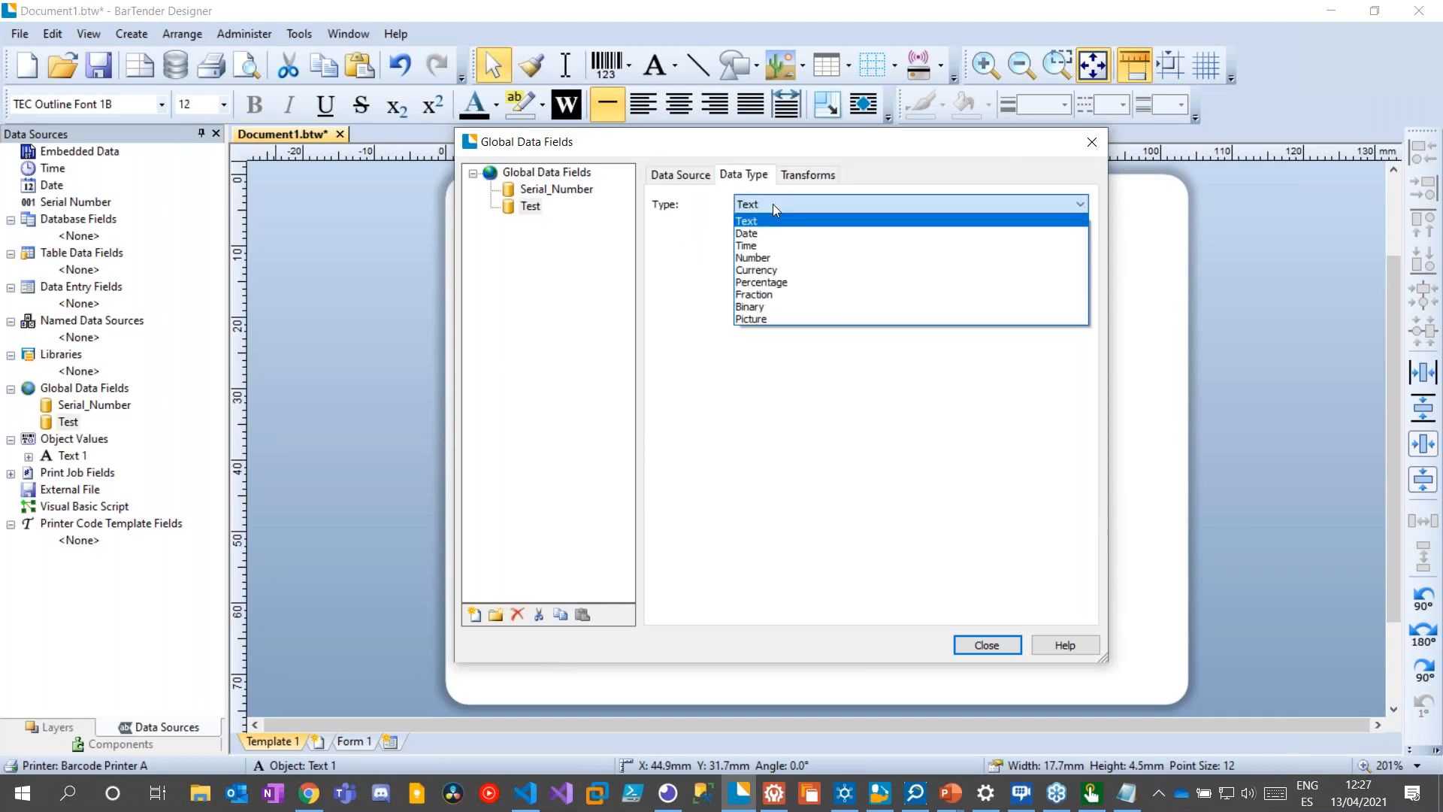
left_click(772, 204)
left_click(809, 177)
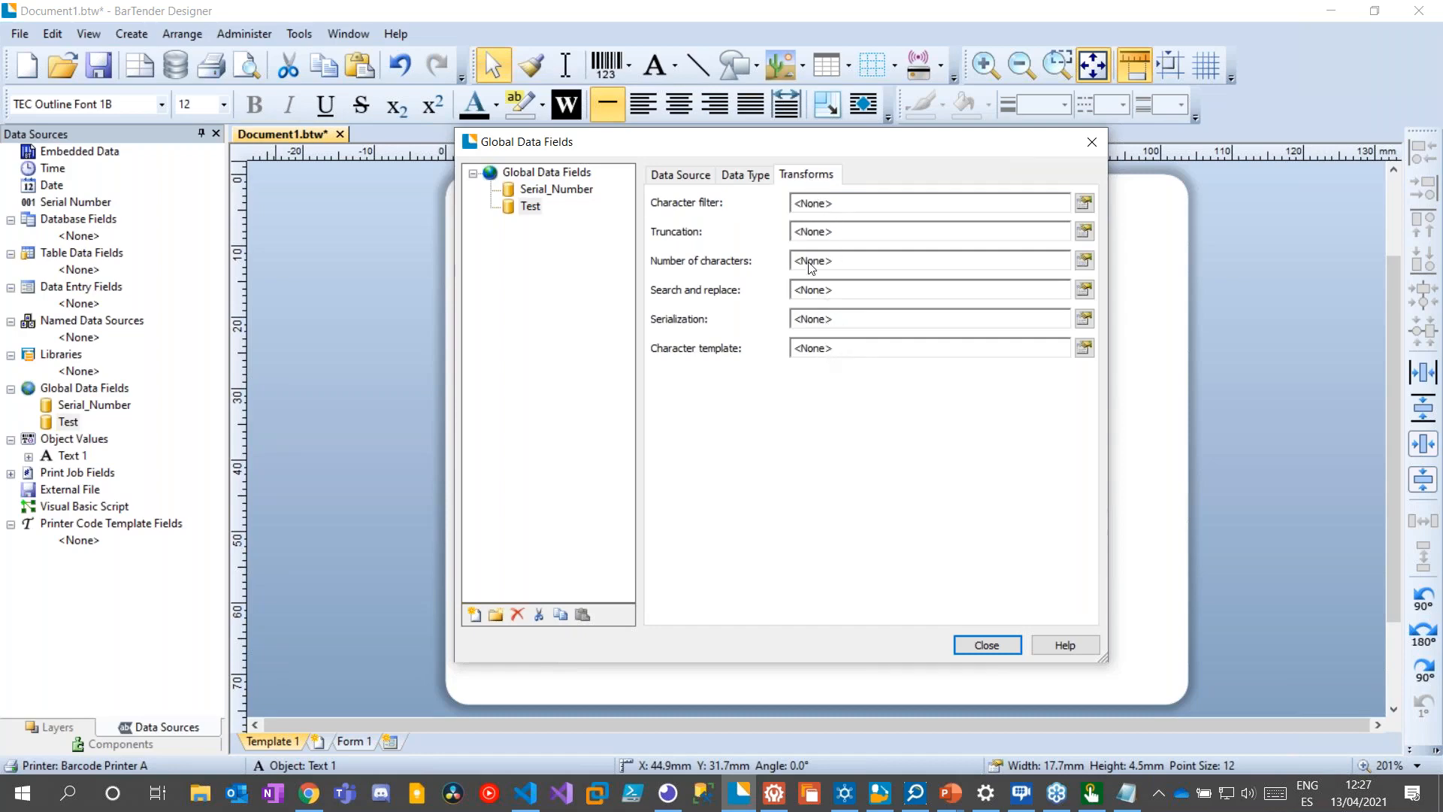
left_click(676, 173)
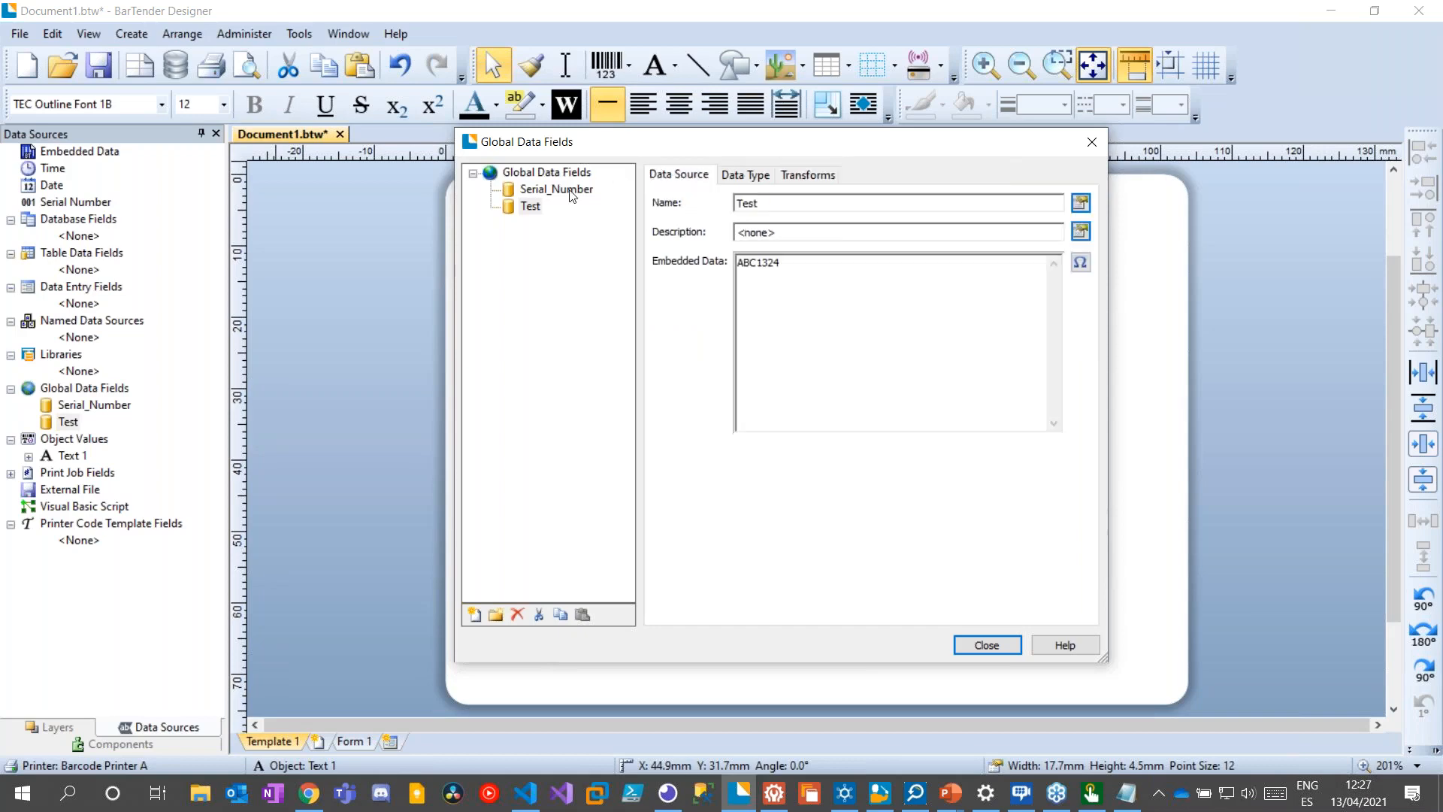
left_click(1008, 648)
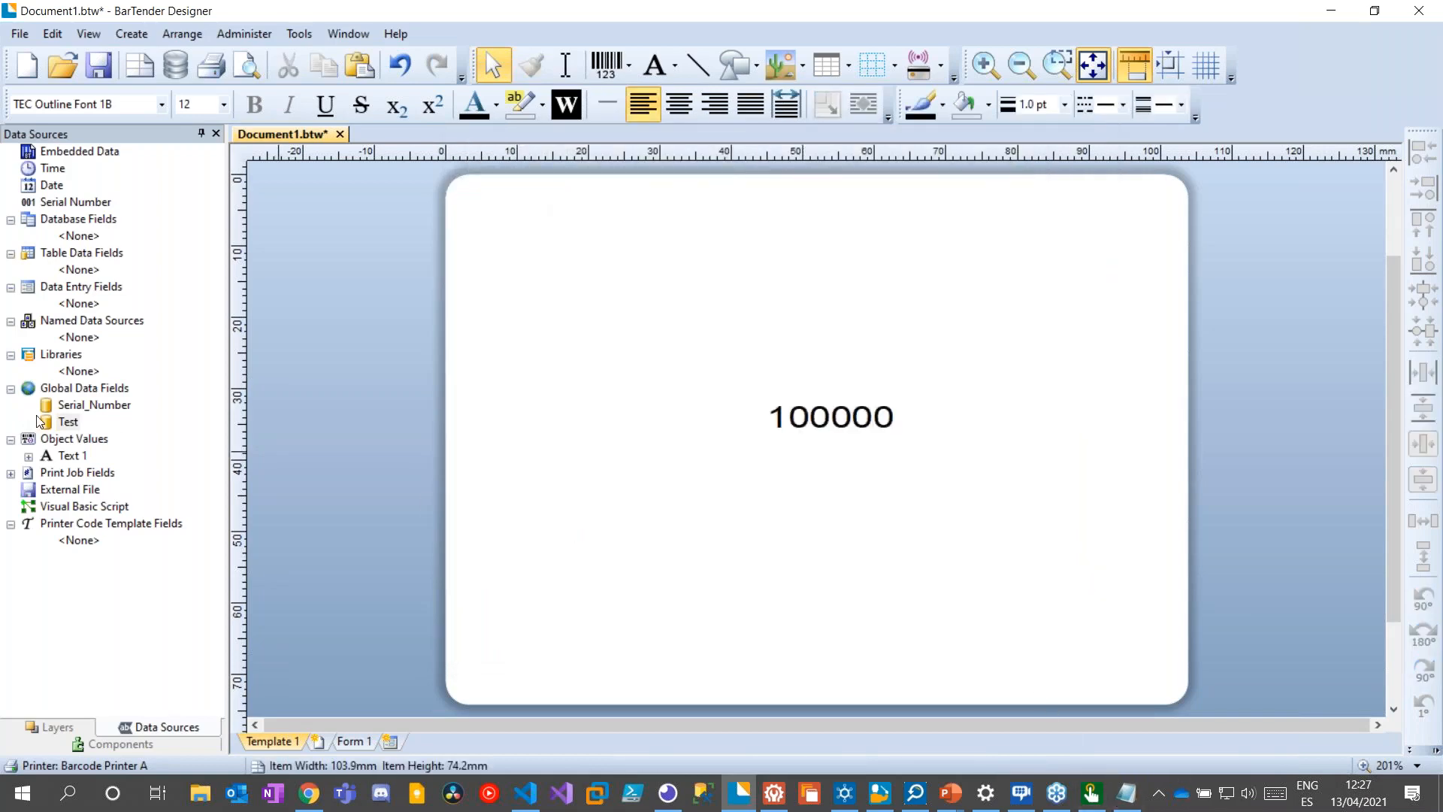
Place the Test global data field on the template as a text object at about X 30 mm, Y 49.9 mm, below the serial number
left_click_drag(68, 421, 656, 527)
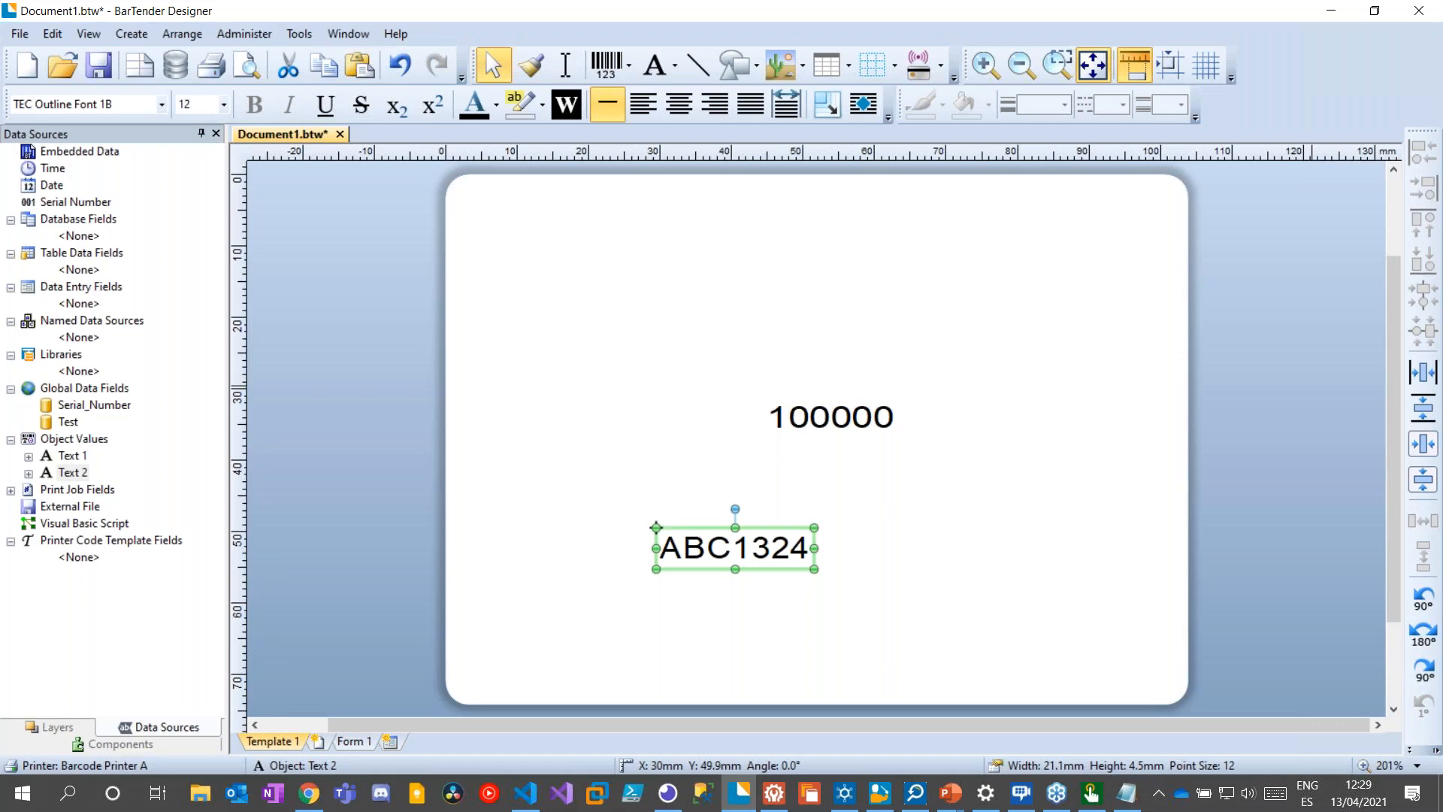
left_click(674, 364)
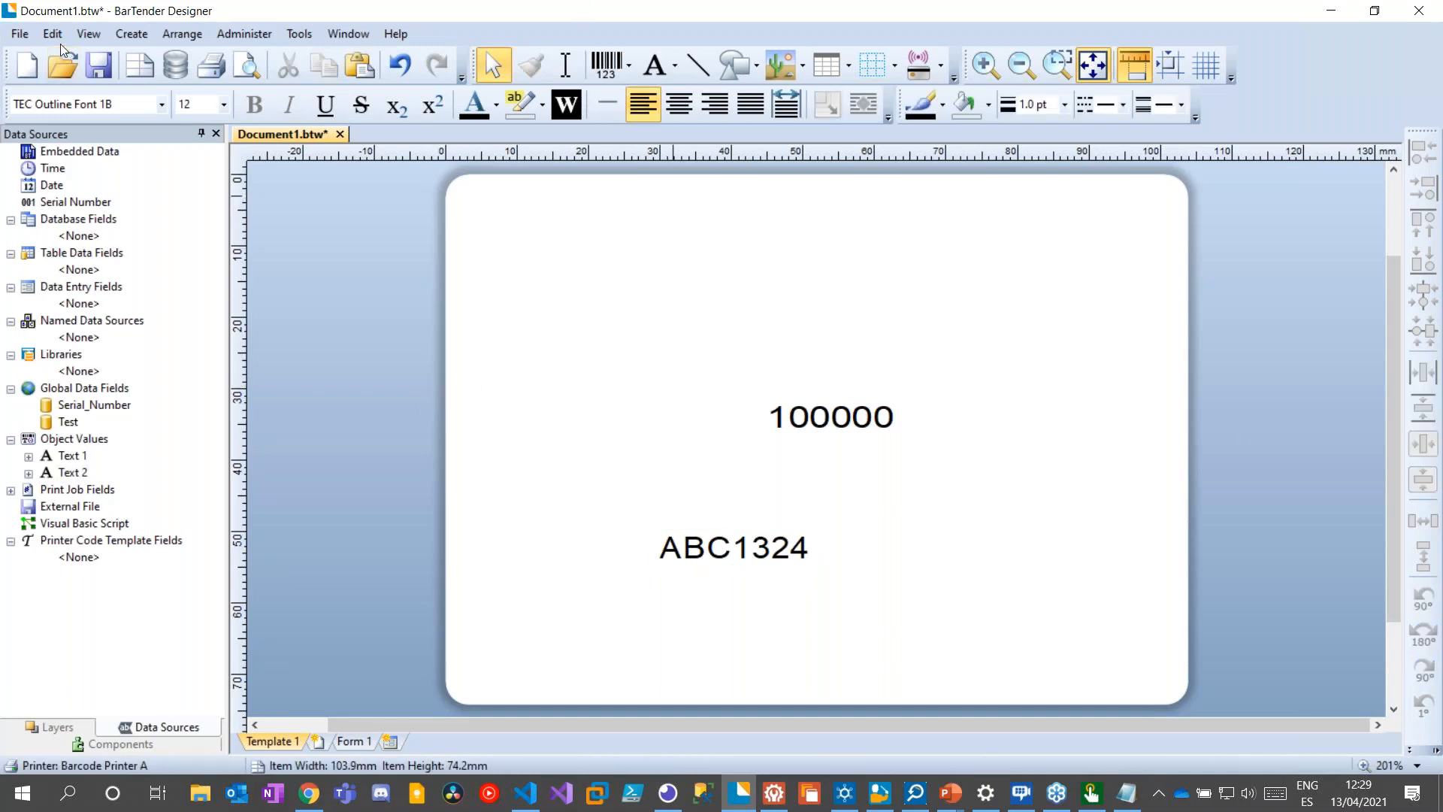
Review the BarTender document options for information, comments, preview, view options, and scripting
left_click(21, 35)
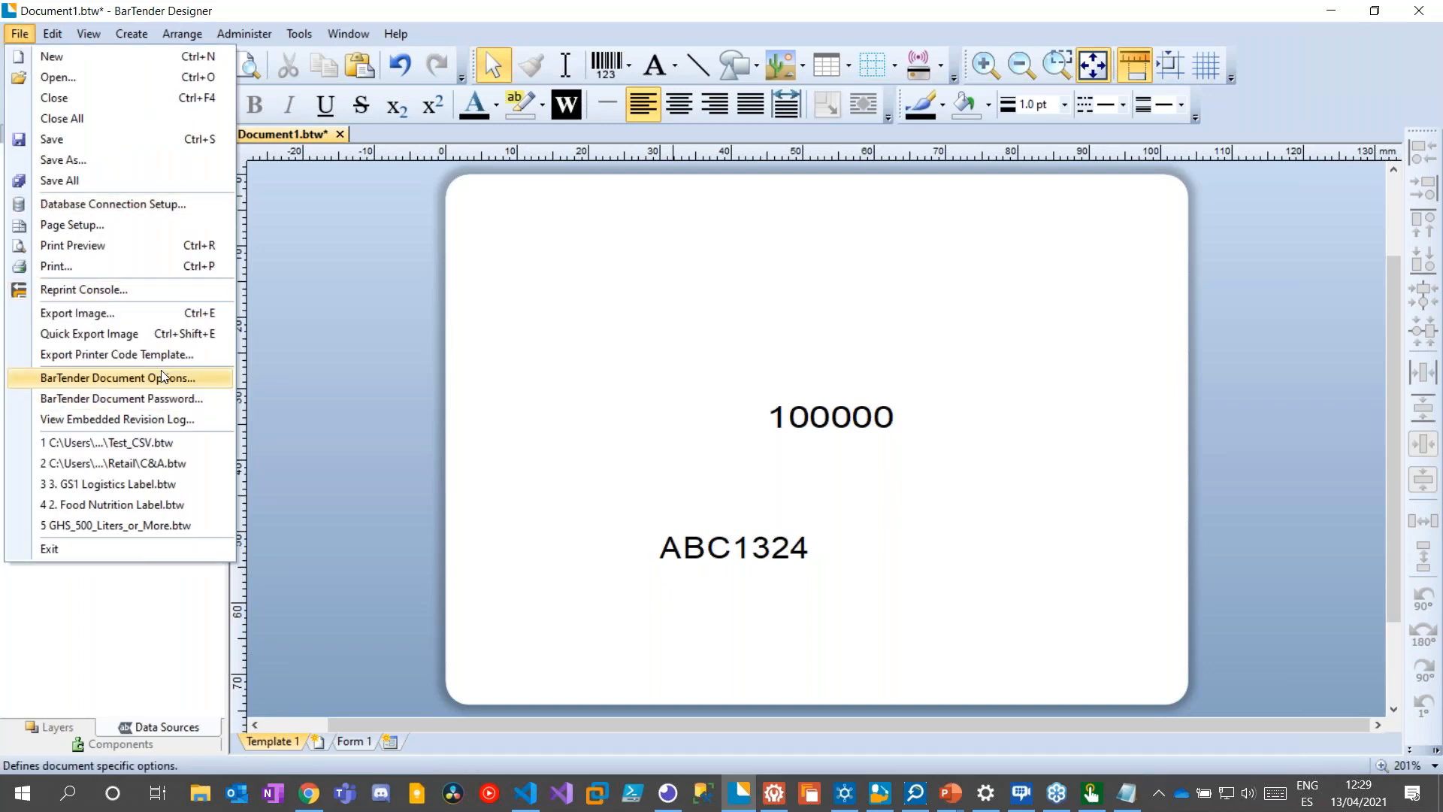
left_click(199, 379)
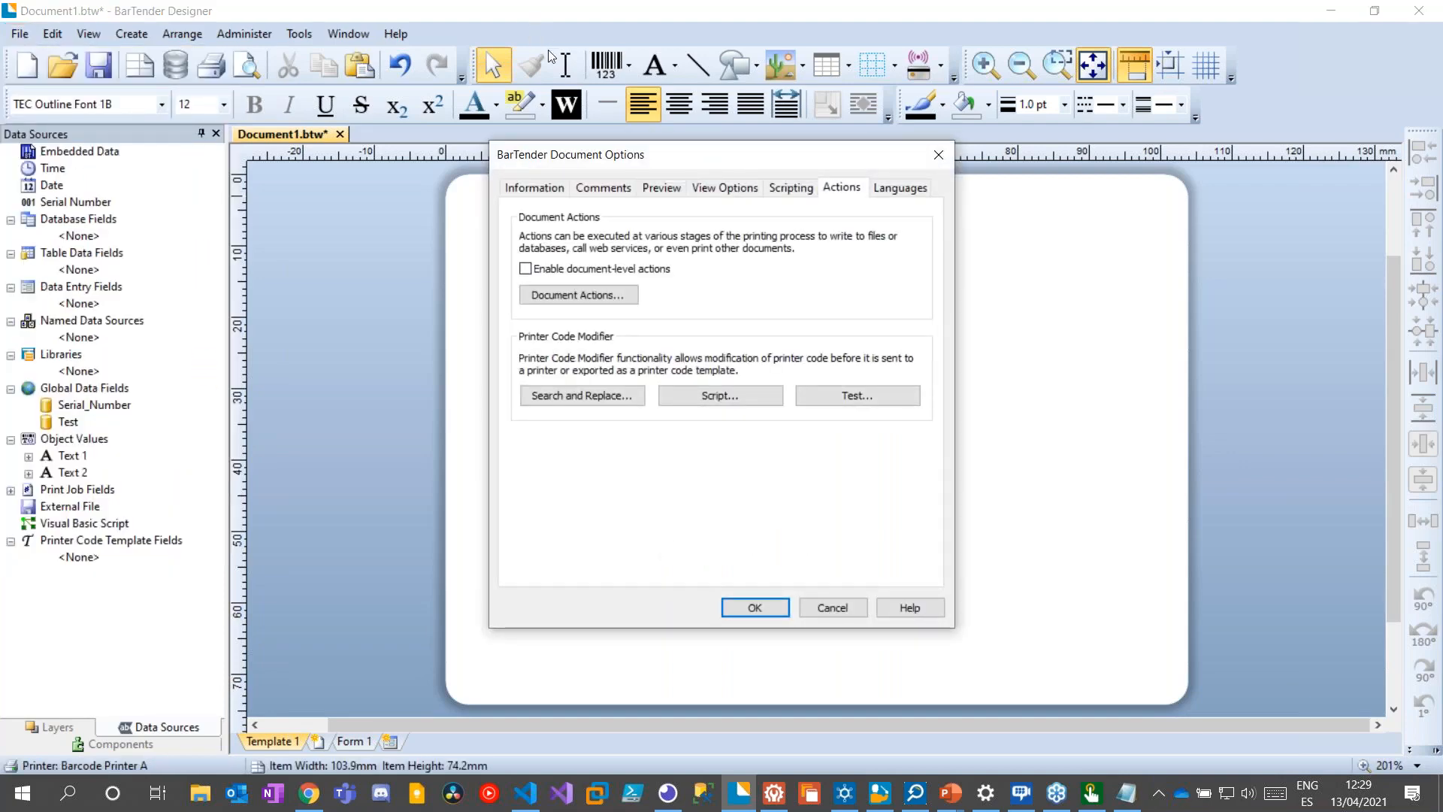
left_click(539, 191)
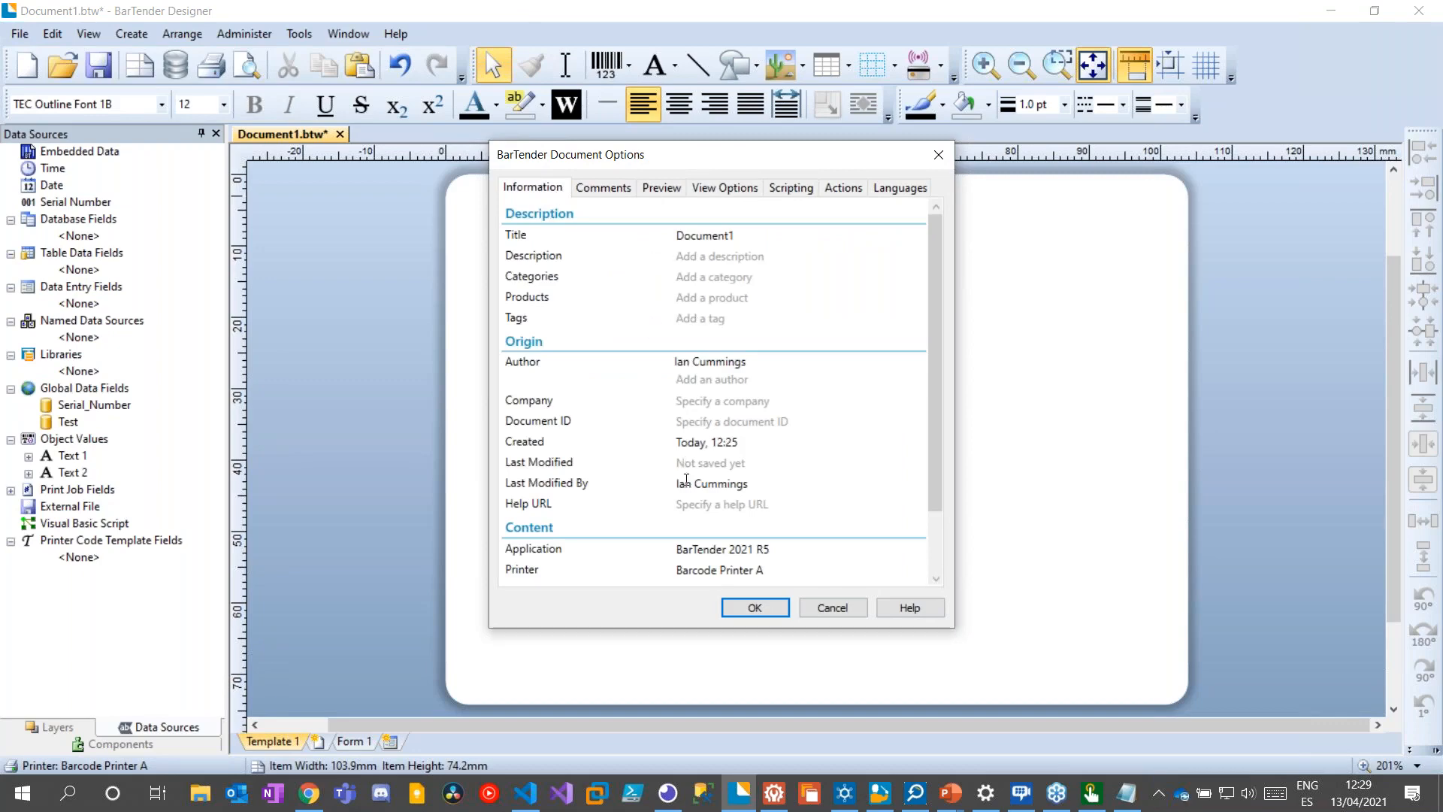
left_click(610, 189)
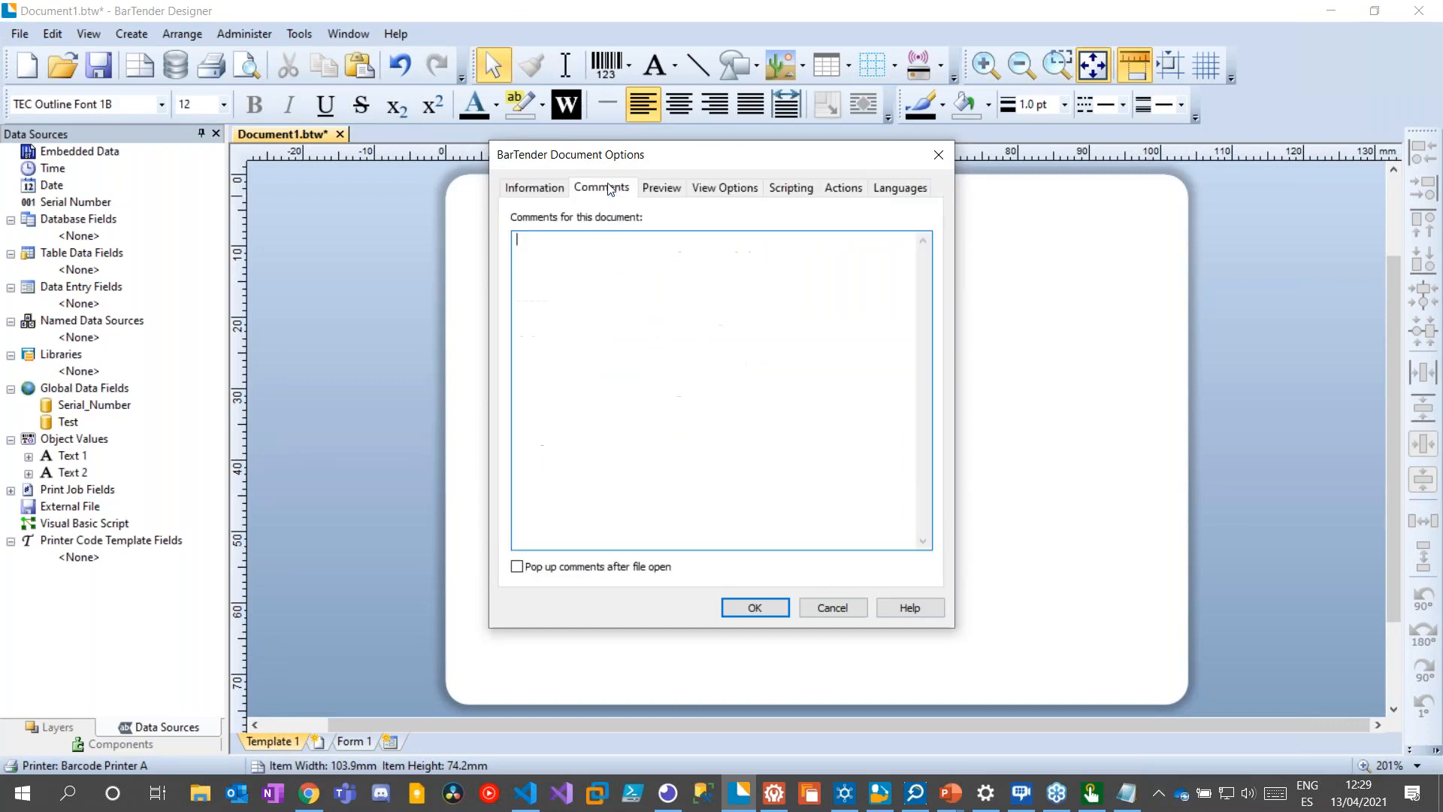
left_click(673, 189)
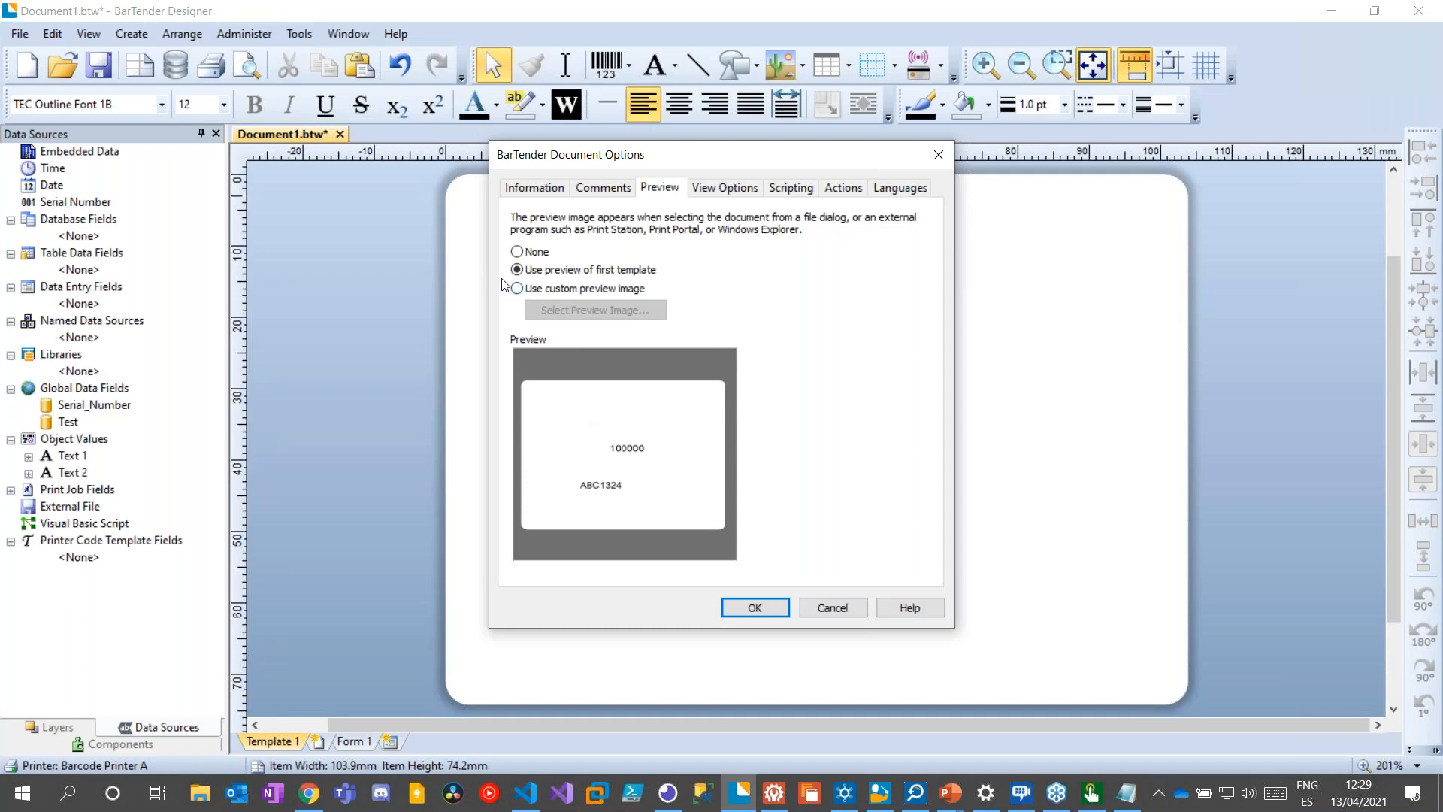
left_click(714, 192)
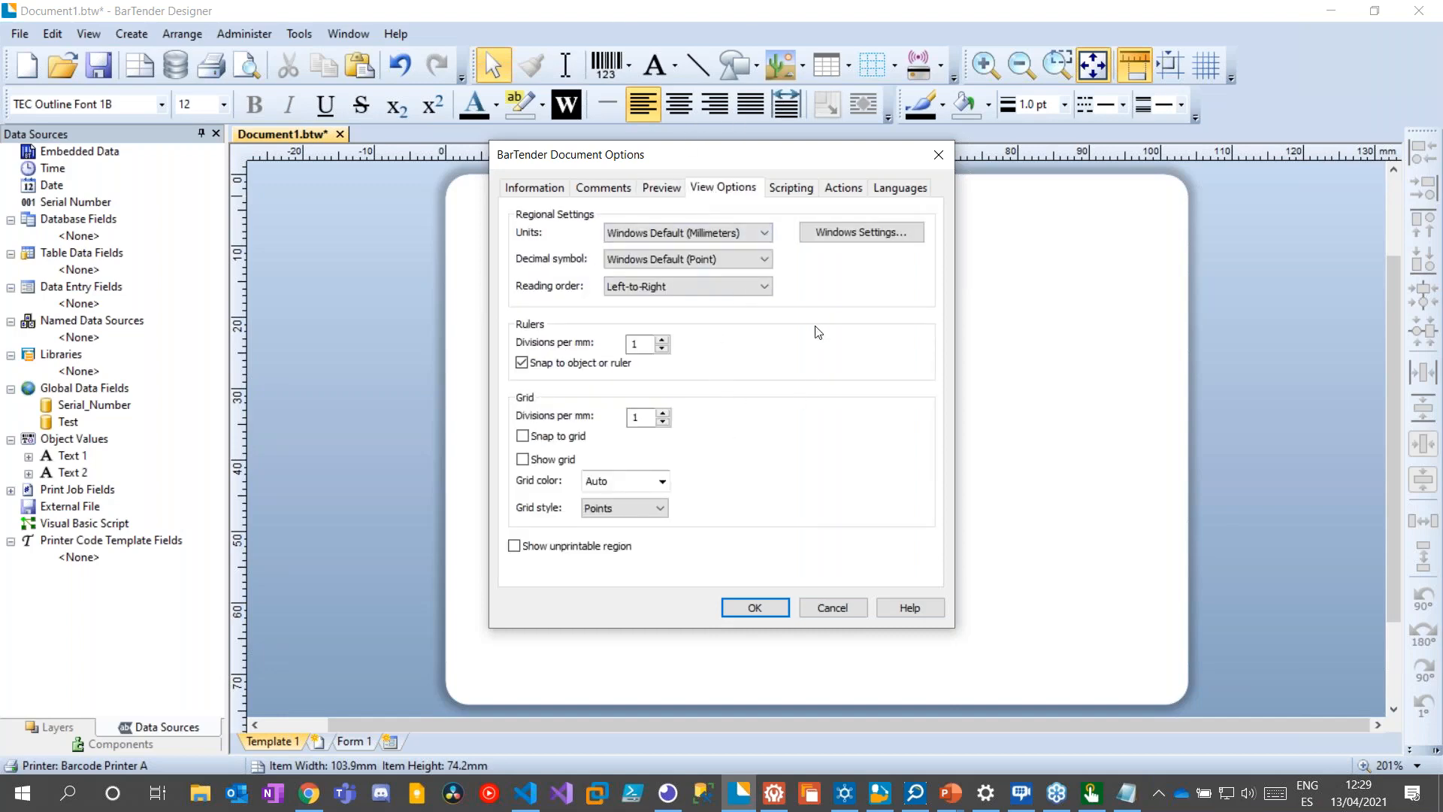
left_click(798, 193)
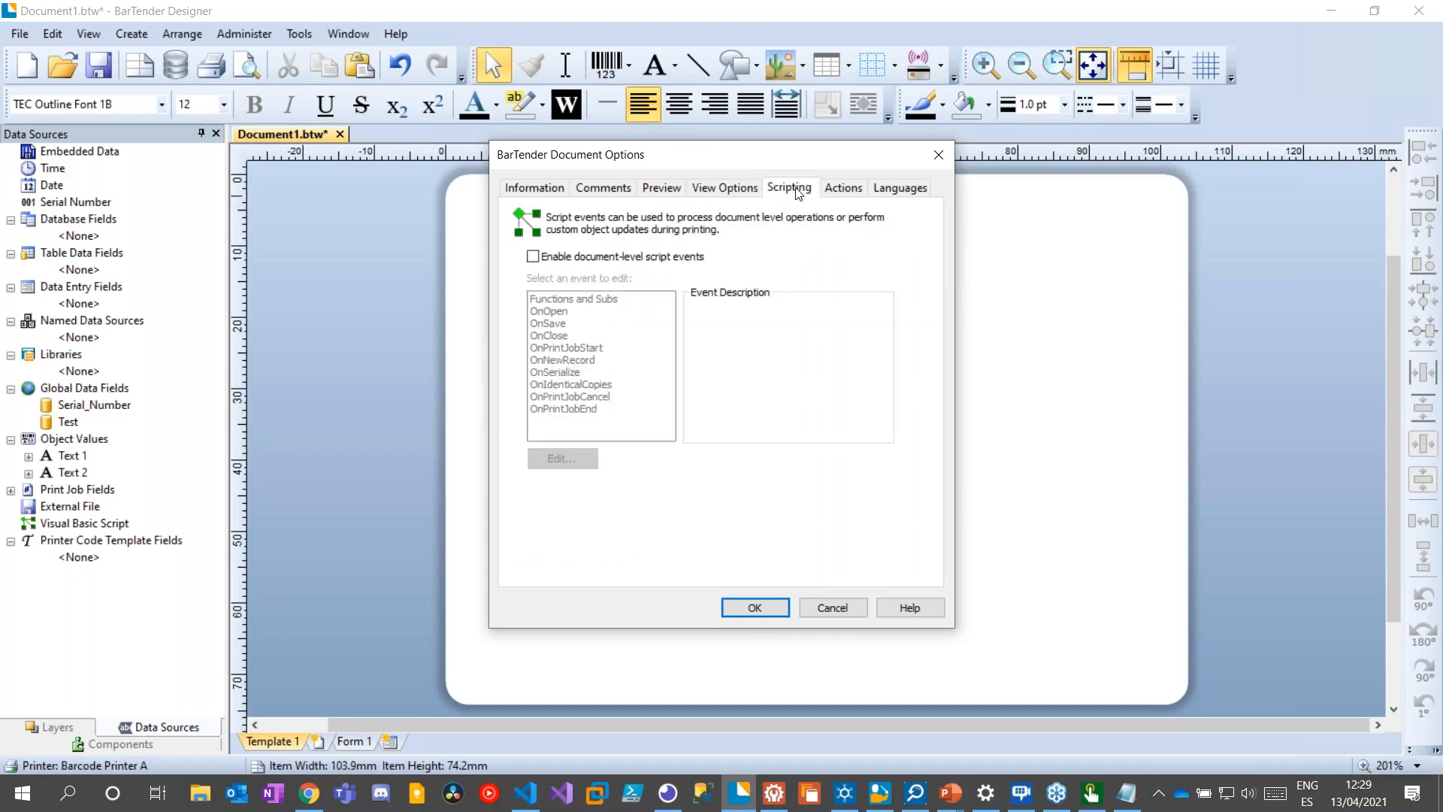
Enable document-level actions for the document and open the document actions editor
left_click(844, 198)
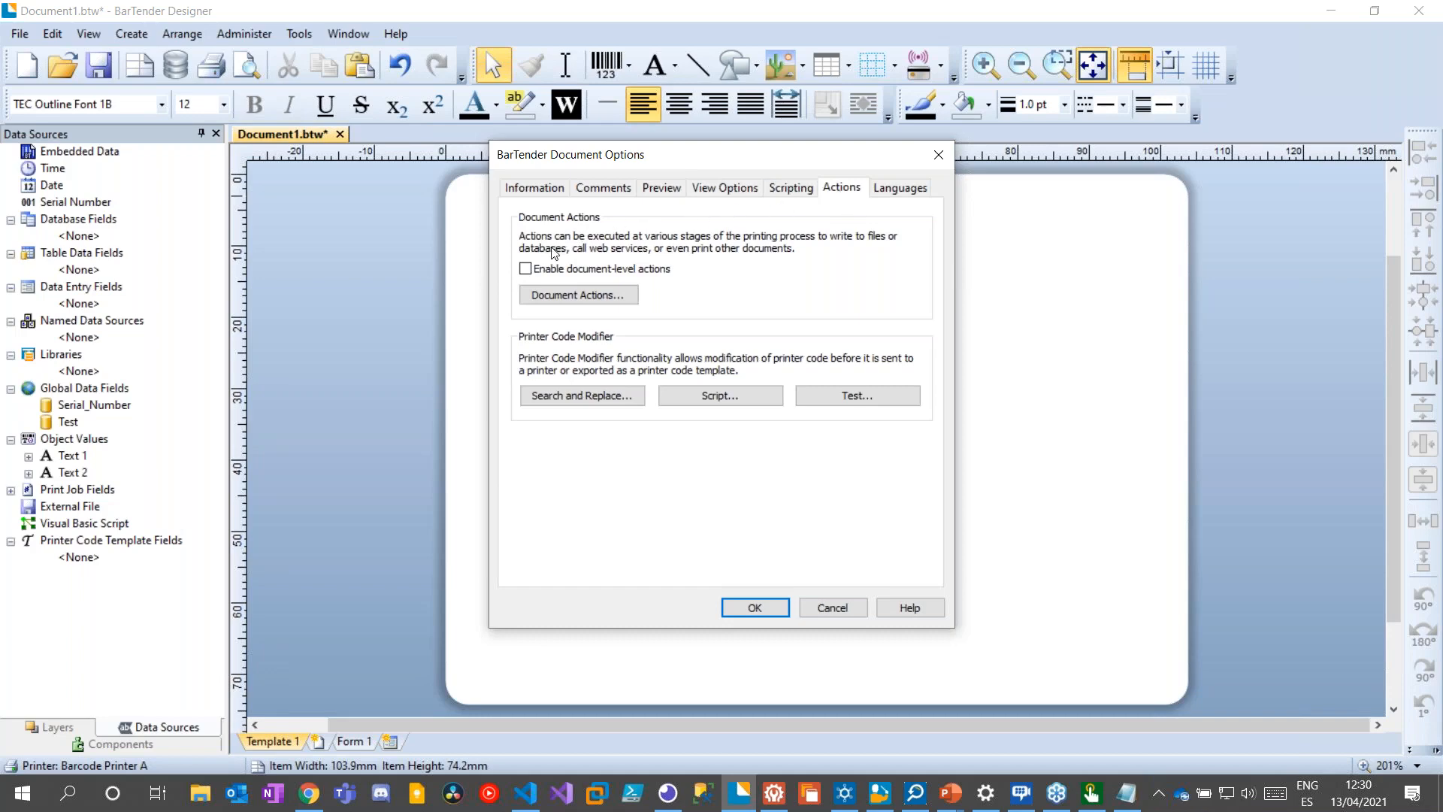
left_click(526, 269)
left_click(576, 296)
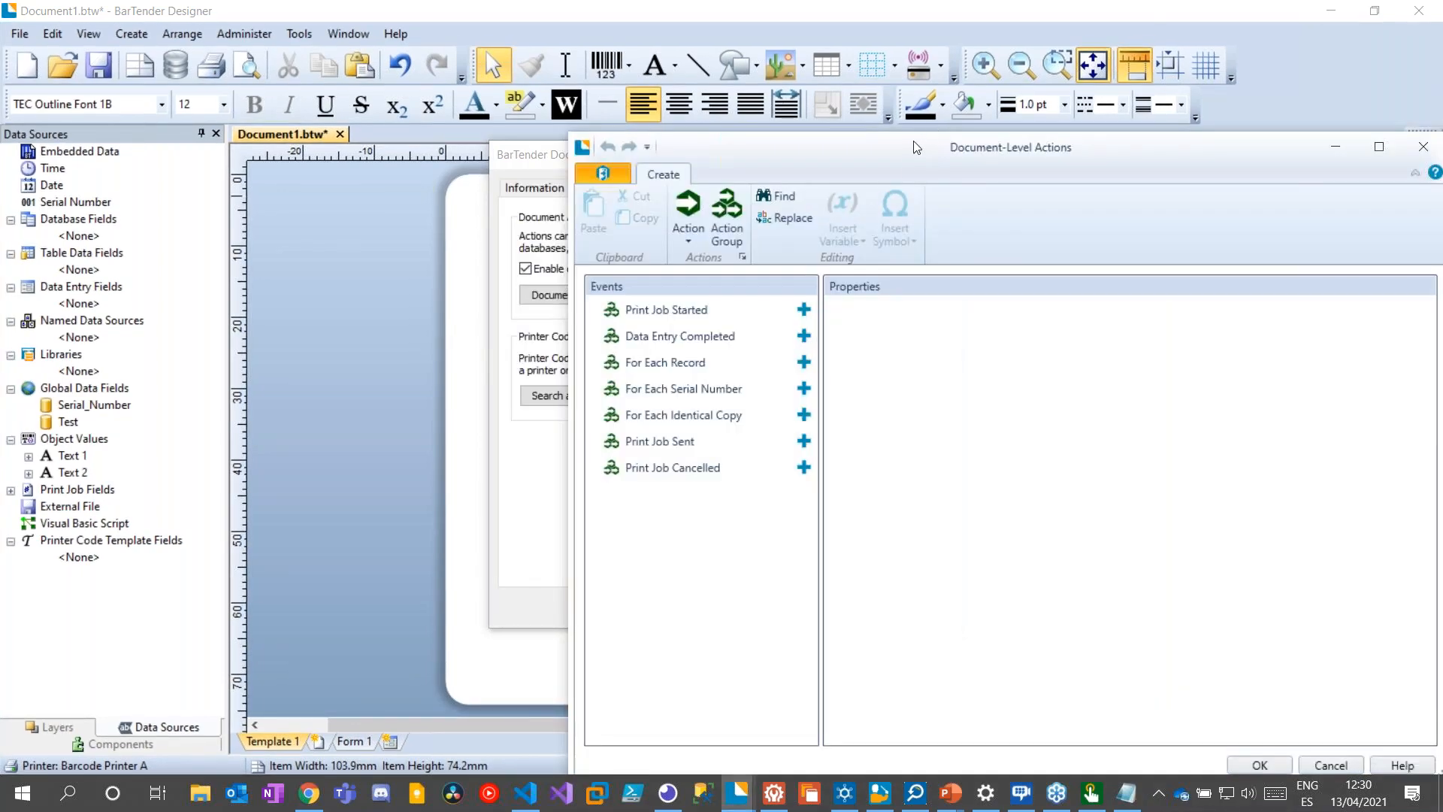
left_click_drag(897, 134, 663, 66)
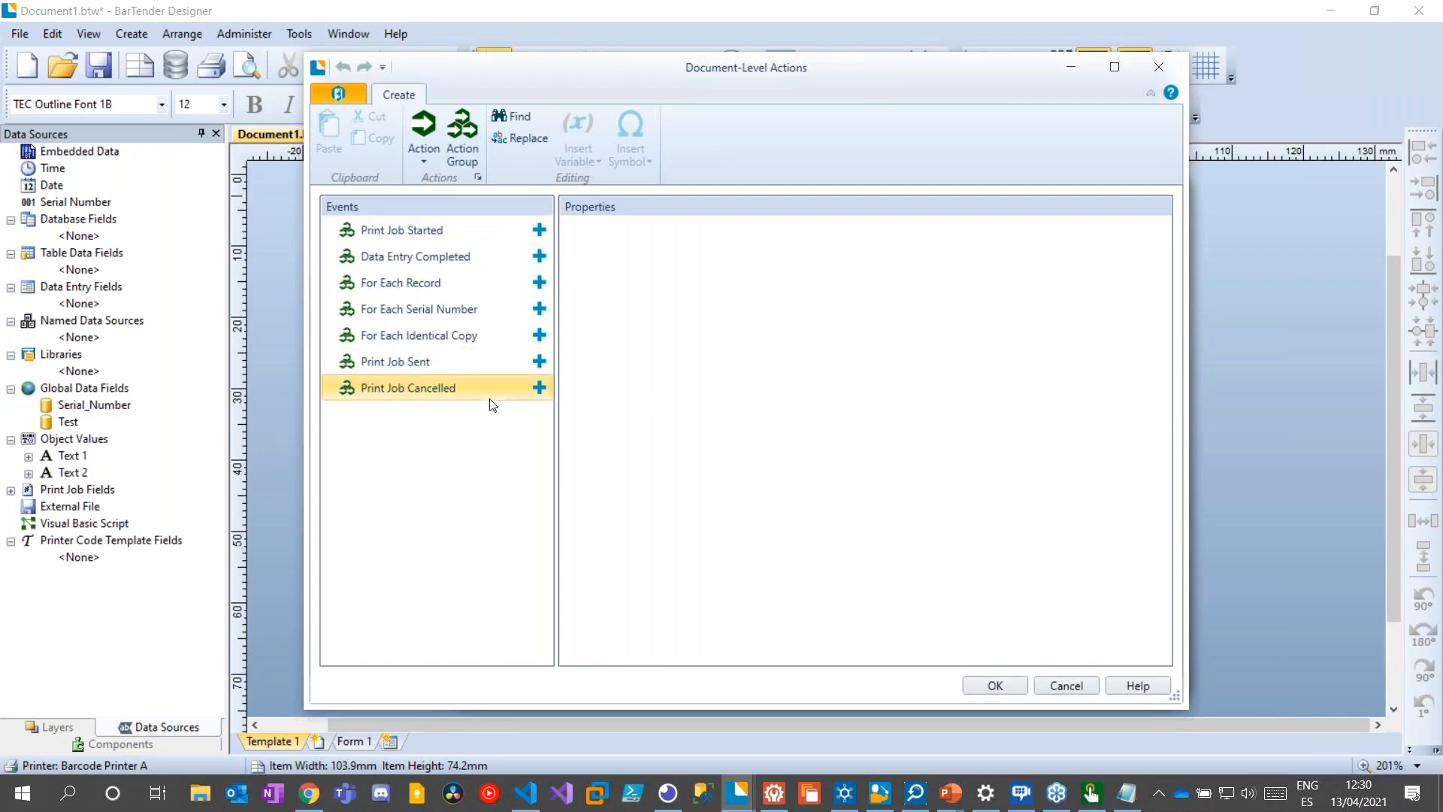
Add a Send Email output action to the Print Job Sent event and accept the document-level actions
left_click(538, 361)
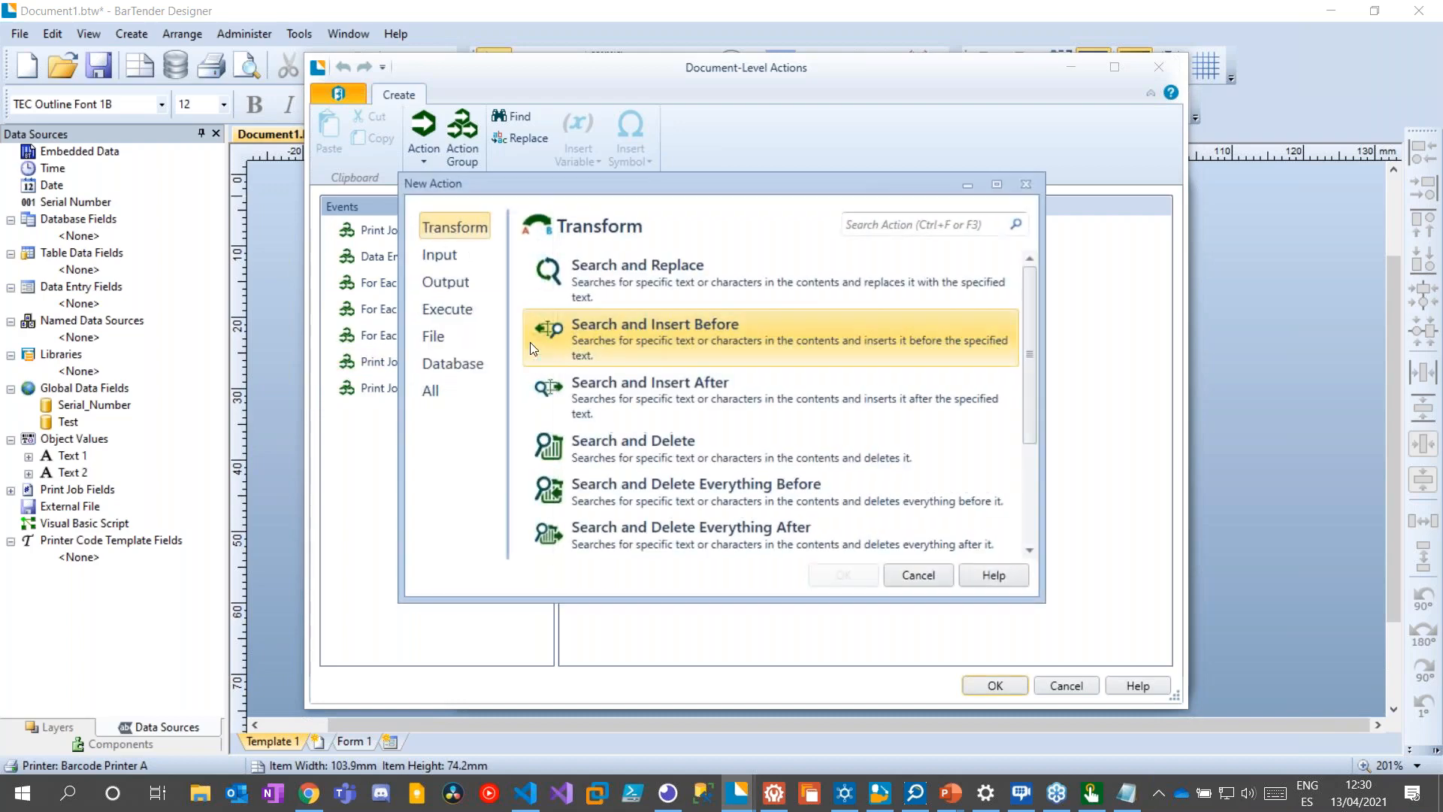
left_click(458, 282)
left_click(710, 322)
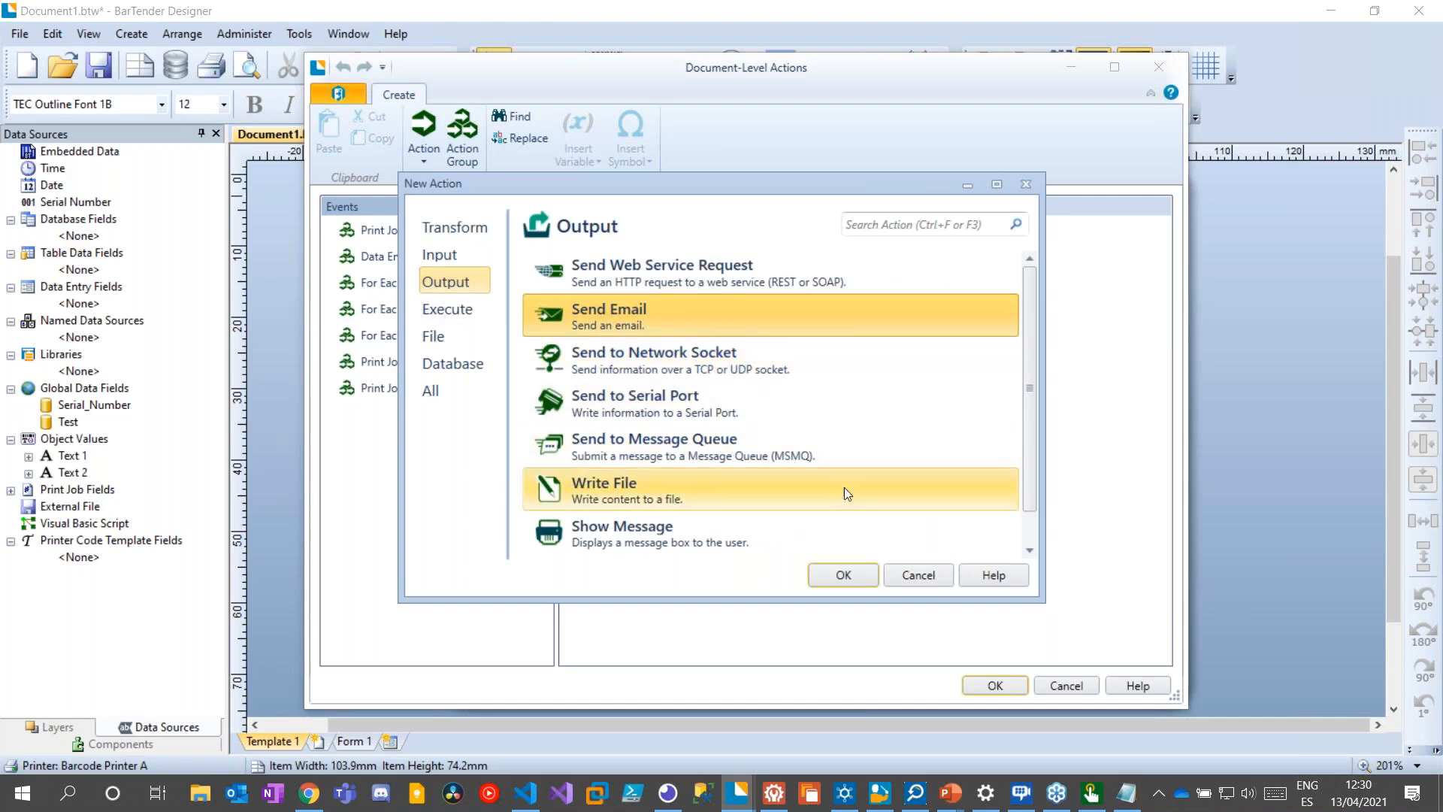
left_click(865, 571)
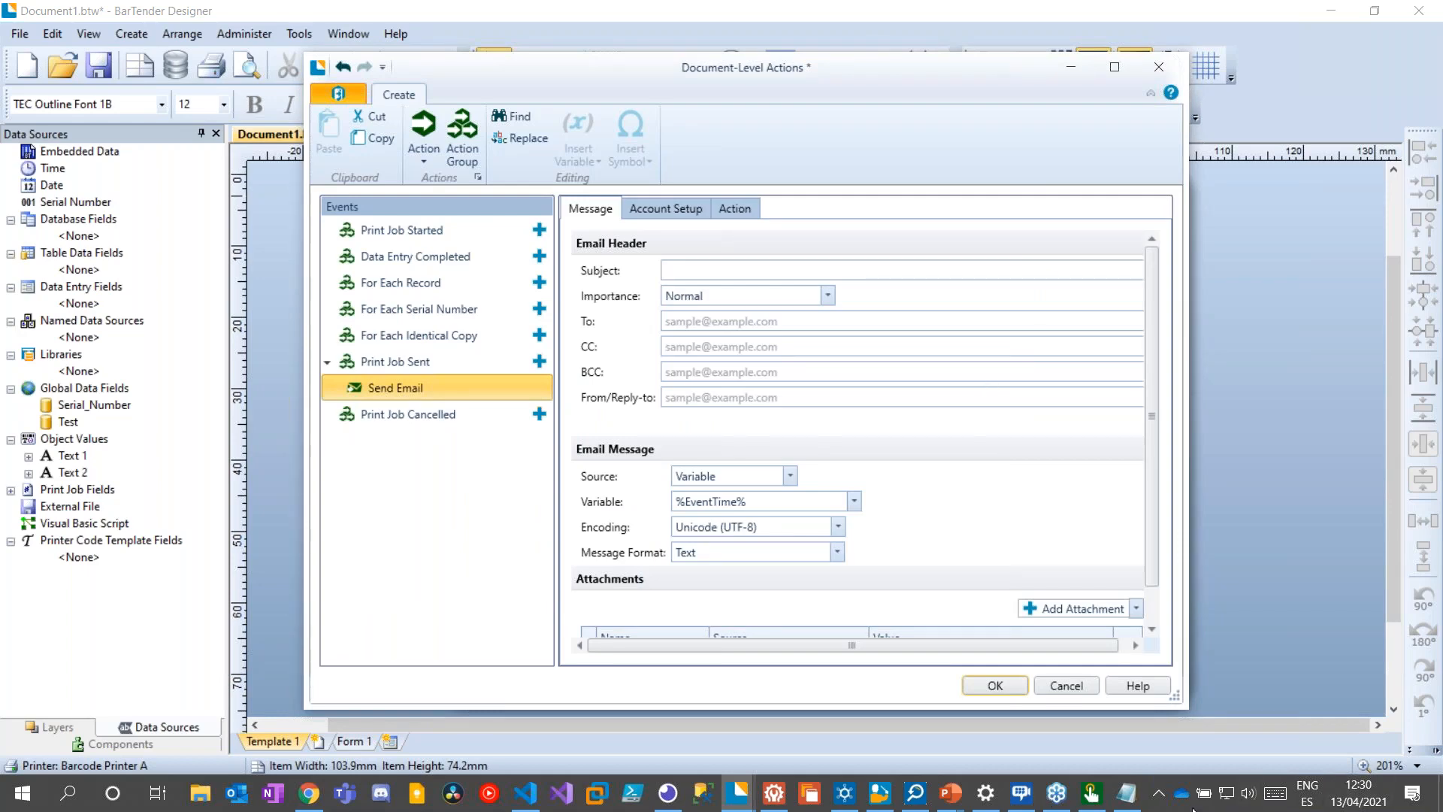
left_click(1004, 690)
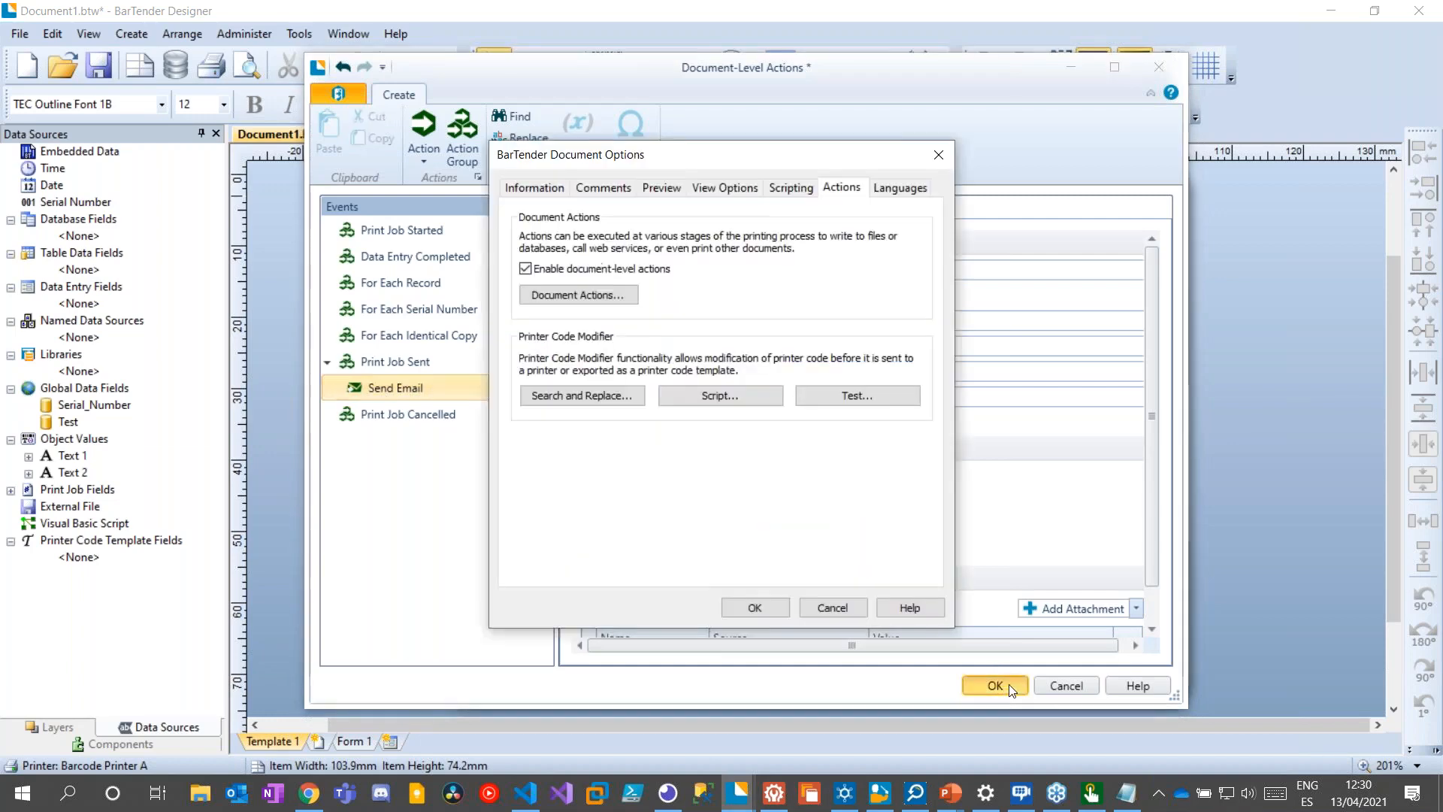